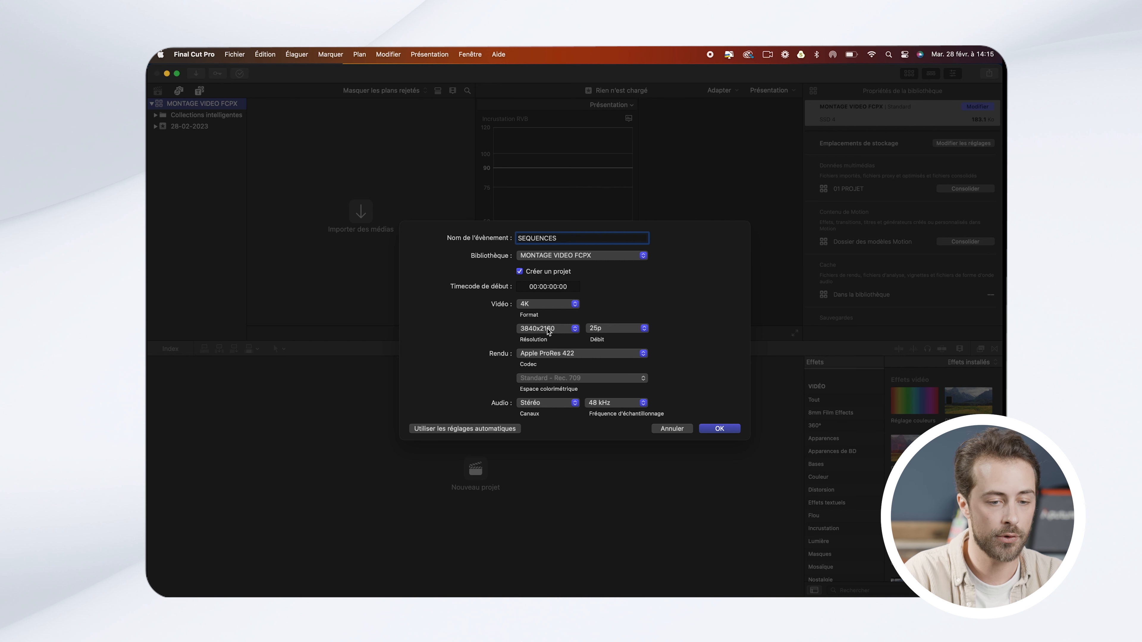
Step: Switch the project's video format to Personnaliser and set the resolution to 2880 x 2160
left_click(542, 305)
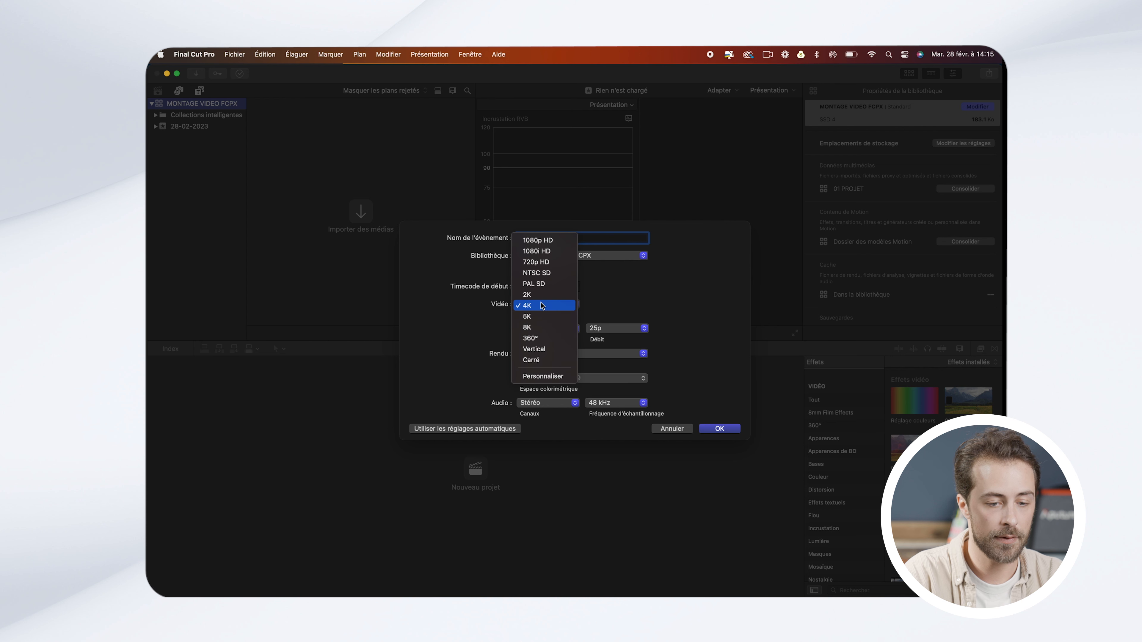
left_click(542, 376)
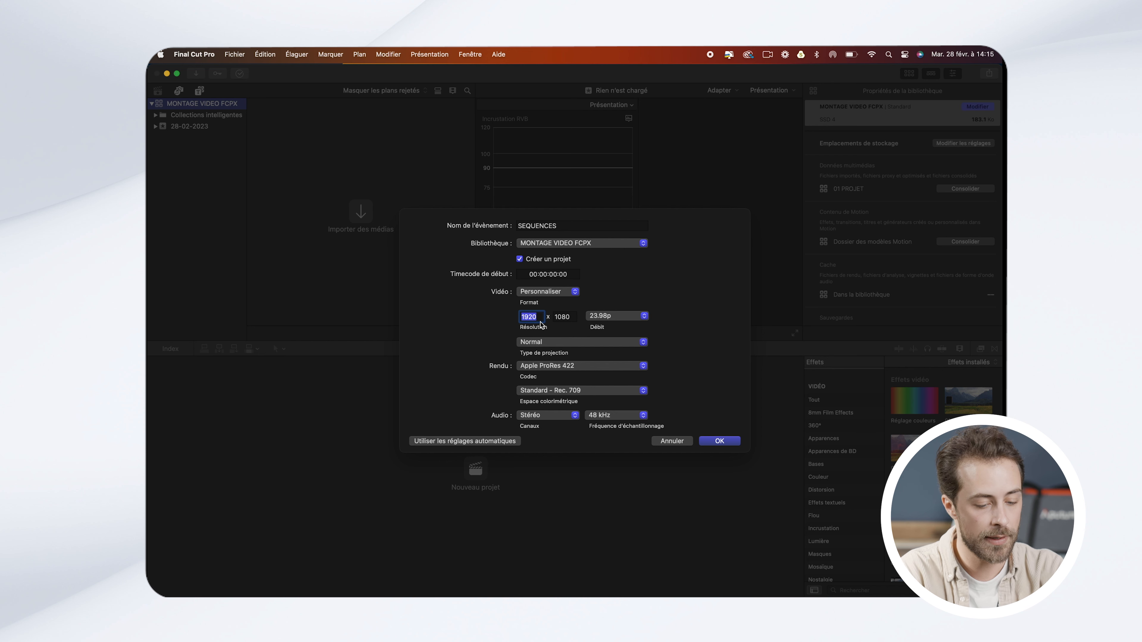
type("2880")
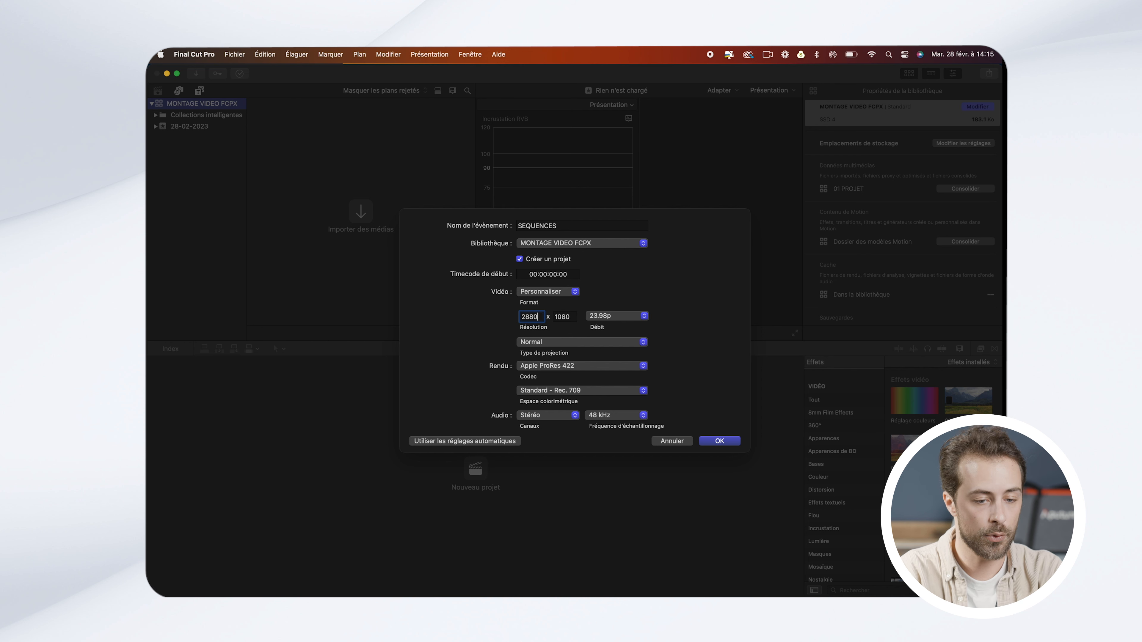
key("Tab")
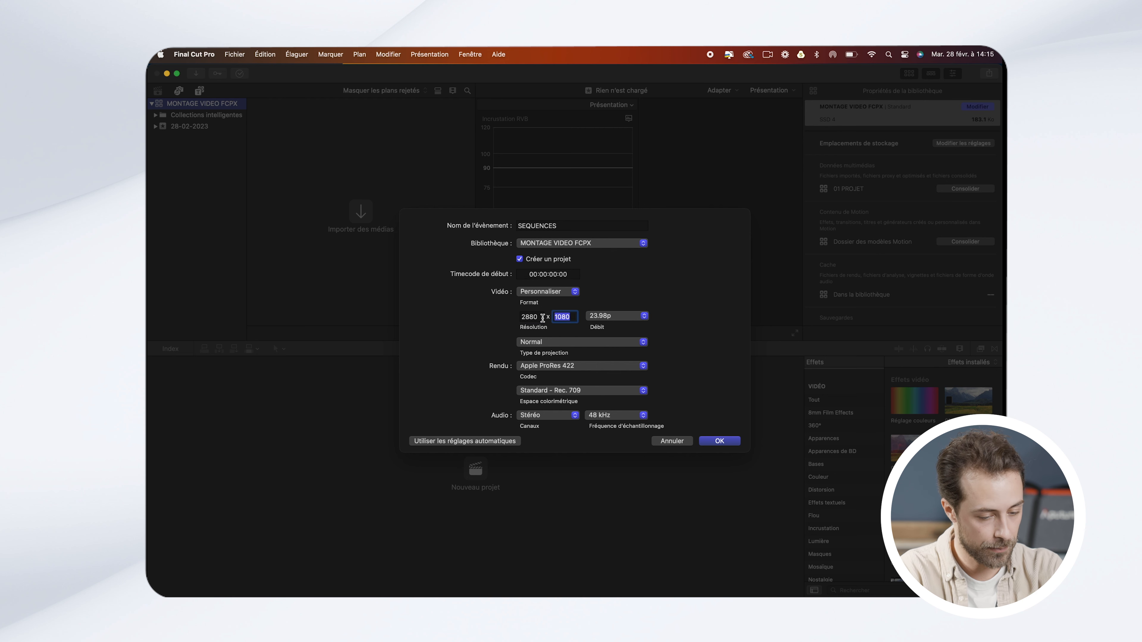
type("2160")
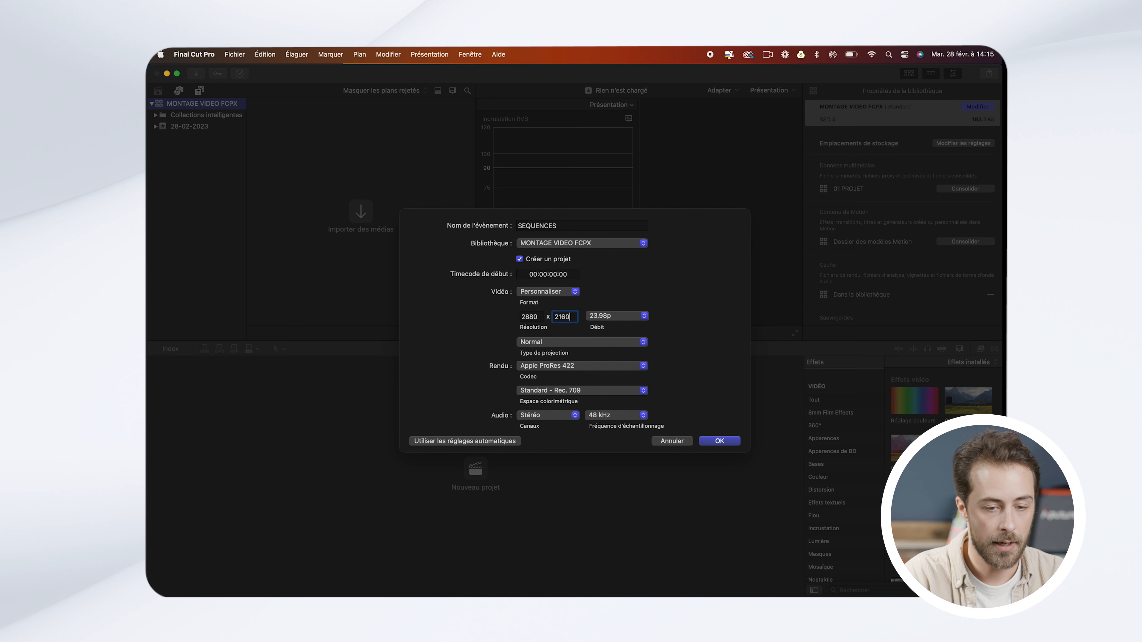
Step: Set the frame rate to 25p, keep the Normal projection type, and create the SEQUENCES event with its project
left_click(602, 318)
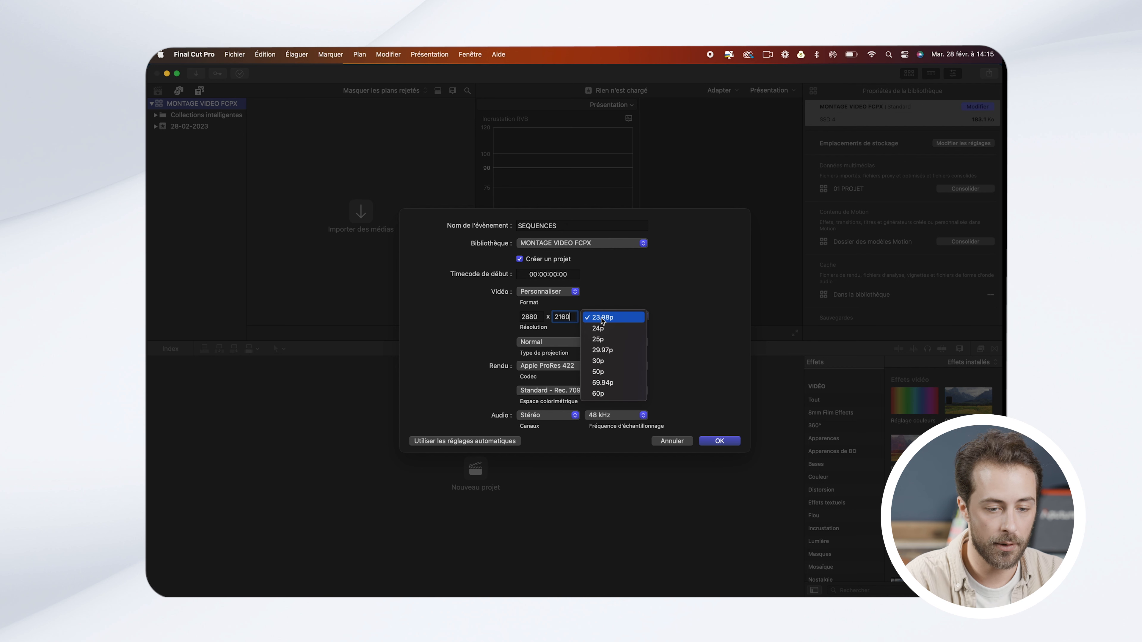
left_click(612, 339)
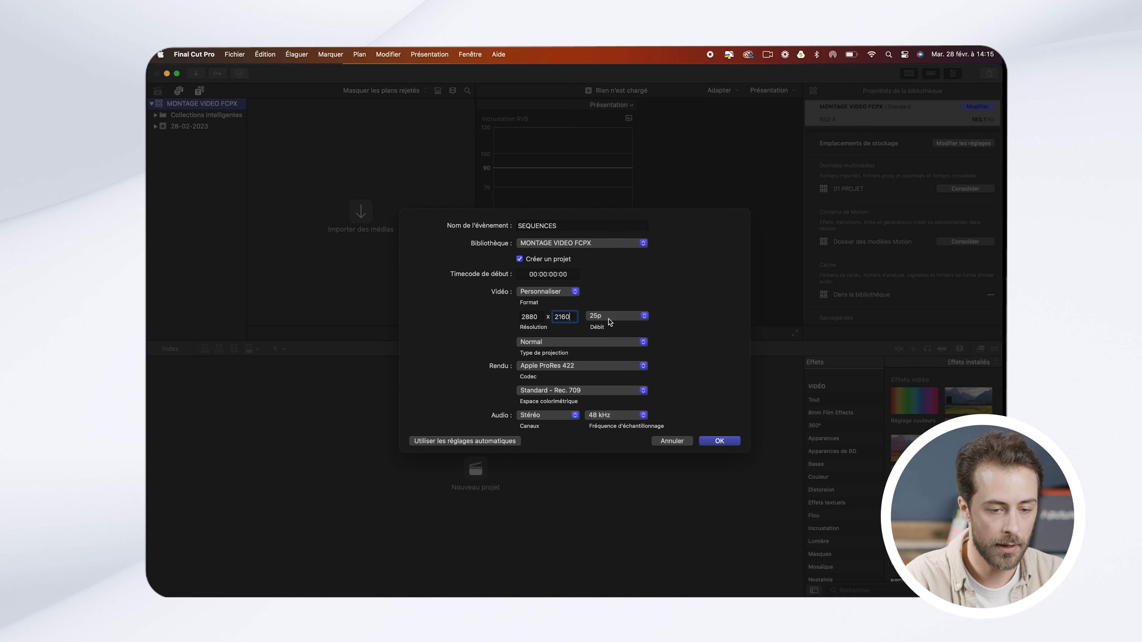
left_click(553, 343)
left_click(552, 344)
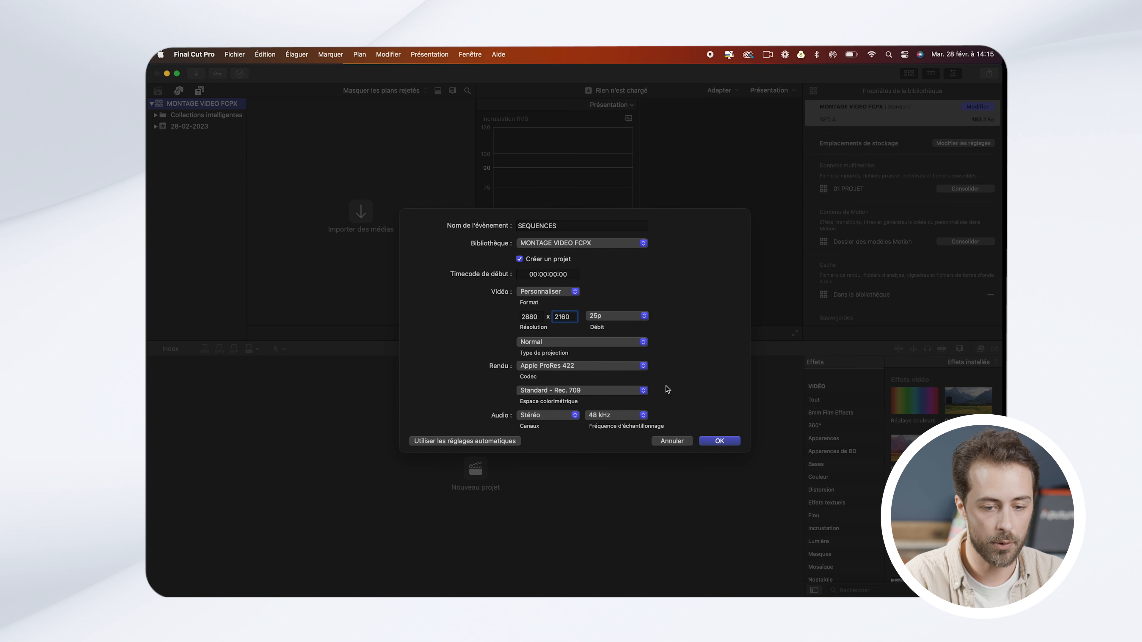
left_click(725, 441)
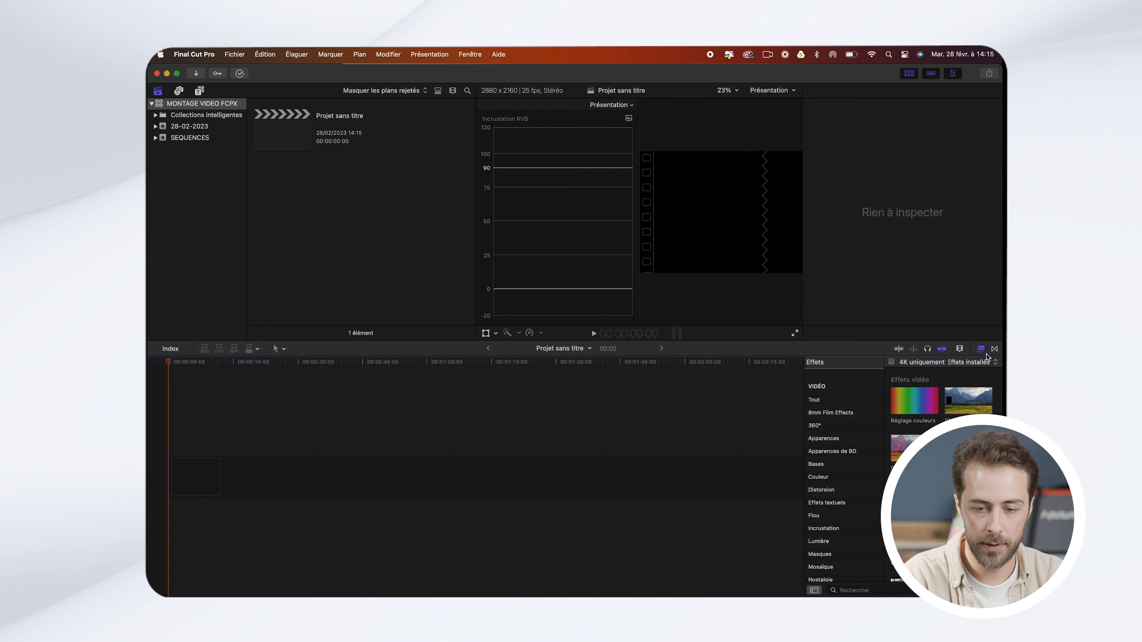
Step: Hide the effects browser and the video scopes to free up workspace
left_click(982, 351)
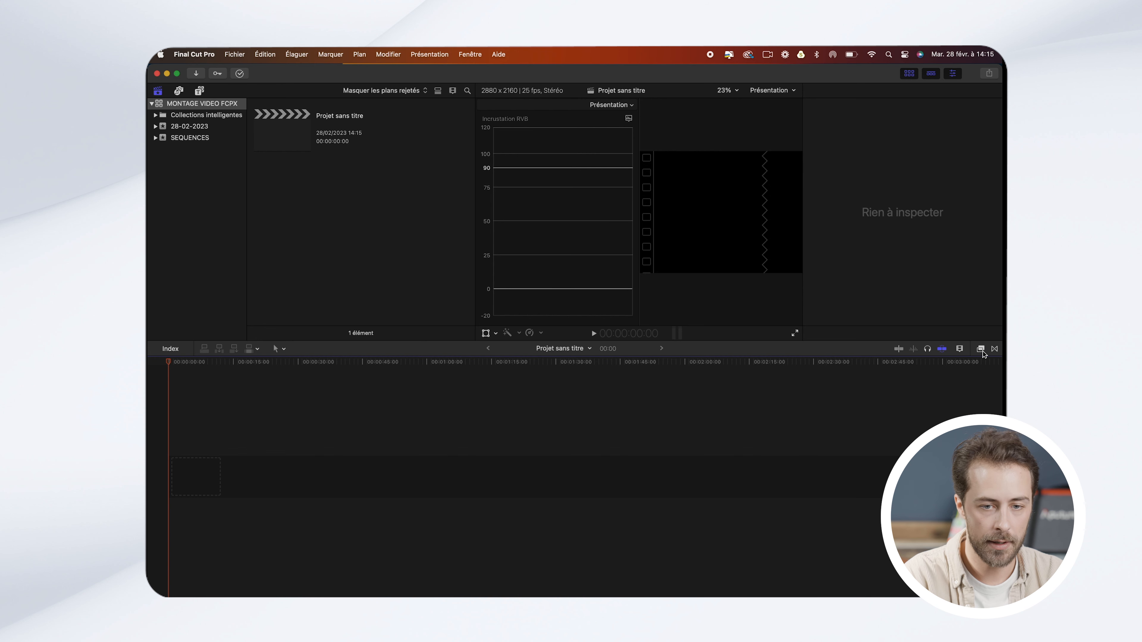
left_click(770, 91)
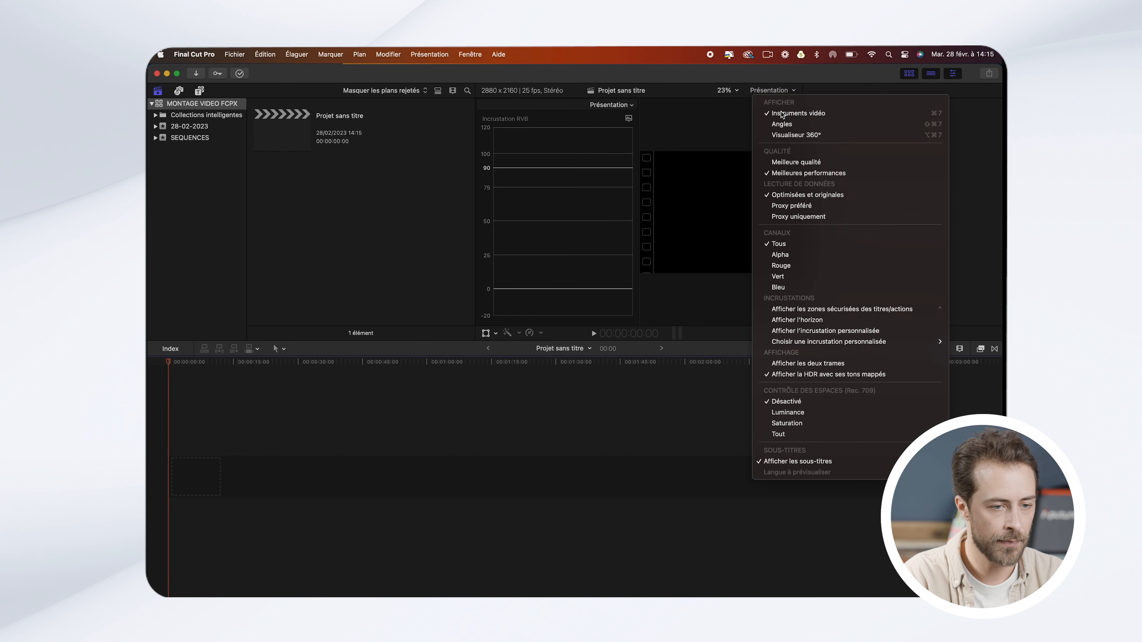
left_click(782, 114)
Step: Rename the untitled project as DERUSH
left_click(289, 137)
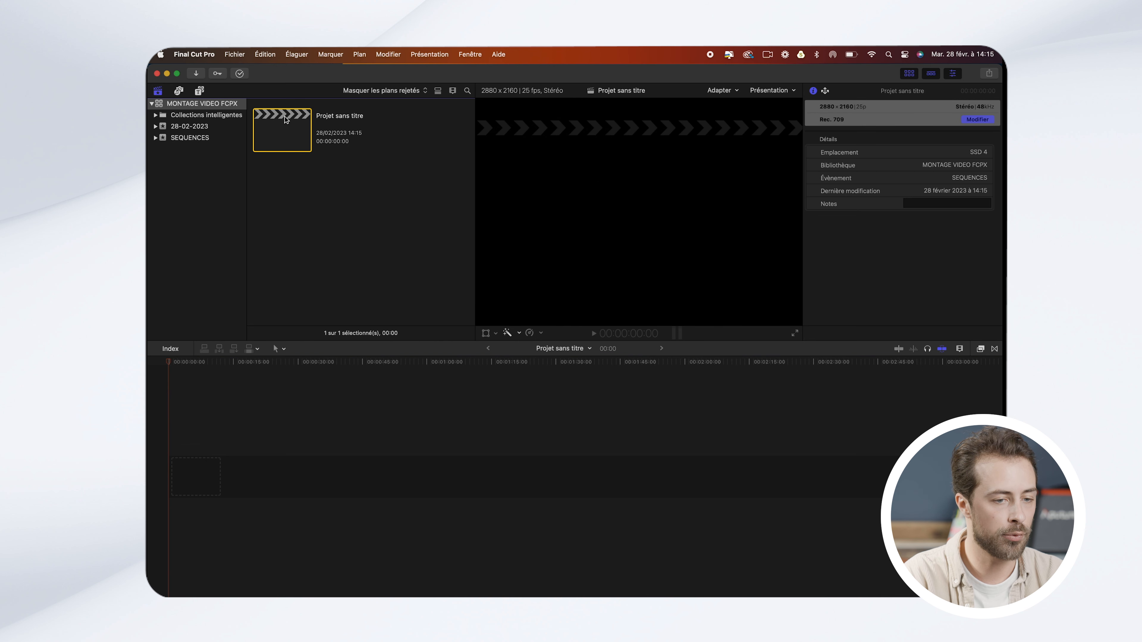
left_click(342, 121)
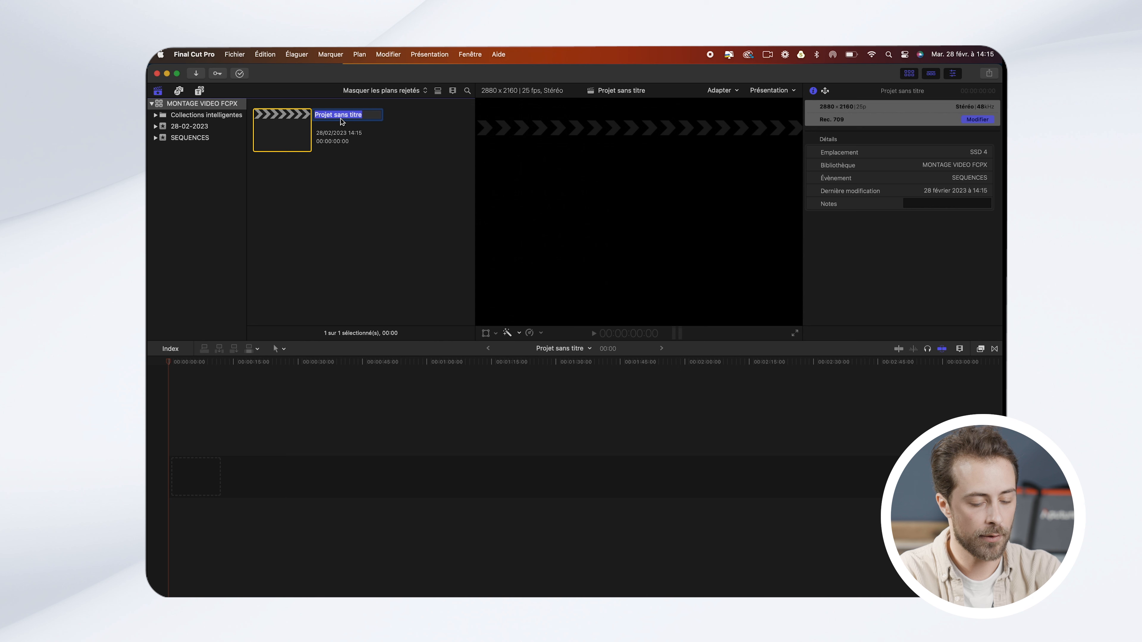
type("DERUSH")
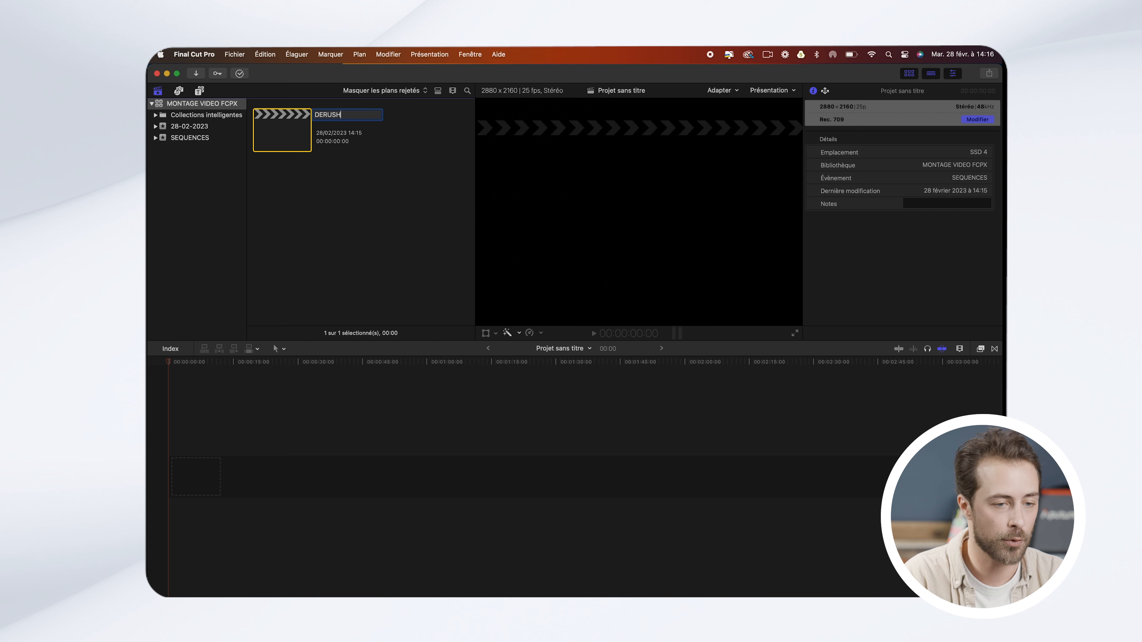
key("Return")
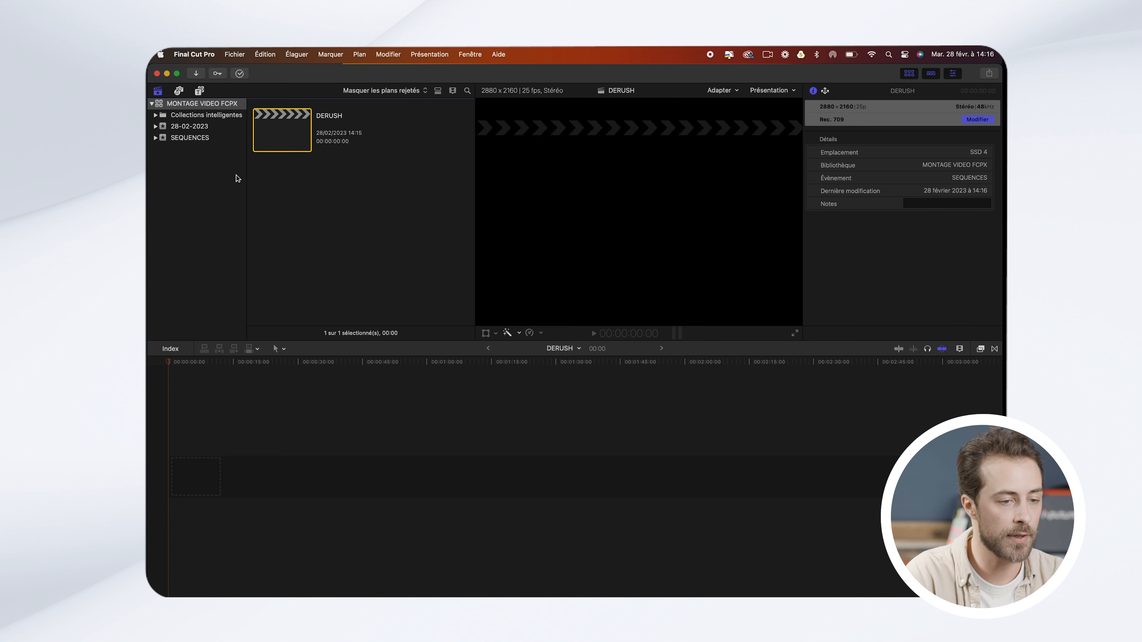
Step: Check the contents of the library's events and delete the empty 28-02-2023 event
left_click(205, 127)
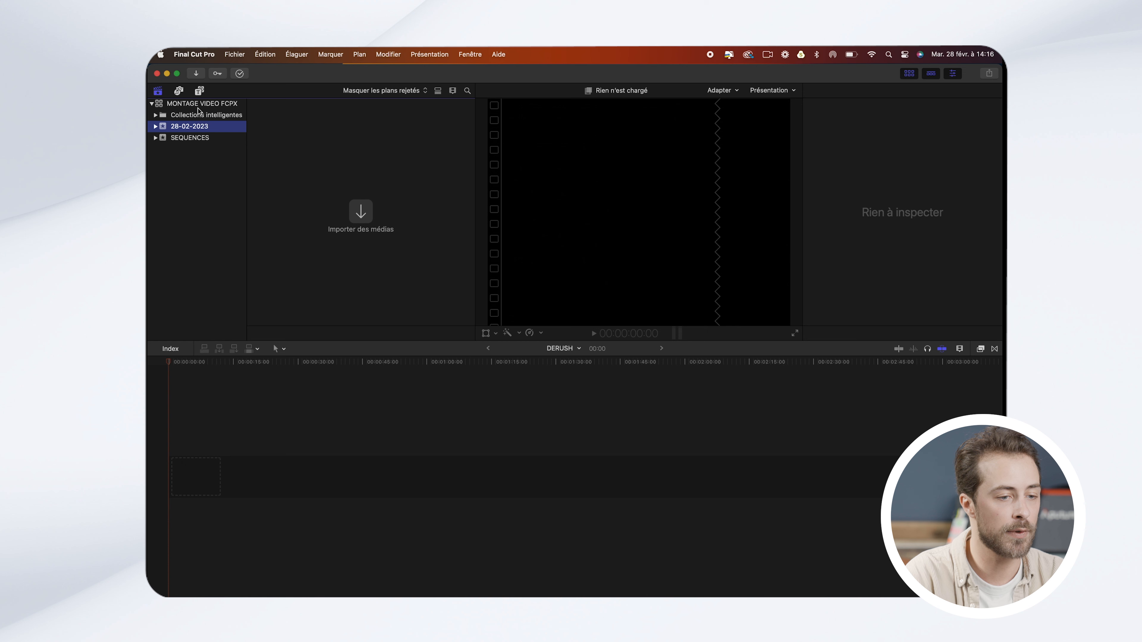
left_click(189, 138)
left_click(276, 135)
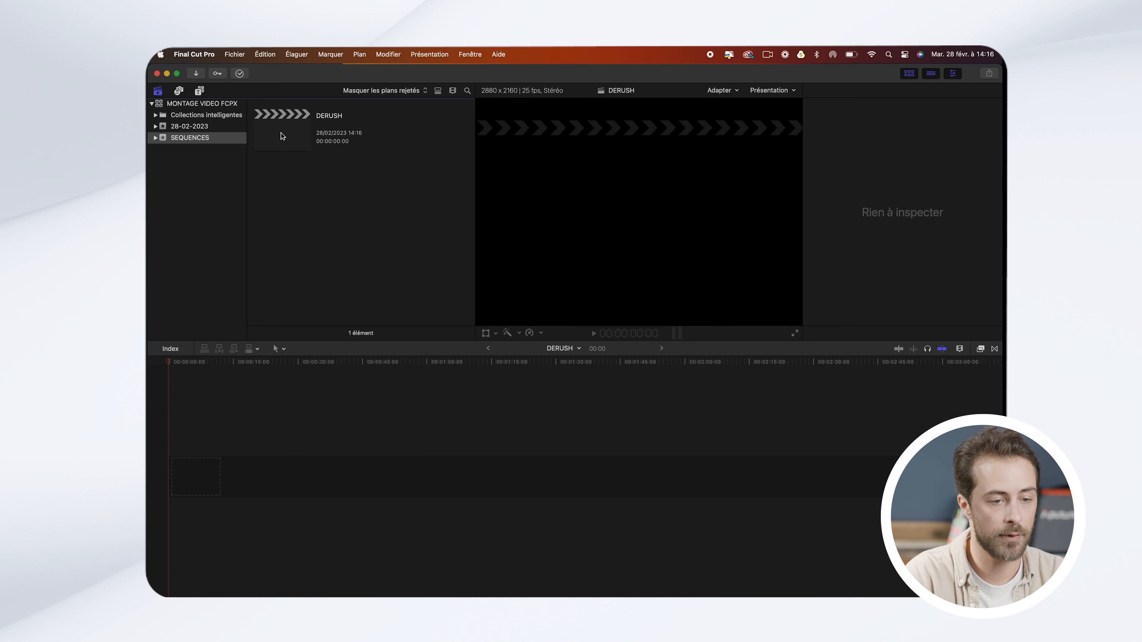
left_click(206, 131)
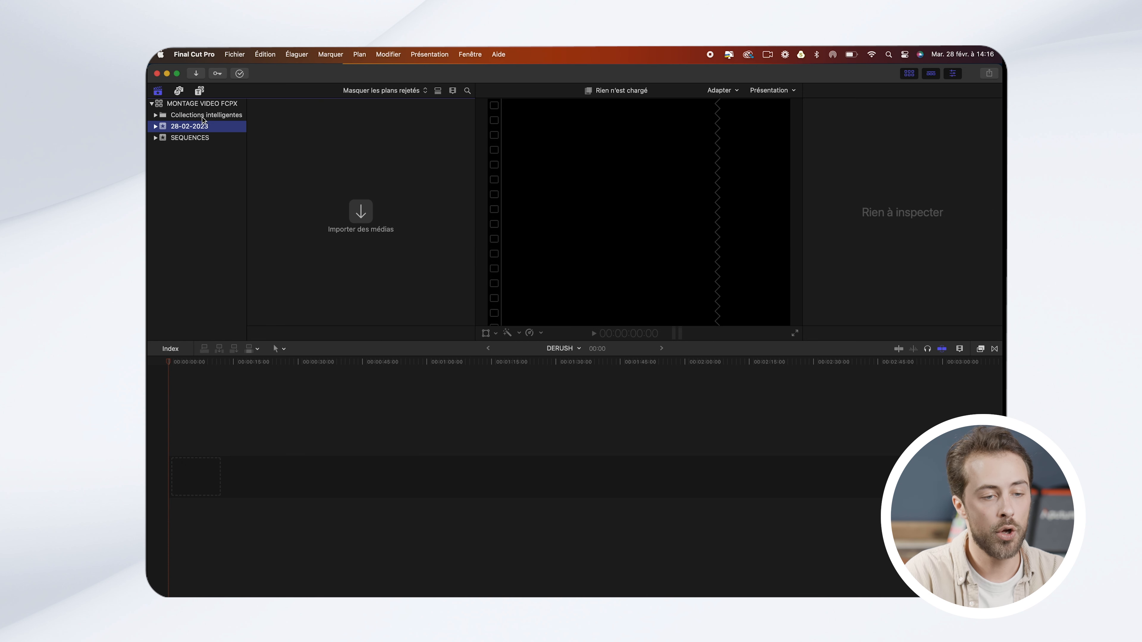
left_click(200, 116)
left_click(198, 129)
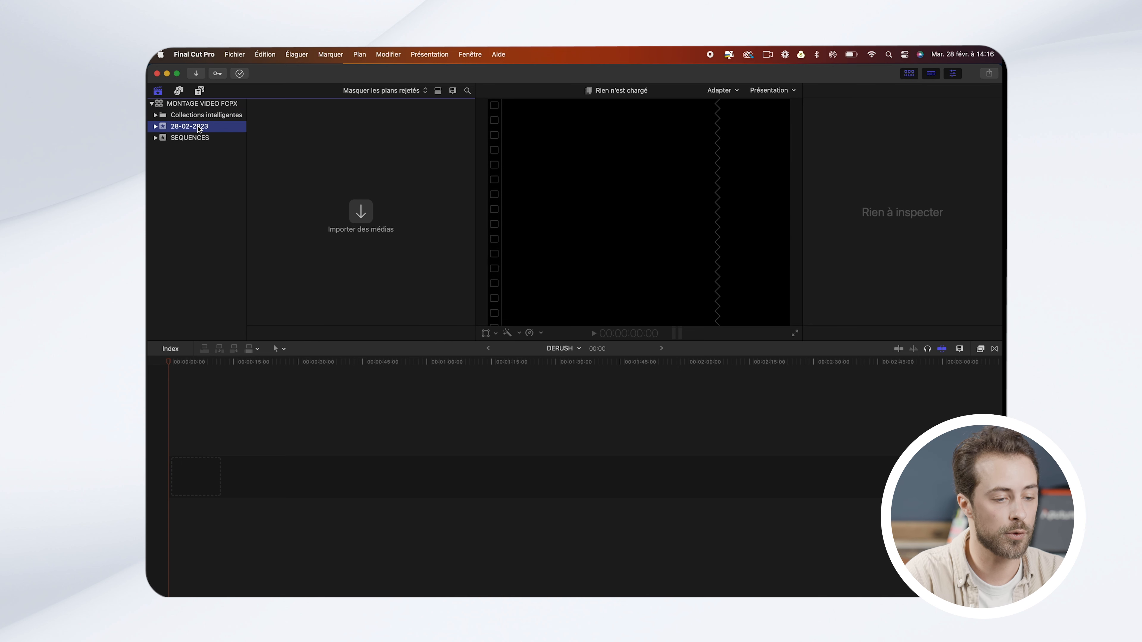
right_click(198, 129)
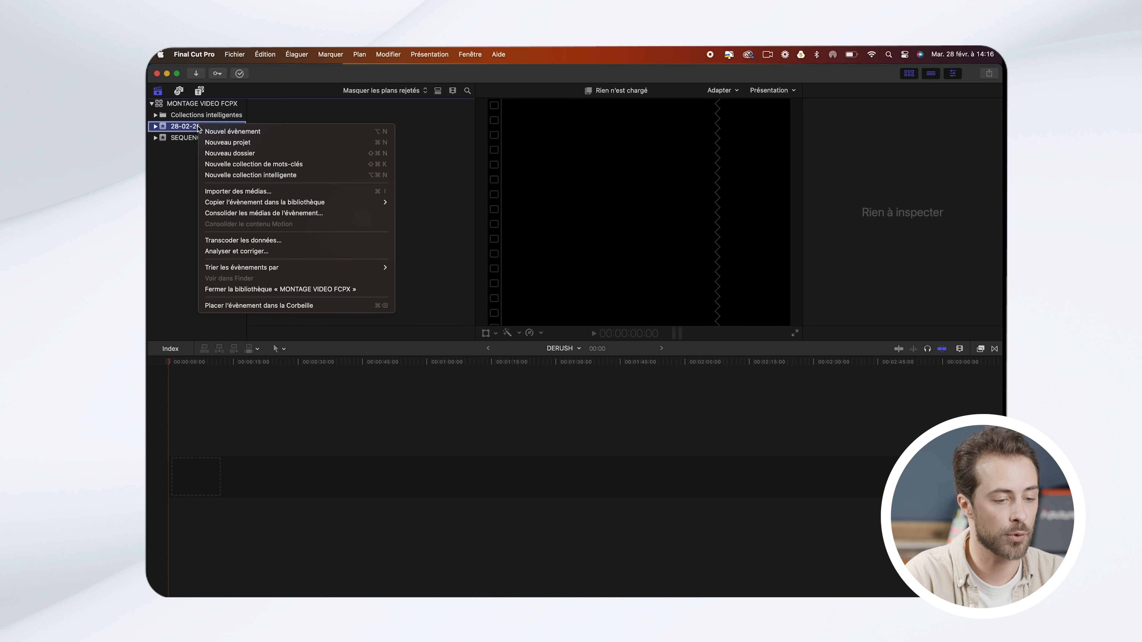
left_click(231, 307)
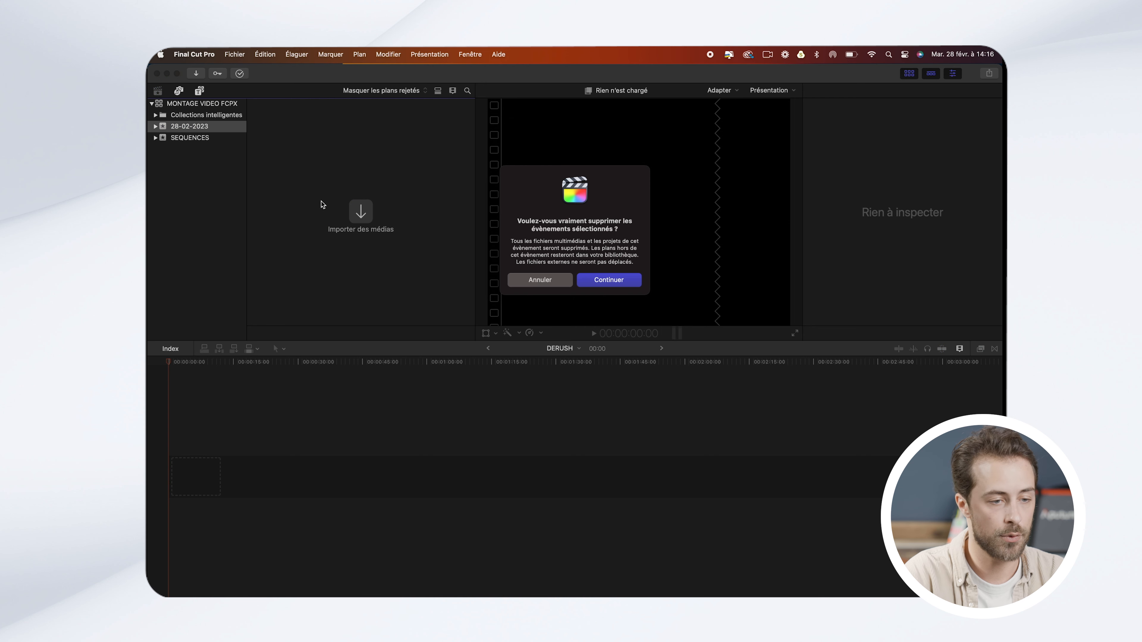
key("Return")
Step: Delete the Collections intelligentes folder from the MONTAGE VIDEO FCPX library
left_click(205, 120)
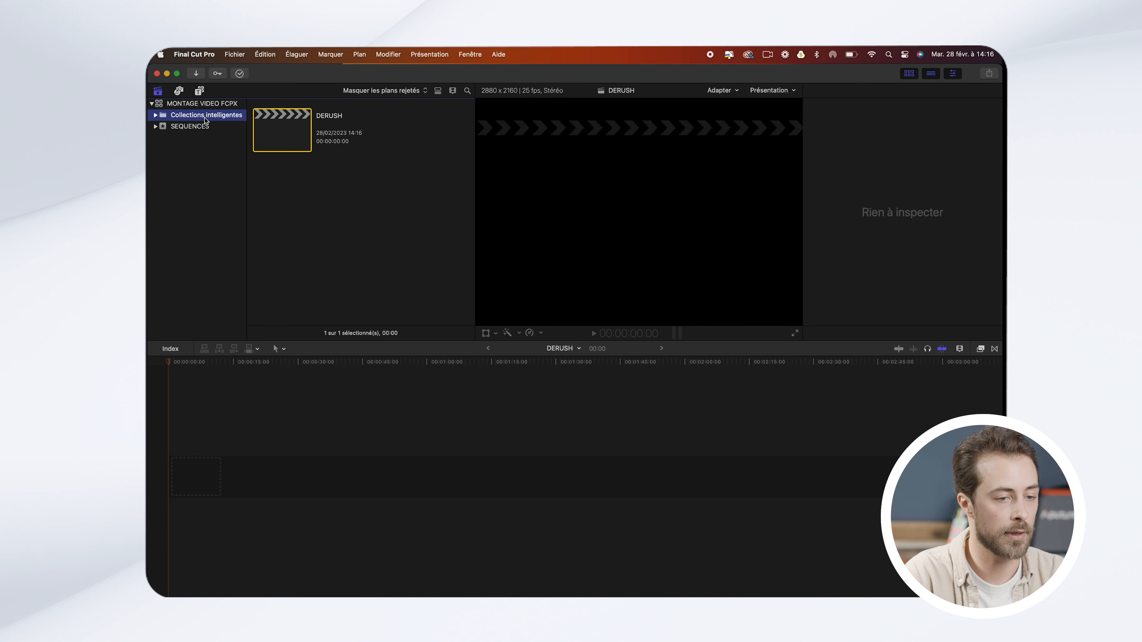
right_click(217, 120)
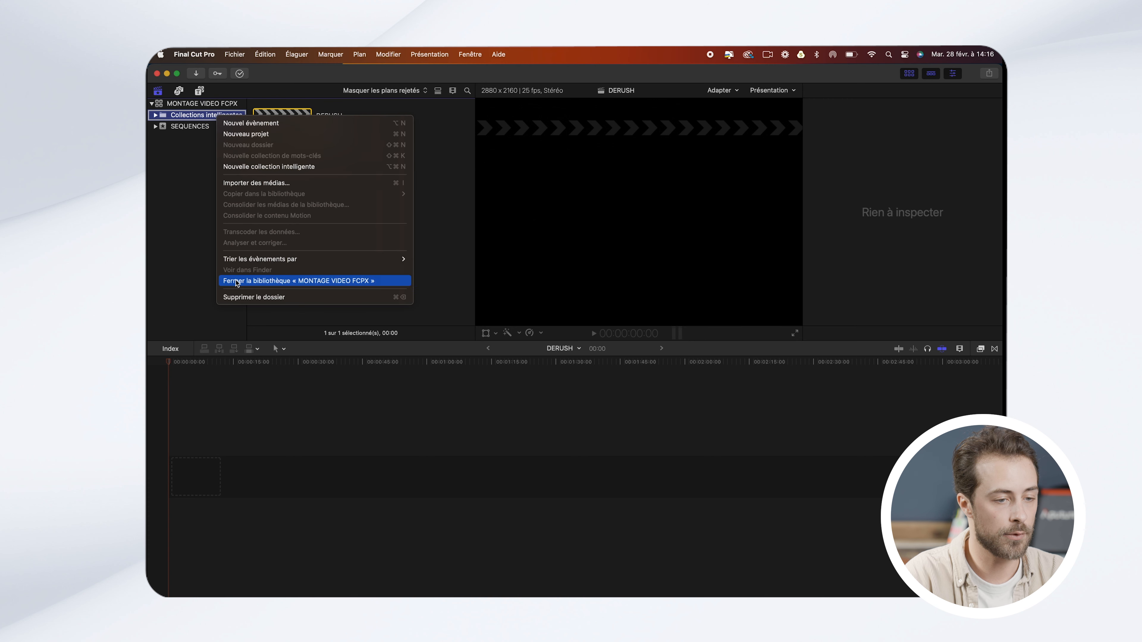
left_click(239, 298)
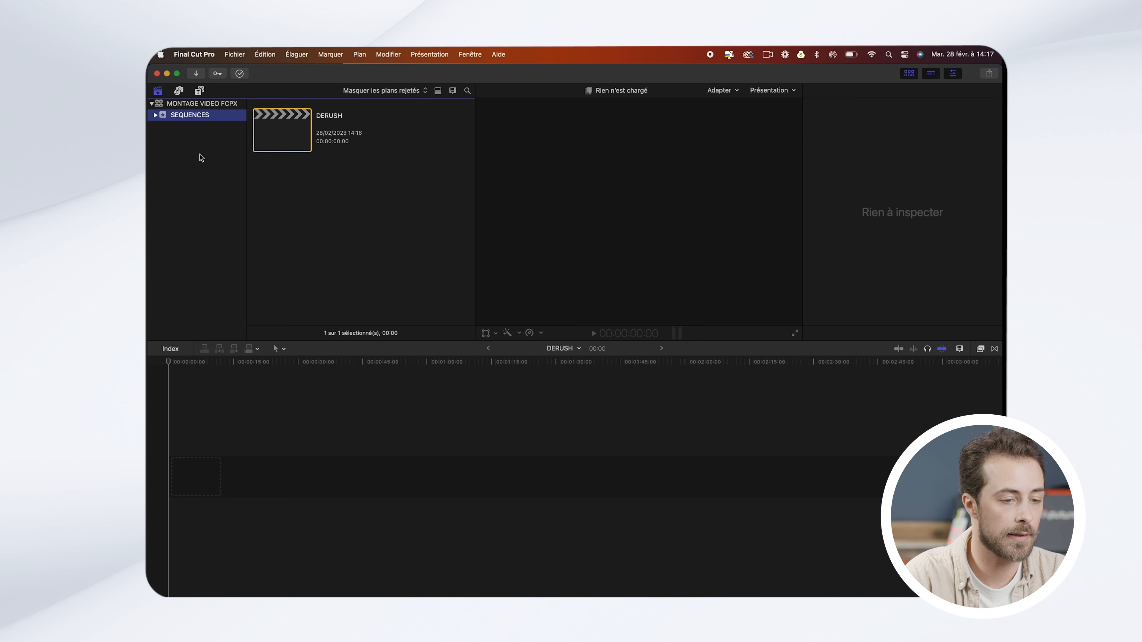
Step: Start a media import and select the SONY FX3 folder within 02 RUSHES of 2023-02-28 - MONTAGE VIDEO FCPX on SSD 4
right_click(201, 155)
left_click(238, 220)
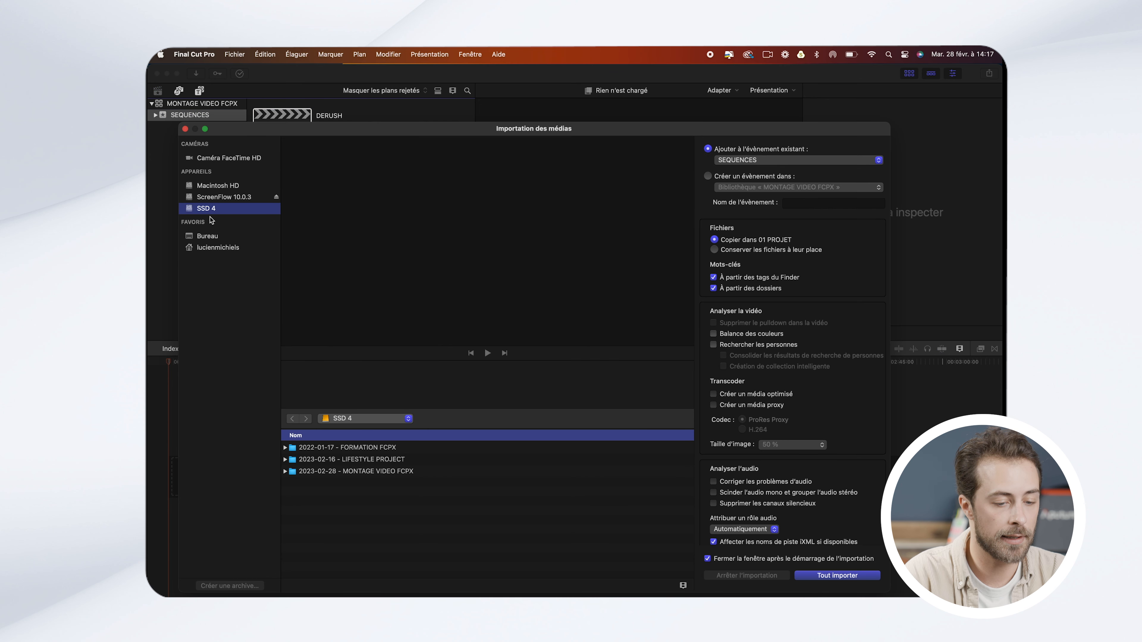
left_click(346, 473)
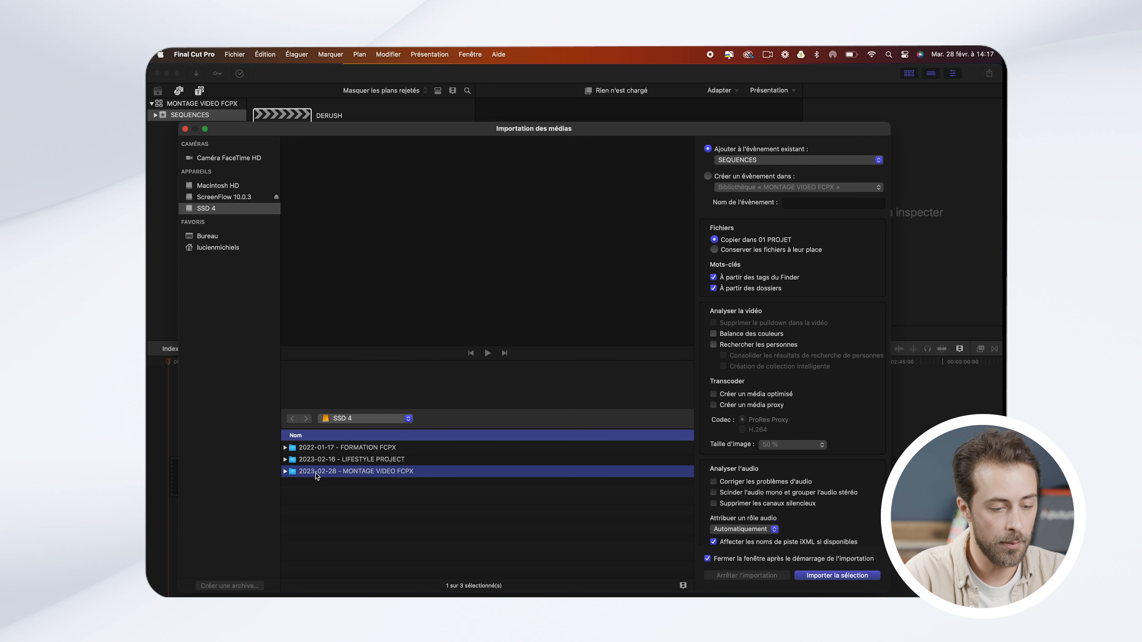
left_click(285, 472)
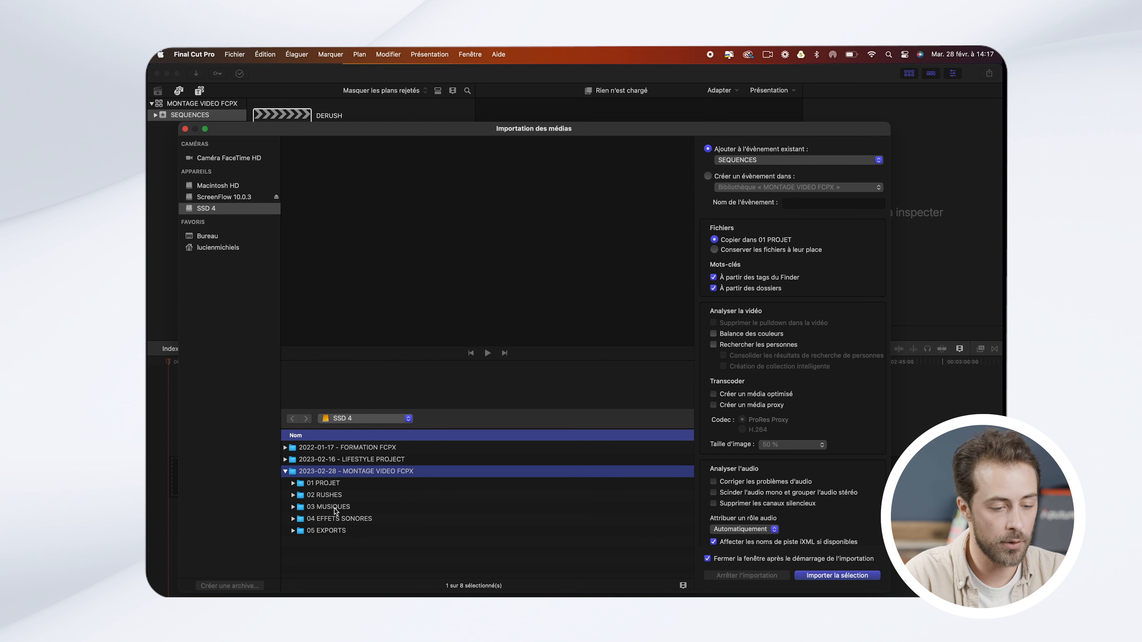
left_click(335, 496)
left_click(293, 495)
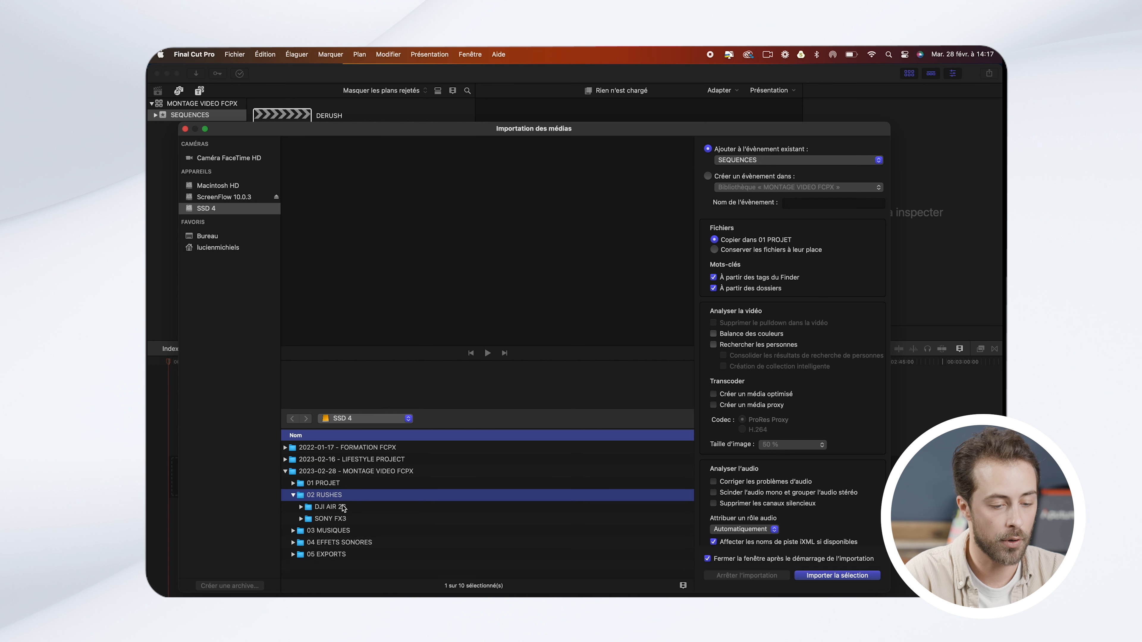
left_click(332, 520)
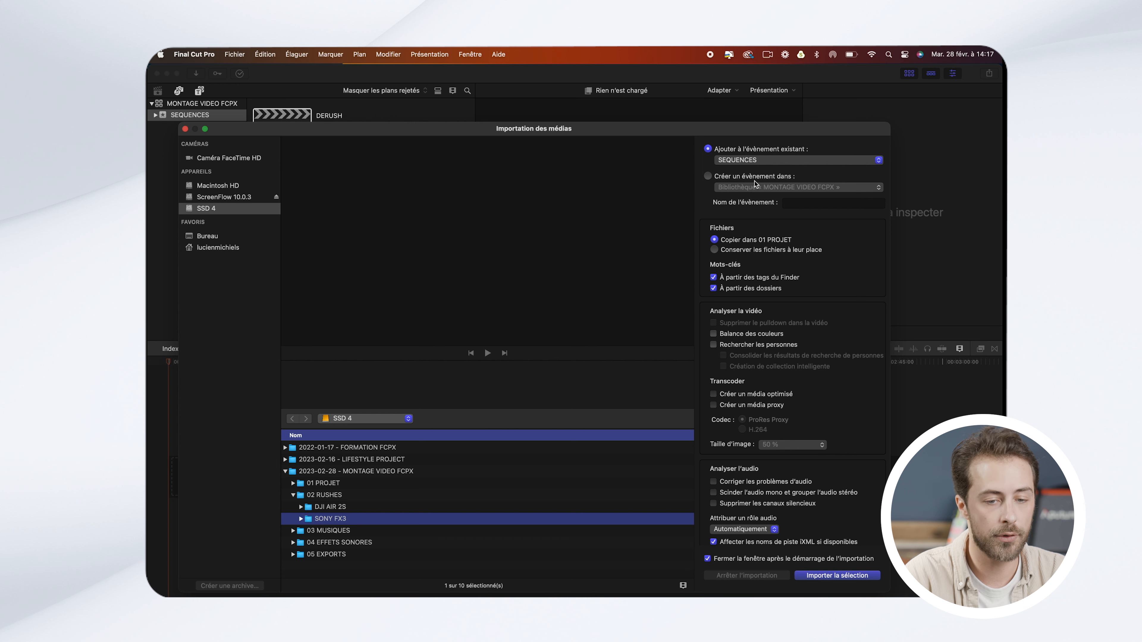
Step: Set the import to create a new event named RUSHES SONY FX3 in the MONTAGE VIDEO FCPX library
left_click(708, 177)
type("rushes")
key("BackSpace")
key("BackSpace")
key("BackSpace")
key("BackSpace")
key("BackSpace")
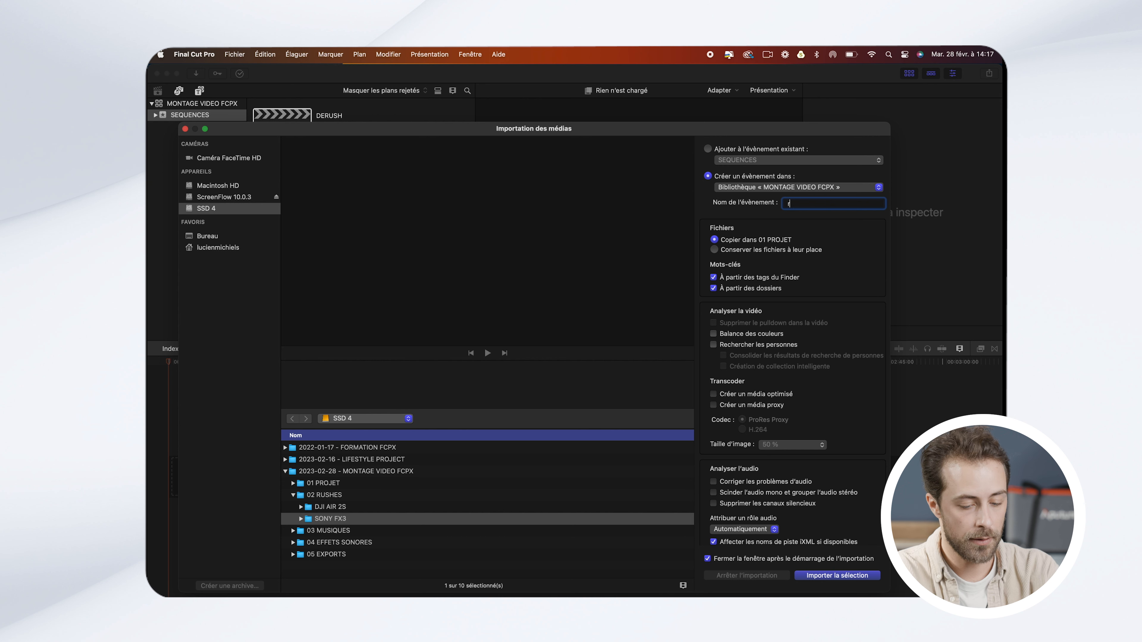
type("RUSHES ")
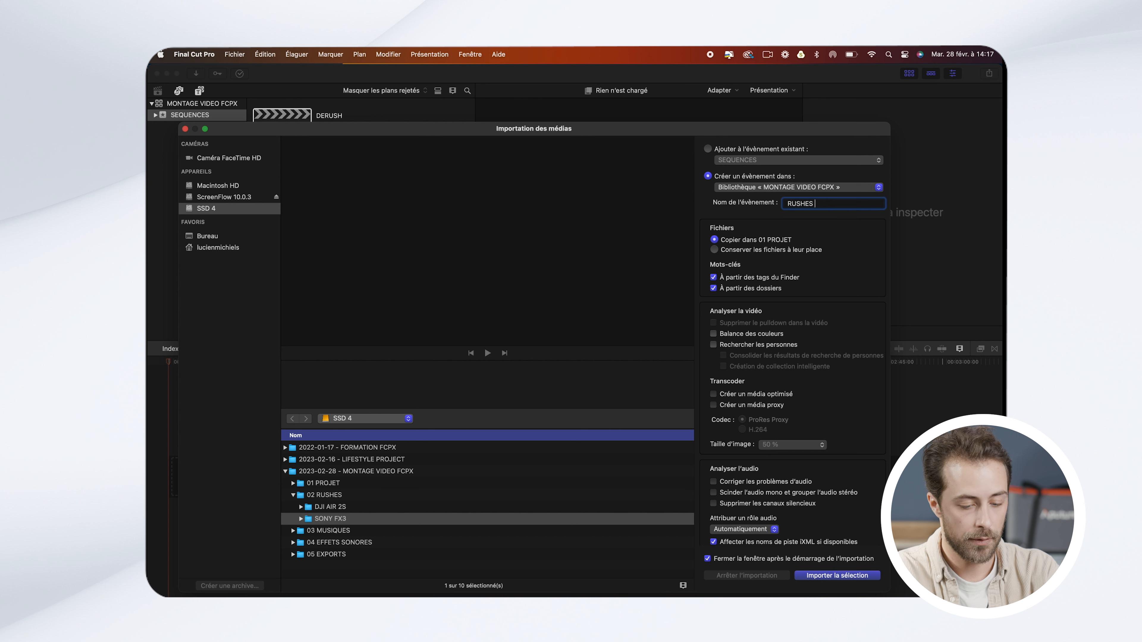
type("SONY FX3")
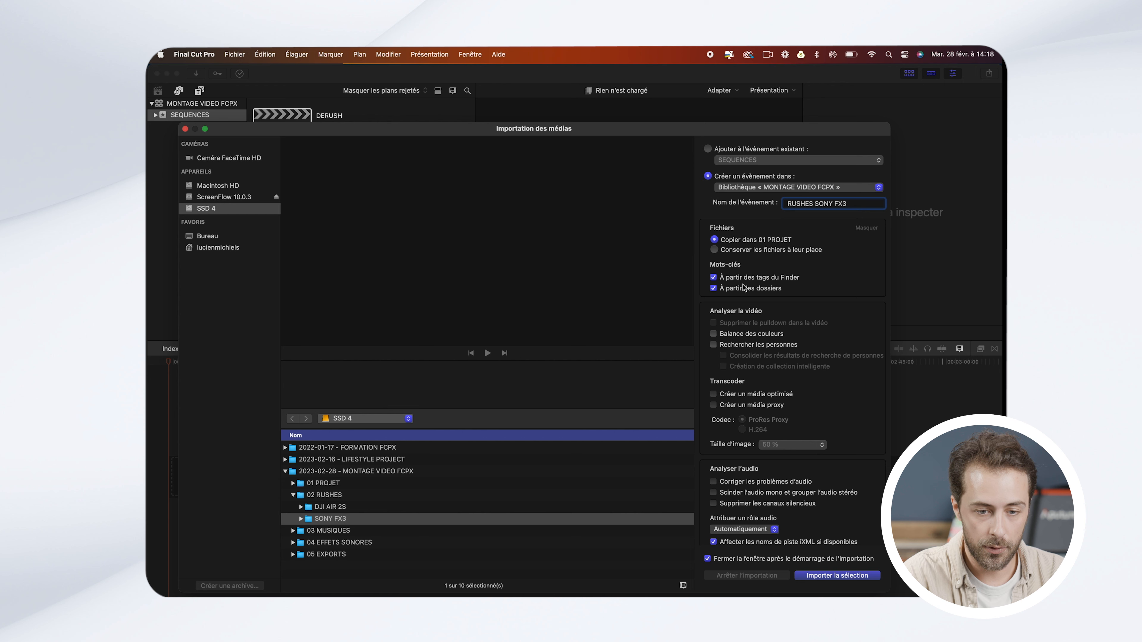
Step: Import the selected SONY FX3 folder, continuing with only the supported files
scroll(751, 499, "down", 1)
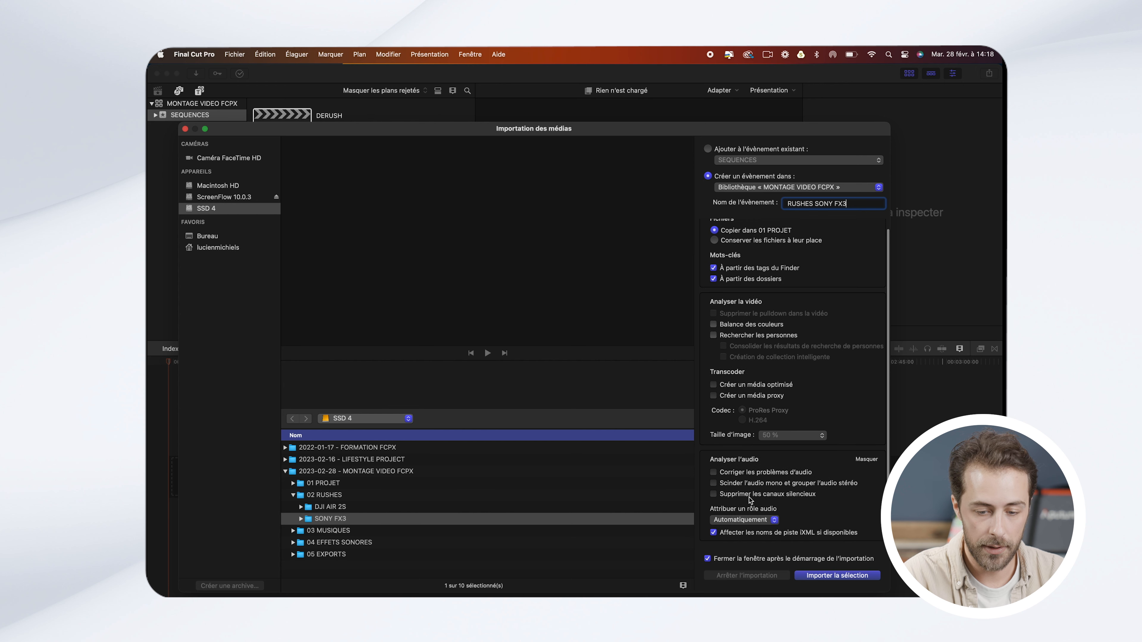
left_click(837, 579)
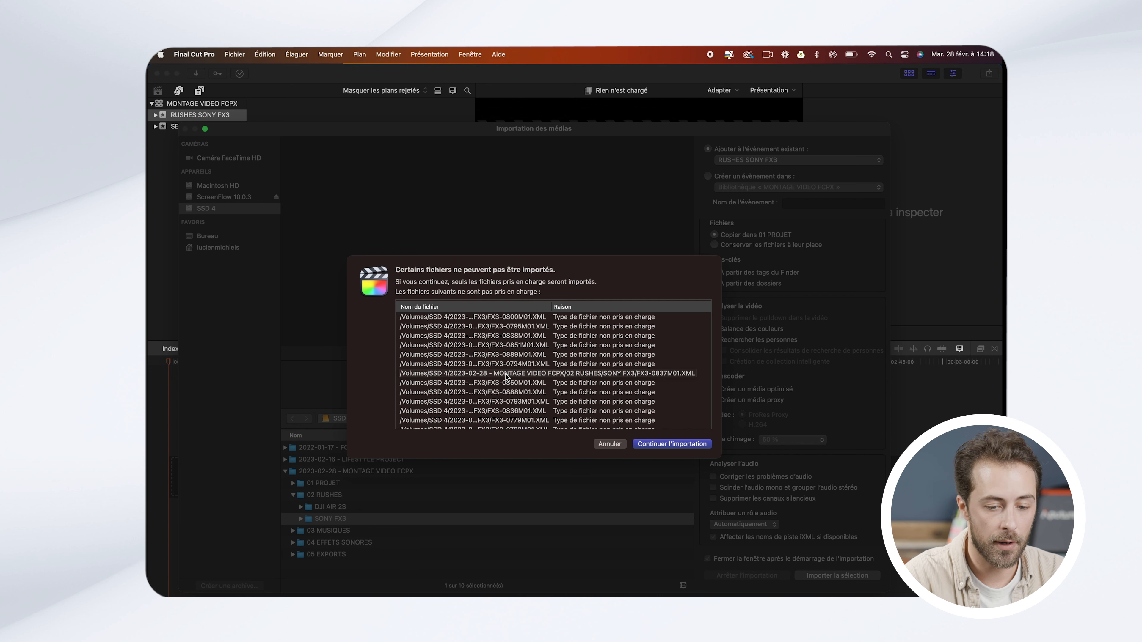
left_click(662, 444)
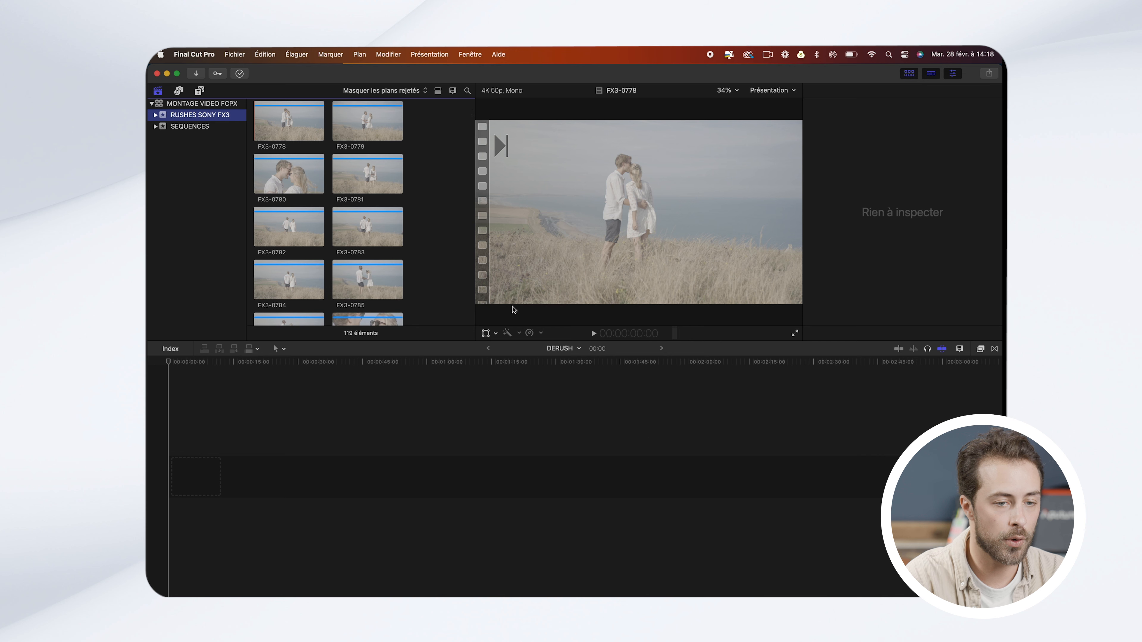
Step: Show the RUSHES SONY FX3 clips as a list and place all of them at the start of the DERUSH timeline
left_click(439, 92)
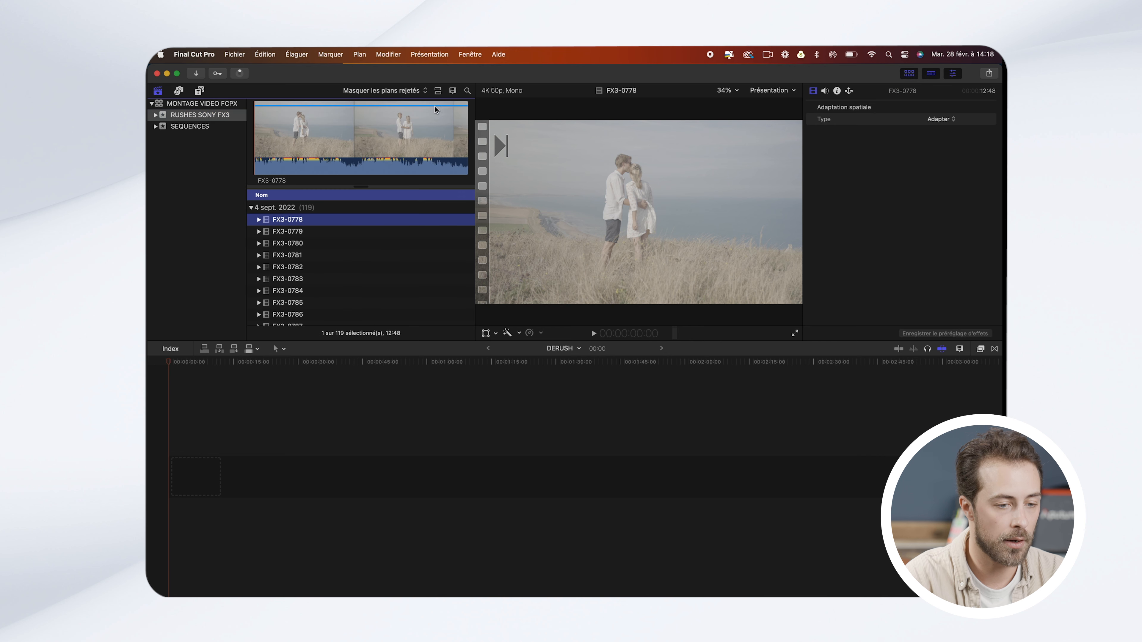
scroll(304, 265, "down", 3)
scroll(304, 265, "up", 3)
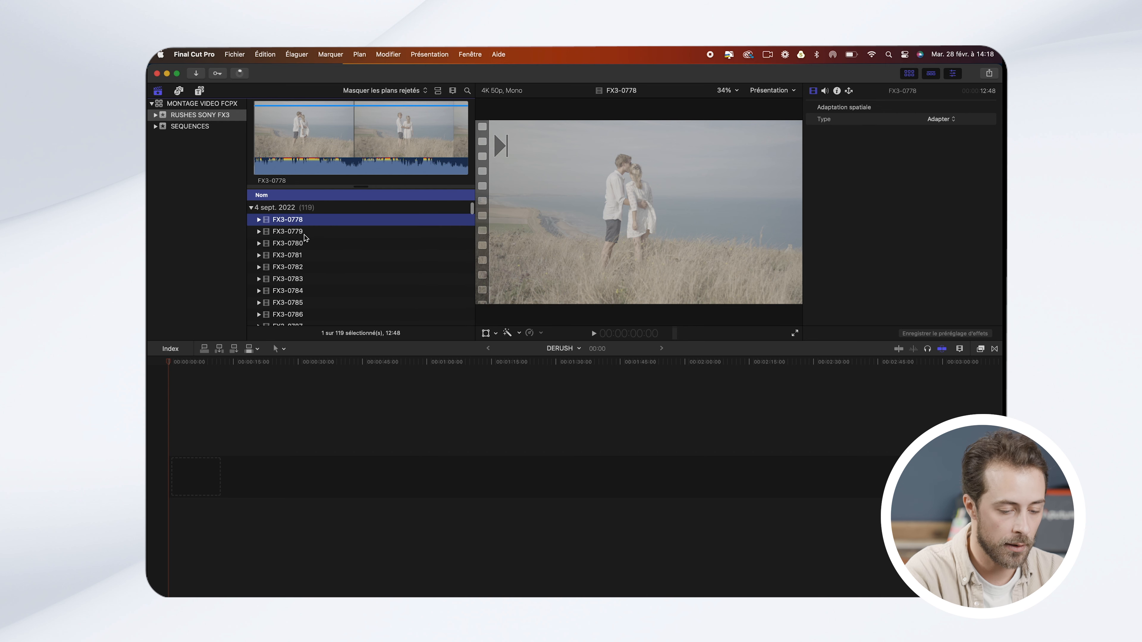
left_click(304, 233)
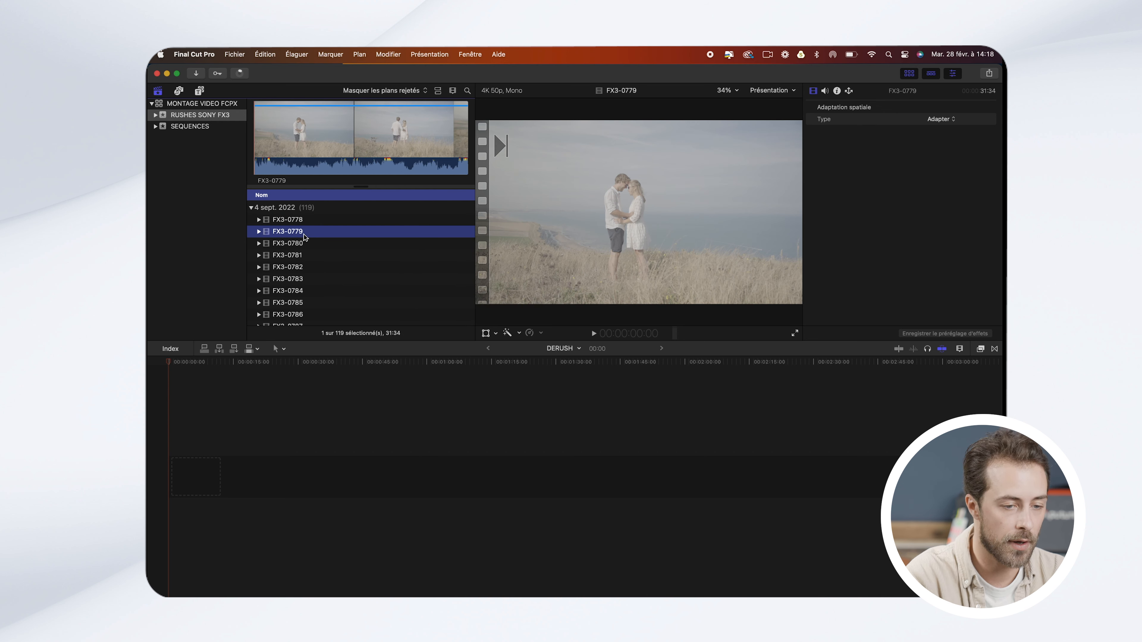
key("super+a")
left_click_drag(305, 237, 205, 468)
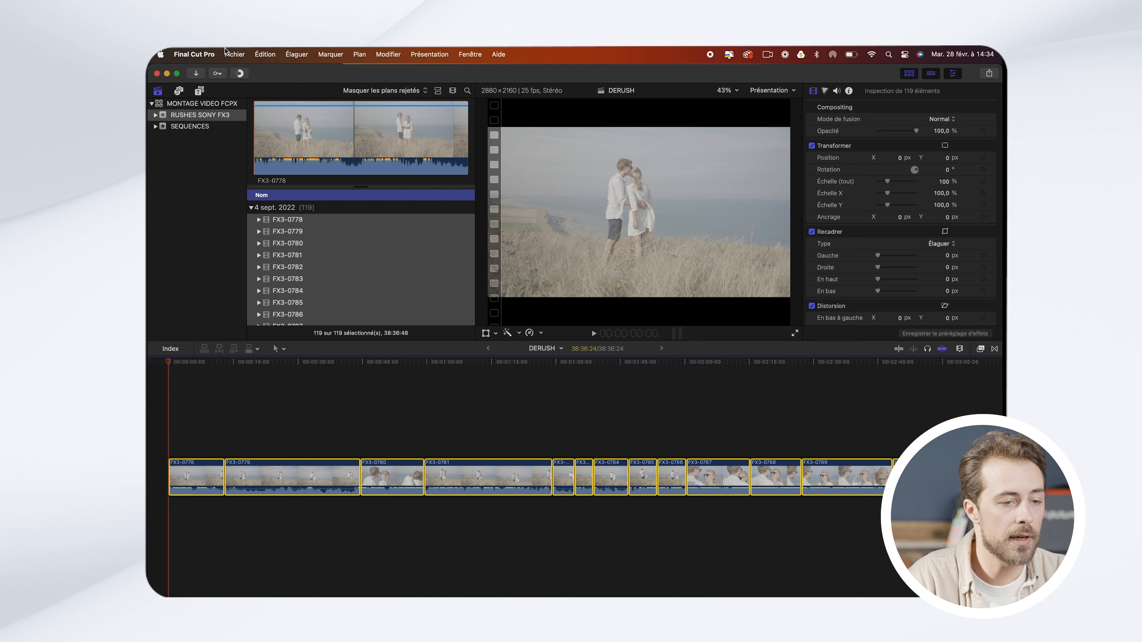
left_click(203, 55)
mouse_move(217, 98)
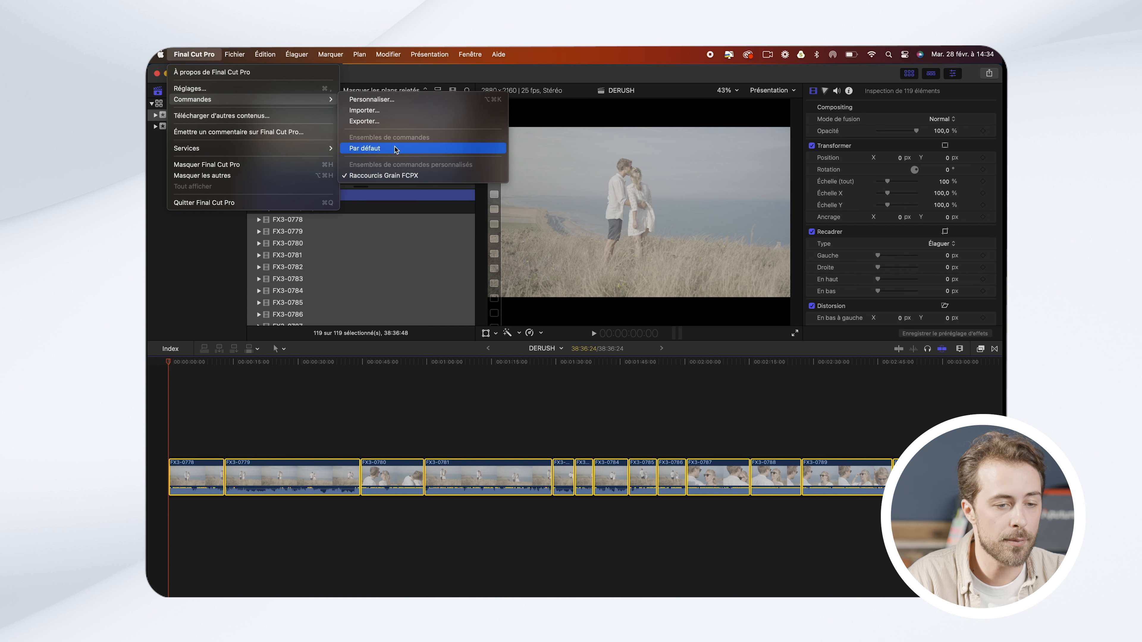
left_click(377, 115)
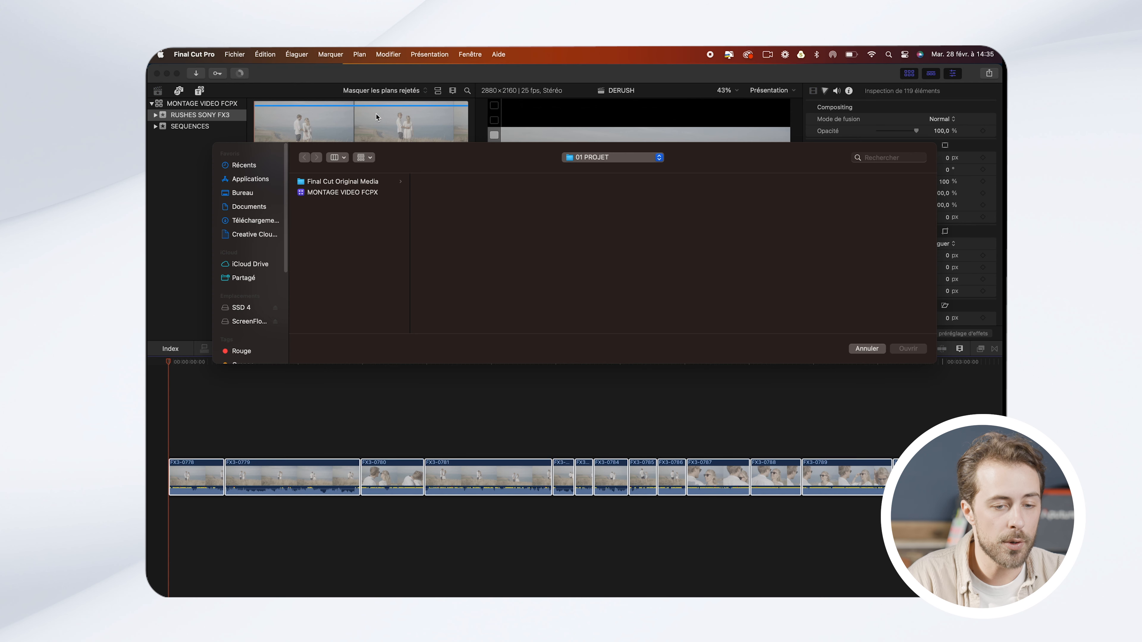
left_click(243, 194)
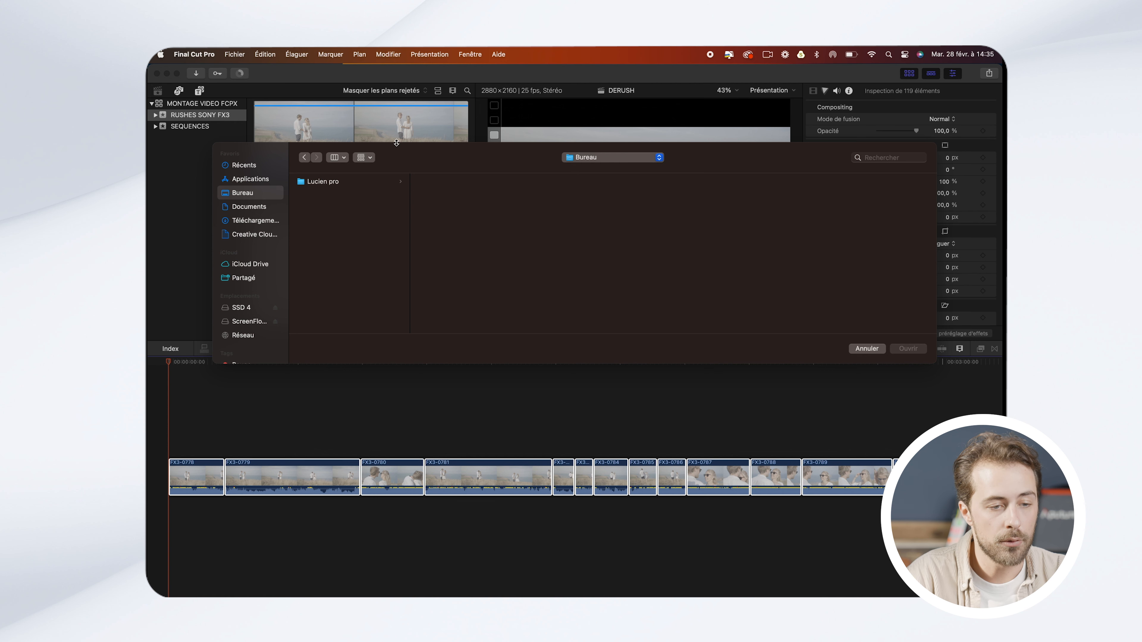
key("Escape")
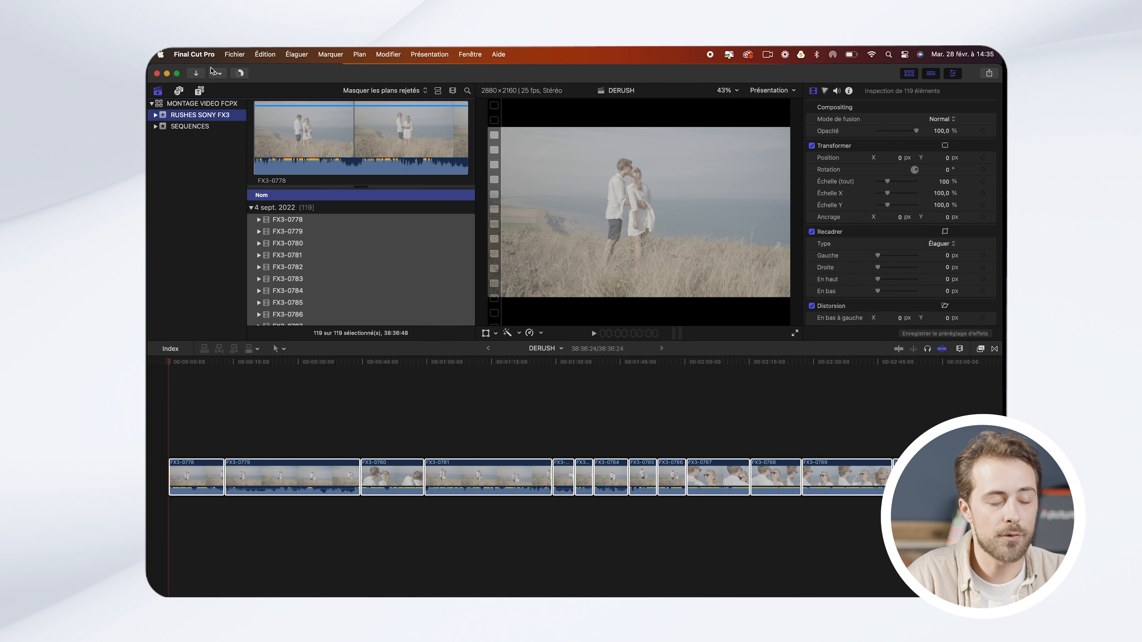
left_click(199, 56)
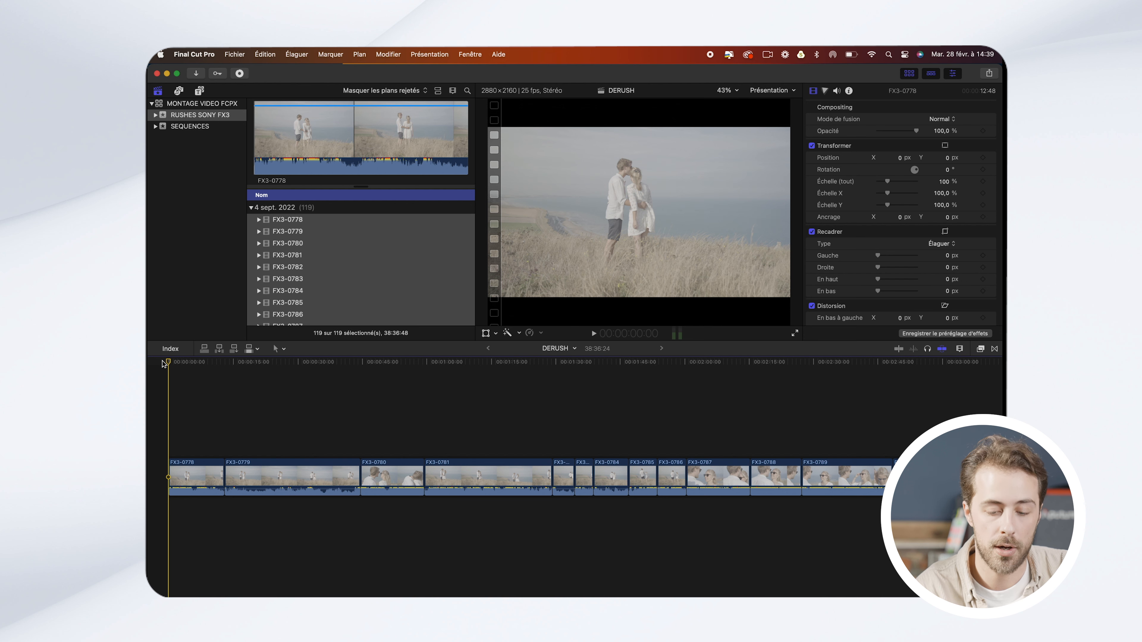
Step: Set the timeline clips to show filmstrips only, without audio waveforms, and increase the clip height
key("shift+z")
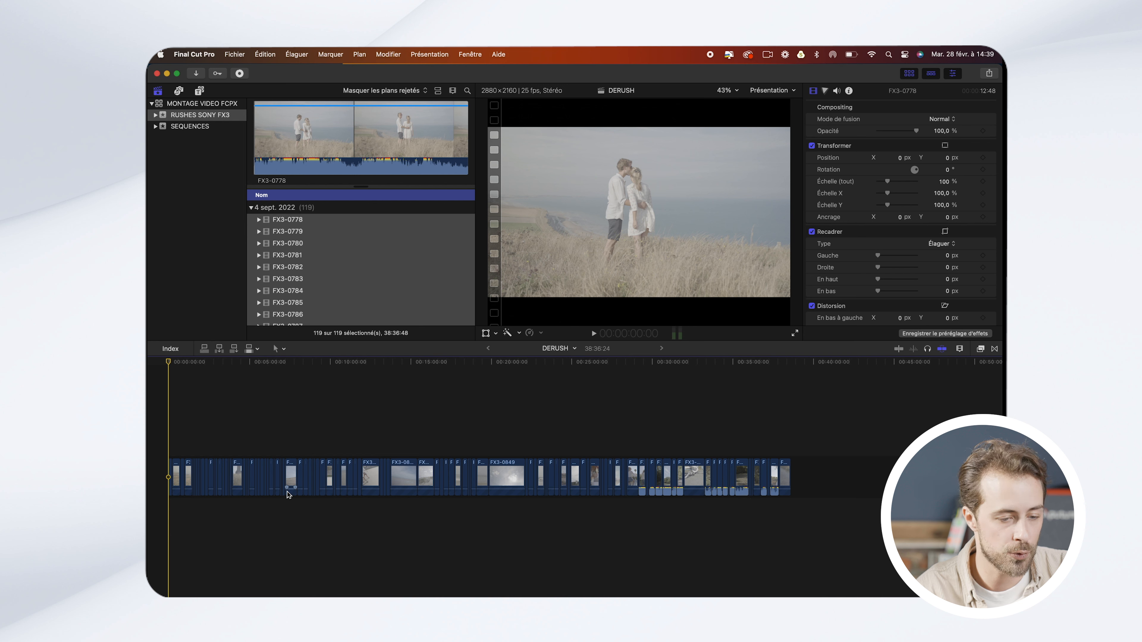
key("super+equal")
key("super+equal")
key("super+equal")
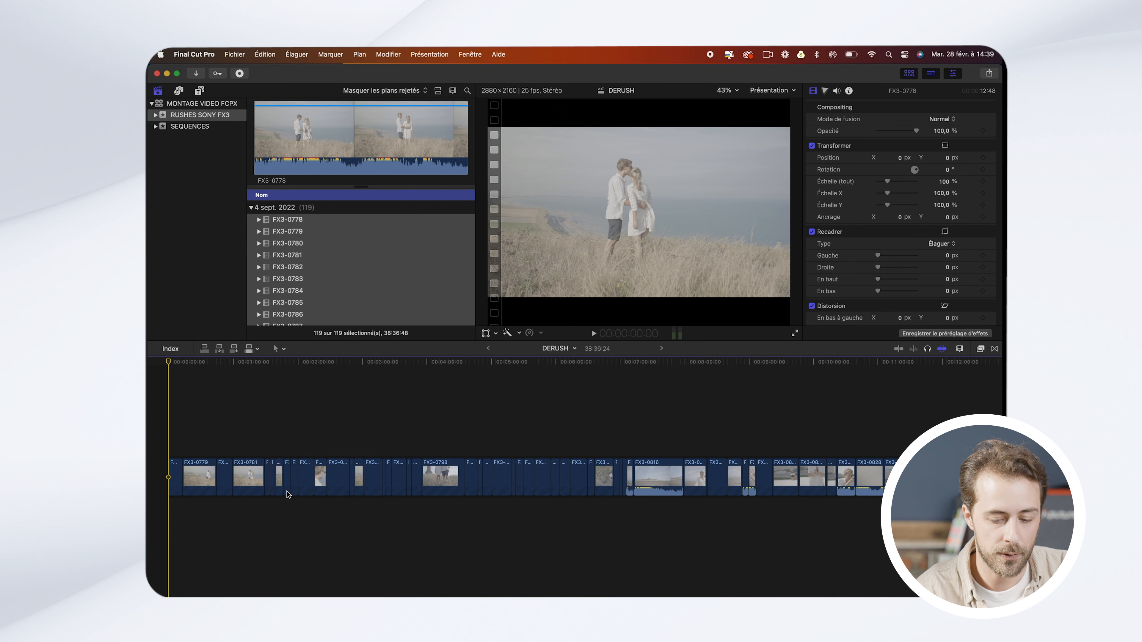
key("super+equal")
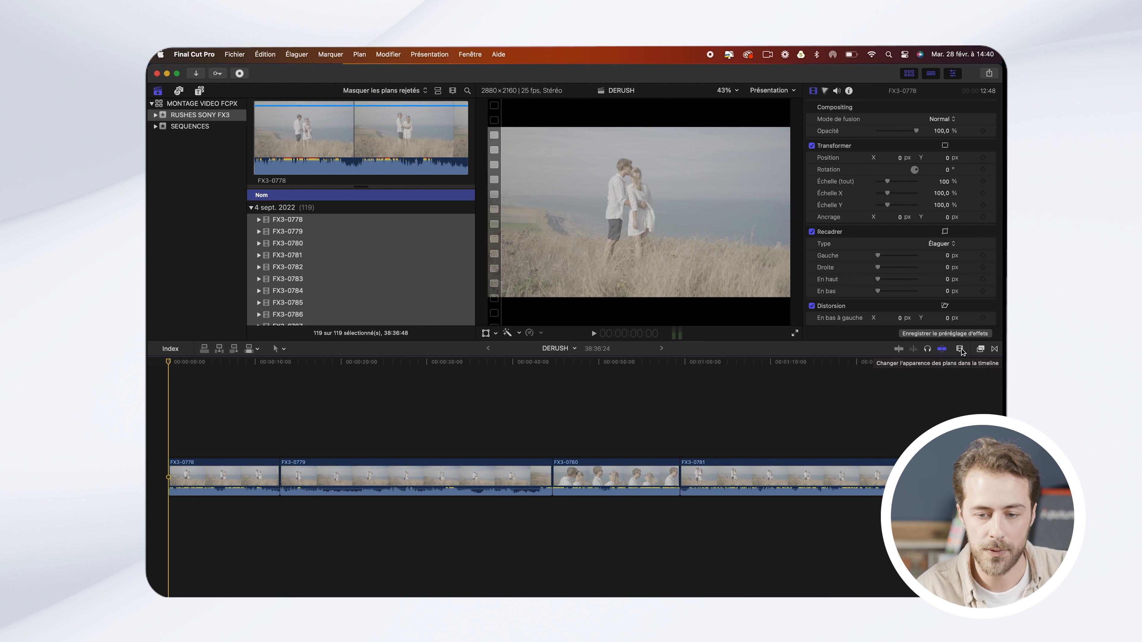
left_click(960, 349)
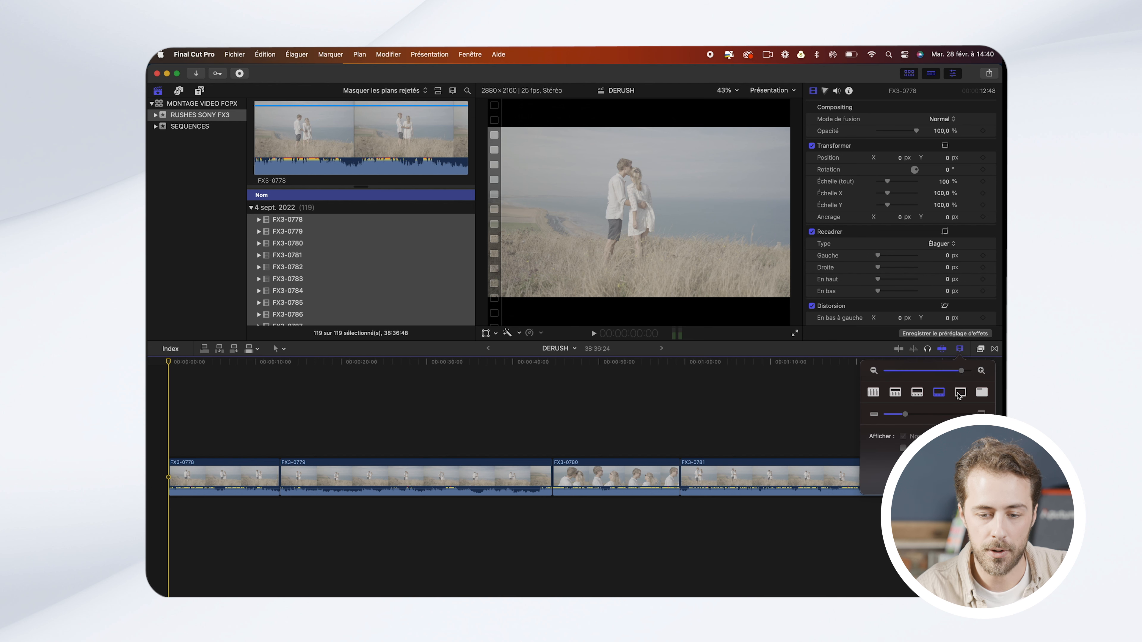
left_click(960, 393)
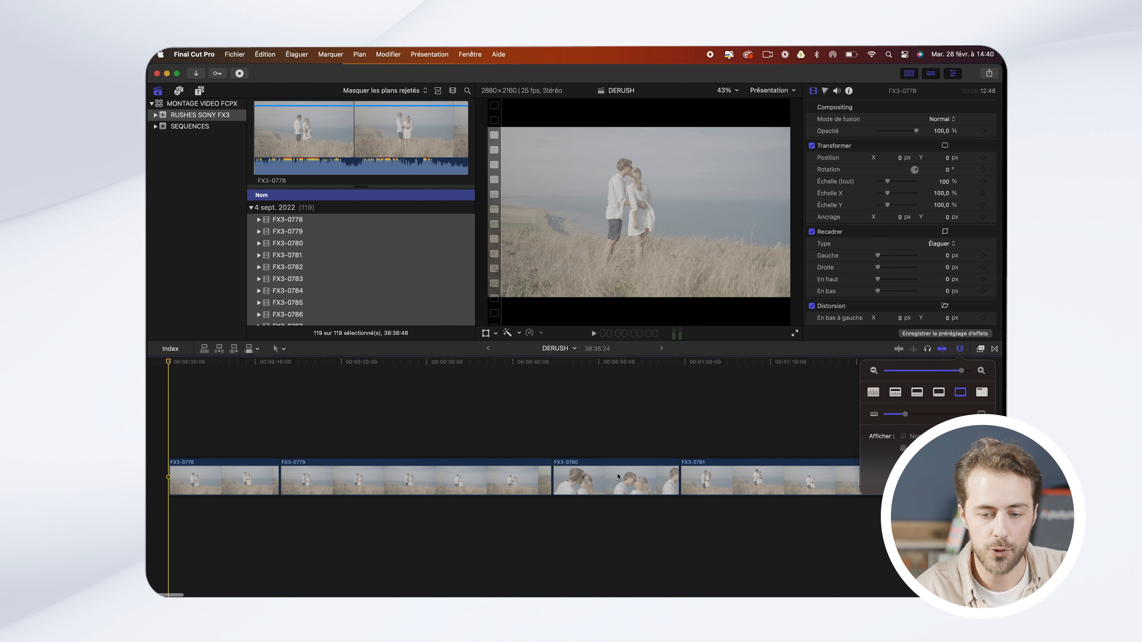
left_click(917, 393)
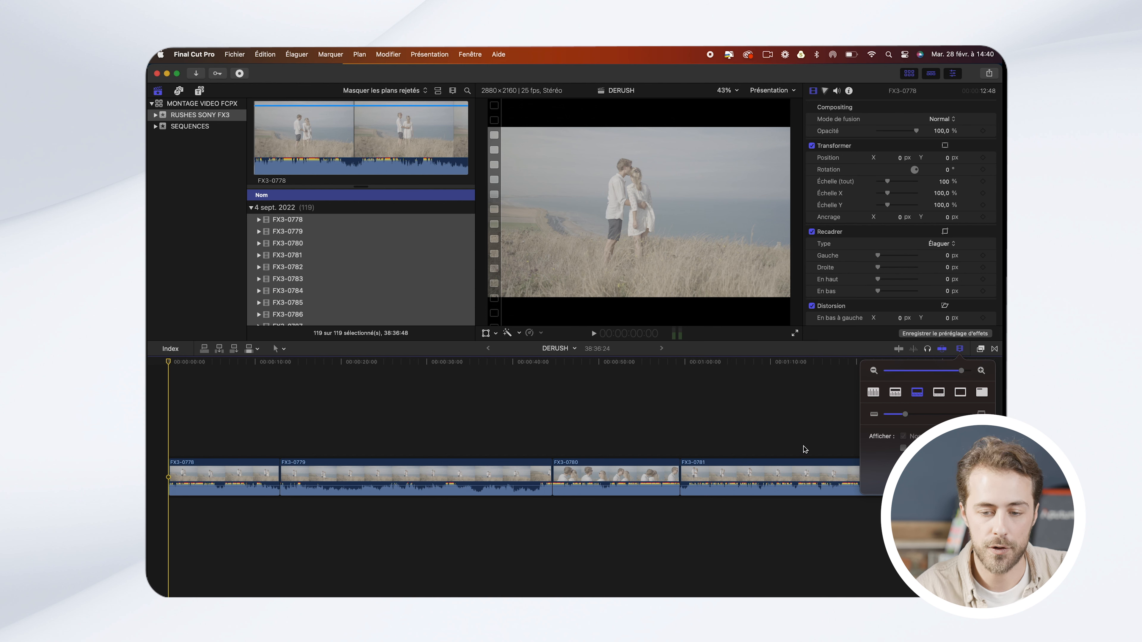
left_click(962, 393)
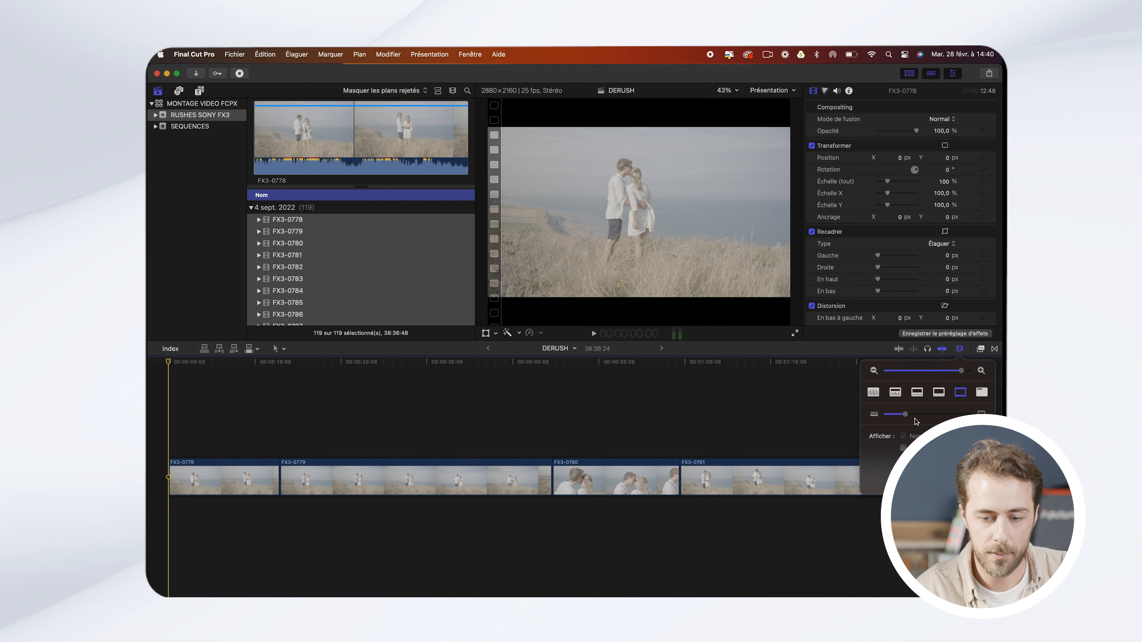
left_click_drag(909, 417, 934, 419)
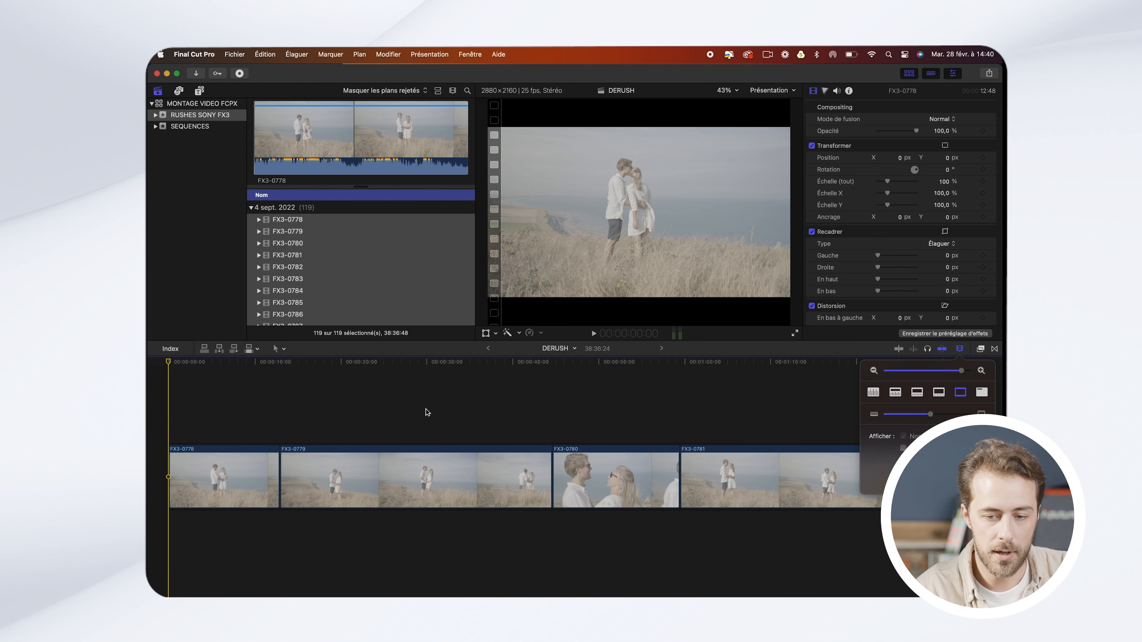
left_click(586, 414)
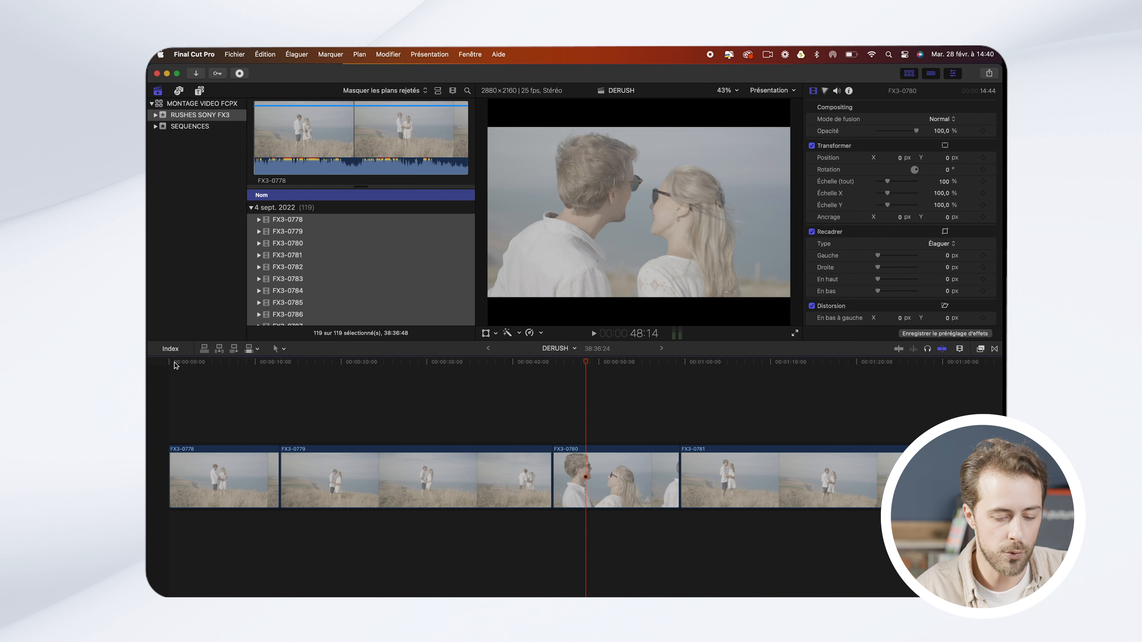
Step: Play the DERUSH timeline from its start through the first clip, stop playback and hide the browser
left_click(169, 367)
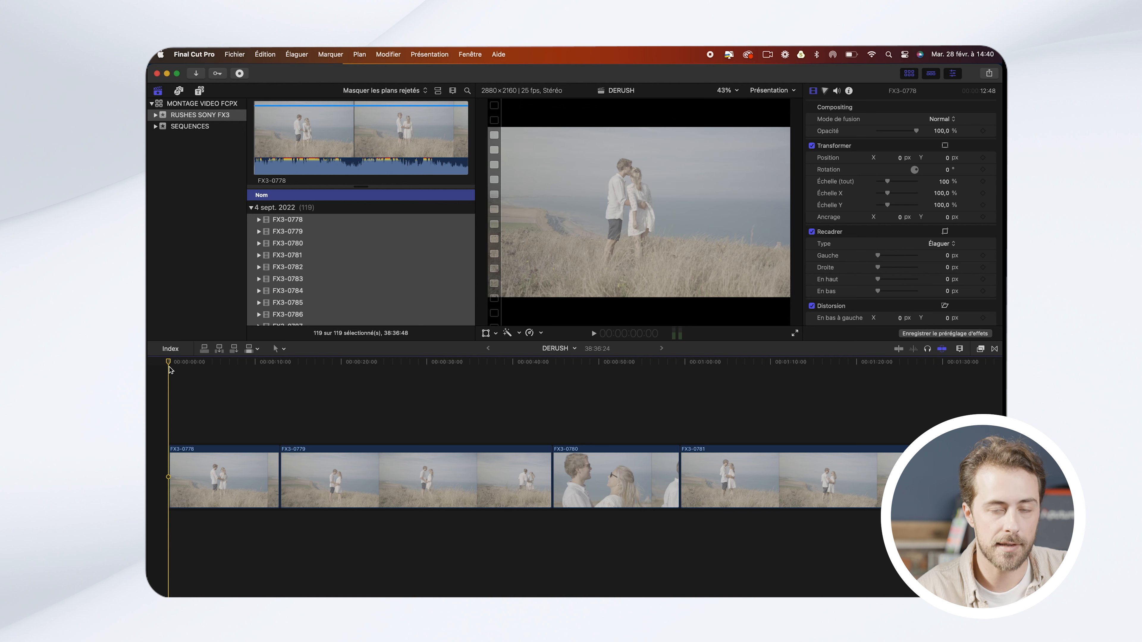
key("space")
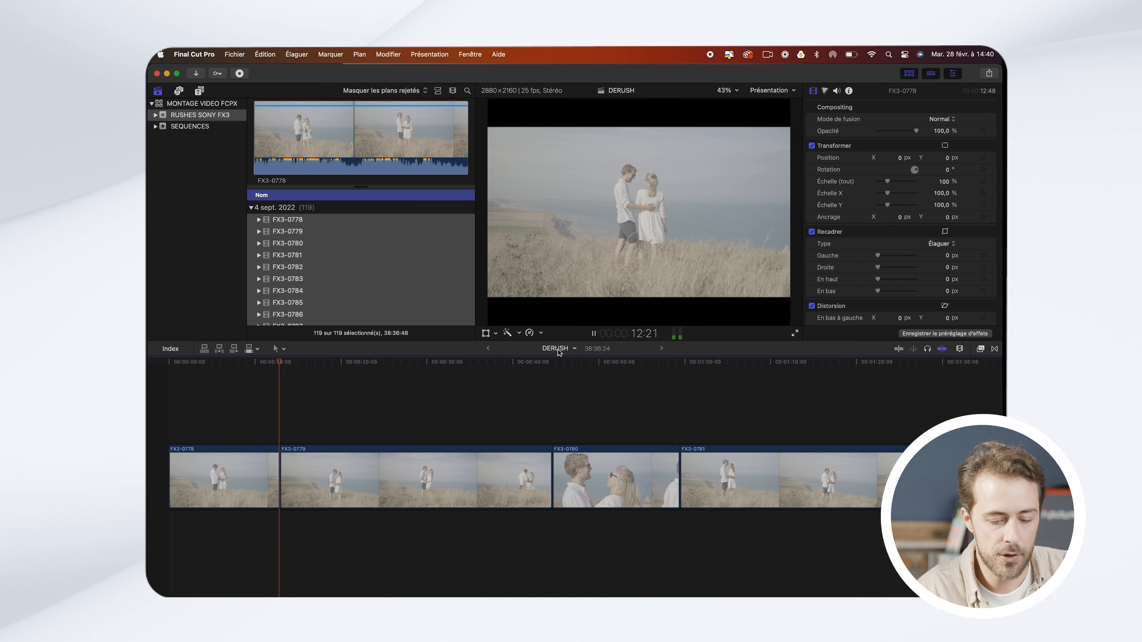
key("space")
left_click(908, 75)
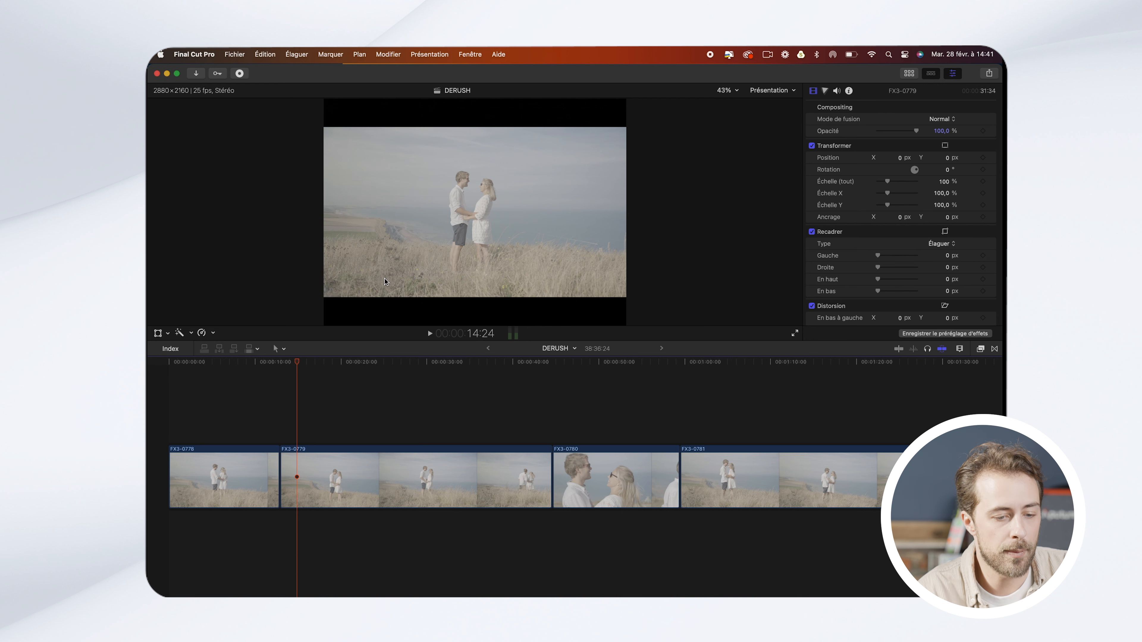
Step: Select clip FX3-0779, replay the footage from the beginning of the timeline and stop a few seconds into that clip
left_click(338, 471)
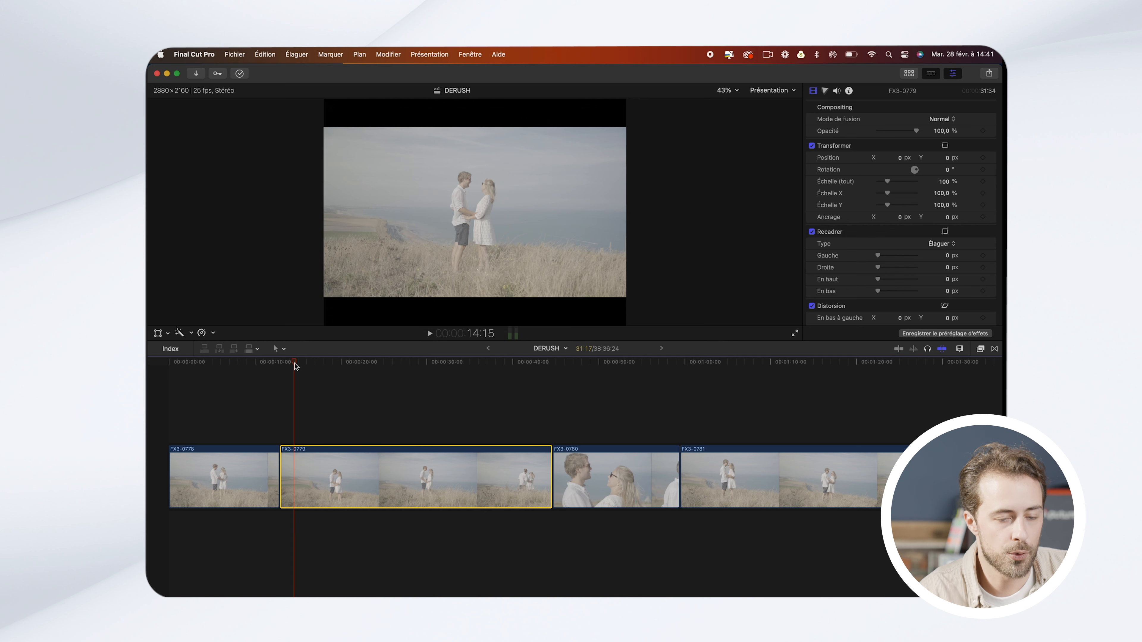
left_click(167, 373)
key("space")
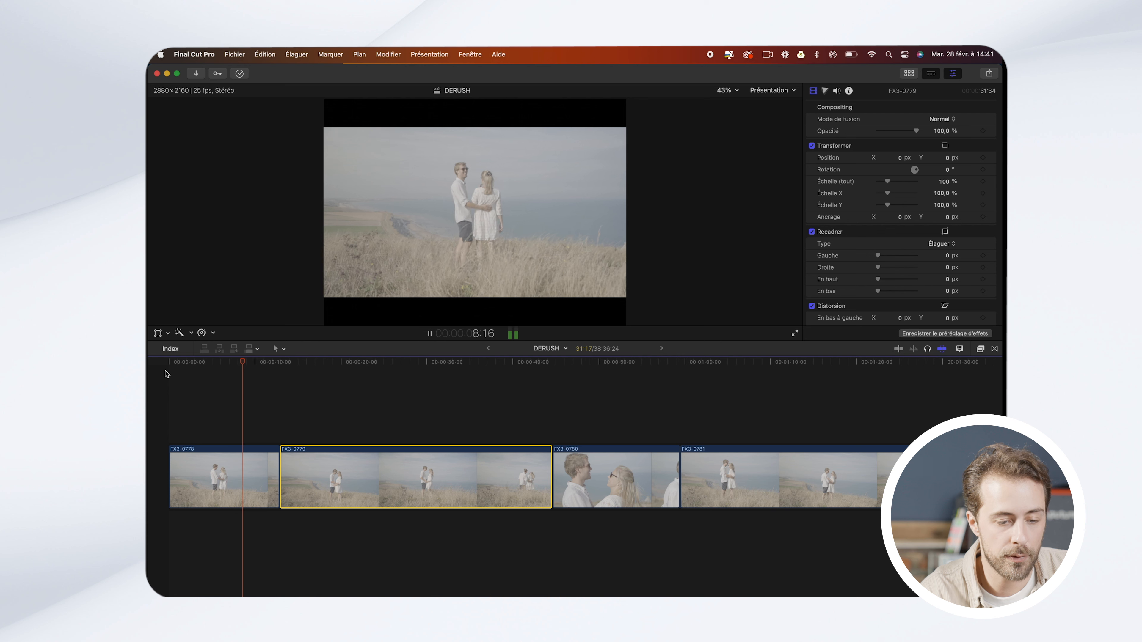
key("space")
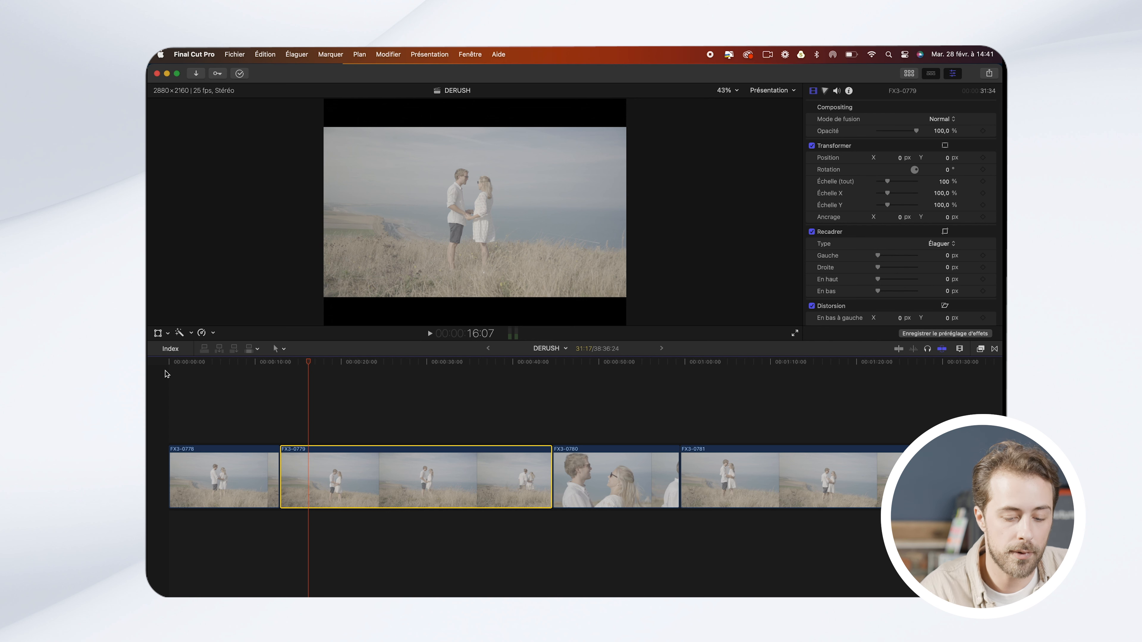
Step: Cut clip FX3-0778 at 2:18 and 4:42 and lift the section between the cuts above the primary storyline
key("b")
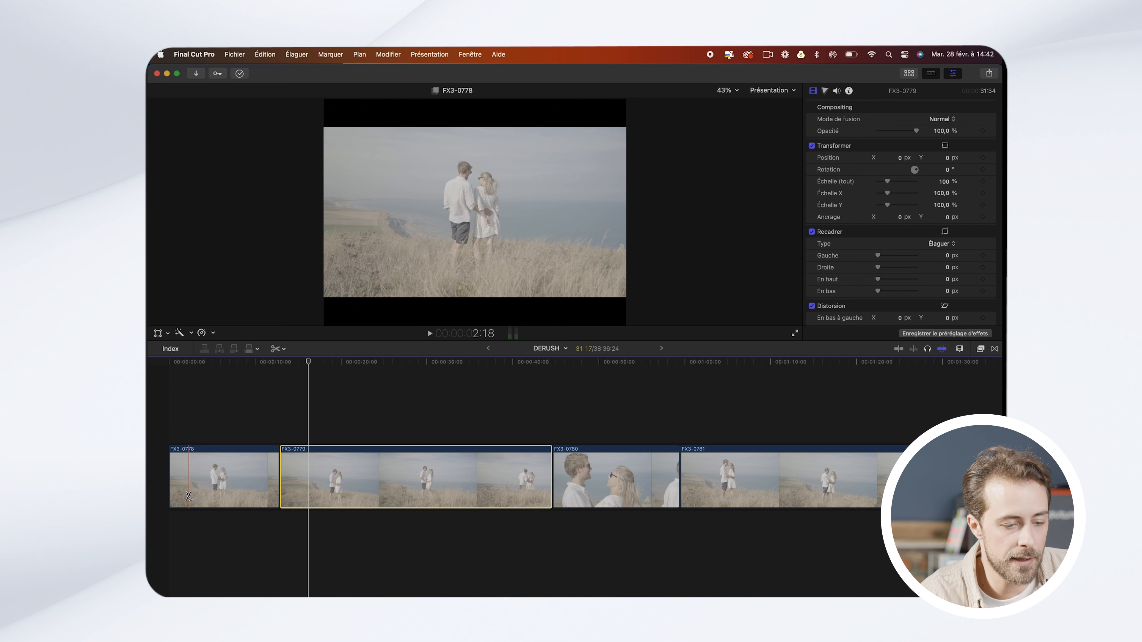
left_click(188, 496)
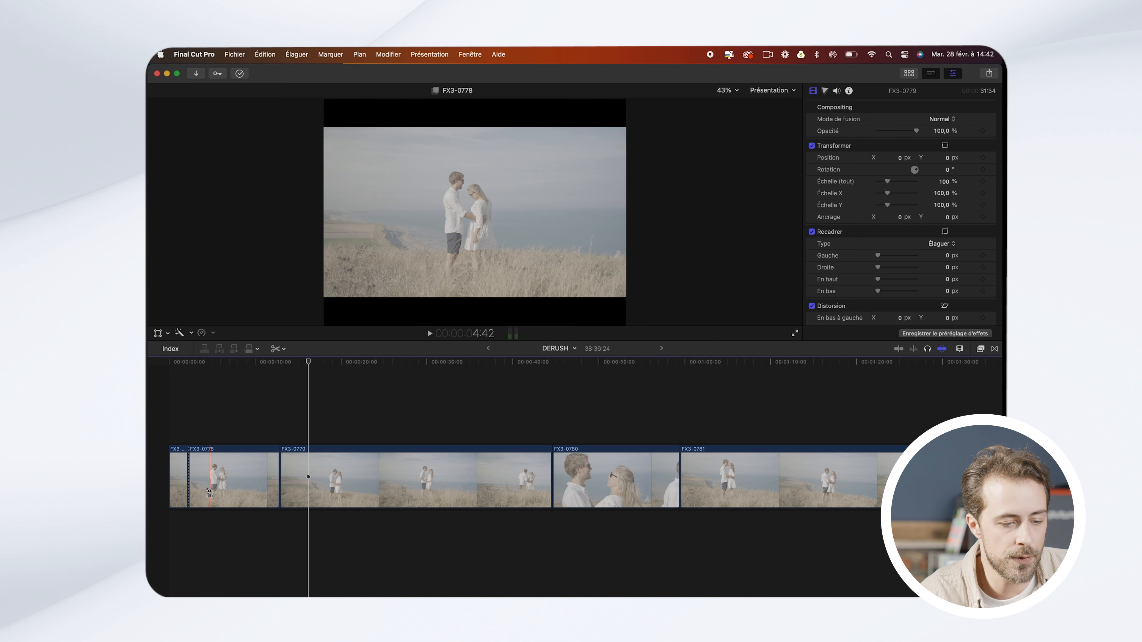
left_click(210, 493)
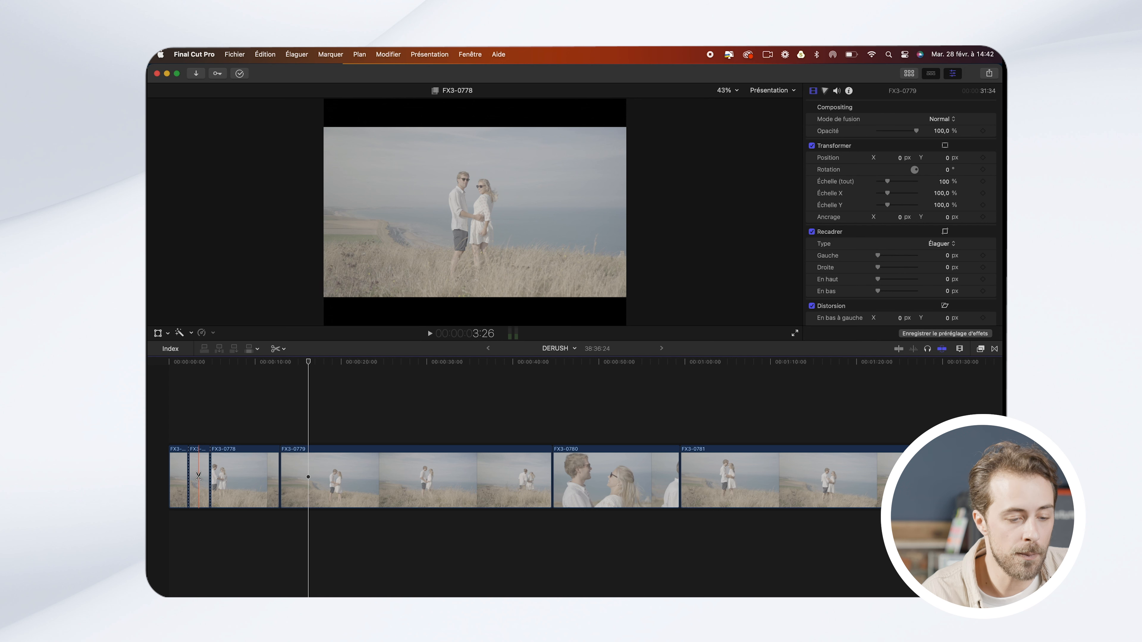
key("a")
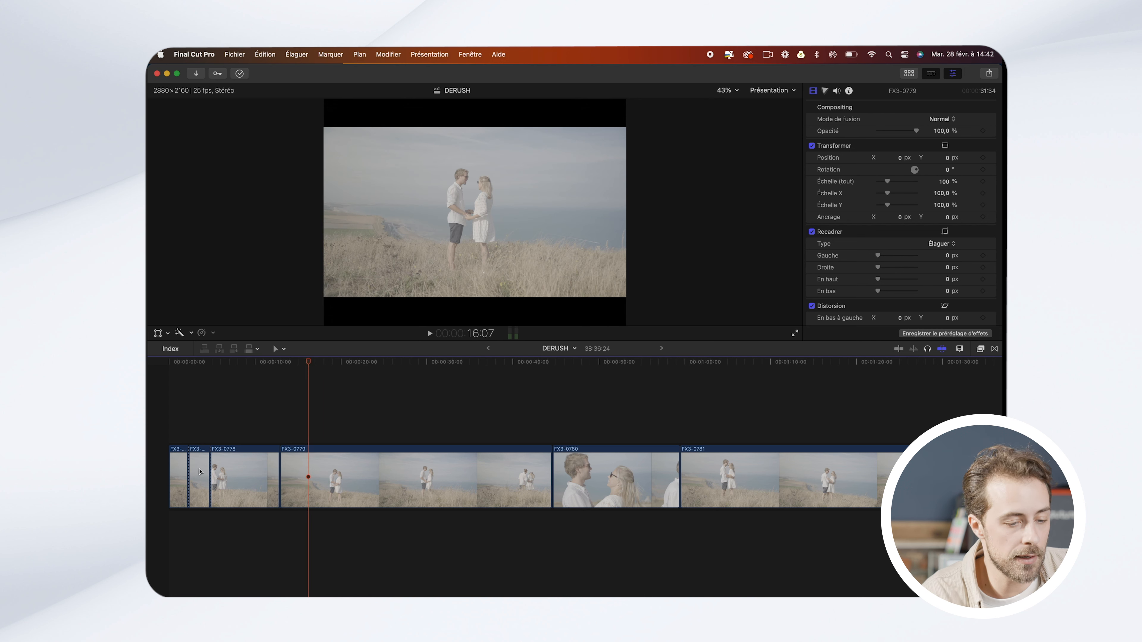
left_click(200, 473)
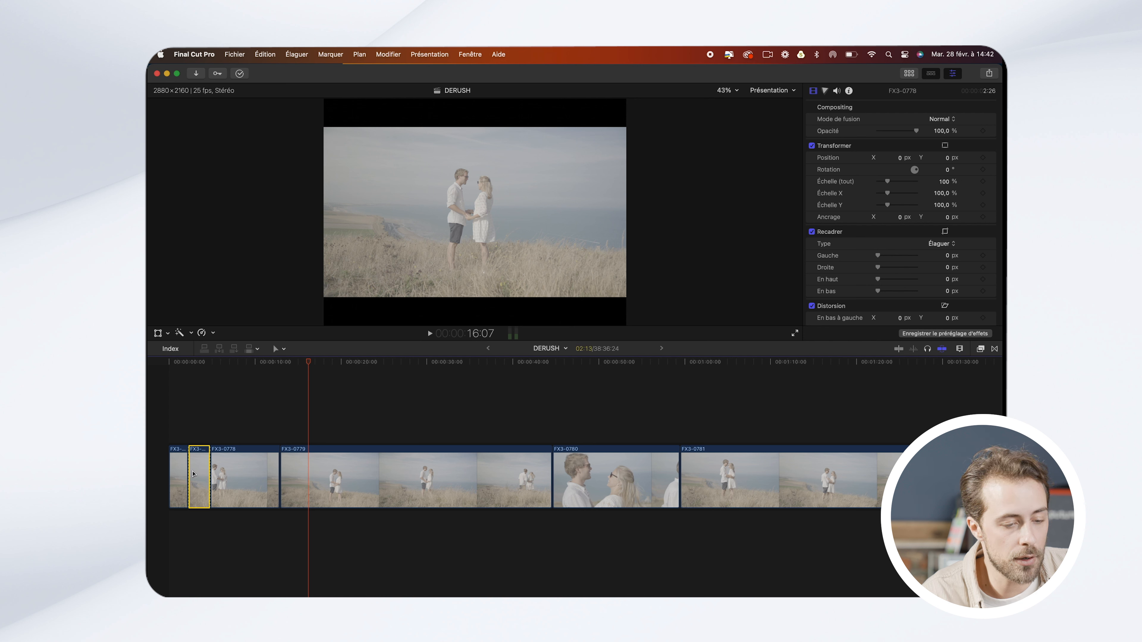
left_click_drag(197, 462, 196, 411)
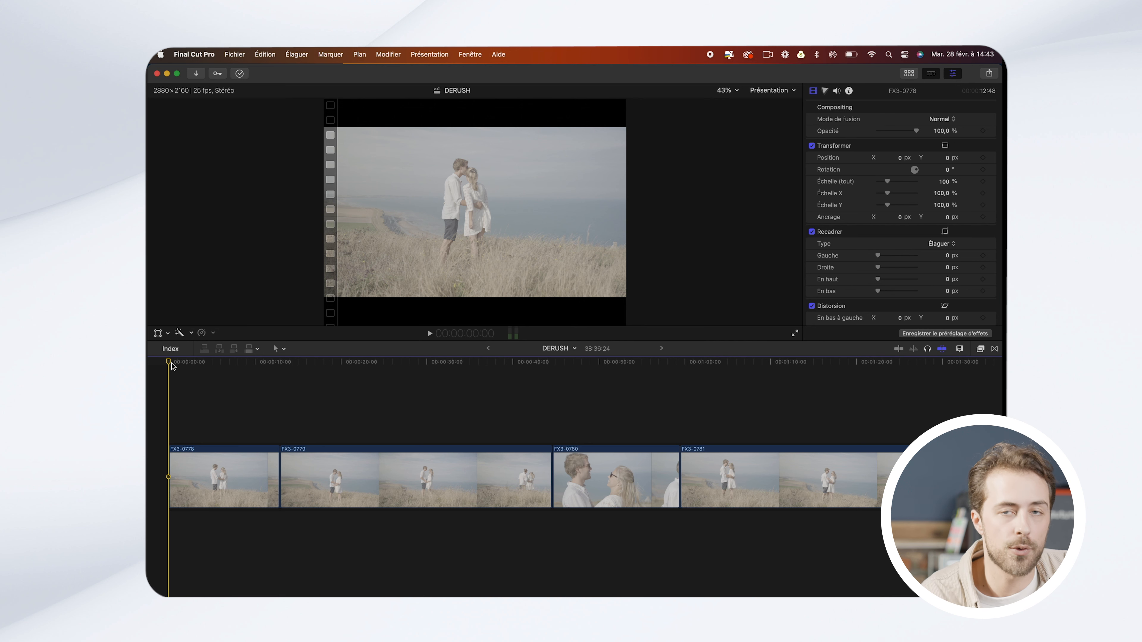
Step: Play the timeline from the start into FX3-0779, rewind at increasing speed and stop within FX3-0778
key("space")
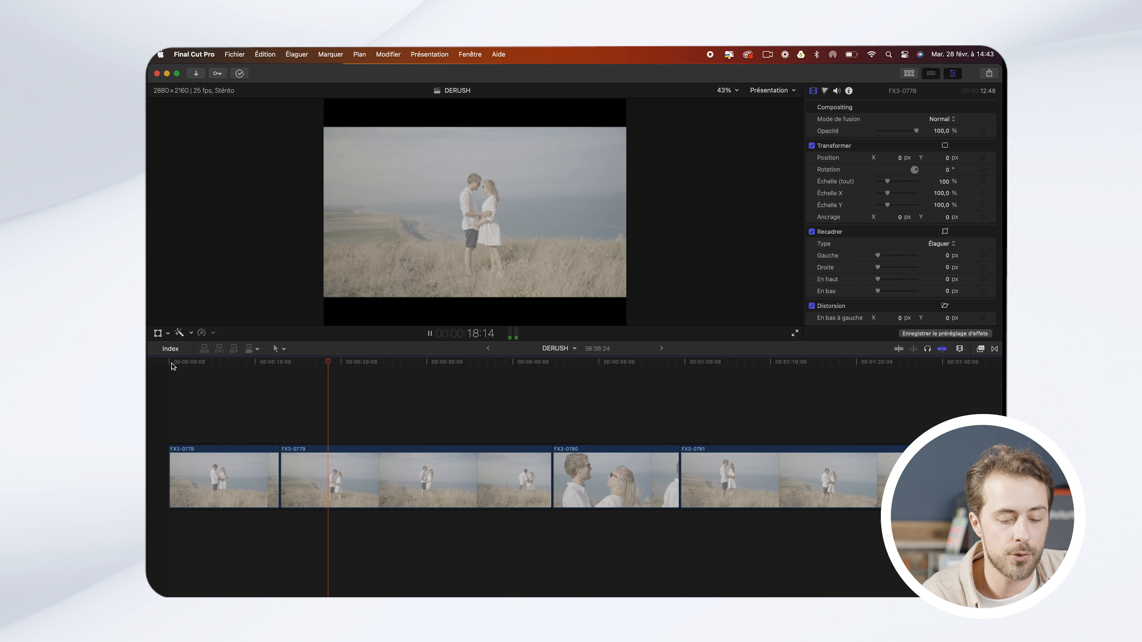
key("space")
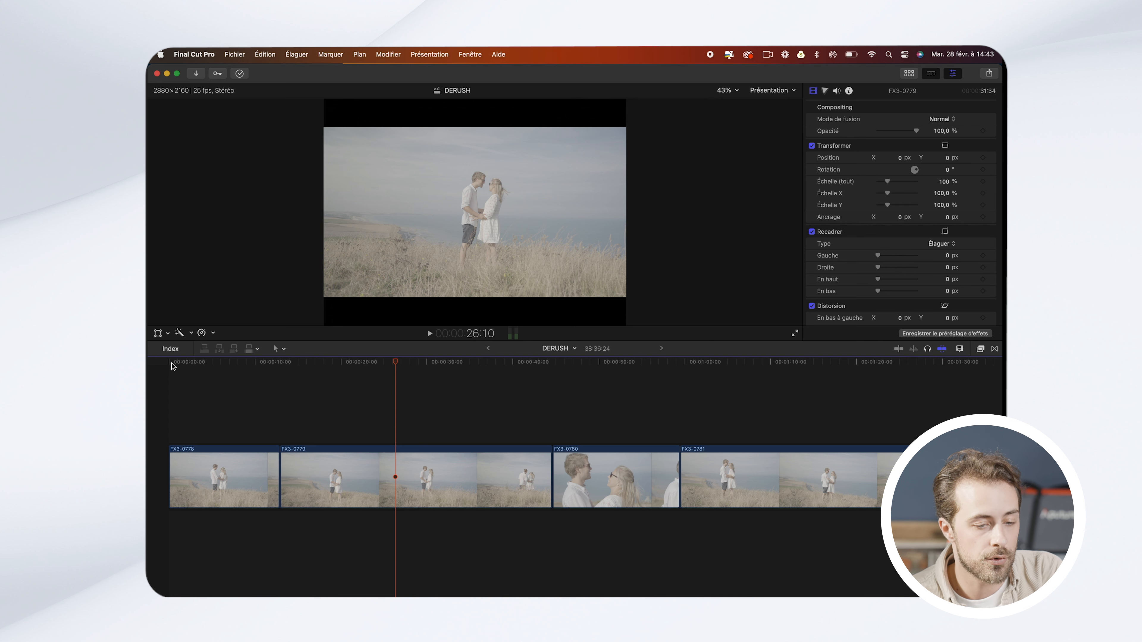
key("j")
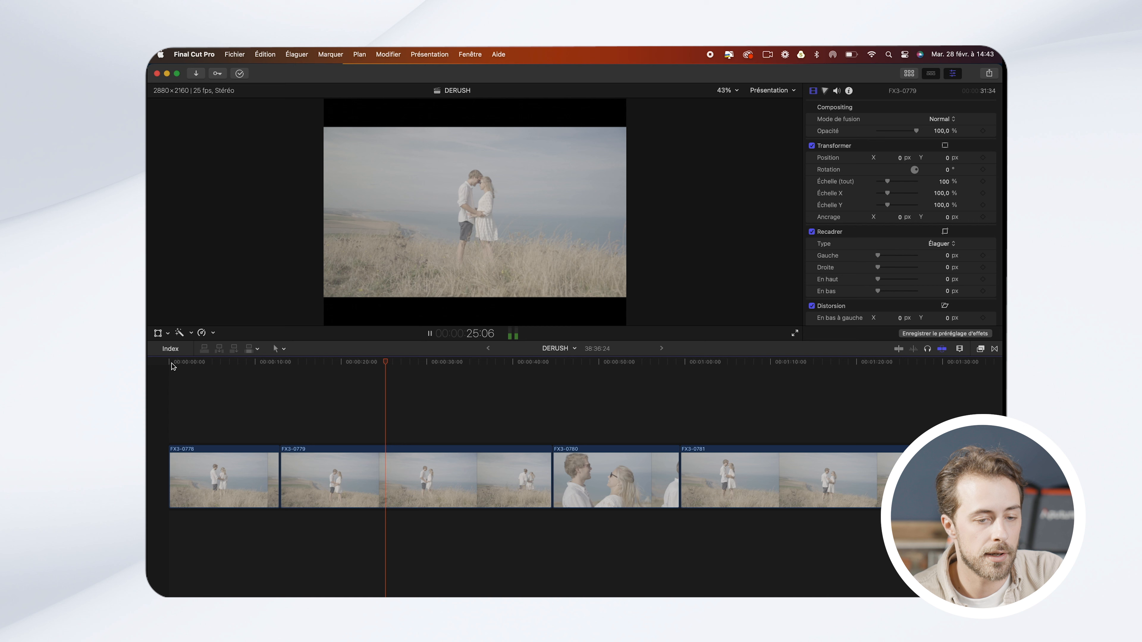
key("j")
key("j")
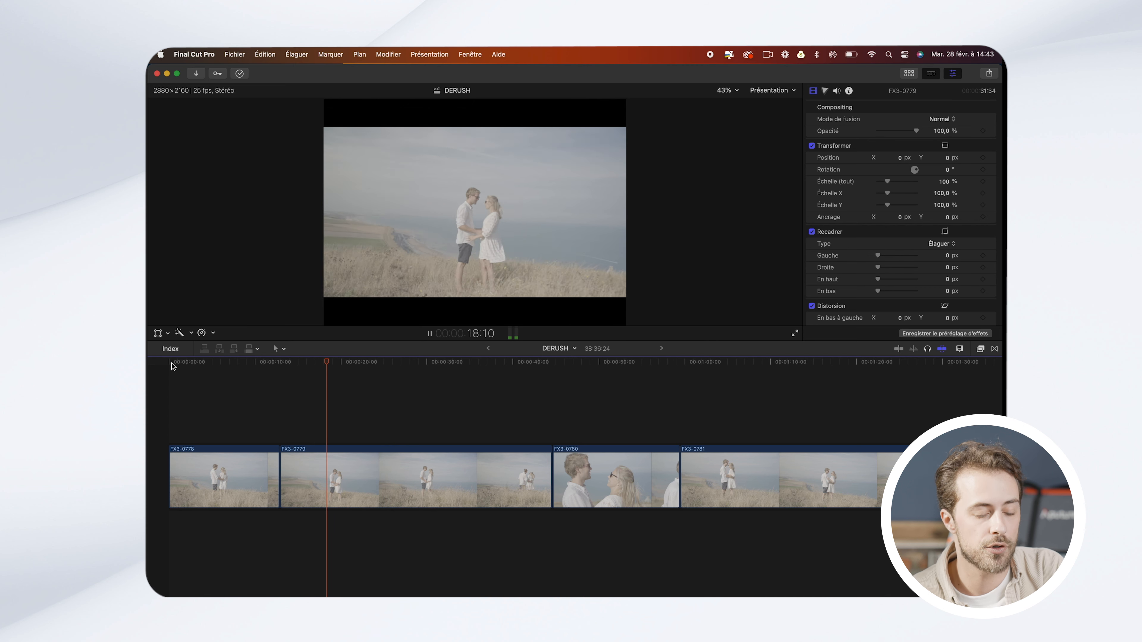
key("k")
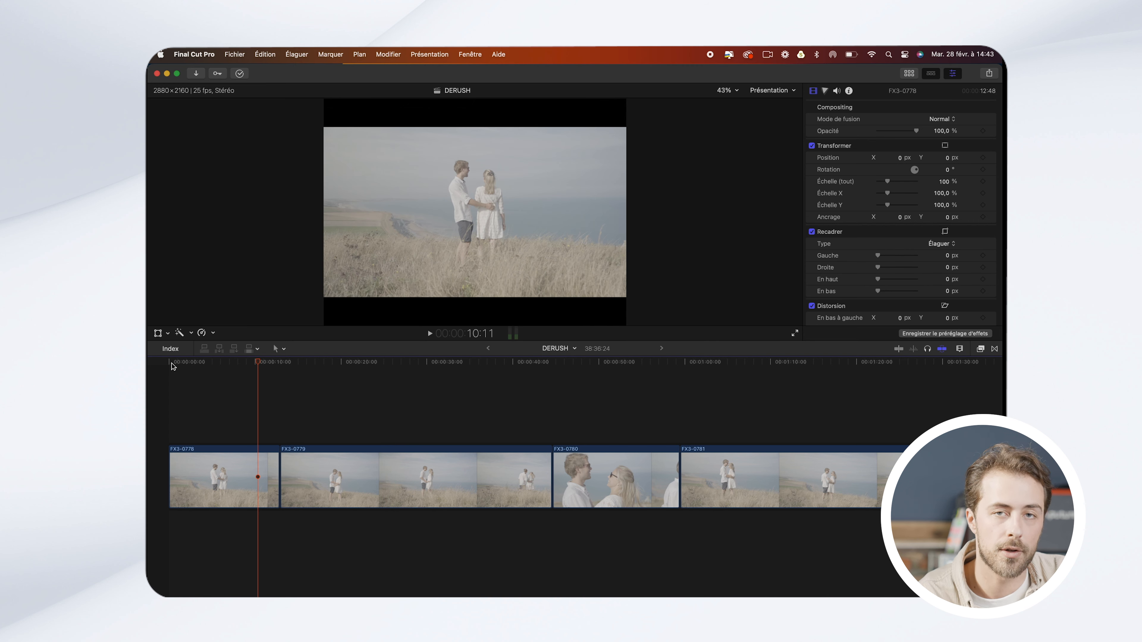
Step: Cut clip FX3-0778 at 4:48 and 2:20, and play back the section between the two cuts
key("b")
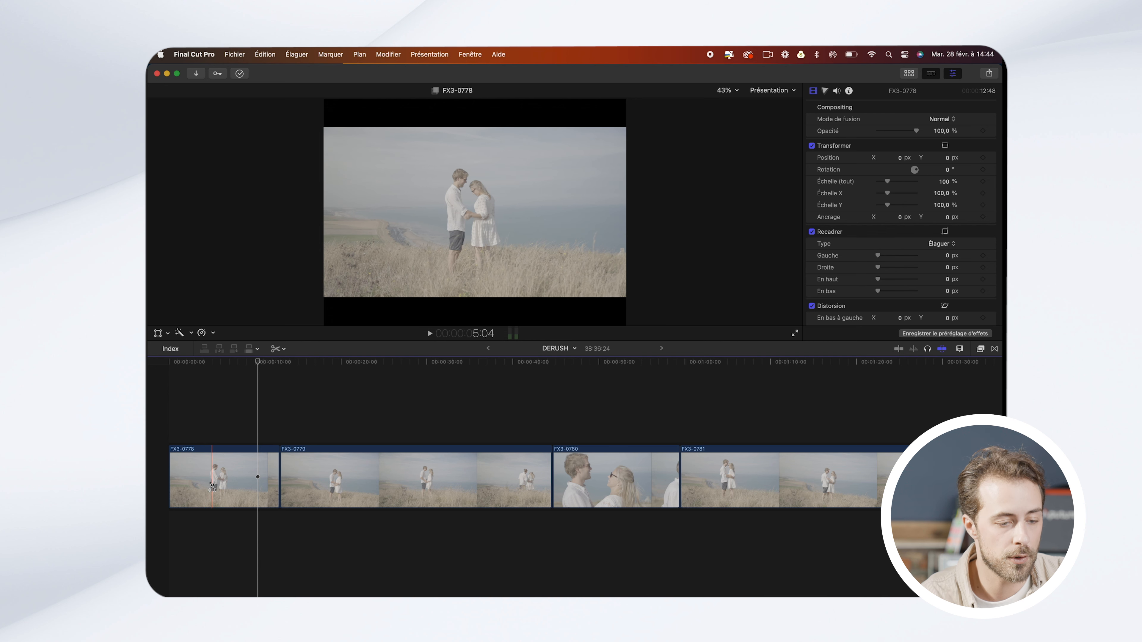
left_click(211, 487)
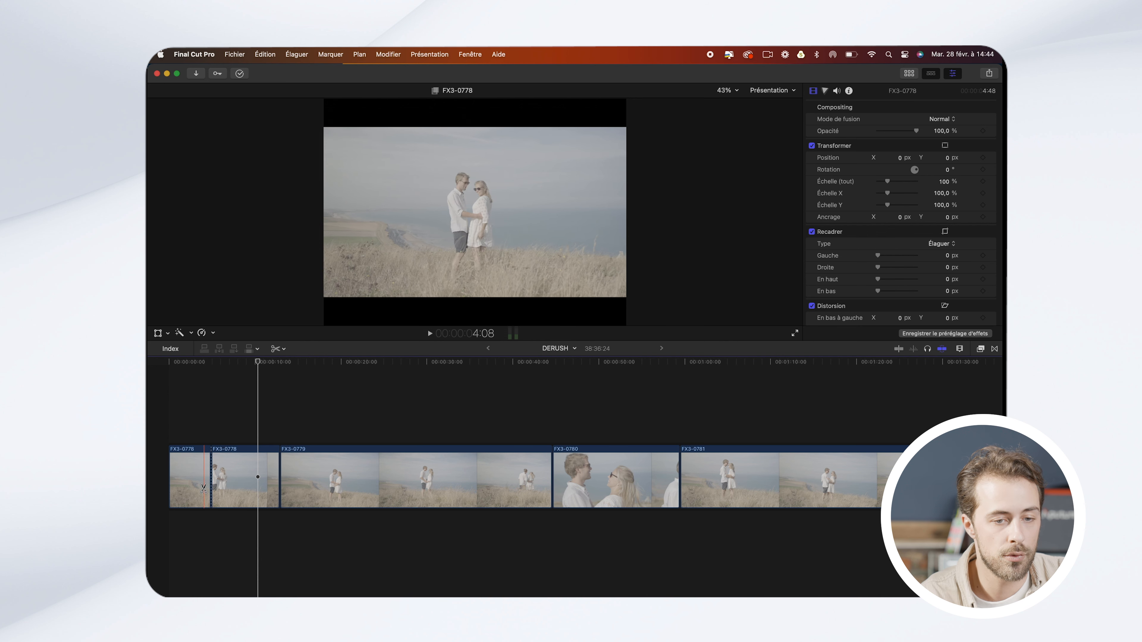
left_click(189, 490)
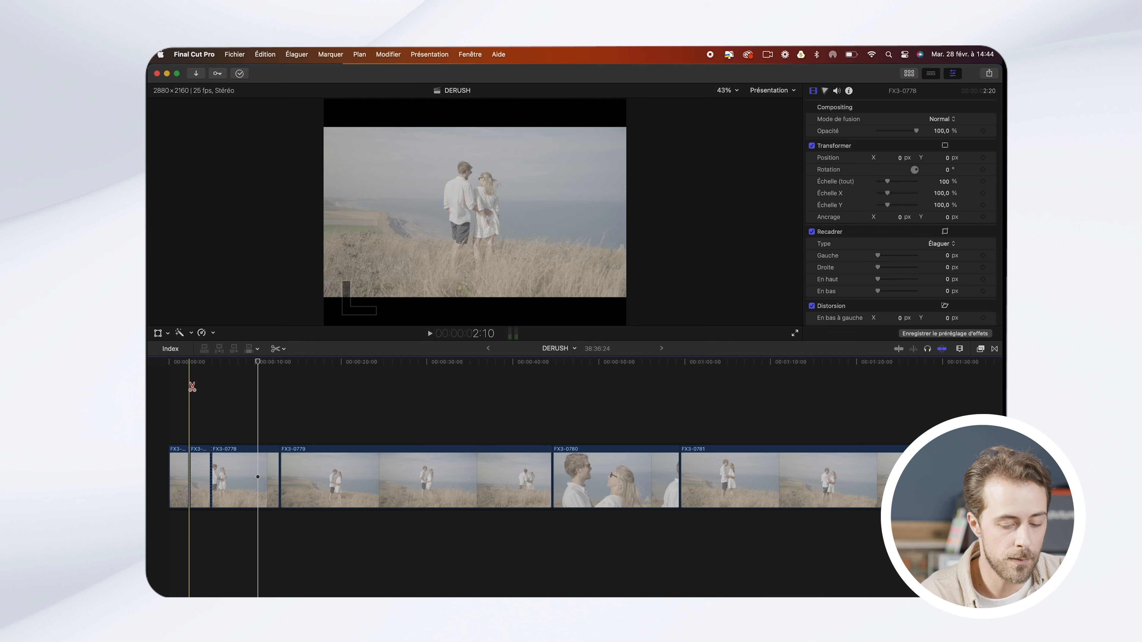
left_click(191, 366)
key("space")
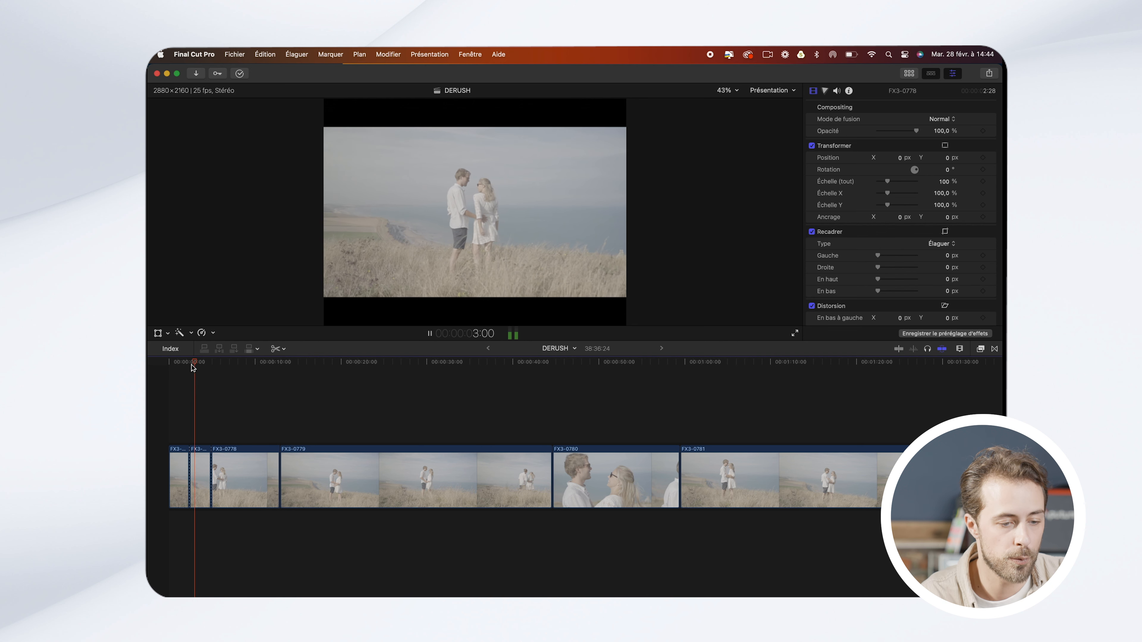
key("space")
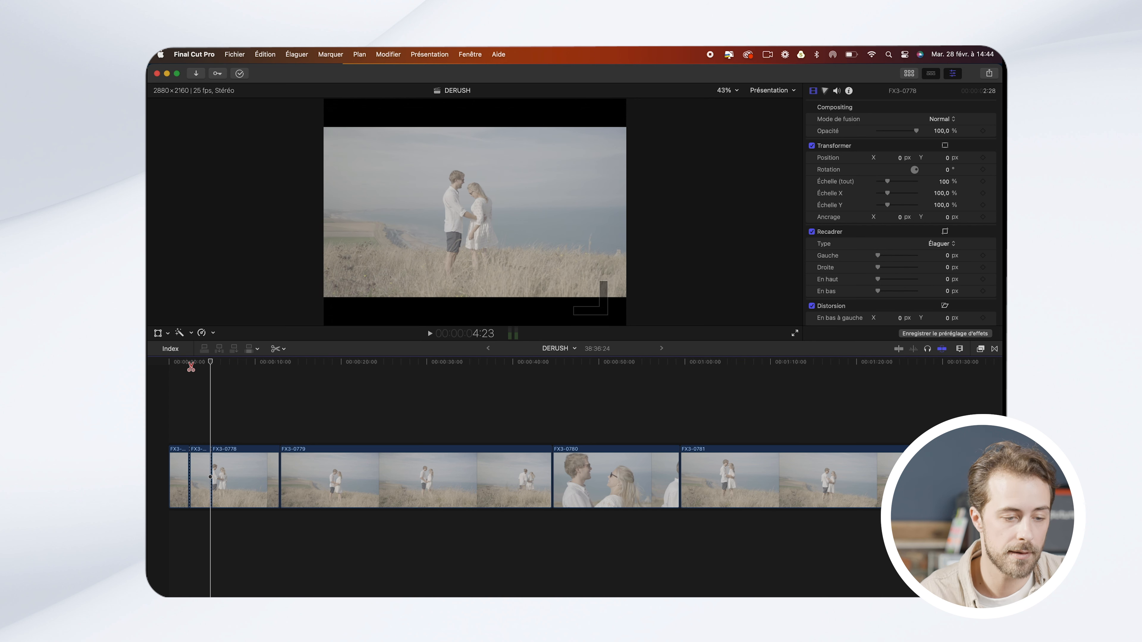
Step: Lift the middle section of FX3-0778 above the primary storyline and play on to near the end of that clip
key("a")
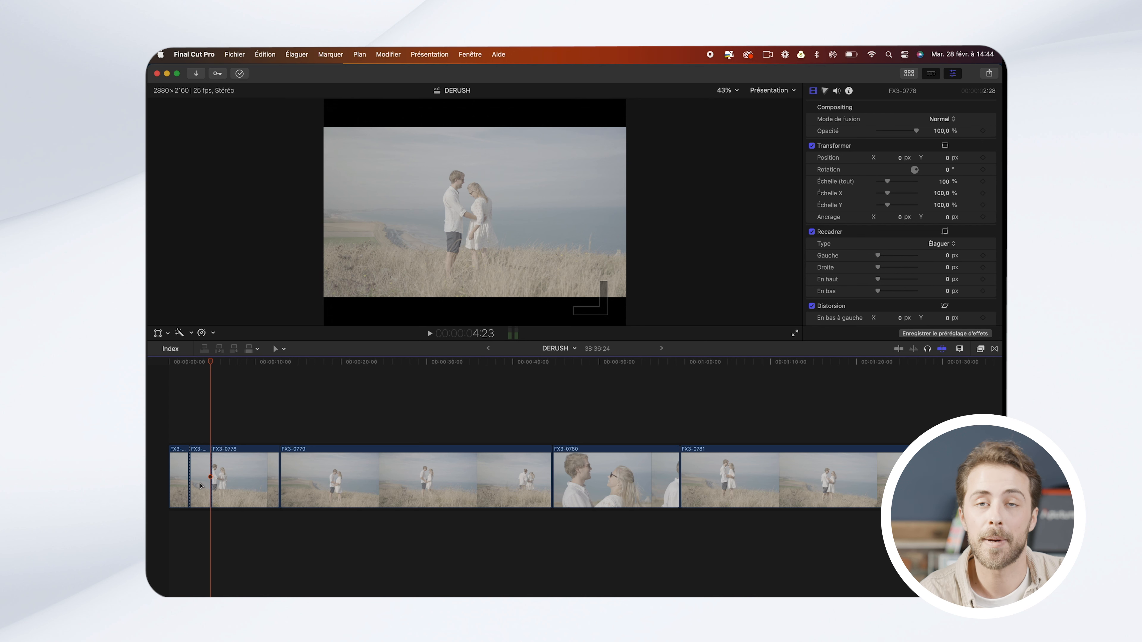
left_click(201, 485)
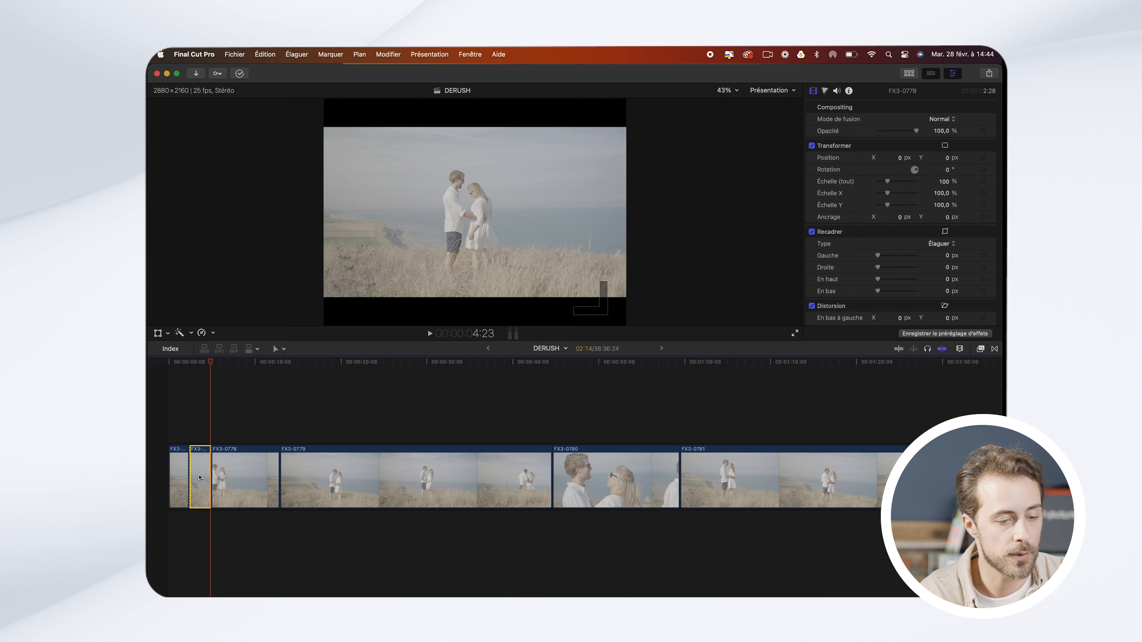
left_click_drag(200, 477, 202, 423)
key("space")
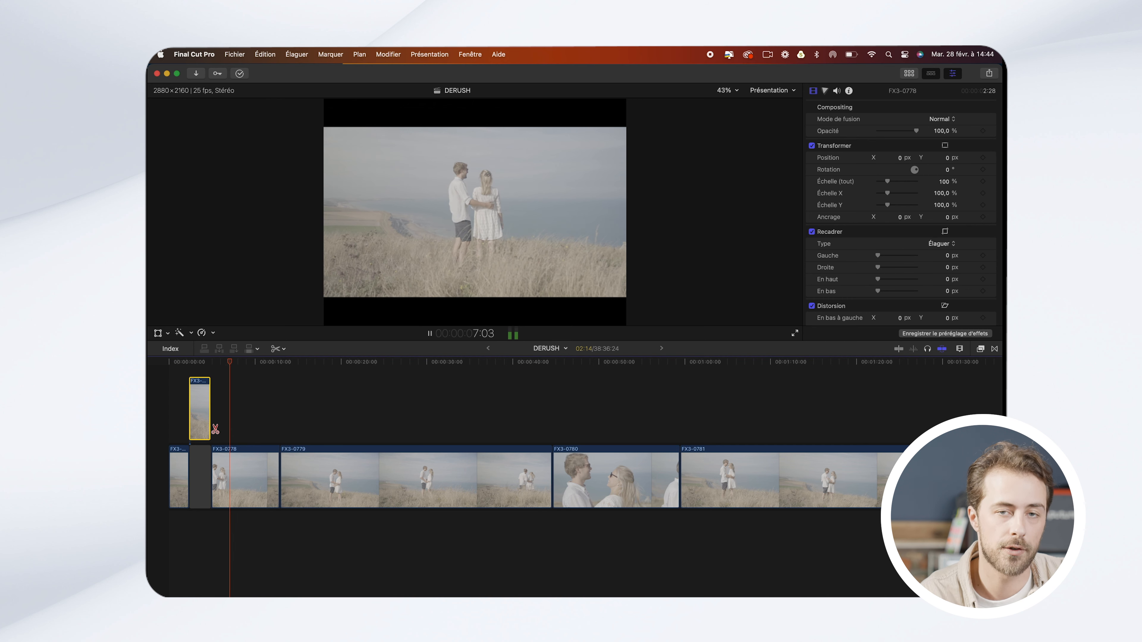
key("b")
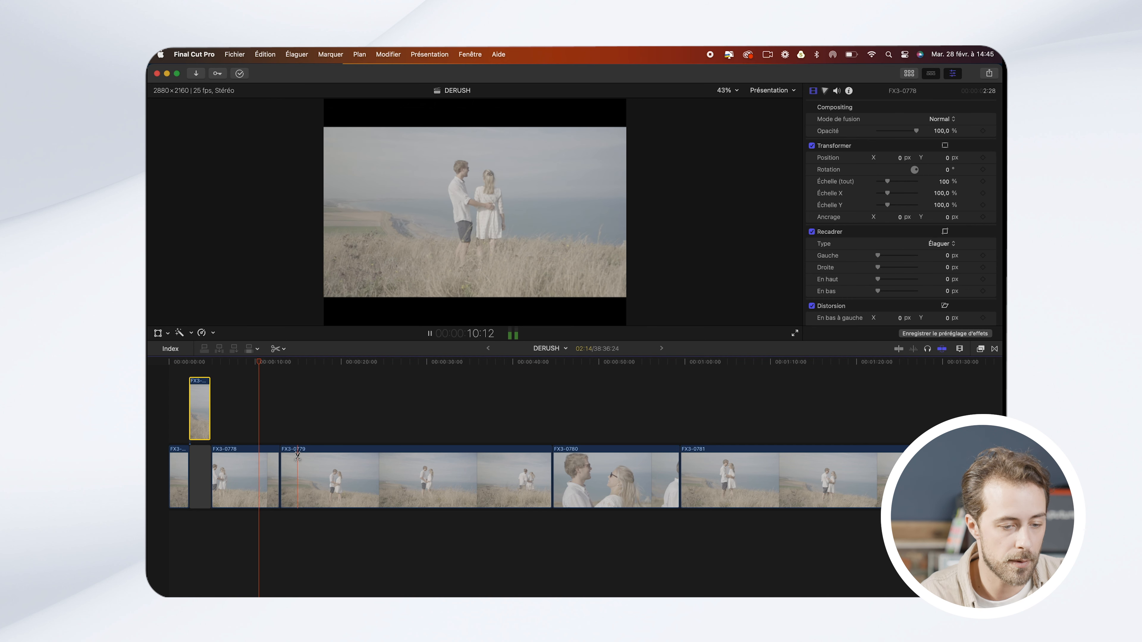
key("space")
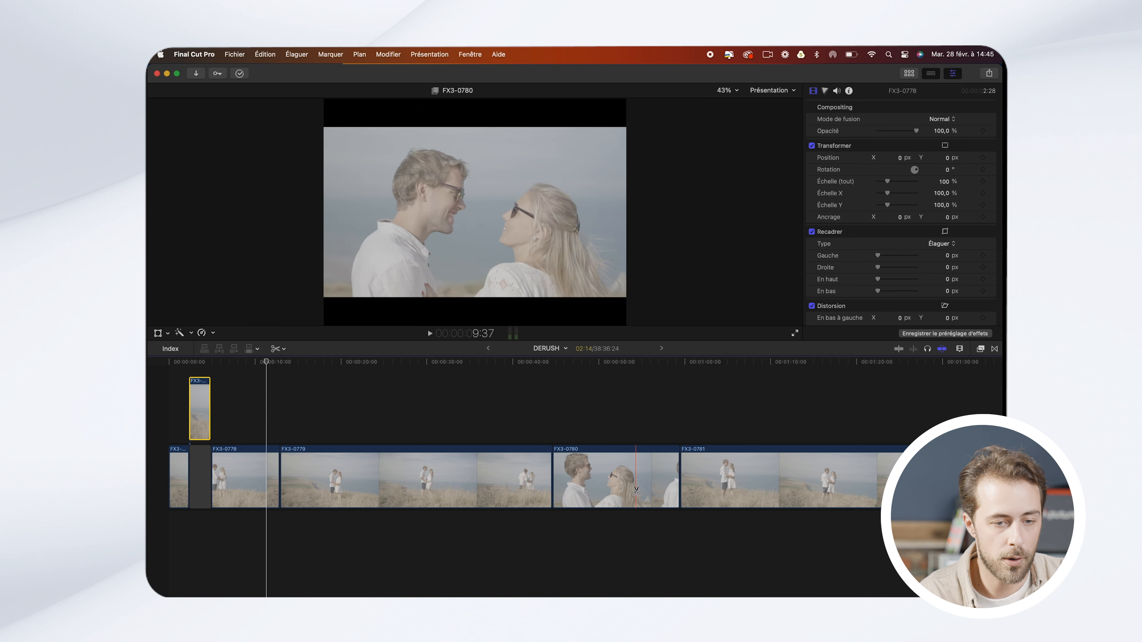
Step: Cut out a section about 2:38 long in the first half of clip FX3-0780 and lift it above the primary storyline
left_click(573, 495)
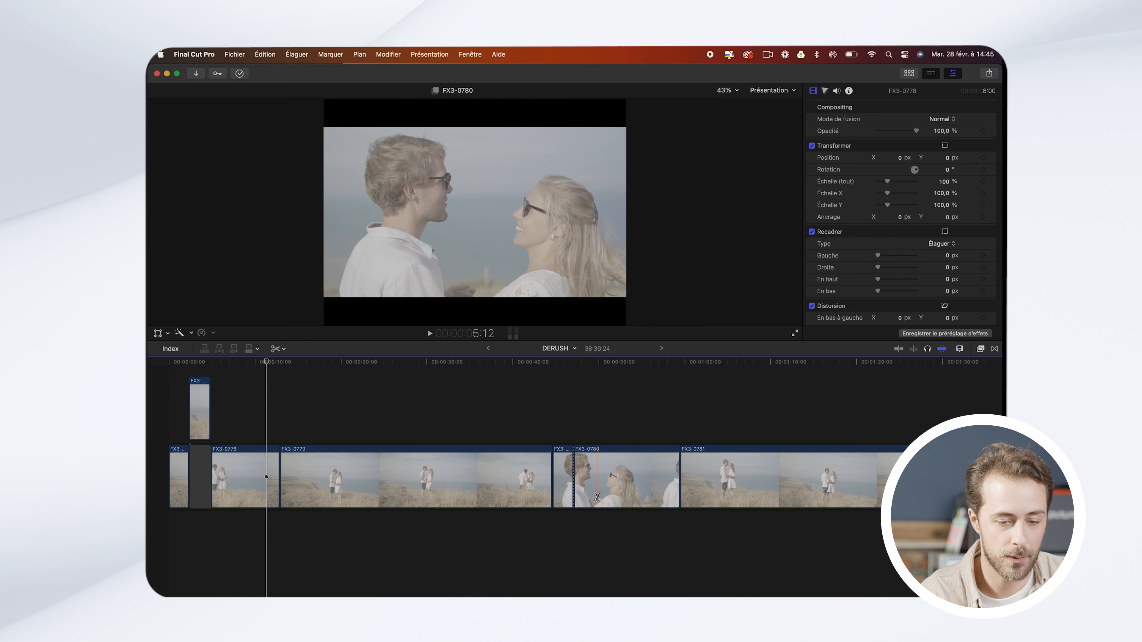
left_click(597, 497)
key("a")
left_click_drag(590, 494, 589, 432)
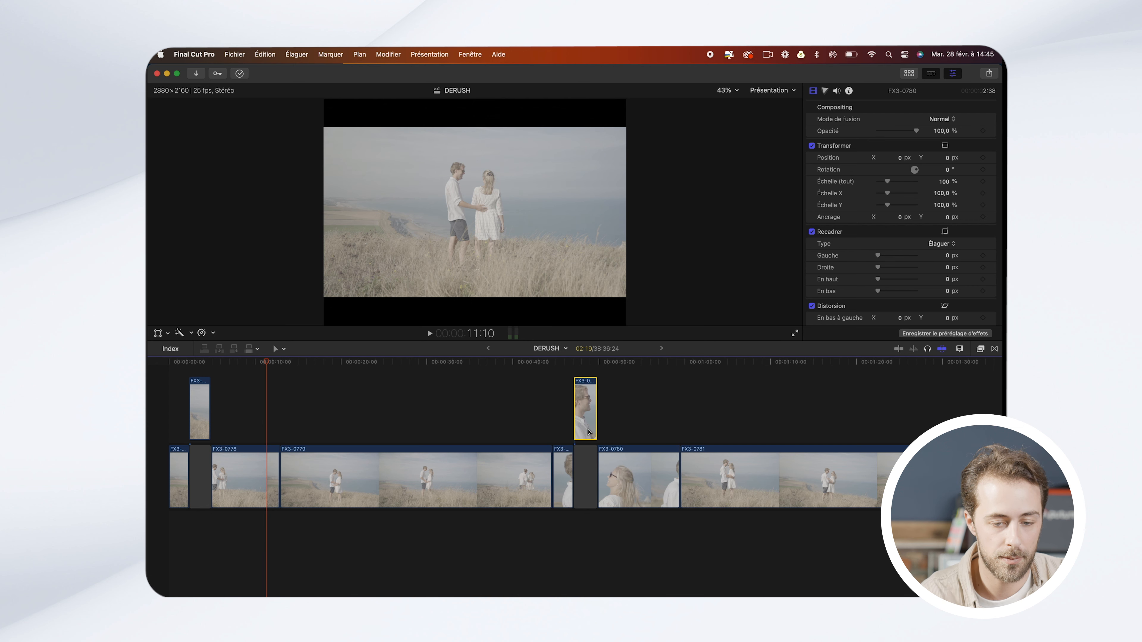
Step: Cut out a section about 4:04 long in the first half of clip FX3-0781 and lift it above the primary storyline
scroll(589, 432, "right", 5)
key("b")
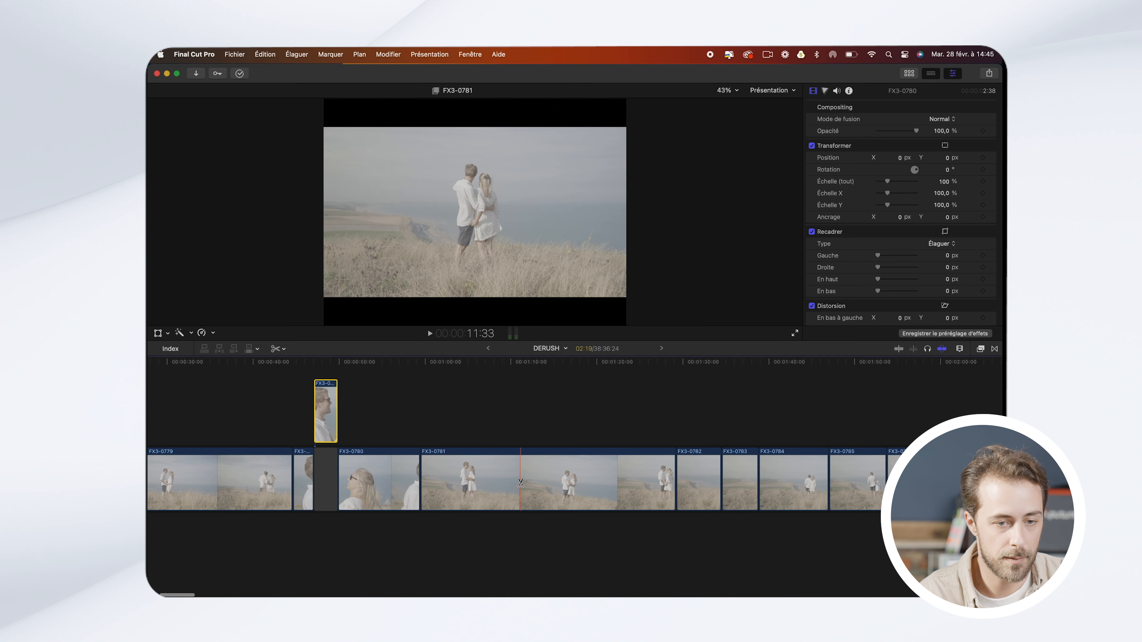
left_click(504, 486)
left_click(468, 489)
key("a")
left_click(484, 485)
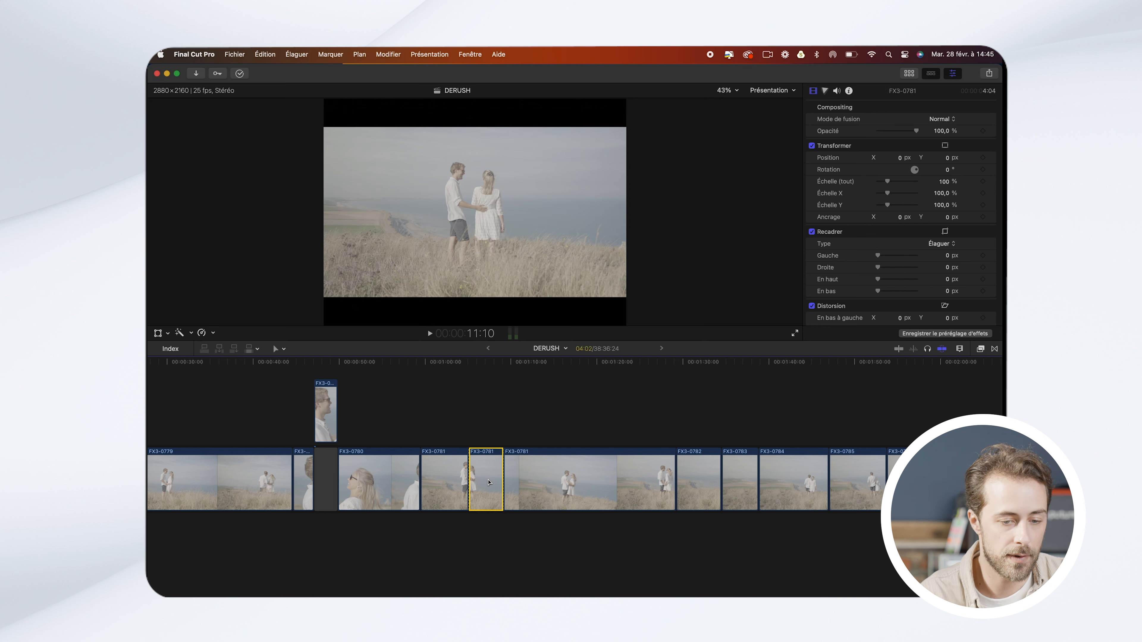
left_click_drag(487, 483, 486, 418)
key("b")
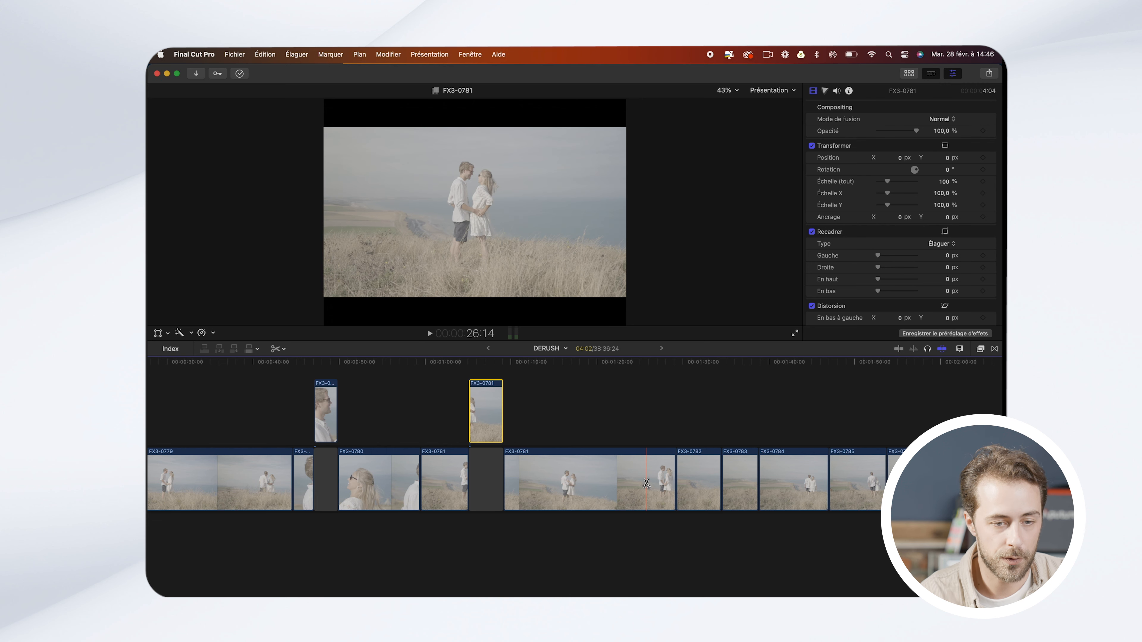
scroll(645, 483, "right", 2)
scroll(646, 483, "right", 2)
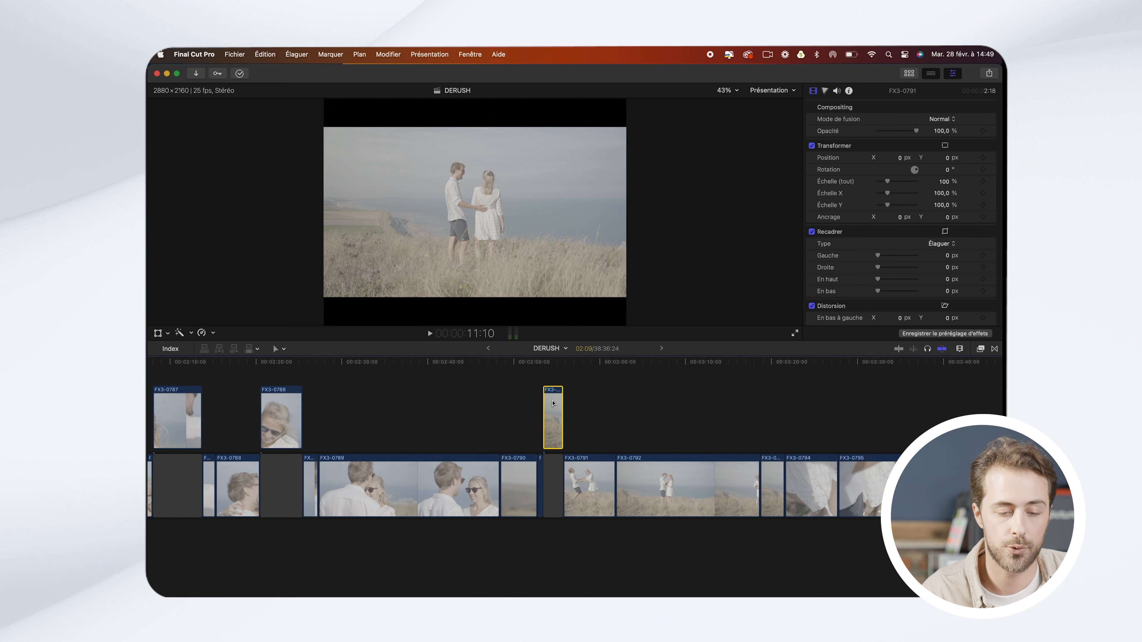
Step: Fit the whole DERUSH timeline in view and select all the lifted clips above the primary storyline
key("shift+z")
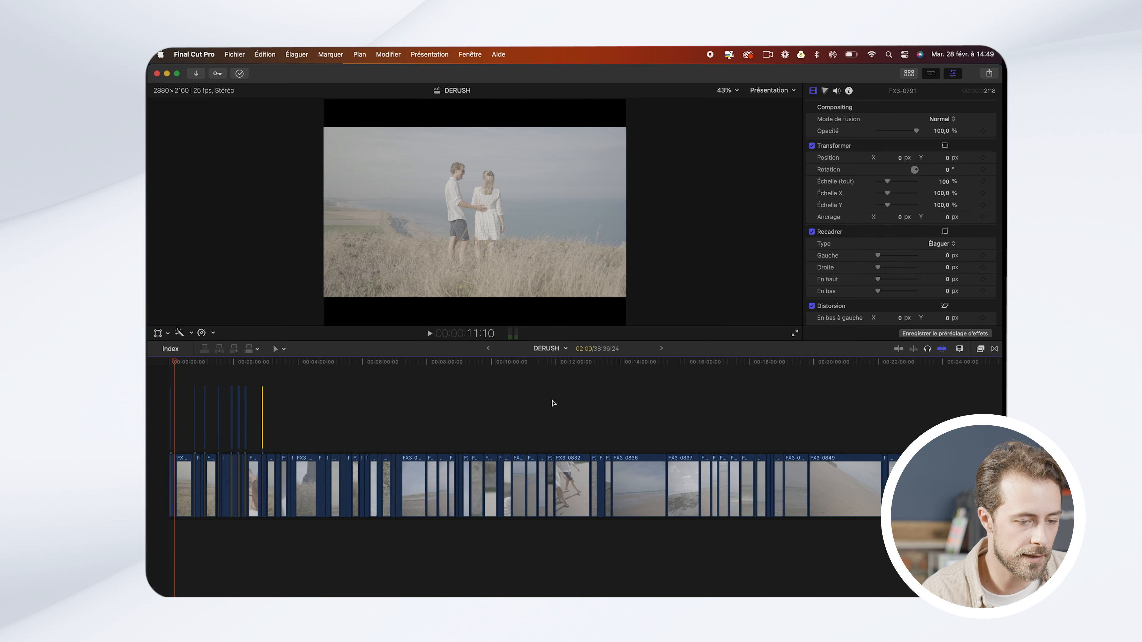
left_click_drag(266, 386, 163, 417)
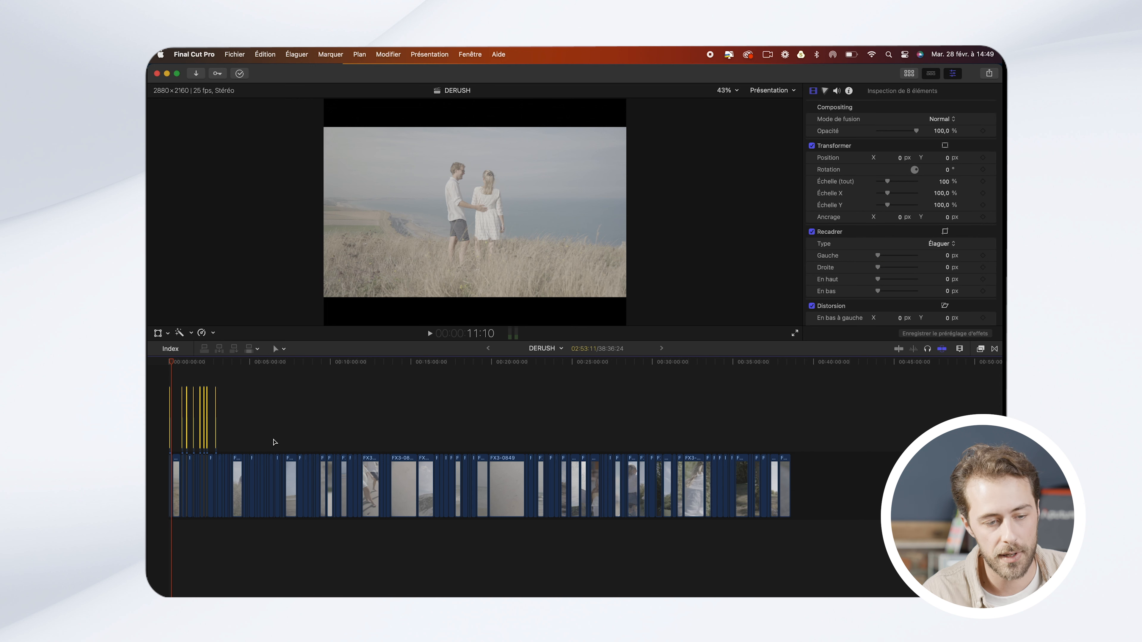
left_click(726, 379)
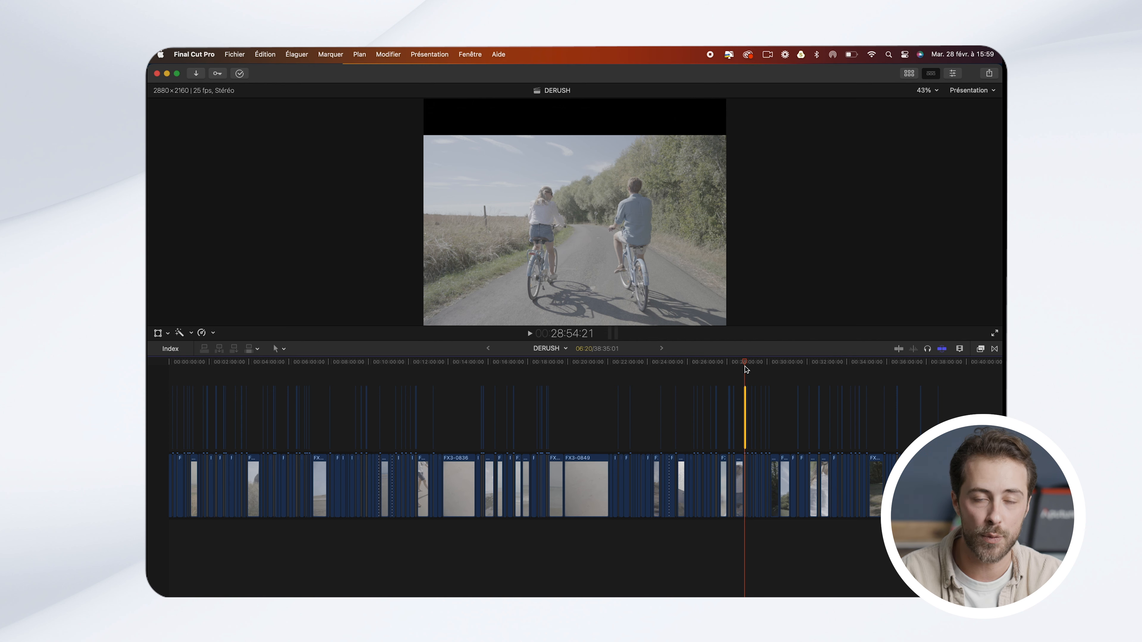
left_click_drag(960, 395, 169, 419)
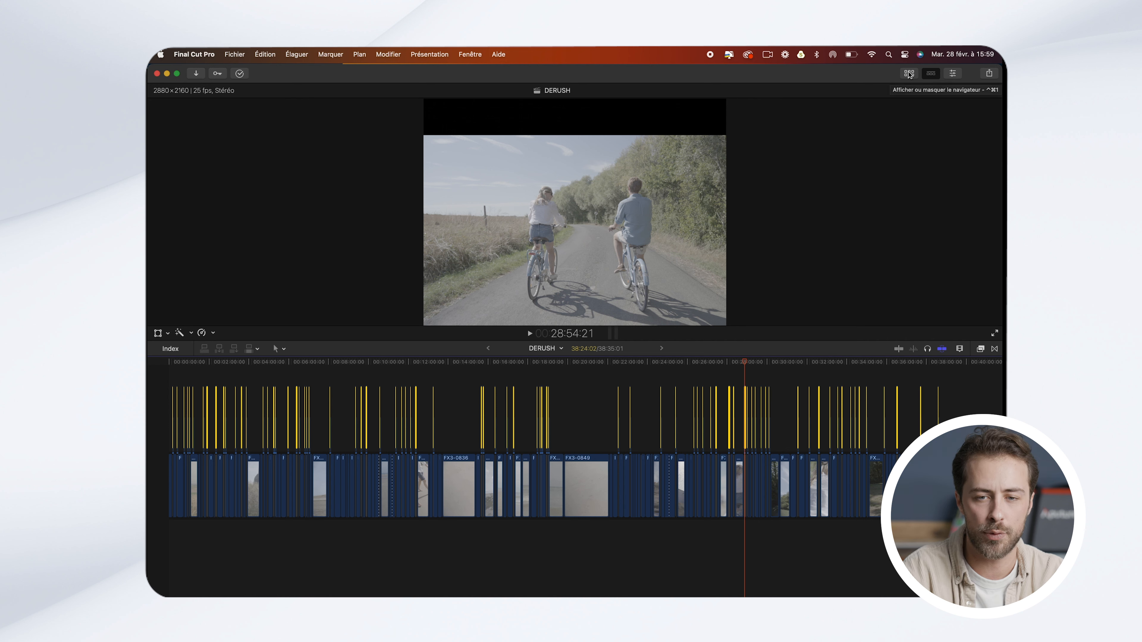
Step: Show the browser, duplicate the DERUSH project and rename the copy MONTAGE
left_click(909, 76)
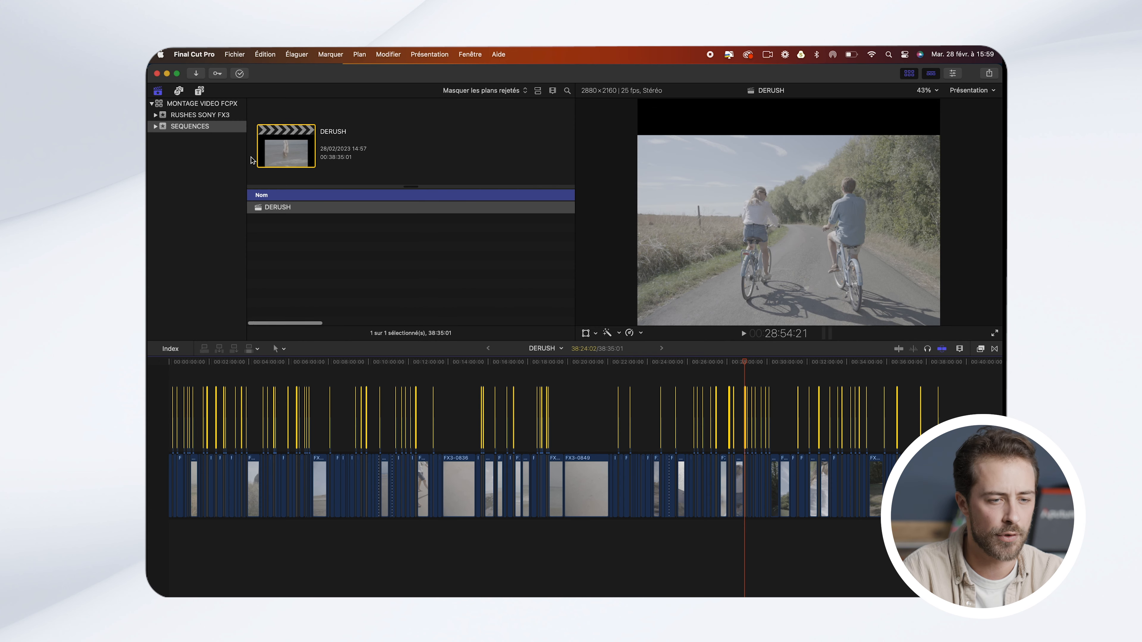
left_click(273, 210)
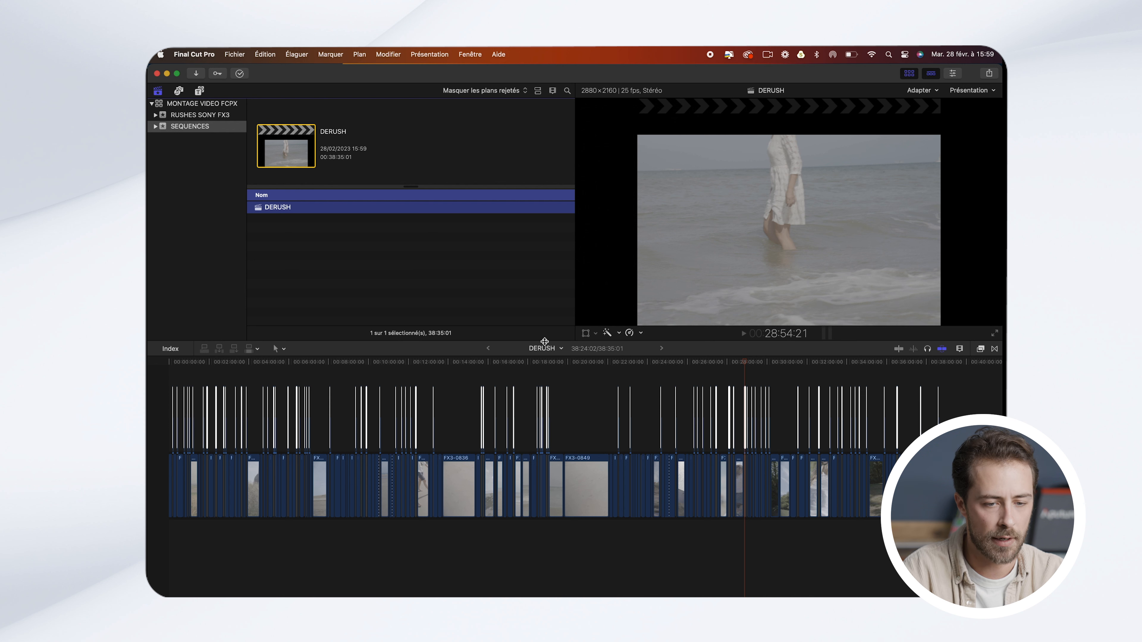
right_click(289, 210)
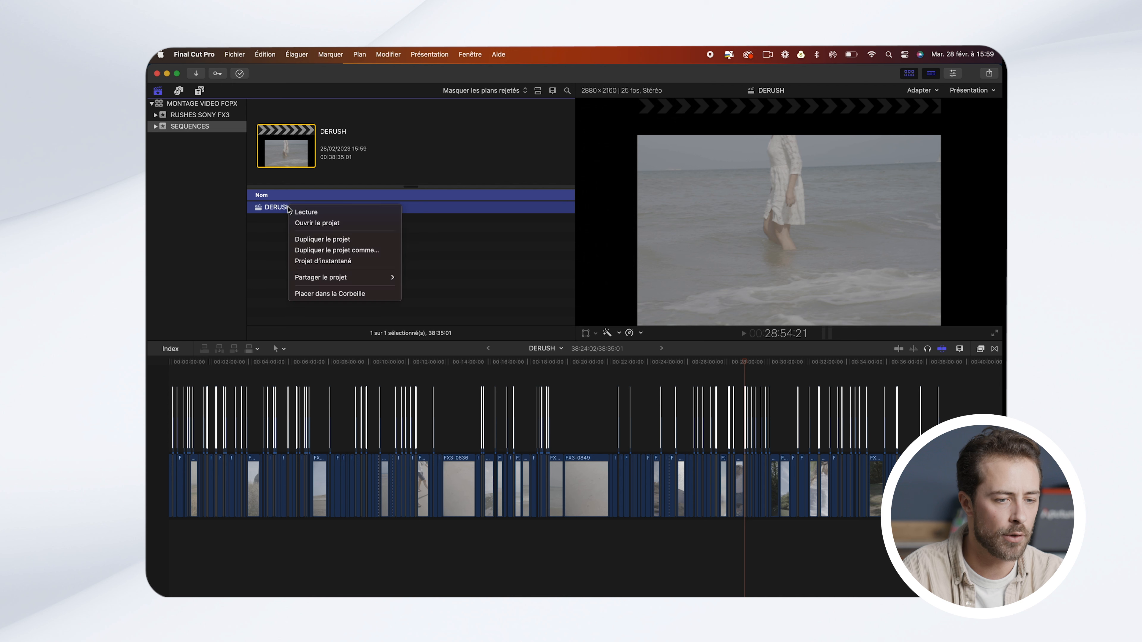
left_click(322, 239)
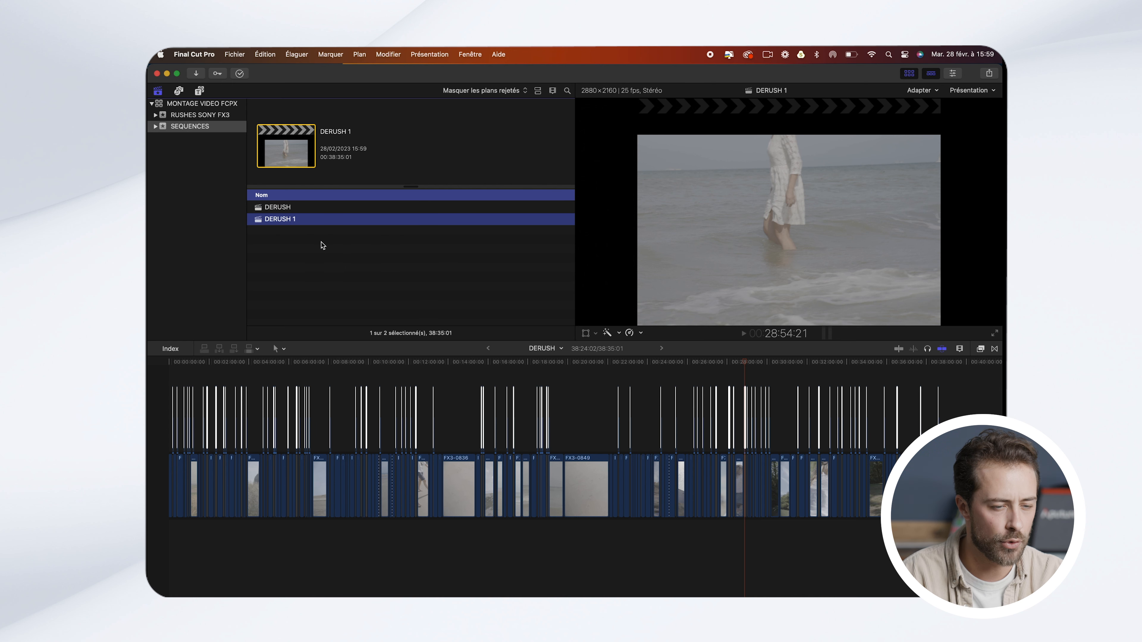
left_click(289, 221)
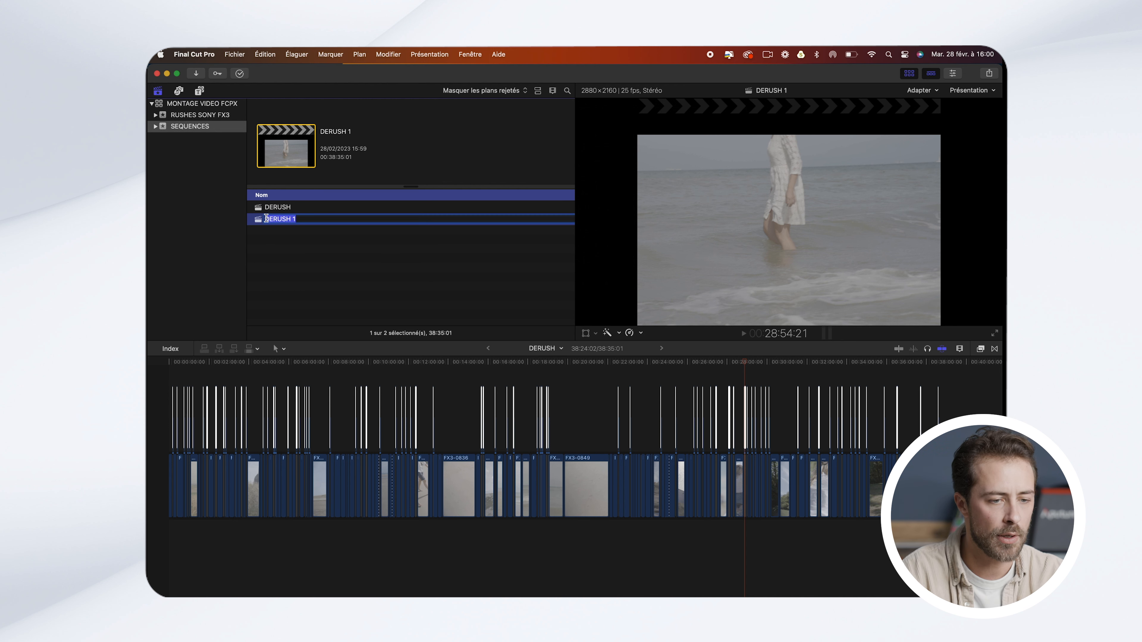
type("MONTAGE")
key("Return")
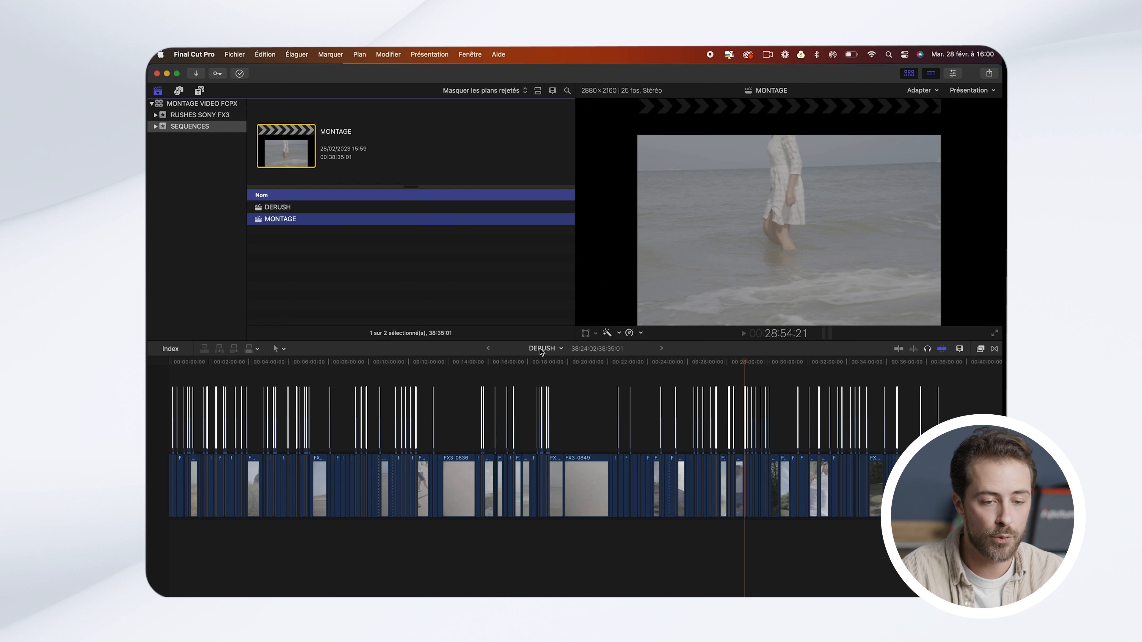
Step: Open the MONTAGE project and move all the lifted clips down to the start of the primary storyline
double_click(274, 220)
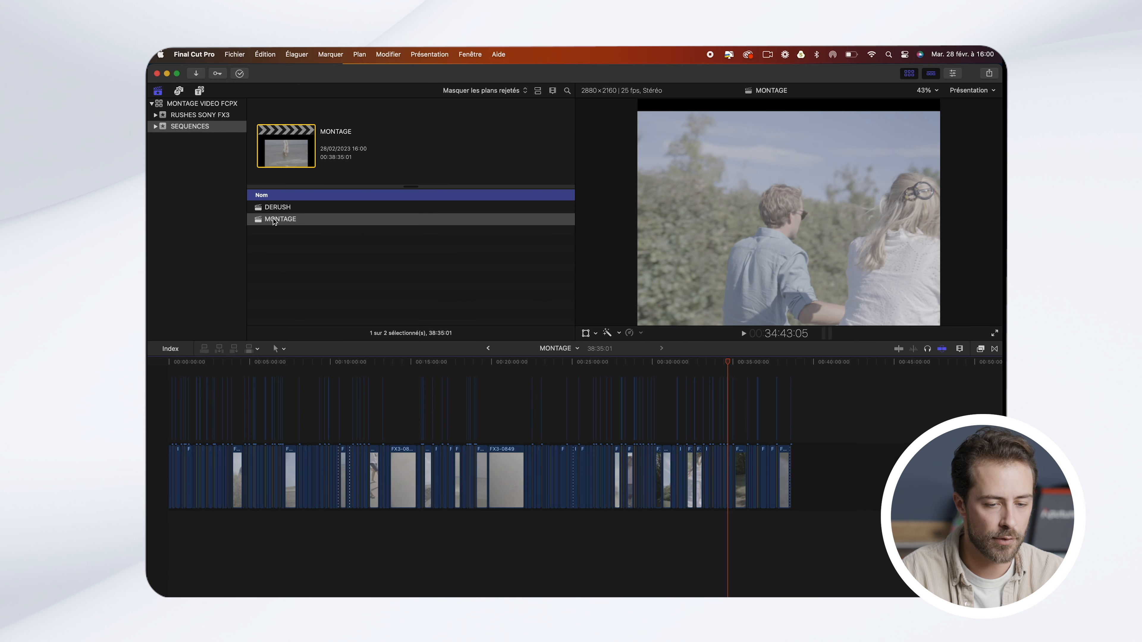
left_click_drag(844, 417, 150, 396)
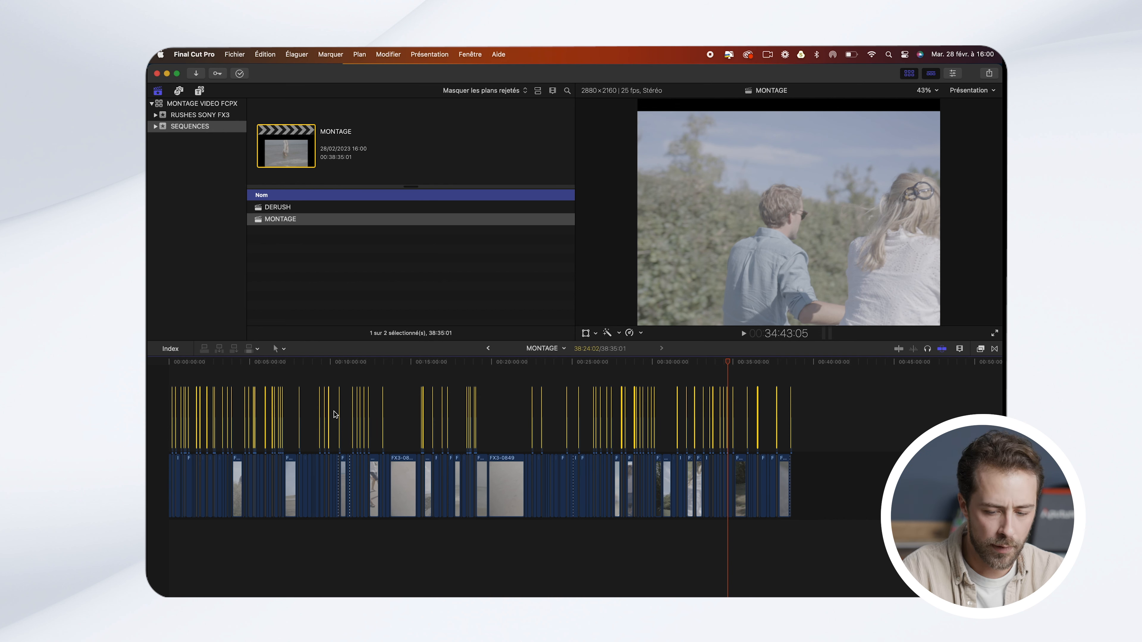
key("super+plus")
key("super+plus")
scroll(336, 414, "left", 20)
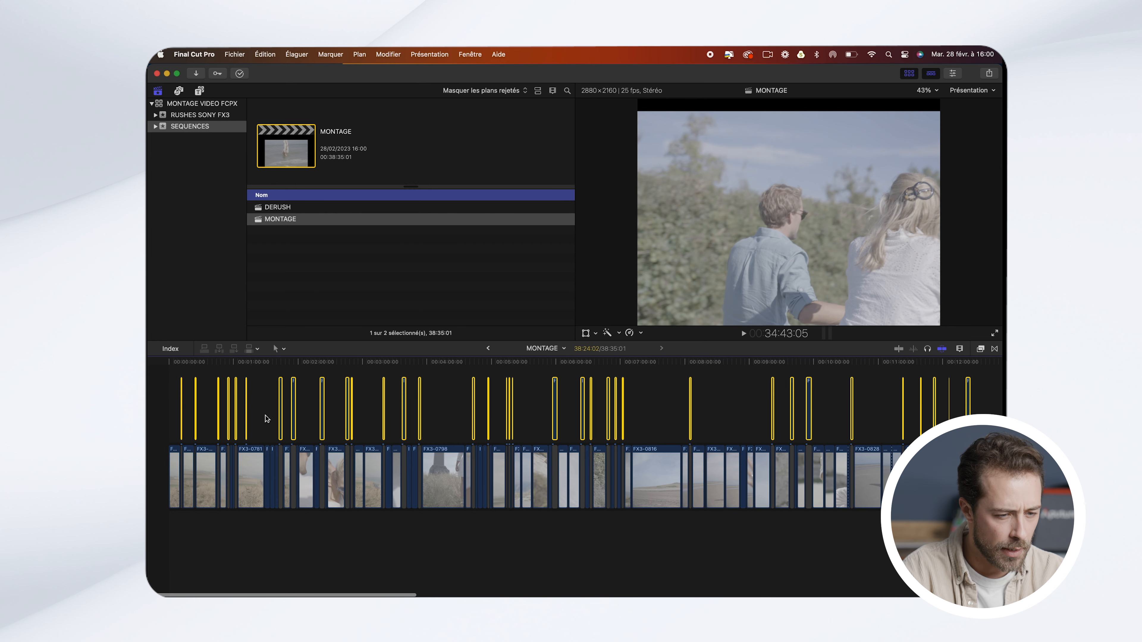
left_click_drag(247, 425, 167, 469)
Step: Delete all the leftover rushes after the selected clips in MONTAGE and return the playhead to the timeline start
left_click(442, 481)
left_click_drag(443, 435, 861, 539)
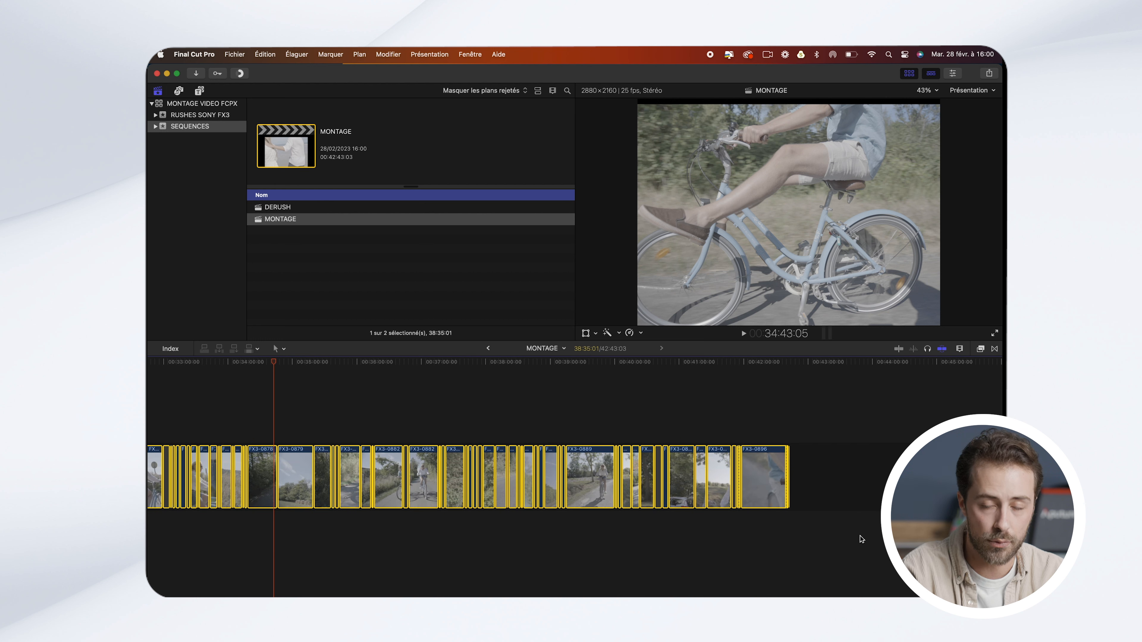
key("Delete")
scroll(292, 476, "left", 3)
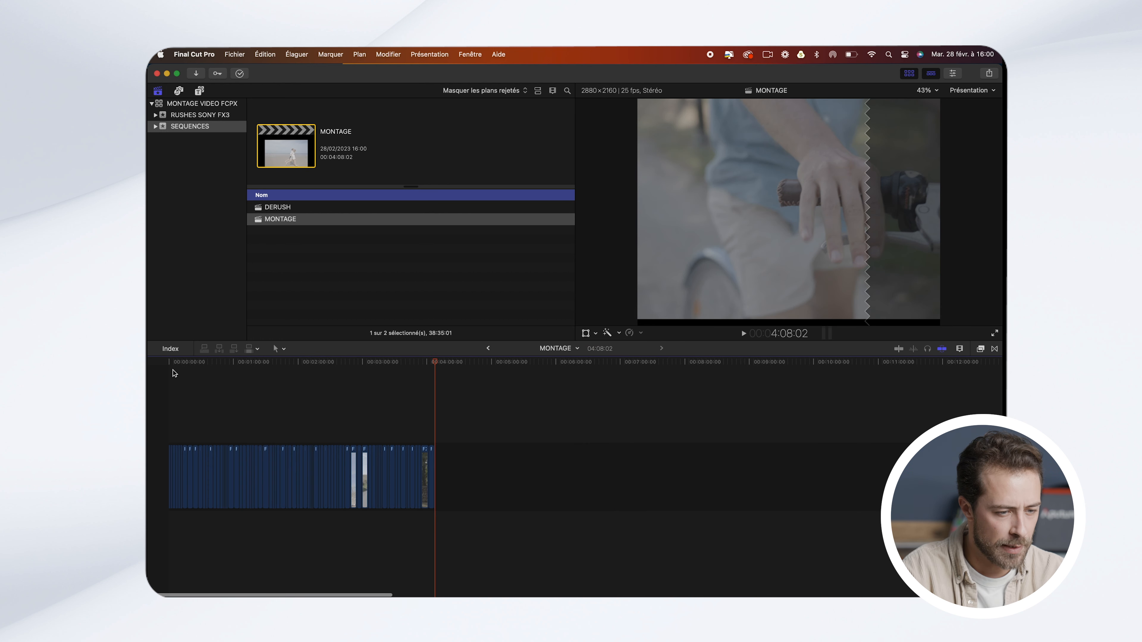
left_click(174, 370)
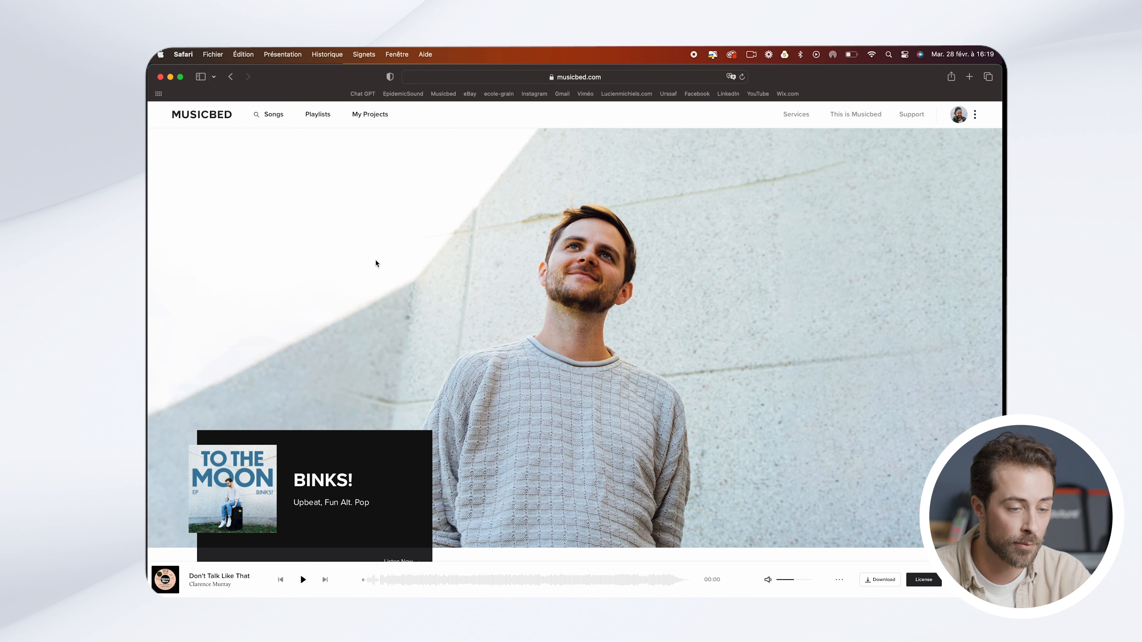
Step: On the Musicbed site in Safari, browse the songs and filter them by the Cinematic genre
left_click(272, 116)
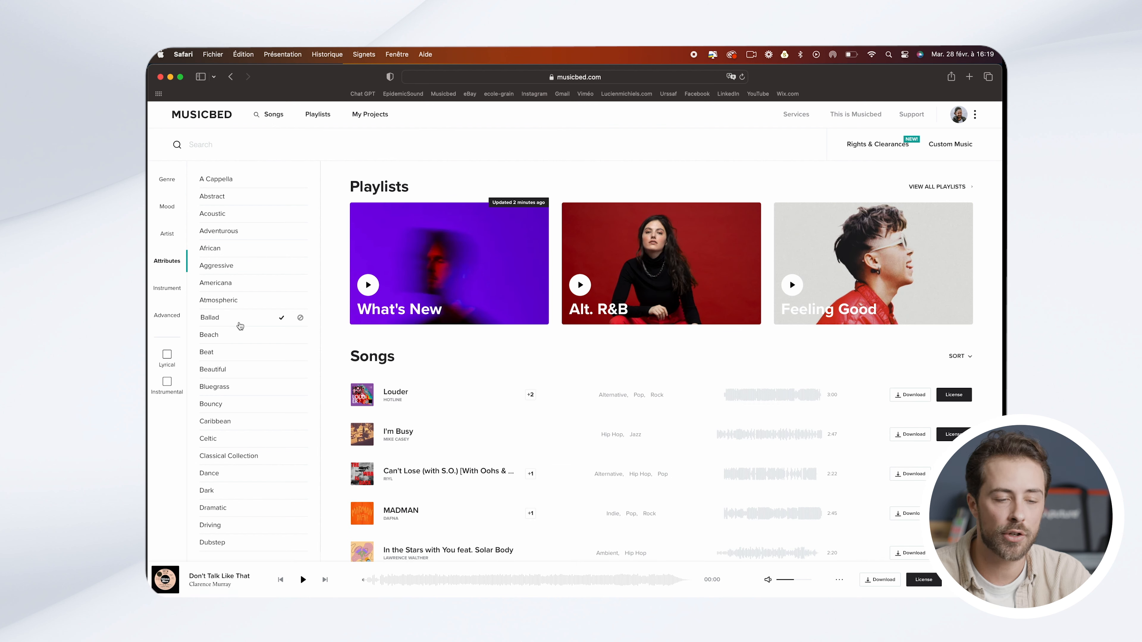
left_click(165, 182)
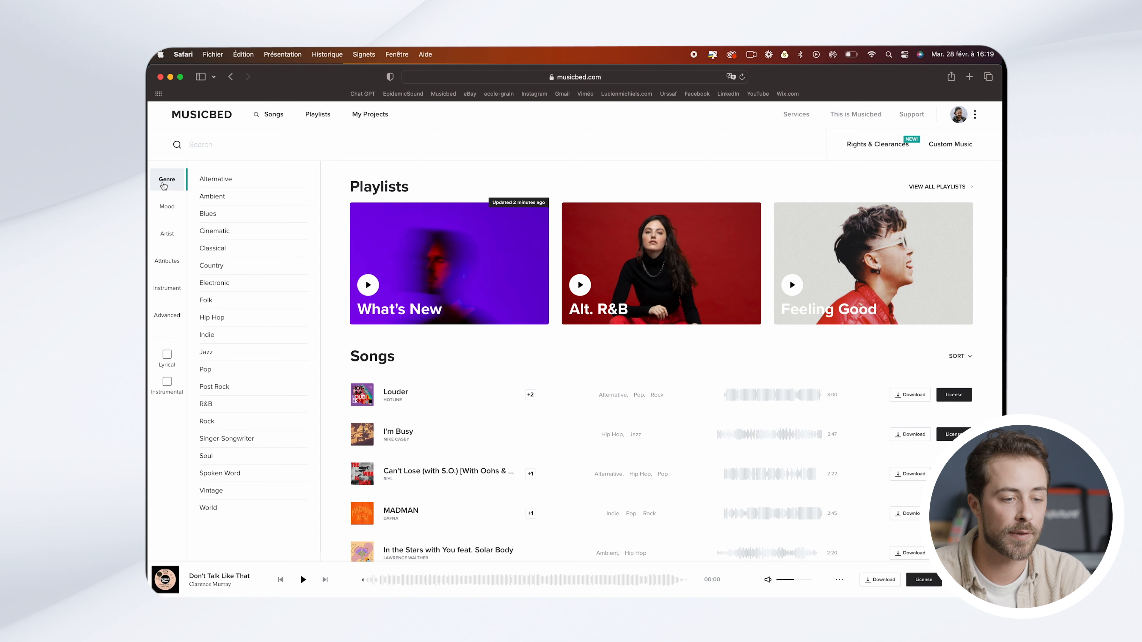
left_click(228, 235)
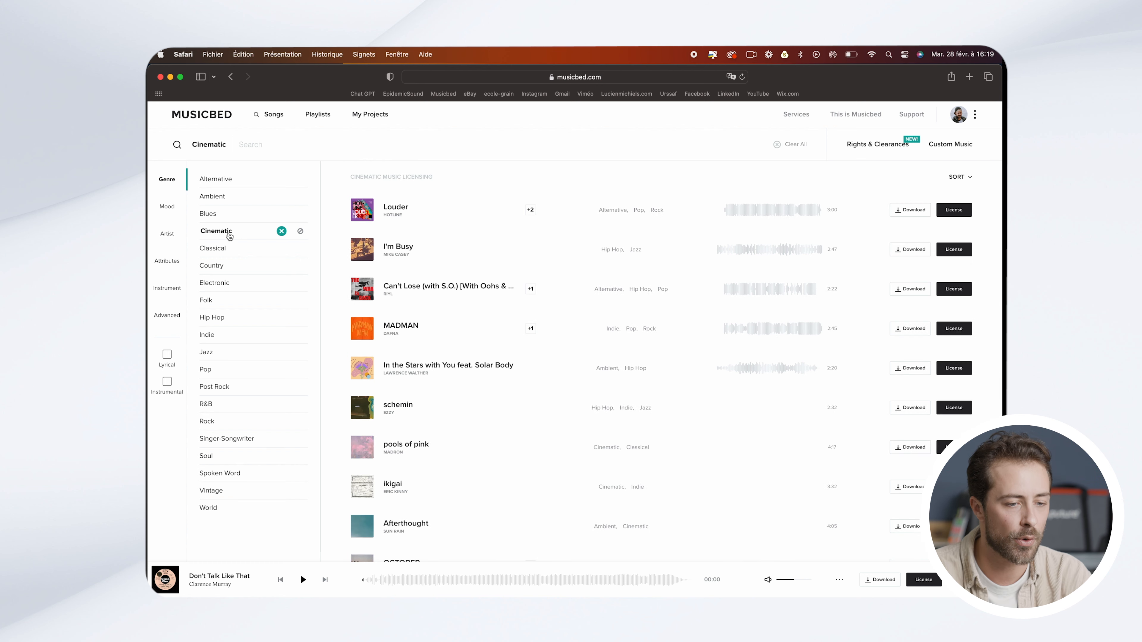
Step: Narrow the Cinematic songs with the Dark attribute and look through the matching tracks
left_click(173, 268)
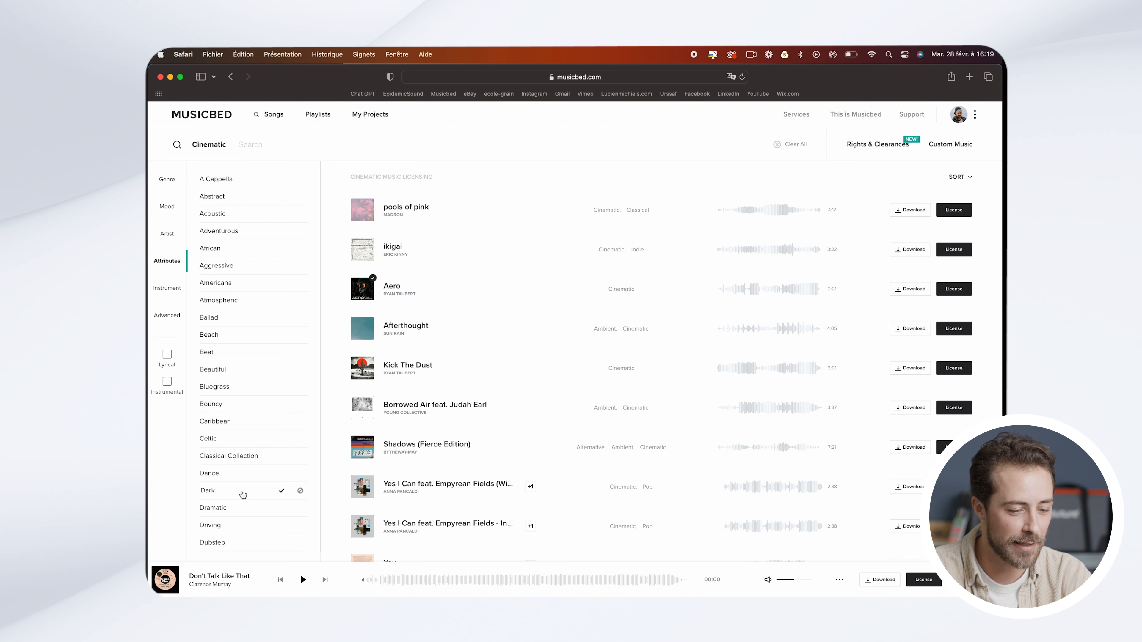
left_click(221, 493)
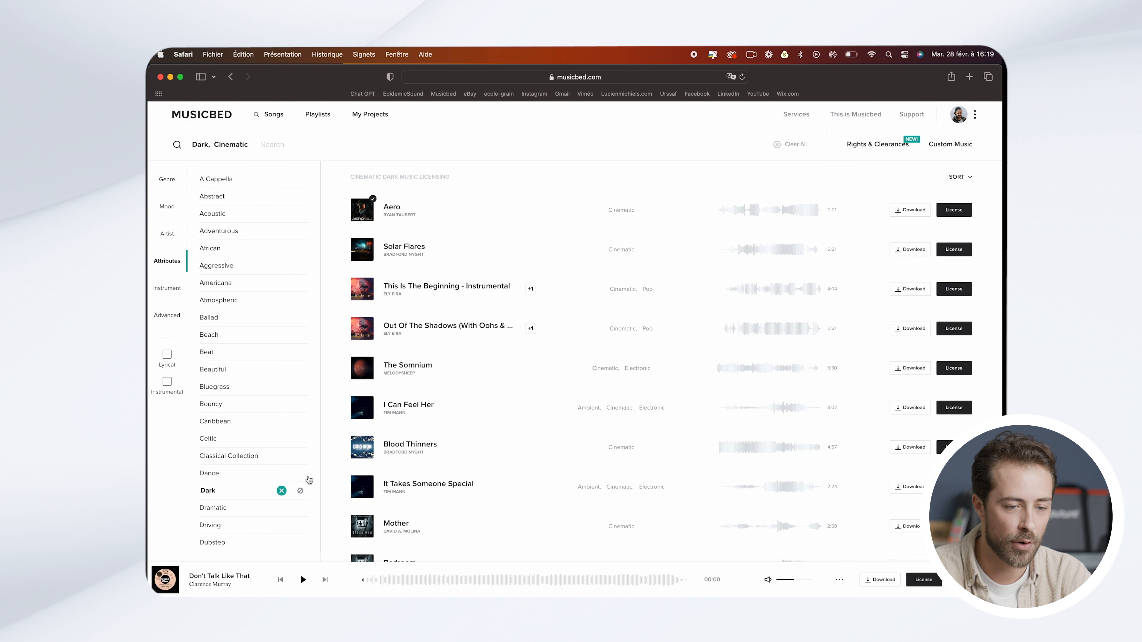
scroll(433, 464, "down", 2)
scroll(434, 464, "down", 8)
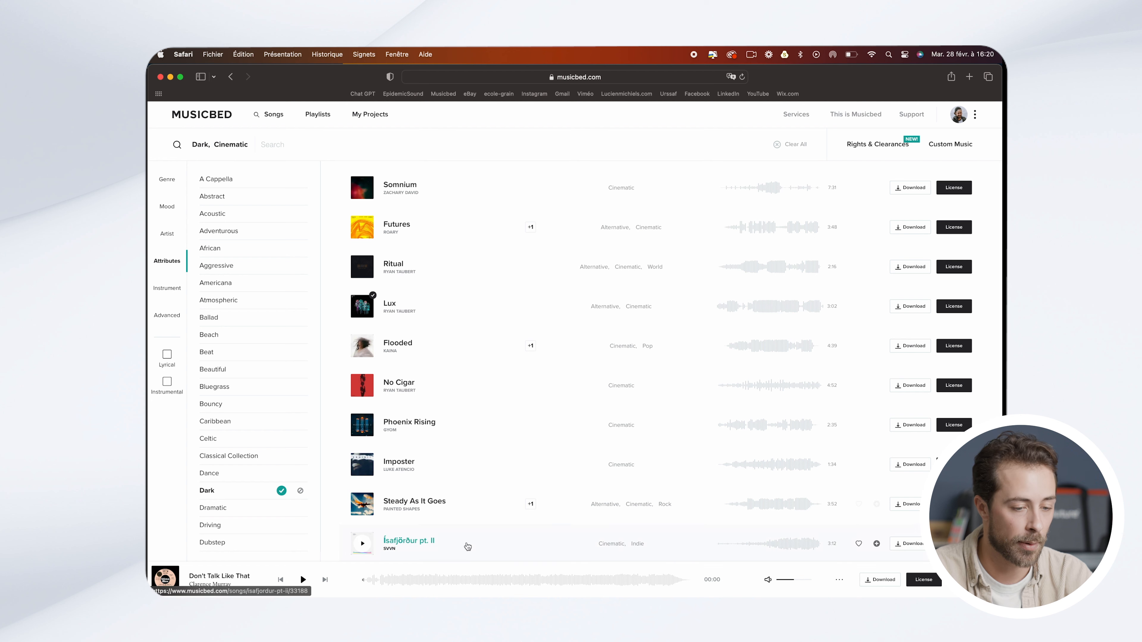
Step: Look through the available attributes, then the artist, mood, genre and instrument filter options for the songs
scroll(273, 452, "down", 4)
scroll(273, 452, "down", 5)
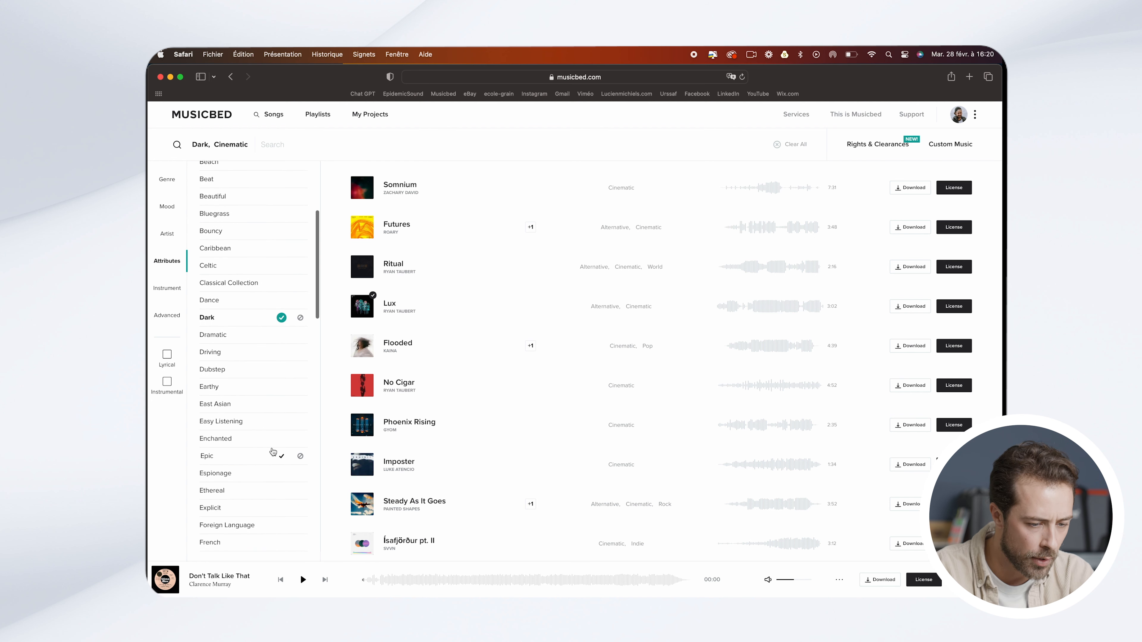
scroll(273, 452, "down", 13)
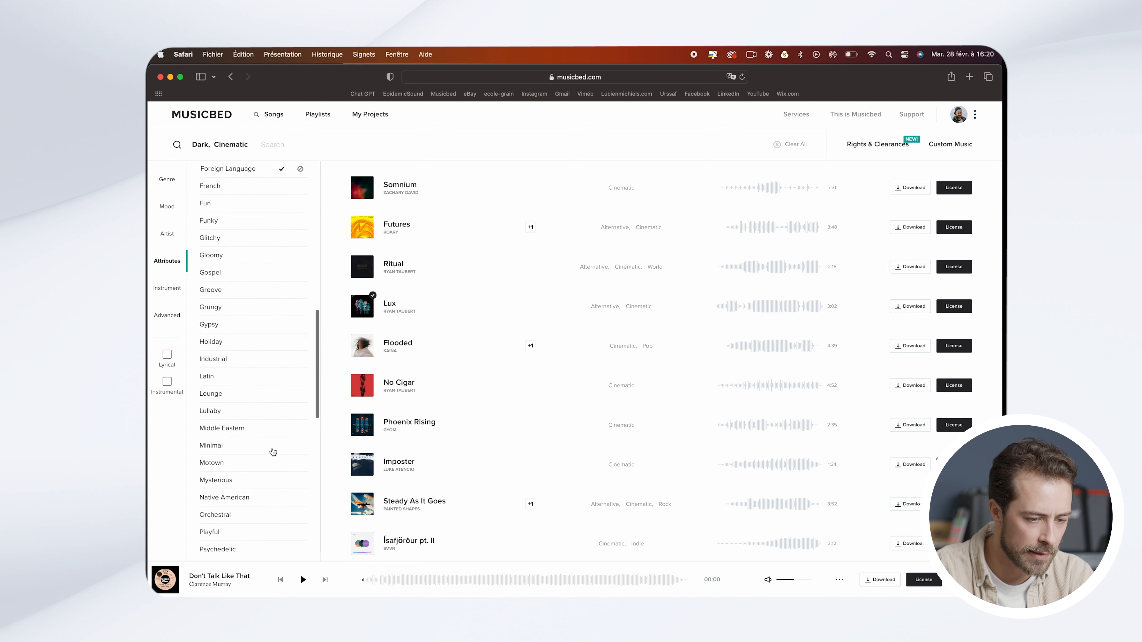
scroll(273, 452, "up", 20)
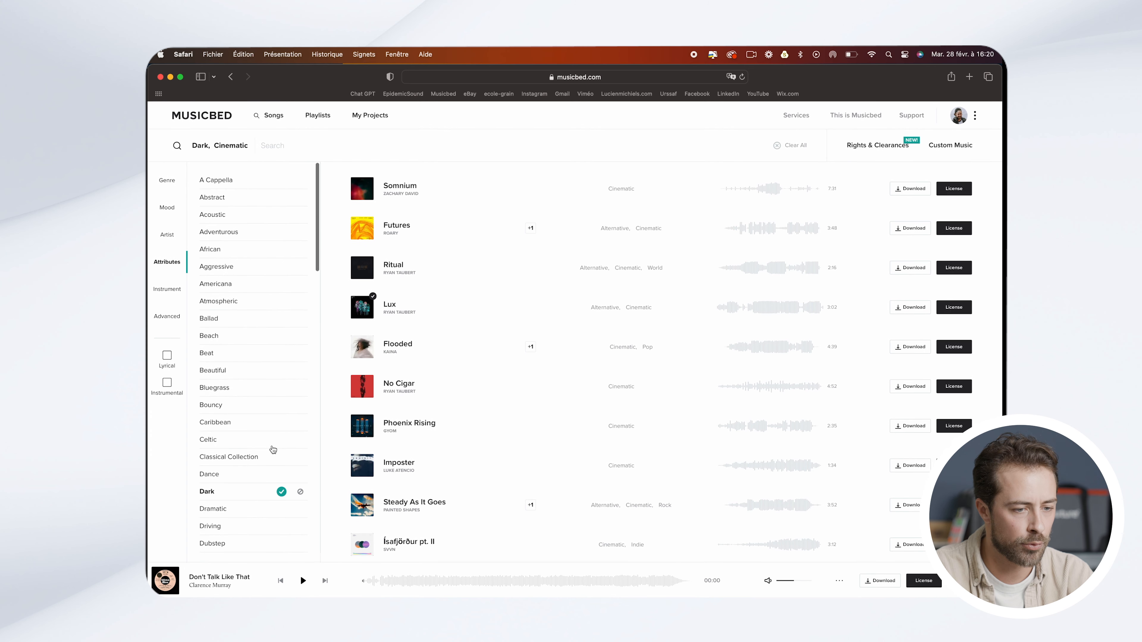
left_click(177, 235)
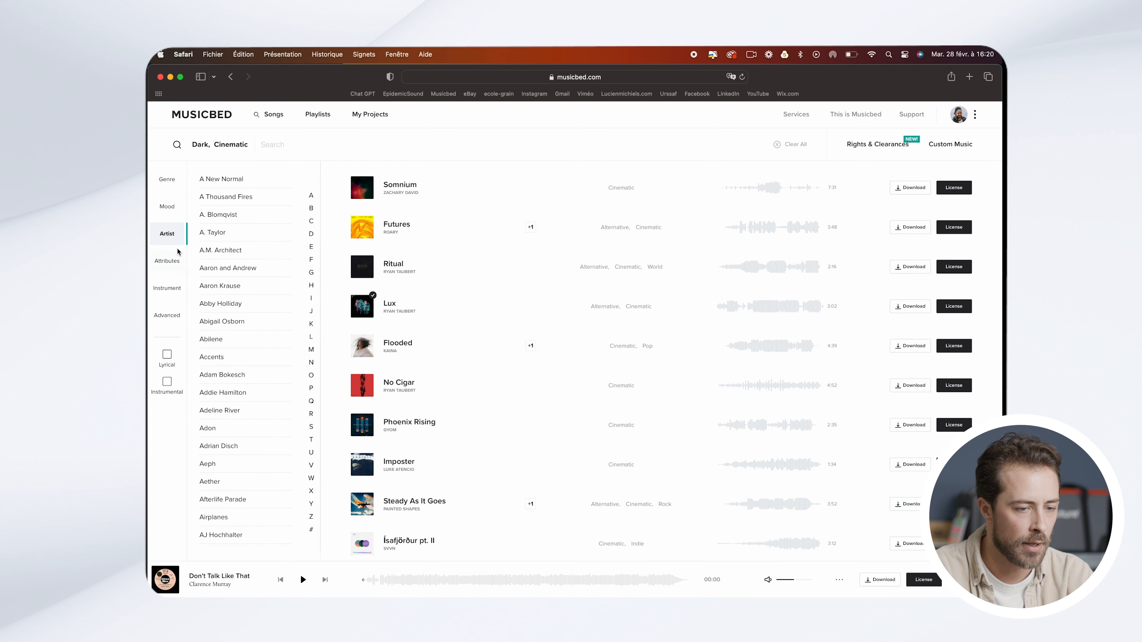
left_click(179, 214)
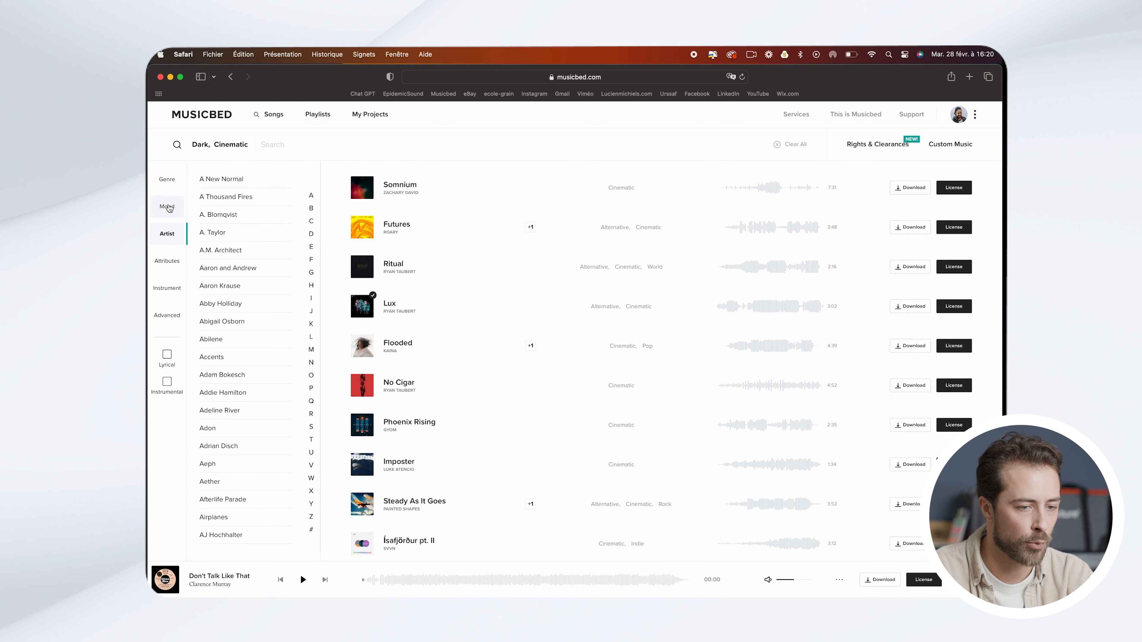
left_click(173, 187)
left_click(169, 264)
left_click(168, 288)
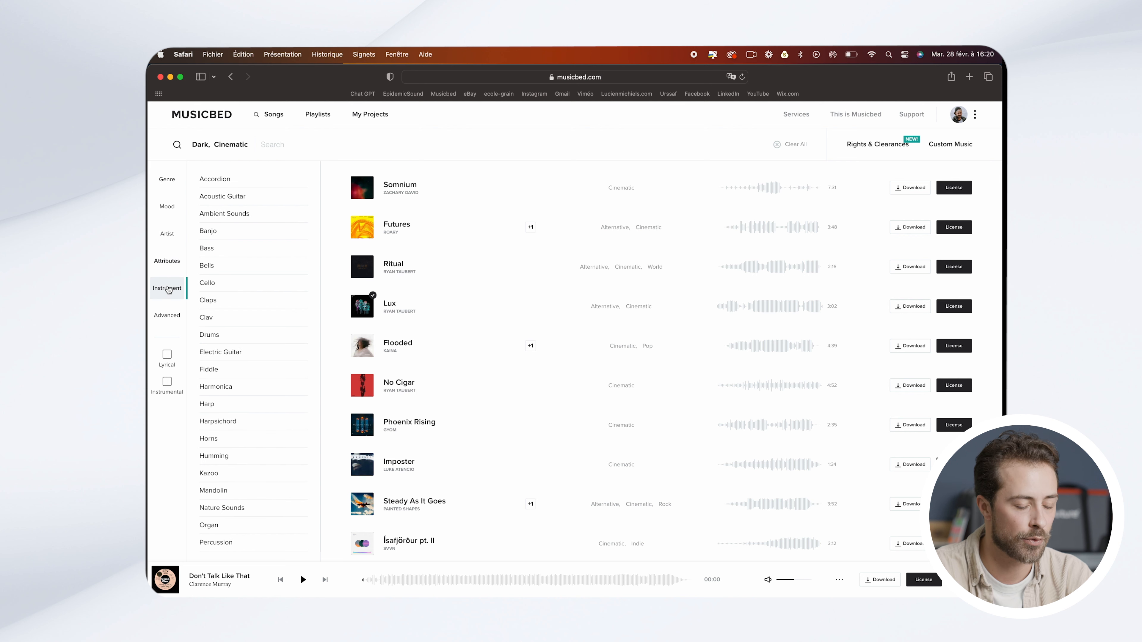
Step: Examine the advanced song filters, expanding Song Length and Build, and return to the genre list
left_click(171, 315)
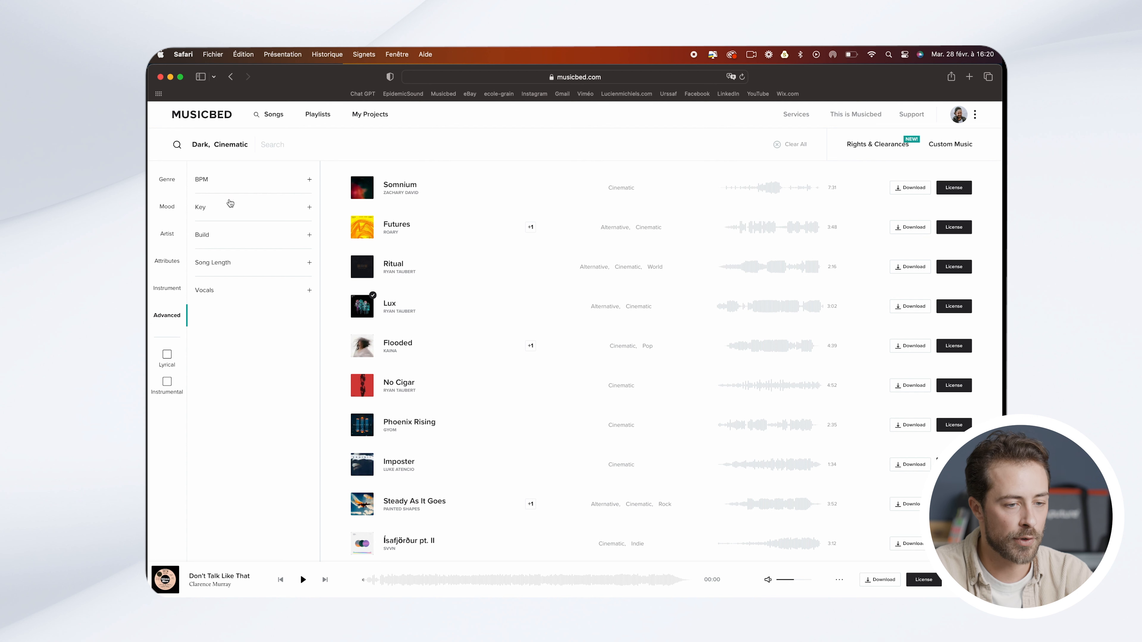
left_click(241, 268)
left_click(255, 242)
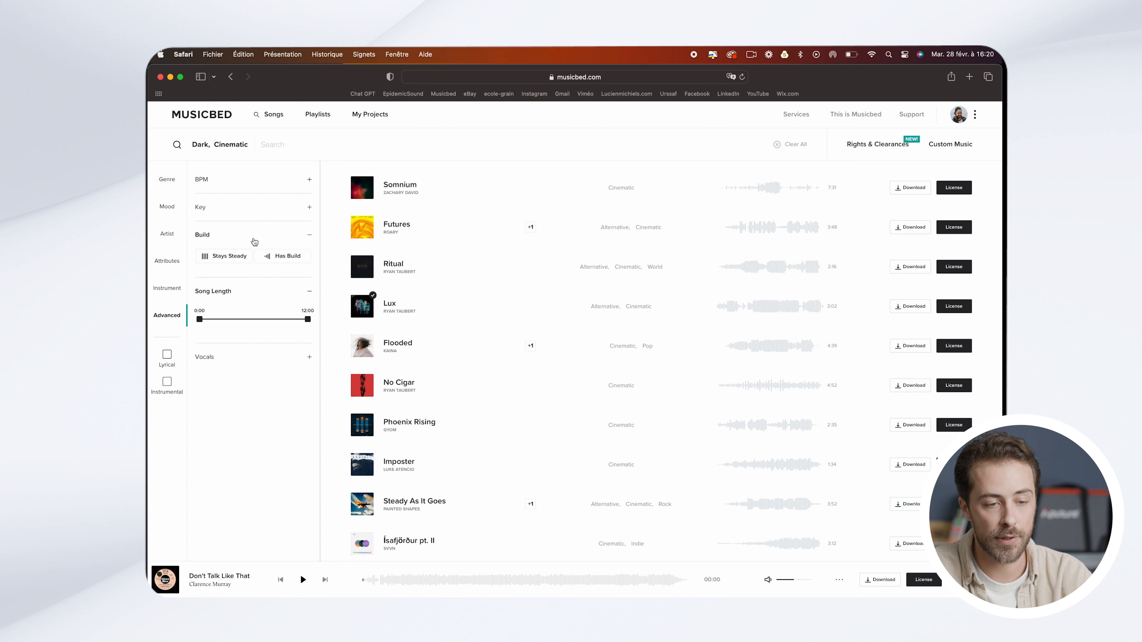
left_click(230, 257)
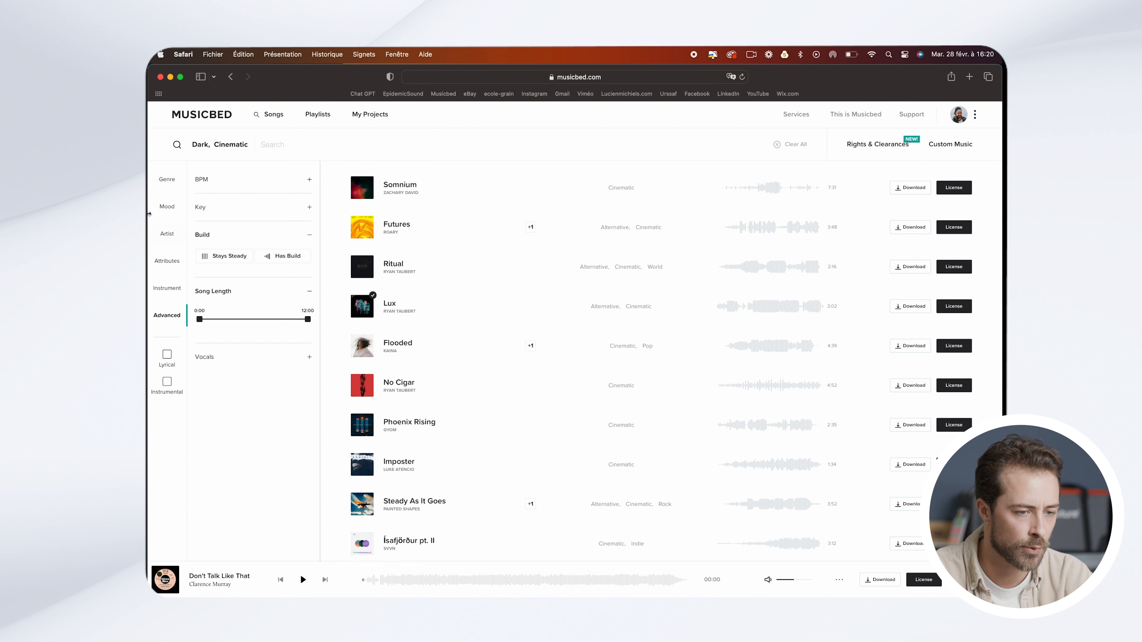
left_click(163, 182)
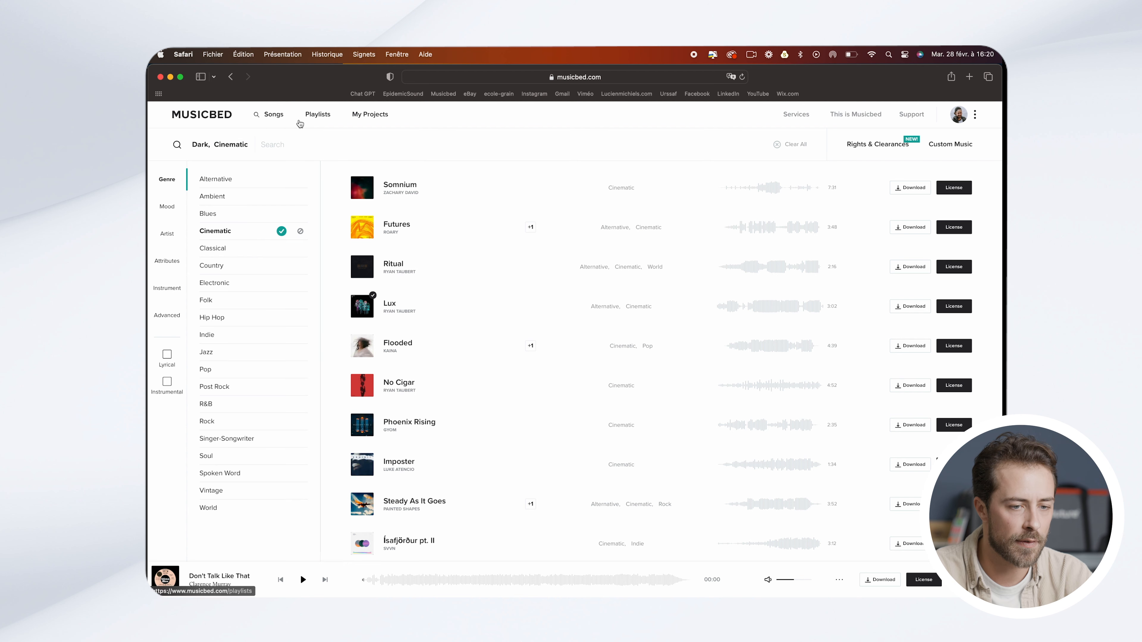
Step: Browse the first page of all Musicbed playlists down to its end and return to its beginning
left_click(324, 117)
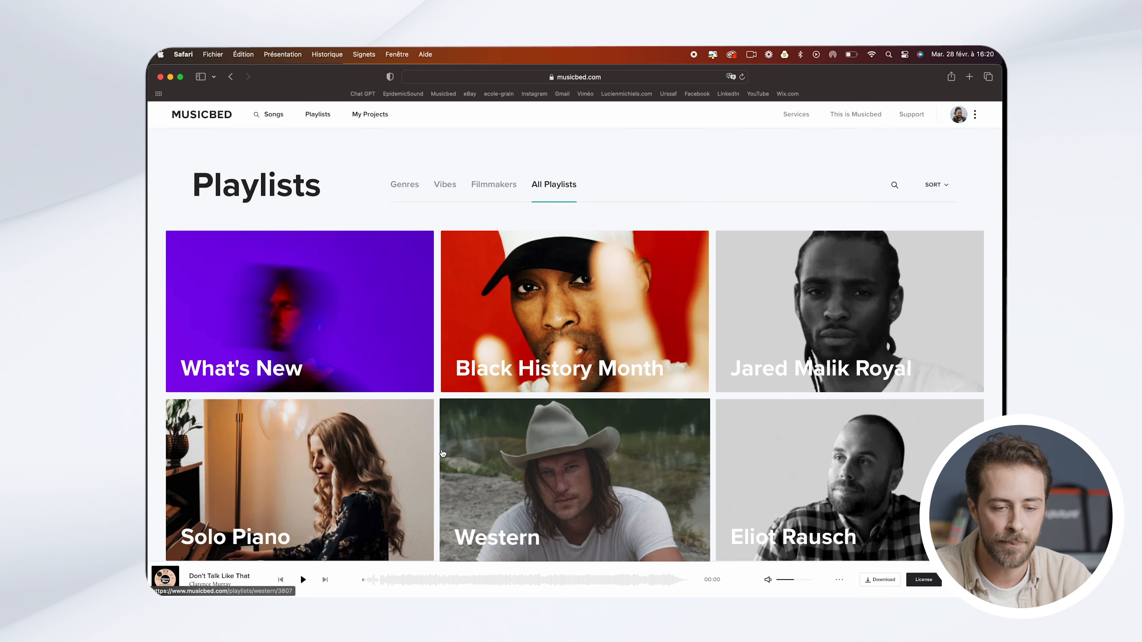
scroll(549, 474, "down", 5)
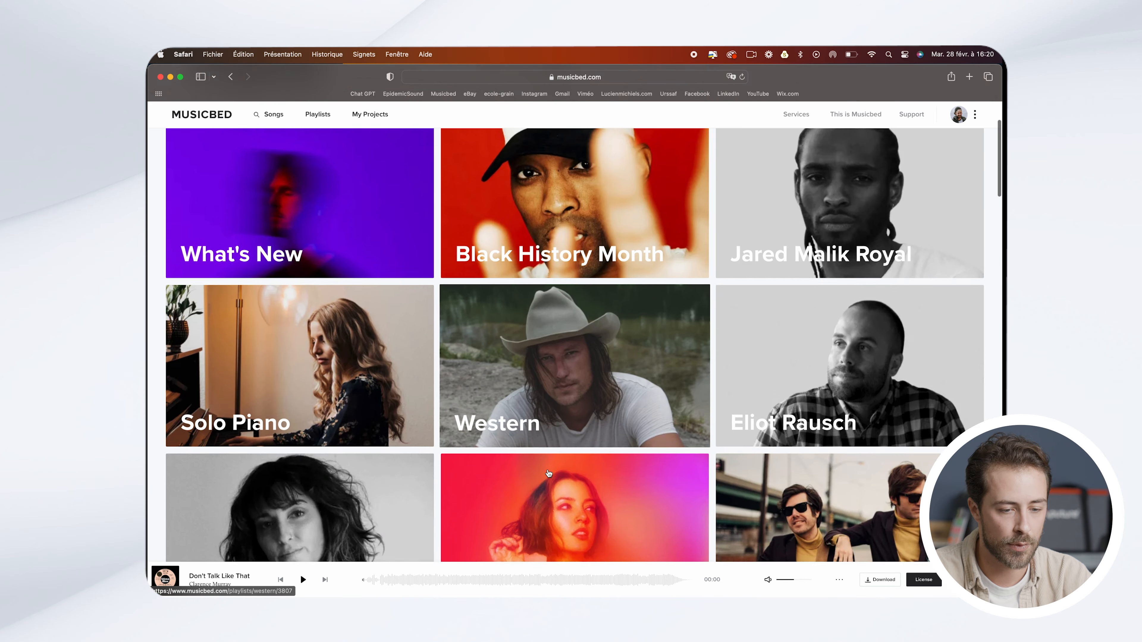
scroll(549, 473, "down", 5)
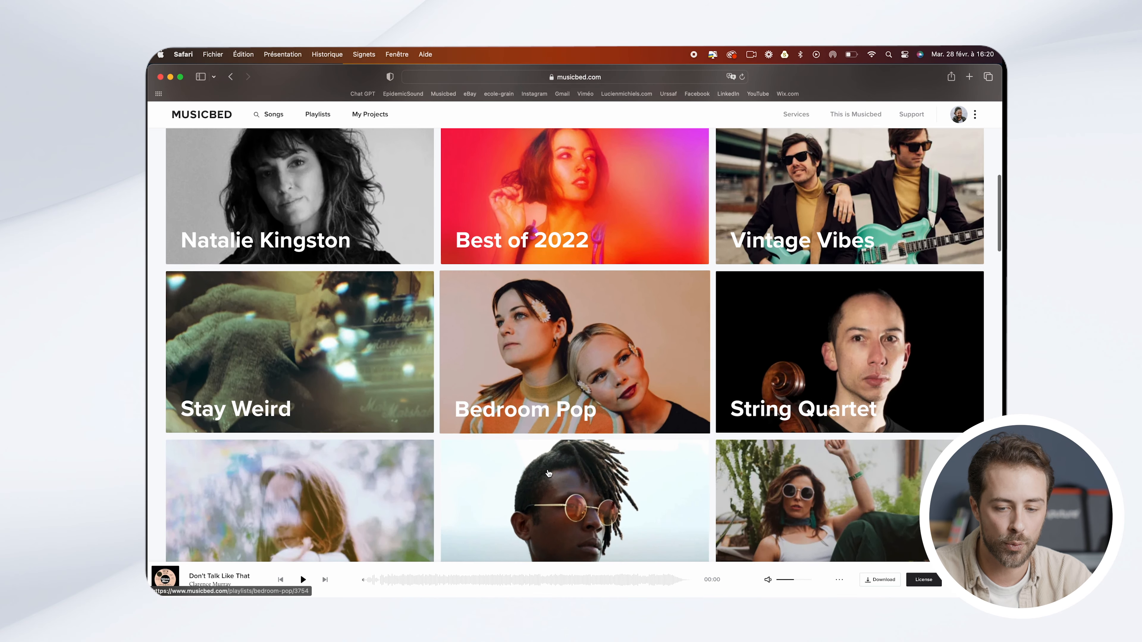
scroll(549, 473, "down", 10)
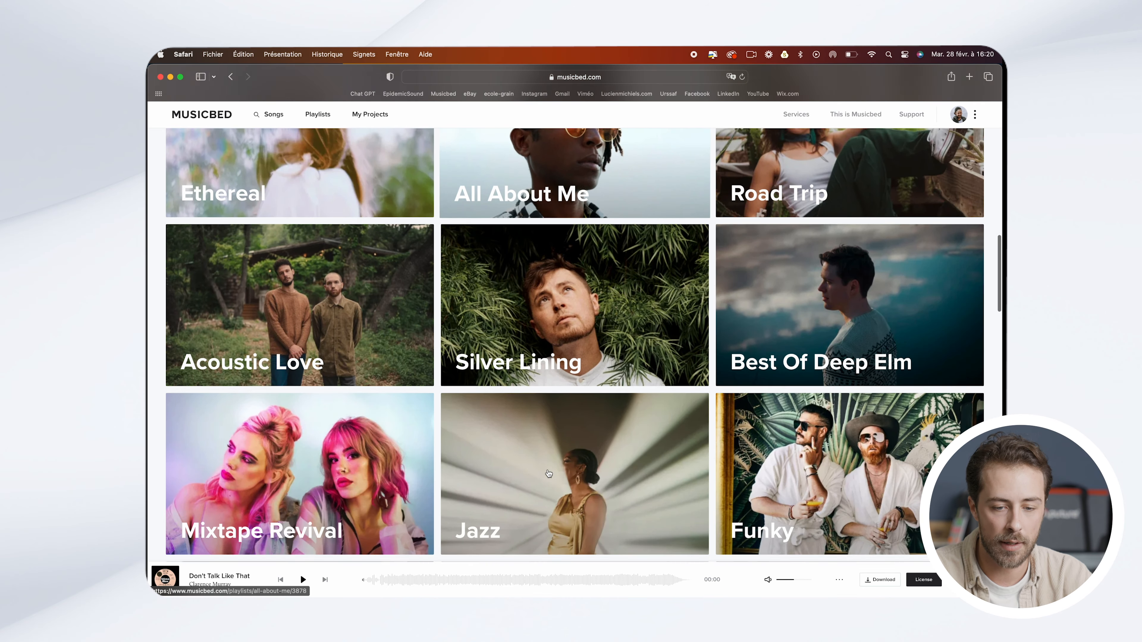
scroll(549, 473, "down", 3)
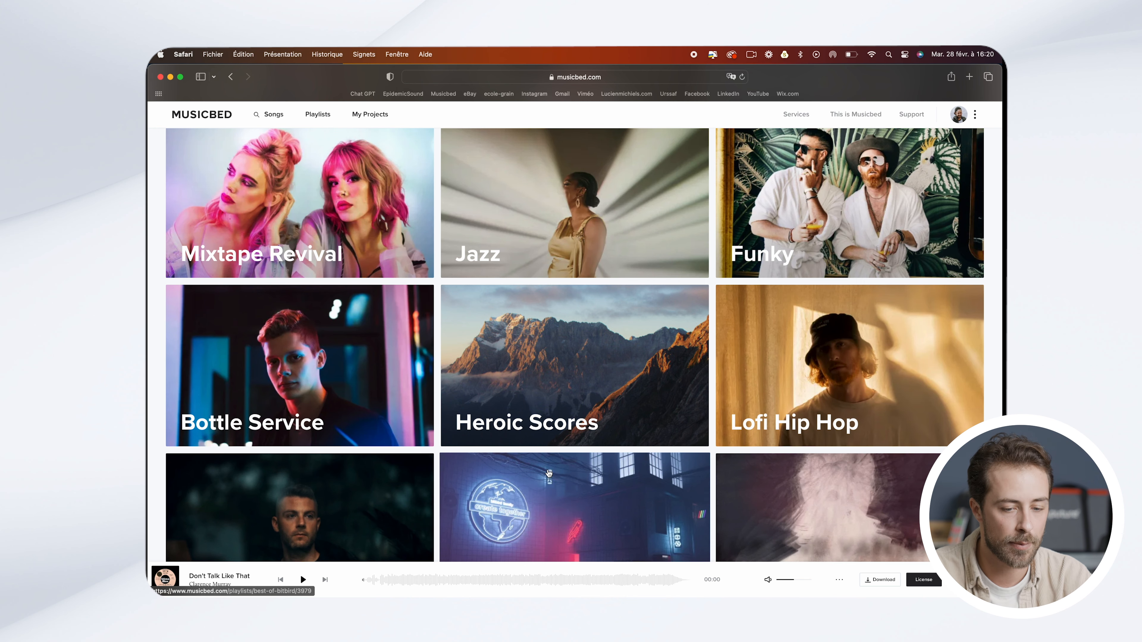
scroll(548, 474, "down", 15)
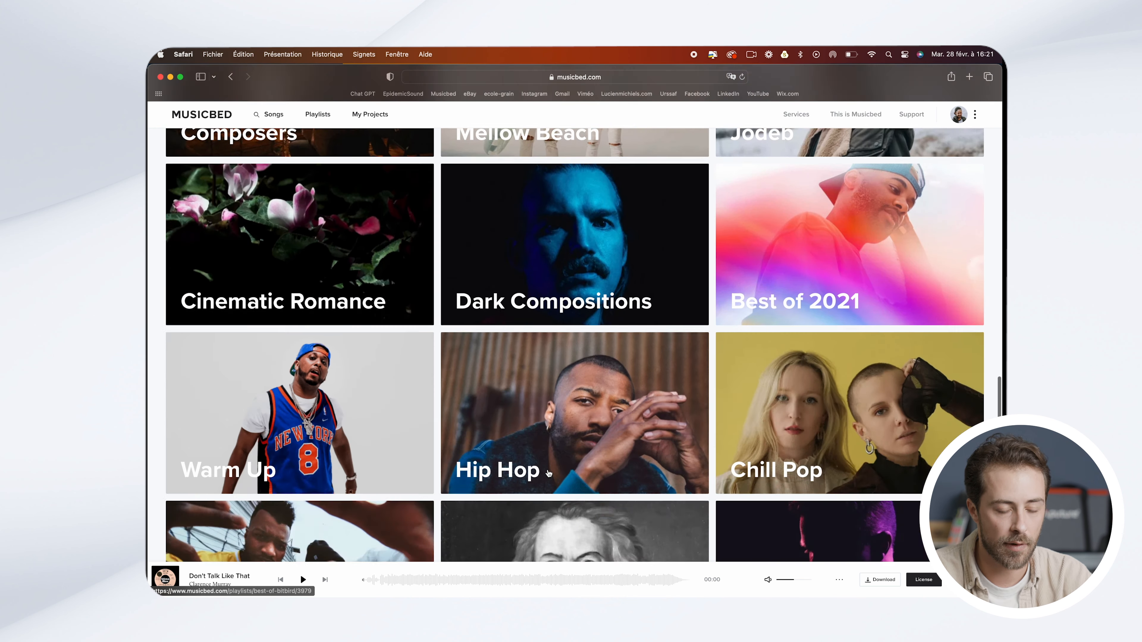
scroll(548, 473, "down", 6)
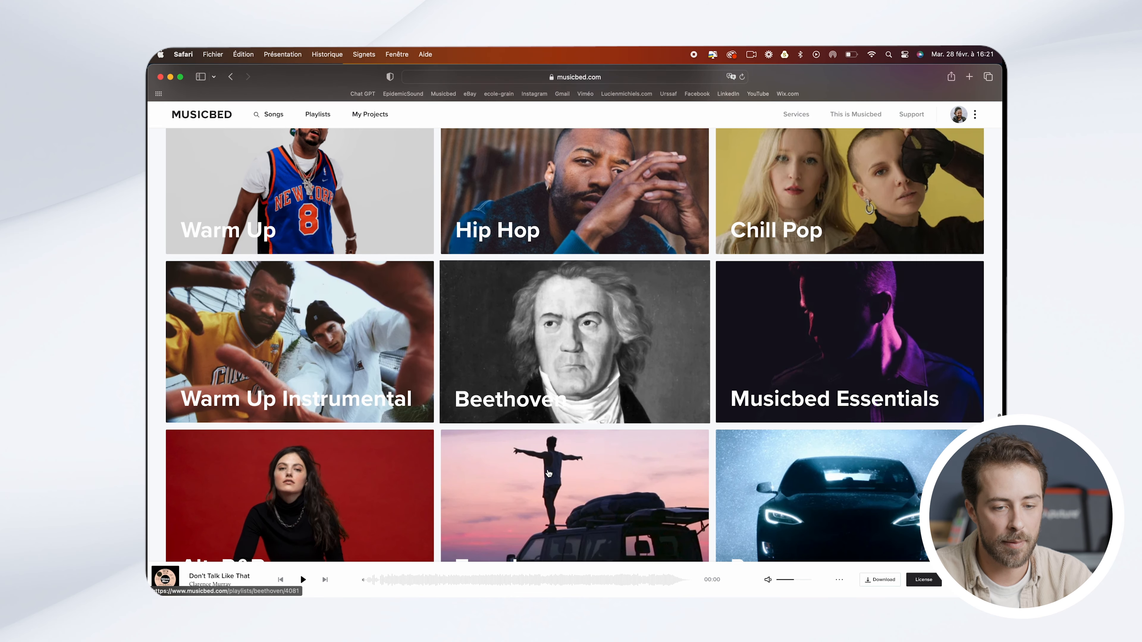
scroll(589, 347, "up", 2)
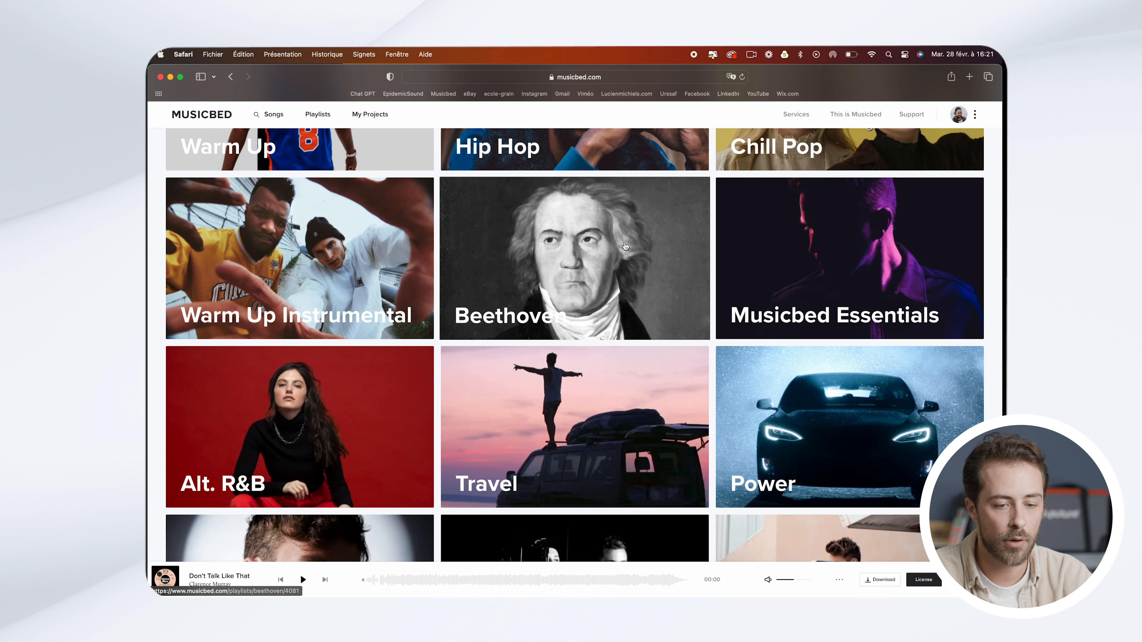
scroll(546, 343, "down", 8)
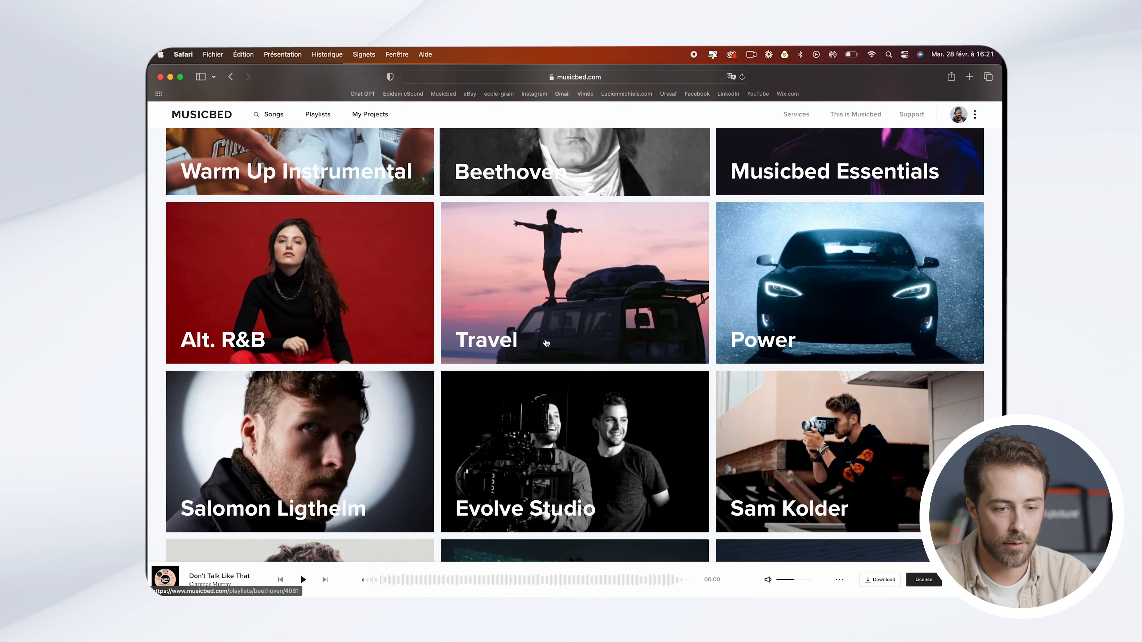
scroll(546, 343, "down", 3)
scroll(545, 343, "up", 2)
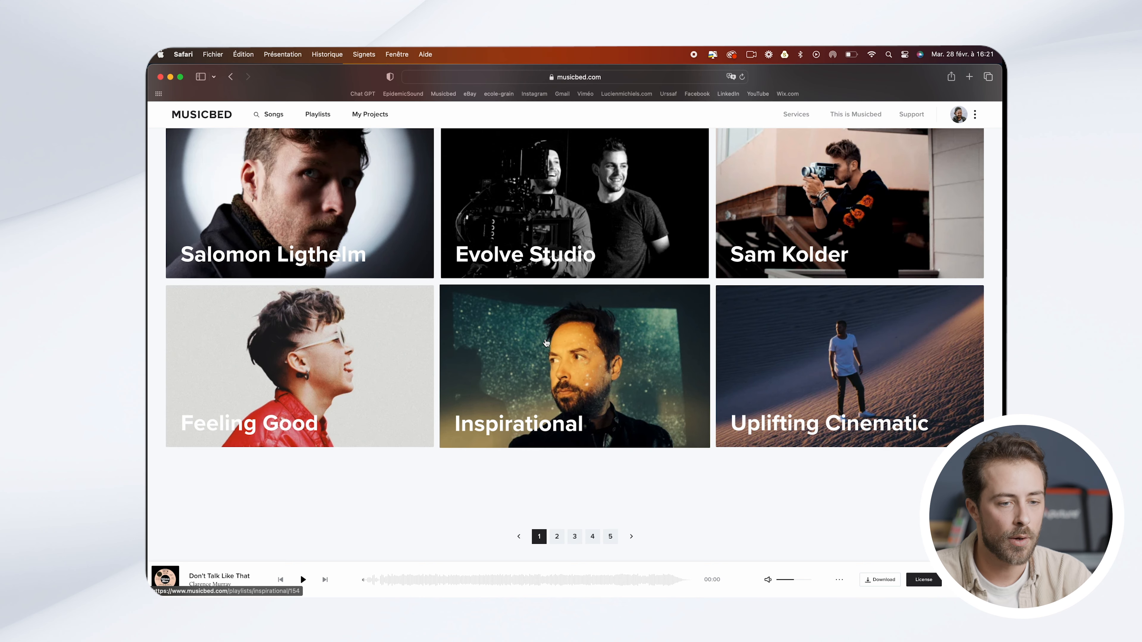
scroll(546, 343, "up", 20)
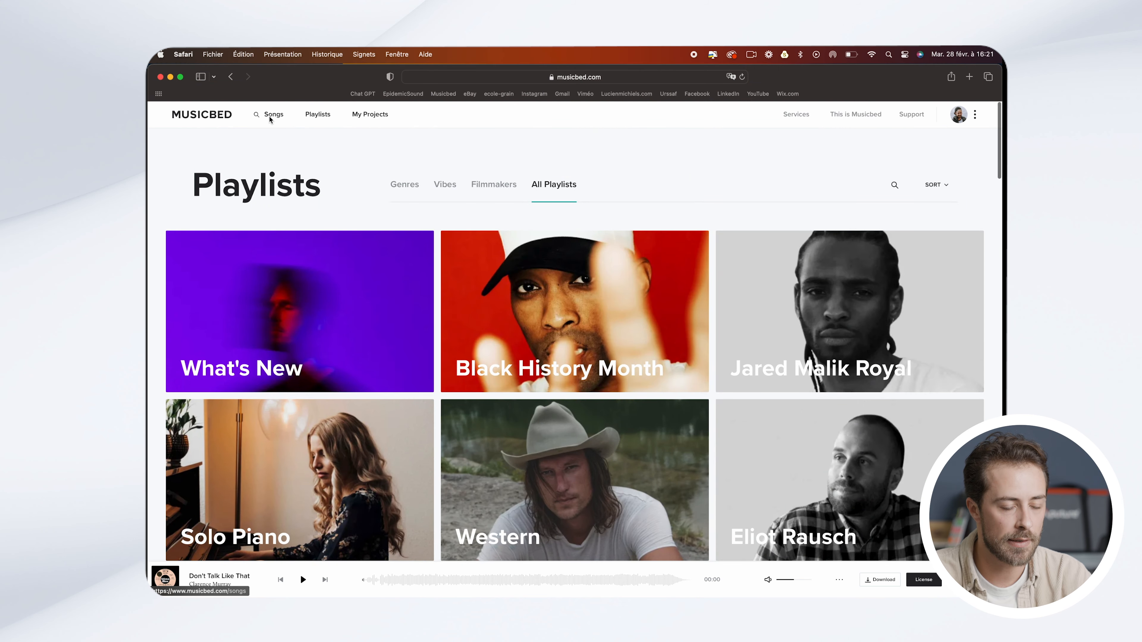
Step: Search the songs for "Murray", filter by the artist Clarence Murray and open the song Don't Talk Like That
left_click(269, 116)
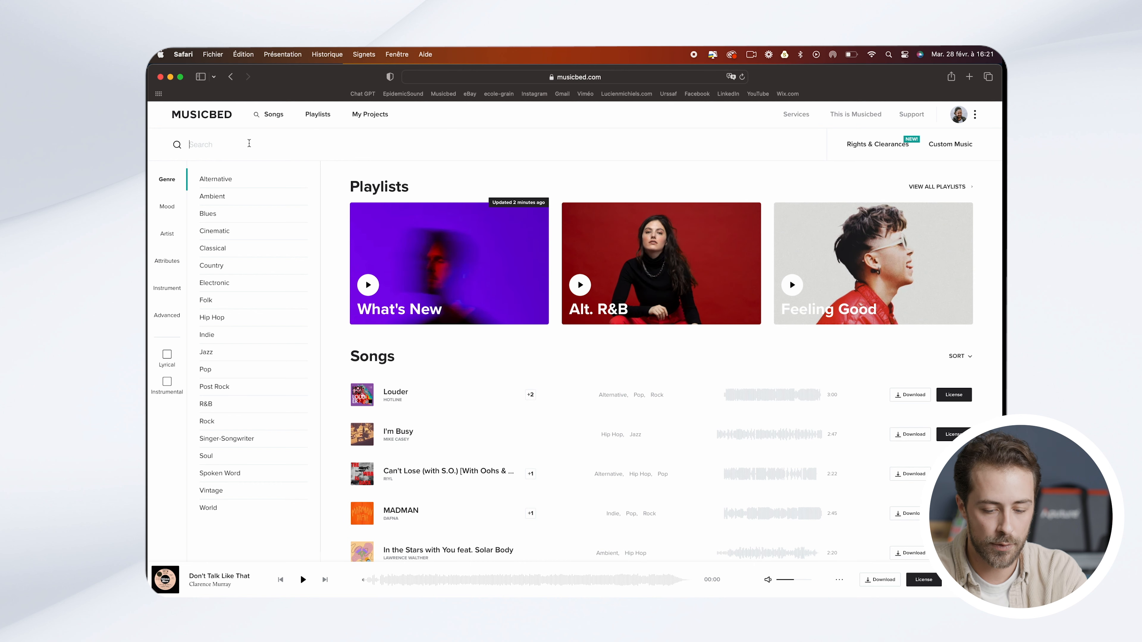
type("murray")
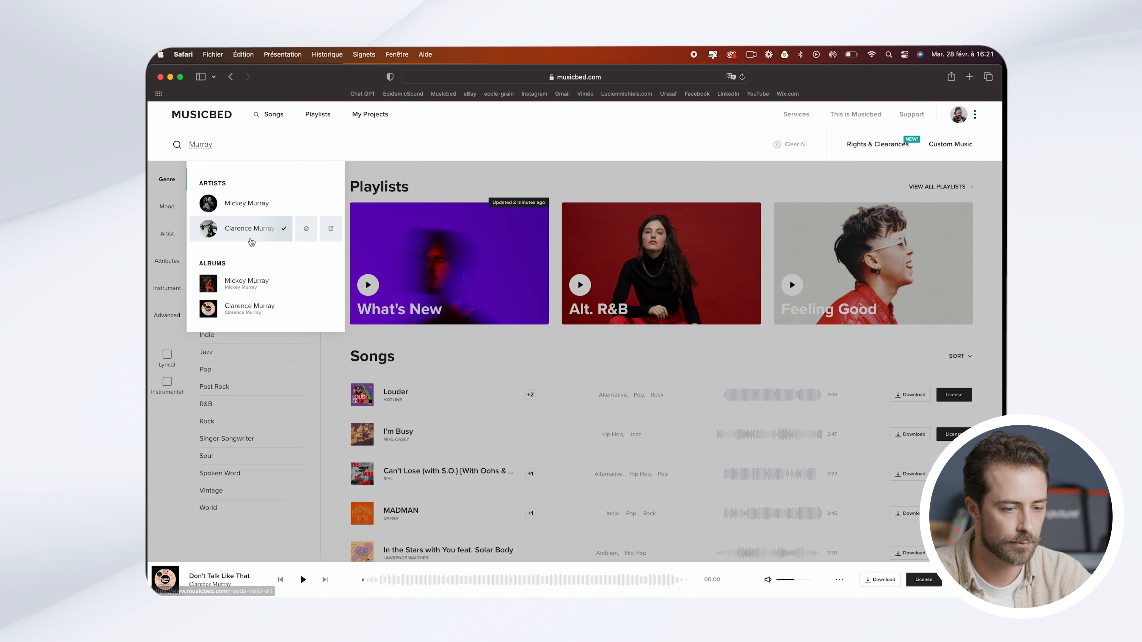
left_click(239, 230)
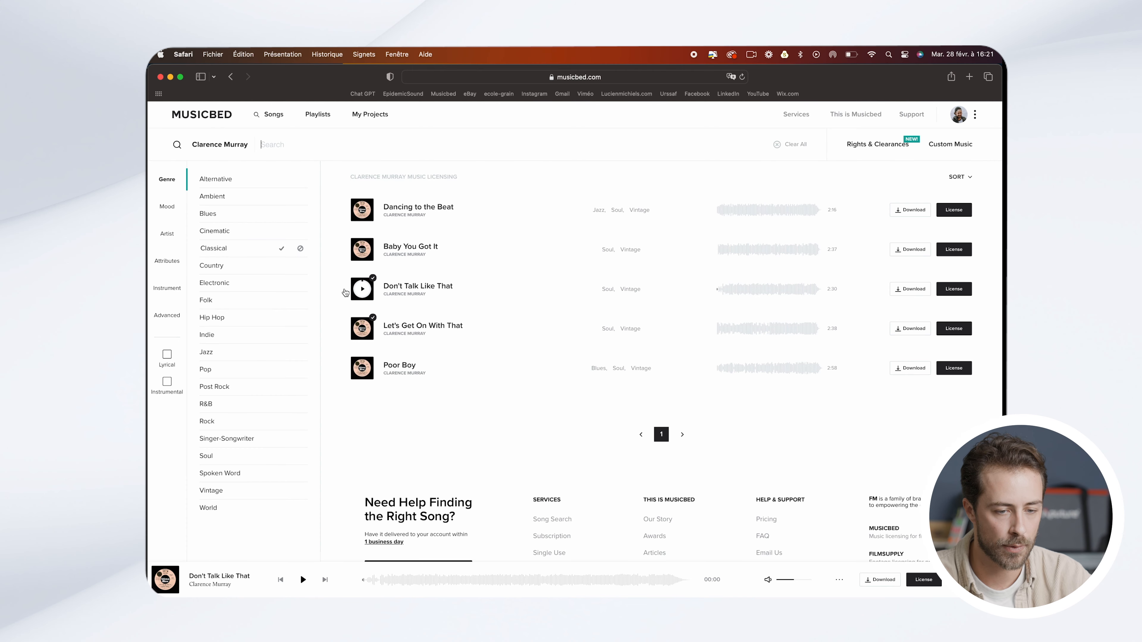
left_click(436, 287)
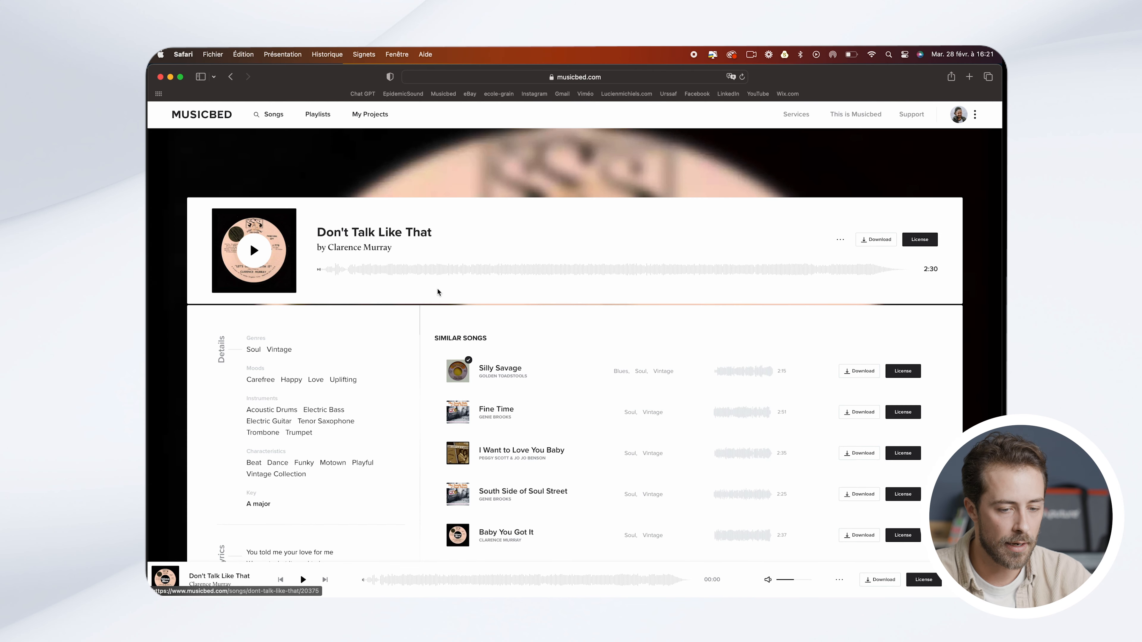
Step: Read the lyrics of Don't Talk Like That, listen to passages from about 0:40 and 1:23, and pause playback
scroll(376, 515, "down", 10)
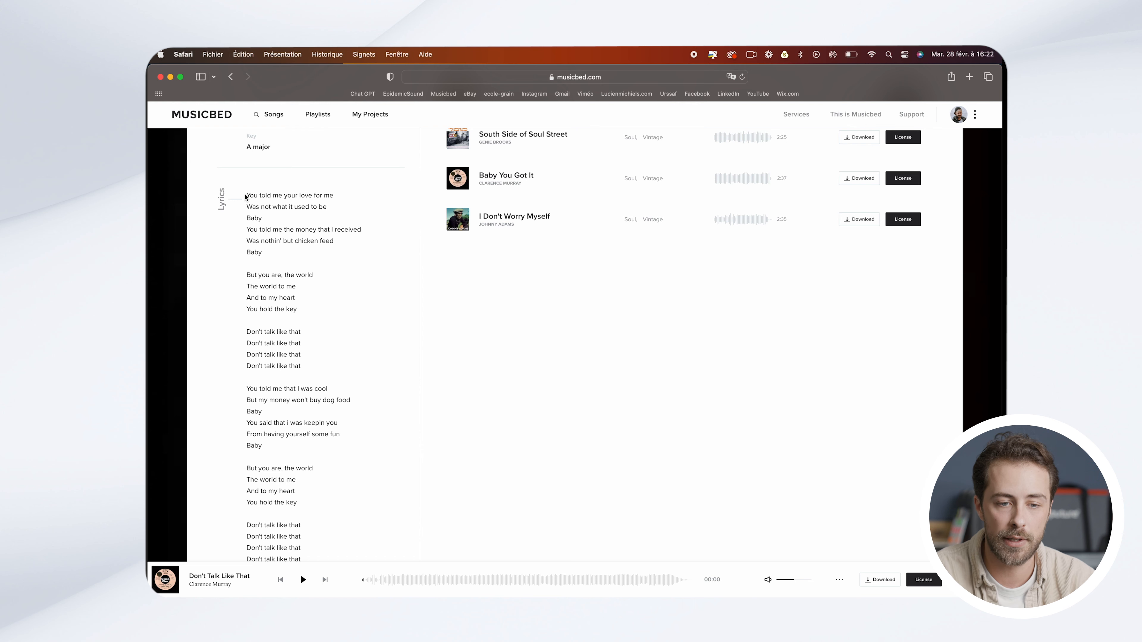
scroll(376, 270, "up", 10)
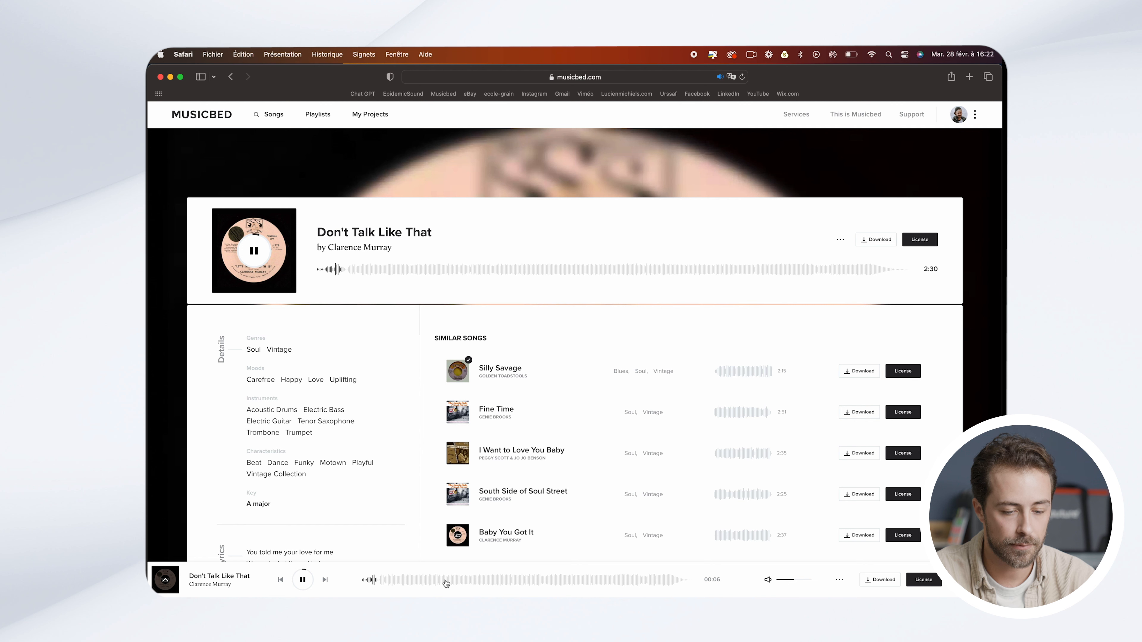
left_click(447, 580)
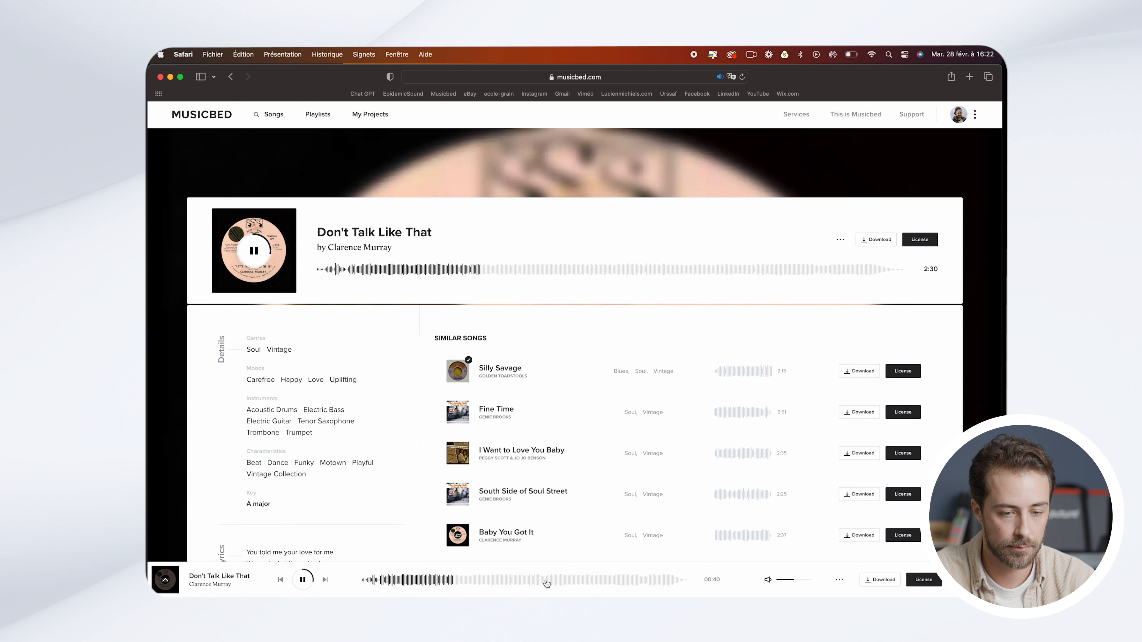
left_click(547, 582)
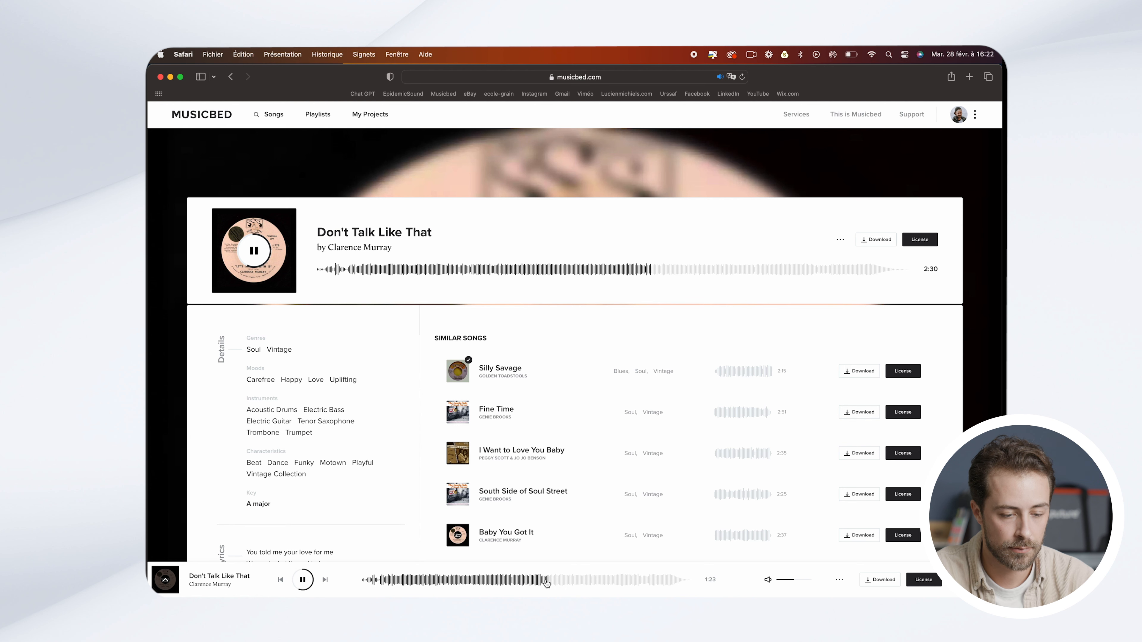
left_click(302, 580)
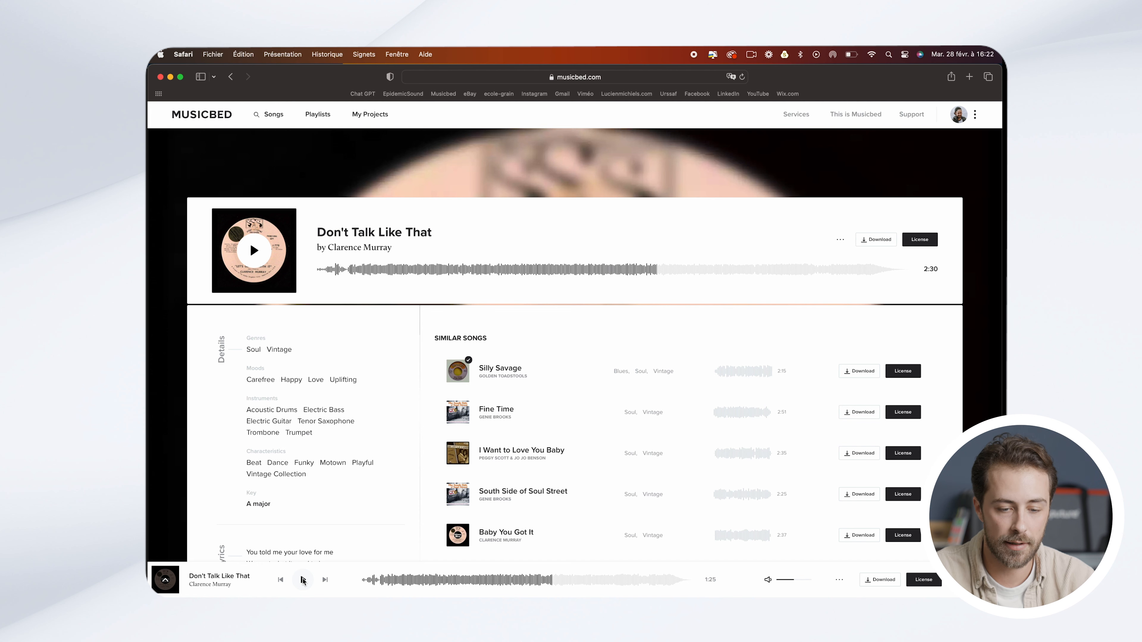
Step: Minimise the Safari window to show the desktop
scroll(832, 535, "down", 3)
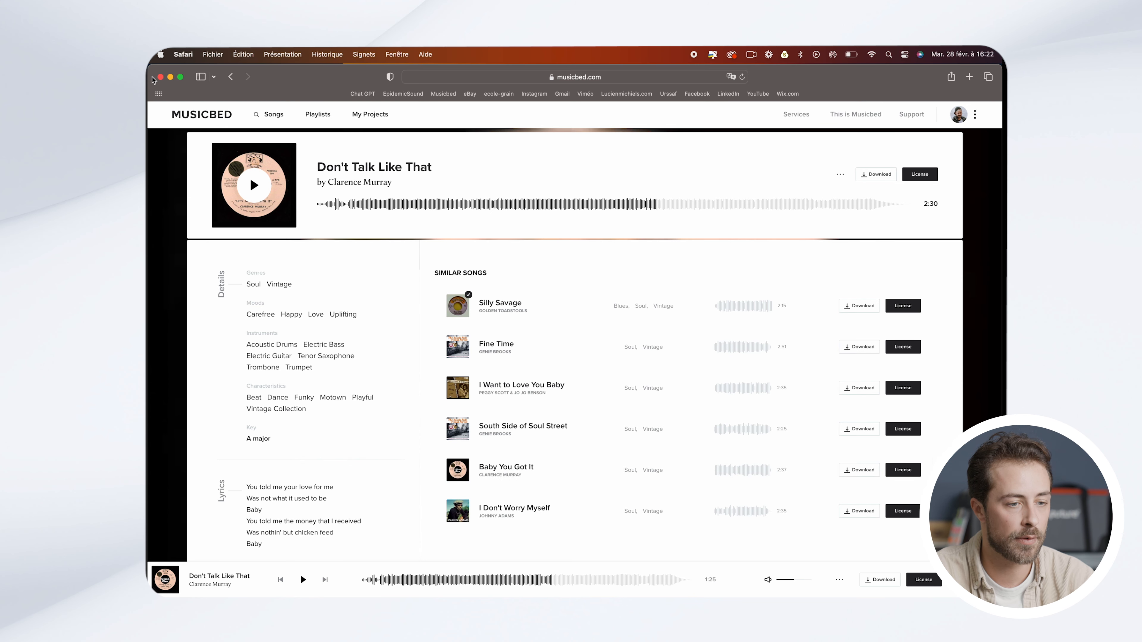
left_click(170, 78)
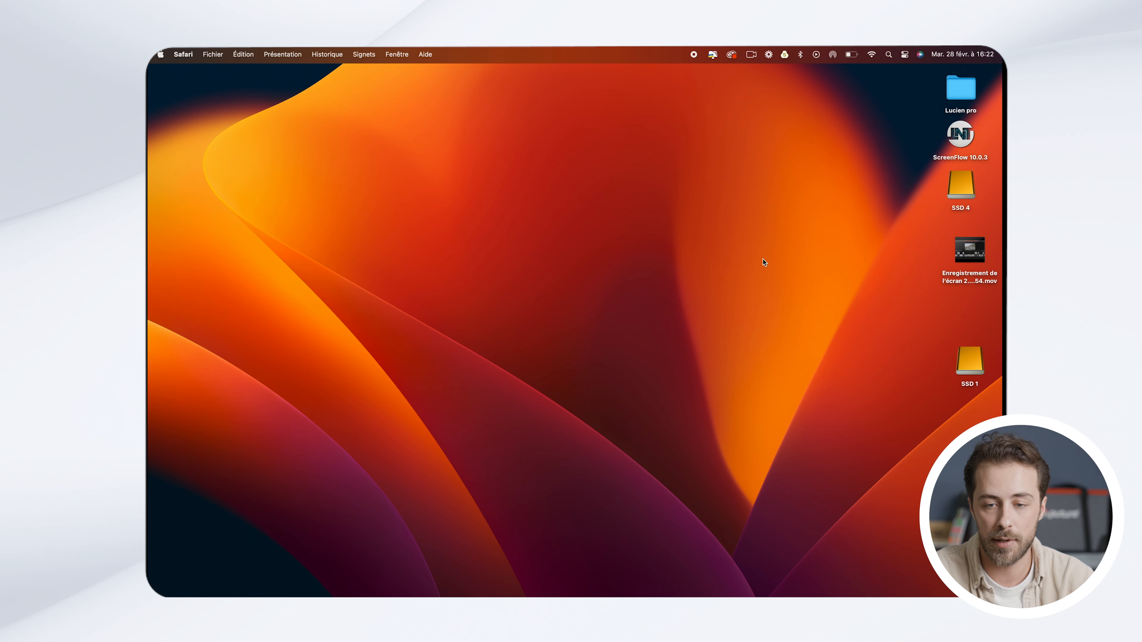
Step: In Finder, check the 03 MUSIQUES folder inside 2023-02-28 - MONTAGE VIDEO FCPX on SSD 4 and return to its parent folder
left_click(966, 191)
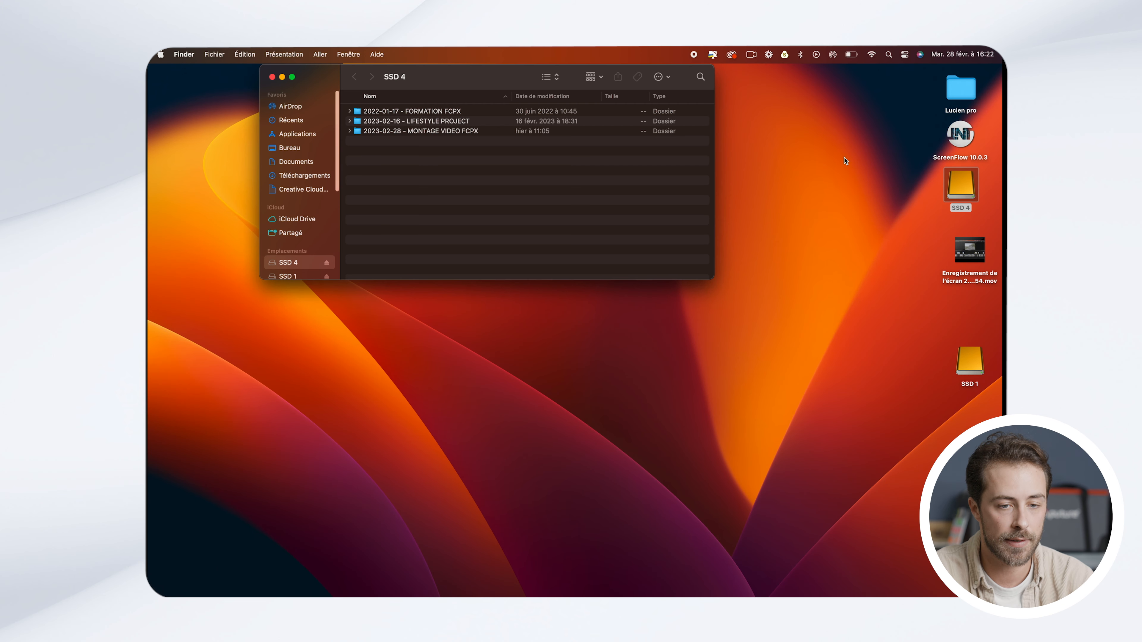
double_click(515, 131)
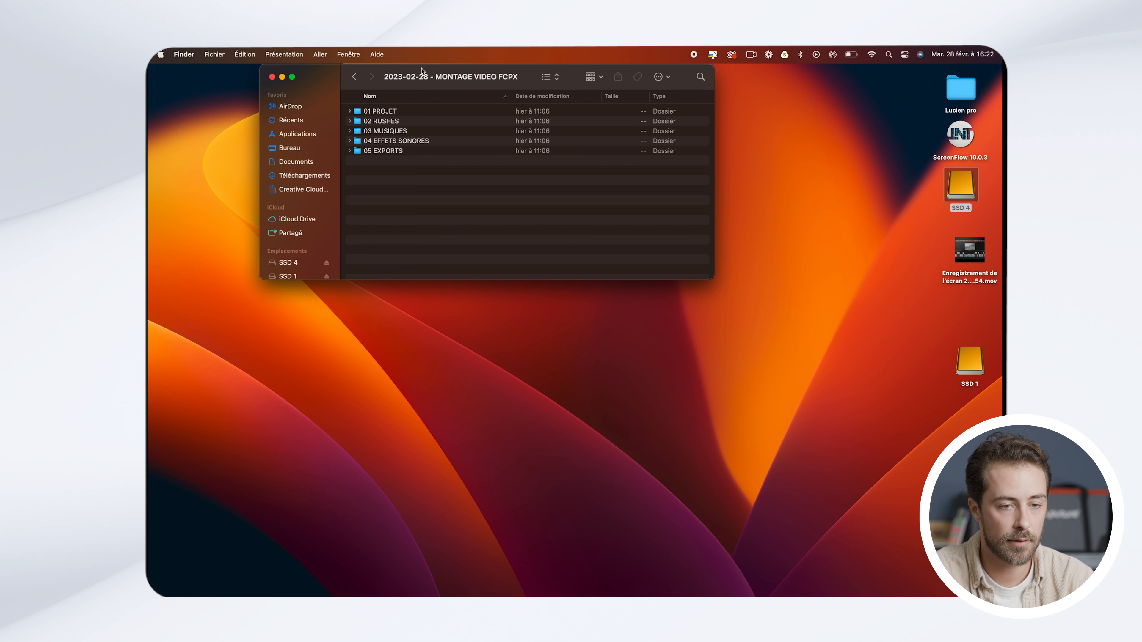
left_click_drag(410, 75, 499, 188)
left_click(481, 246)
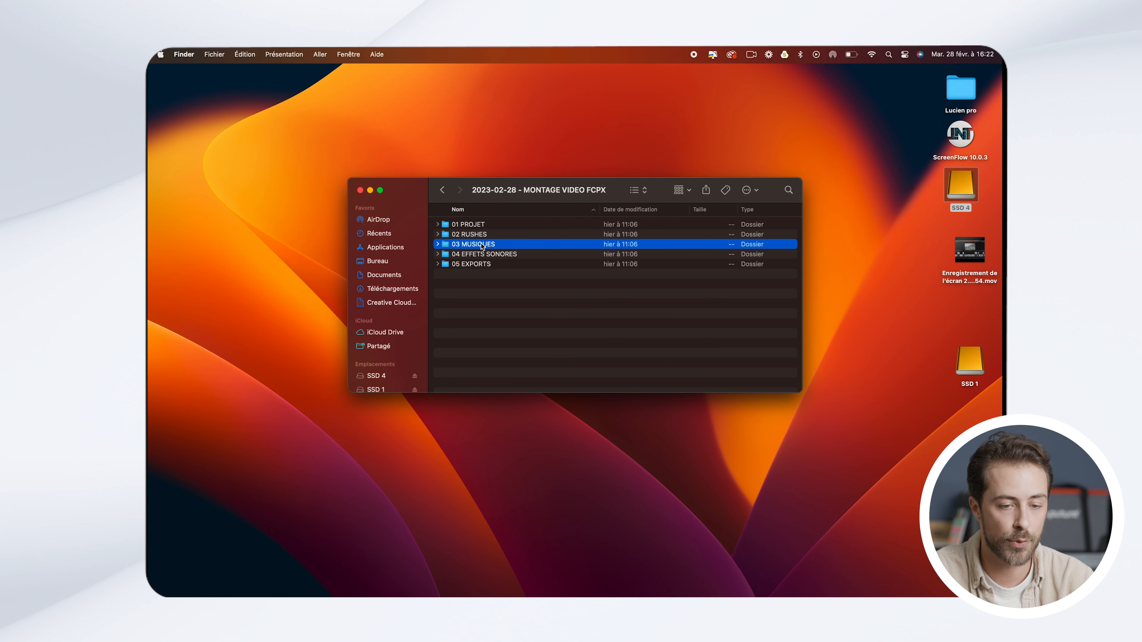
double_click(481, 245)
key("super+bracketleft")
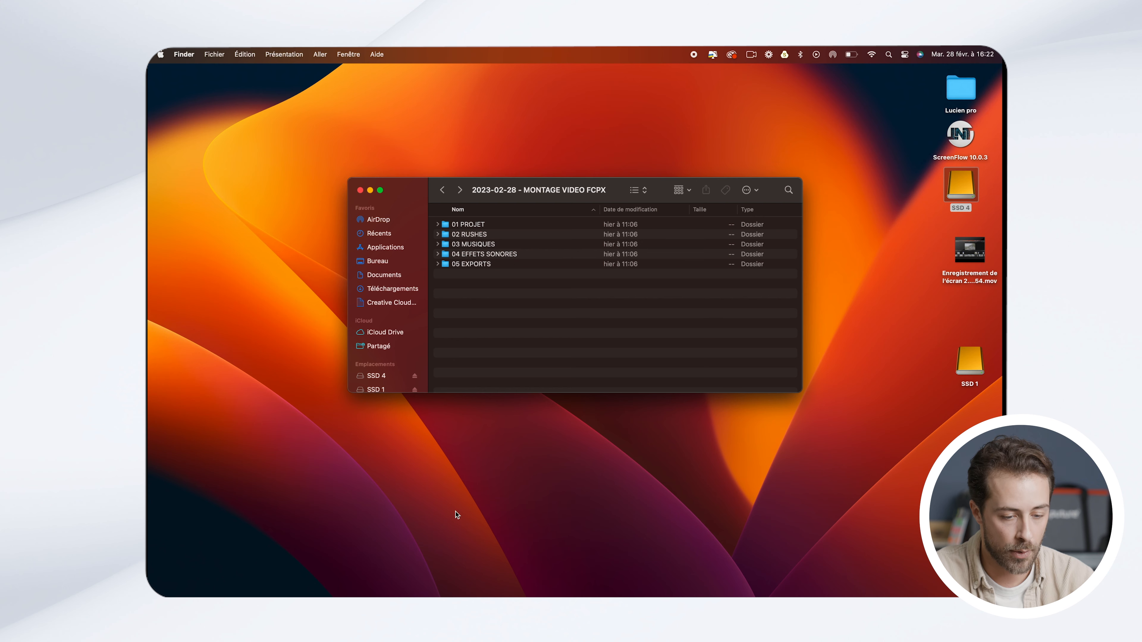
Step: Switch to Final Cut Pro, start a media import and select the 03 MUSIQUES folder of 2023-02-28 - MONTAGE VIDEO FCPX on SSD 4
left_click(315, 586)
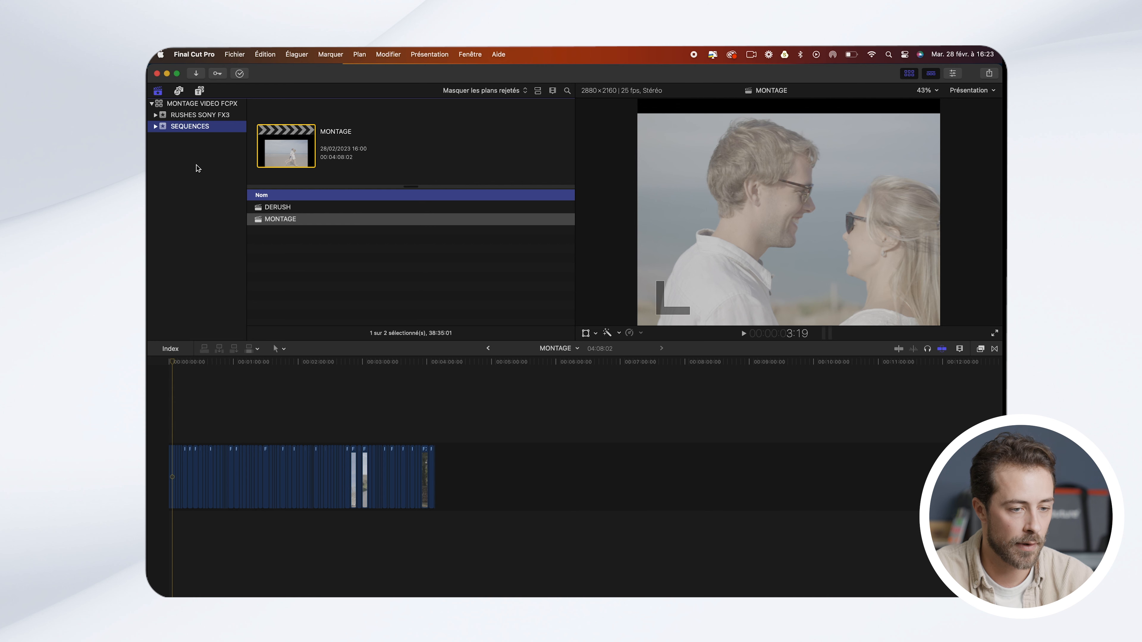
right_click(196, 168)
left_click(225, 231)
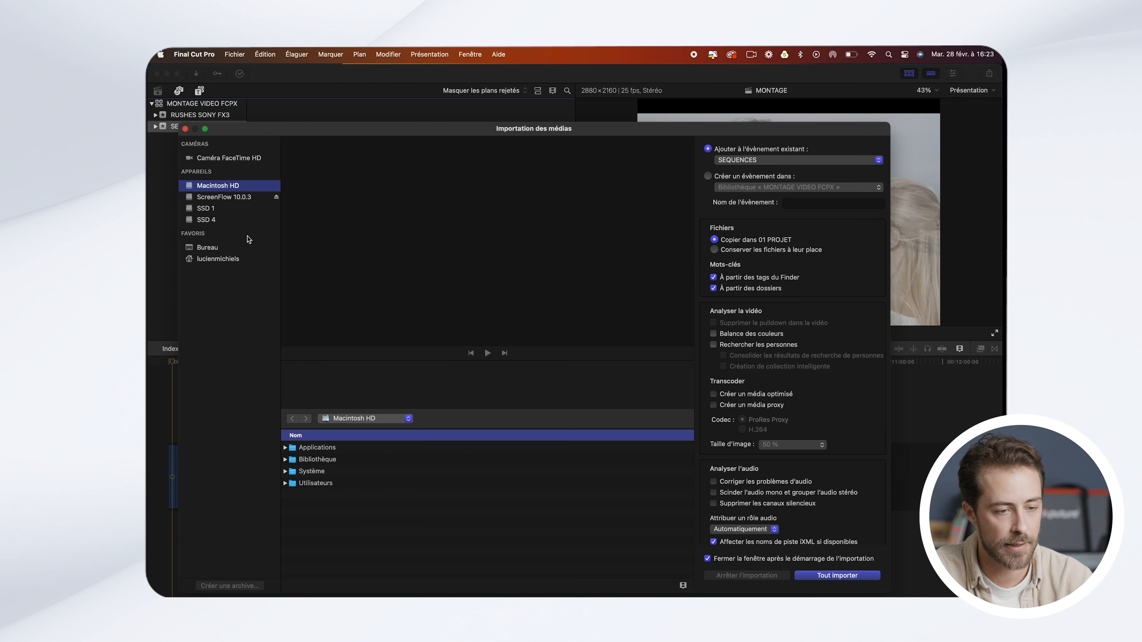
left_click(210, 221)
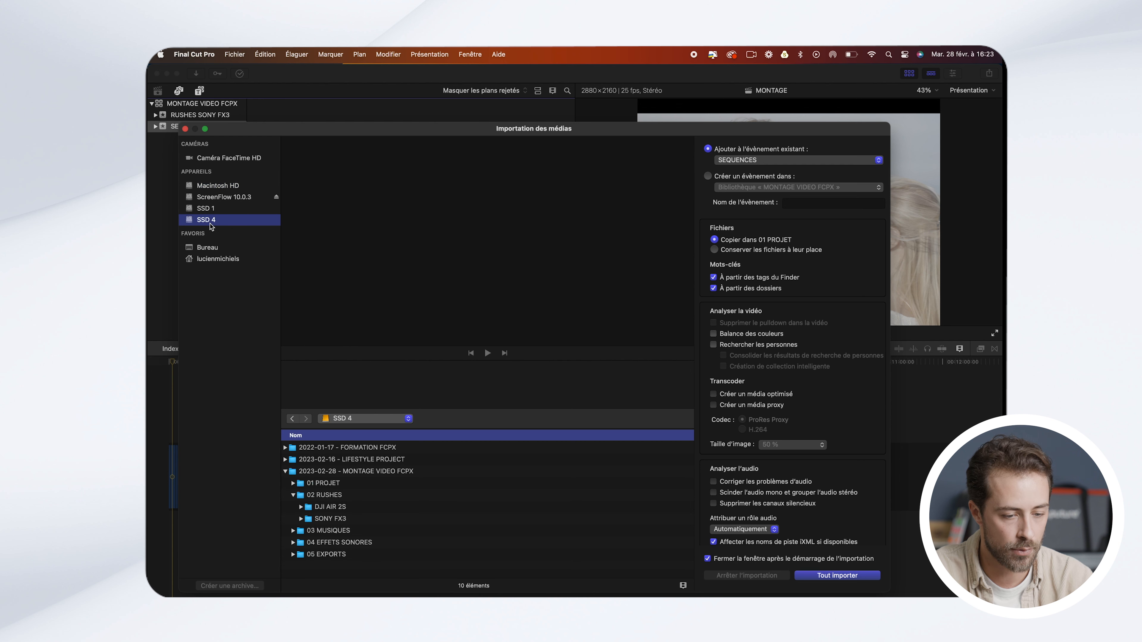
left_click(293, 495)
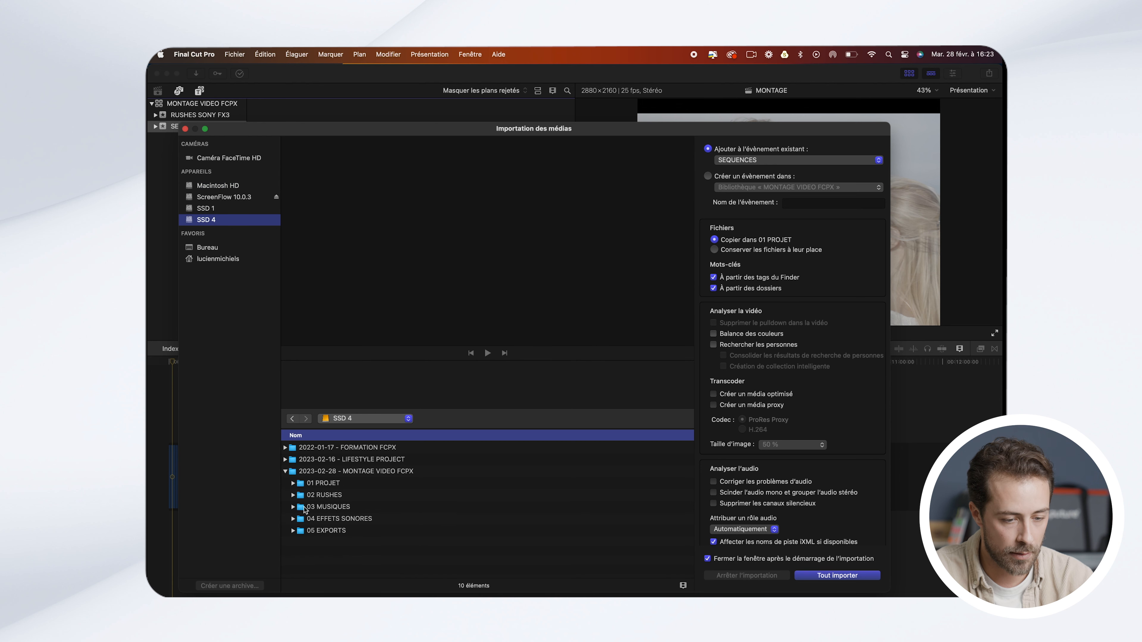
left_click(330, 508)
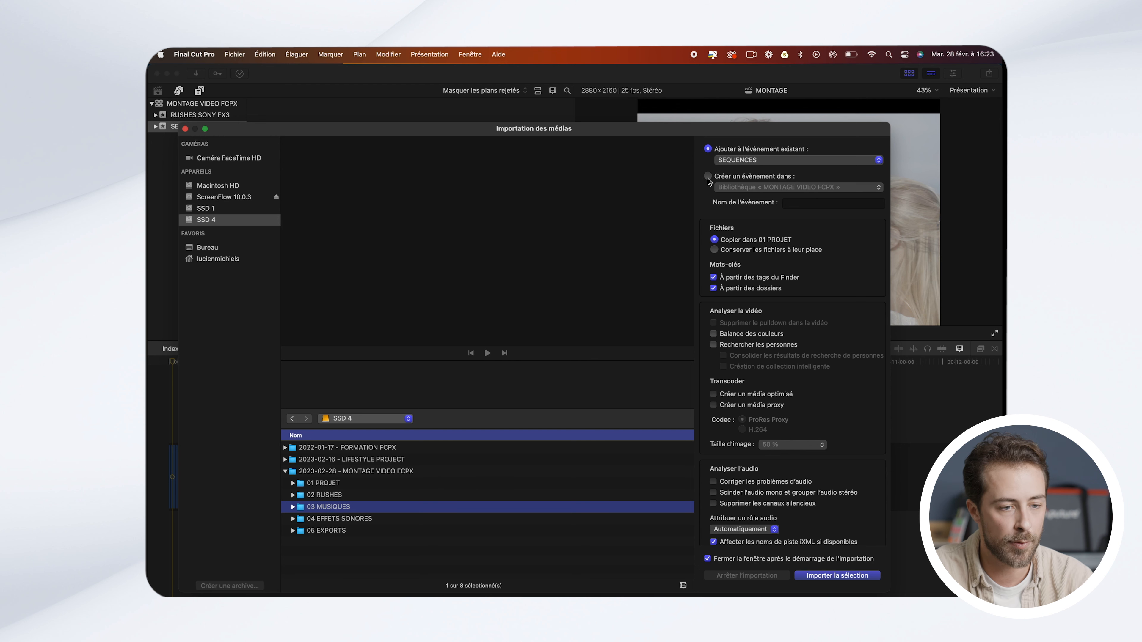
Step: Import the selected folder into a new event named MUSIQUE in the MONTAGE VIDEO FCPX library
left_click(717, 176)
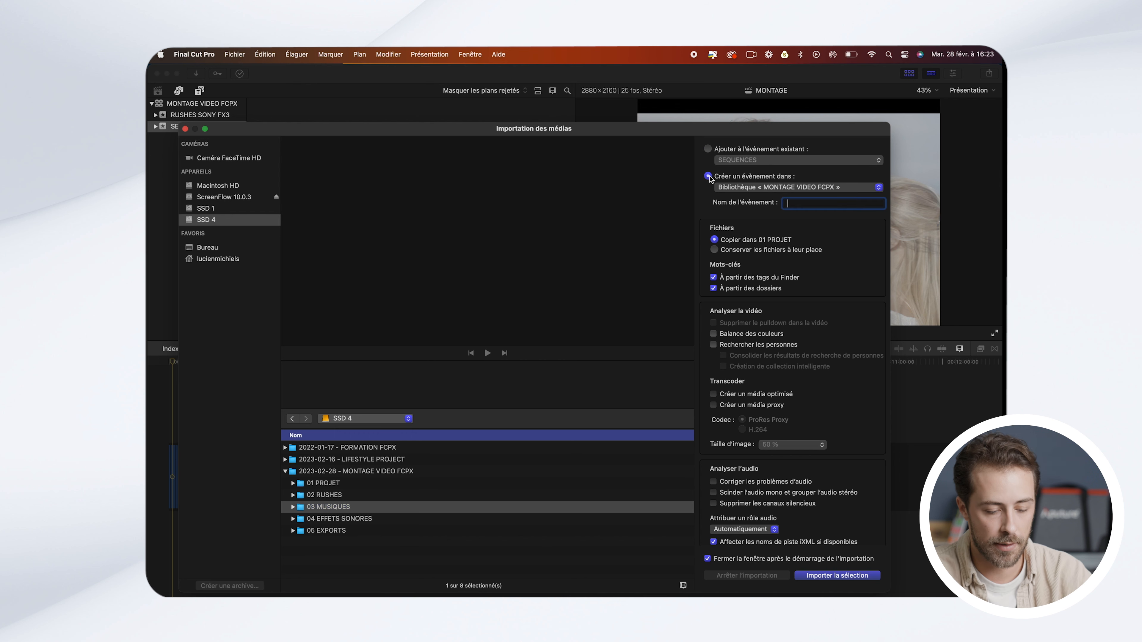
type("MUSIQUE")
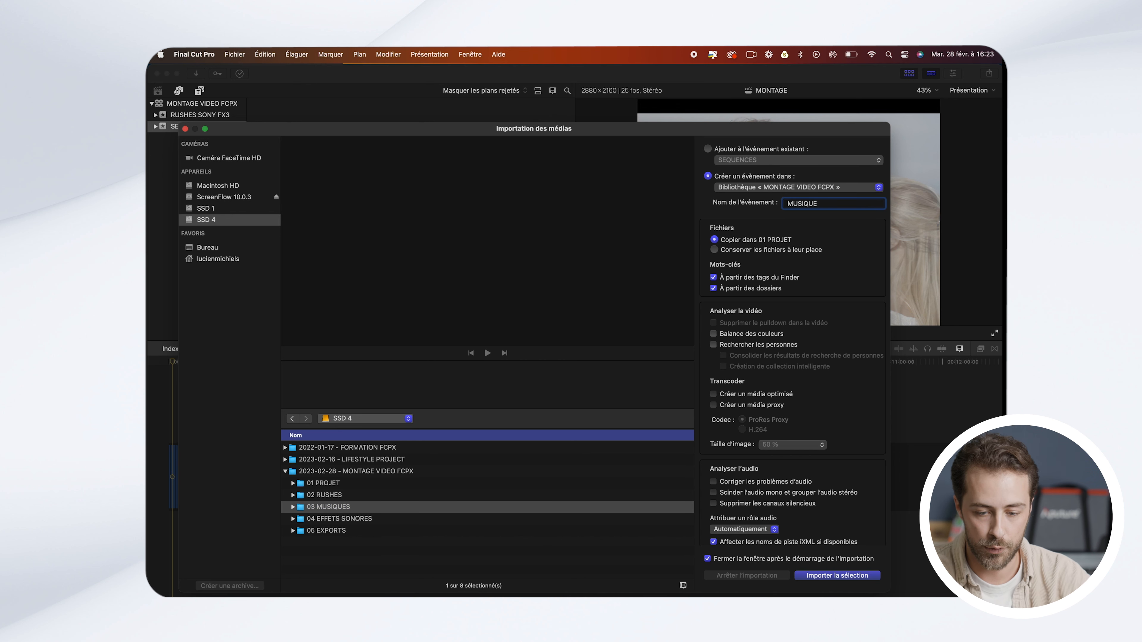
left_click(831, 576)
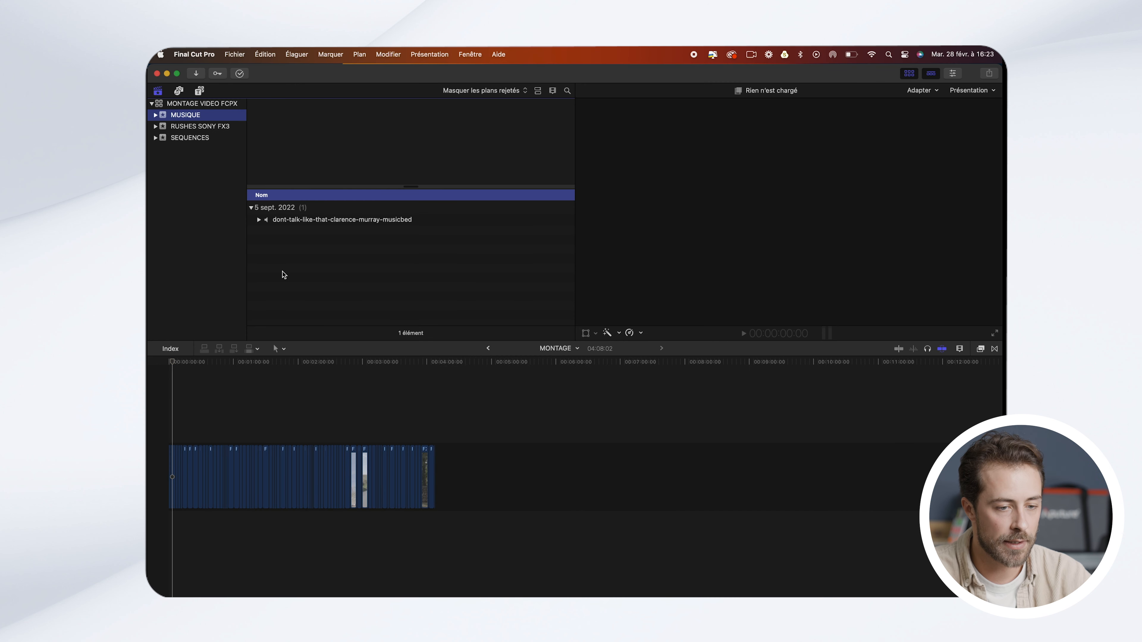
Step: Place the dont-talk-like-that track beneath the MONTAGE clips from the timeline's start and move the playhead to the track's end
left_click(326, 221)
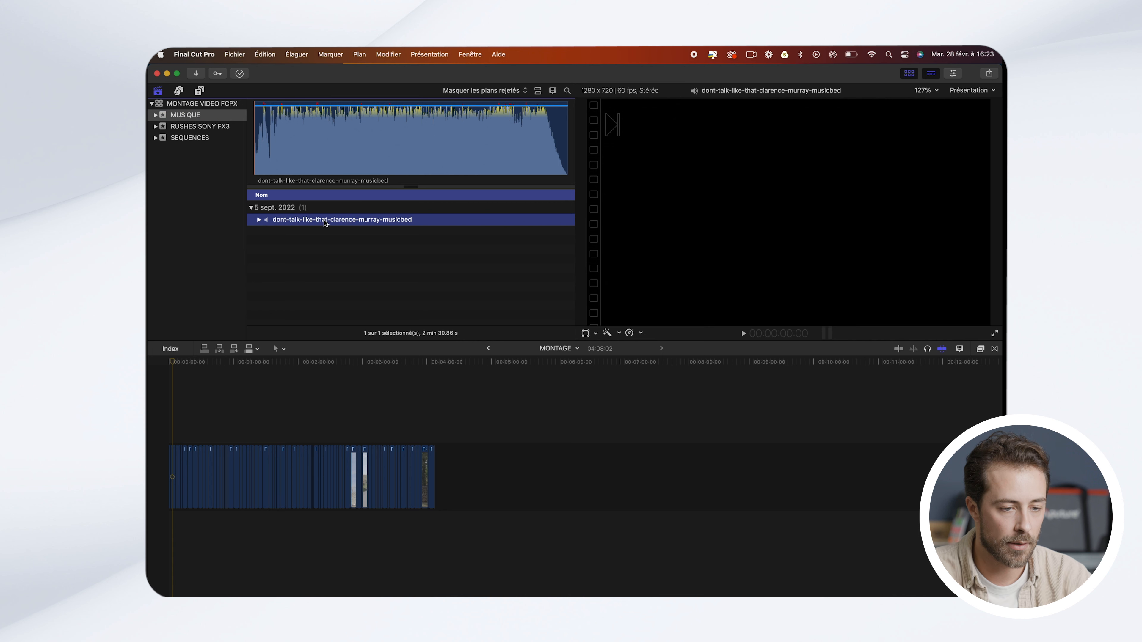
left_click_drag(326, 223, 453, 475)
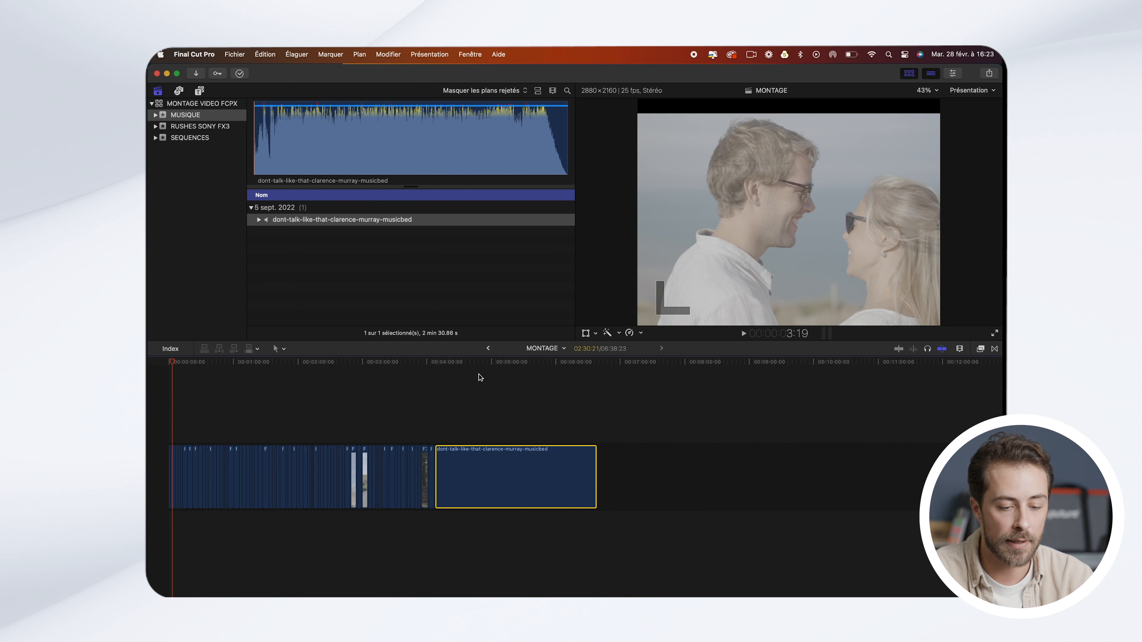
left_click_drag(518, 497, 217, 522)
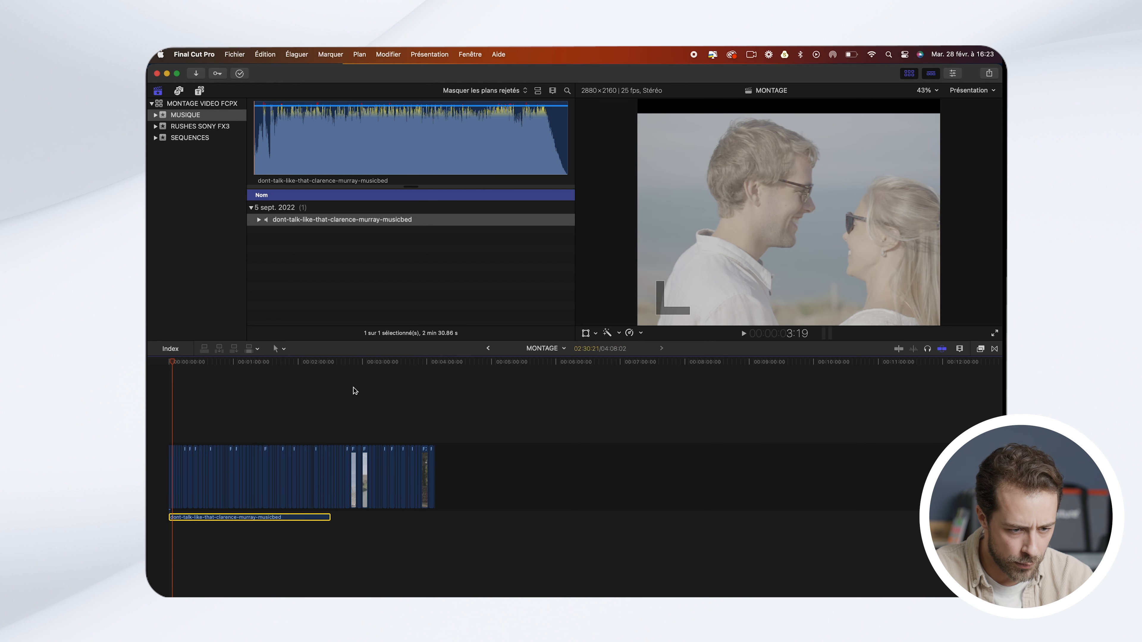
left_click(344, 371)
left_click_drag(345, 372, 330, 364)
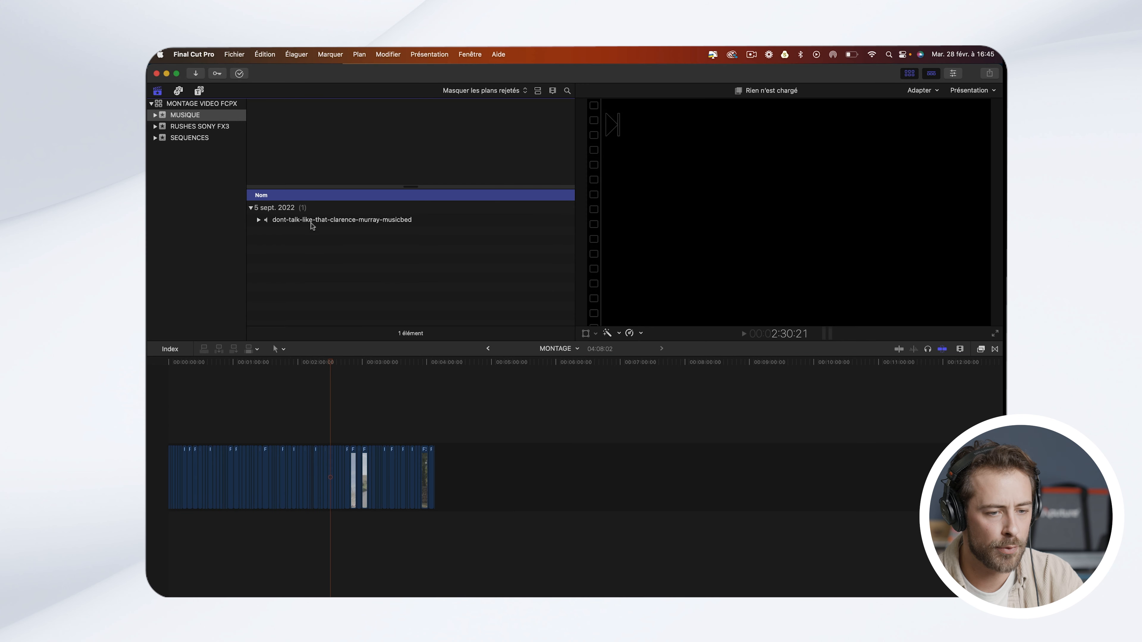
Step: Duplicate the MONTAGE project in the SEQUENCES event and rename the copy MUSIQUE
left_click(314, 220)
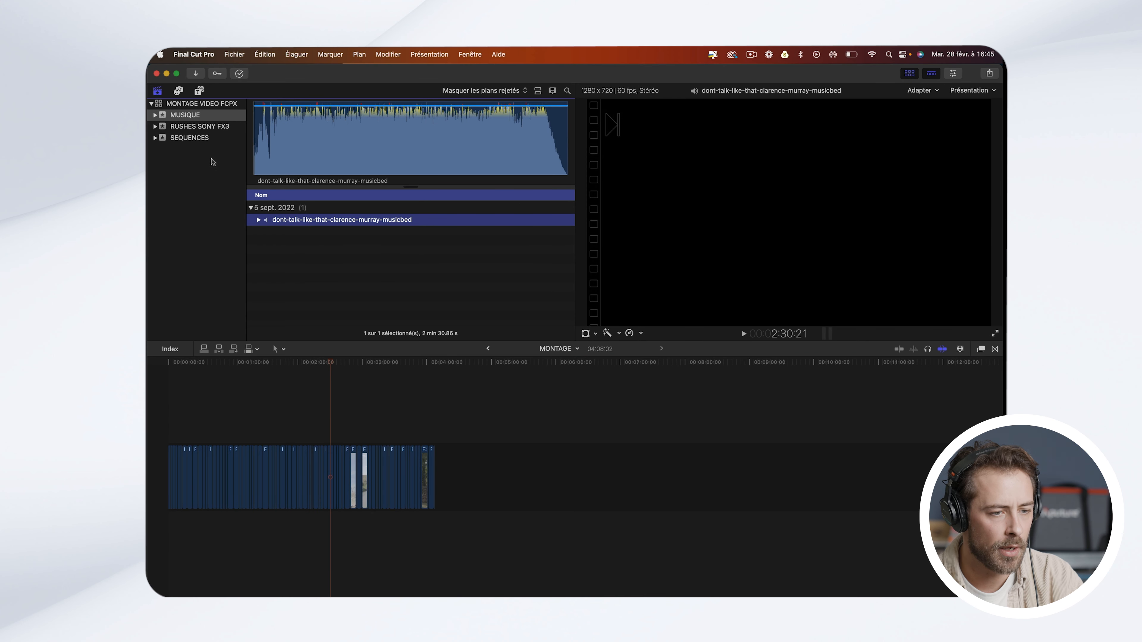
left_click(198, 140)
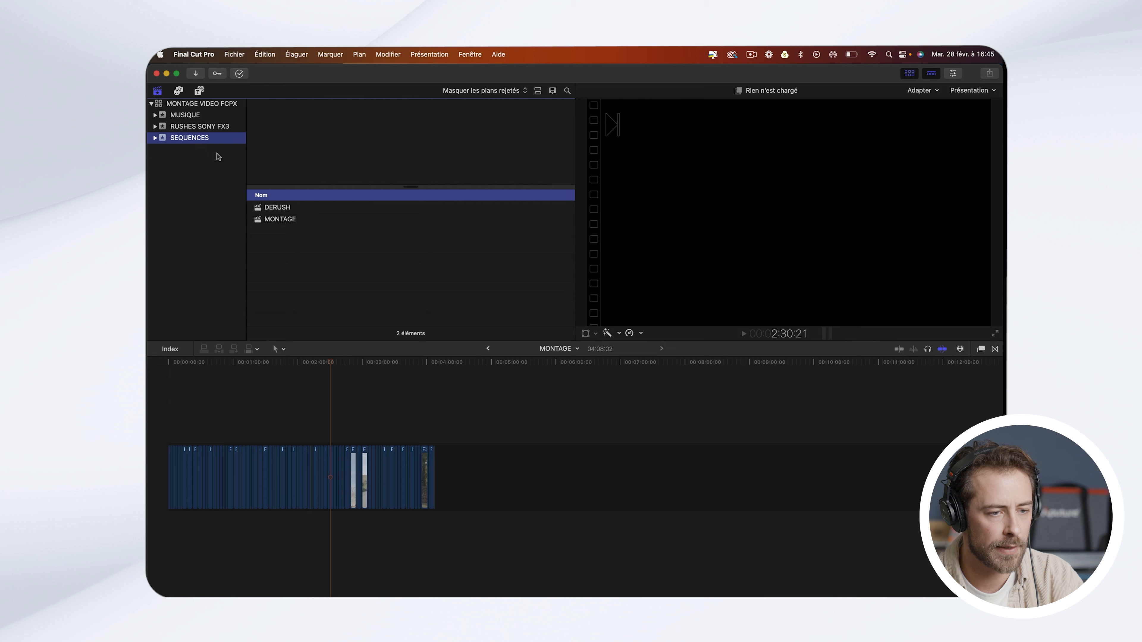
left_click(279, 220)
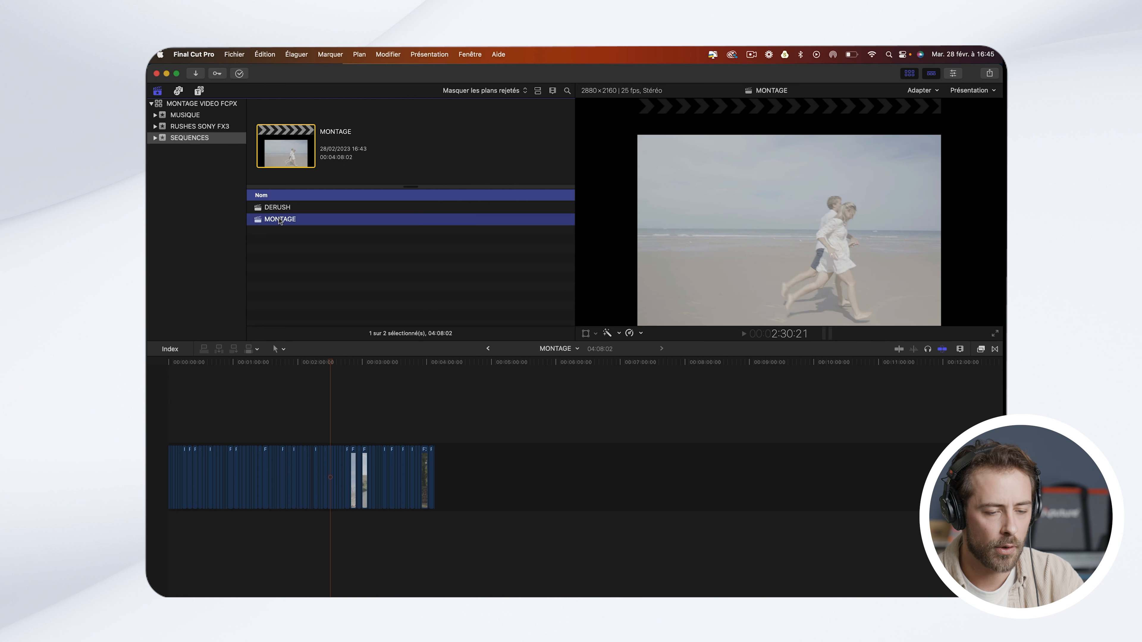
right_click(279, 220)
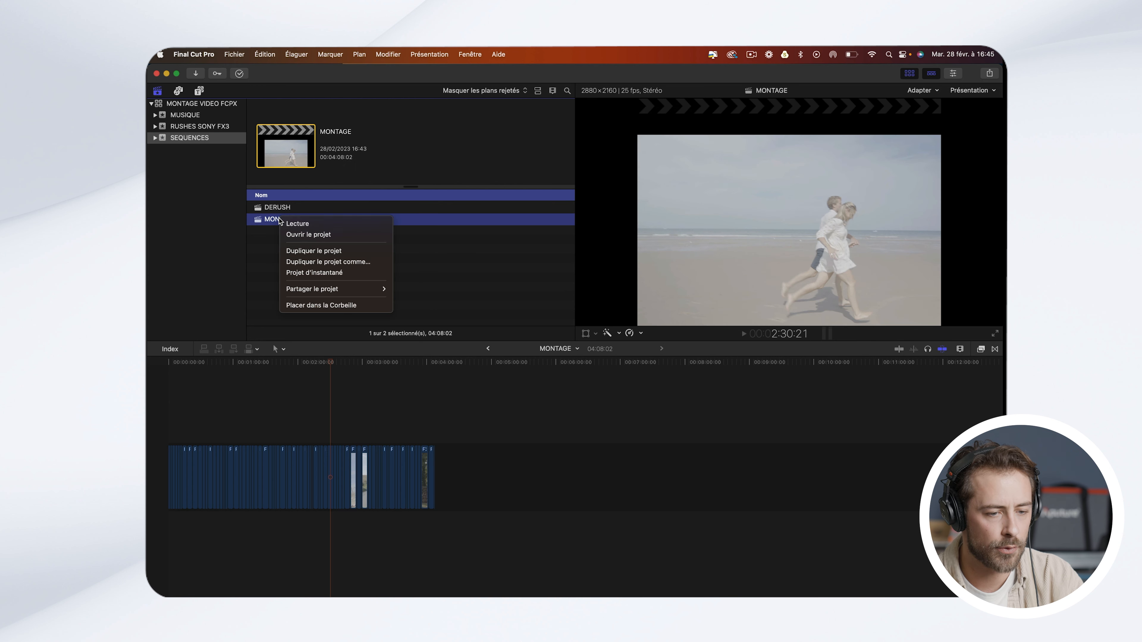
left_click(322, 255)
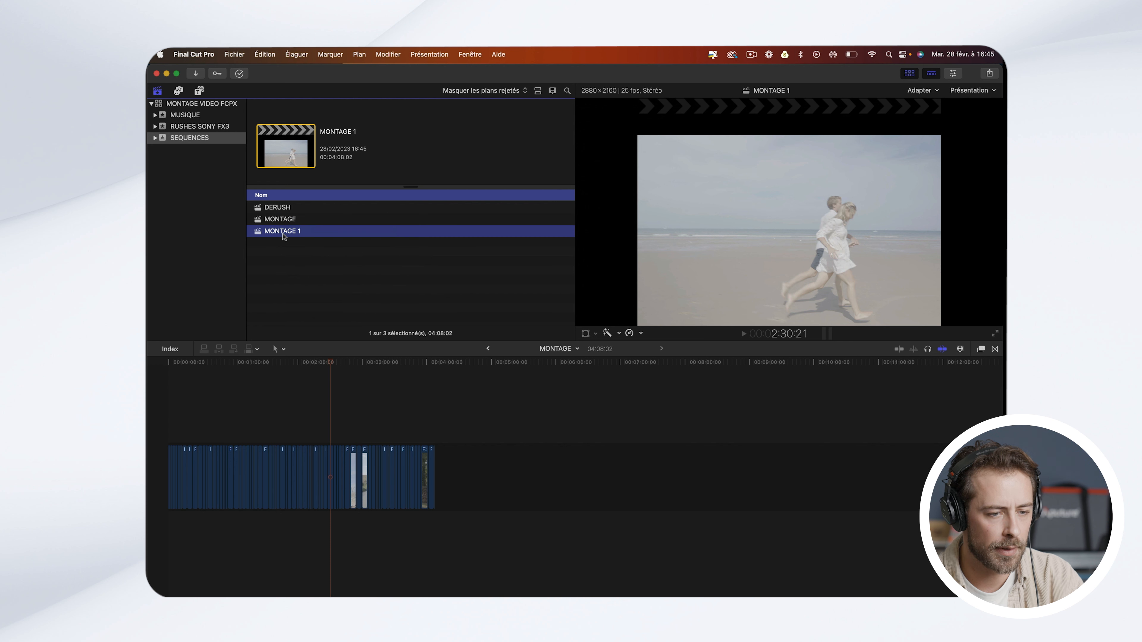
key("Return")
type("MUSIQUE")
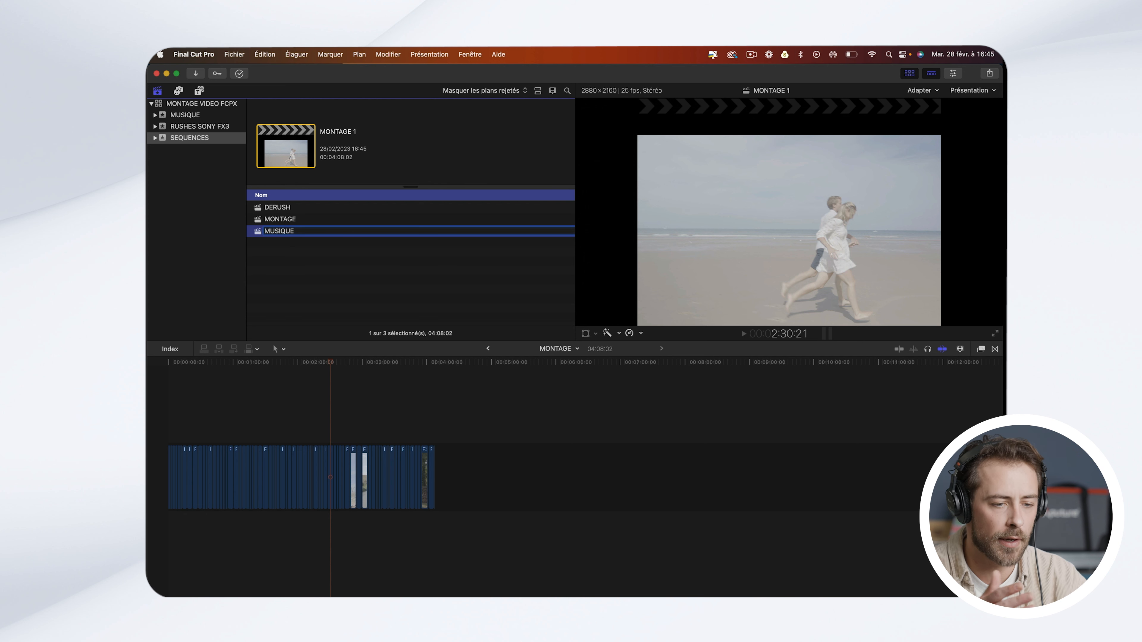
key("Return")
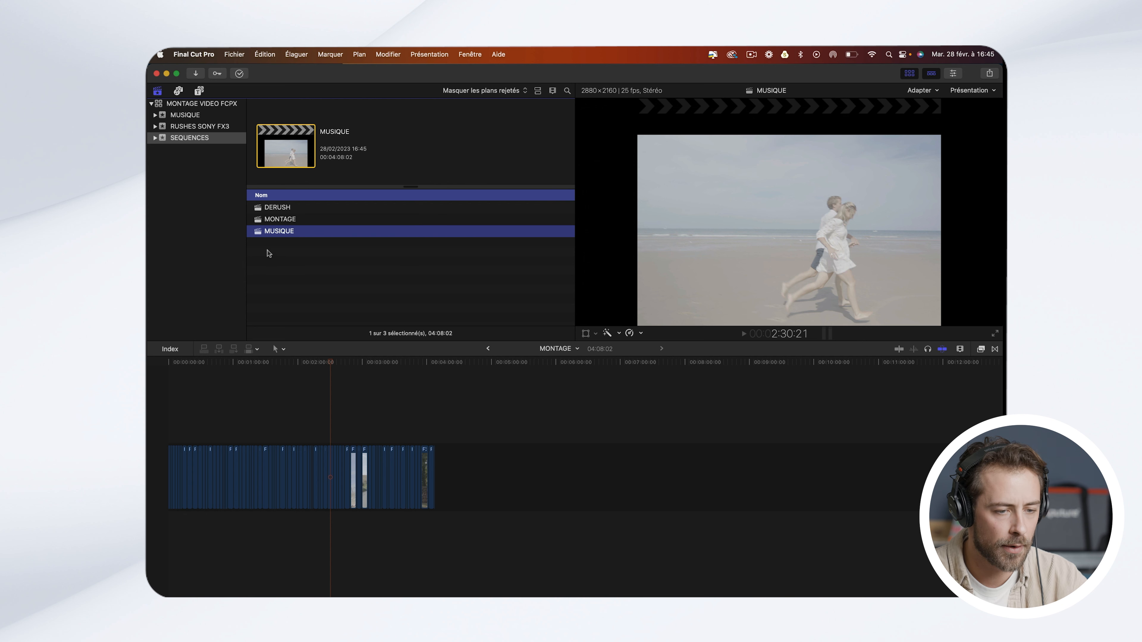
Step: Open the MUSIQUE project and delete all its clips from the timeline
double_click(279, 231)
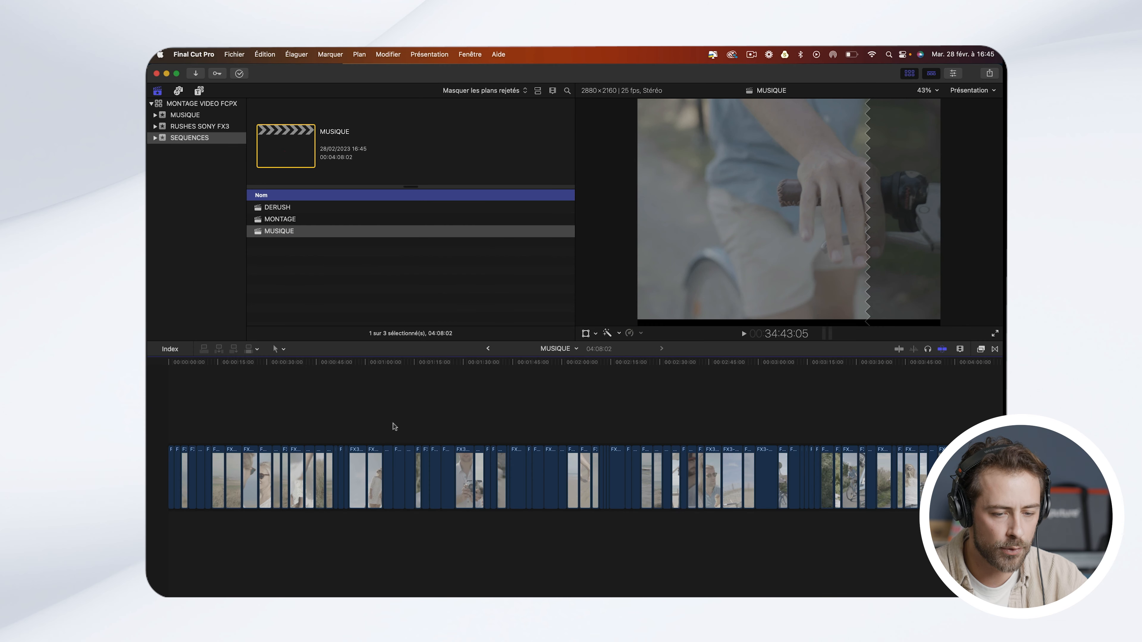
key("shift+z")
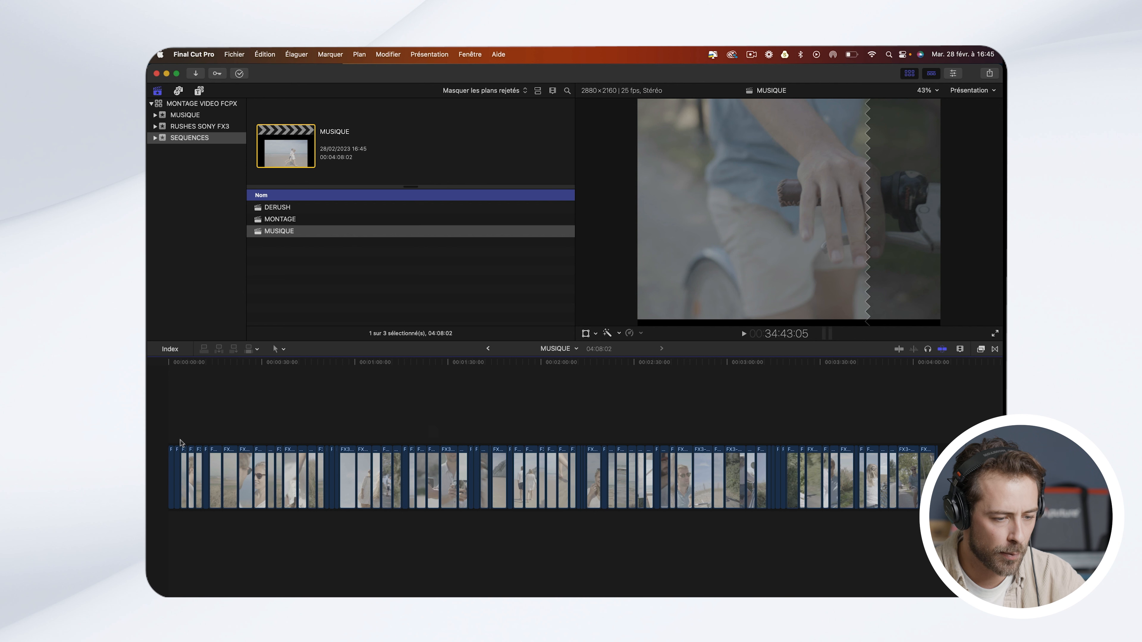
left_click(199, 483)
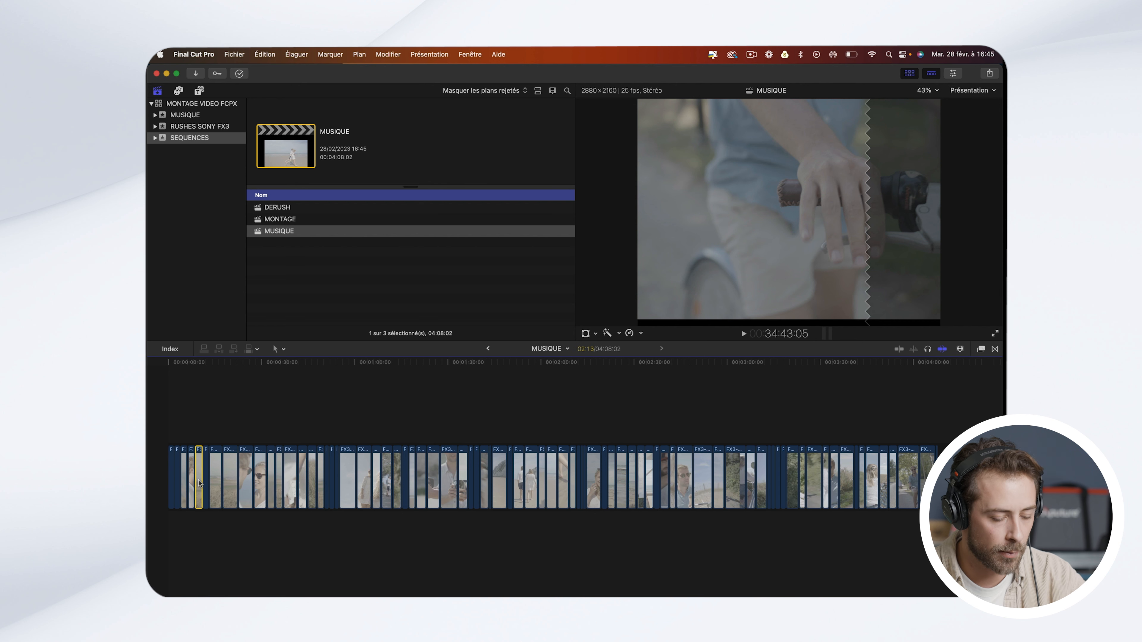
key("super+a")
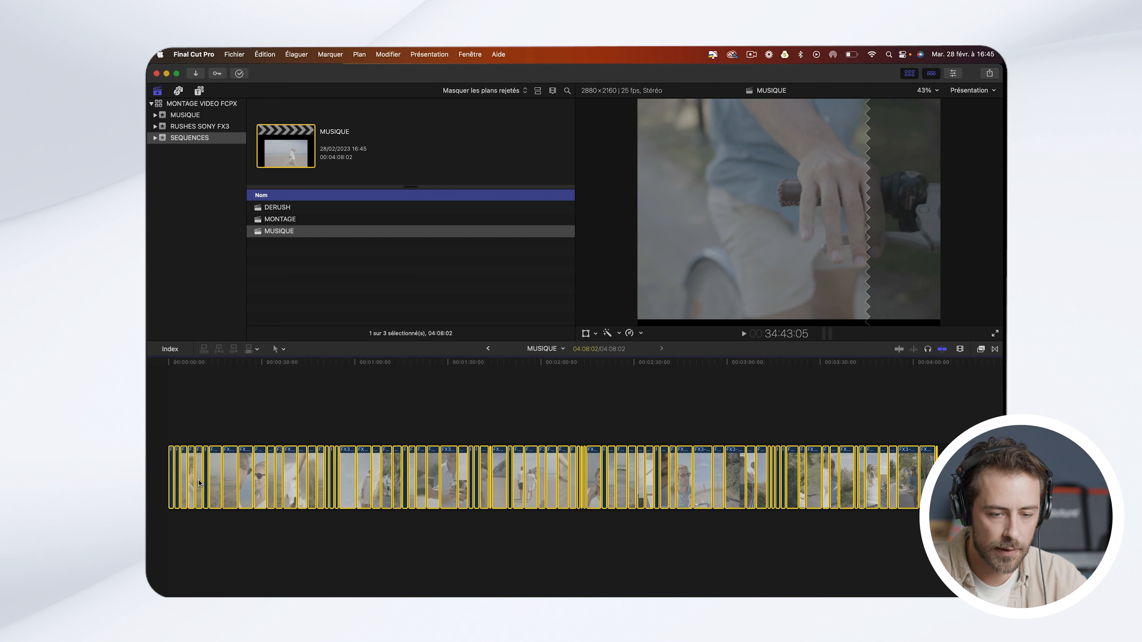
key("Delete")
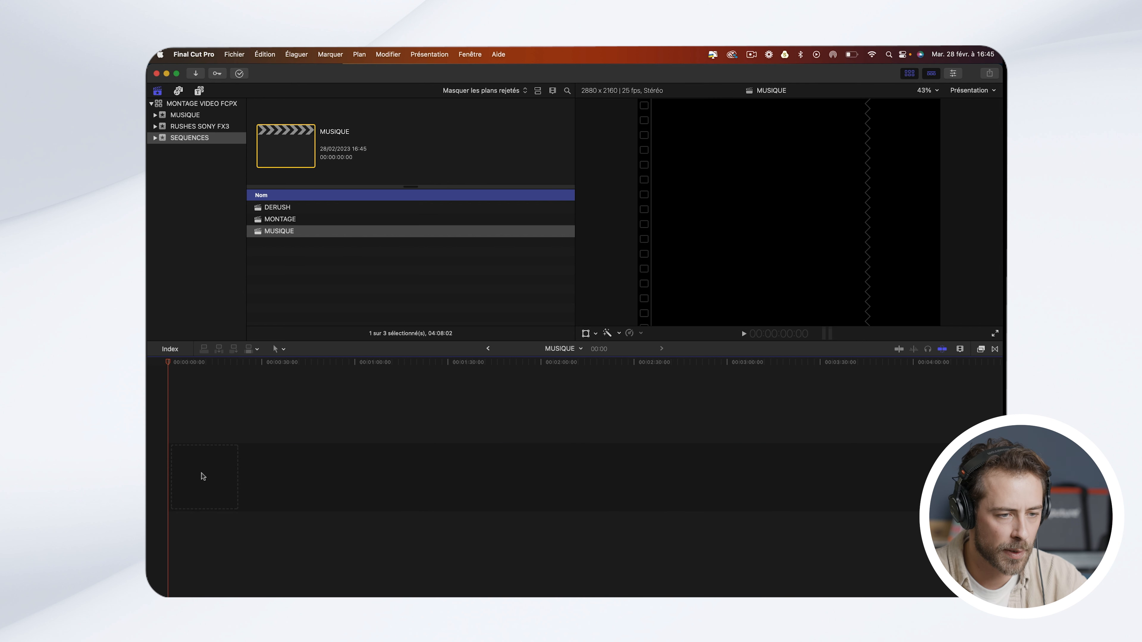
Step: Add the dont-talk-like-that track from the MUSIQUE event to the start of the empty timeline
left_click(198, 127)
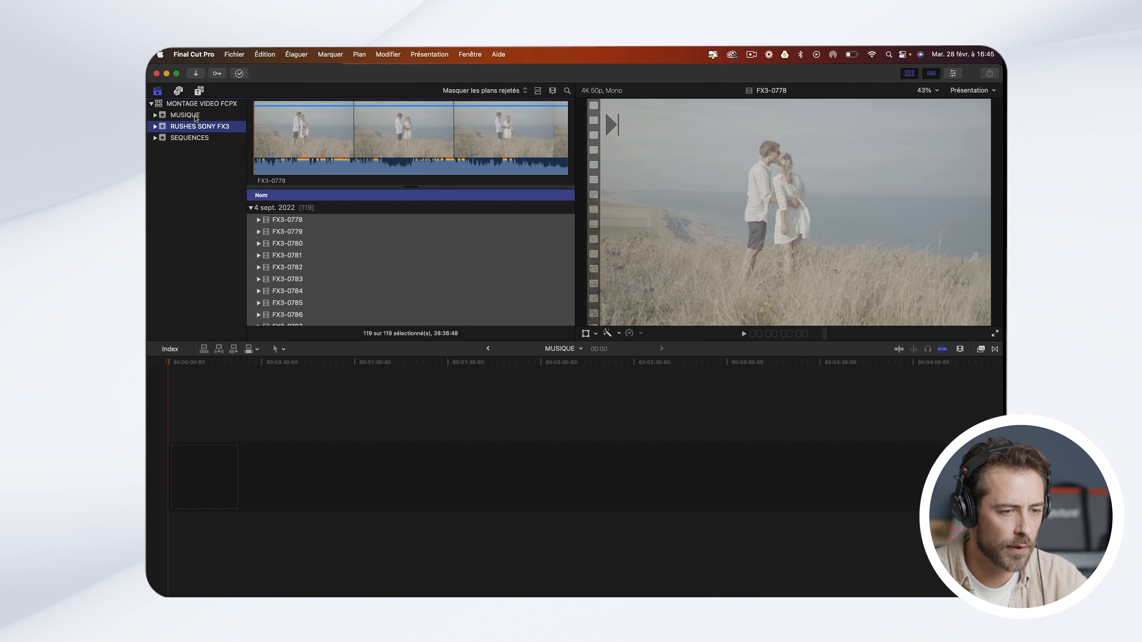
left_click(192, 116)
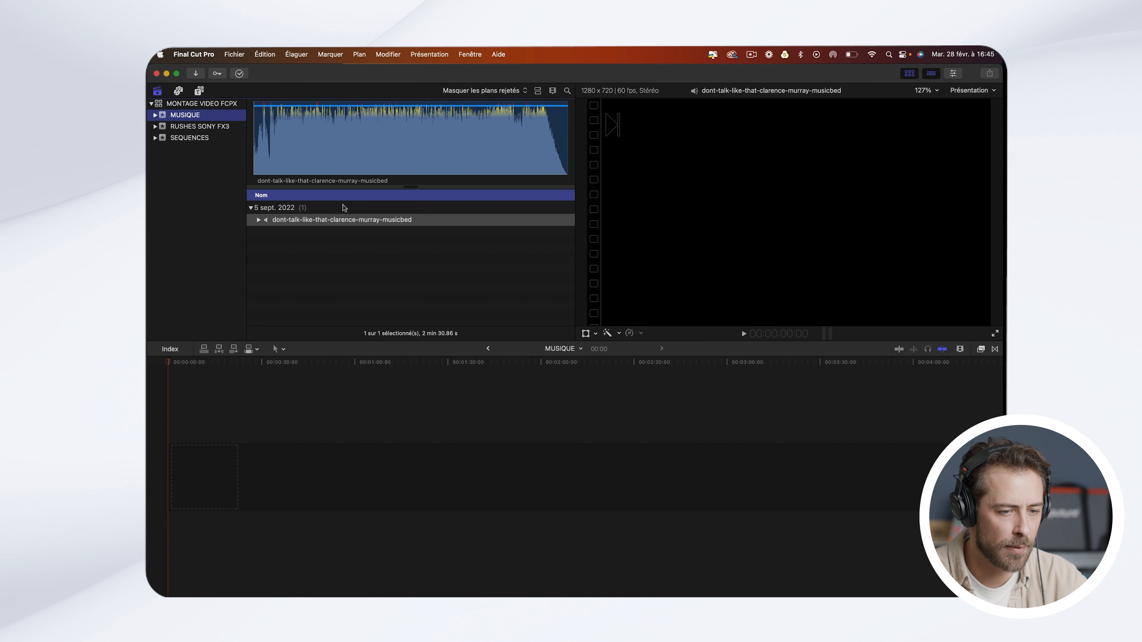
left_click_drag(327, 223, 186, 457)
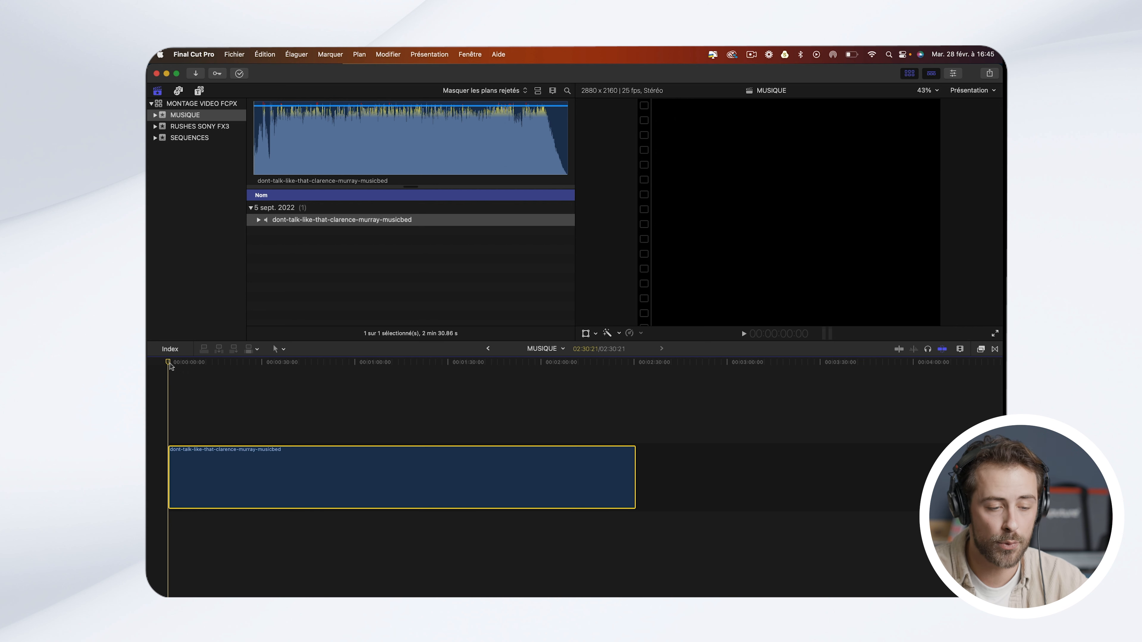
Step: Scrub the playhead to the end of the song, play it from the beginning and lower the system volume
left_click_drag(170, 365, 642, 367)
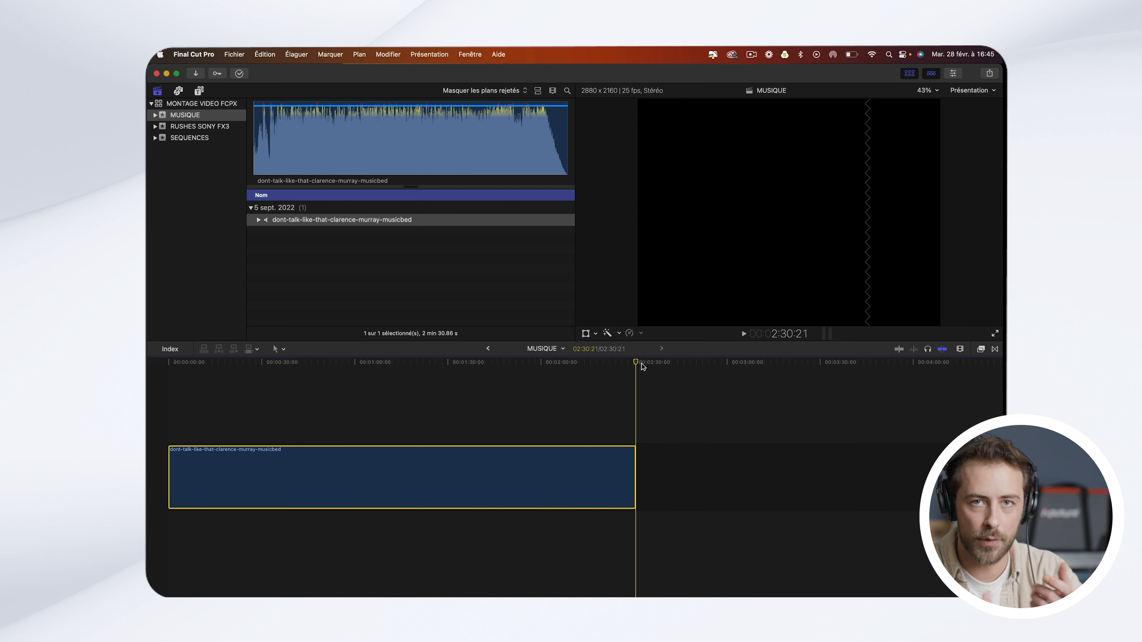
left_click(634, 369)
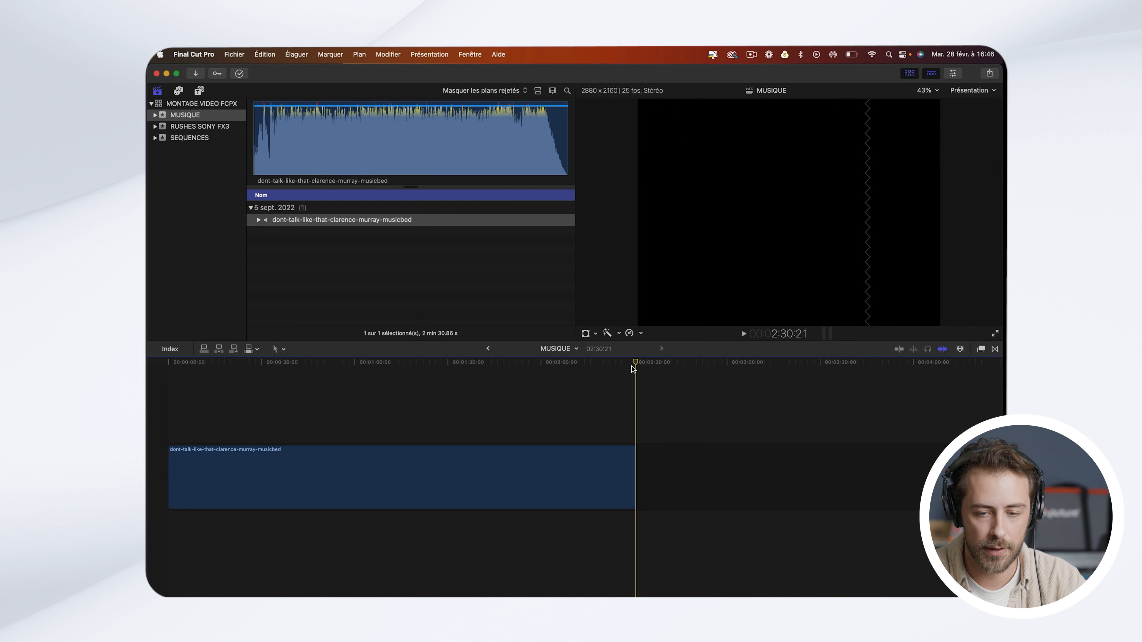
left_click(169, 370)
key("space")
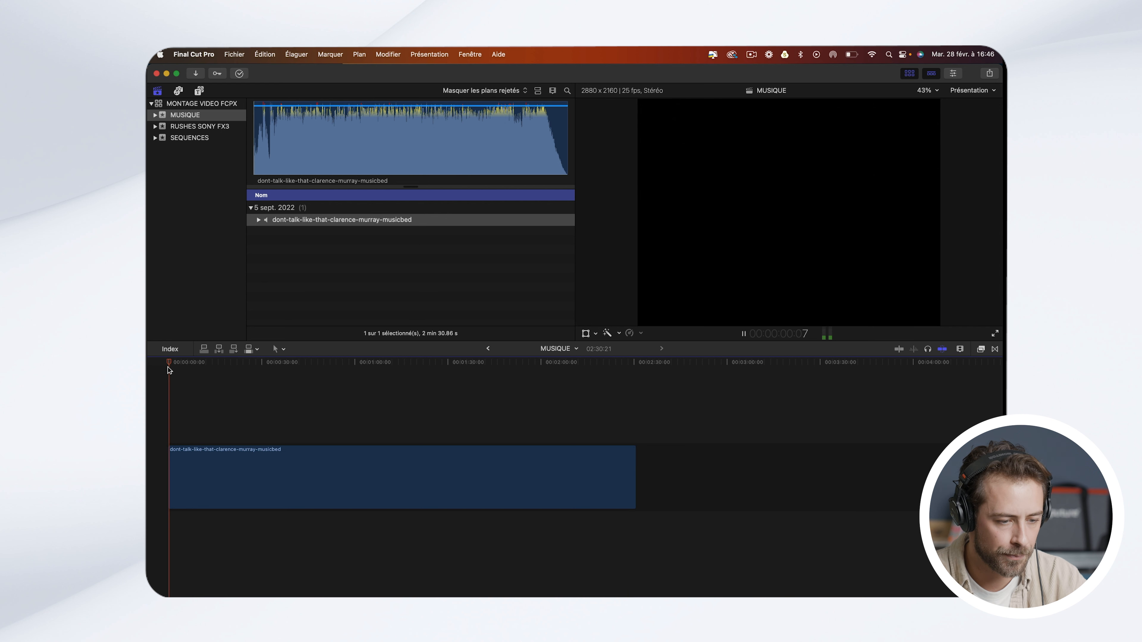
key("XF86AudioLowerVolume")
key("XF86AudioLowerVolume")
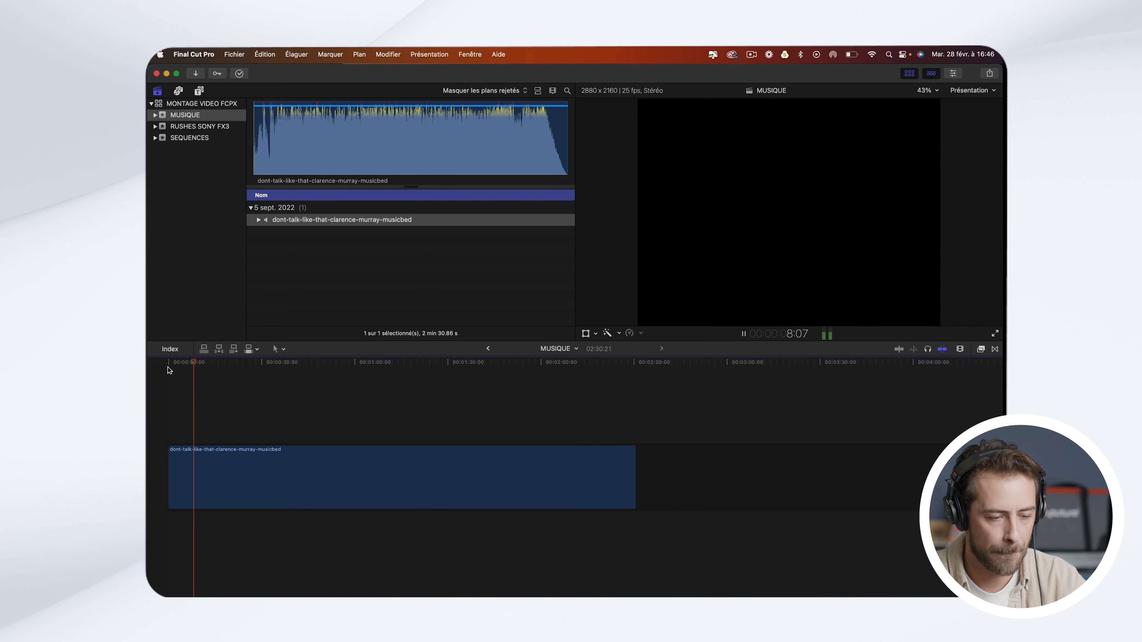
Step: Set the timeline clip appearance to show only audio waveforms for the dont-talk-like-that song
left_click(167, 370)
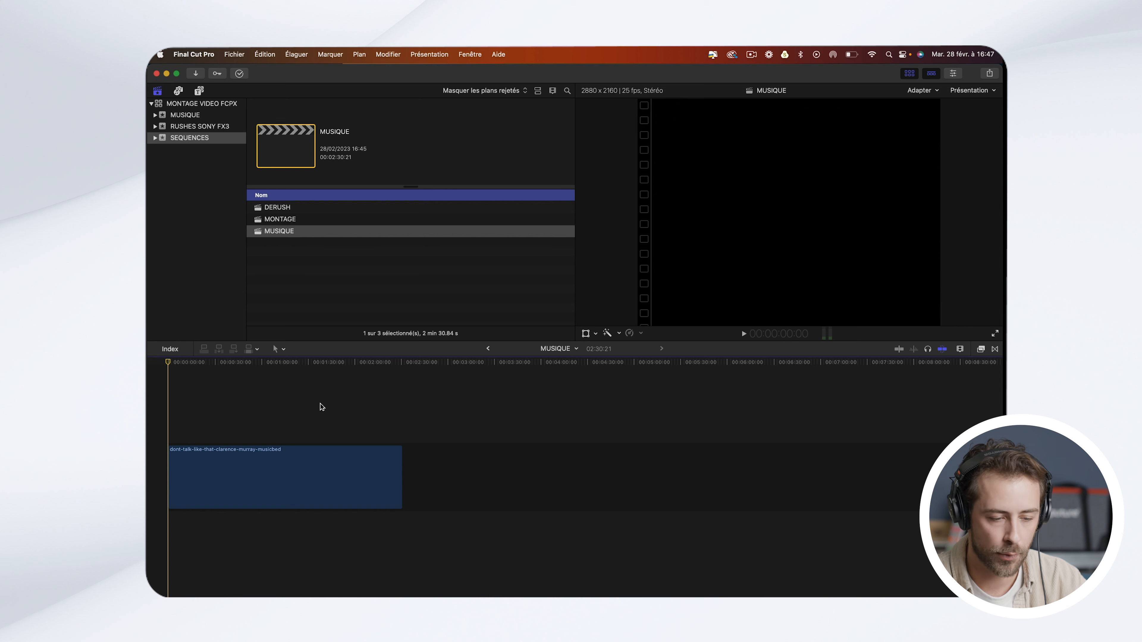
key("super+equal")
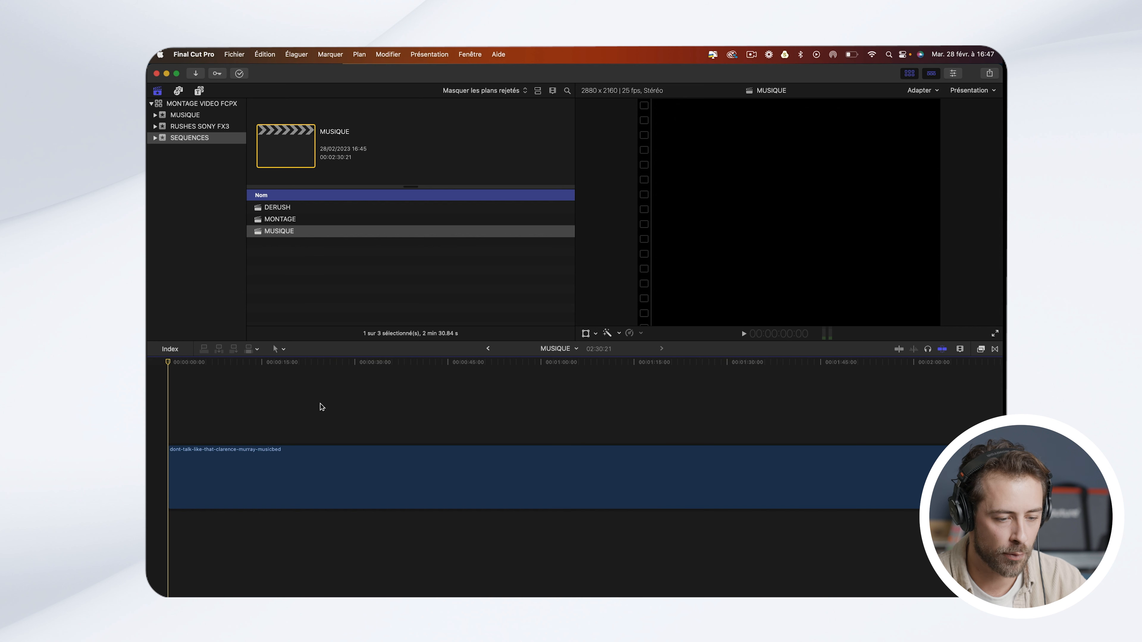
left_click(289, 471)
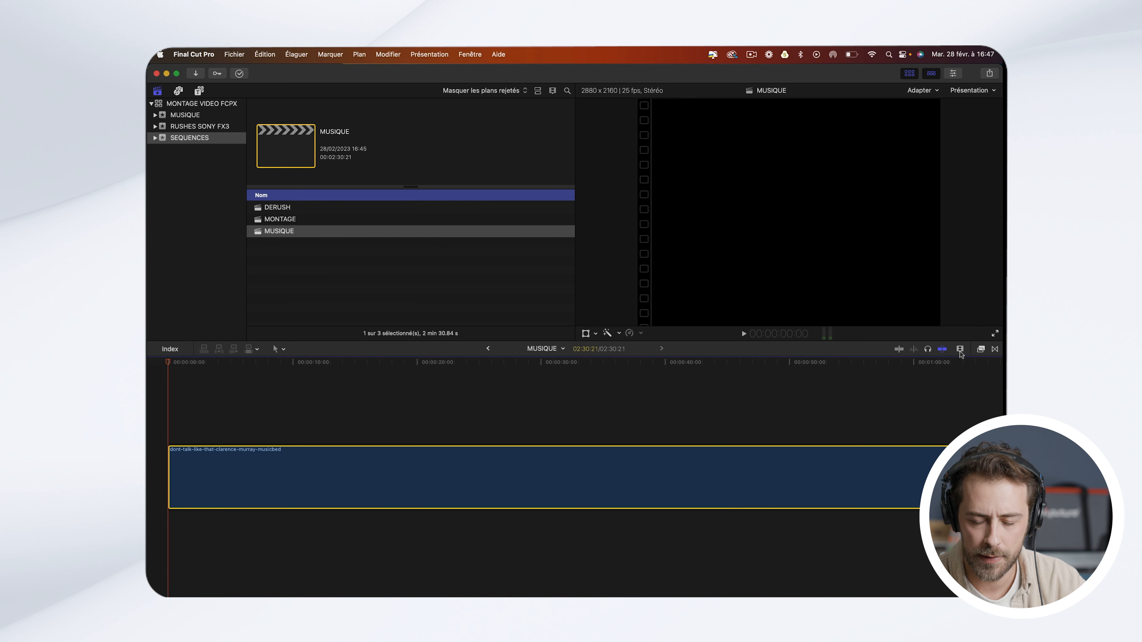
left_click(960, 350)
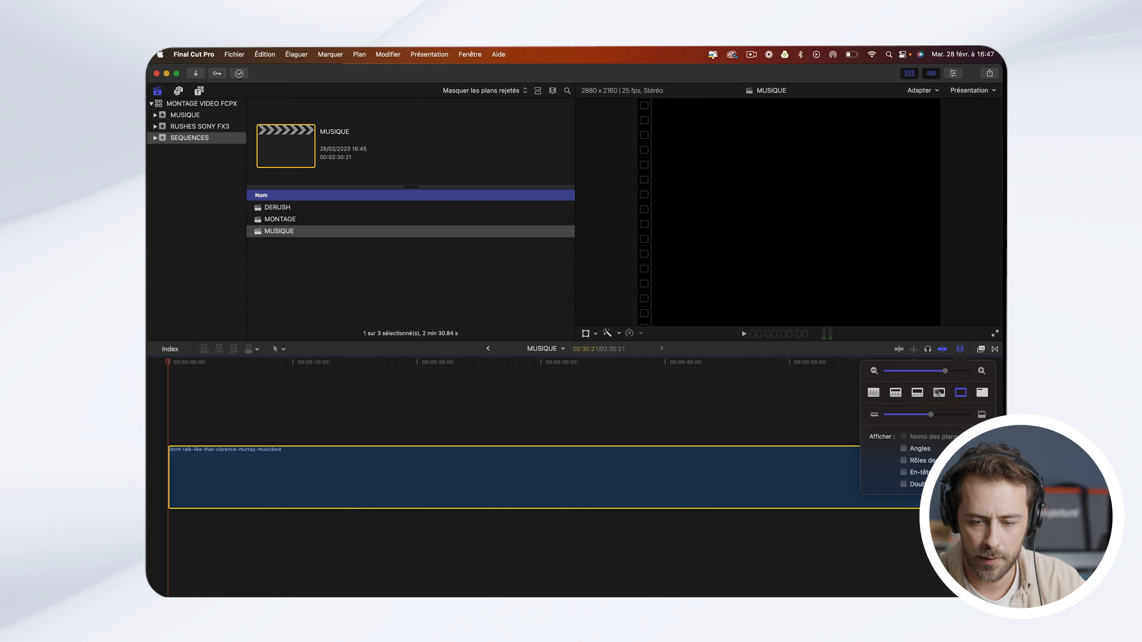
left_click(874, 393)
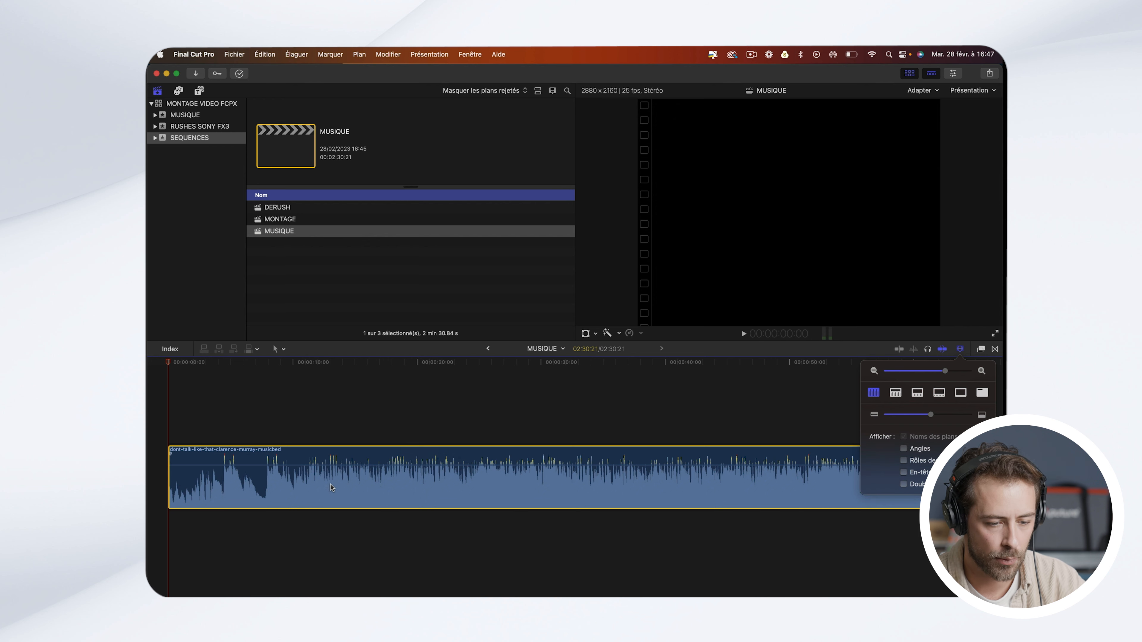
left_click(821, 427)
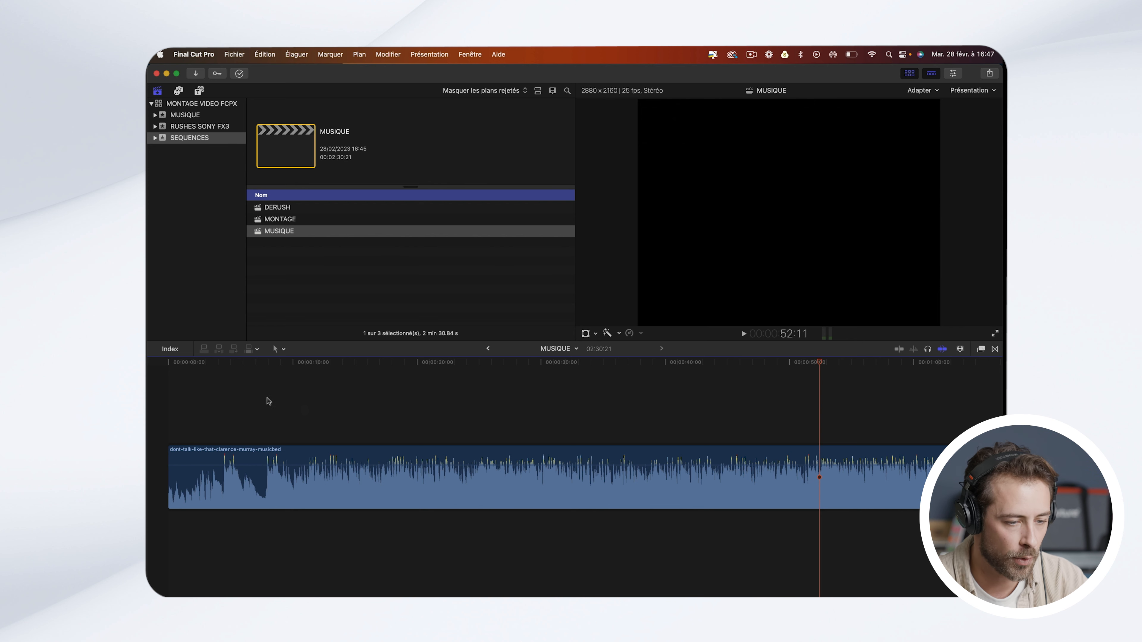
Step: Play the song's opening repeatedly from the start to find where the first musical phrase ends
left_click(164, 371)
key("space")
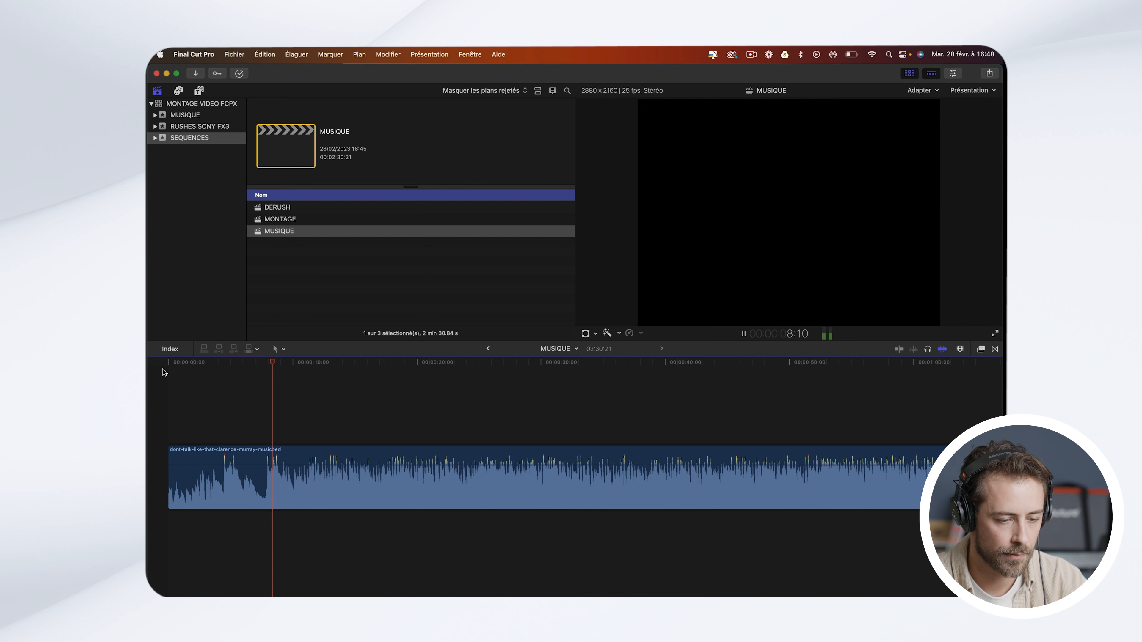
key("space")
left_click(165, 370)
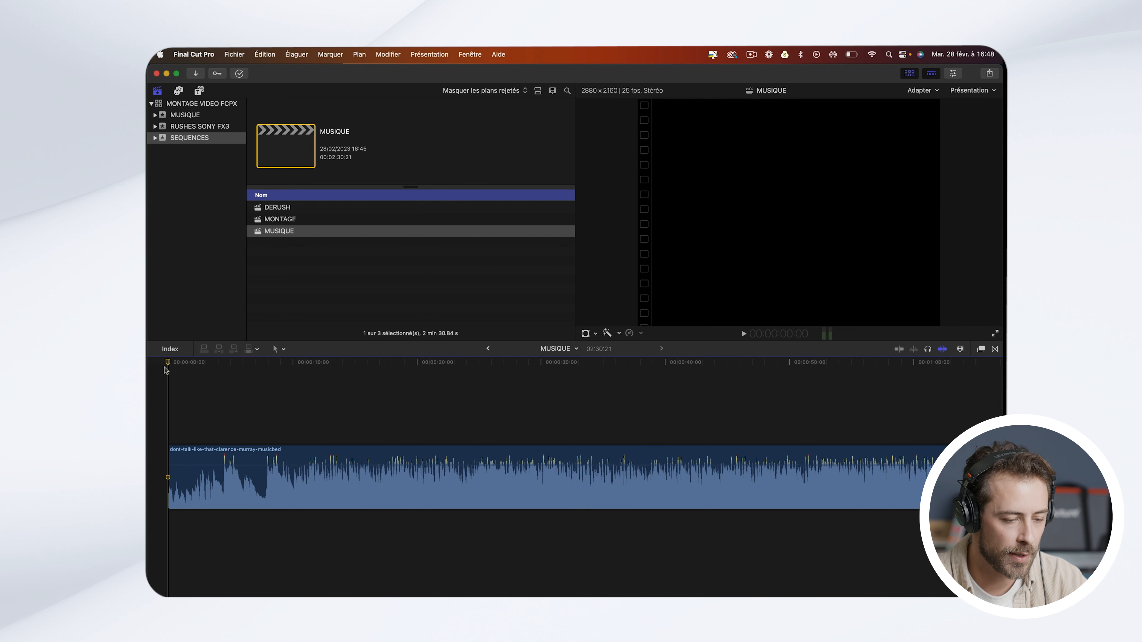
key("space")
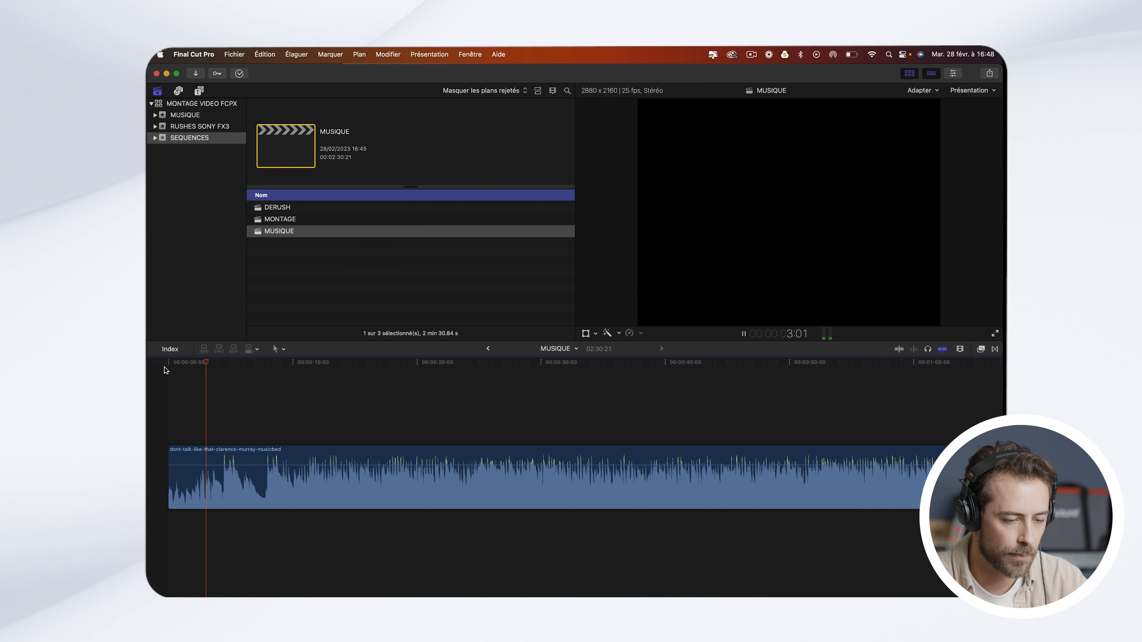
left_click(197, 367)
key("space")
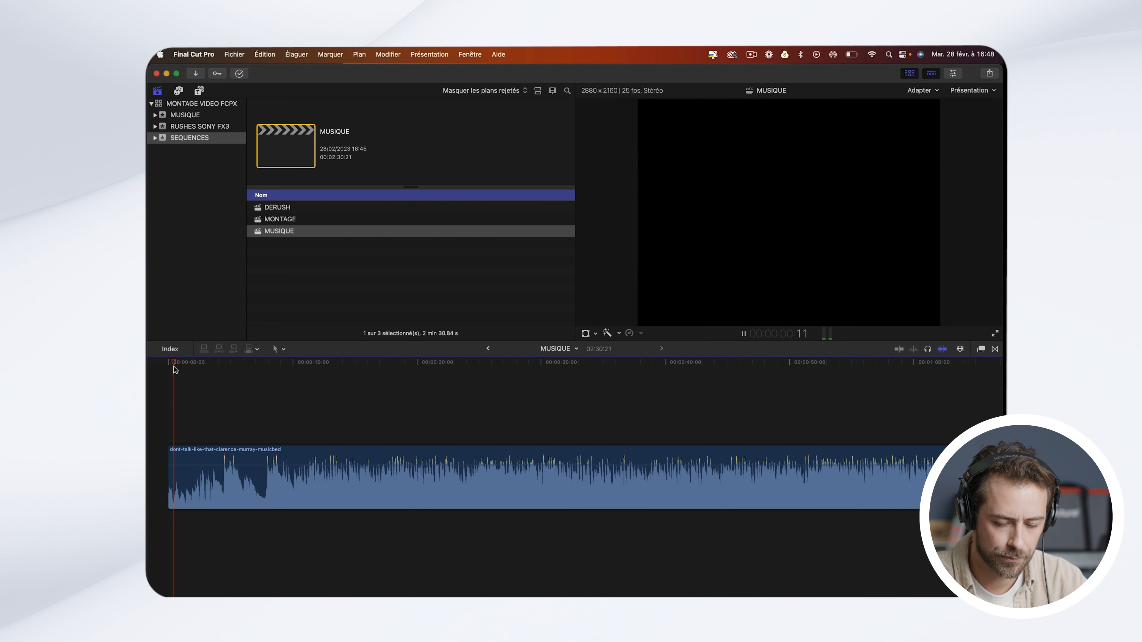
Step: Replay the intro at a closer timeline scale and cut the song with the Blade tool at 2:05
key("super+equal")
key("space")
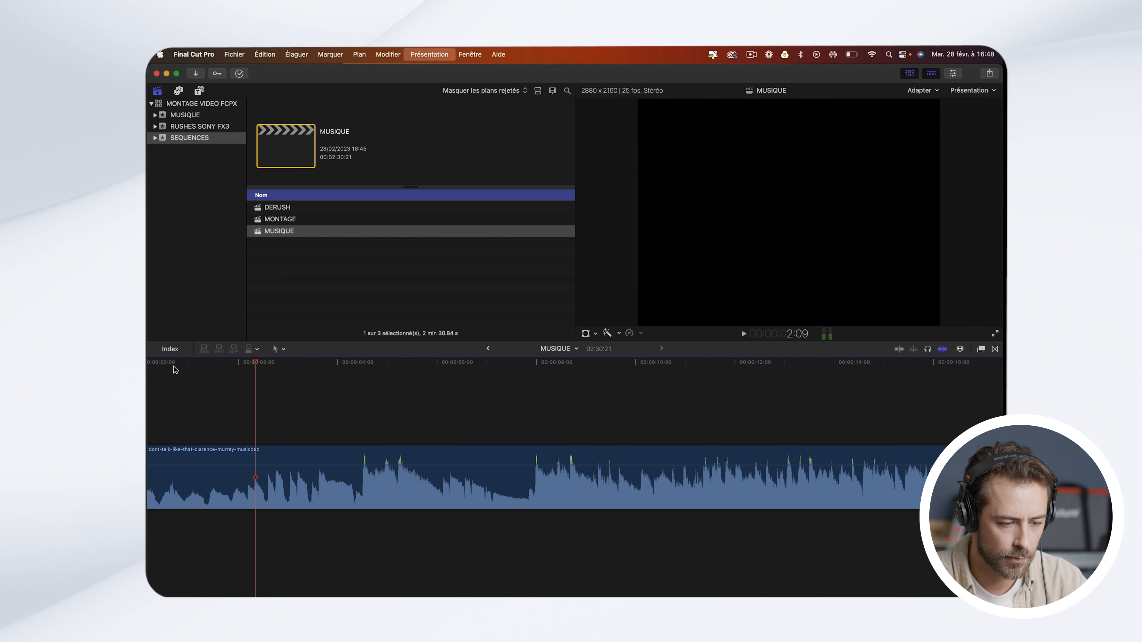
key("space")
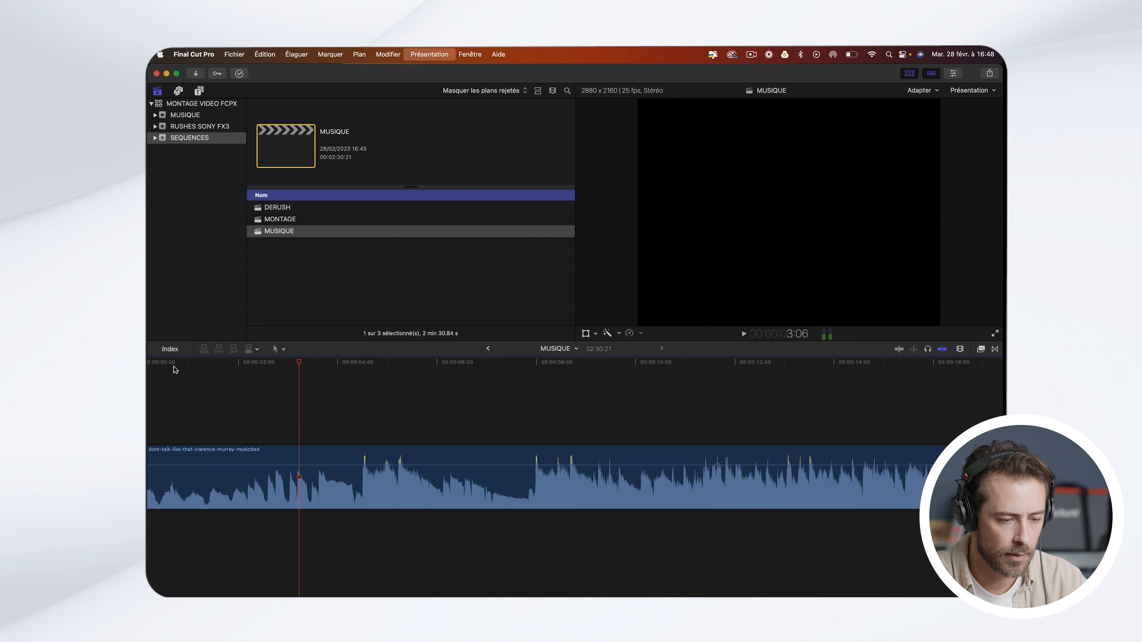
left_click(182, 370)
key("space")
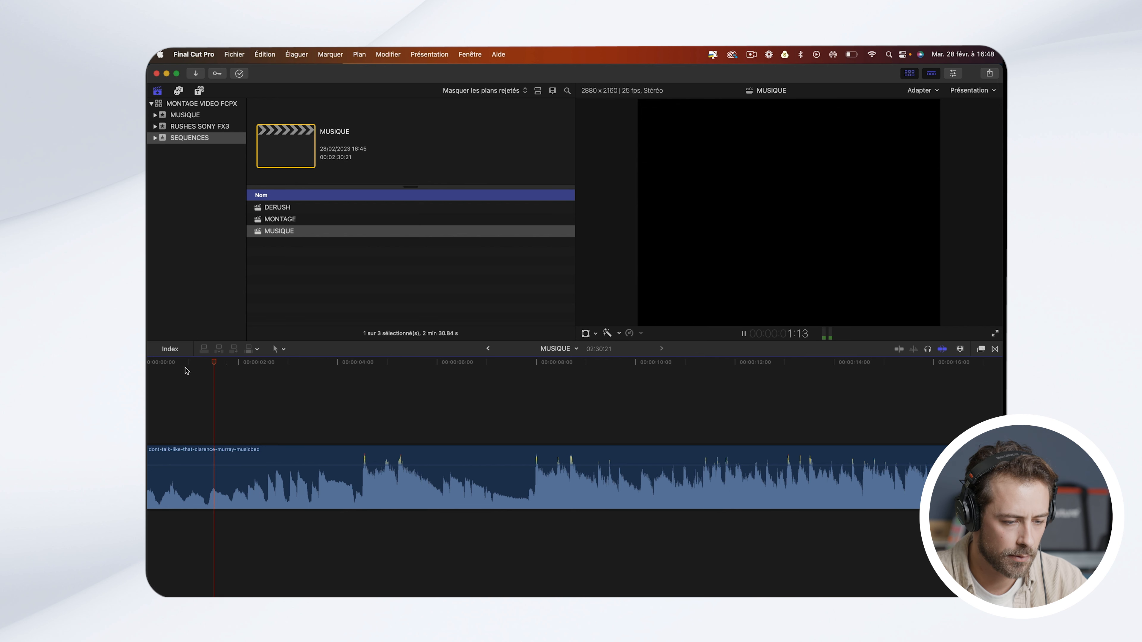
key("space")
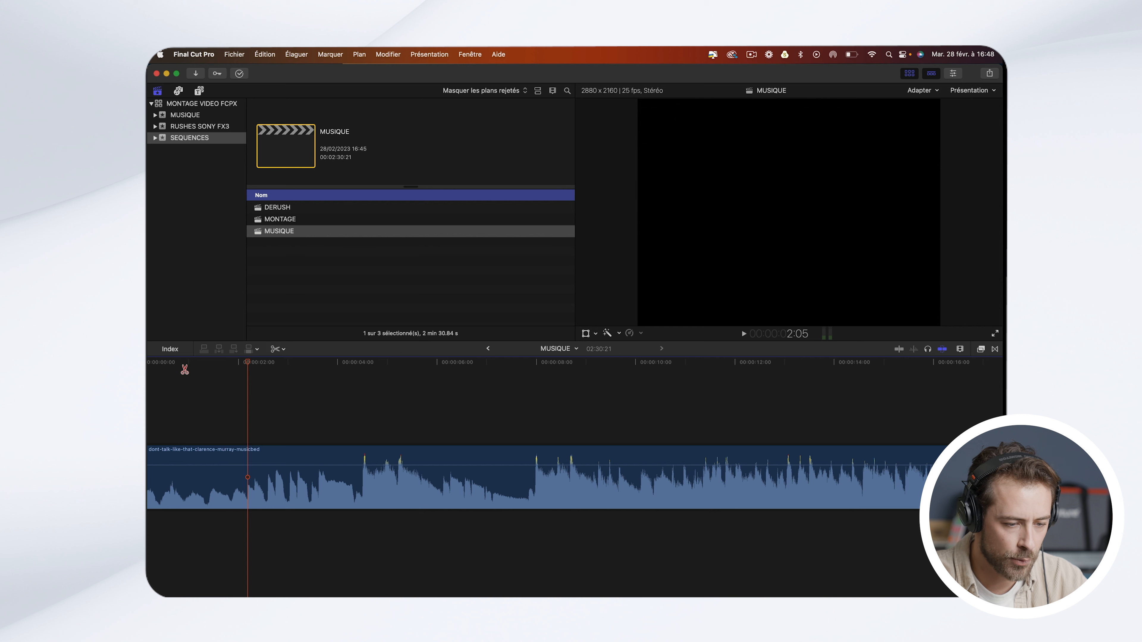
left_click(248, 483)
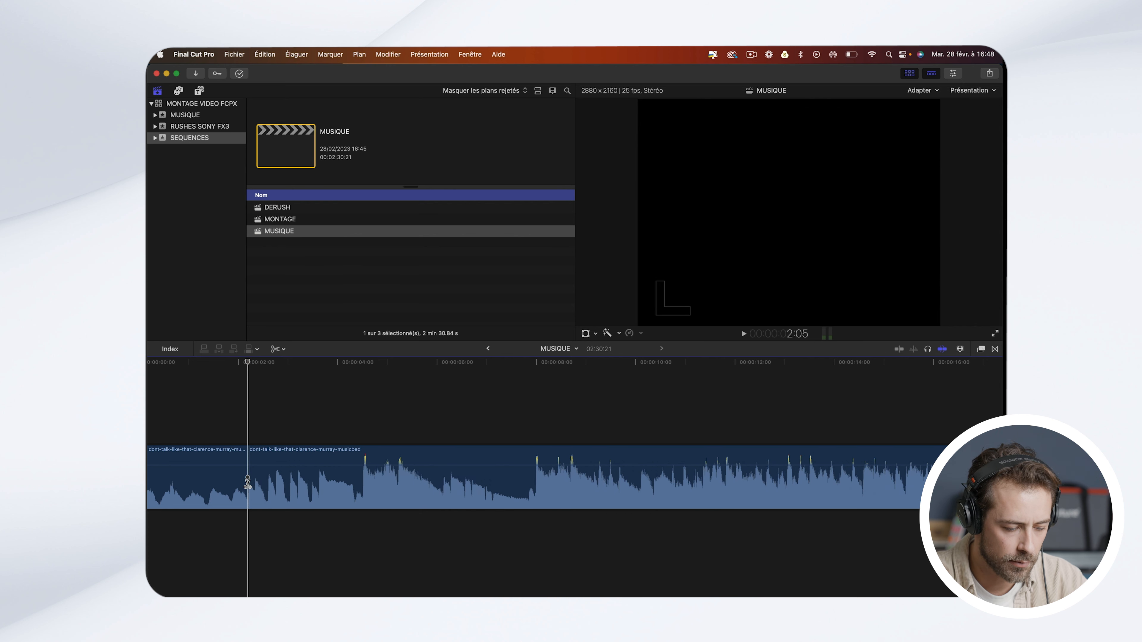
Step: Listen on from the first cut and split the song again just before the loud hit after the 4-second mark
key("space")
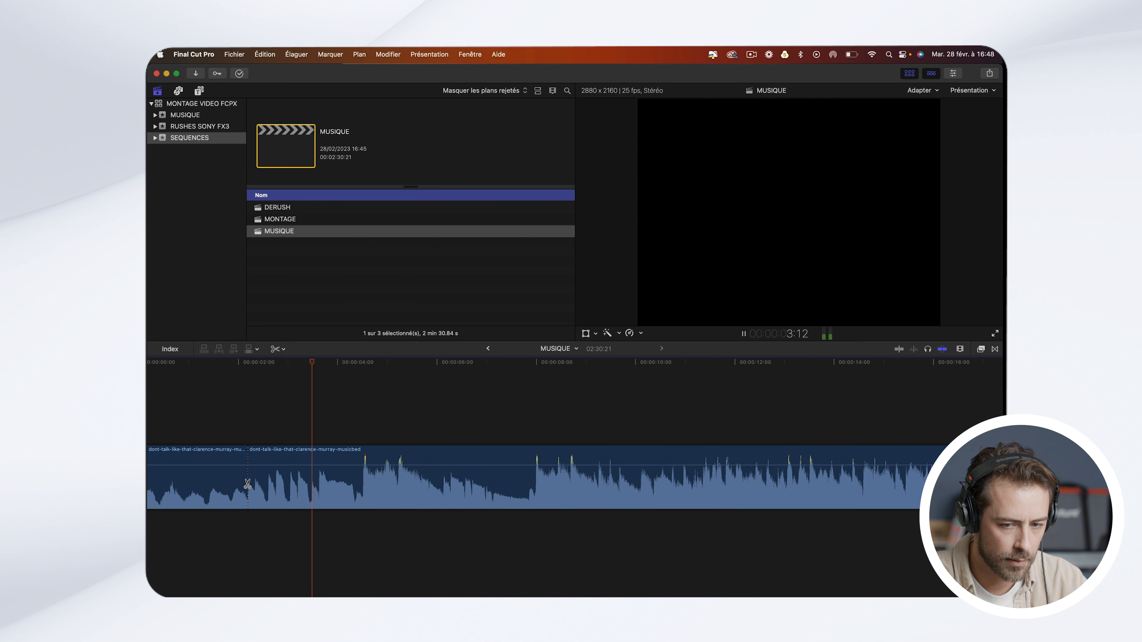
key("space")
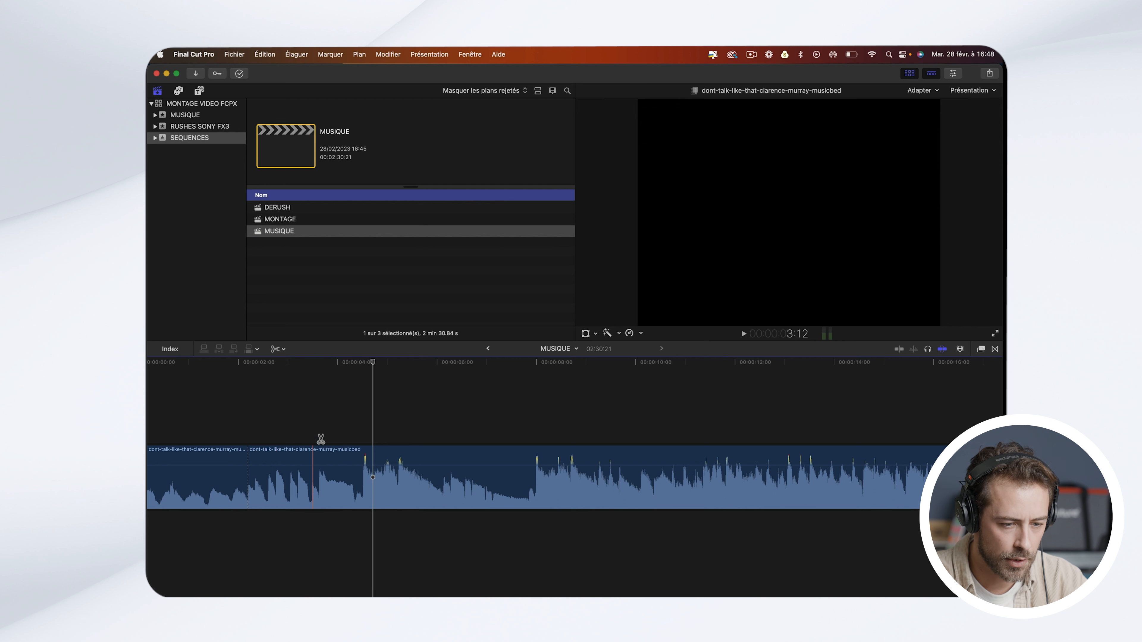
left_click(332, 368)
key("space")
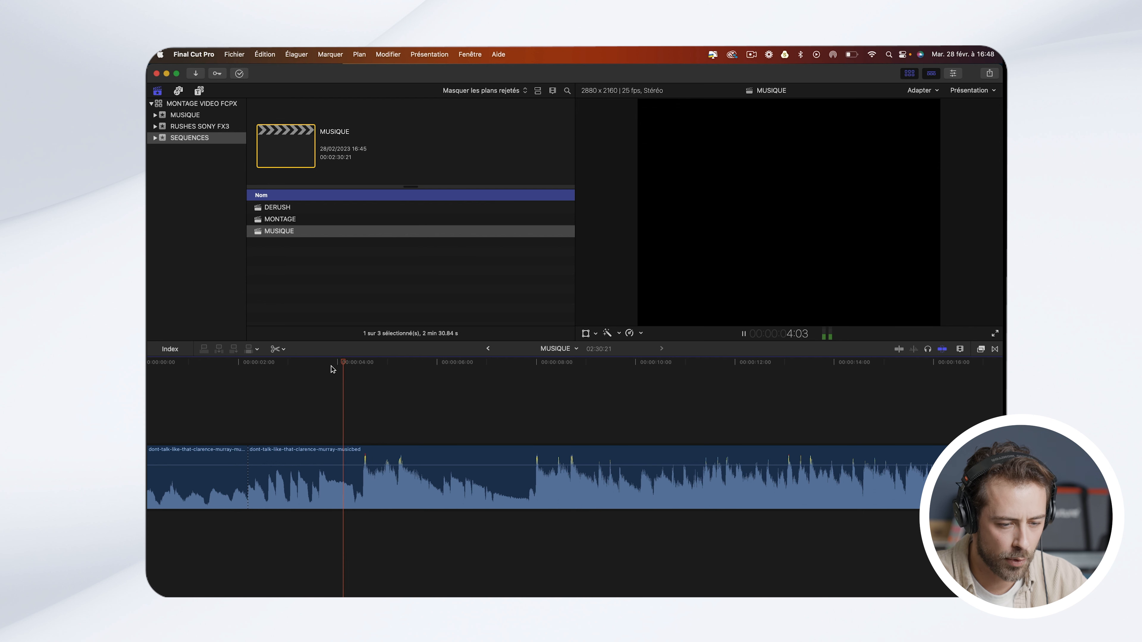
key("space")
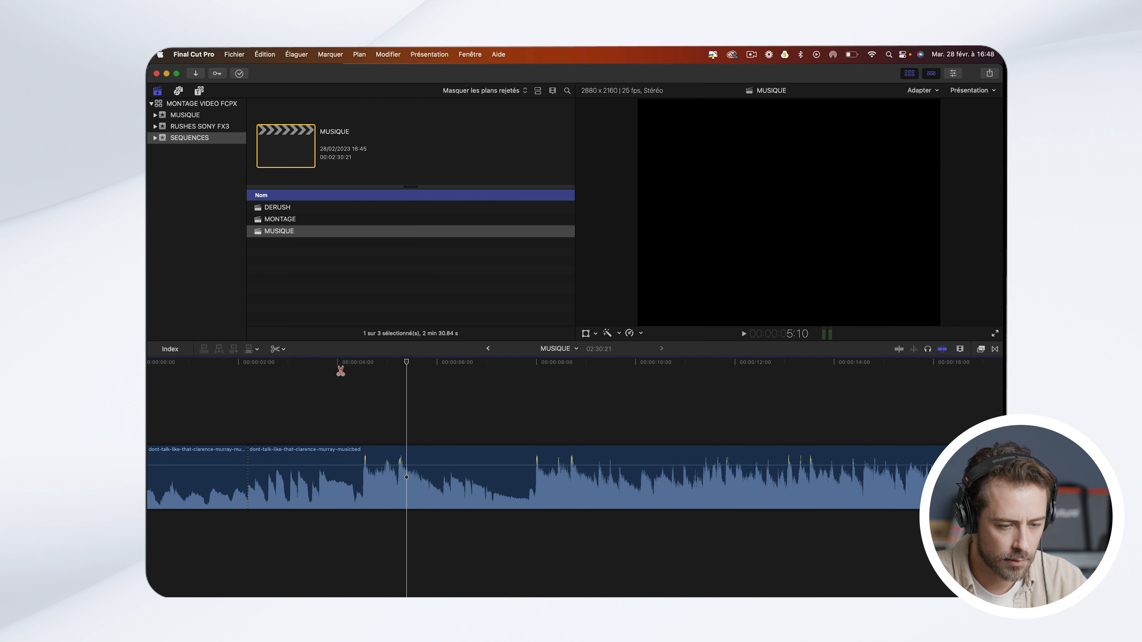
left_click(356, 468)
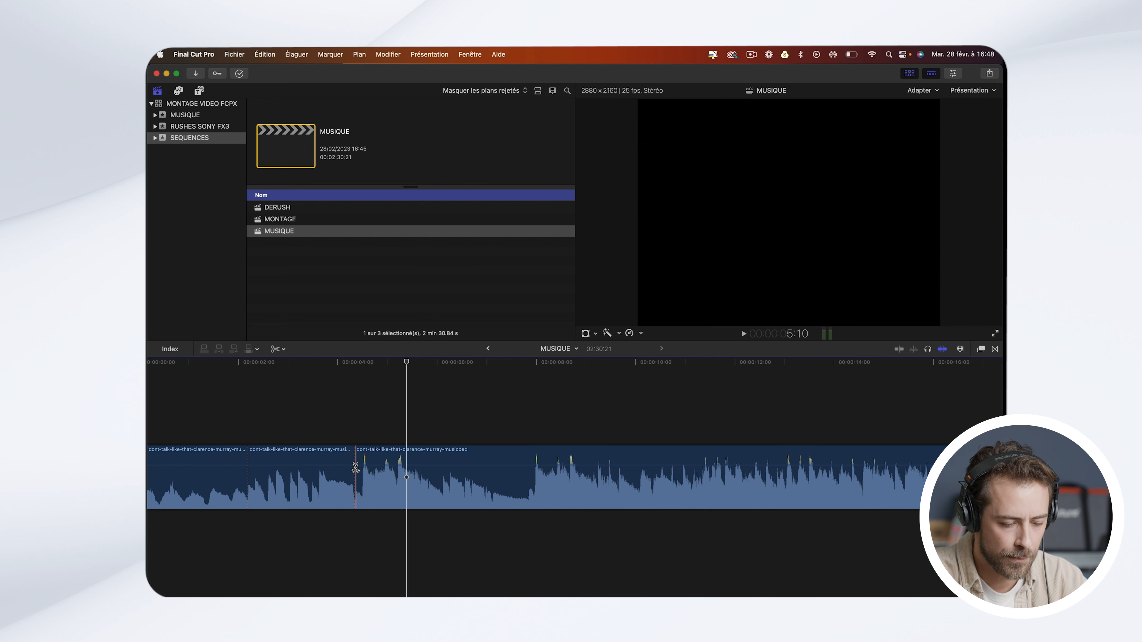
Step: Play the short middle segment between the two cuts to check the part being isolated
key("a")
left_click(300, 491)
scroll(324, 490, "left", 2)
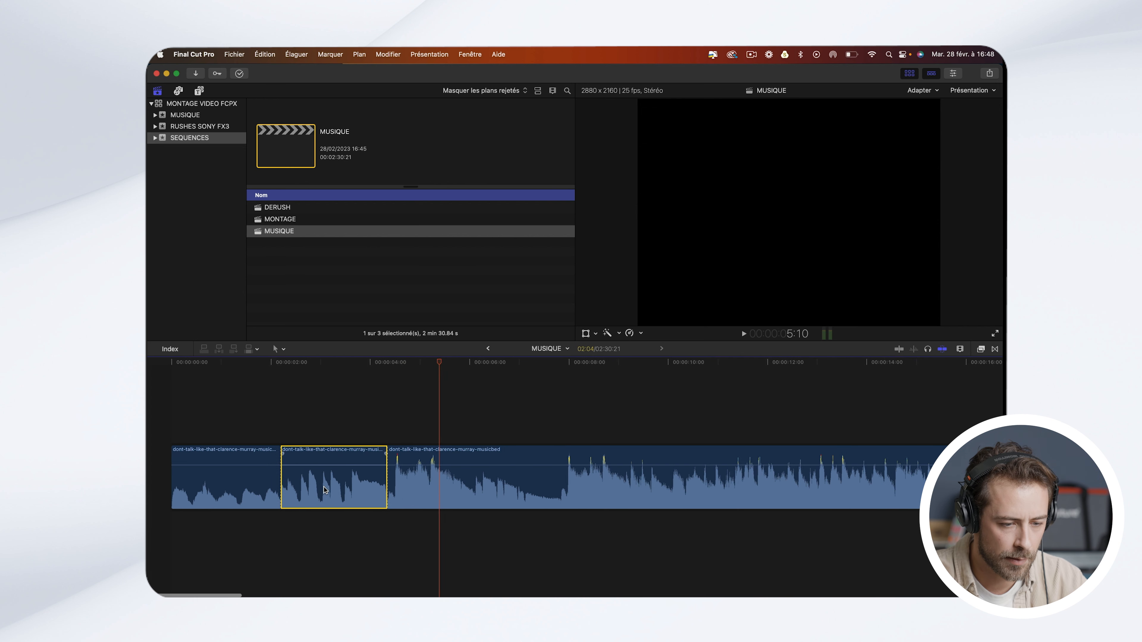
left_click(277, 370)
key("space")
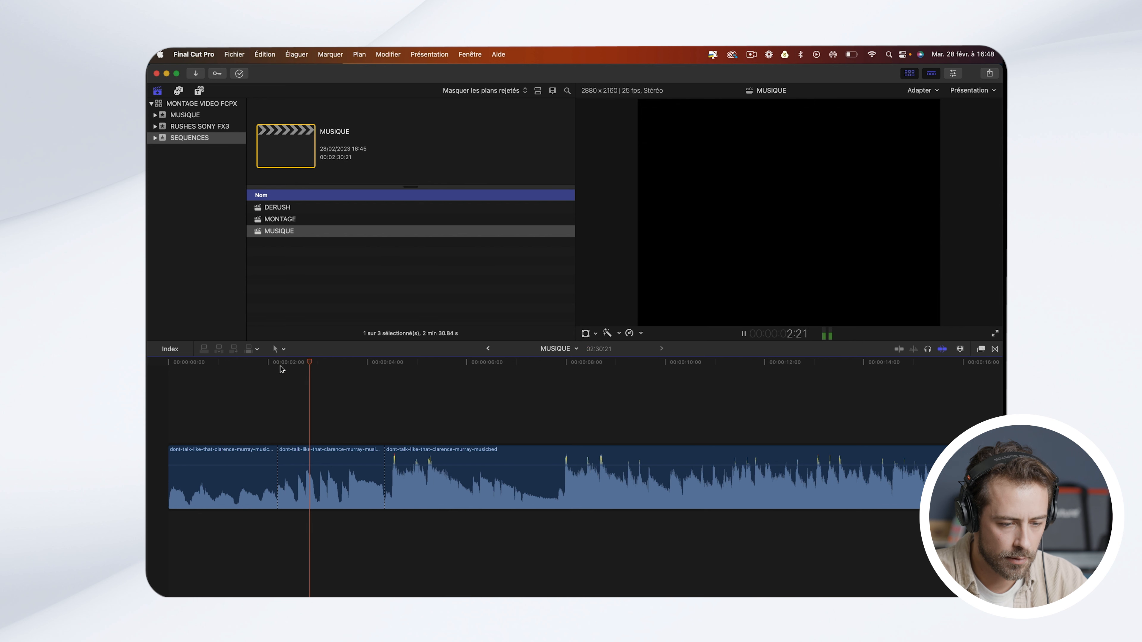
key("space")
Step: Delete the middle song segment so that the remaining two parts join at 2:05
left_click(325, 487)
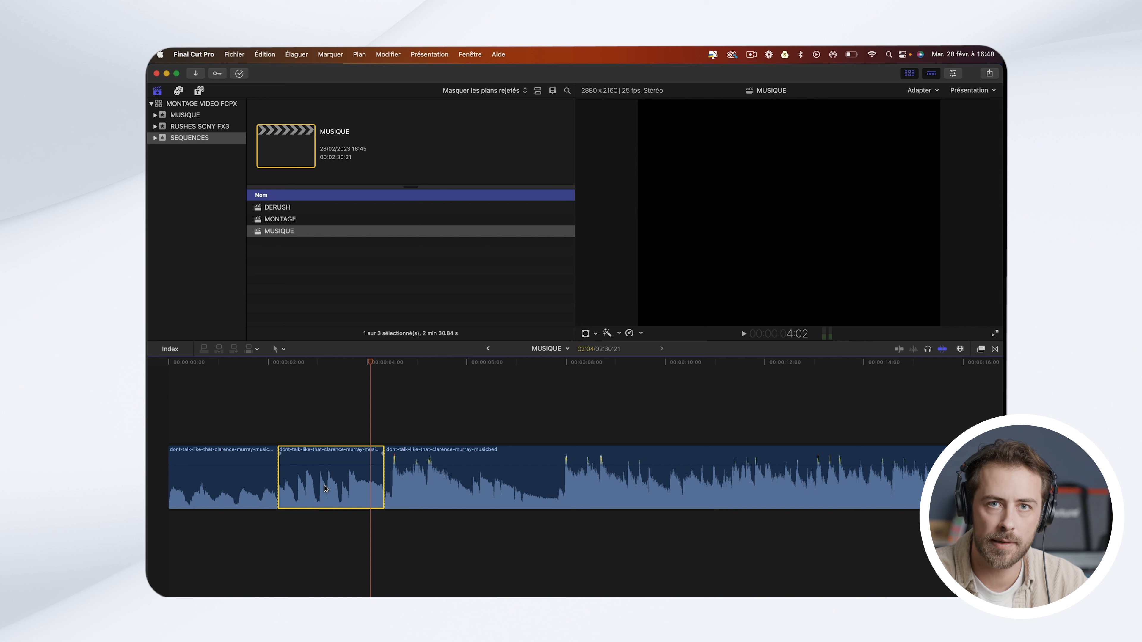
key("b")
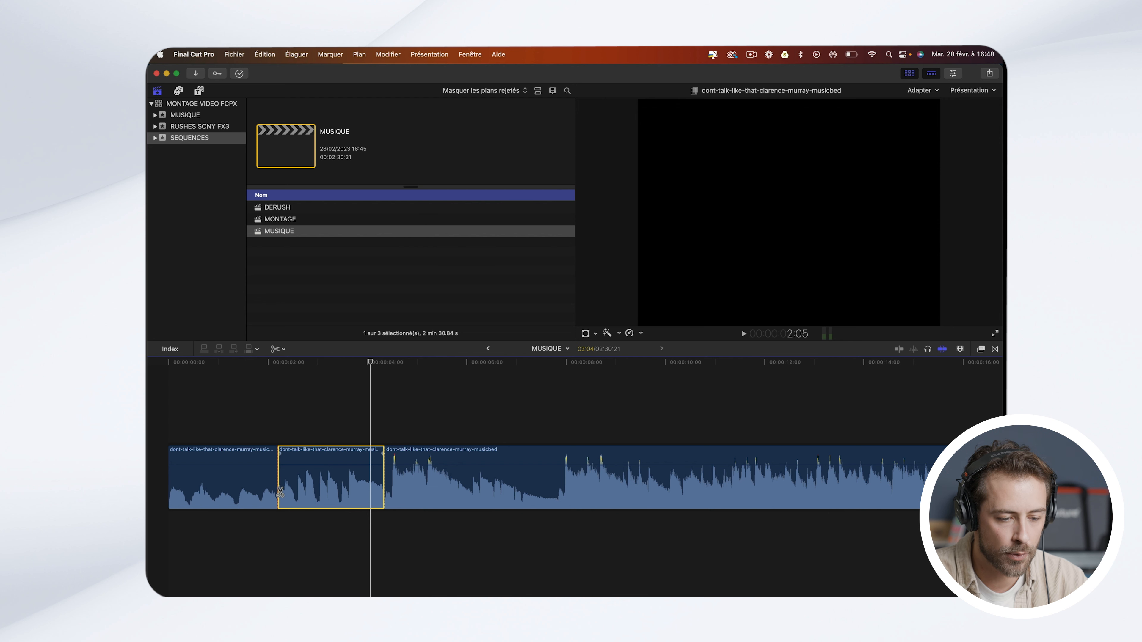
key("a")
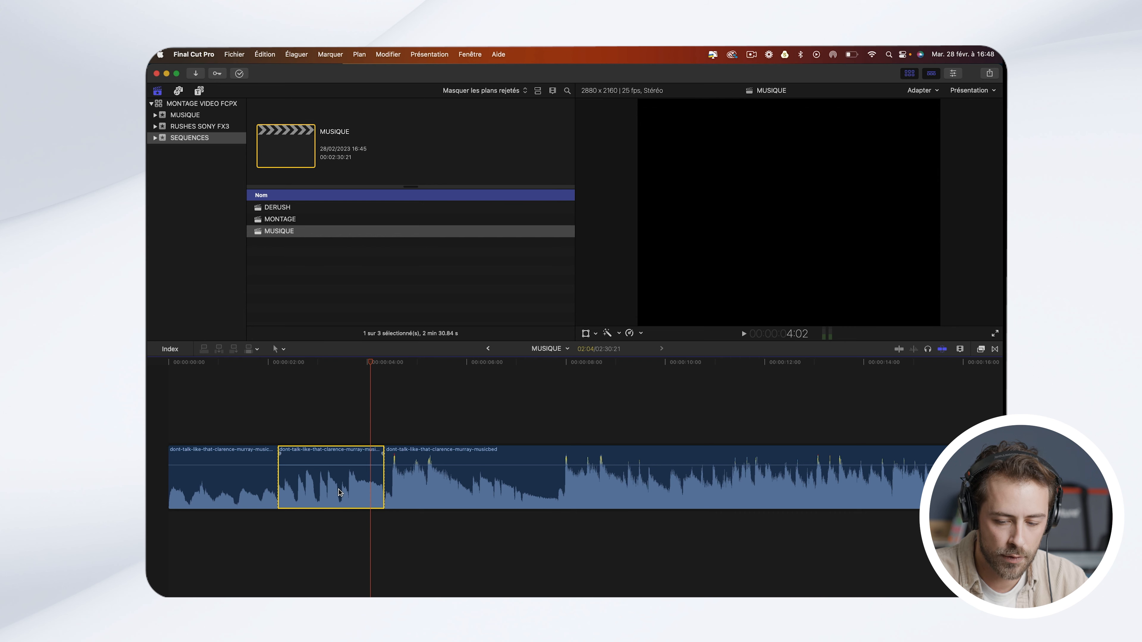
key("Delete")
left_click(340, 492)
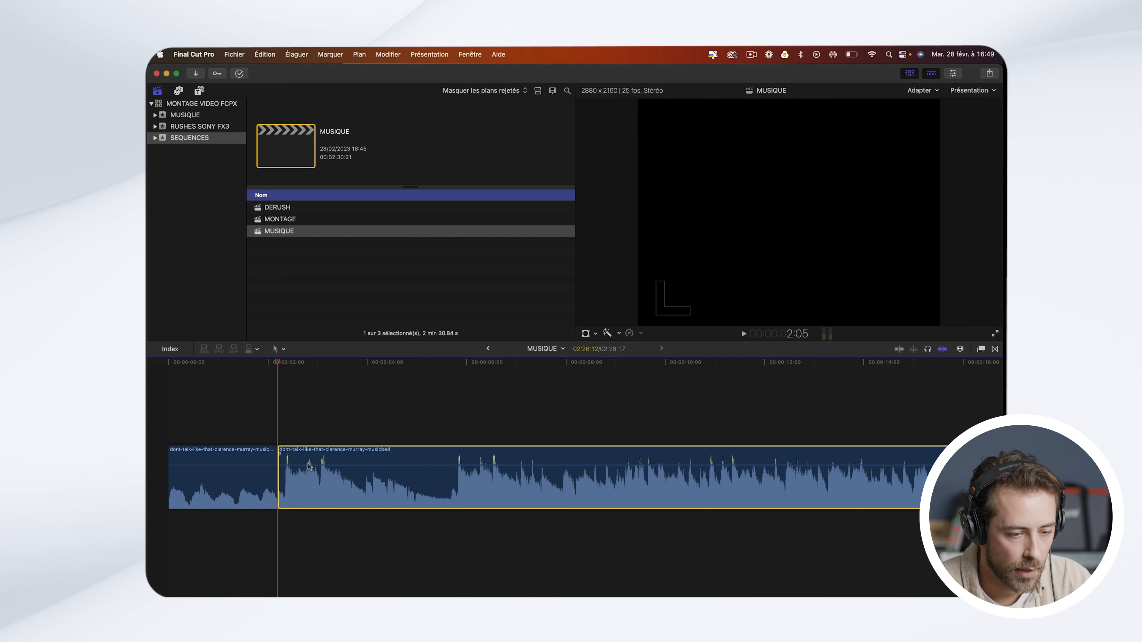
Step: Play the shortened song from the beginning to check the transition across the cut
left_click(179, 369)
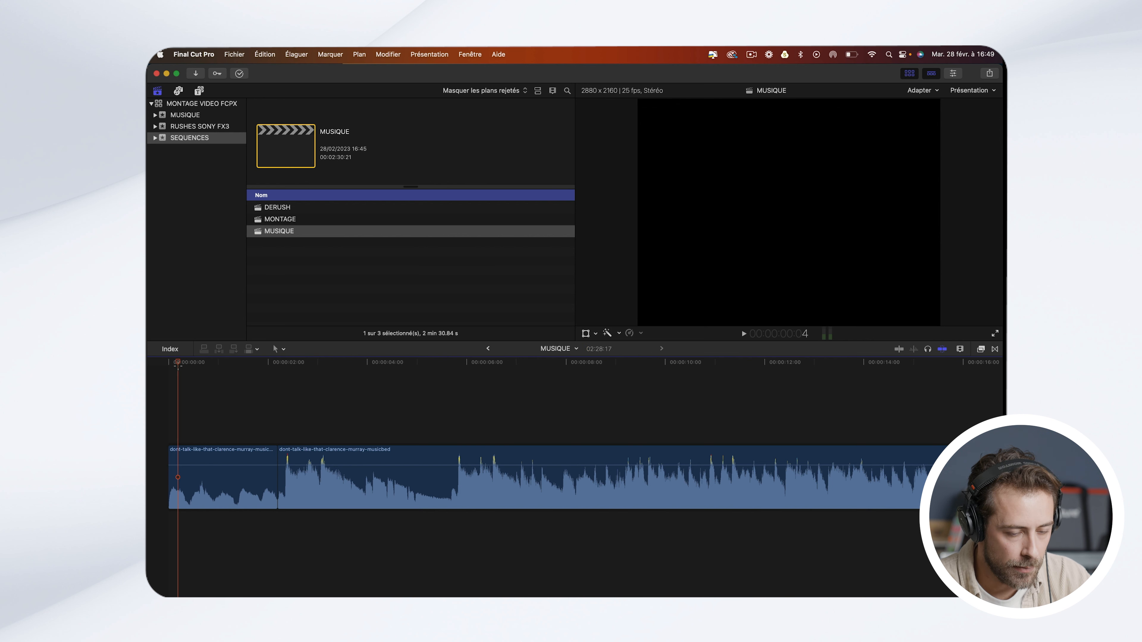
key("space")
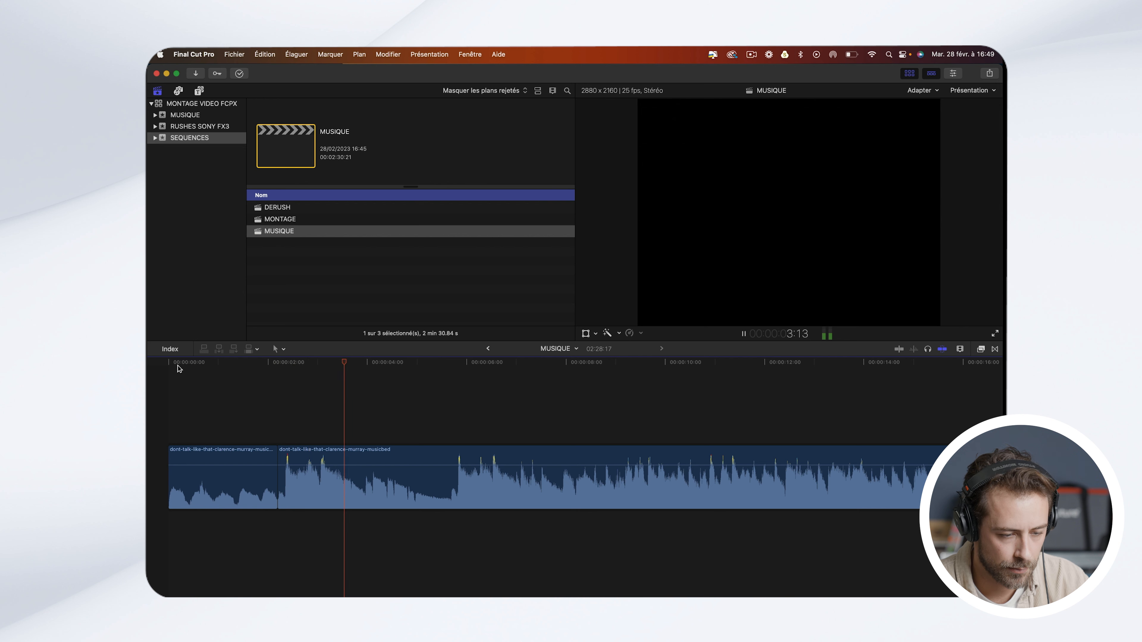
left_click(178, 368)
key("space")
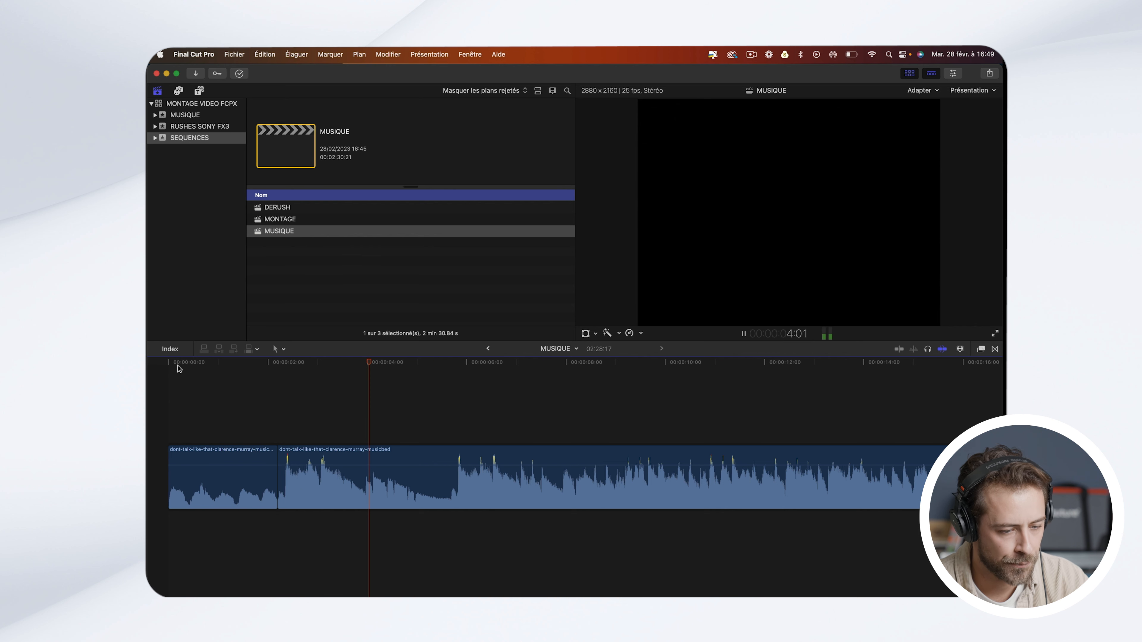
key("space")
Step: Trim one frame off the start of the second song segment at the cut
left_click_drag(282, 478, 284, 478)
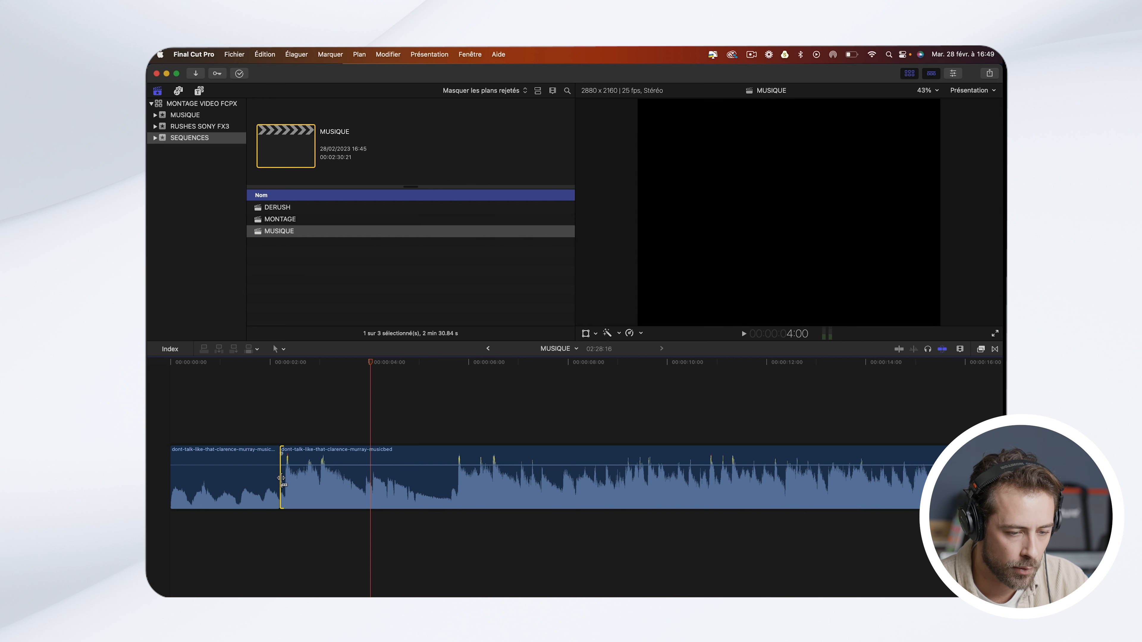
left_click(281, 395)
left_click(286, 491)
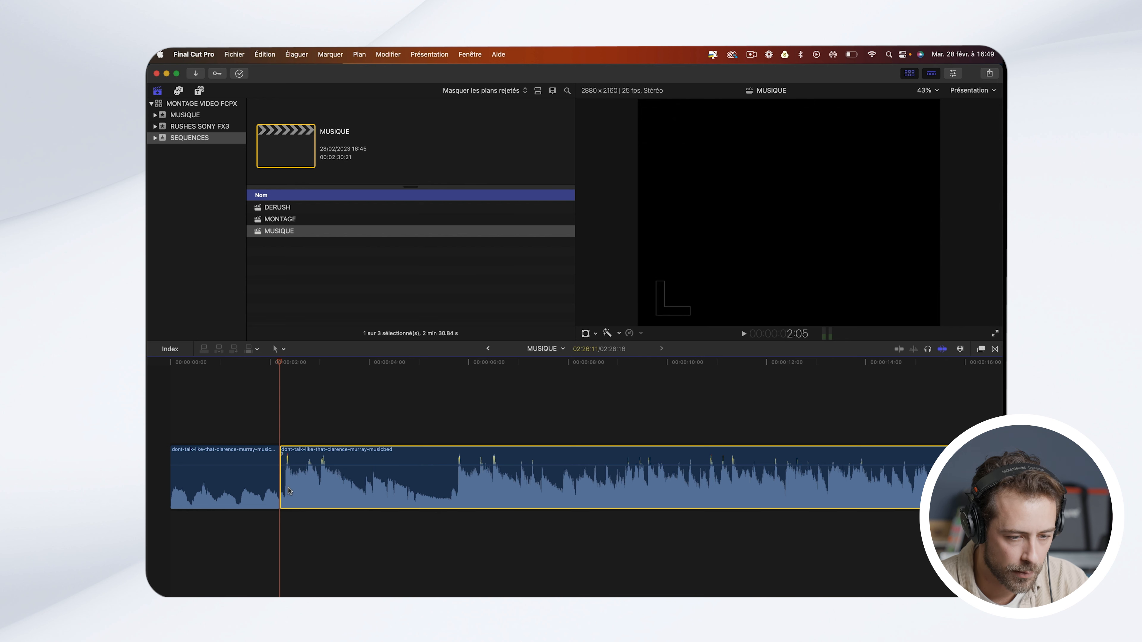
Step: Fine-tune the start edge of the second song segment at the cut near 2:05
left_click_drag(280, 367, 350, 370)
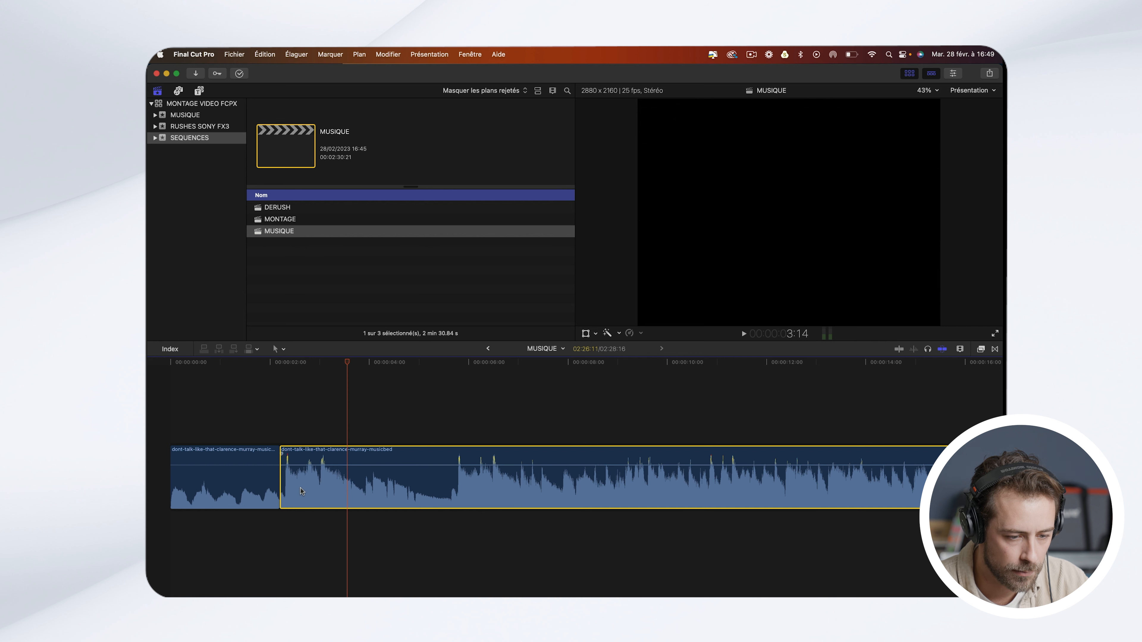
left_click(273, 408)
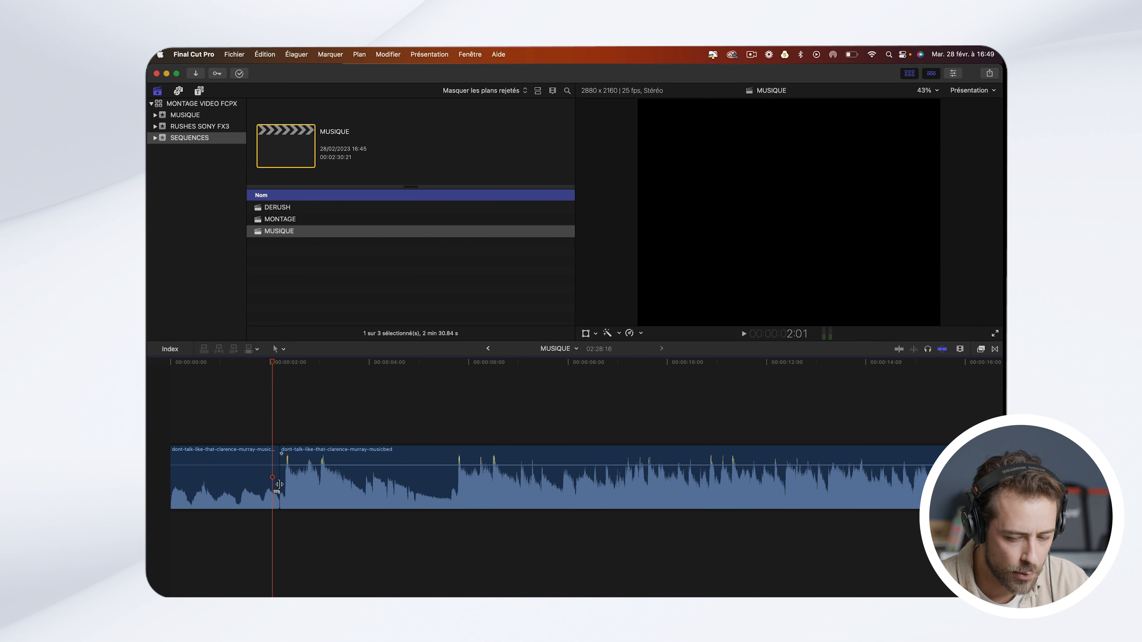
key("super+equal")
key("super+equal")
key("super+equal")
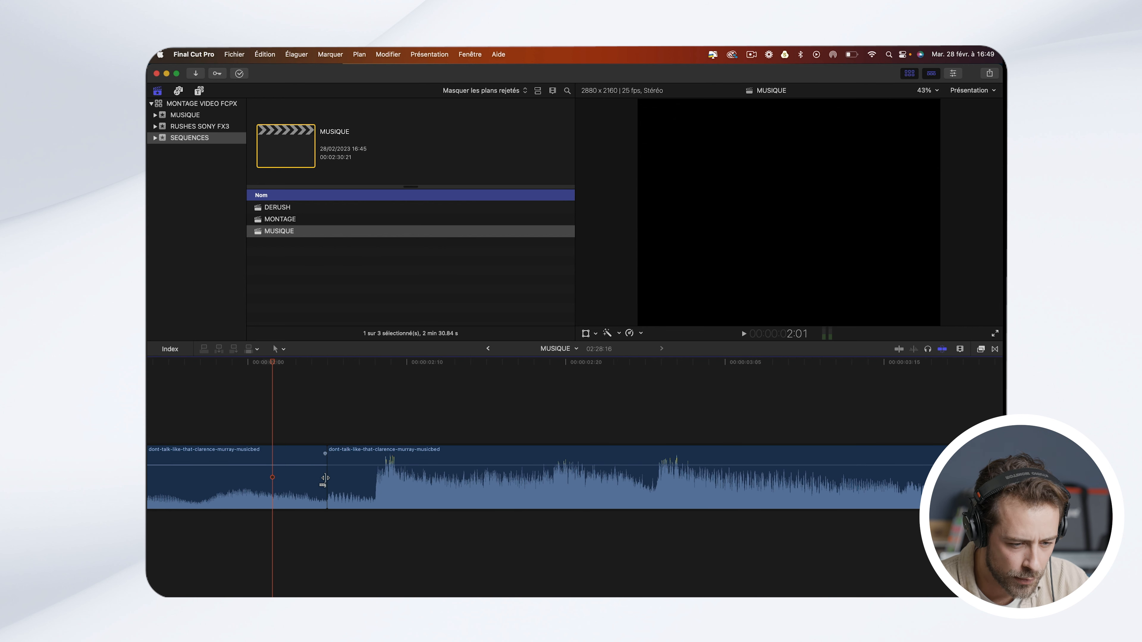
left_click(324, 478)
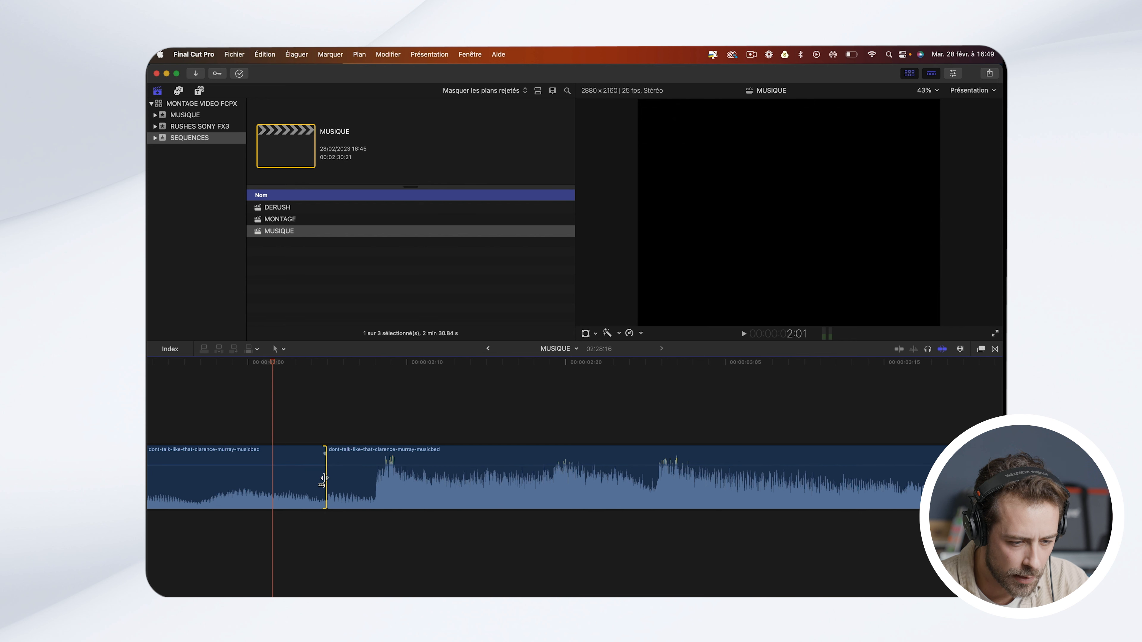
mouse_move(324, 479)
left_mouse_down()
mouse_move(294, 479)
mouse_move(327, 478)
left_mouse_up()
left_click(353, 480)
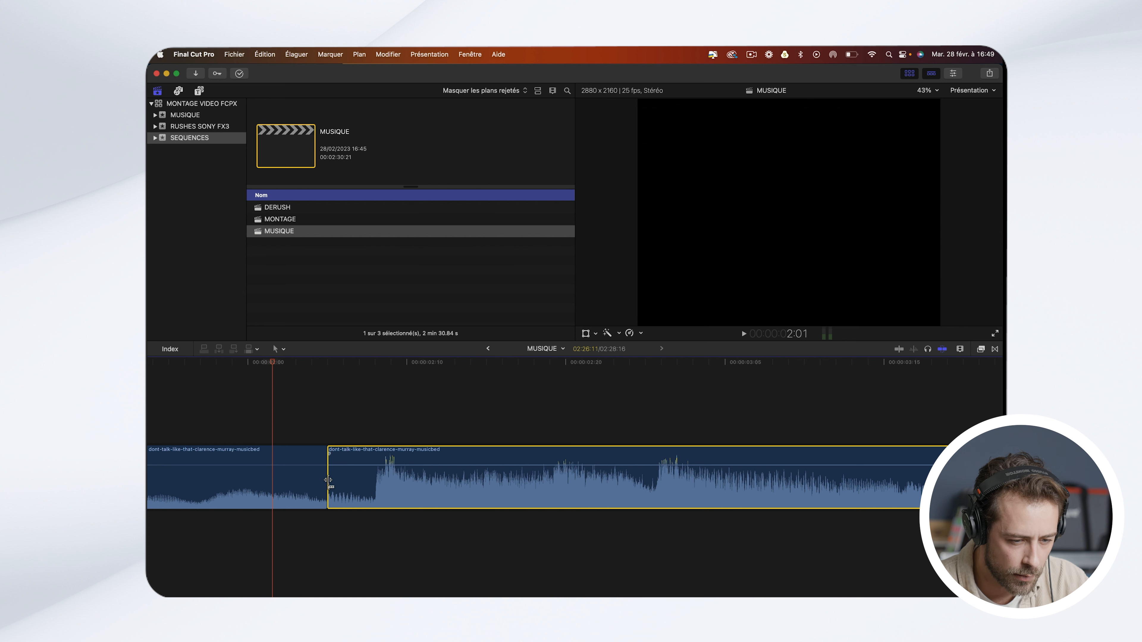
mouse_move(328, 480)
left_mouse_down()
mouse_move(355, 478)
mouse_move(328, 479)
left_mouse_up()
Step: Play the song from about one second in to check the transition and listen on past 0:20
key("super+minus")
key("super+minus")
key("super+minus")
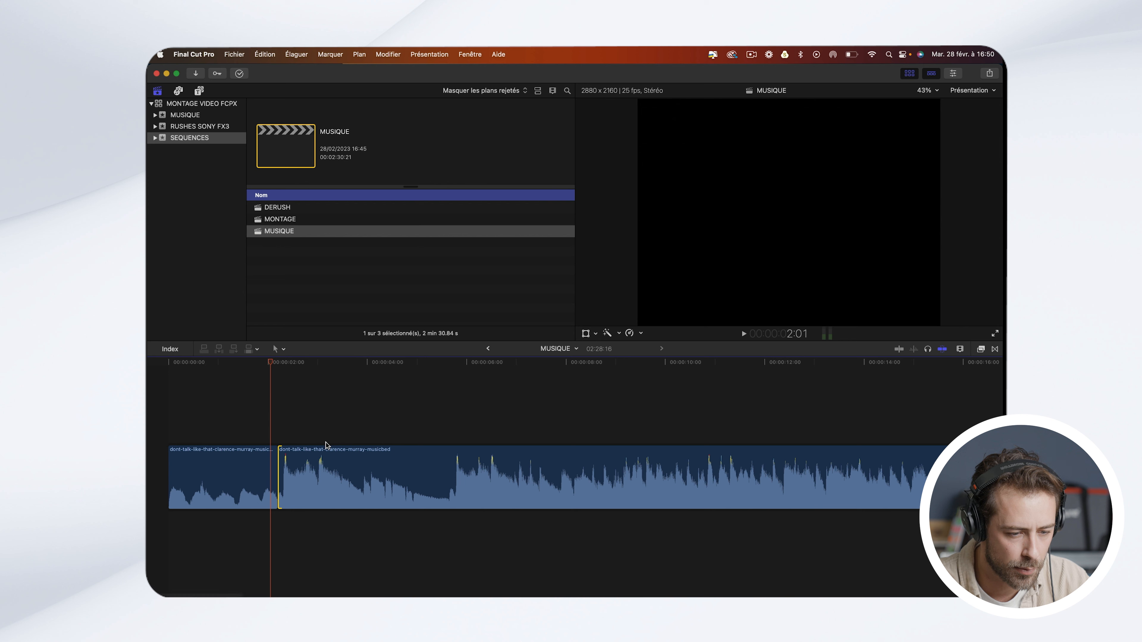
left_click(224, 367)
key("space")
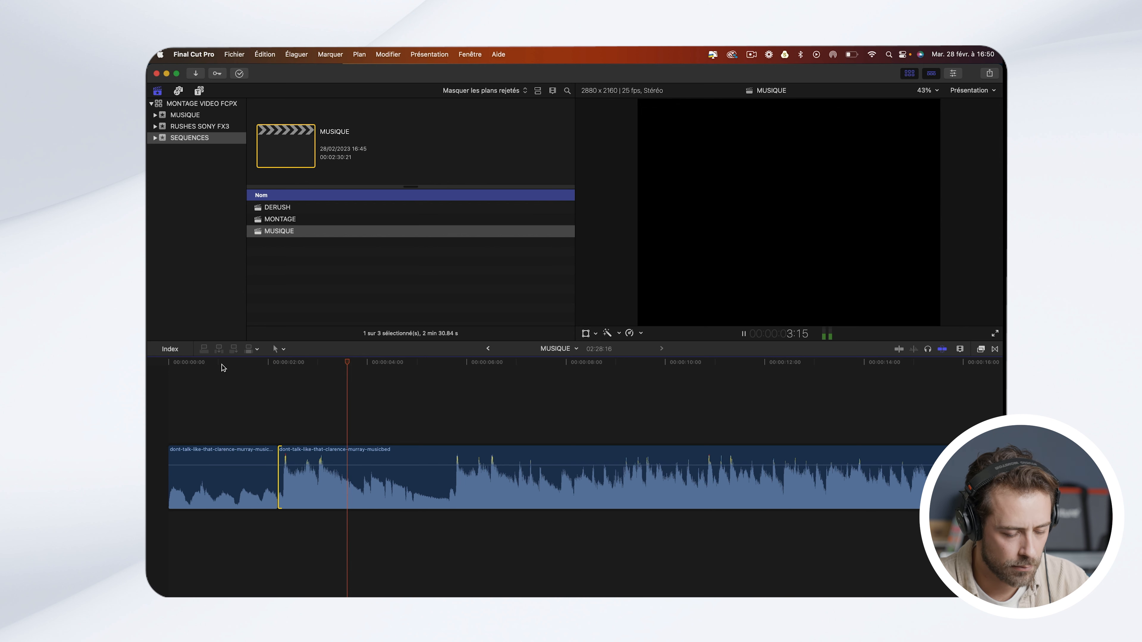
key("space")
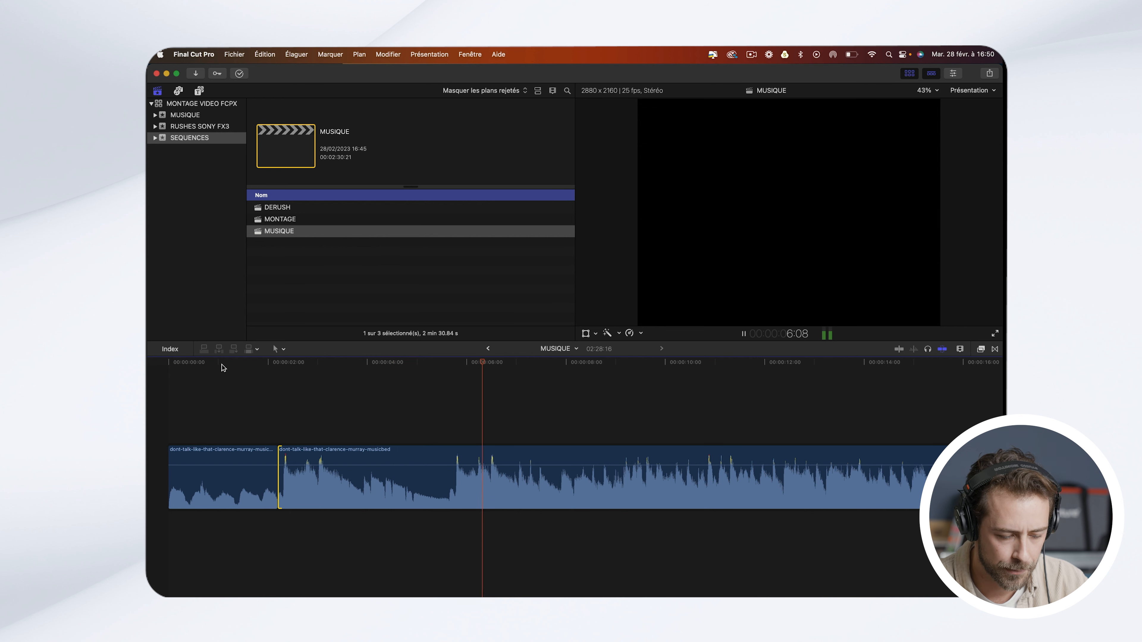
scroll(222, 367, "right", 2)
scroll(222, 367, "right", 8)
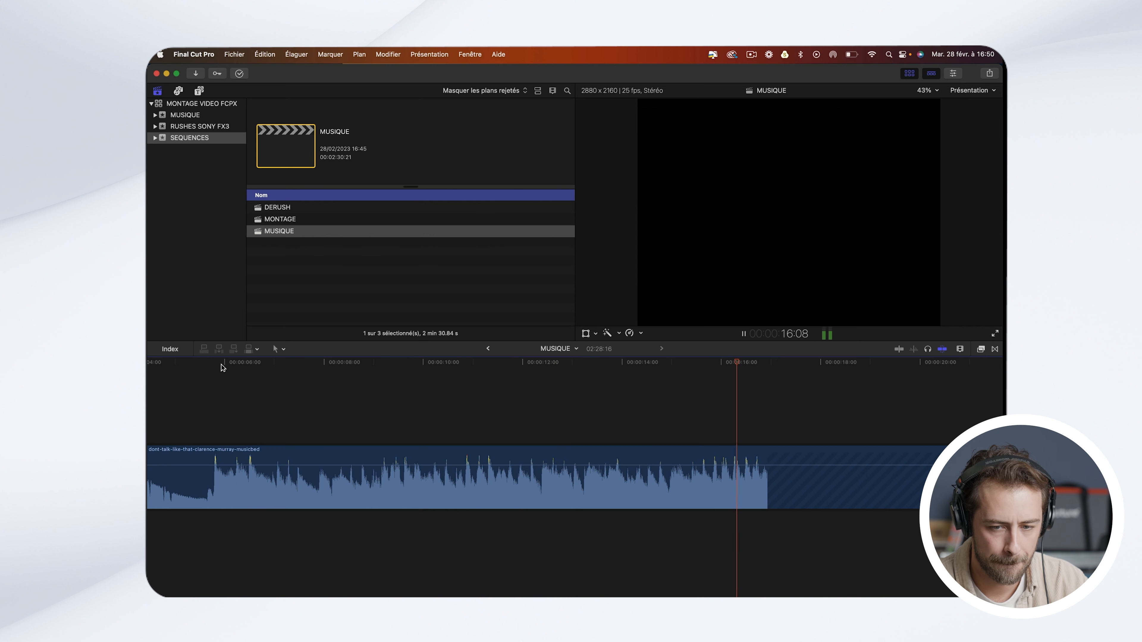
scroll(223, 368, "right", 1)
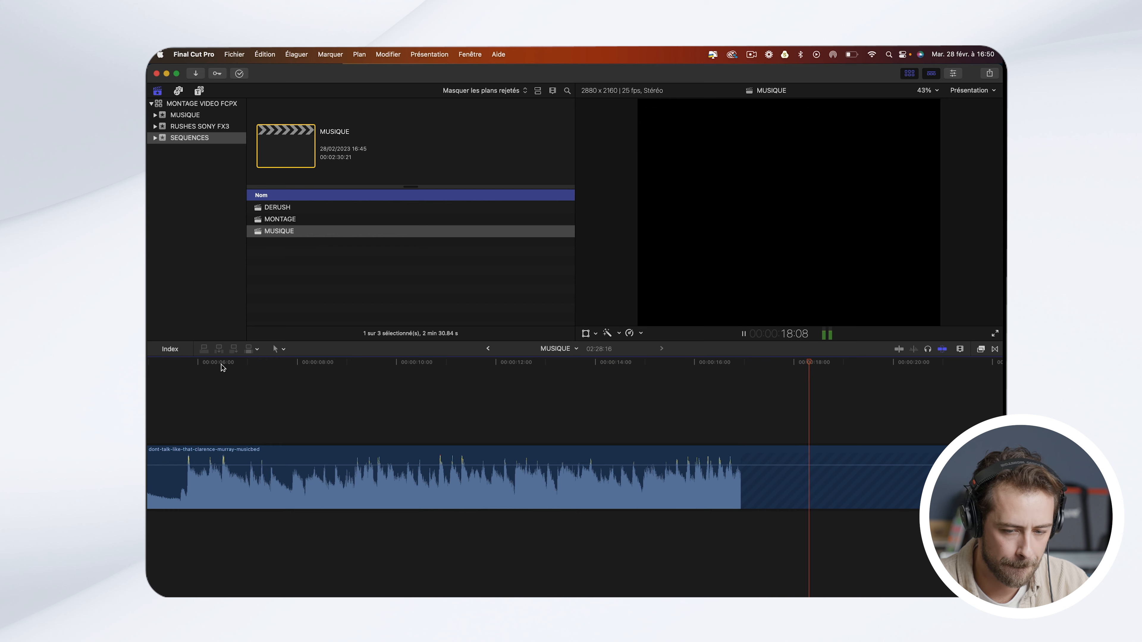
scroll(223, 368, "right", 5)
key("super+minus")
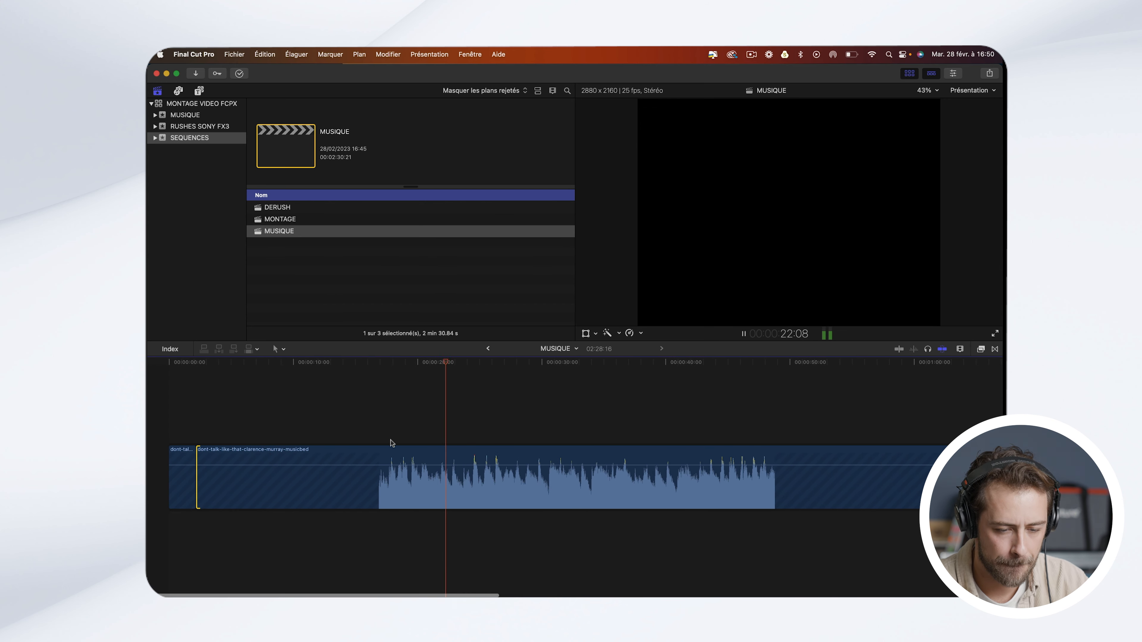
Step: Replay the passage around 0:20 and split the second song segment with the Blade tool at about 0:22
key("space")
left_click(404, 370)
key("space")
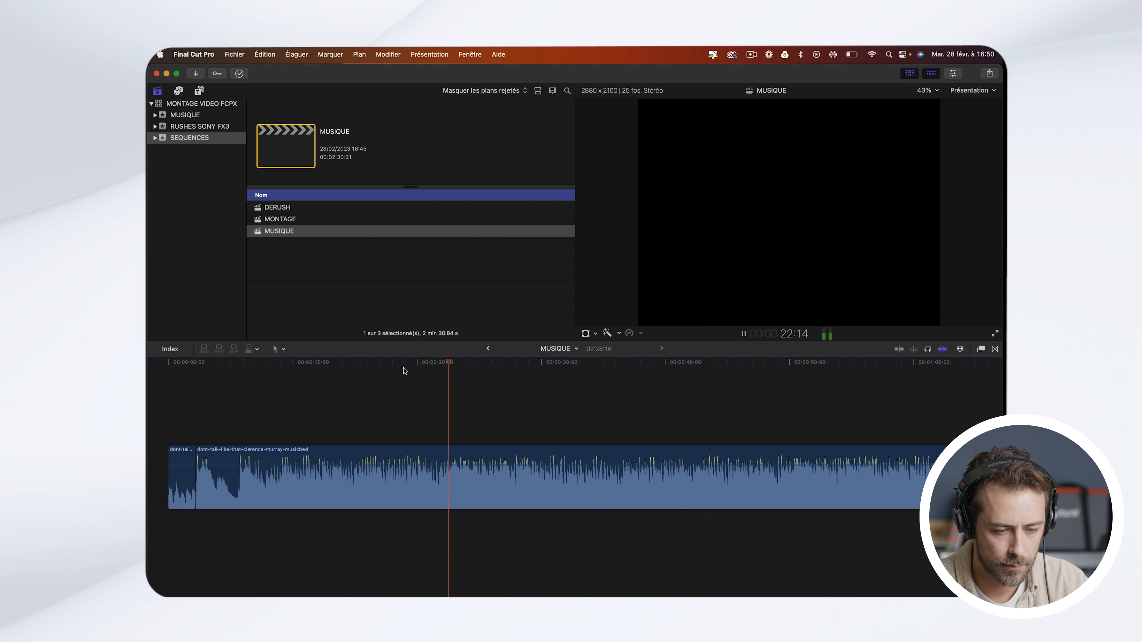
left_click(405, 370)
key("space")
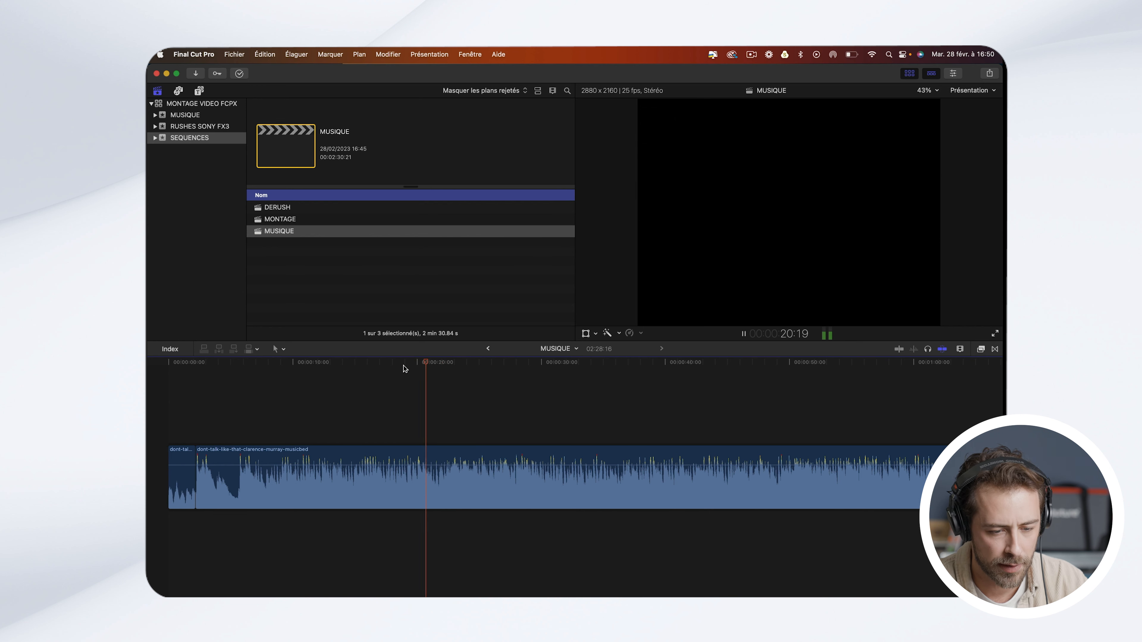
key("space")
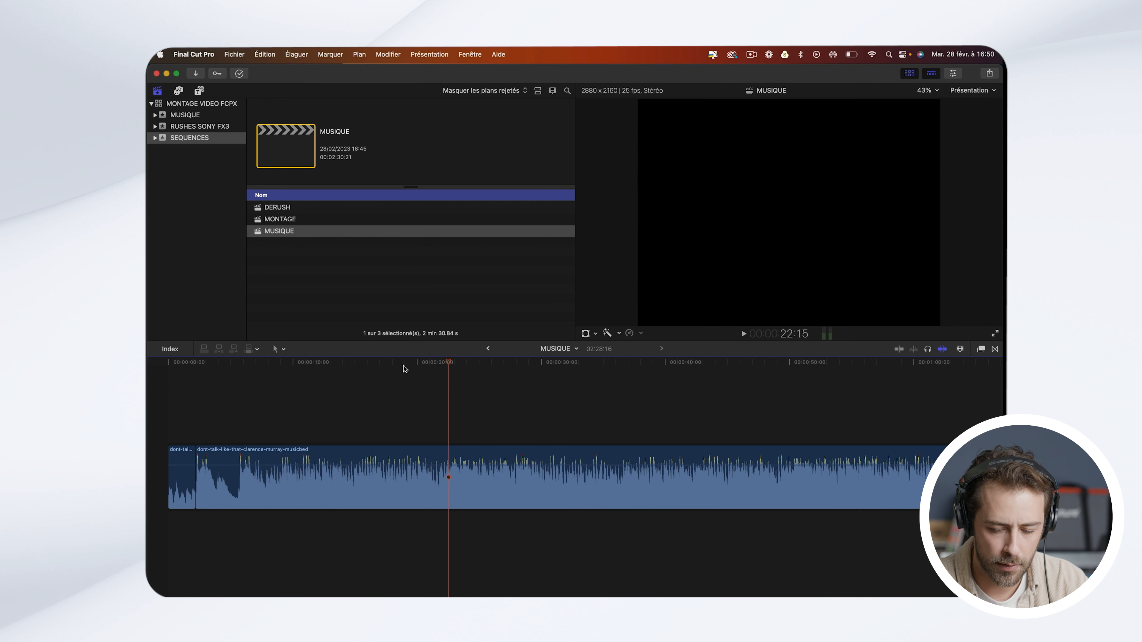
key("super+equal")
key("super+equal")
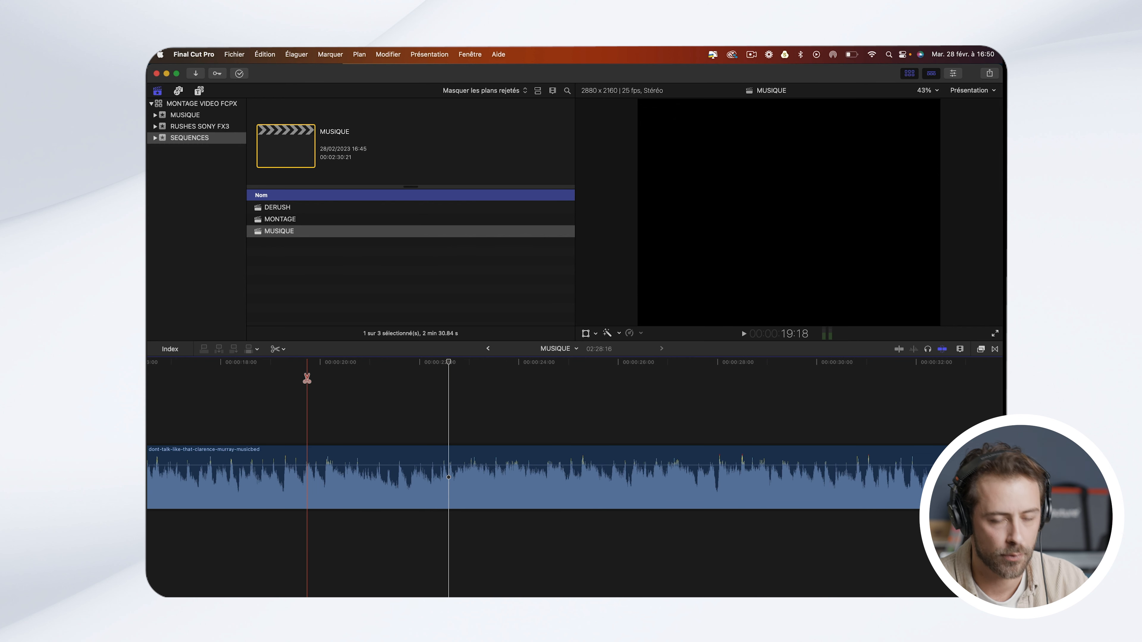
key("space")
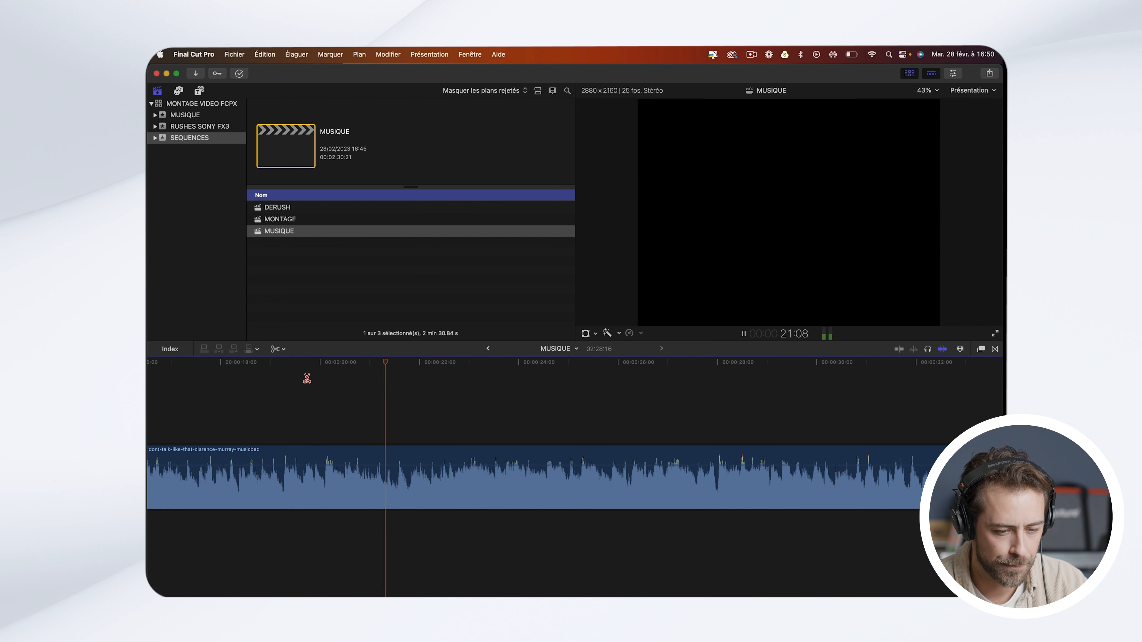
key("space")
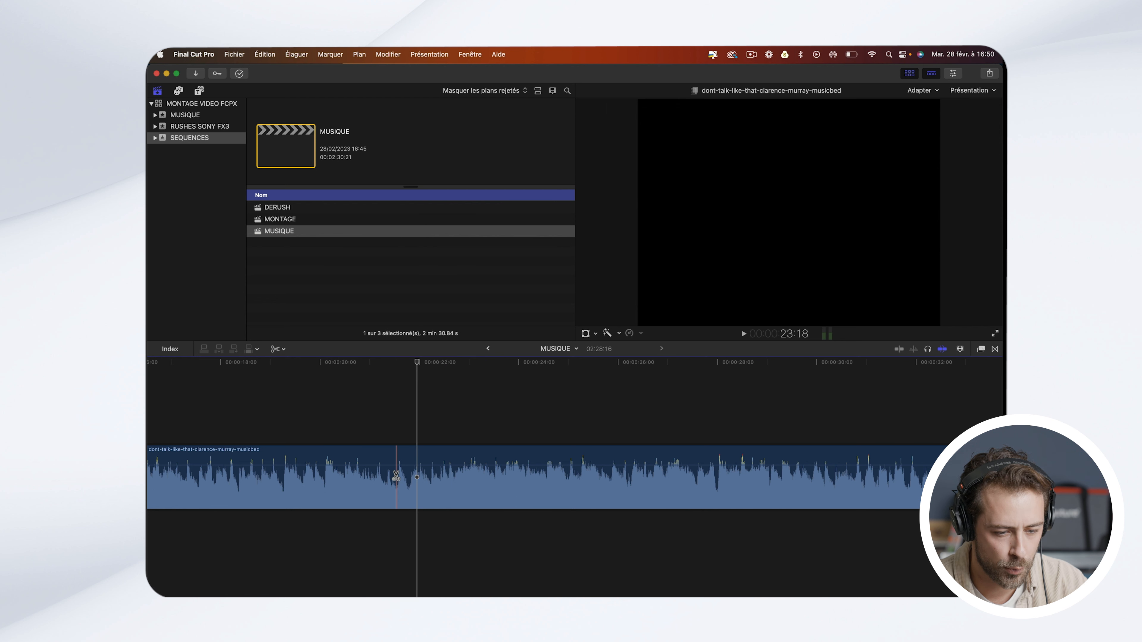
left_click(410, 476)
Step: Listen to the song from the new cut at about 0:22, skipping ahead to about 0:46
key("shift+z")
key("space")
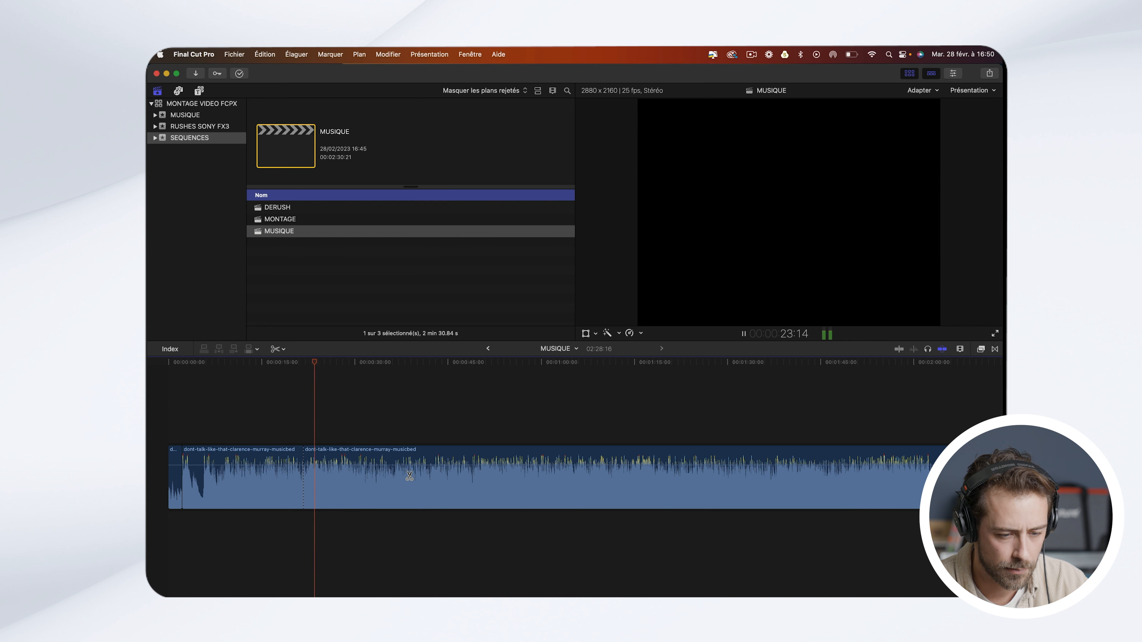
key("XF86AudioRaiseVolume")
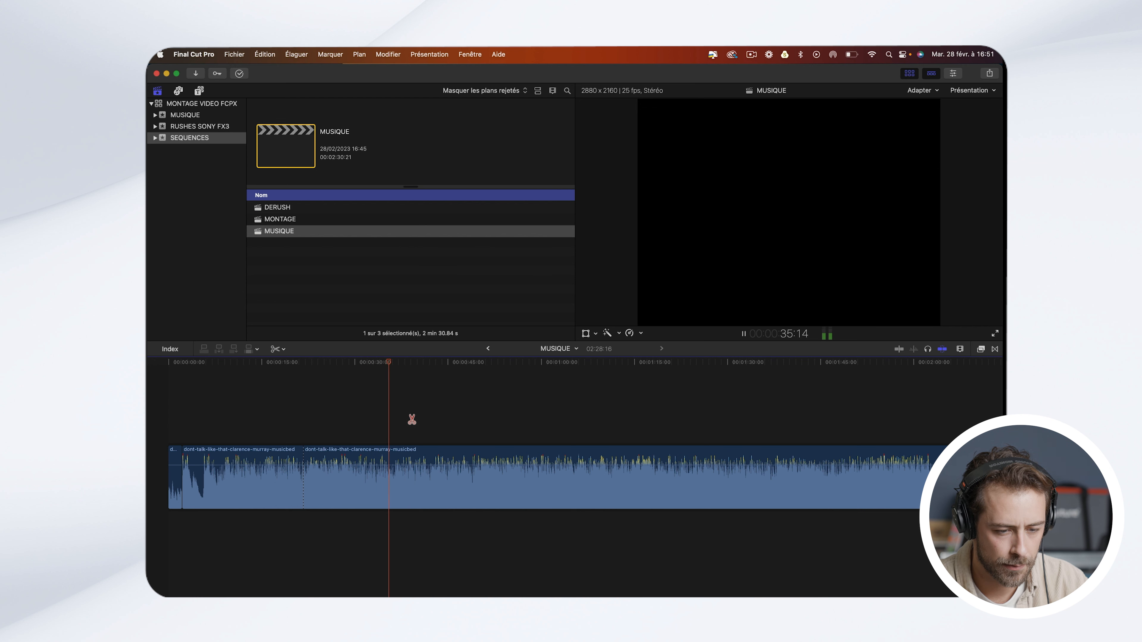
key("a")
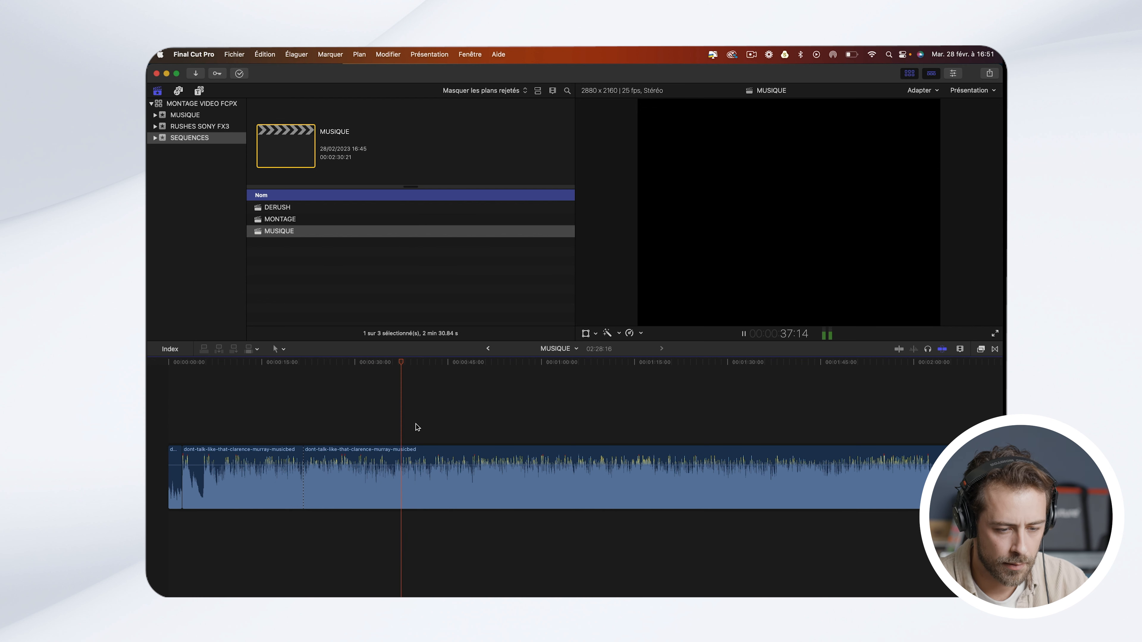
key("space")
left_click(417, 363)
left_click_drag(418, 364, 456, 364)
key("space")
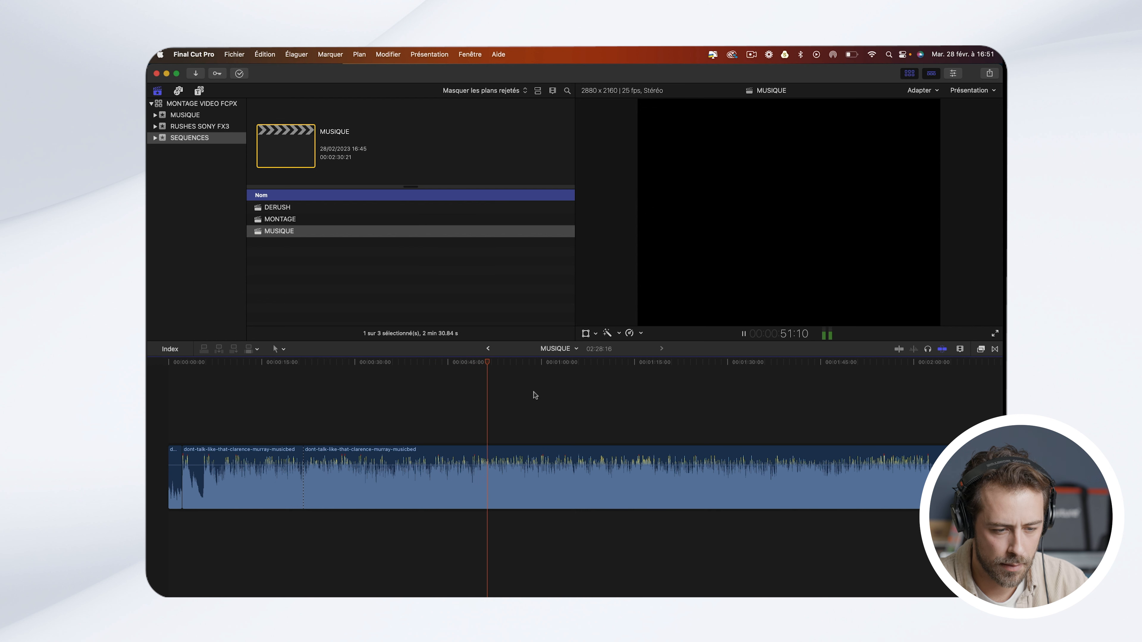
Step: Skip ahead to about 1:02 and listen through to about 1:31 for the next cut point
key("space")
left_click_drag(497, 364, 556, 363)
key("space")
scroll(557, 414, "right", 2)
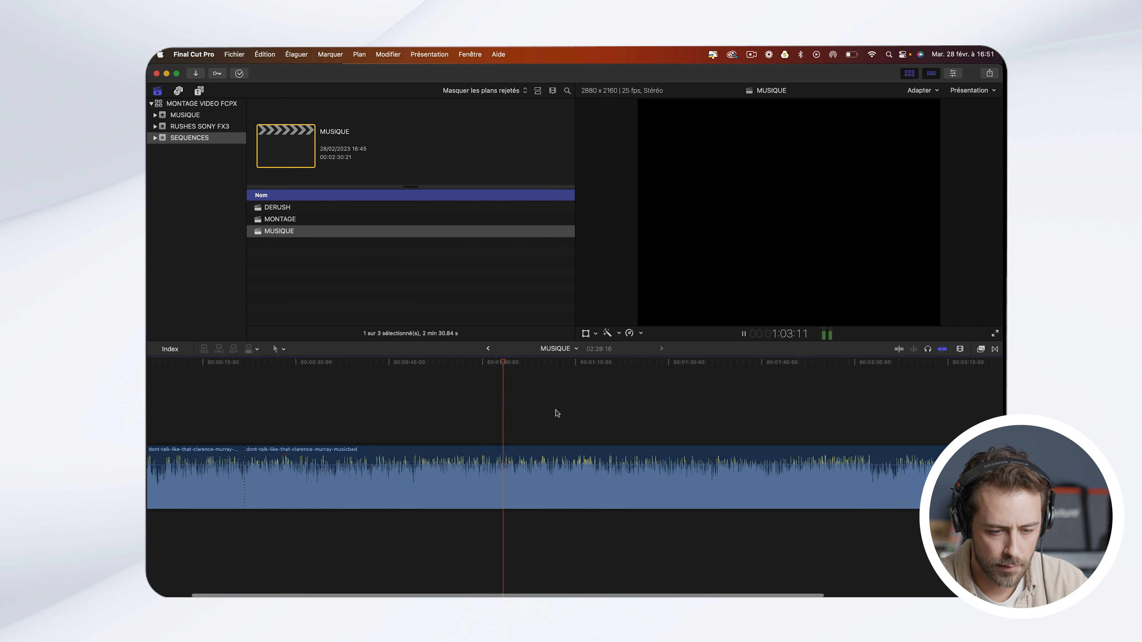
scroll(558, 411, "right", 1)
left_click(562, 412)
key("space")
scroll(587, 473, "right", 3)
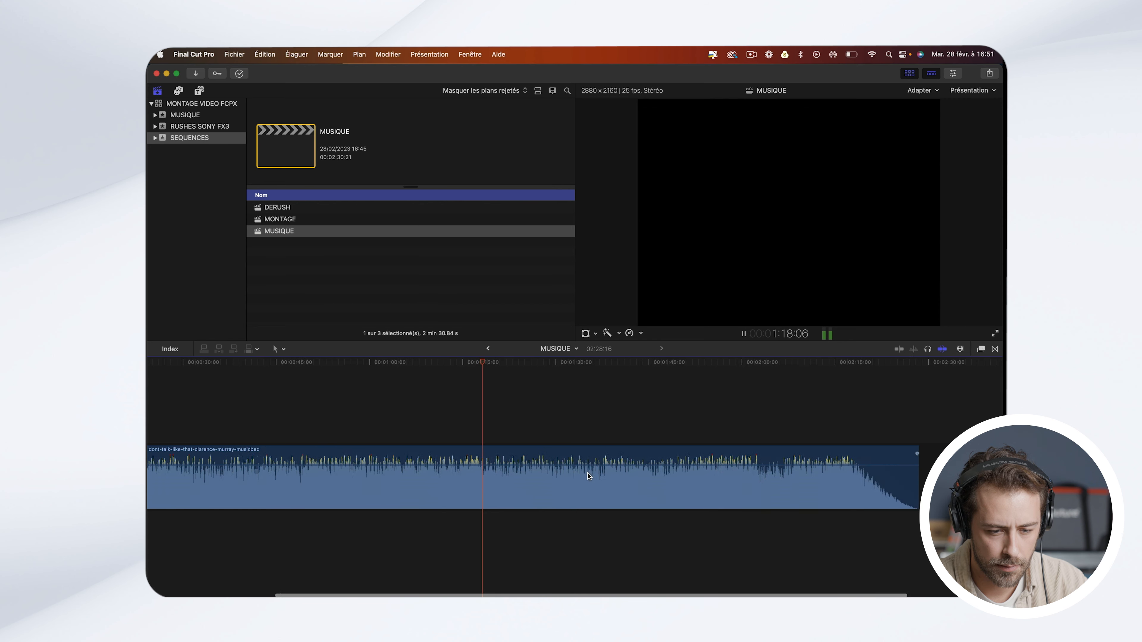
scroll(587, 473, "right", 1)
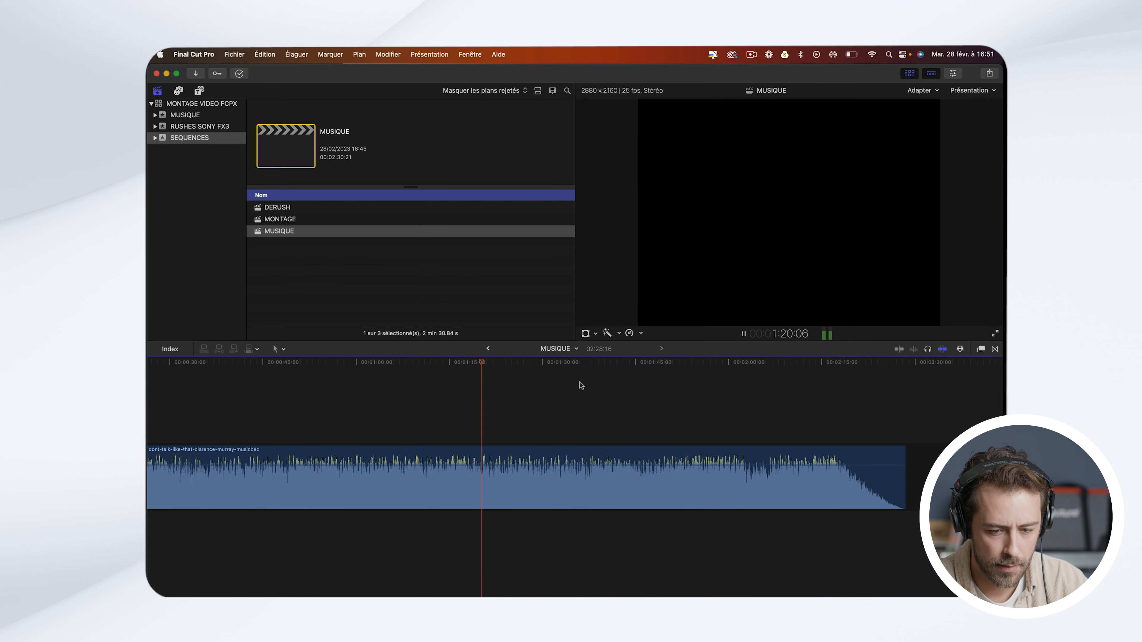
key("space")
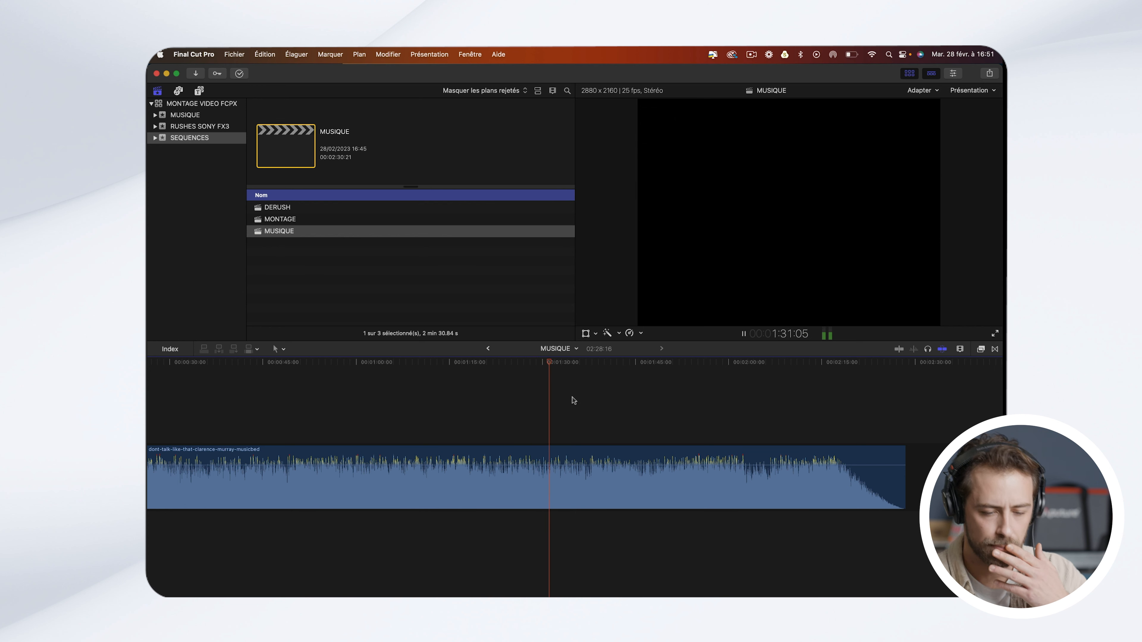
key("space")
Step: Review the rest of the waveform and play the song from about 1:33 to about 1:50
left_click_drag(557, 364, 515, 364)
scroll(466, 377, "left", 3)
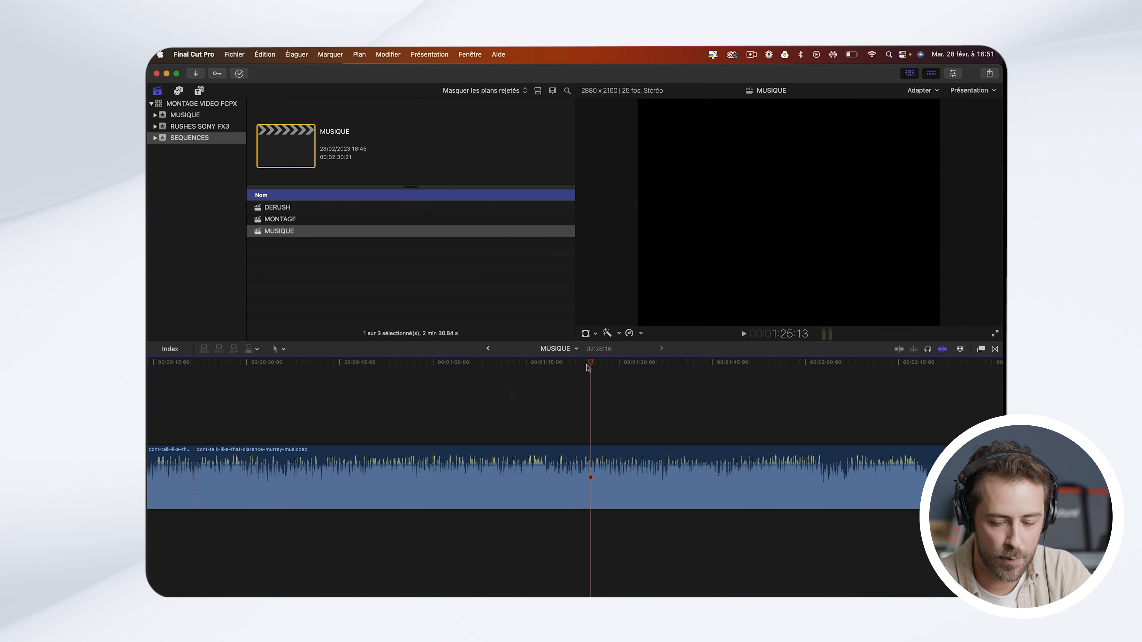
key("super+minus")
left_click_drag(273, 414, 474, 441)
key("super+plus")
scroll(470, 443, "right", 5)
key("super+minus")
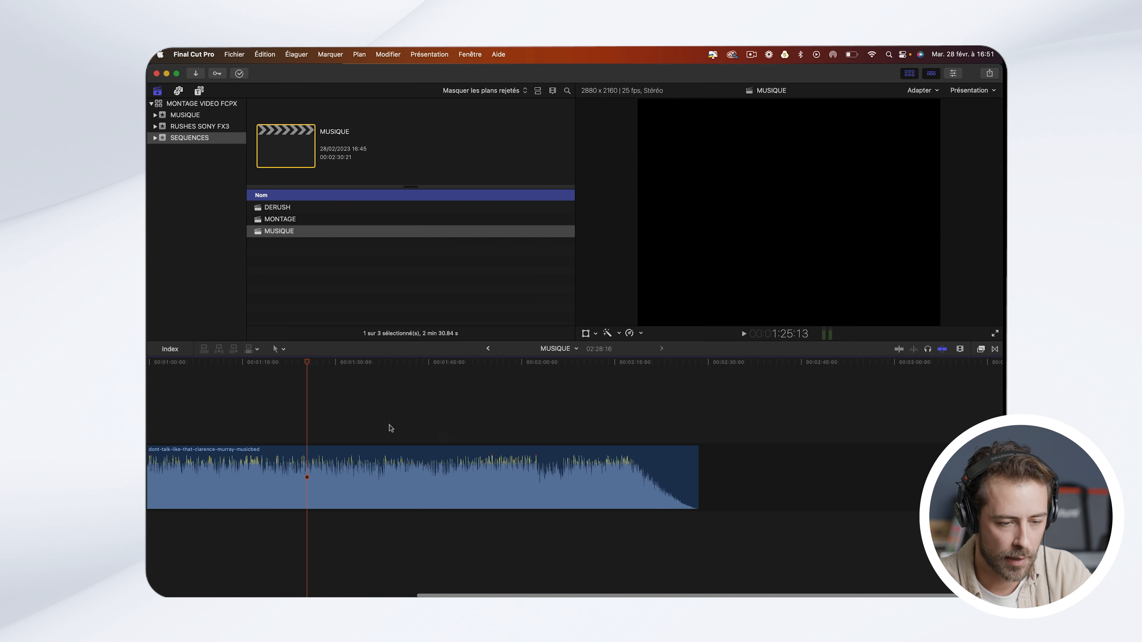
left_click_drag(309, 365, 356, 367)
key("space")
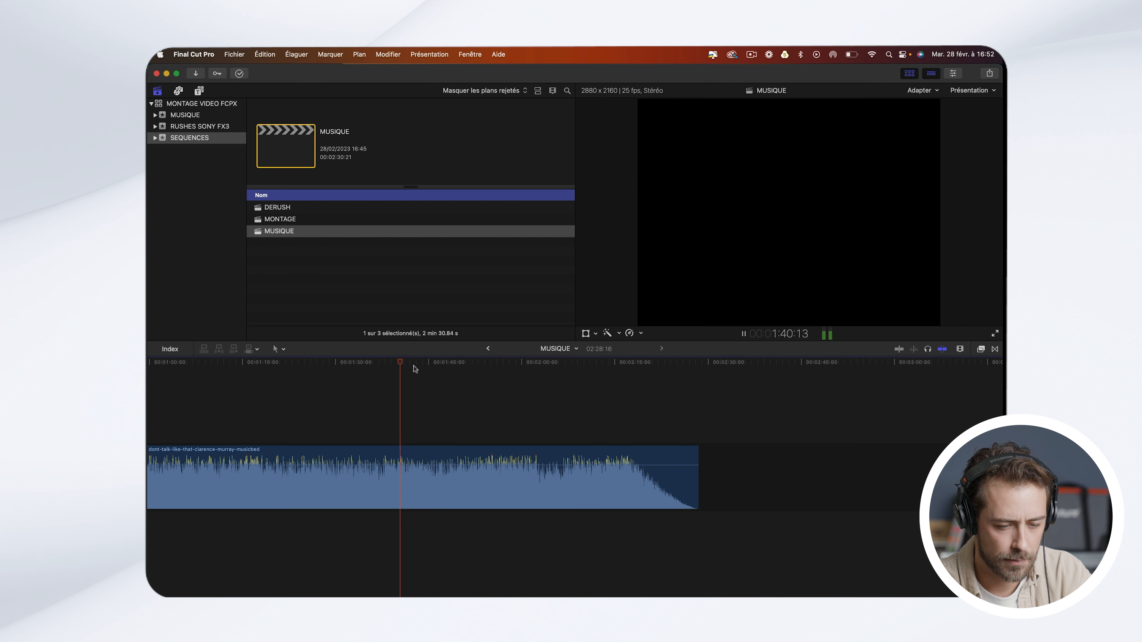
scroll(427, 375, "left", 2)
scroll(427, 375, "left", 10)
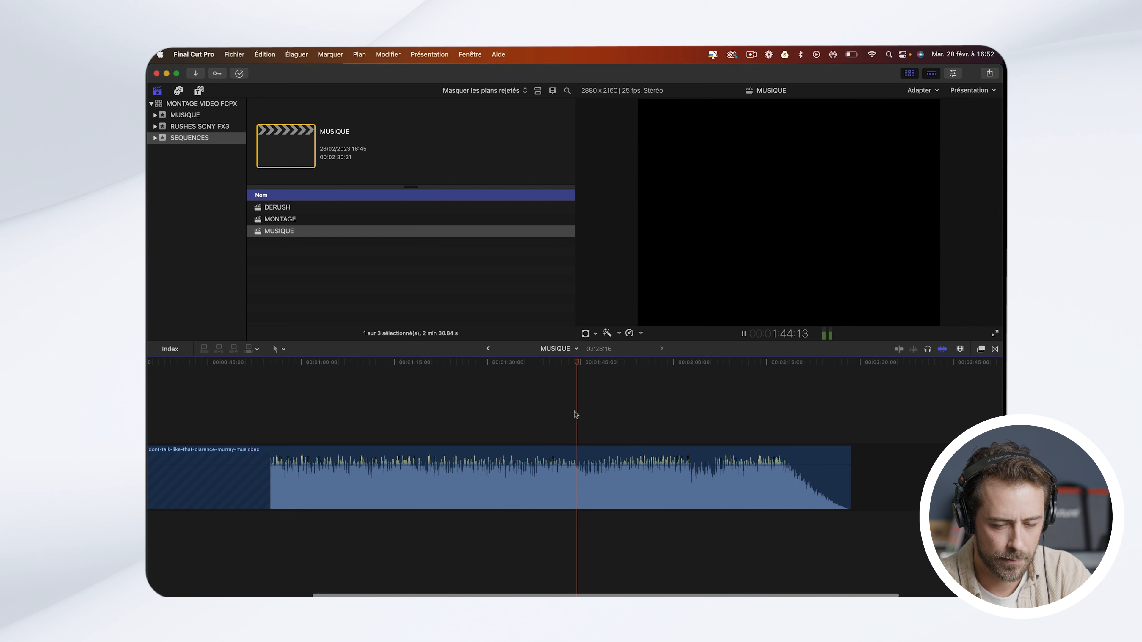
scroll(577, 413, "right", 1)
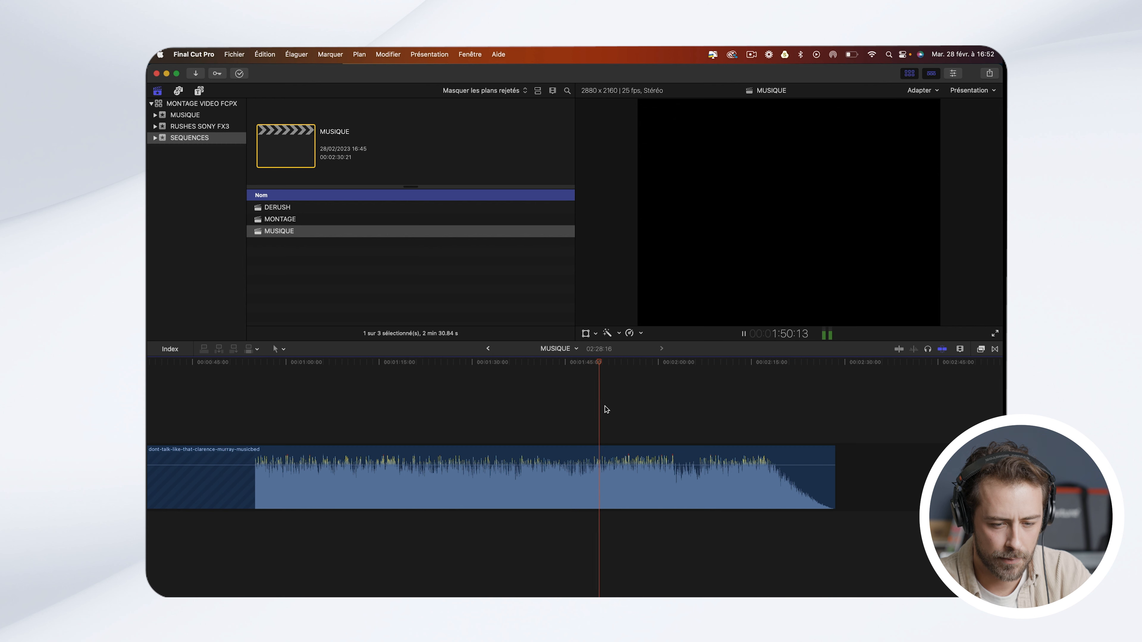
Step: Replay the song from 1:44:22 and split it with the Blade tool at about 1:47
key("space")
left_click(565, 364)
key("super+equal")
key("super+equal")
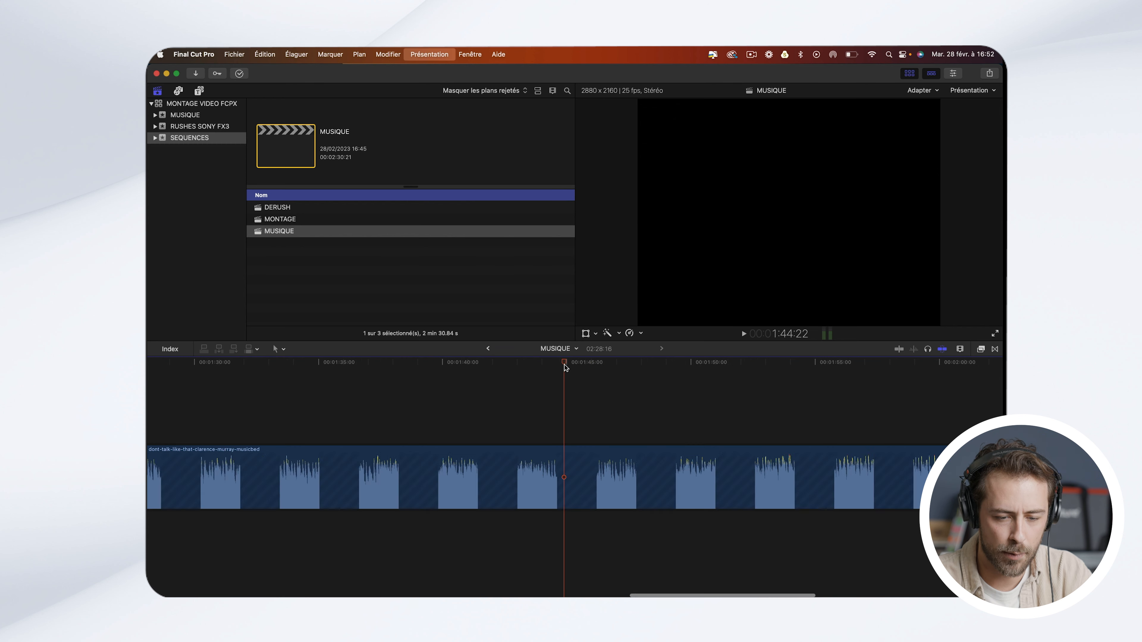
scroll(564, 364, "right", 2)
scroll(565, 367, "right", 2)
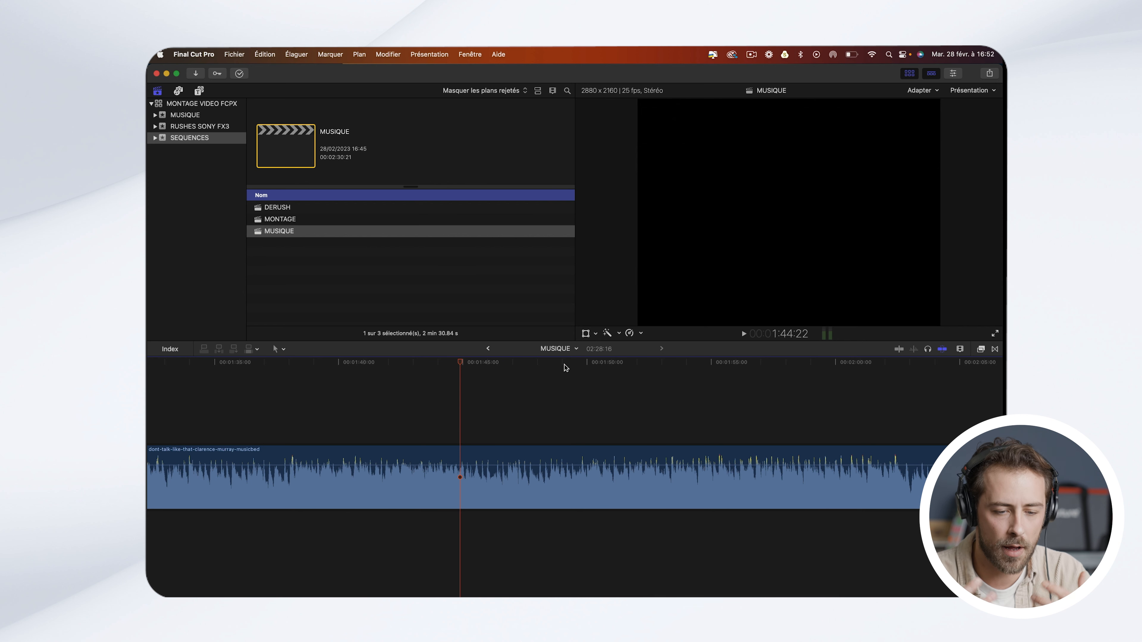
key("space")
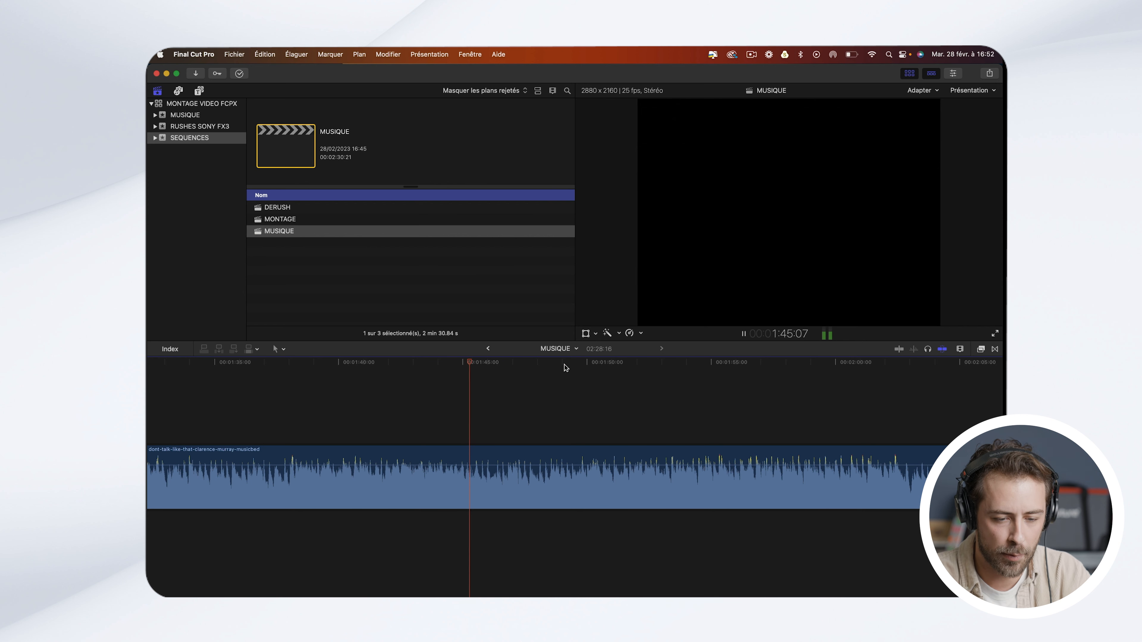
key("space")
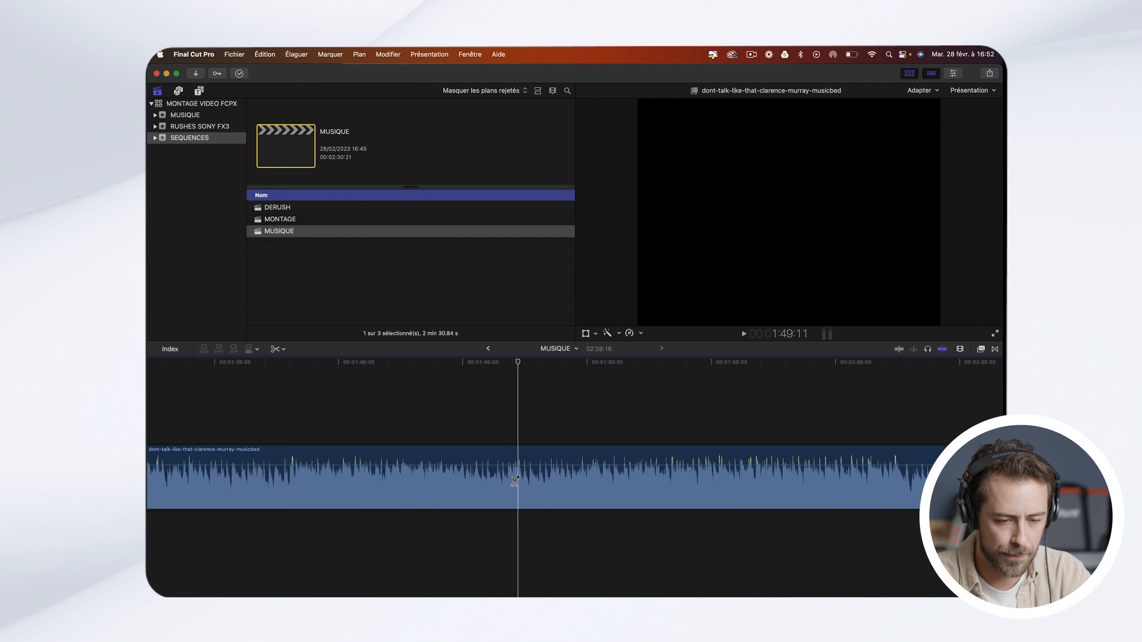
left_click(494, 480)
key("super+minus")
key("super+minus")
key("super+minus")
key("super+minus")
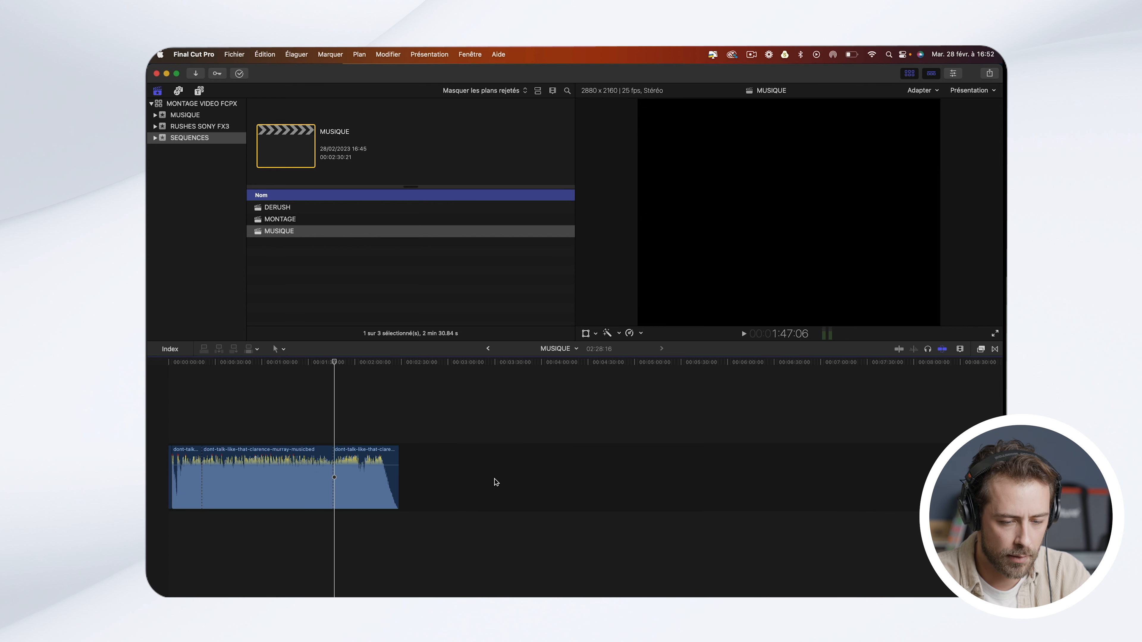
Step: Delete the middle section of the song, between the cuts at about 0:21 and 1:47
left_click(288, 489)
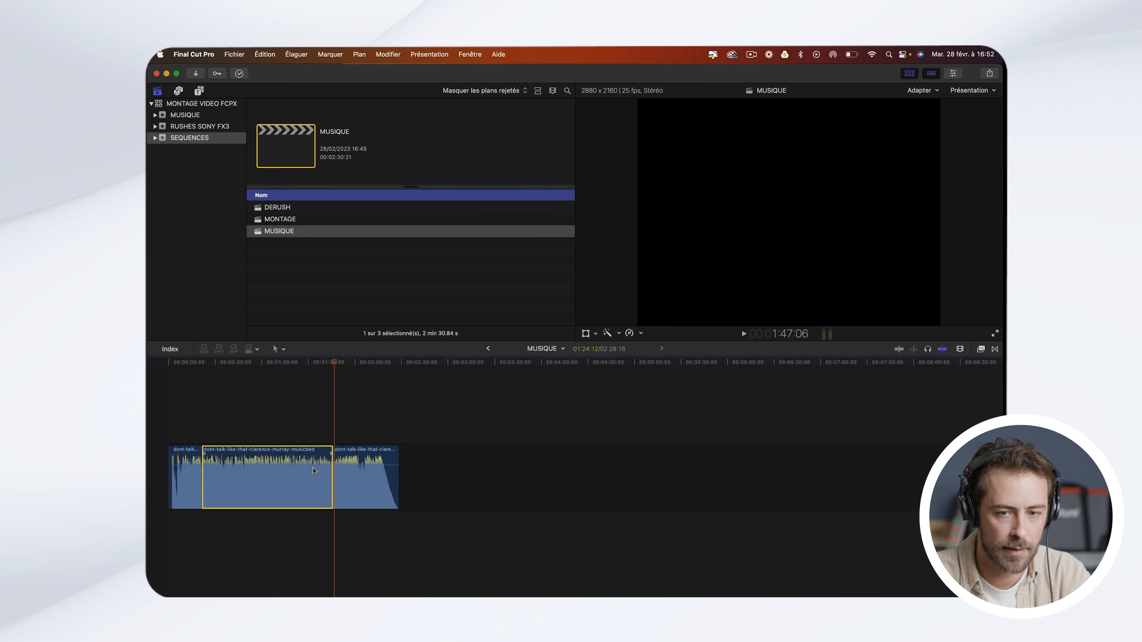
key("BackSpace")
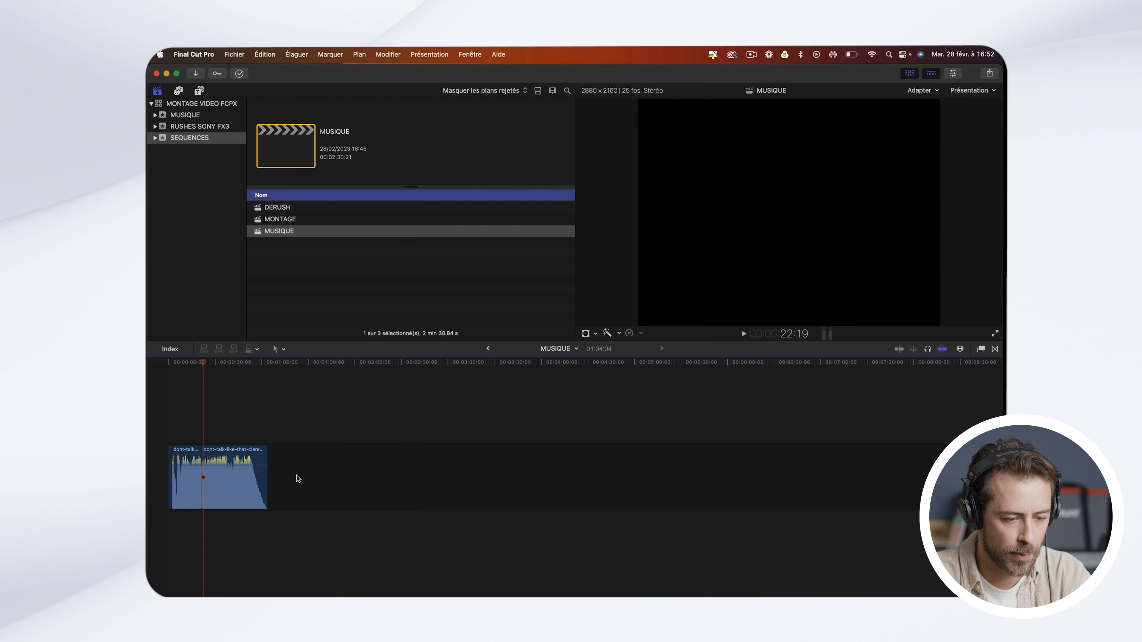
Step: Play the song from about 0:12 across the new join to check how the cut sounds
key("super+equal")
key("super+equal")
key("super+equal")
key("super+equal")
scroll(188, 419, "left", 7)
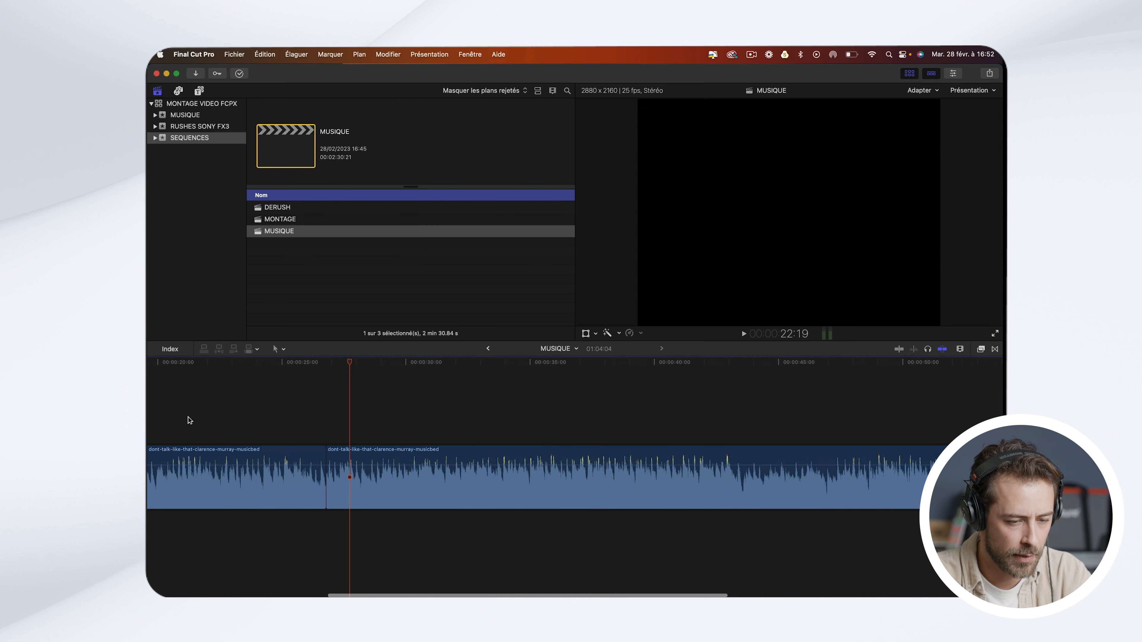
left_click(260, 368)
key("space")
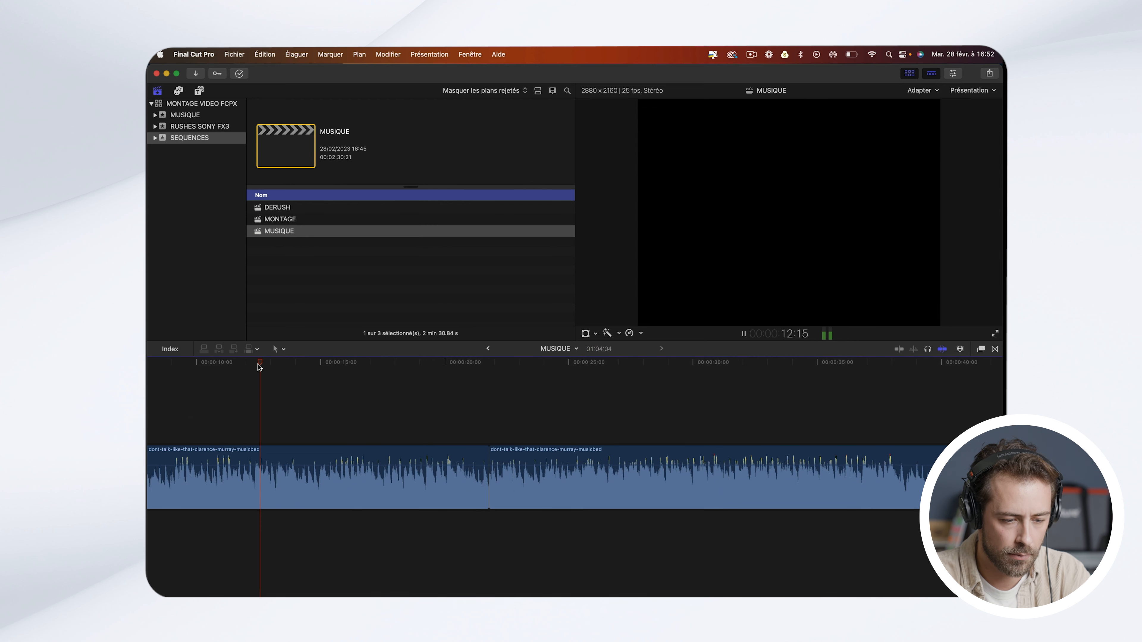
key("super+minus")
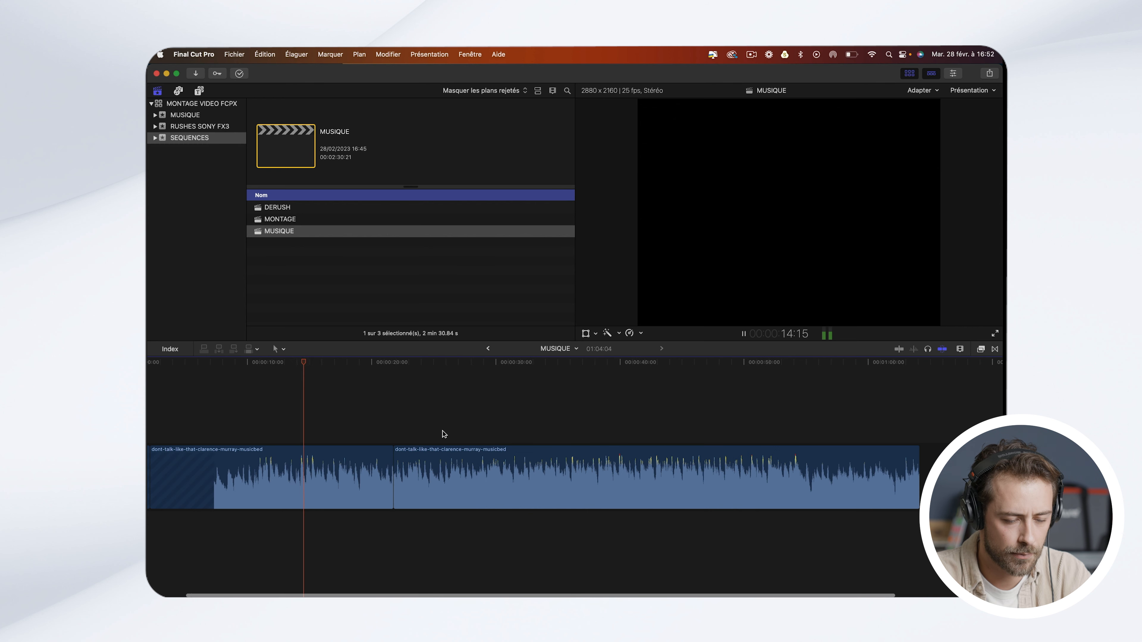
scroll(445, 435, "left", 3)
scroll(454, 441, "right", 2)
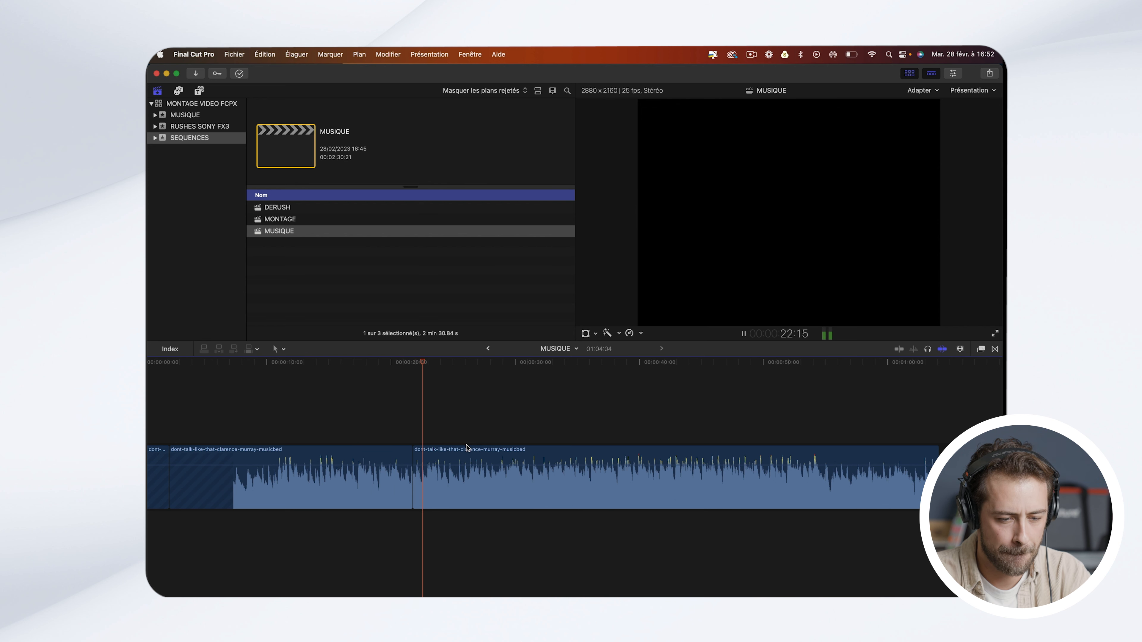
key("space")
Step: Replay the join from 0:20:15 and trim about 3 seconds off the start of the clip after it
left_click(384, 365)
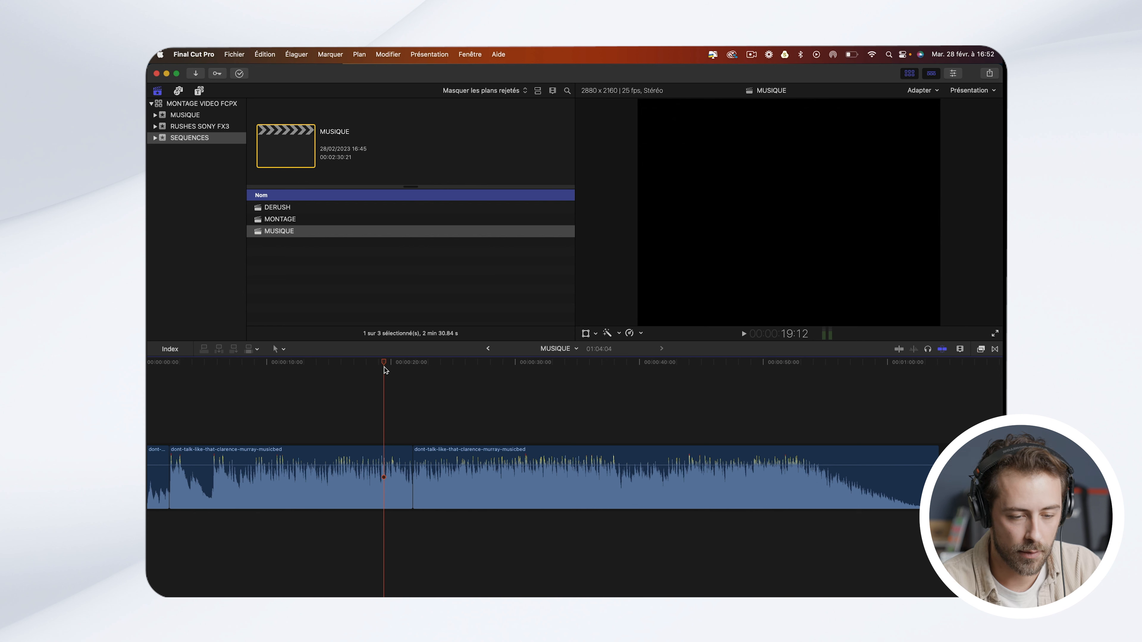
left_click(398, 363)
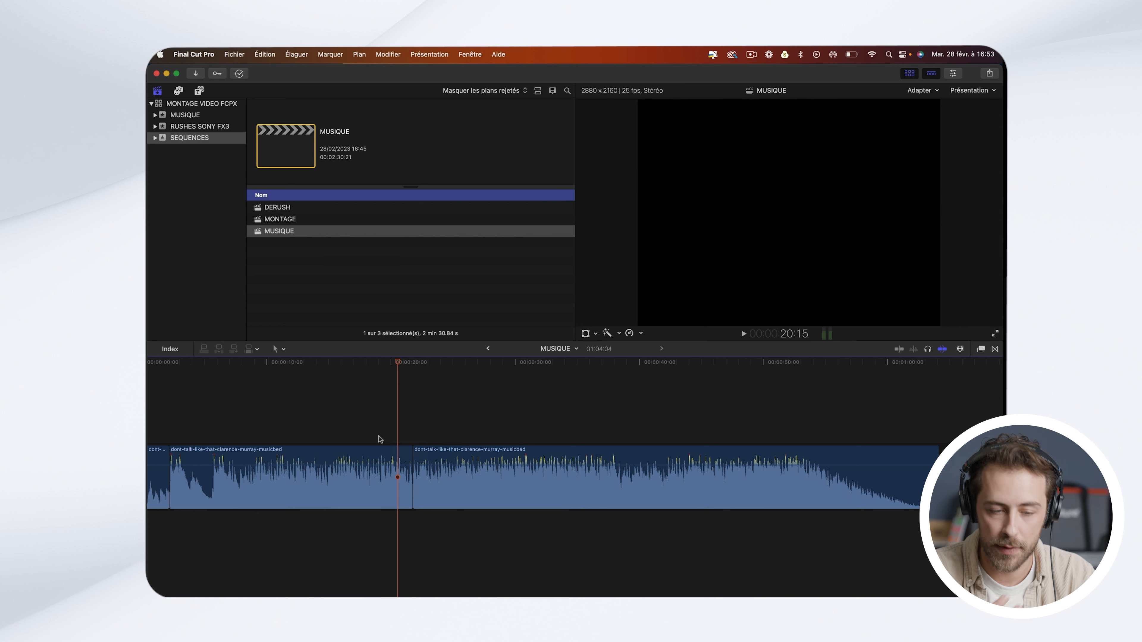
key("space")
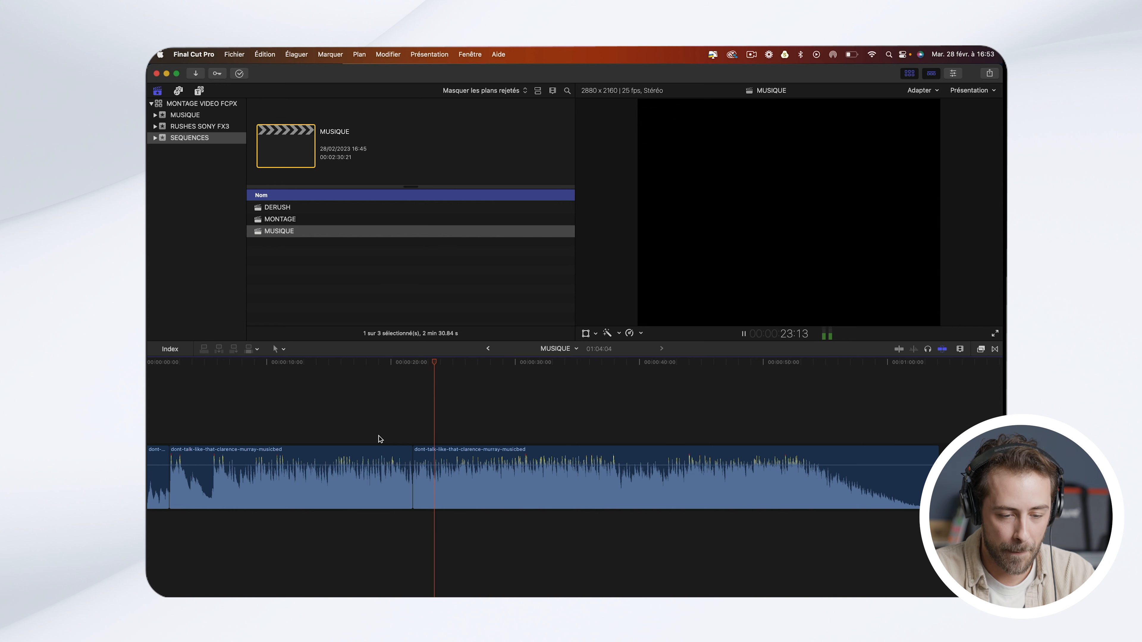
key("space")
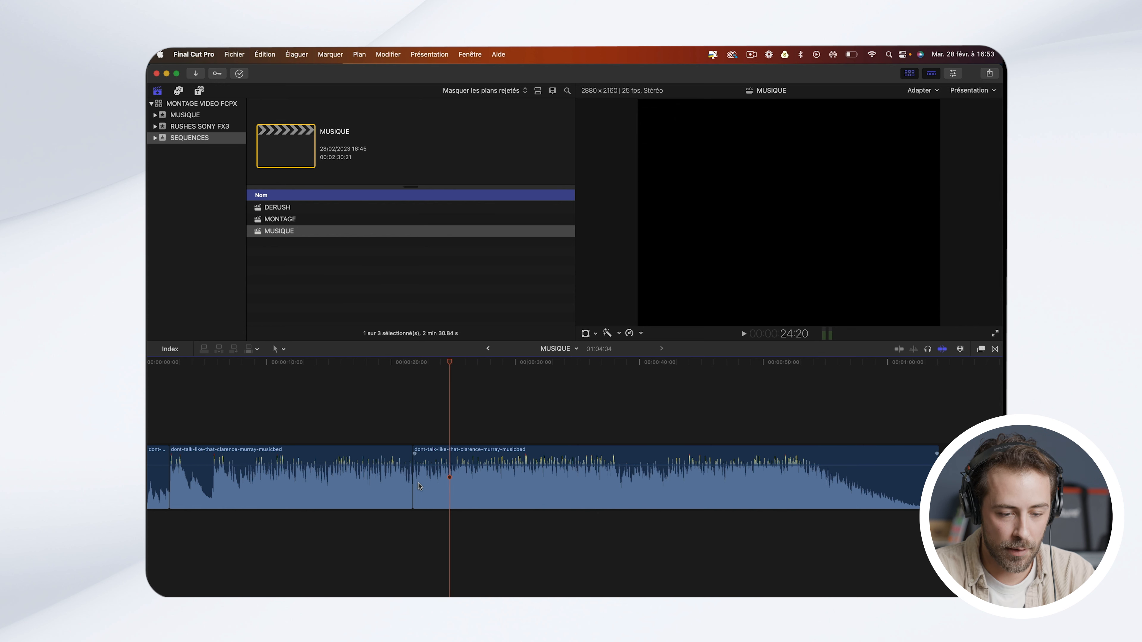
left_click_drag(417, 484, 449, 486)
Step: Replay the join from 0:19:12 and extend the start of the clip after it by about 20 frames
left_click(421, 366)
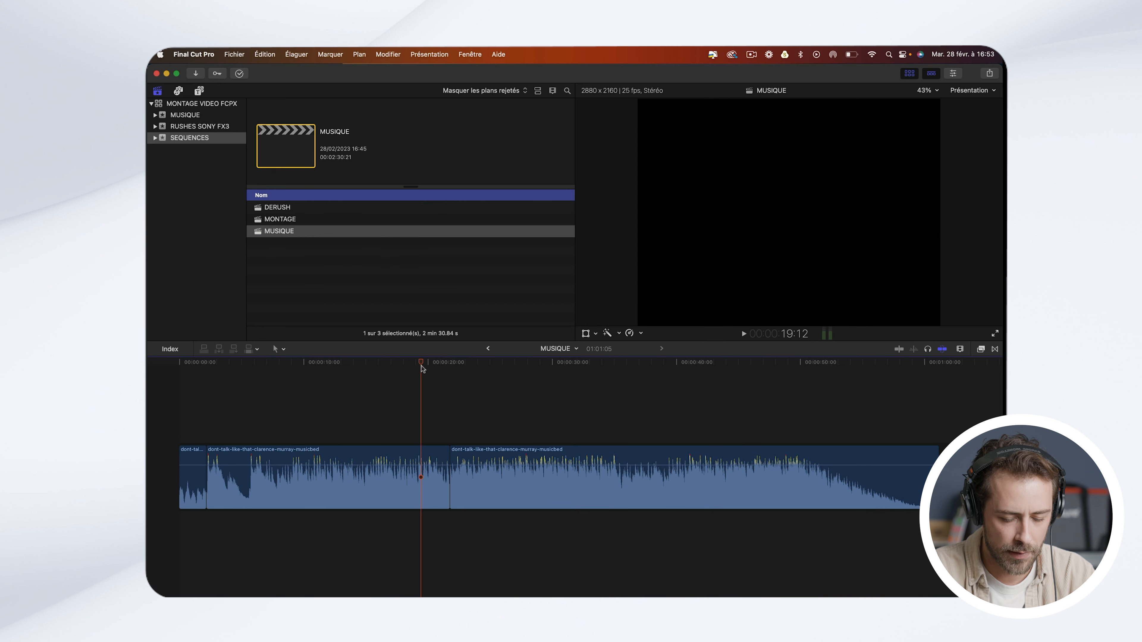
key("space")
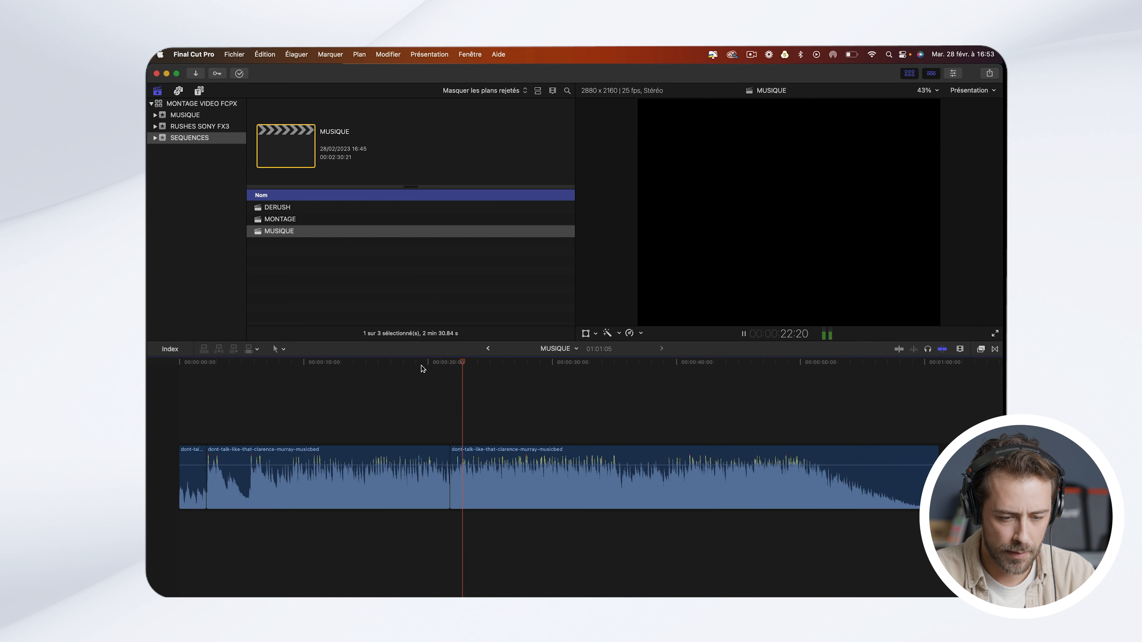
key("super+equal")
key("space")
left_click(440, 497)
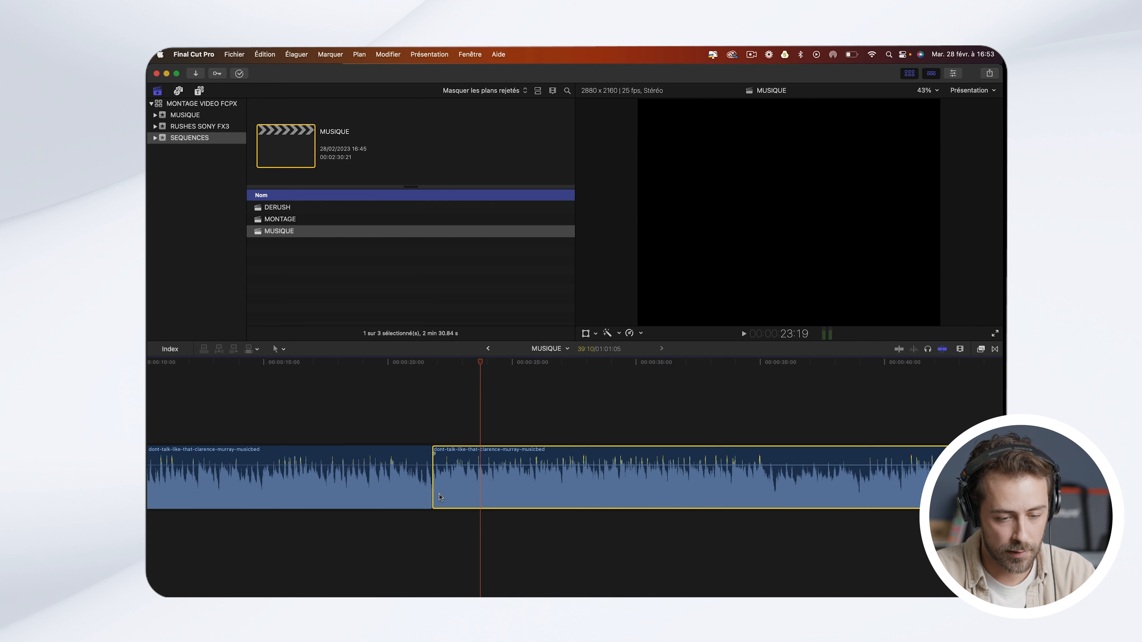
left_click_drag(436, 493, 414, 496)
Step: Replay the join from about 0:19 and shorten the end of the clip before it by about 6 frames
left_click(355, 374)
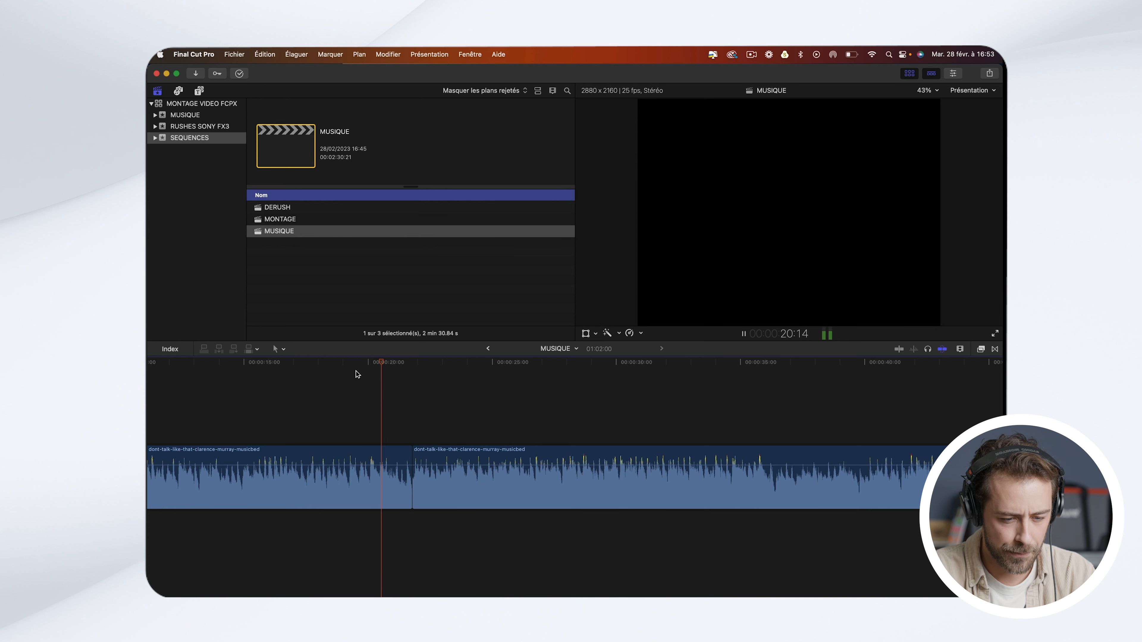
key("space")
left_click_drag(408, 492, 404, 494)
Step: Replay the join from about 0:18 and extend the start of the clip after it by 2 frames
left_click(333, 368)
key("space")
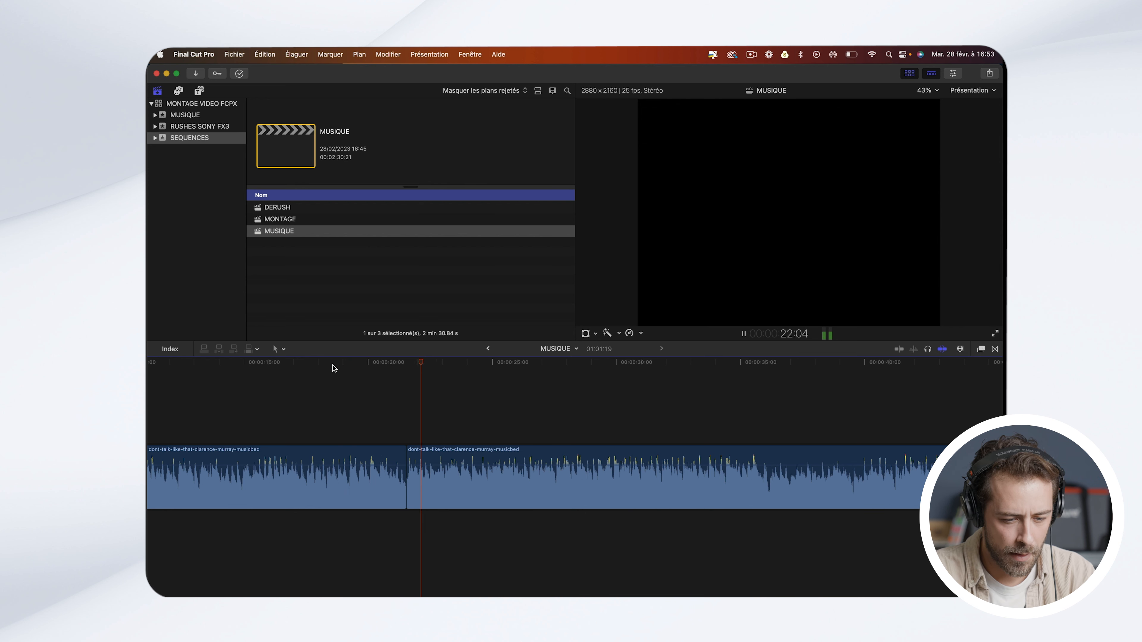
key("space")
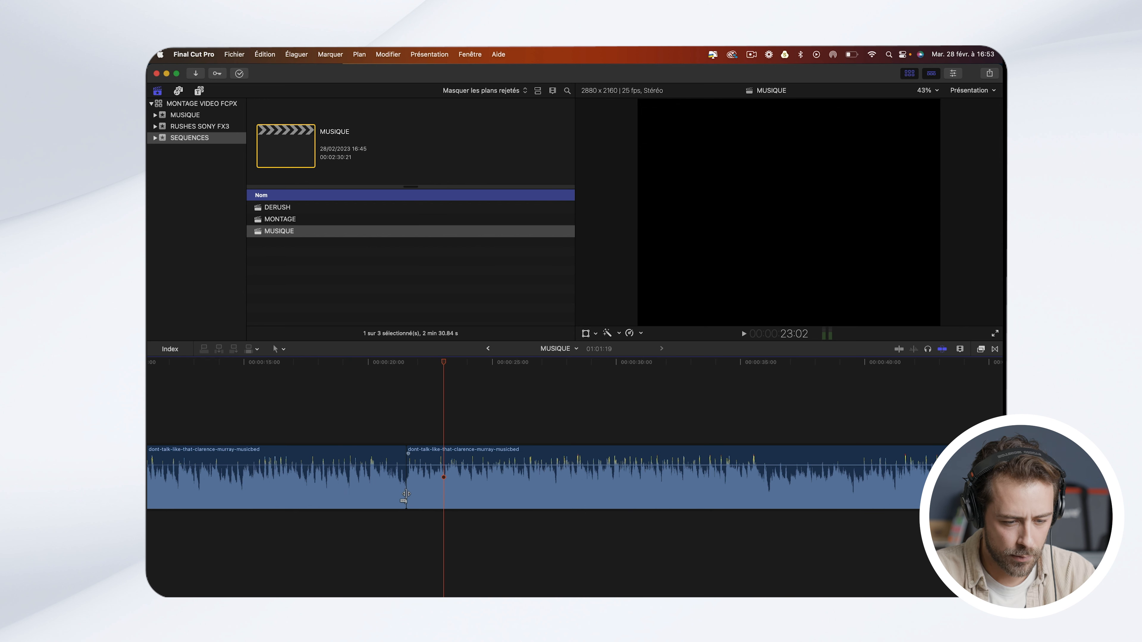
left_click_drag(408, 495, 407, 494)
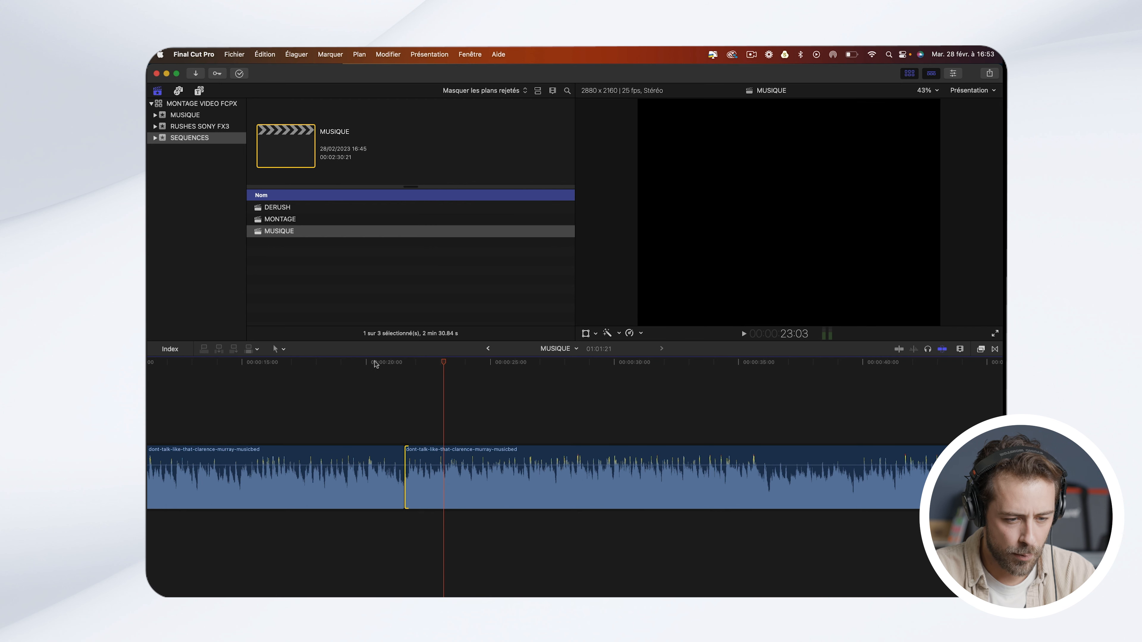
Step: Replay the join from 0:18:16 and extend the start of the clip after it by one more frame
left_click(333, 364)
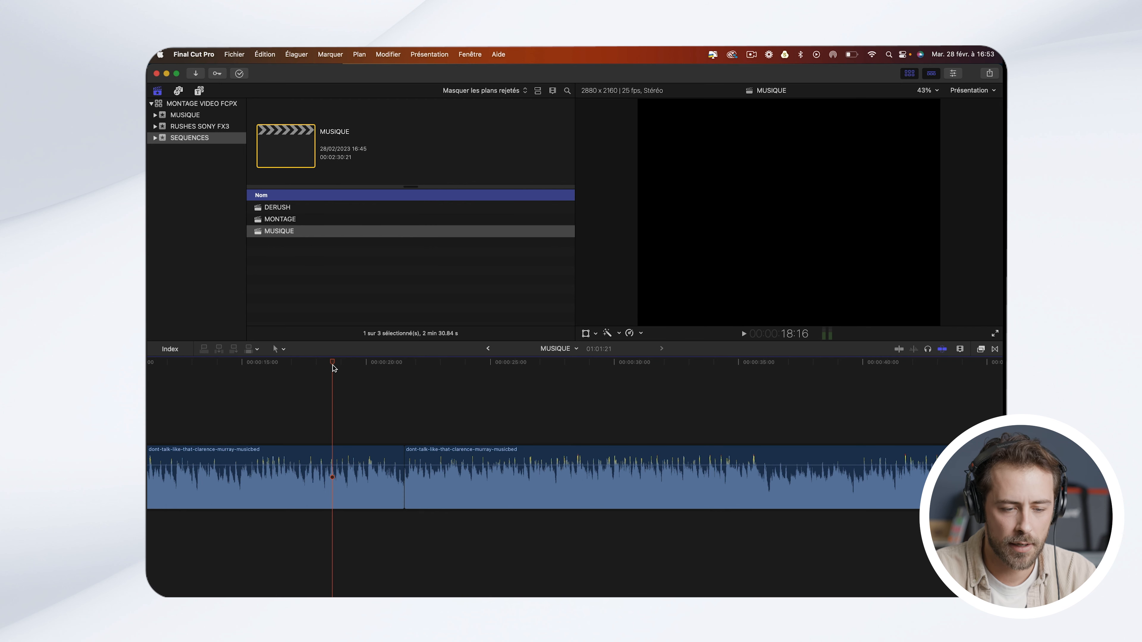
key("space")
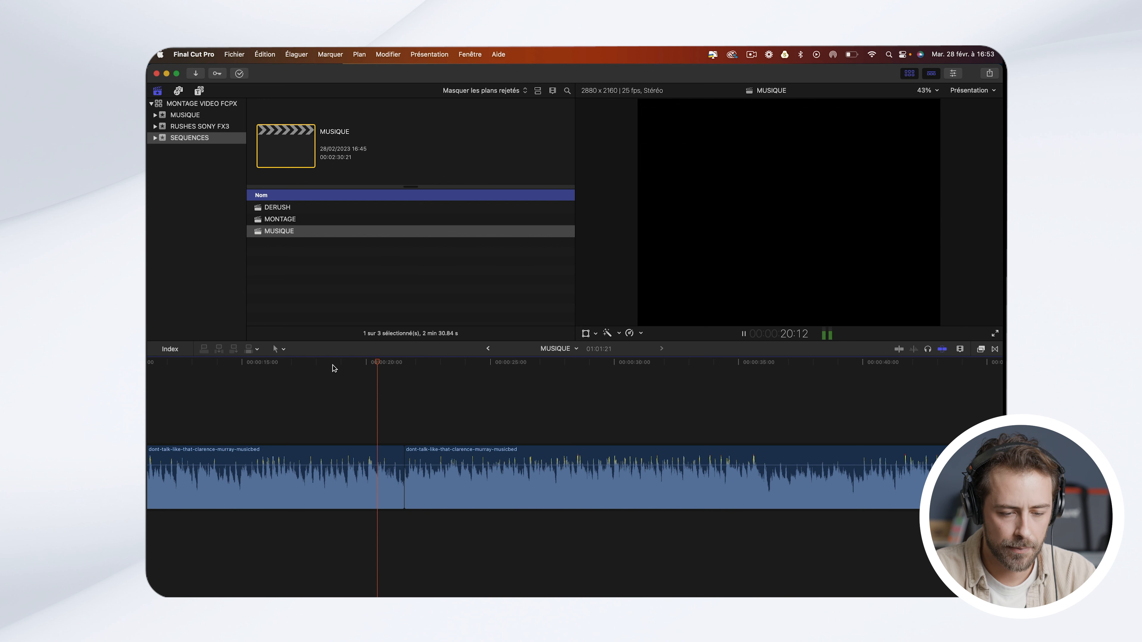
key("space")
left_click(408, 497)
left_click_drag(409, 495, 406, 494)
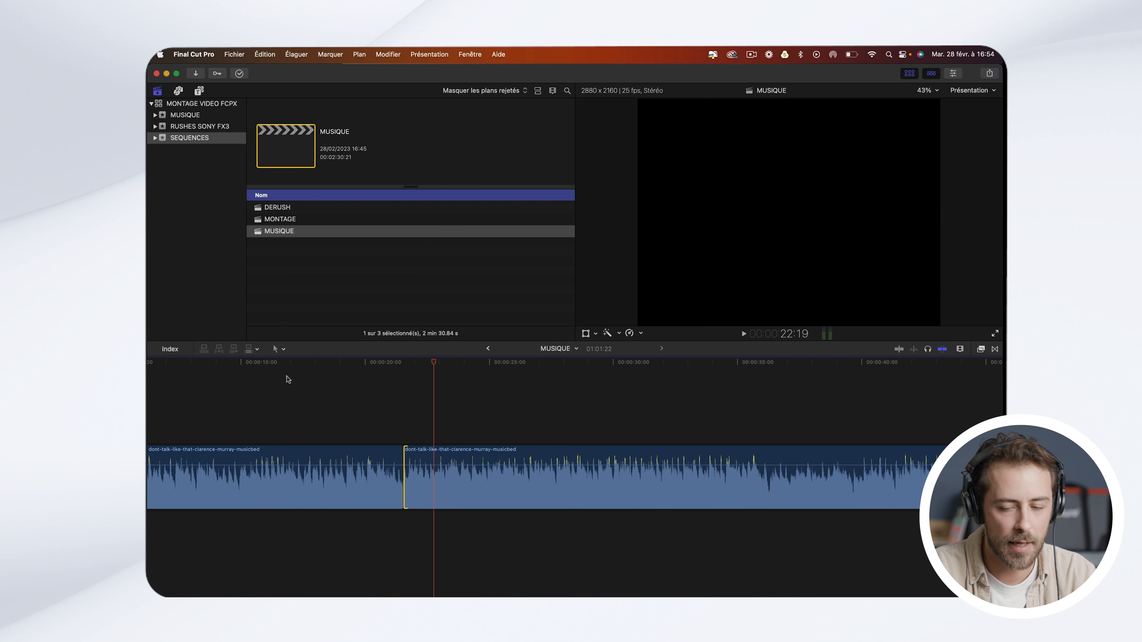
Step: Play the song twice from about 0:15 across the adjusted join to check the rhythm
left_click(258, 370)
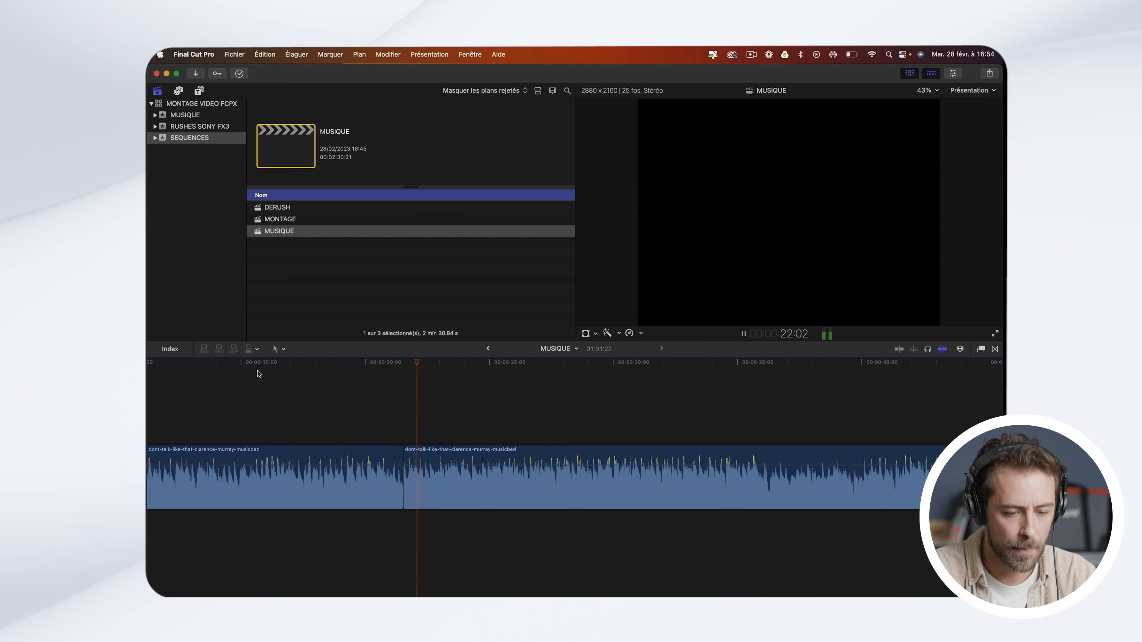
key("space")
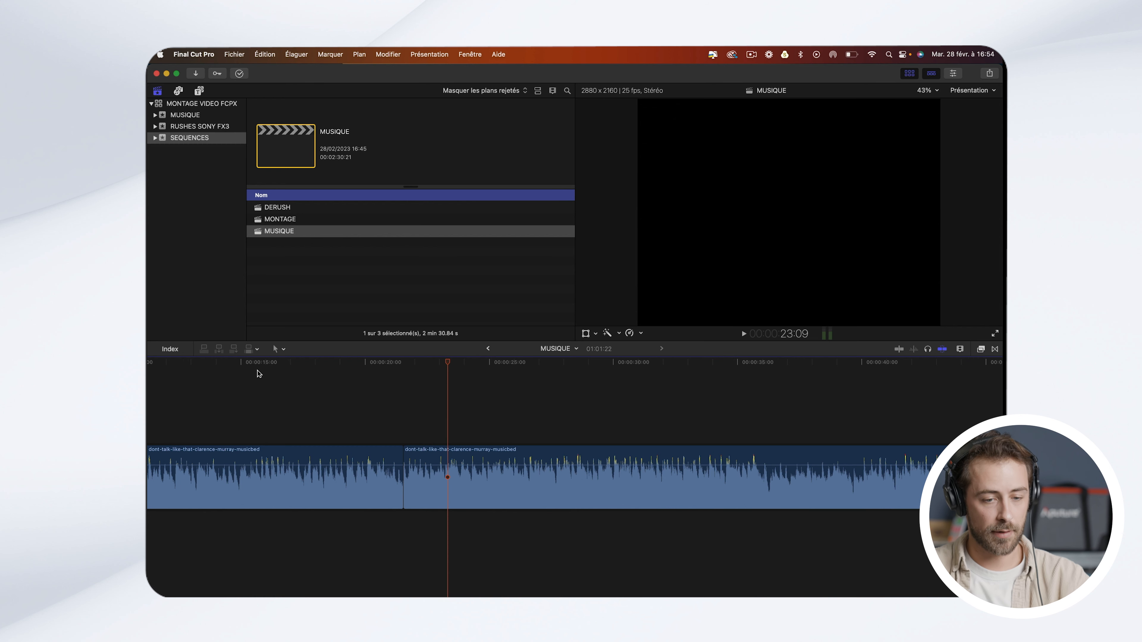
left_click(251, 365)
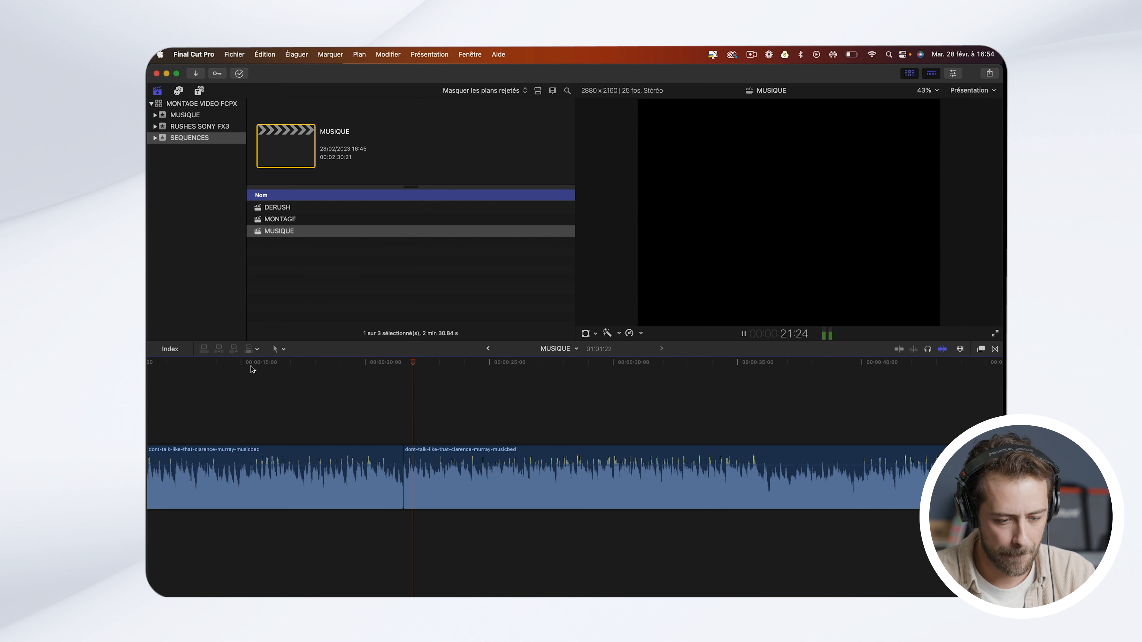
key("space")
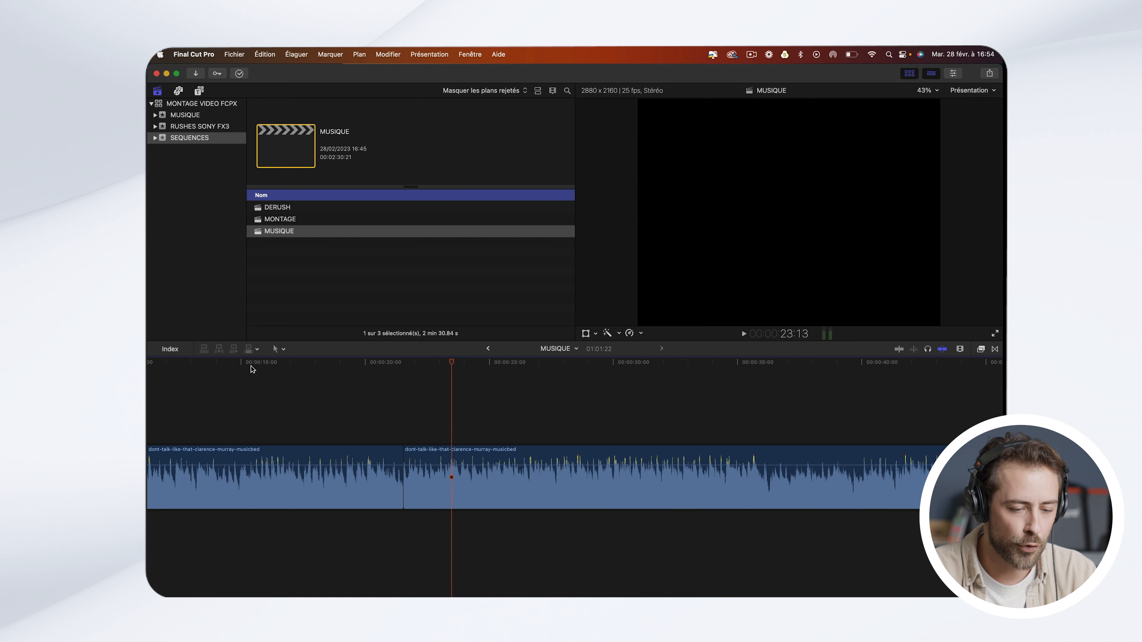
Step: Place the playhead on the cut at 0:21:14 and select the Fondu enchaîné transition
left_click(403, 370)
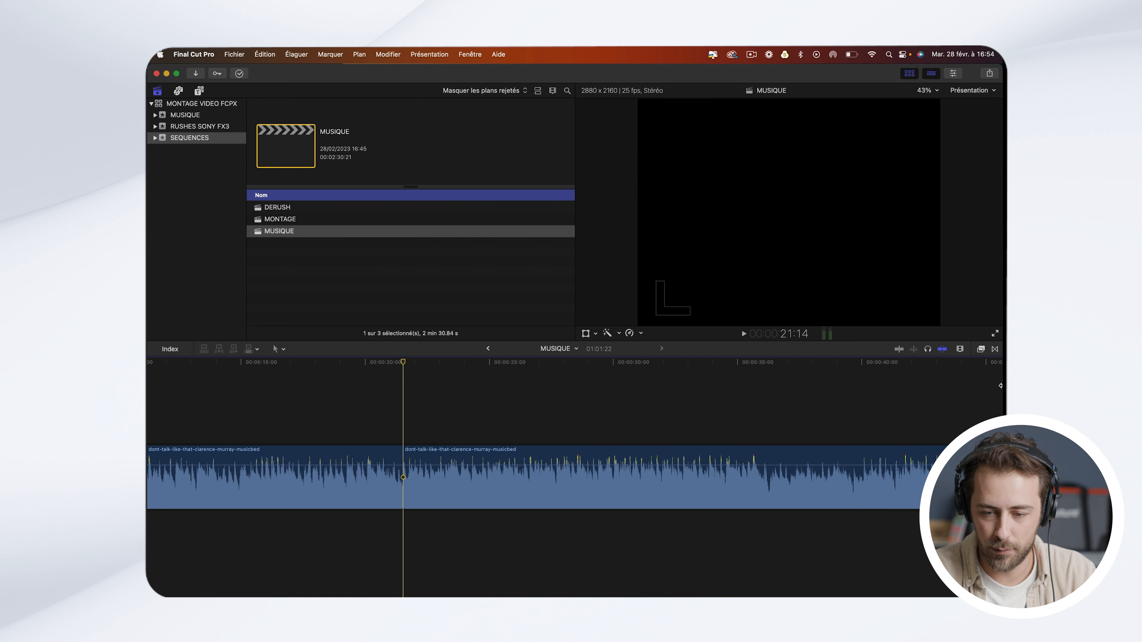
left_click(996, 350)
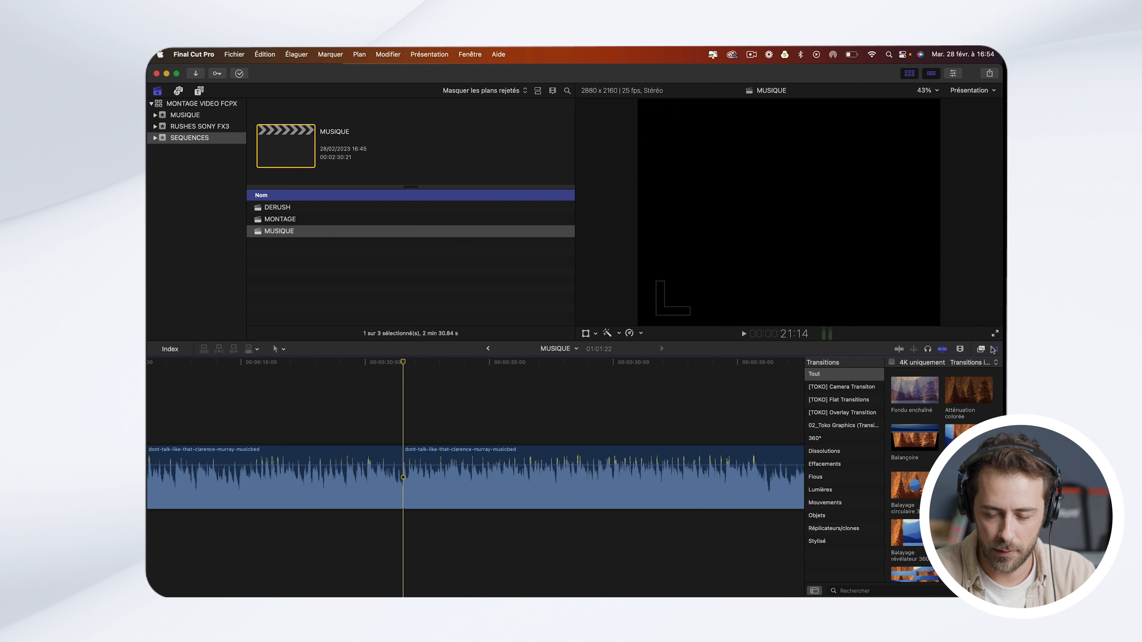
left_click(909, 400)
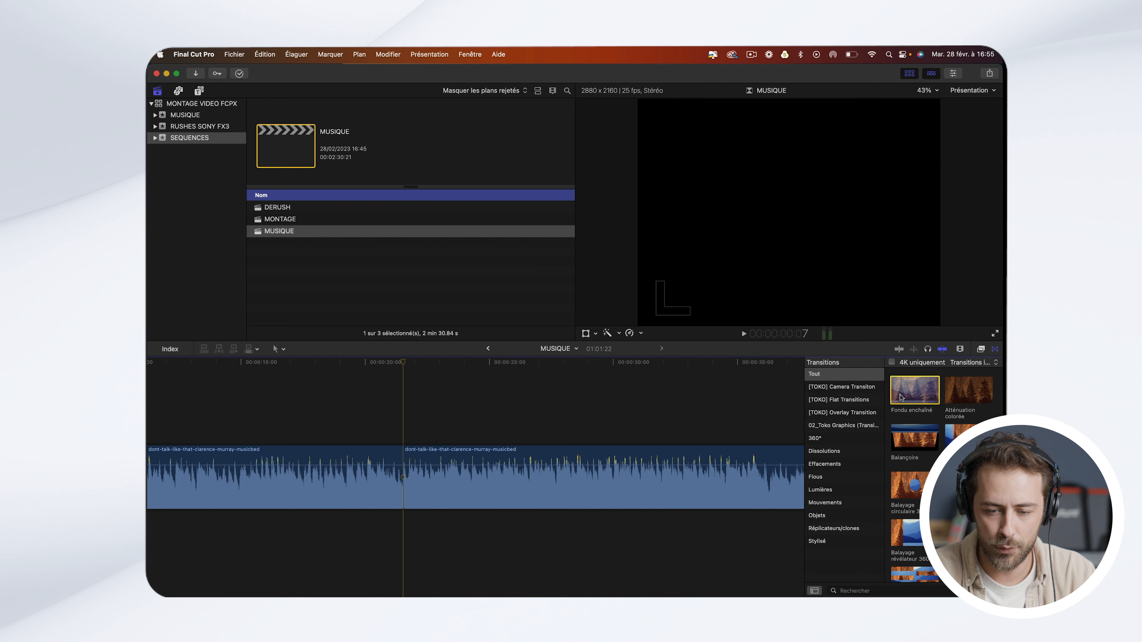
Step: Apply a Fondu enchaîné to the cut between the last two music clips, replacing it with the default transition
left_click_drag(918, 396, 397, 478)
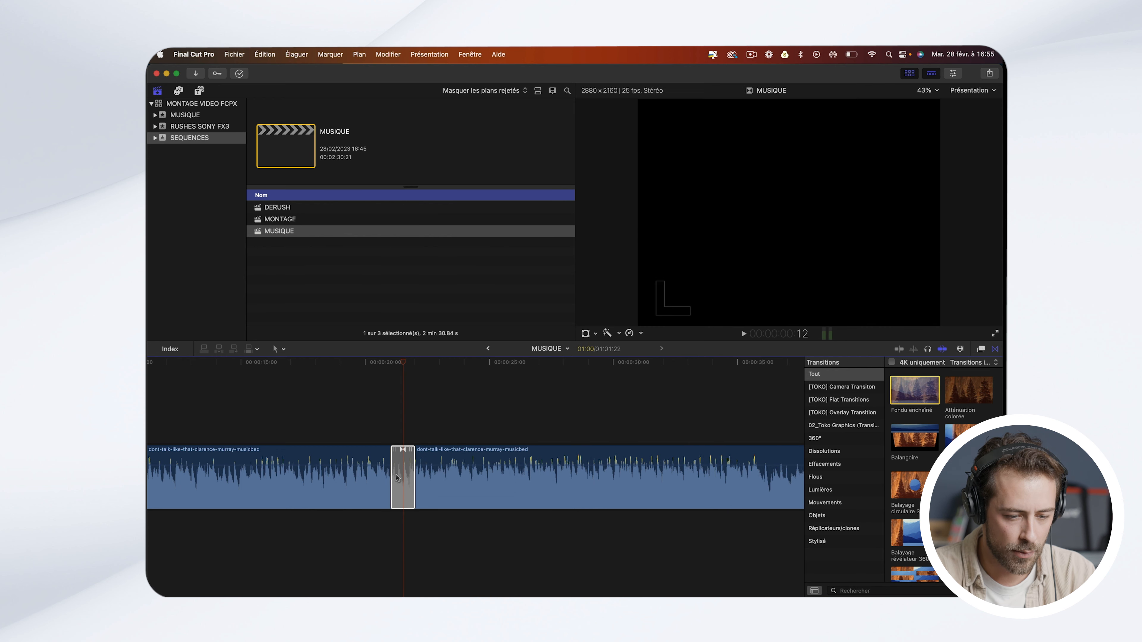
left_click(995, 350)
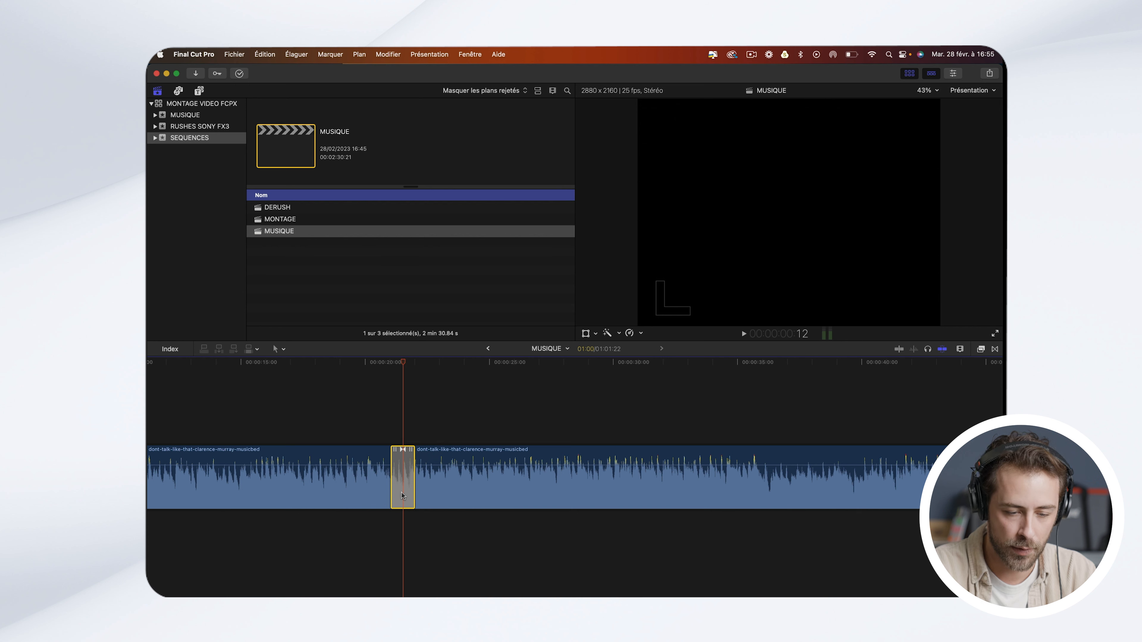
key("Delete")
key("super+t")
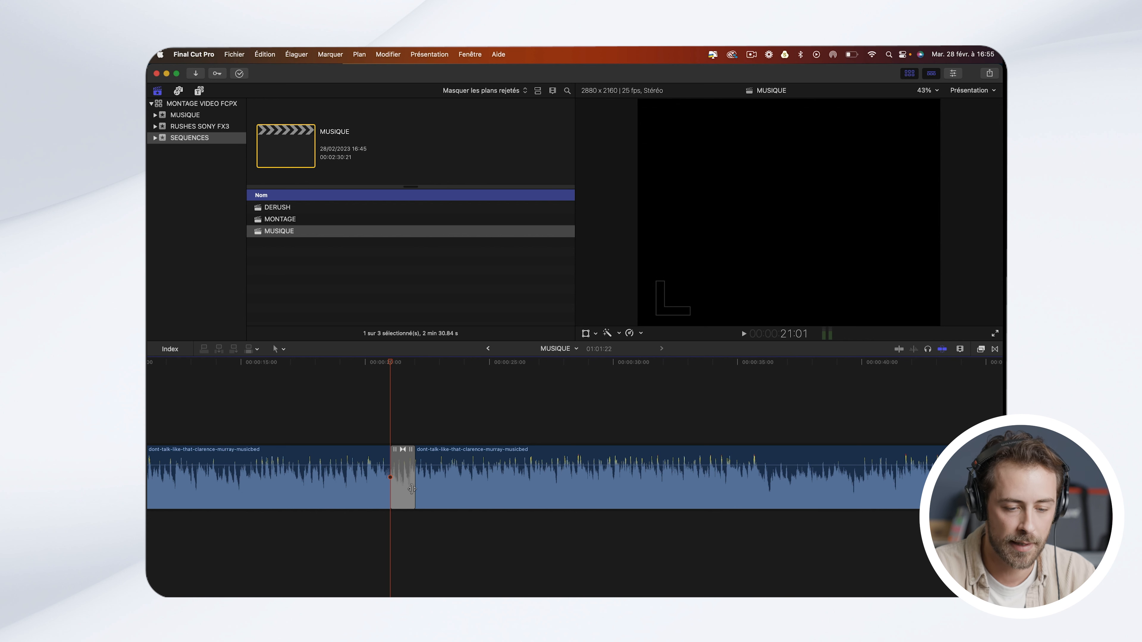
Step: Lengthen the crossfade between the last two music clips to about 15 seconds and listen to it from about 10 seconds
left_click(400, 475)
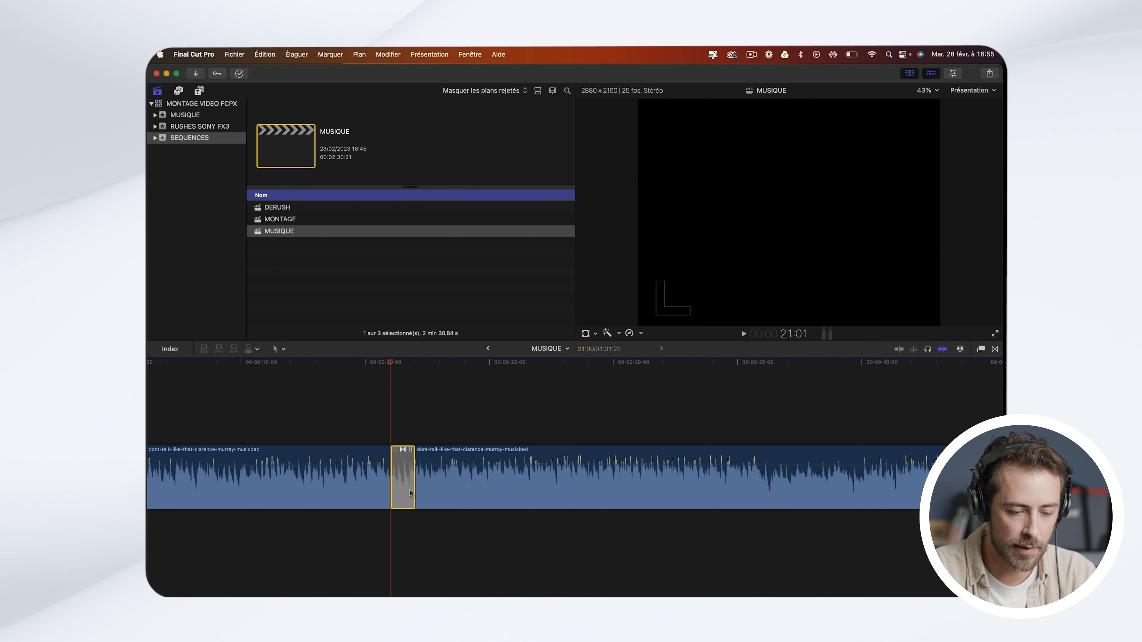
left_click_drag(415, 478, 597, 480)
scroll(594, 478, "left", 5)
left_click(241, 366)
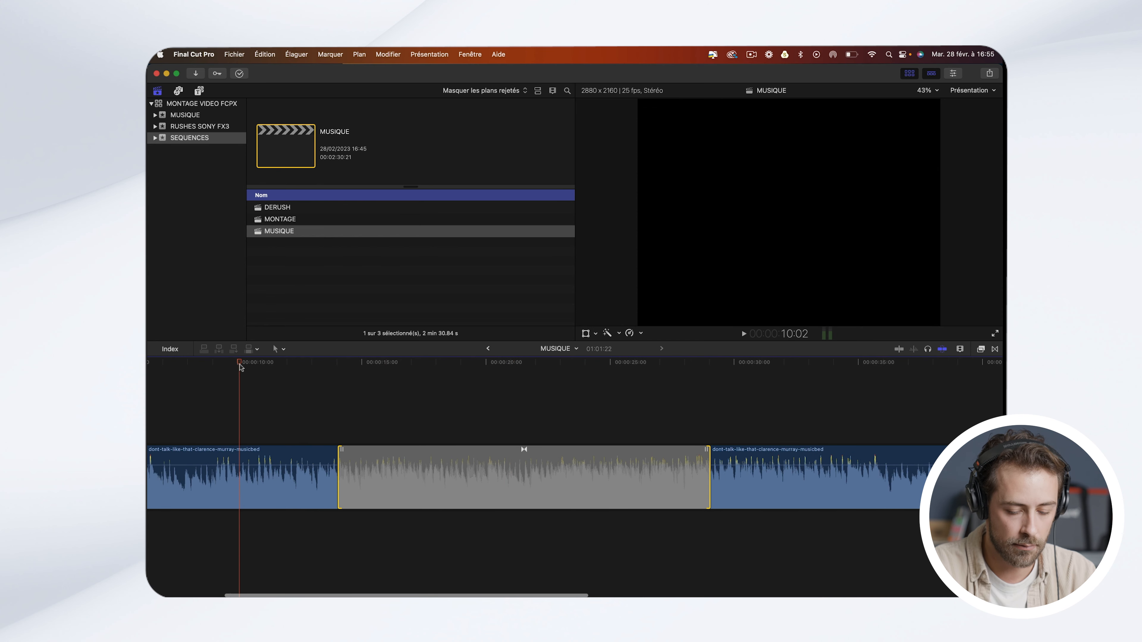
key("space")
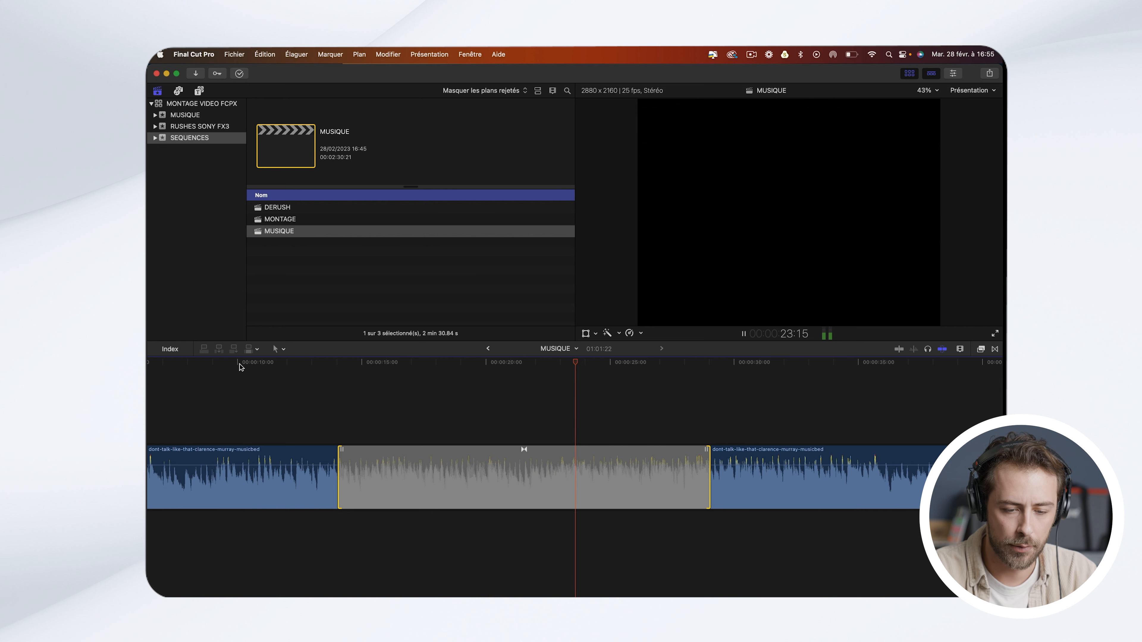
key("space")
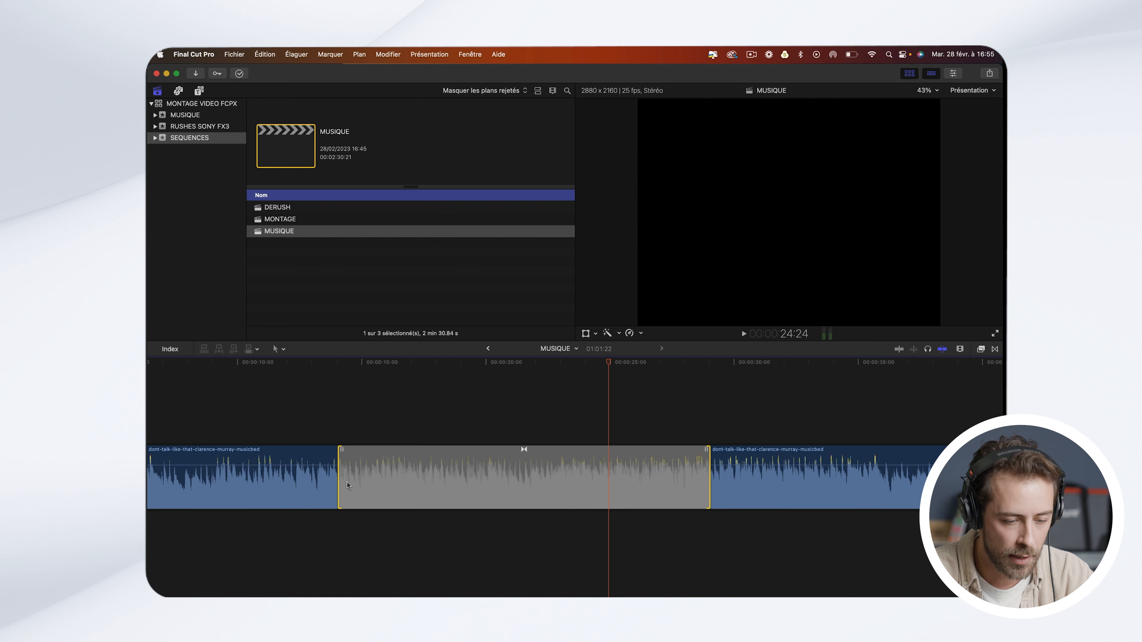
Step: Shorten the crossfade between the last two music clips to about five frames, listening to the join after each adjustment
left_click_drag(341, 489, 522, 503)
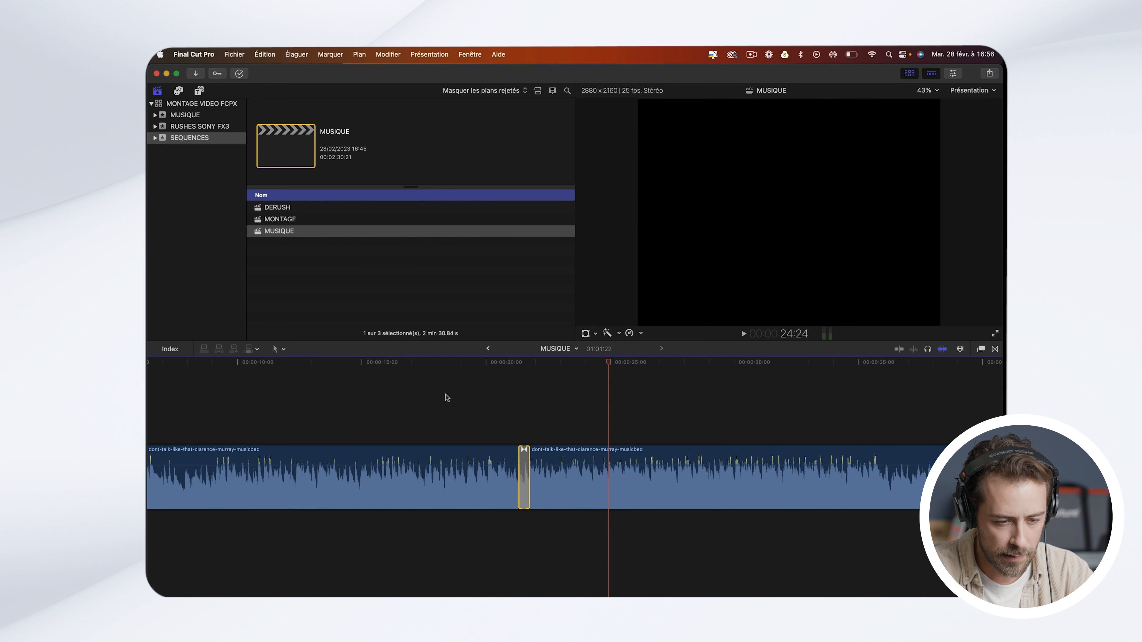
left_click(360, 366)
key("space")
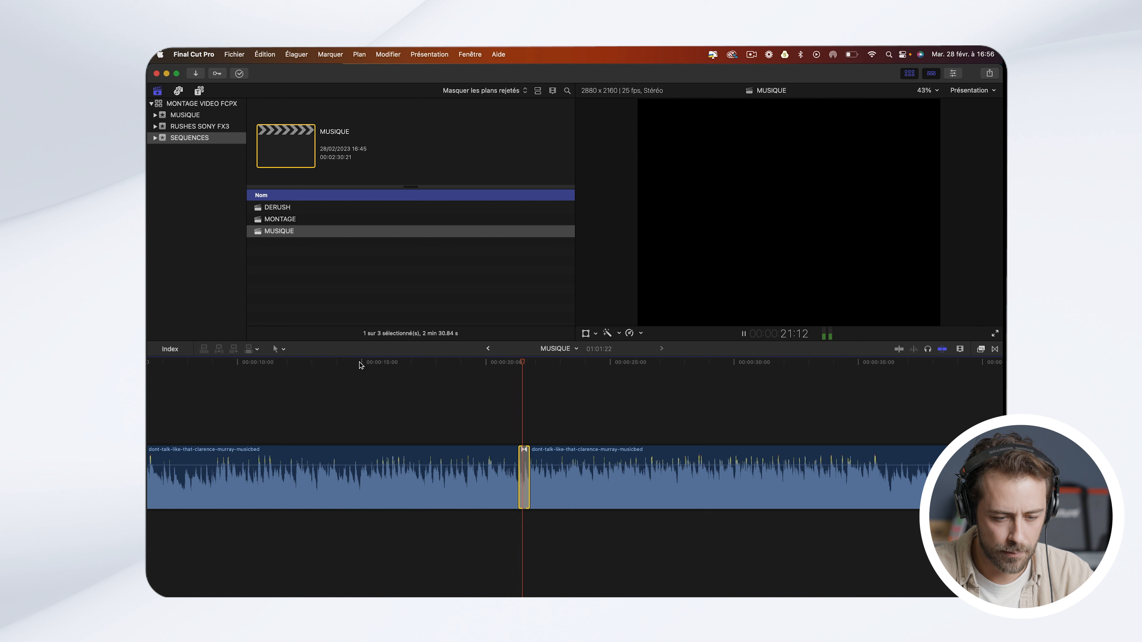
key("space")
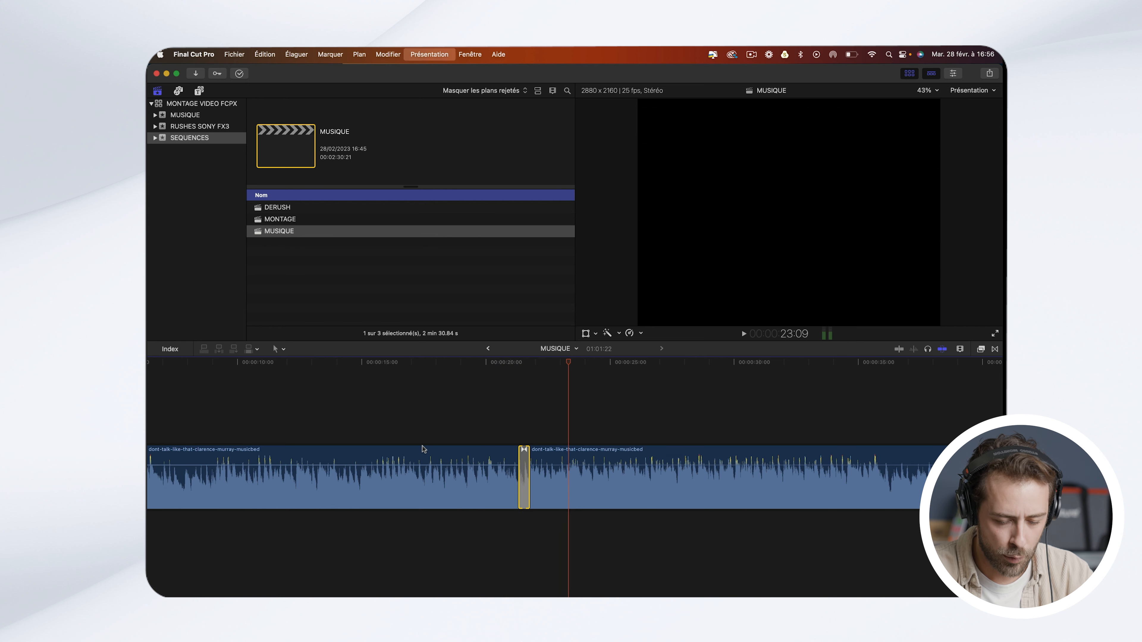
left_click_drag(520, 483, 522, 484)
left_click(396, 370)
key("space")
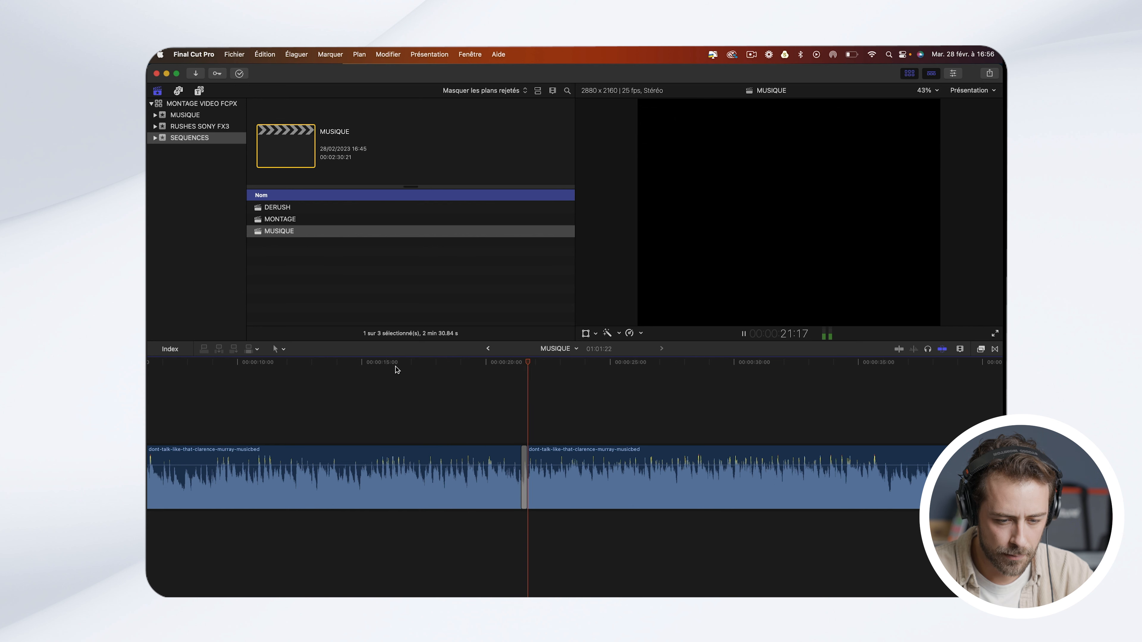
key("space")
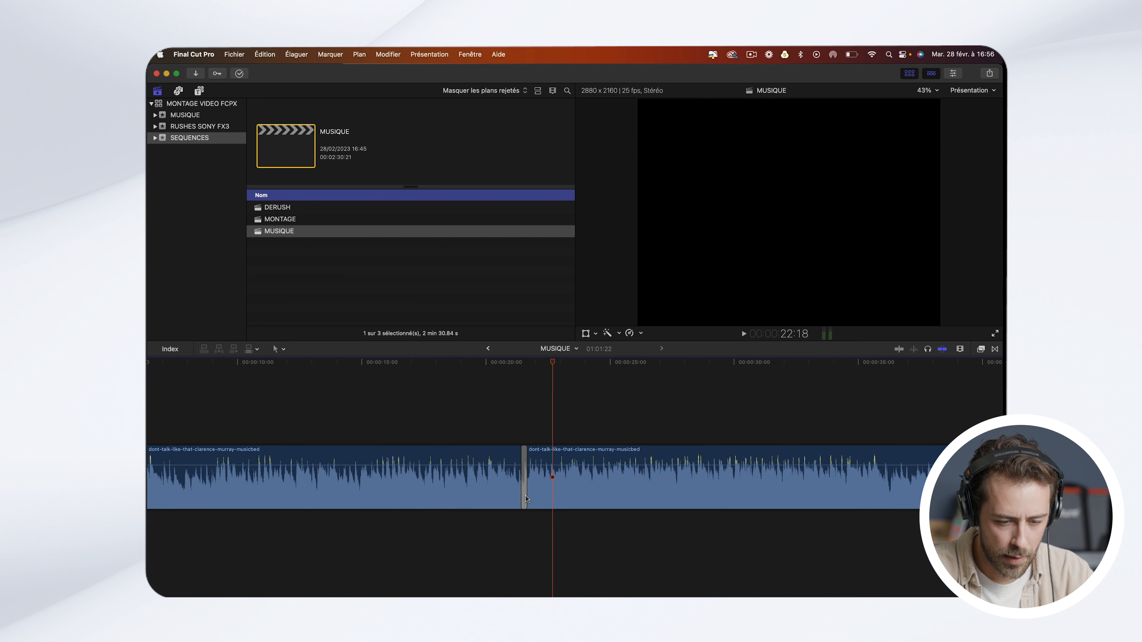
Step: Trim the crossfade between the last two music clips to about three frames and replay the join to check it
left_click(524, 497)
key("super+equal")
key("super+equal")
left_click_drag(447, 488, 441, 487)
left_click(278, 364)
key("space")
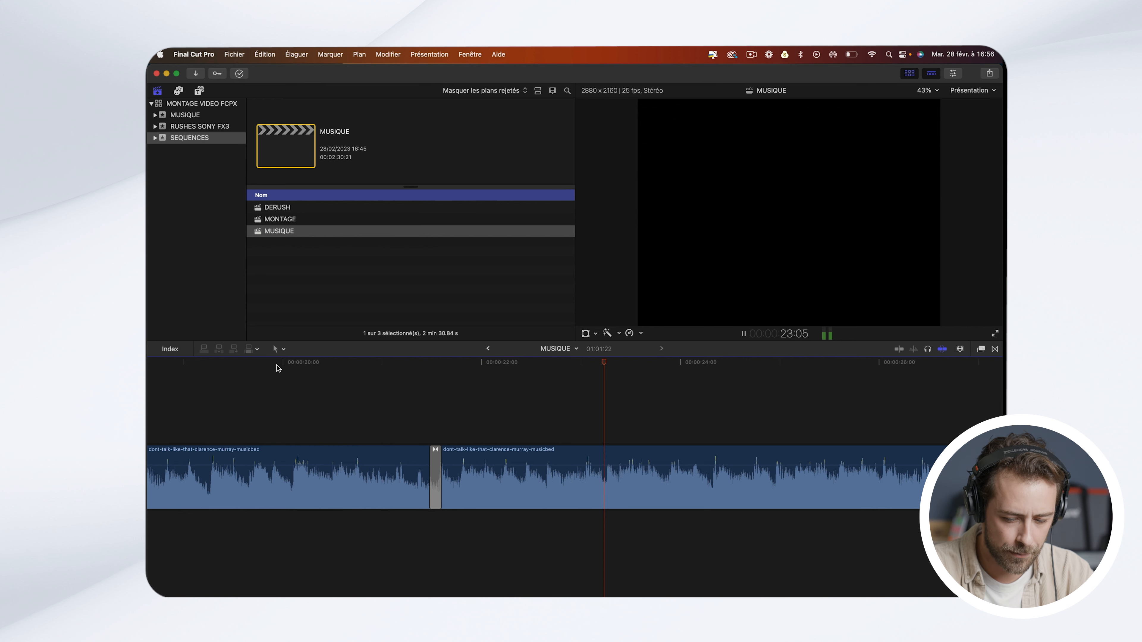
key("super+minus")
key("super+minus")
key("space")
left_click(592, 365)
key("space")
left_click(580, 366)
key("space")
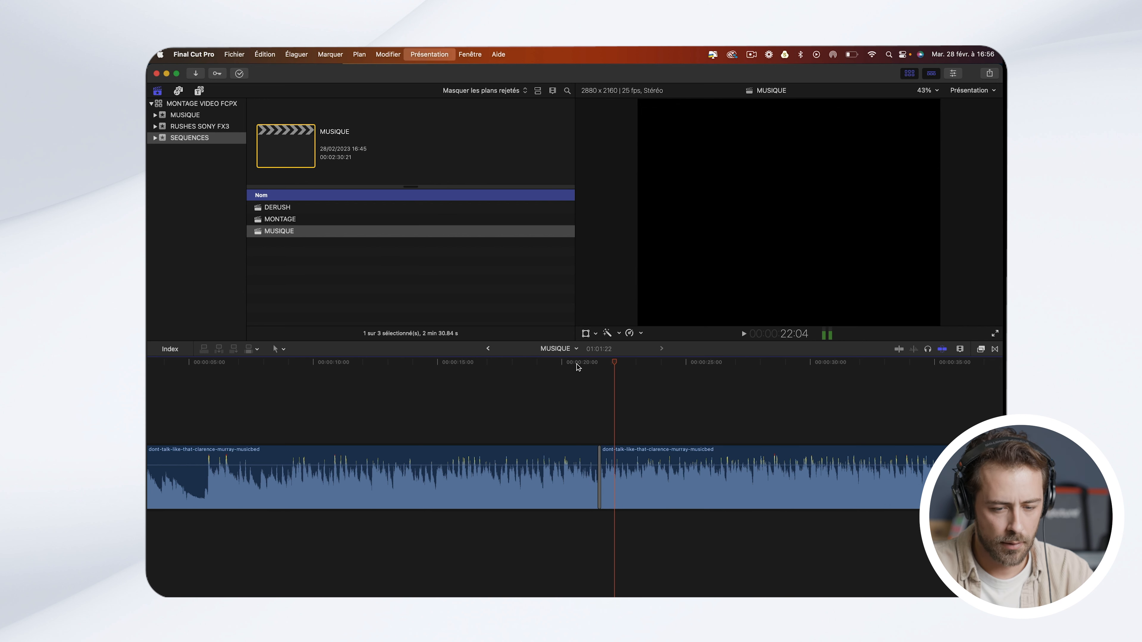
Step: Check the end of the music edit and listen to the opening crossfade from the start of the timeline
key("super+minus")
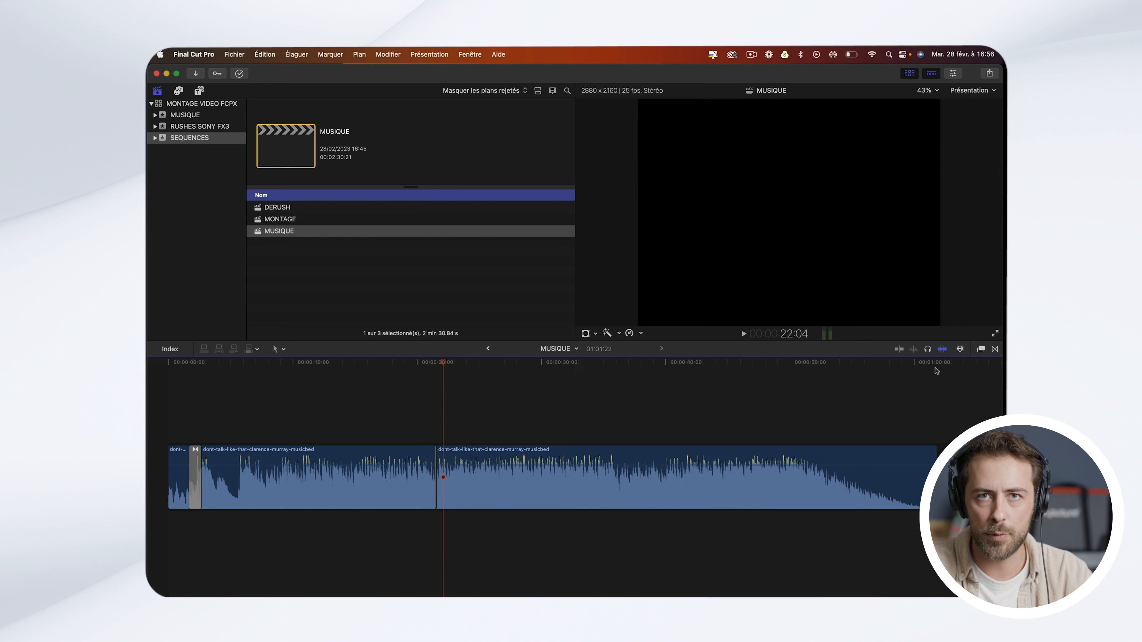
left_click(936, 370)
key("j")
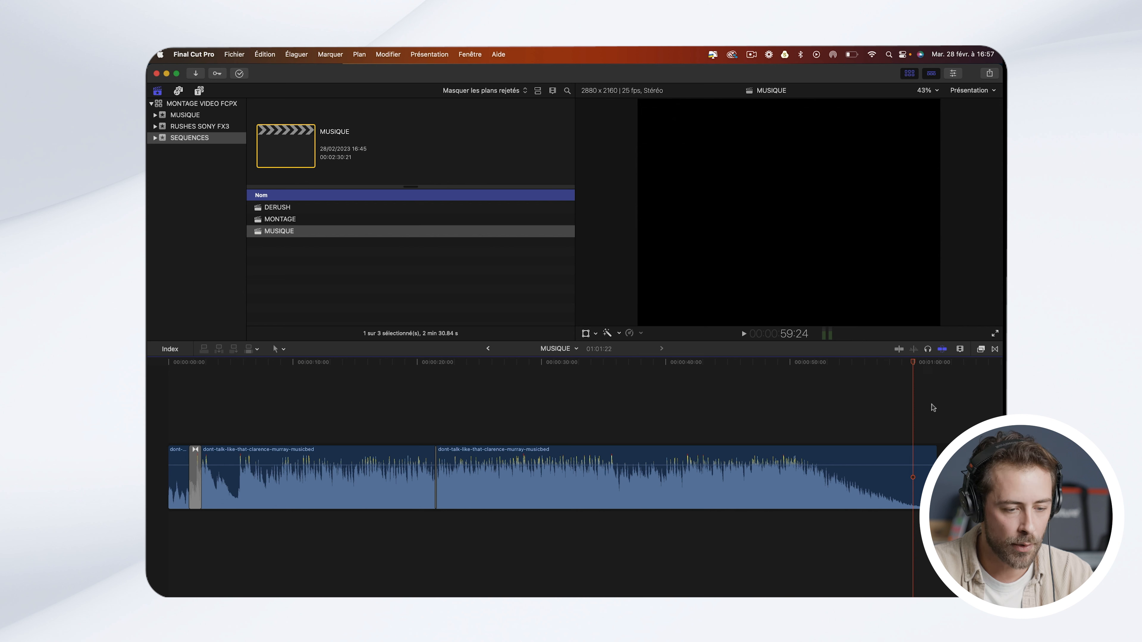
left_click(165, 380)
key("space")
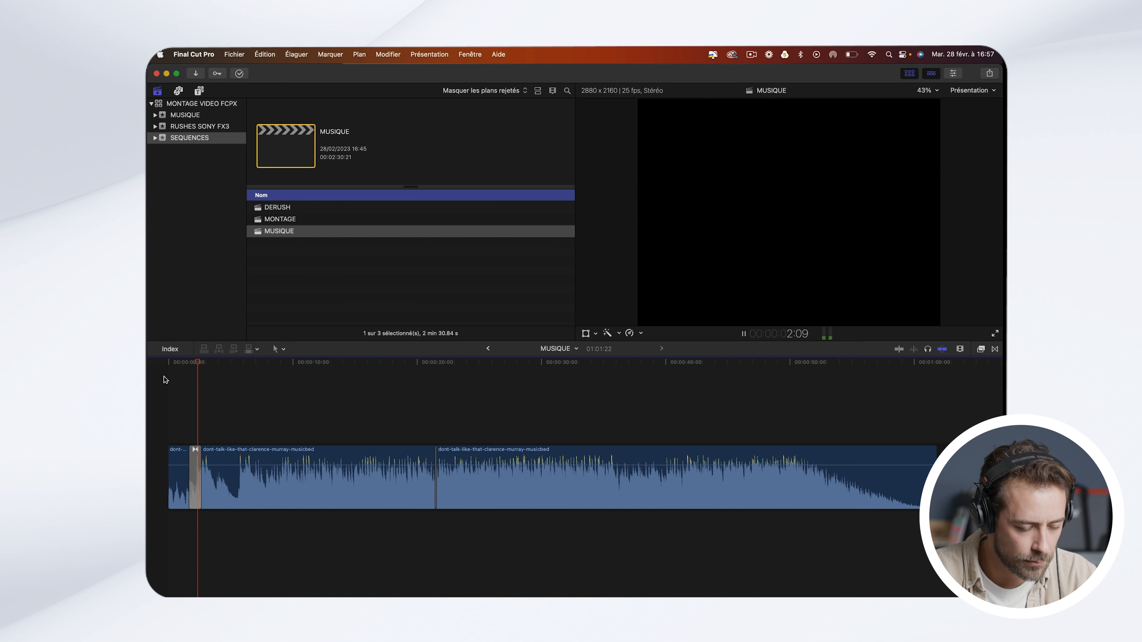
left_click(165, 380)
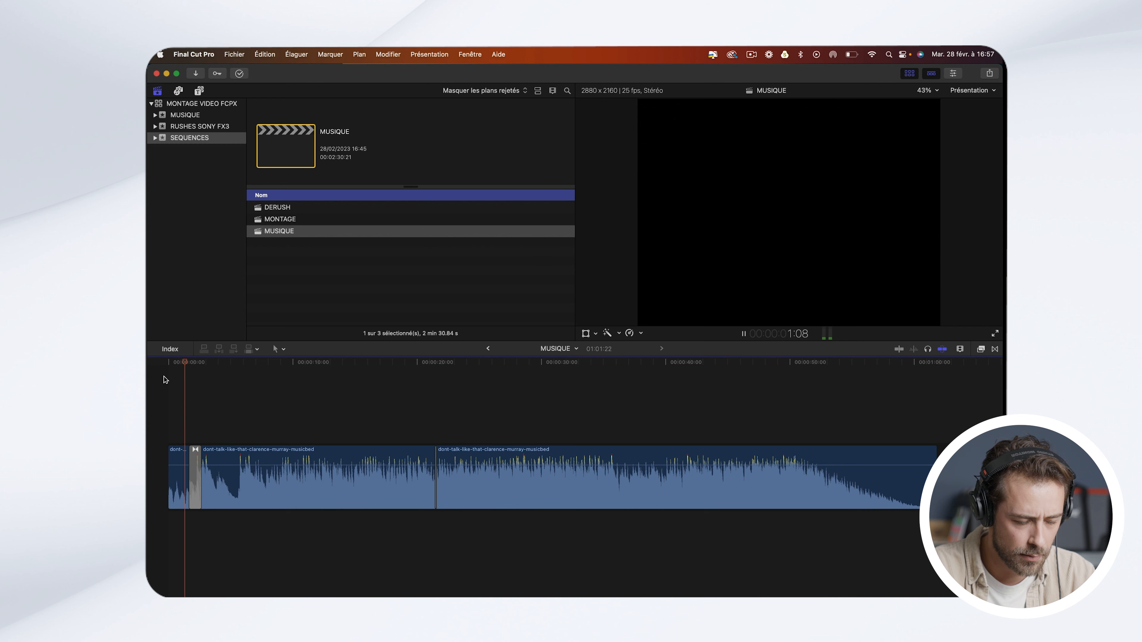
Step: Shorten the opening crossfade between the first two music clips to a few frames
key("super+plus")
key("super+plus")
key("super+plus")
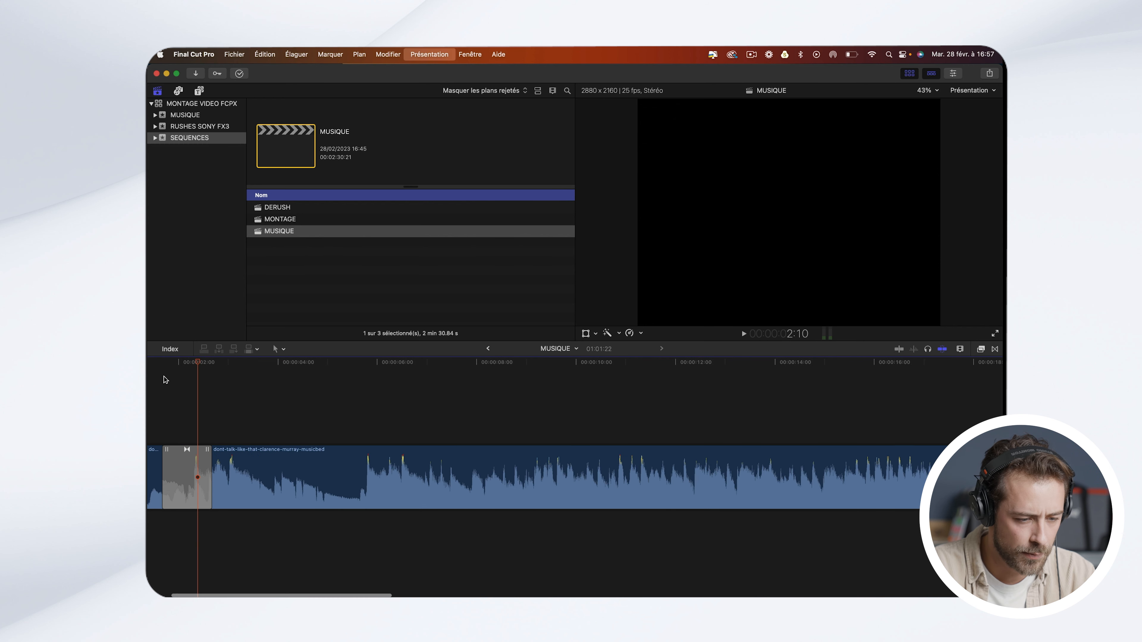
scroll(166, 380, "left", 3)
left_click(273, 491)
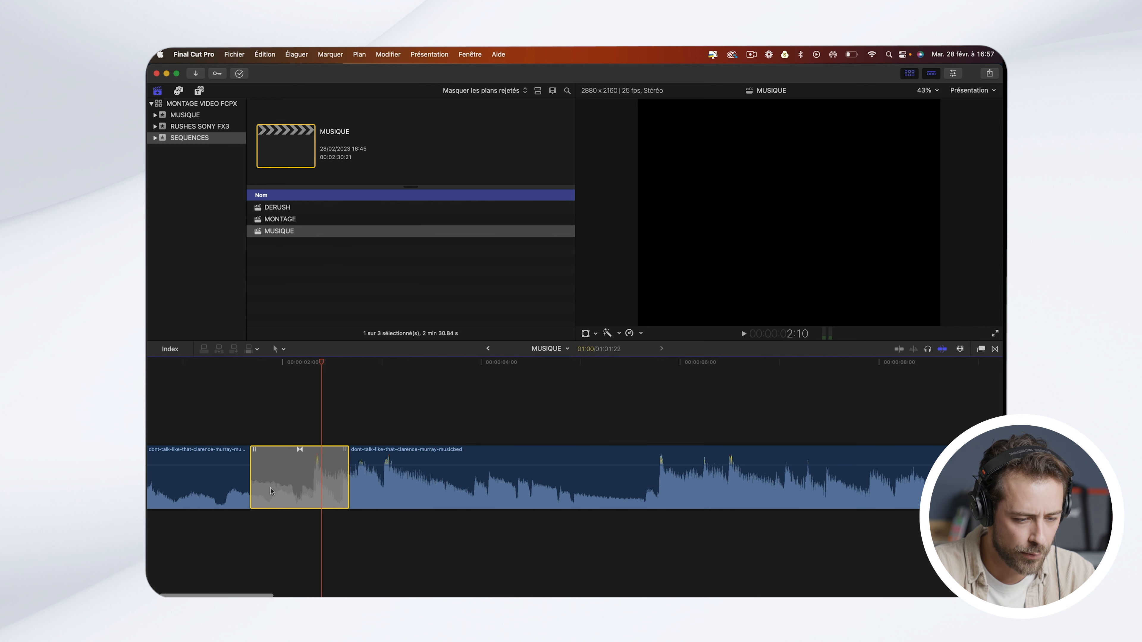
left_click_drag(252, 488, 260, 492)
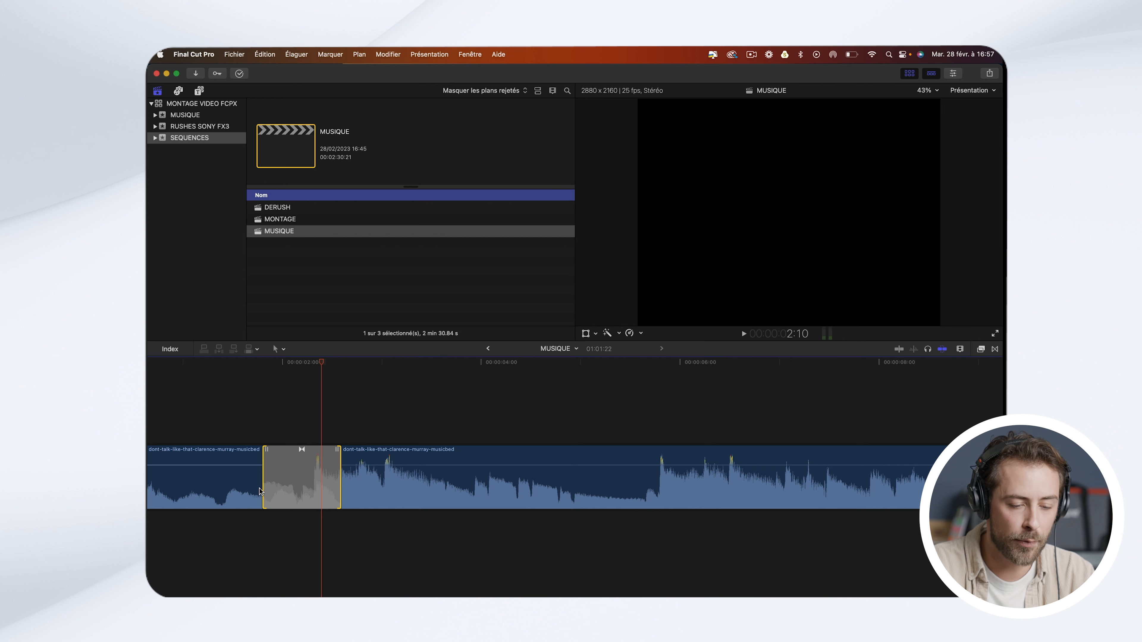
left_click(295, 491)
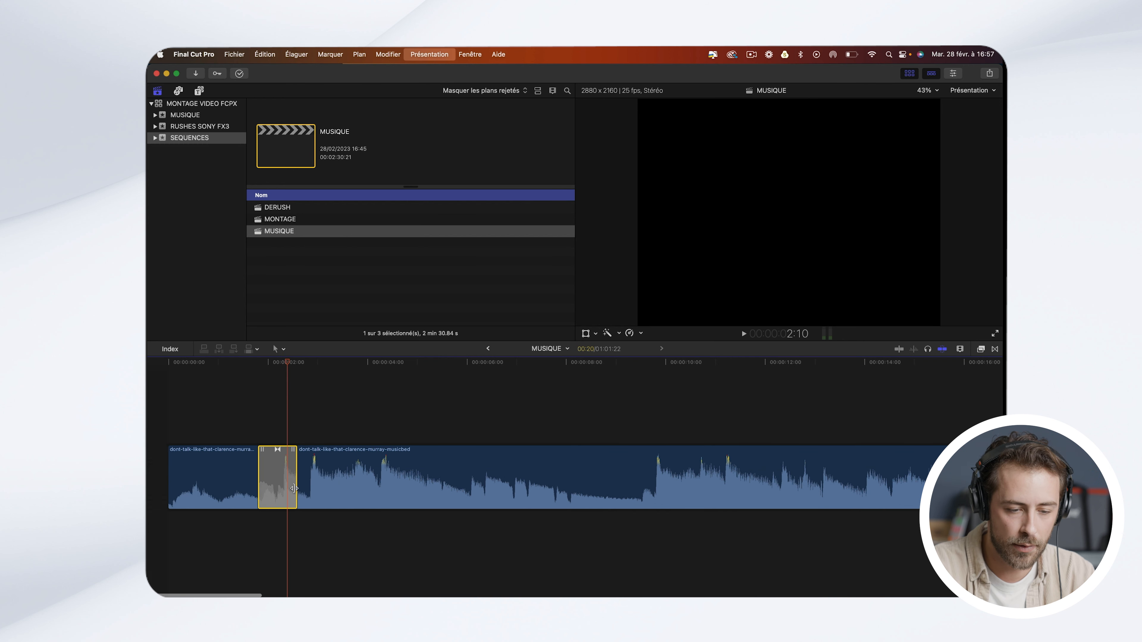
key("shift+z")
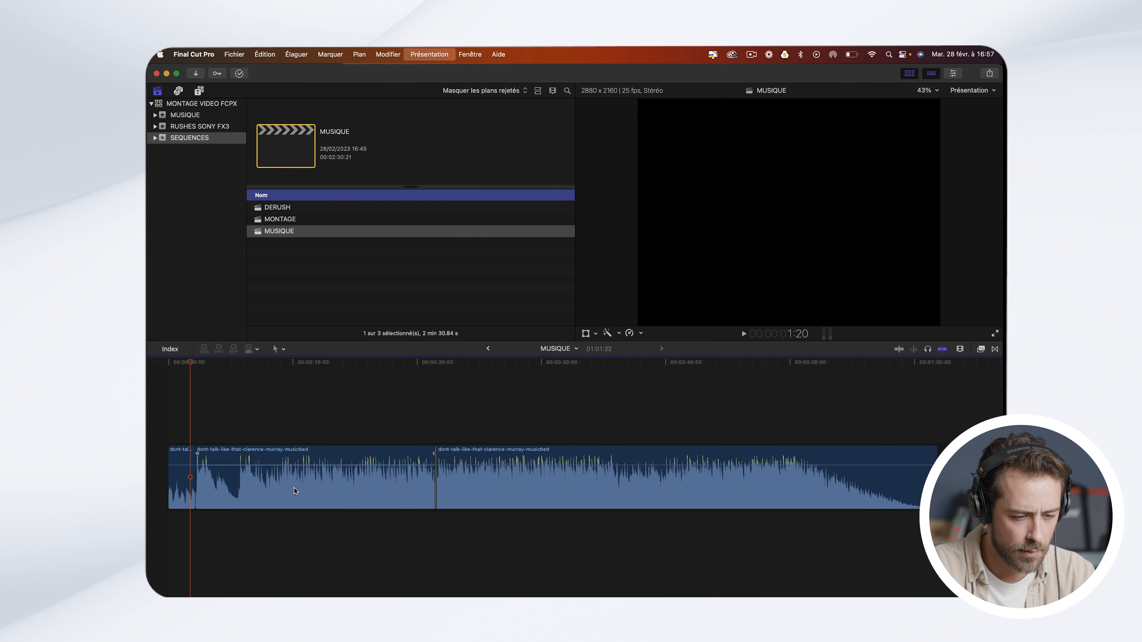
key("super+equal")
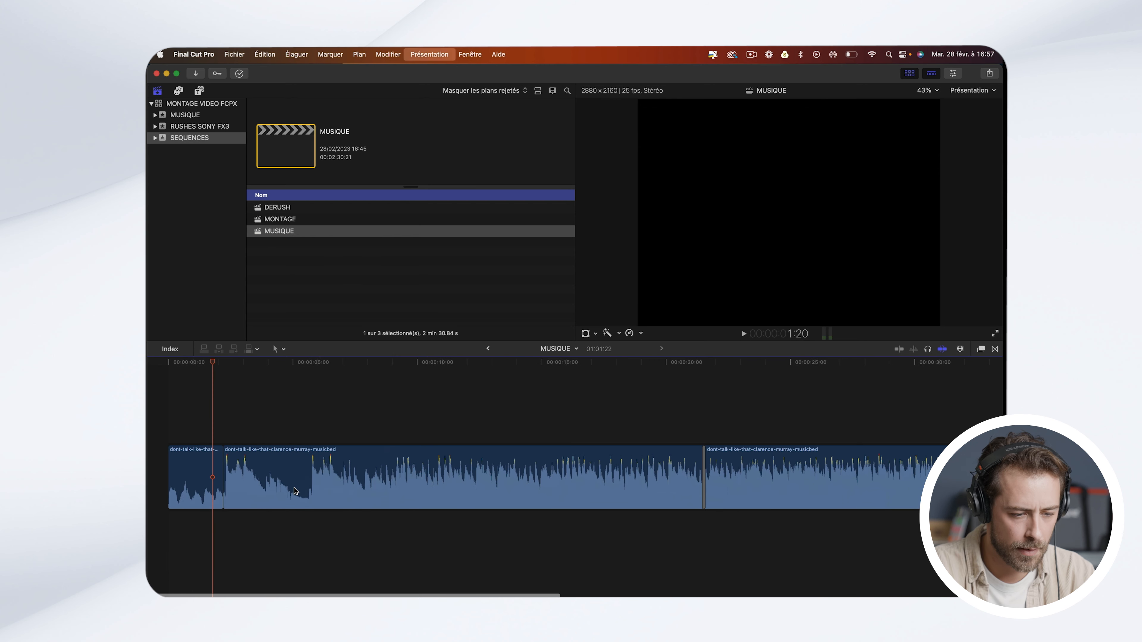
key("super+minus")
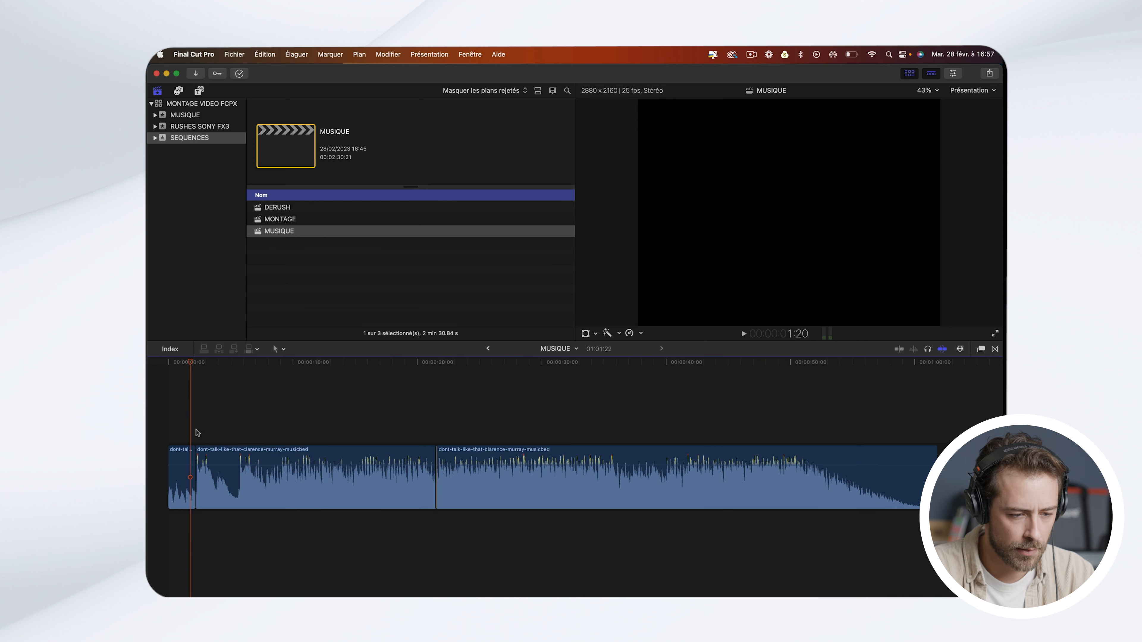
Step: Listen to the reworked music from the start of the timeline to about 55 seconds to check both joins
left_click(167, 371)
key("space")
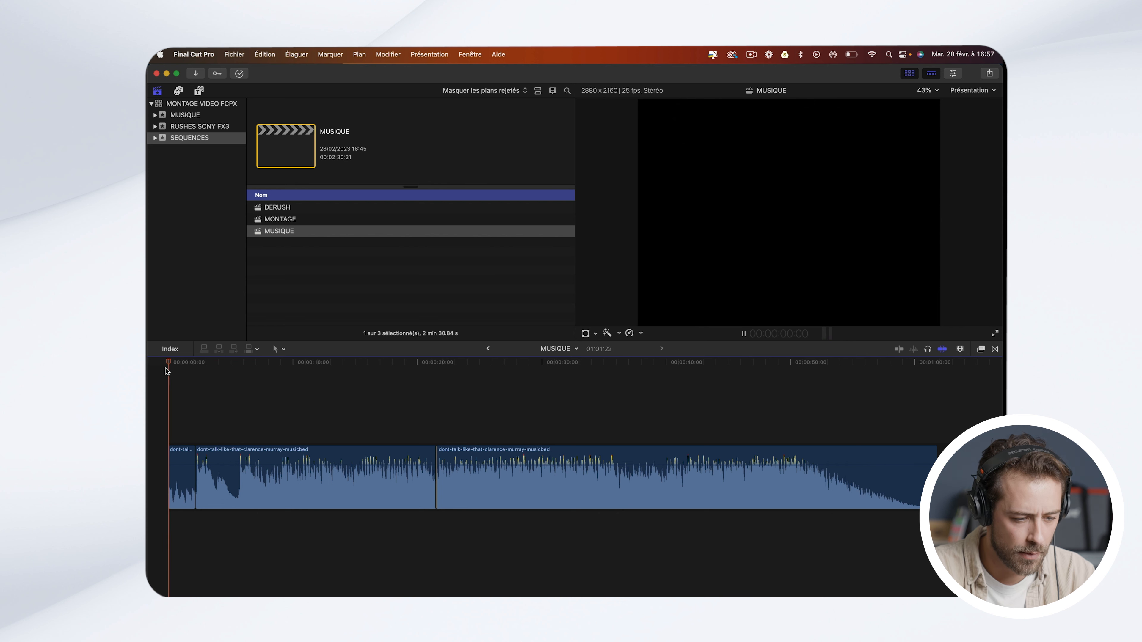
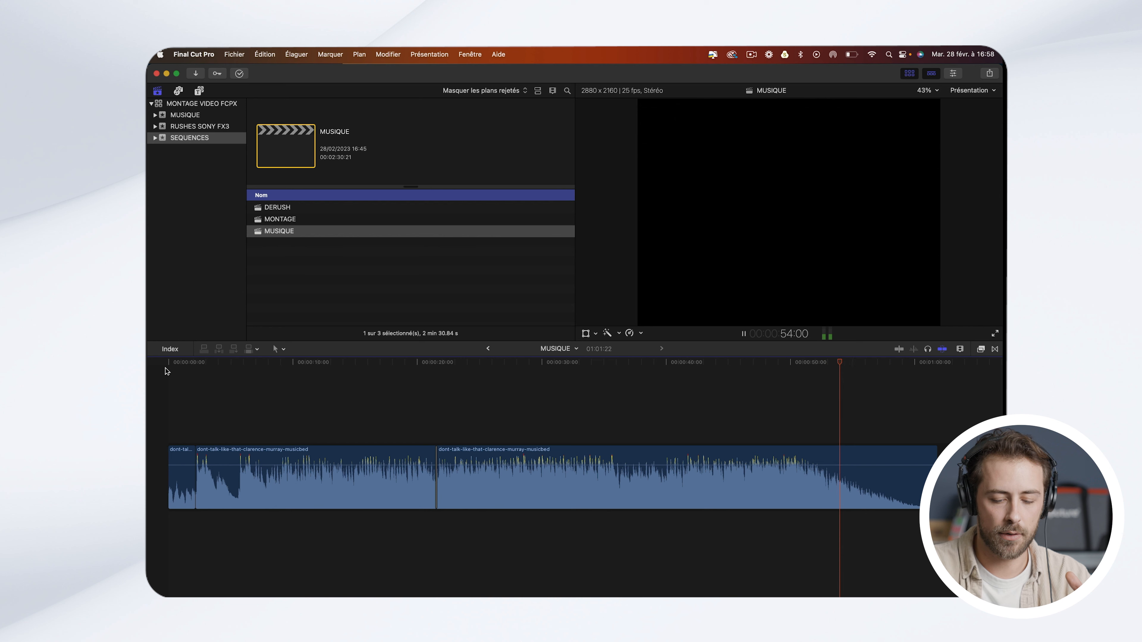
key("space")
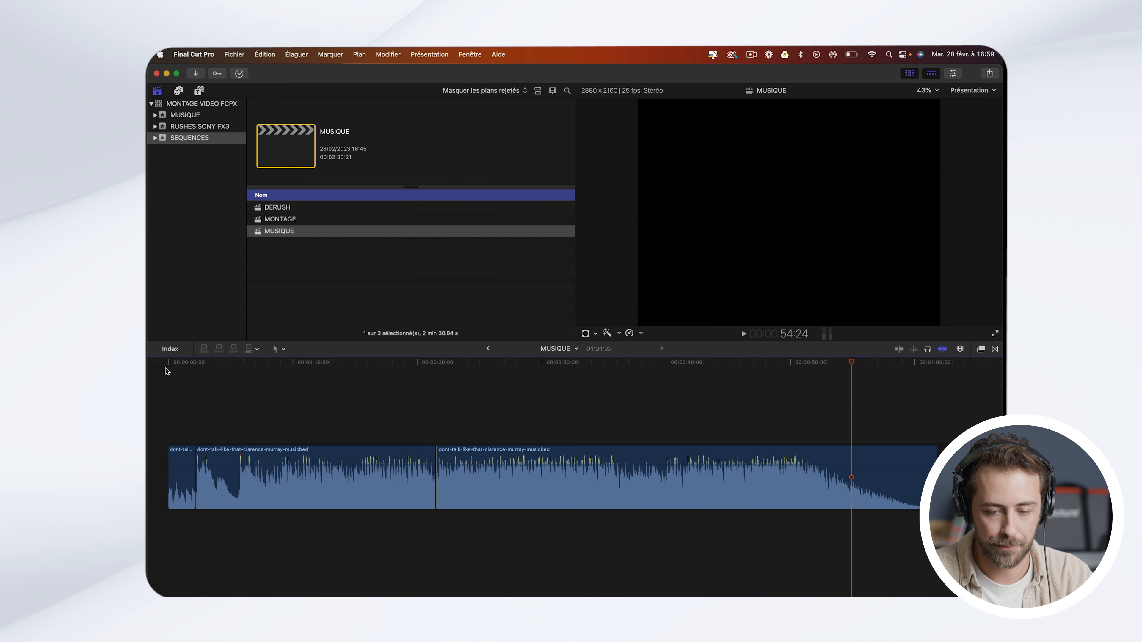
left_click(752, 54)
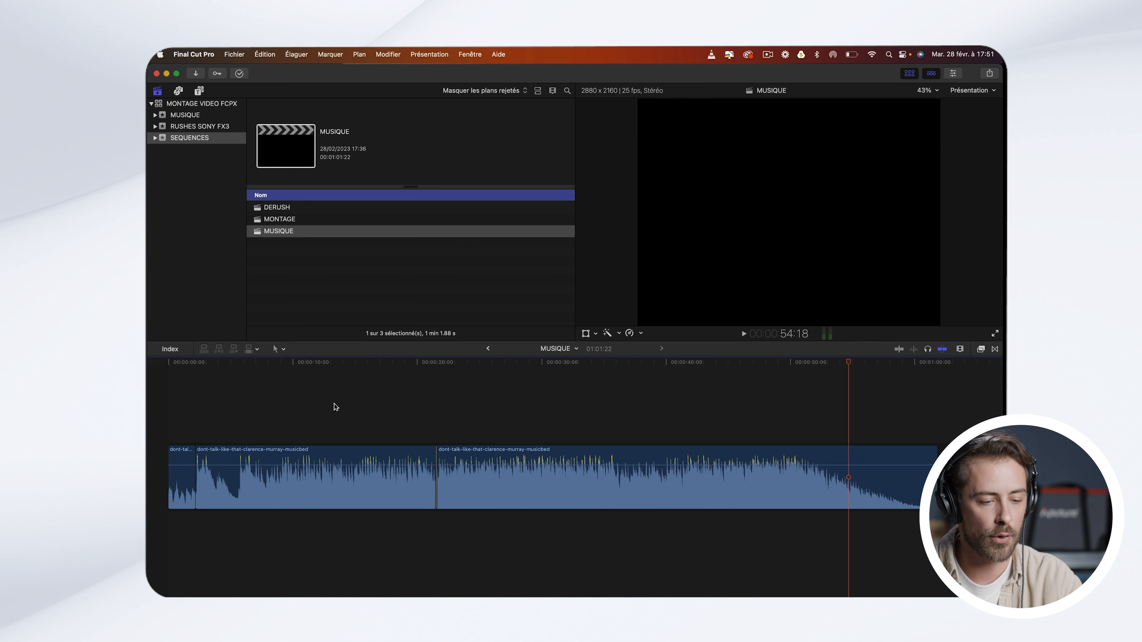
Step: Group all the music clips into a compound clip named MUSIQUE RETRAVAILLEE, stored in the MUSIQUE event
left_click_drag(184, 414, 566, 557)
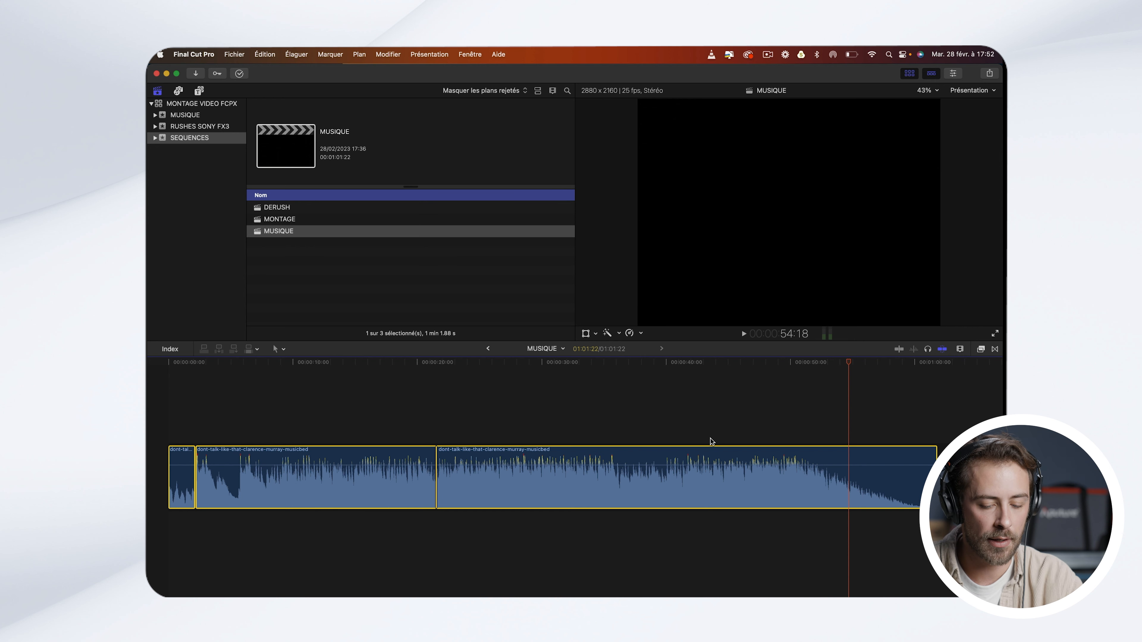
key("alt+g")
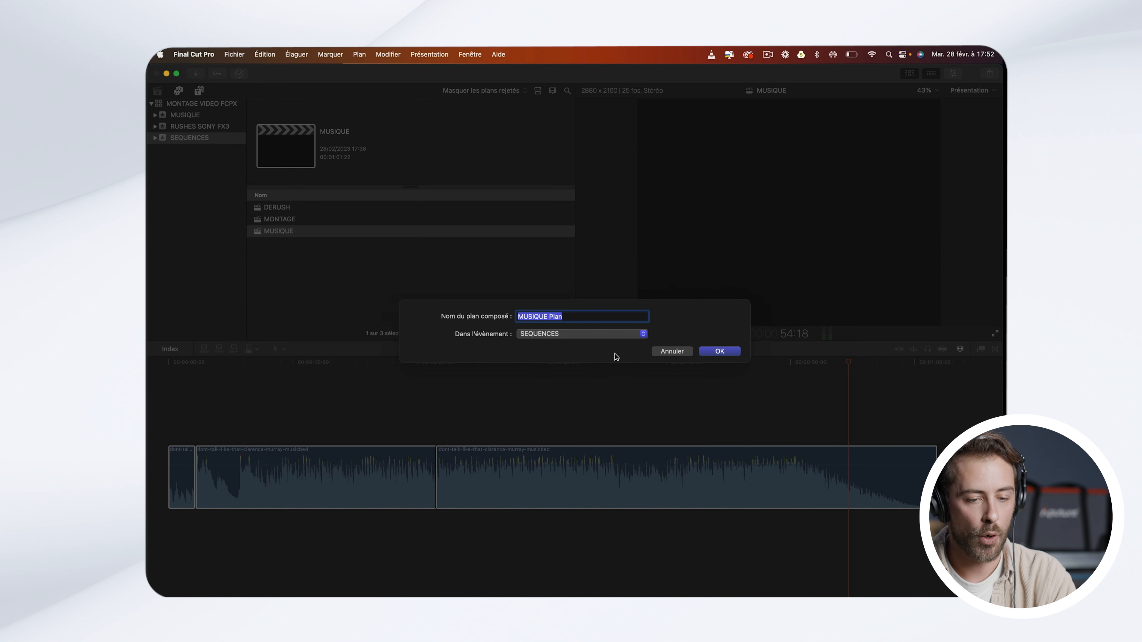
left_click(570, 314)
key("BackSpace")
key("BackSpace")
key("BackSpace")
key("BackSpace")
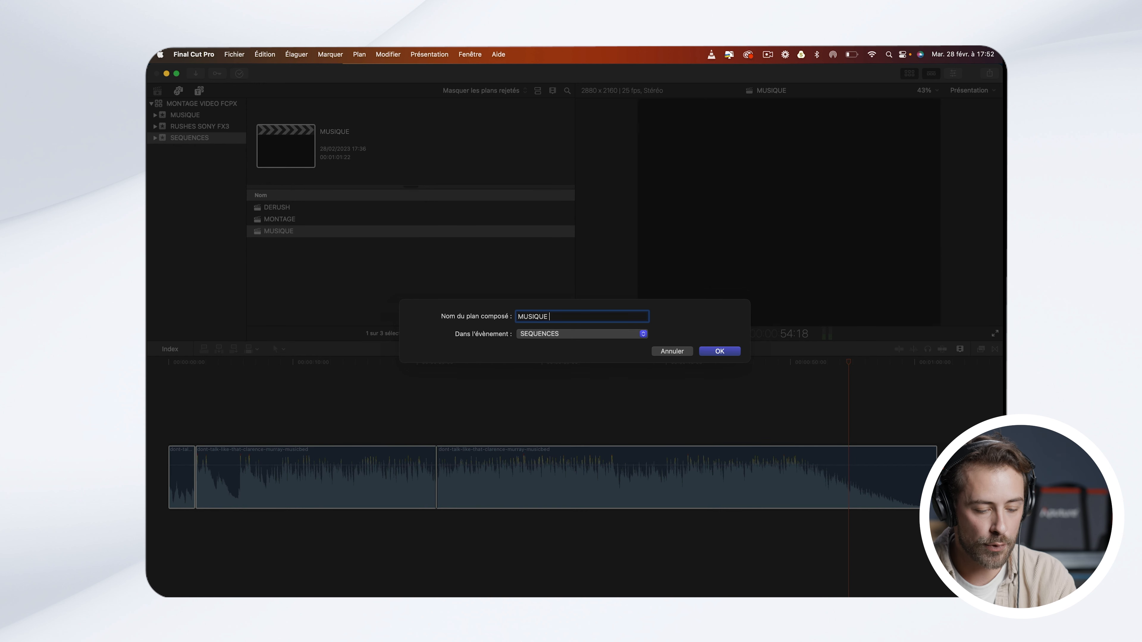
type("RETRAVAIL")
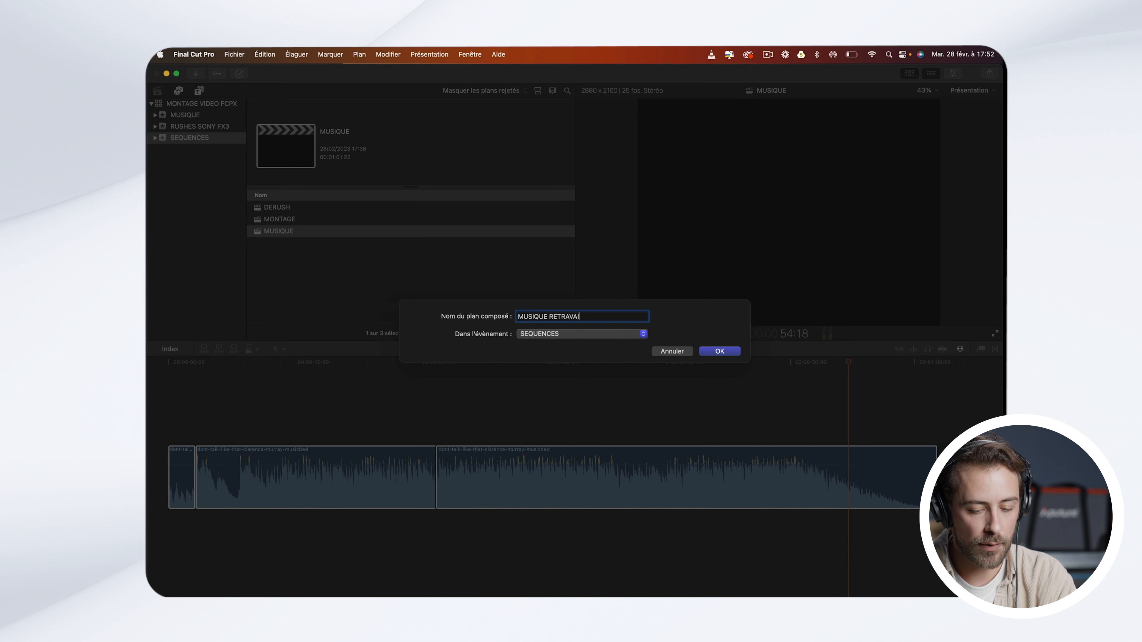
type("LEE")
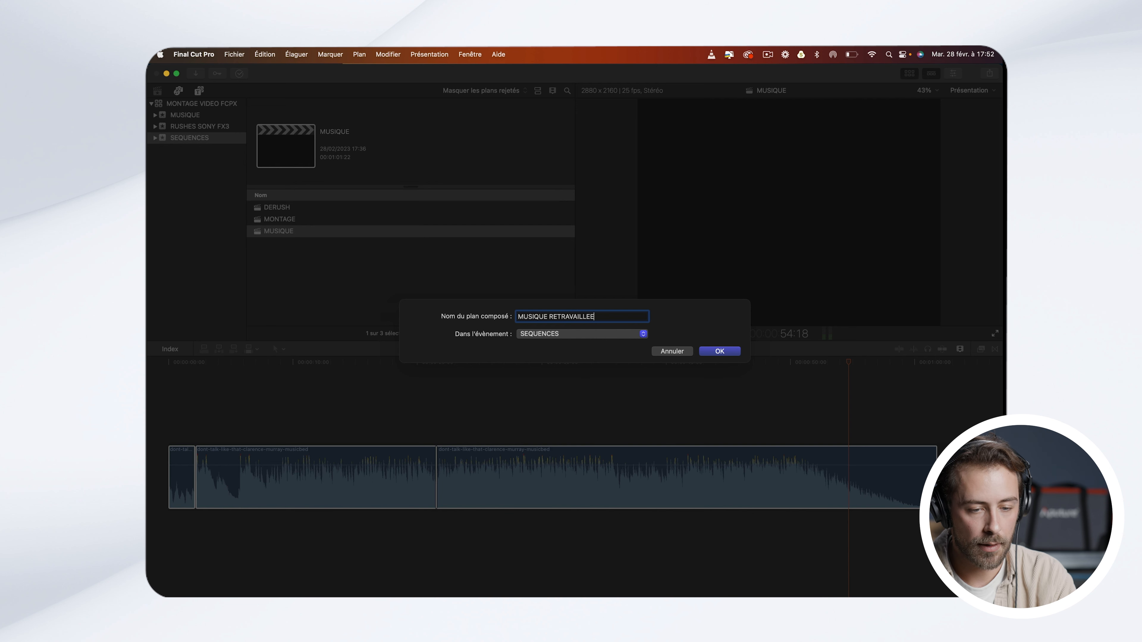
left_click(524, 336)
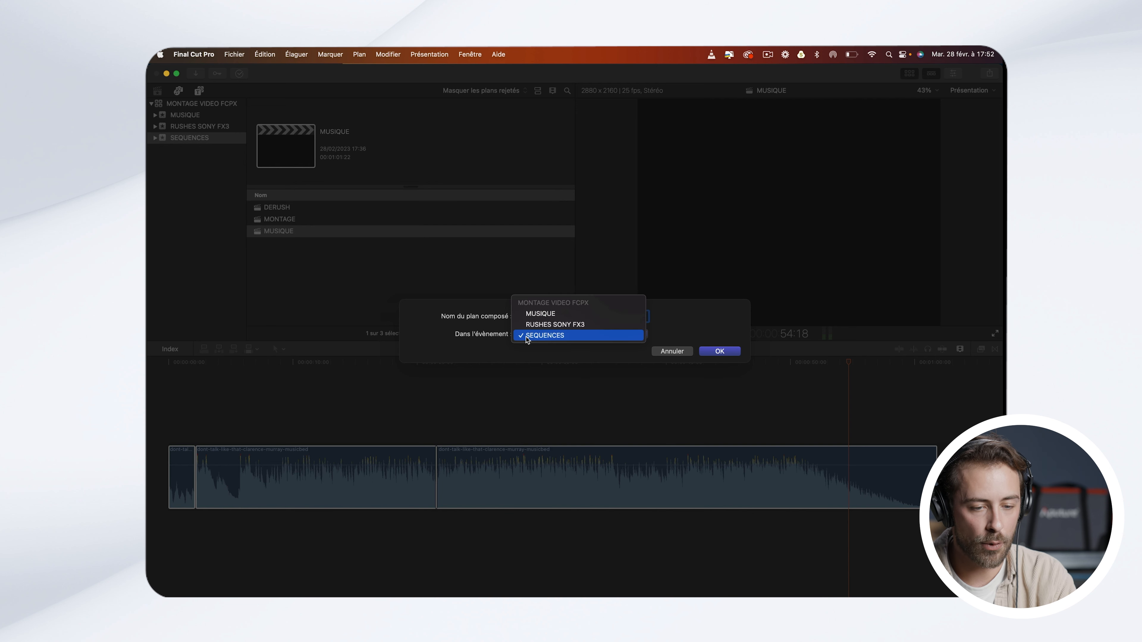
left_click(548, 314)
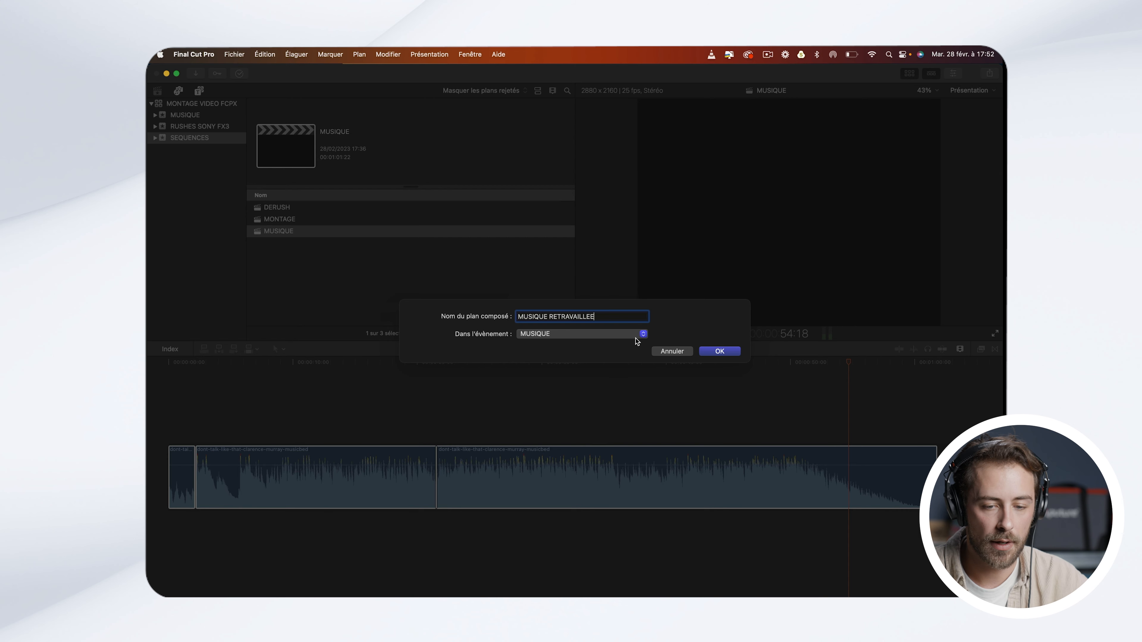
left_click(719, 351)
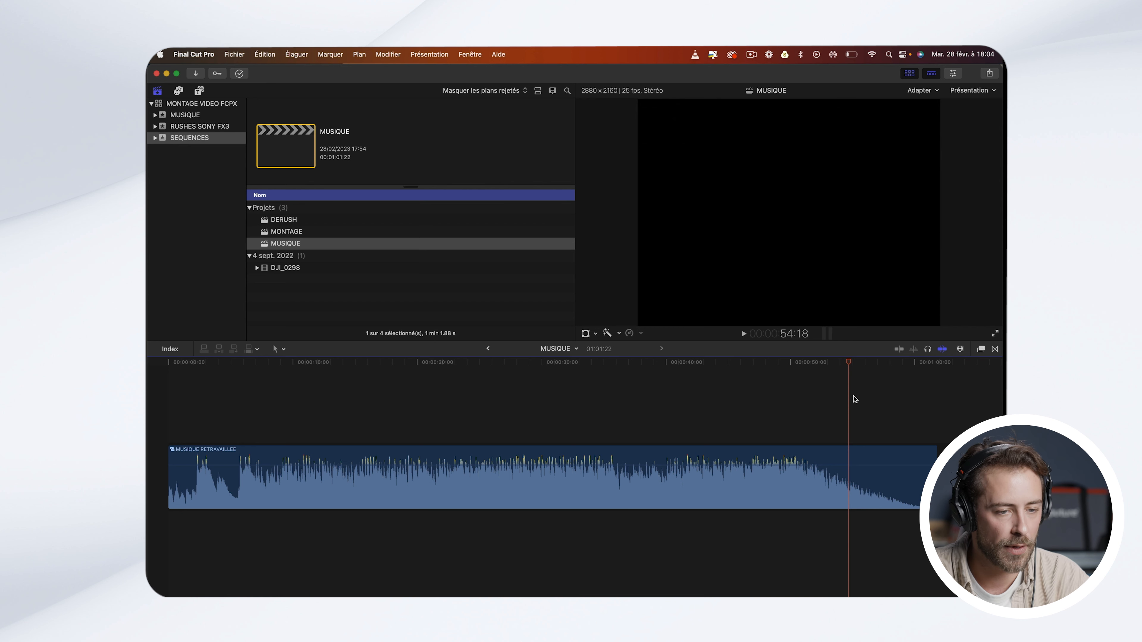
Step: Open the MONTAGE project and lift all its clips above the primary storyline, shifted about 15 seconds later
double_click(292, 236)
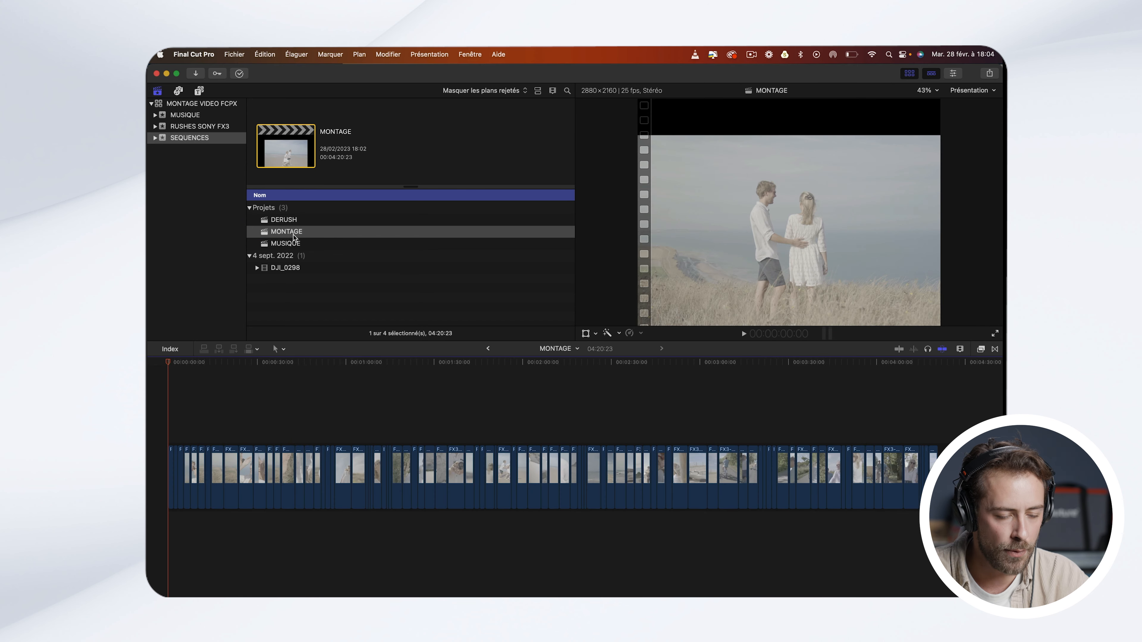
left_click_drag(942, 518, 163, 485)
key("p")
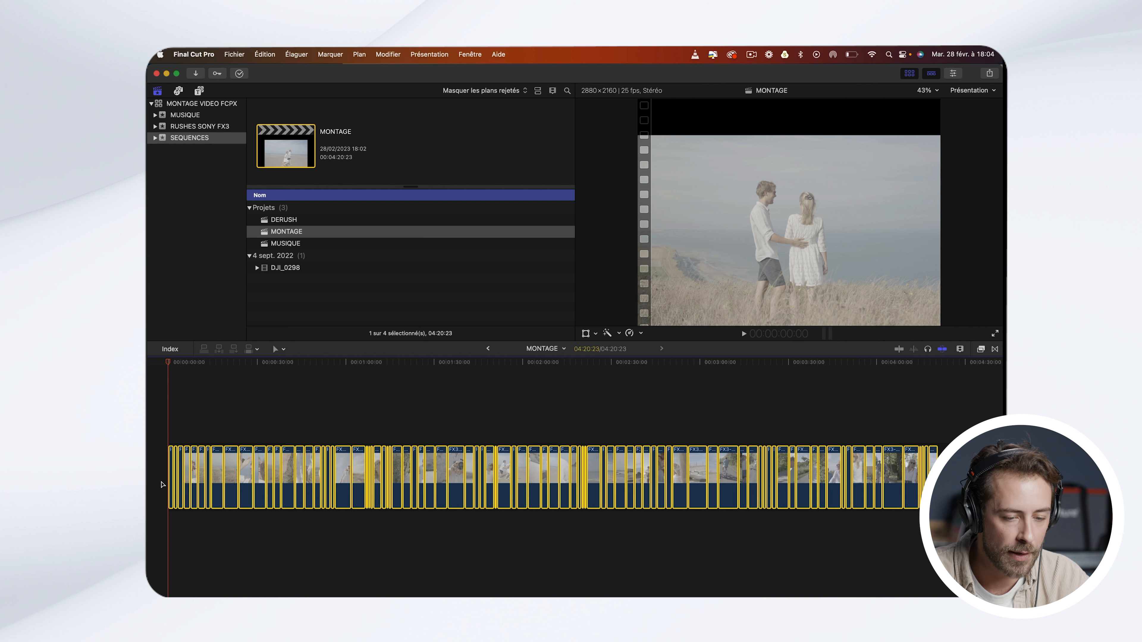
left_click_drag(346, 484, 393, 420)
Step: Place the MUSIQUE RETRAVAILLEE compound clip from the MUSIQUE event under the storyline at the start of the MONTAGE timeline
left_click(194, 117)
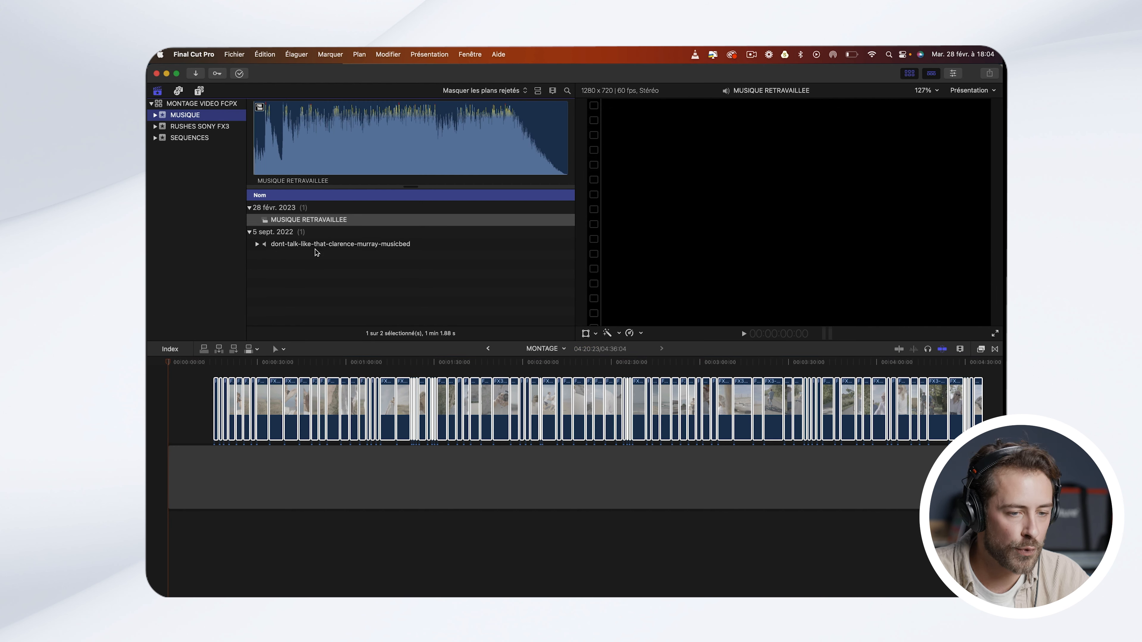
left_click(308, 221)
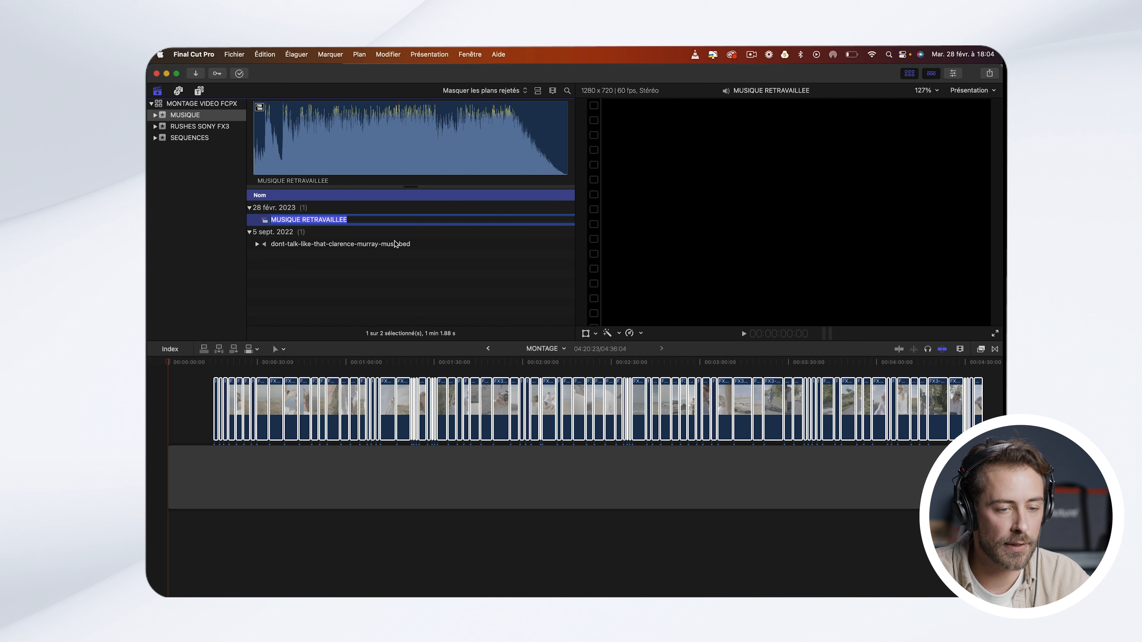
left_click(389, 230)
left_click(359, 222)
left_click_drag(305, 225, 155, 536)
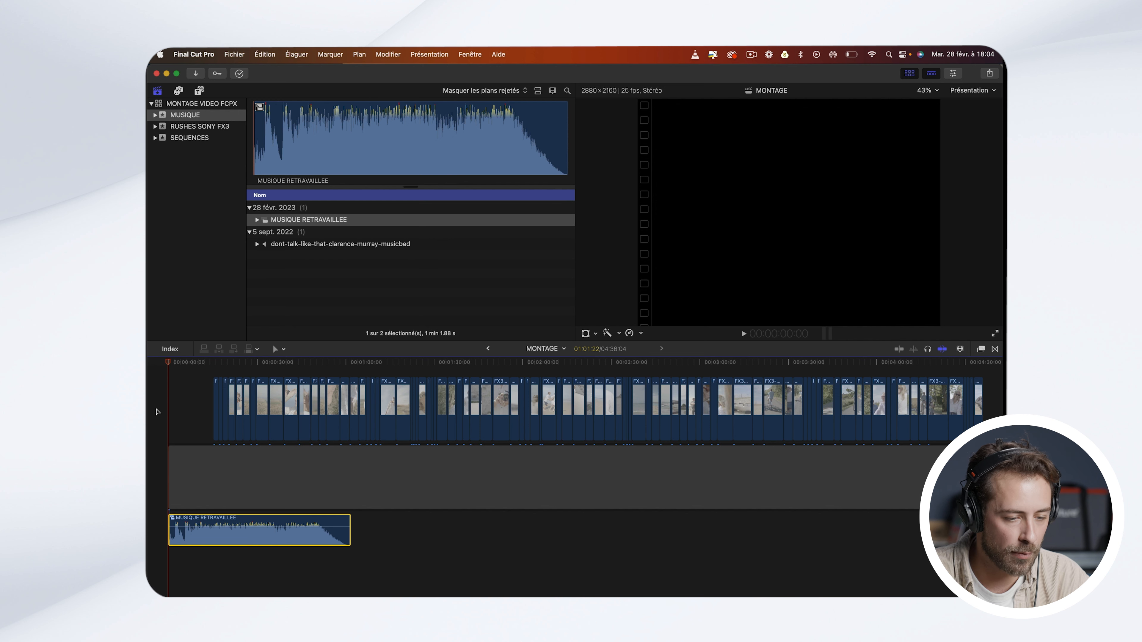
Step: Listen to the opening seconds of the music in the MONTAGE timeline to locate the first accents for placing shots
key("super+equal")
key("super+equal")
key("super+equal")
key("space")
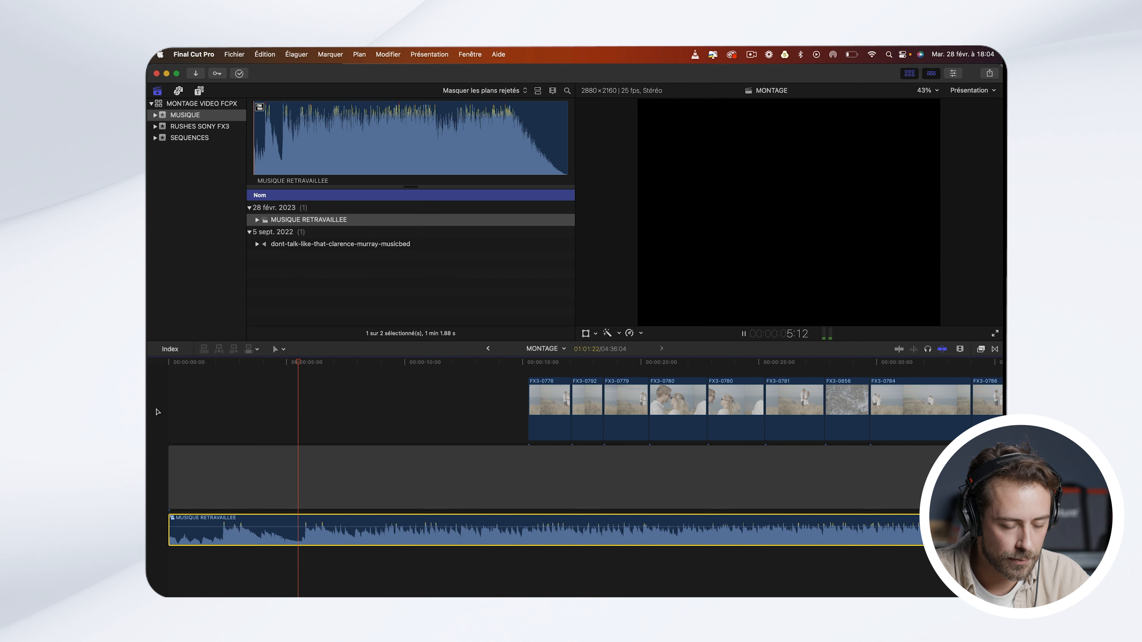
key("space")
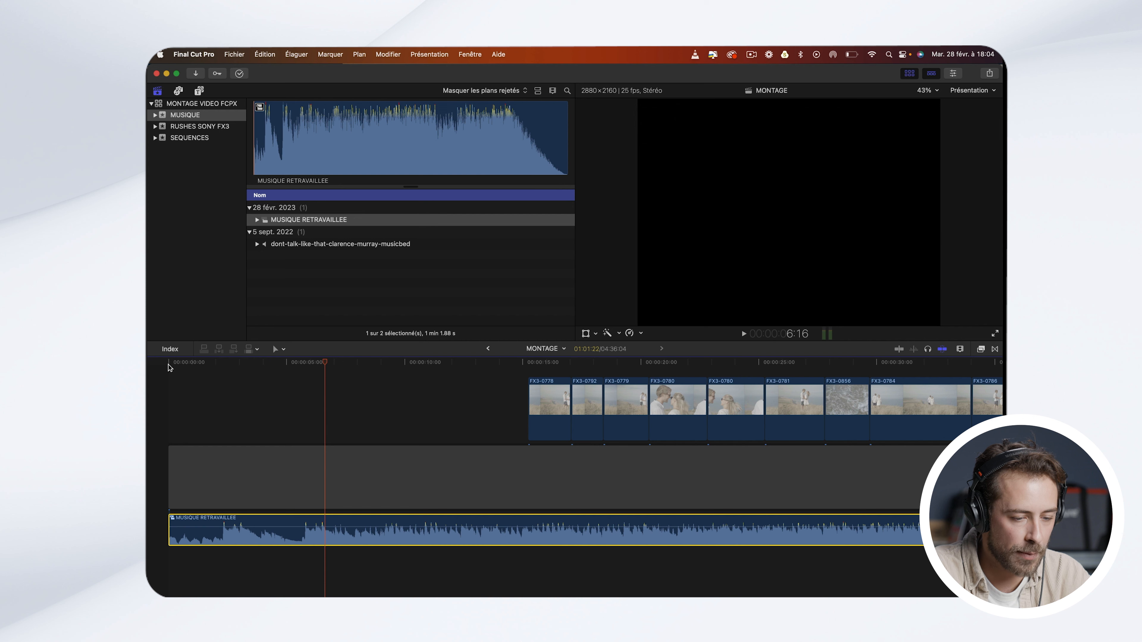
left_click(189, 366)
key("space")
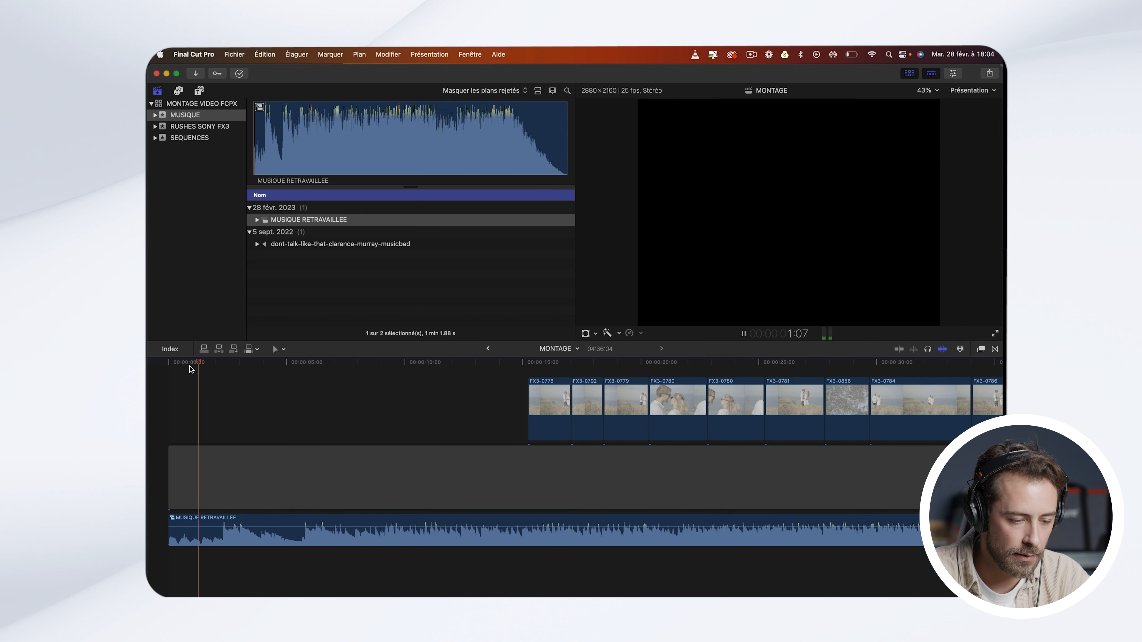
key("space")
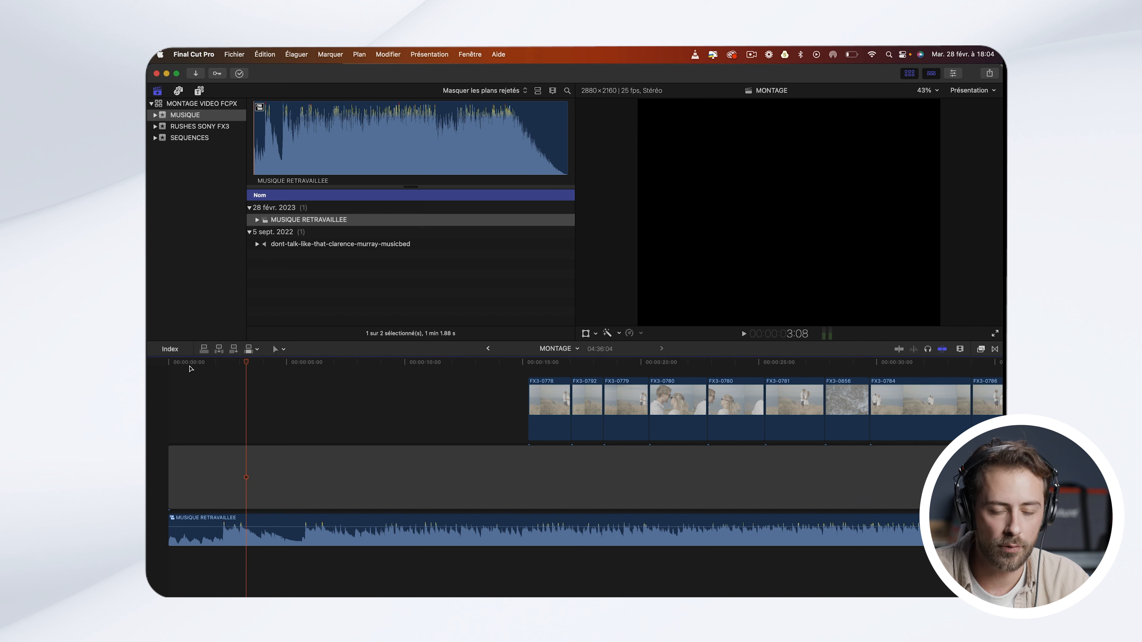
Step: Move clip FX3-0792 to the first musical accent, about 2 seconds into the timeline, and play it back
left_click_drag(553, 364, 240, 409)
left_click(585, 400)
left_click_drag(236, 409, 240, 409)
left_click(181, 363)
key("space")
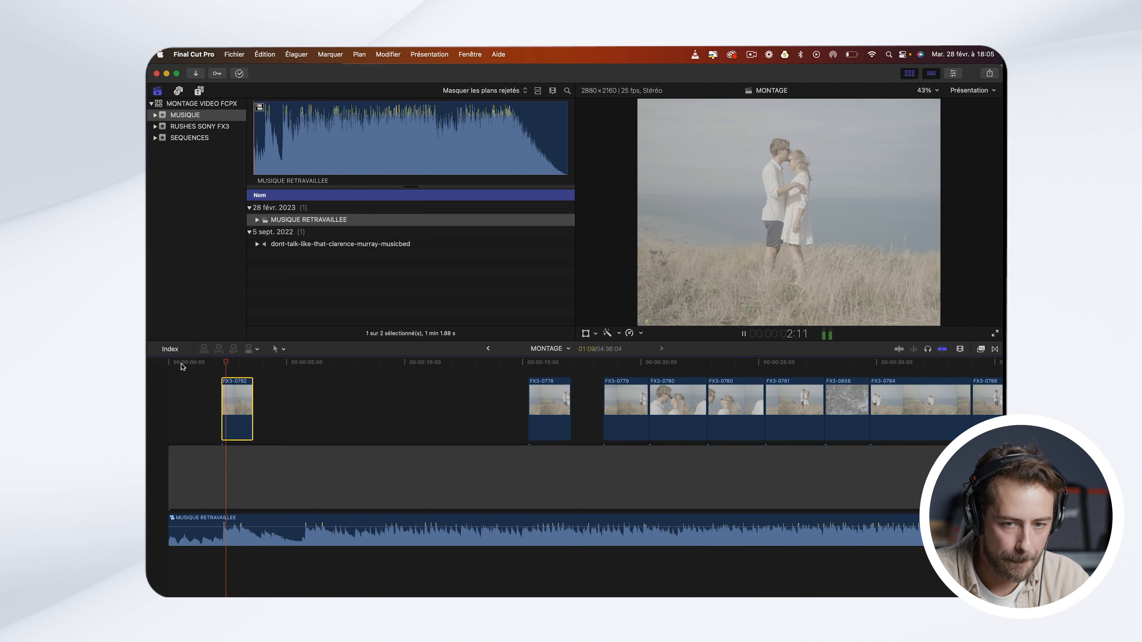
key("space")
Step: Shift clip FX3-0792 slightly later so that it starts on the music peak at about 00:00:02:08
key("super+equal")
key("super+equal")
key("super+equal")
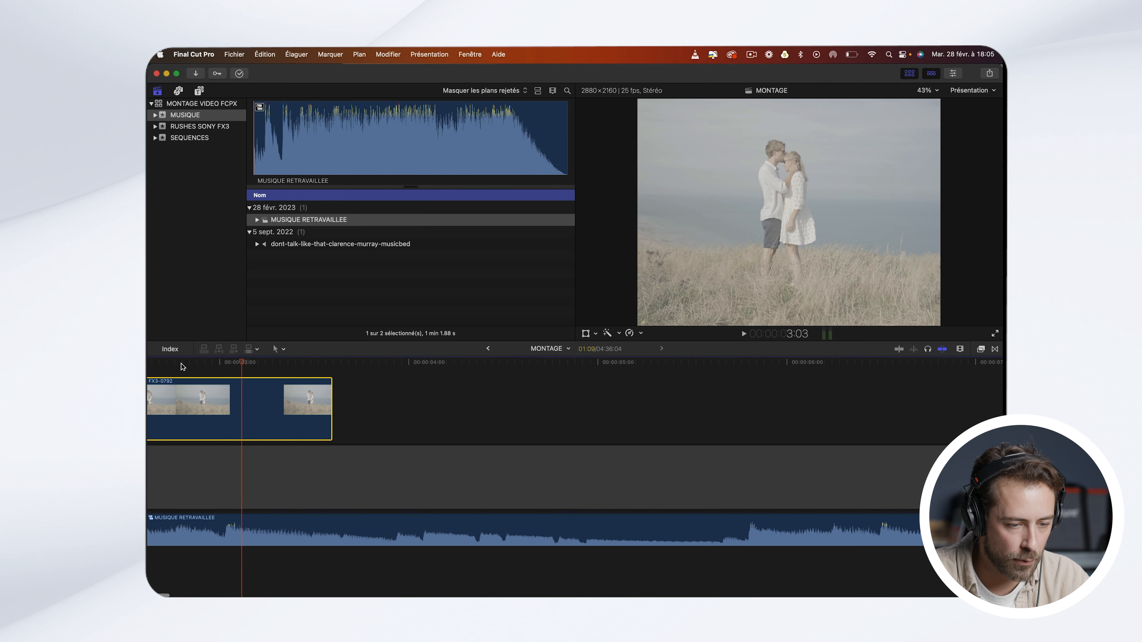
scroll(271, 400, "left", 6)
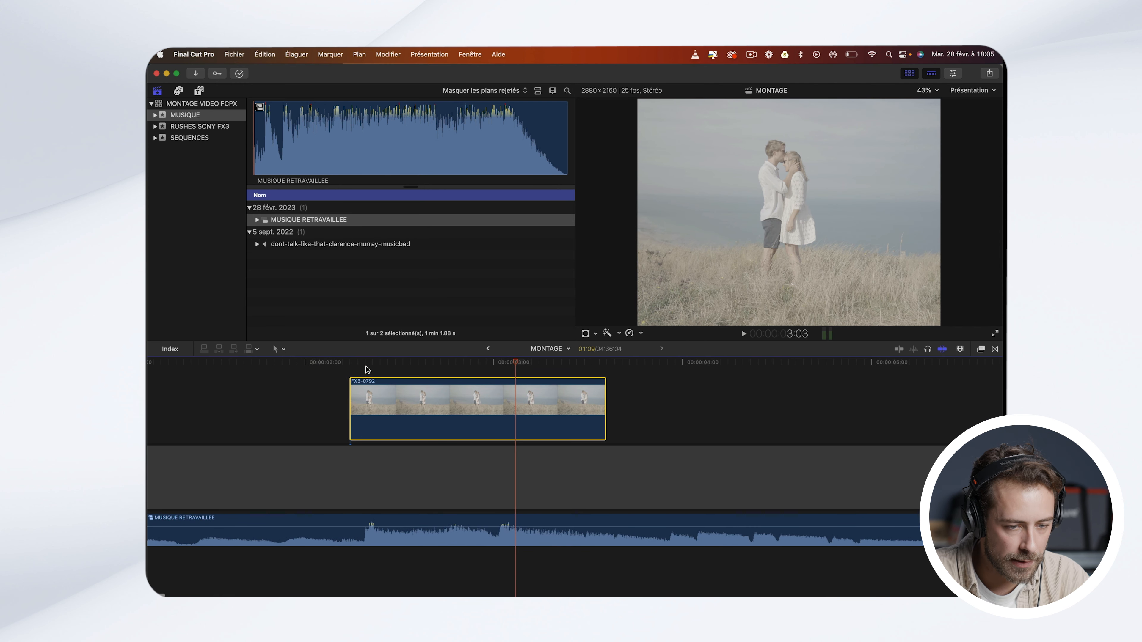
left_click(366, 367)
left_click_drag(367, 365, 370, 365)
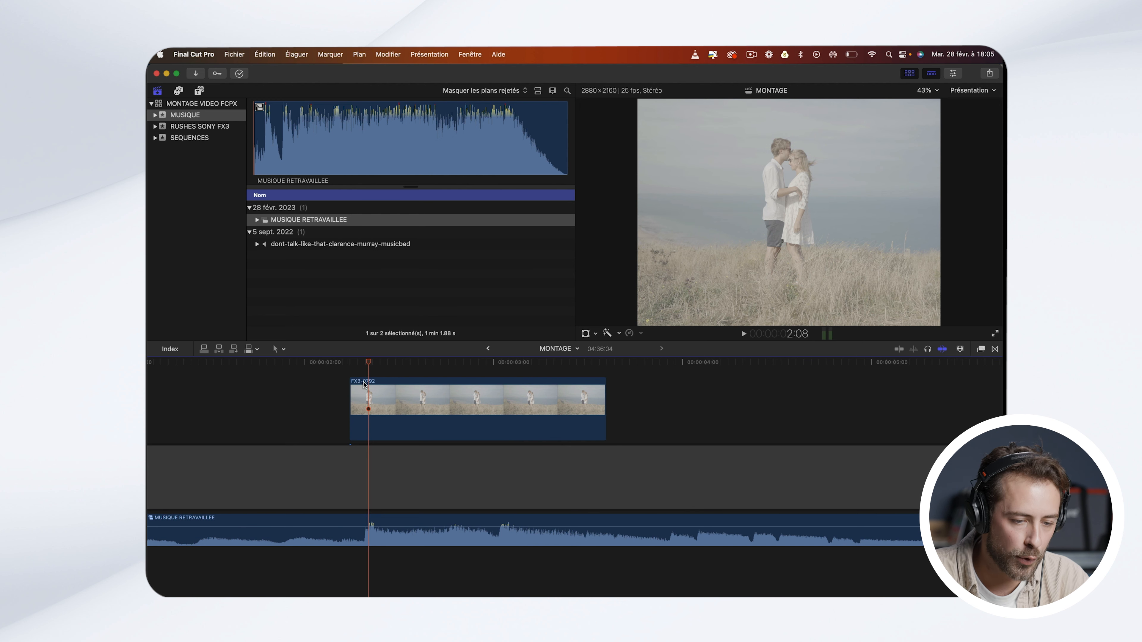
left_click(405, 413)
left_click_drag(403, 413, 422, 413)
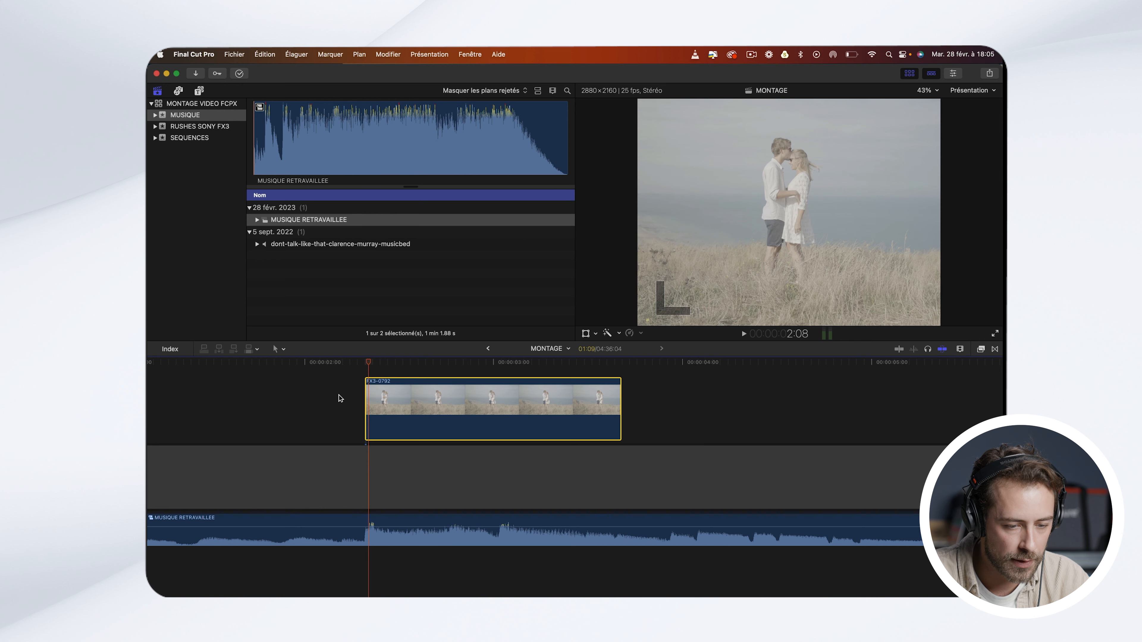
Step: Play the opening twice to check how clip FX3-0792 comes in on the first musical accent
key("super+minus")
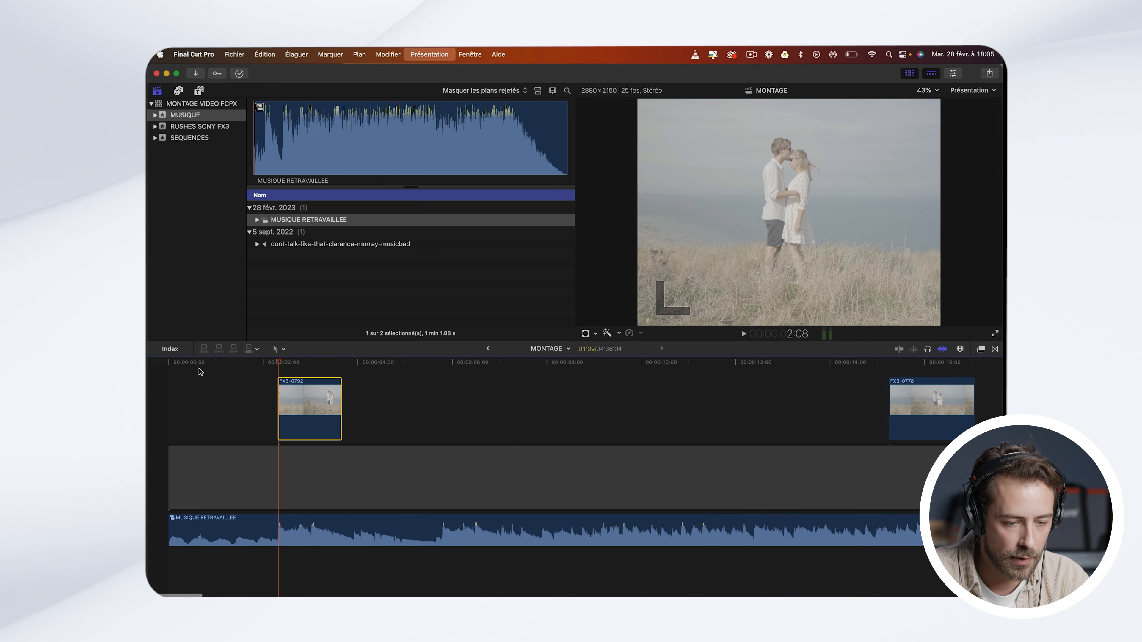
left_click(233, 363)
key("space")
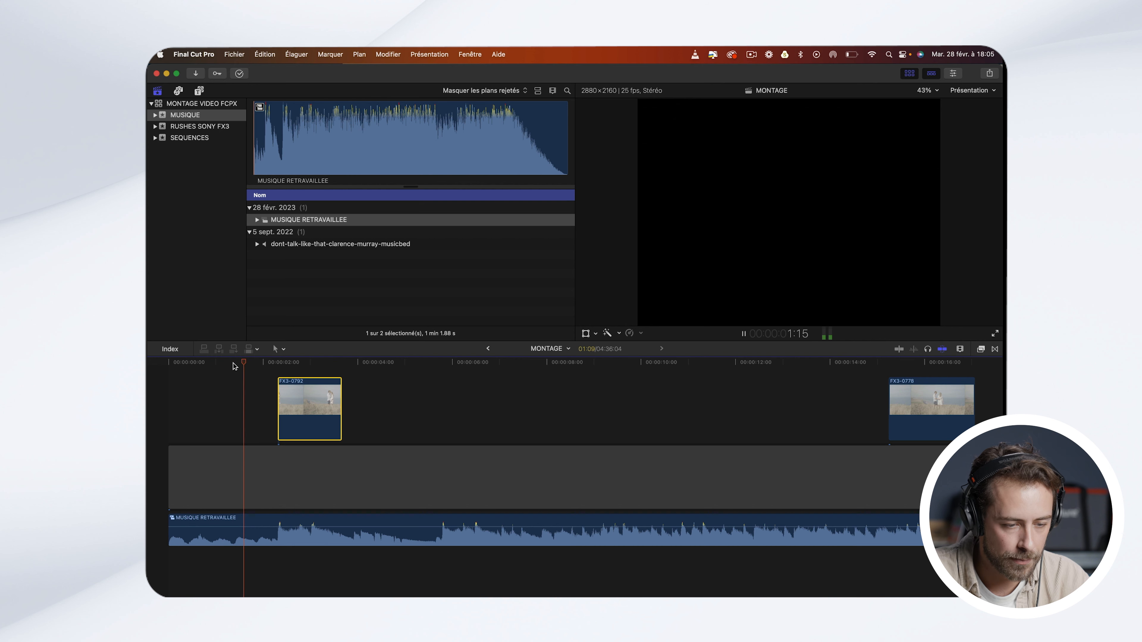
scroll(234, 366, "right", 3)
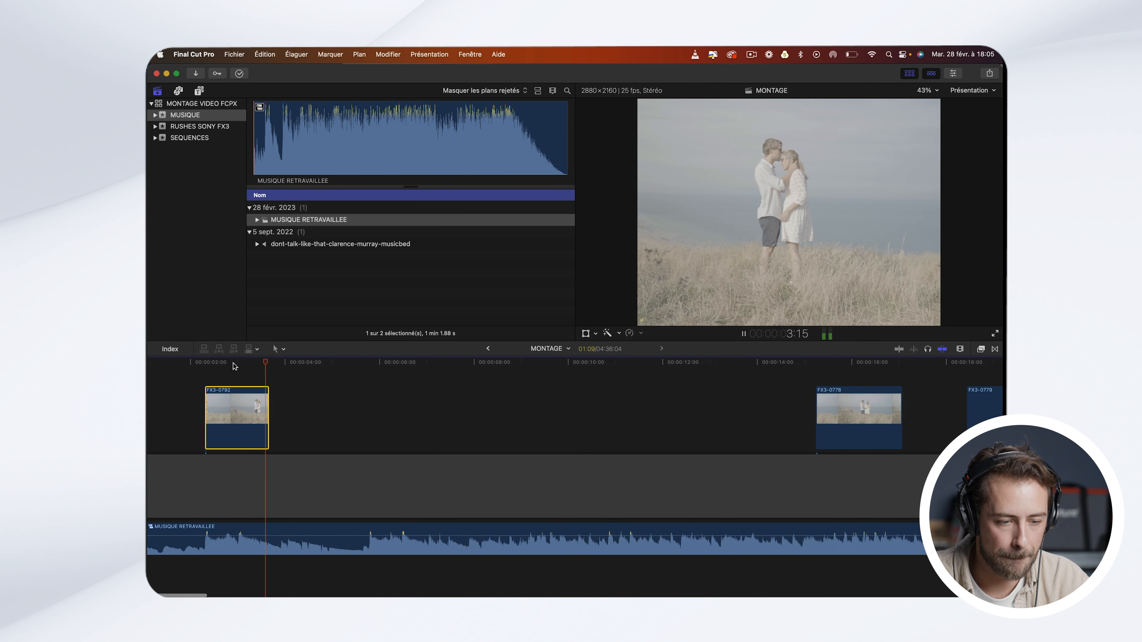
key("space")
scroll(220, 393, "left", 3)
left_click(206, 373)
key("space")
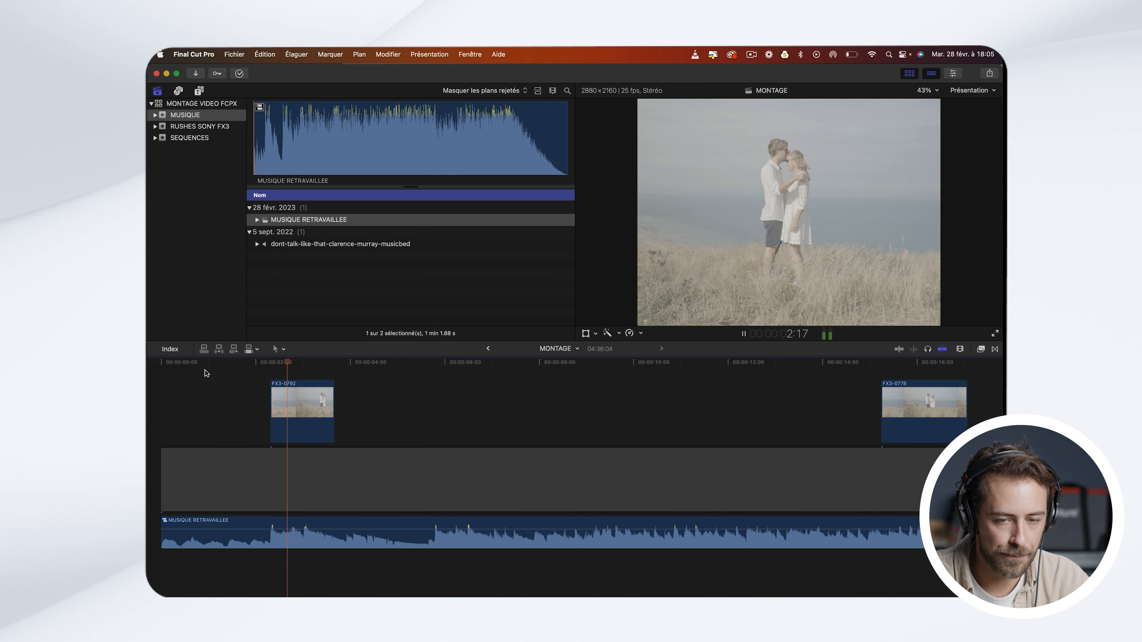
key("space")
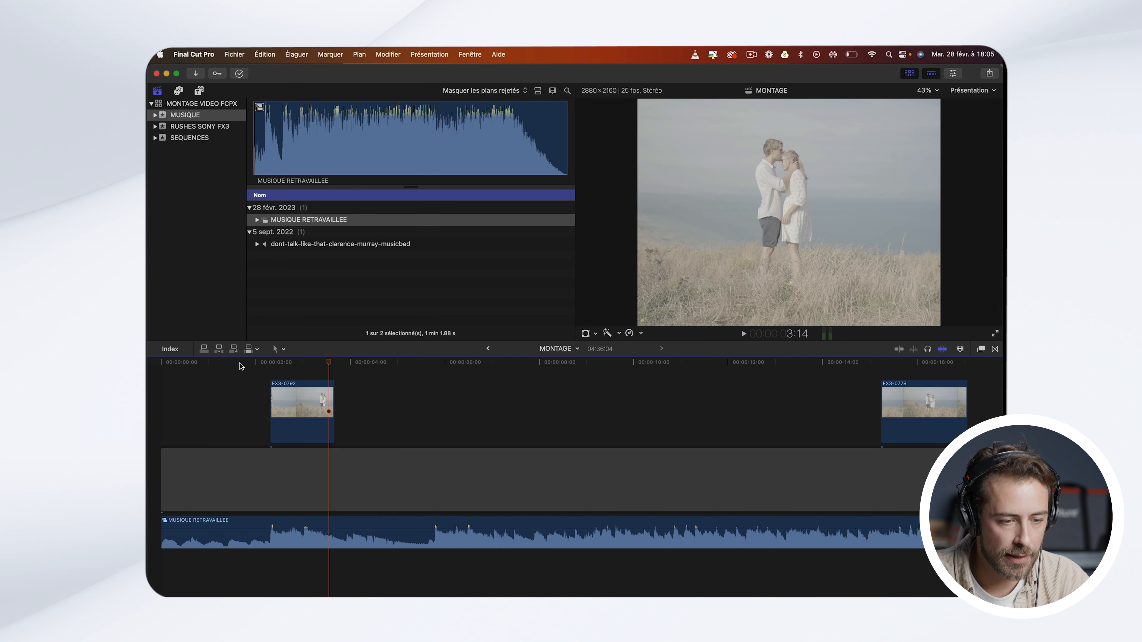
Step: Replay clip FX3-0792 repeatedly up to its end to judge its length and where the next cut falls in the music
left_click(244, 368)
key("space")
key("space")
left_click(289, 368)
key("space")
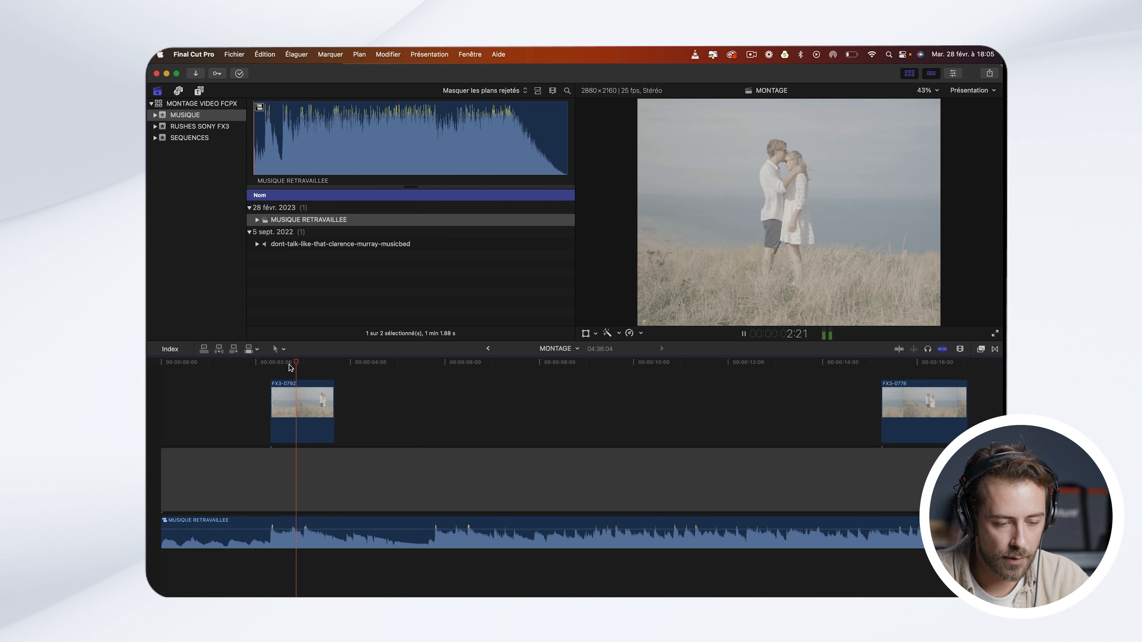
key("space")
left_click(290, 367)
key("space")
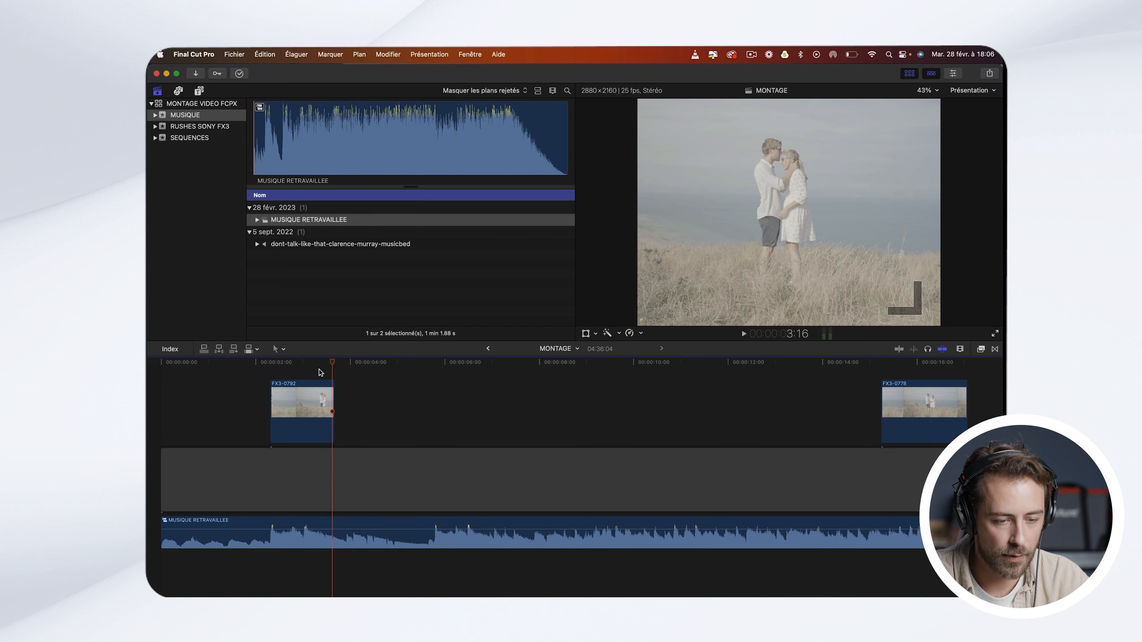
left_click(295, 367)
key("space")
key("space")
Step: Look through the shots between about 38 and 60 seconds in the timeline for one to follow clip FX3-0792
key("super+minus")
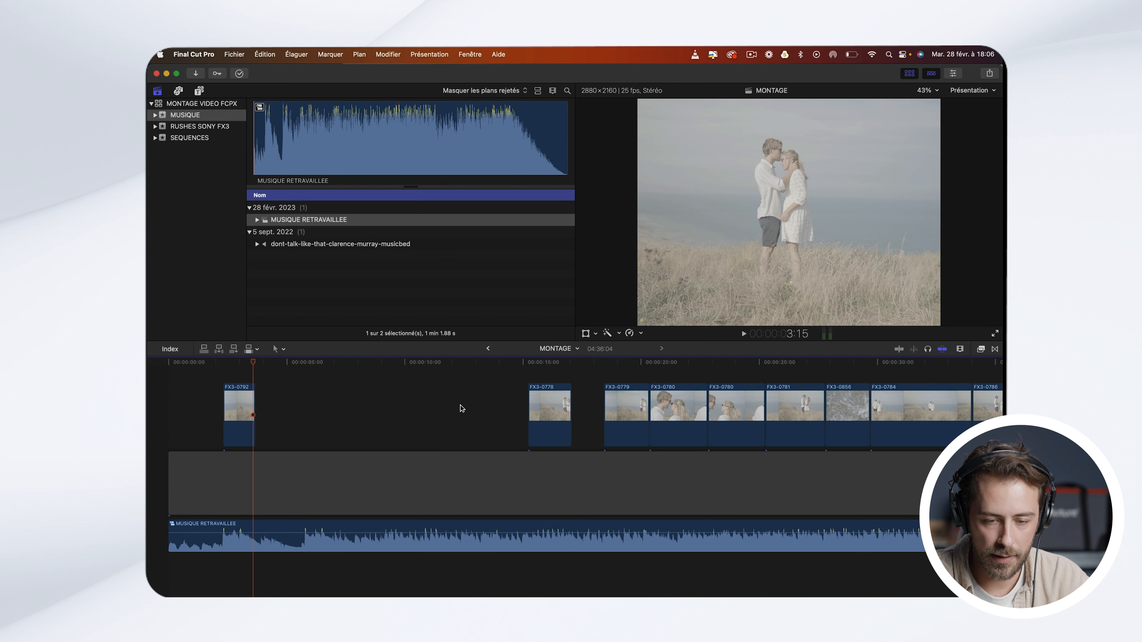
scroll(461, 408, "right", 3)
scroll(632, 435, "right", 5)
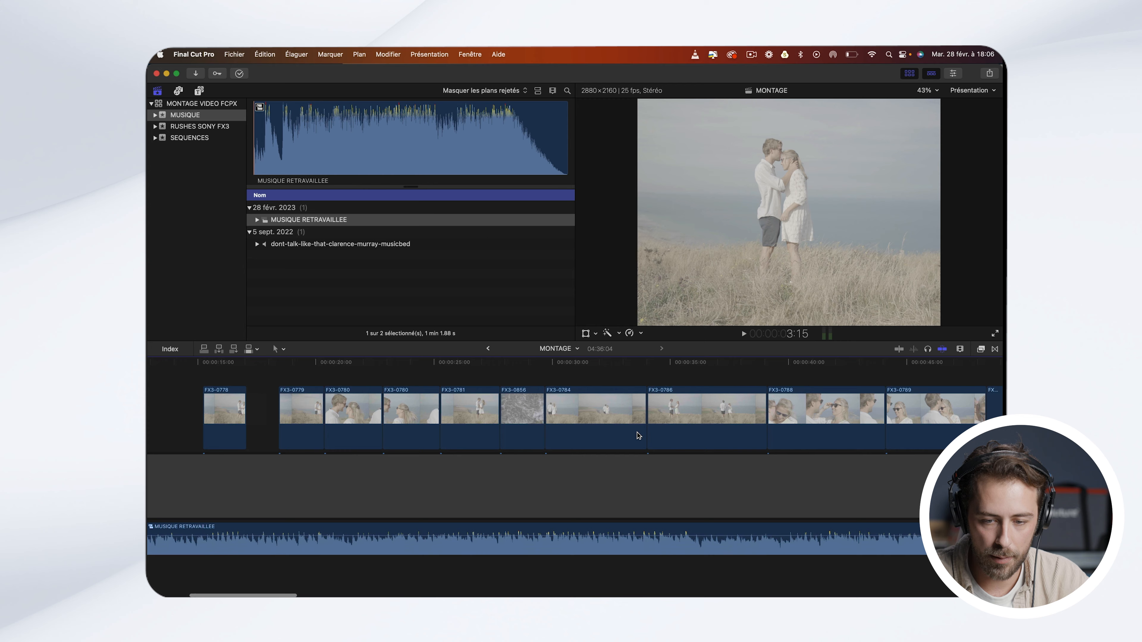
scroll(639, 435, "right", 3)
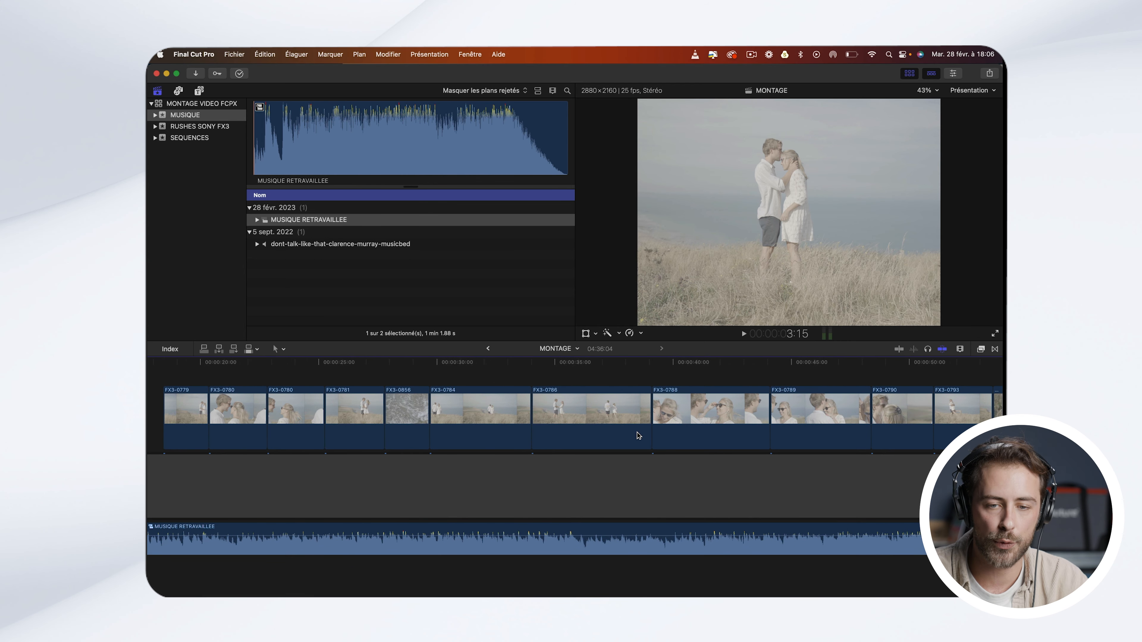
left_click(670, 364)
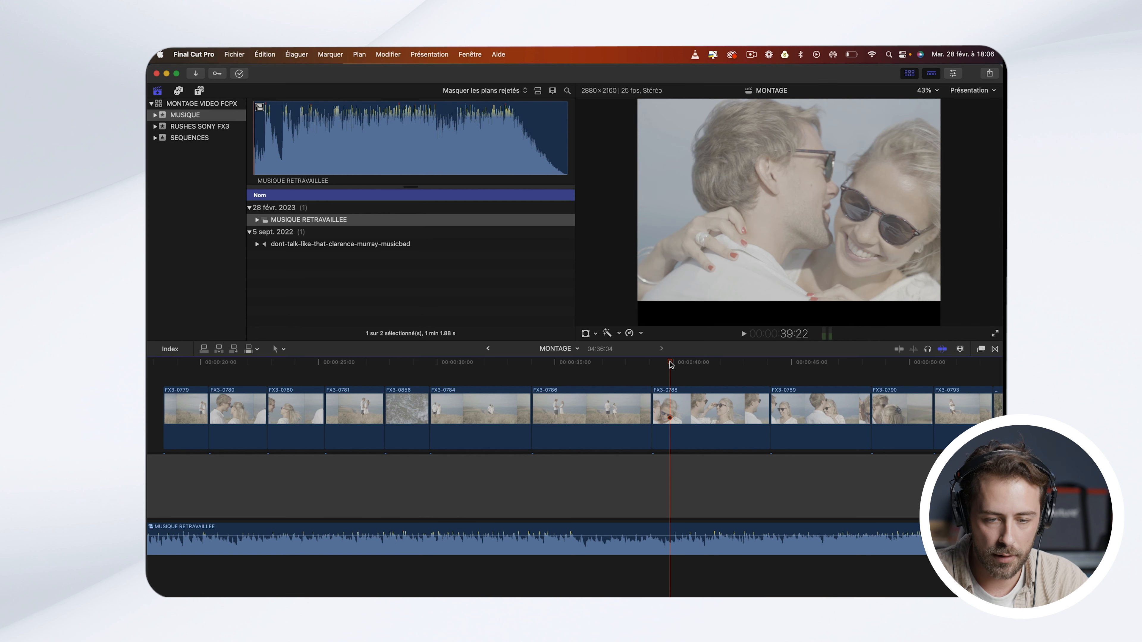
key("space")
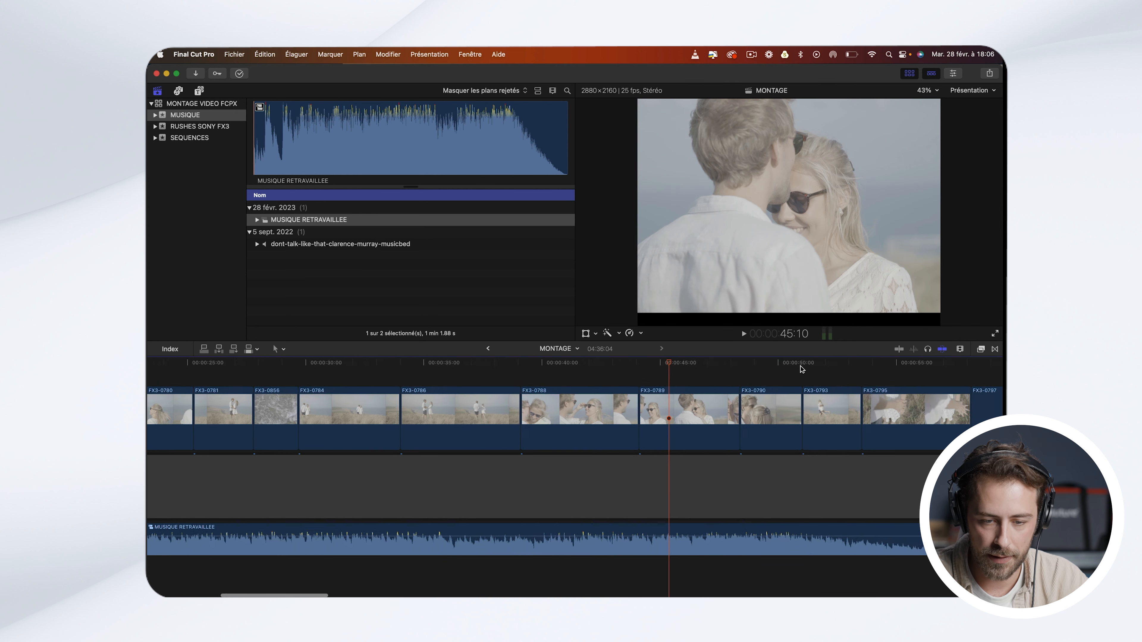
key("space")
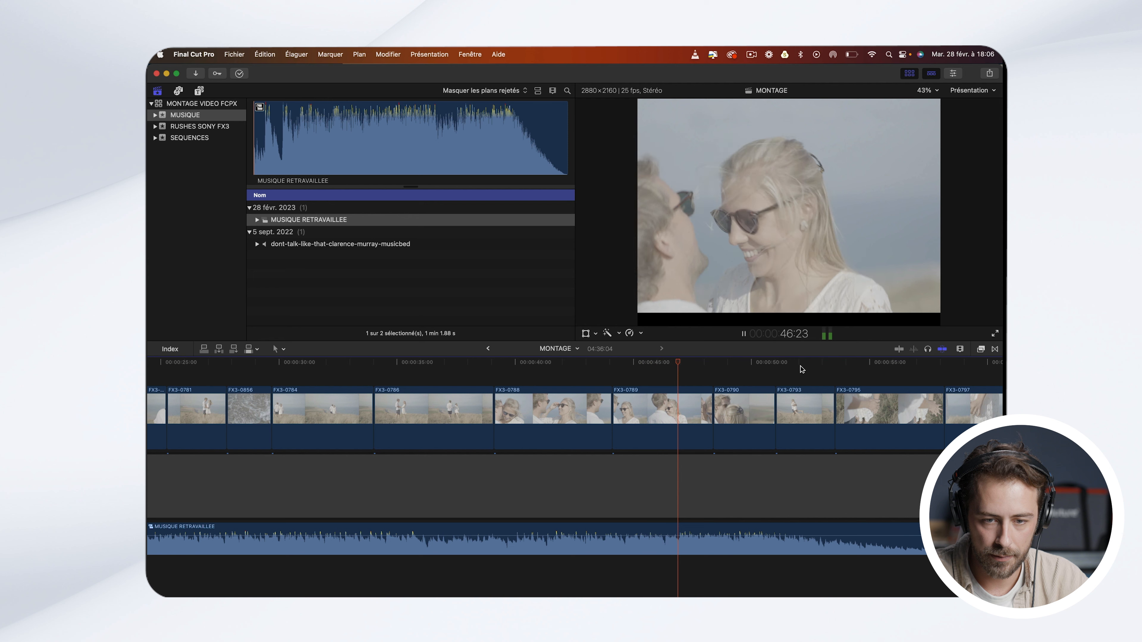
left_click(696, 363)
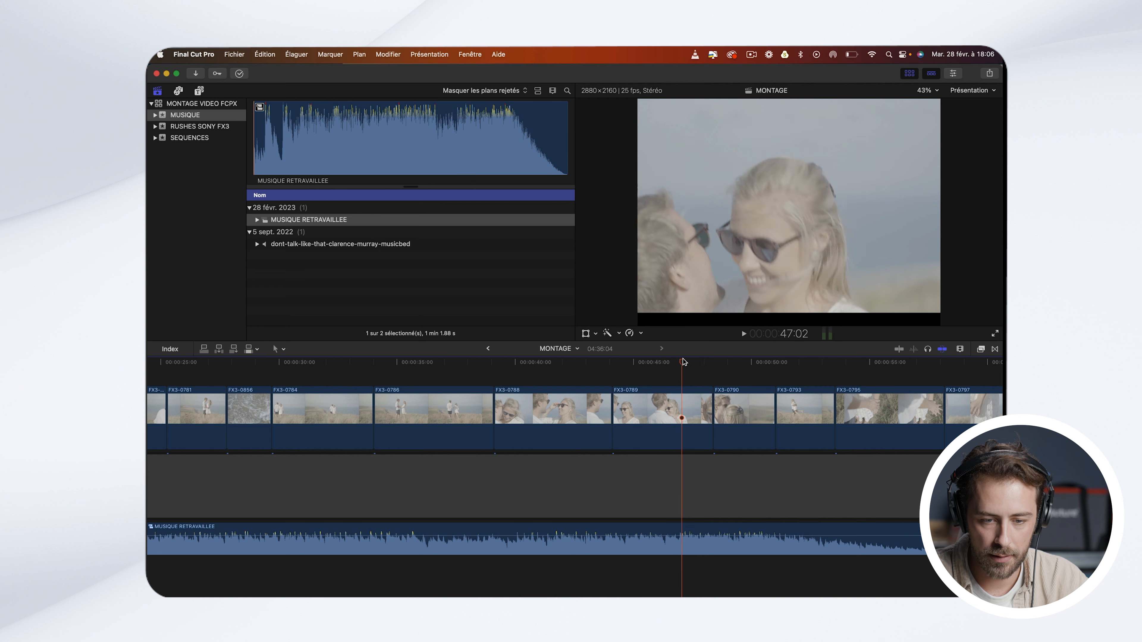
left_click_drag(697, 365, 626, 366)
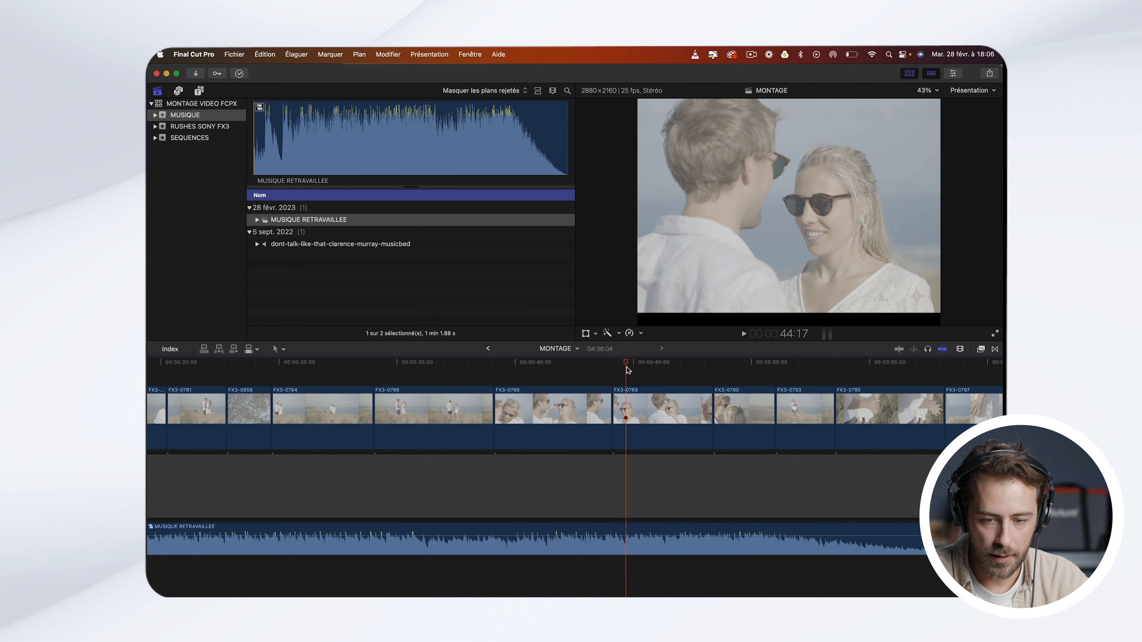
scroll(704, 383, "right", 10)
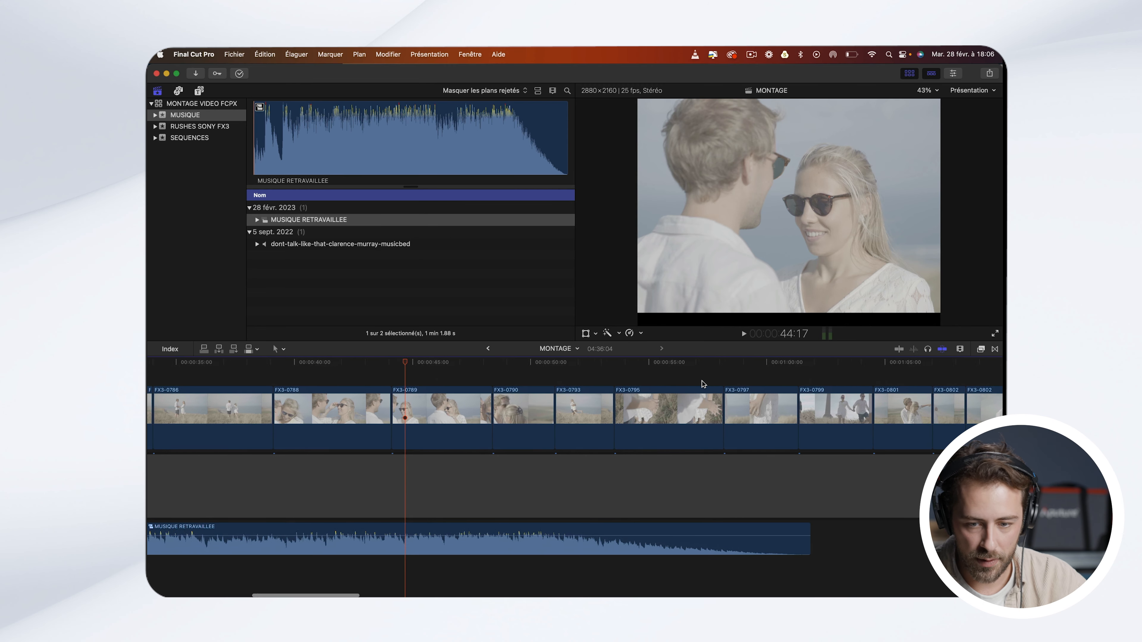
scroll(704, 384, "left", 10)
left_click(562, 364)
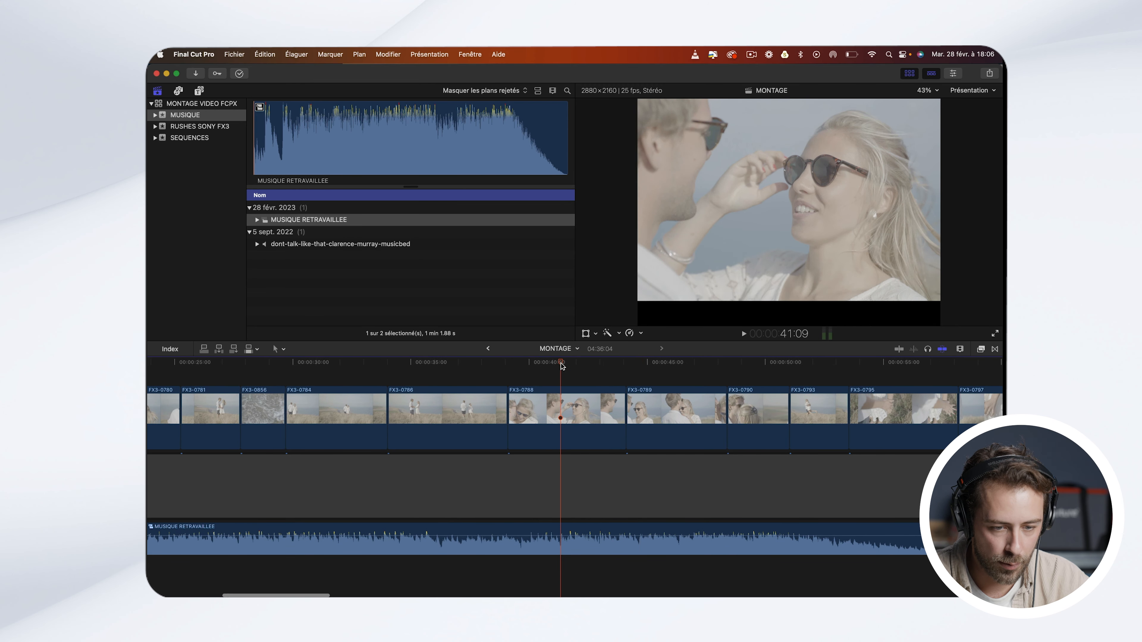
Step: Move clip FX3-0788 to the start of the timeline, directly after clip FX3-0792
left_click_drag(563, 403, 394, 382)
scroll(400, 377, "left", 10)
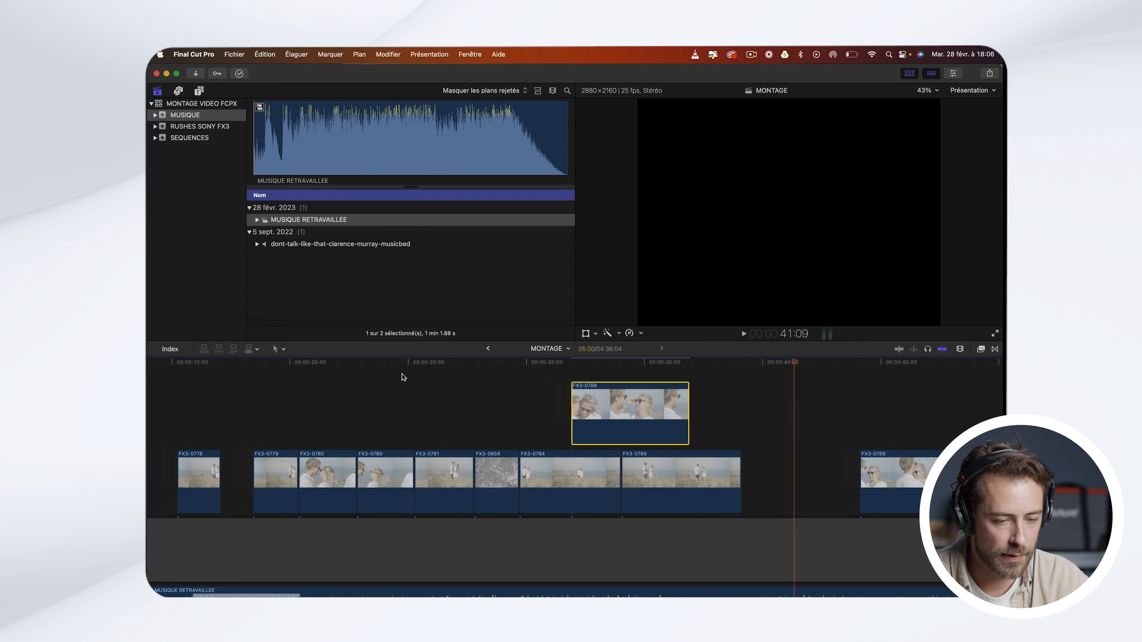
left_click_drag(649, 404, 368, 399)
scroll(368, 399, "left", 10)
left_click_drag(600, 396, 253, 401)
scroll(255, 401, "left", 2)
scroll(256, 401, "left", 2)
left_click_drag(338, 475, 303, 476)
Step: Adjust the join of the first two shots, trimming the start of clip FX3-0788 to the end of clip FX3-0792
left_click(225, 363)
key("super+equal")
key("super+equal")
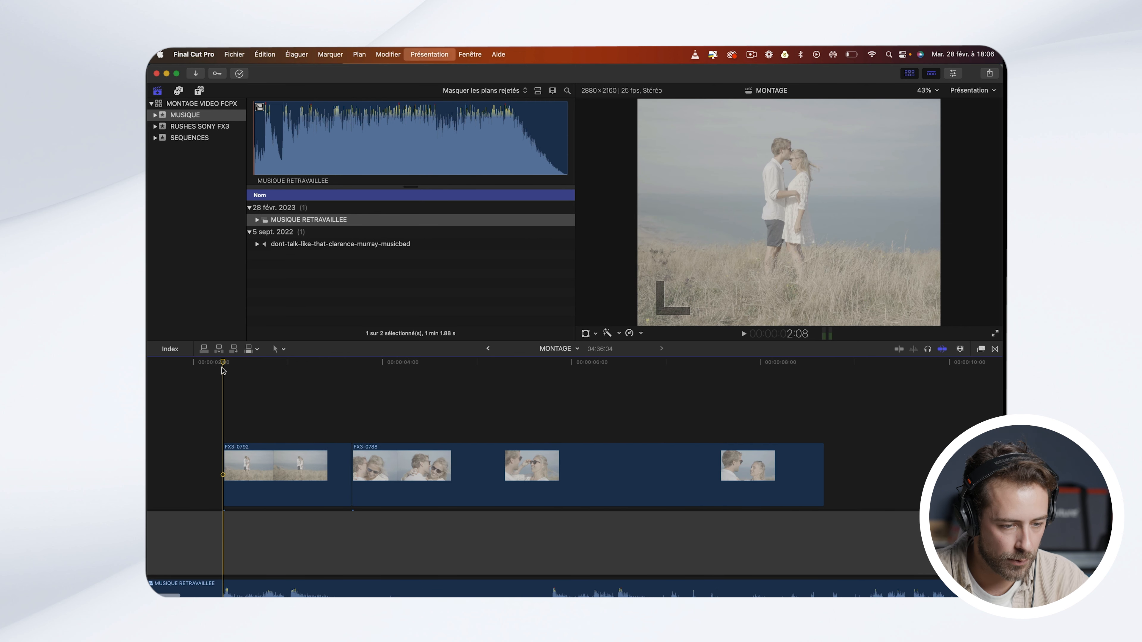
scroll(314, 368, "left", 2)
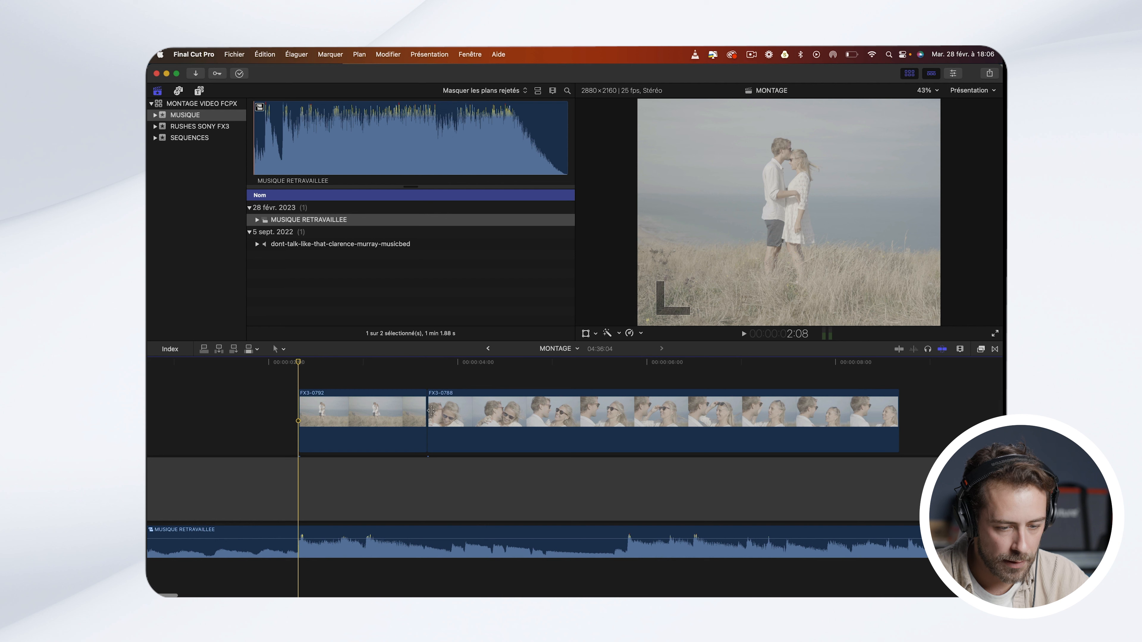
left_click(418, 363)
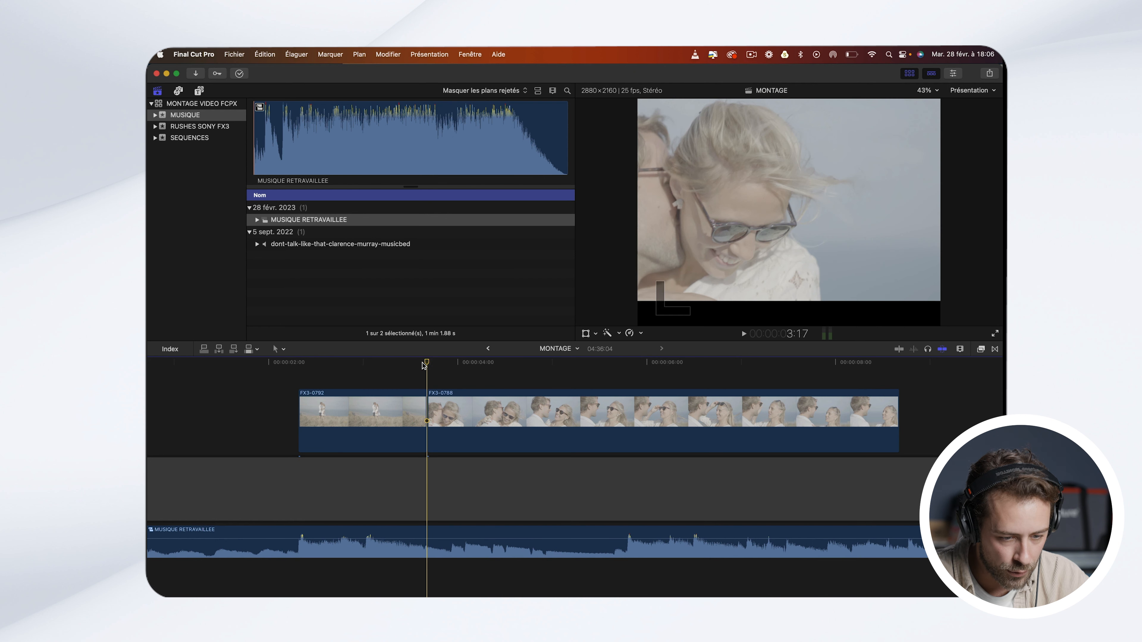
left_click_drag(450, 413, 460, 388)
scroll(454, 436, "left", 1)
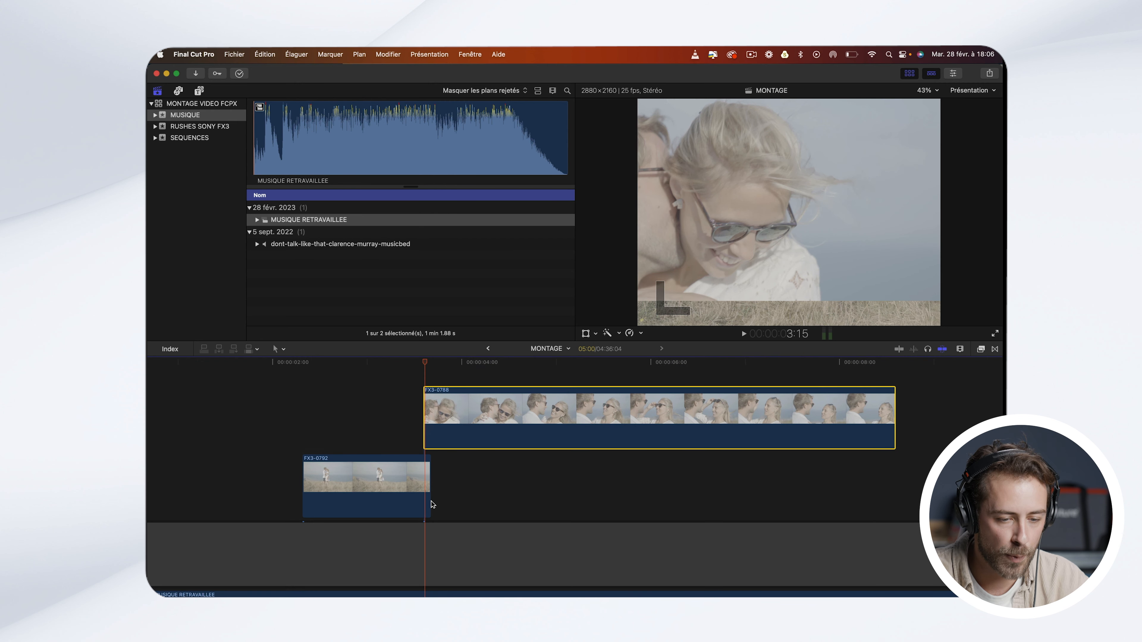
scroll(433, 505, "down", 3)
scroll(433, 504, "up", 2)
left_click_drag(416, 410, 423, 410)
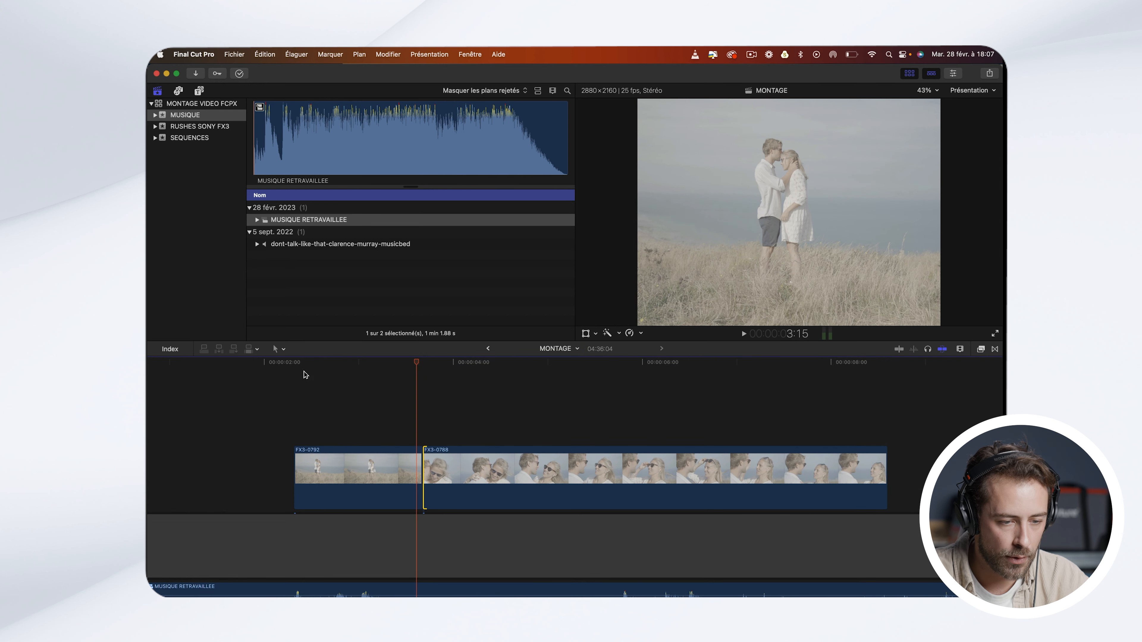
Step: Play the cut from clip FX3-0792 to FX3-0788 twice and step through the frames to judge its timing
left_click(304, 375)
key("space")
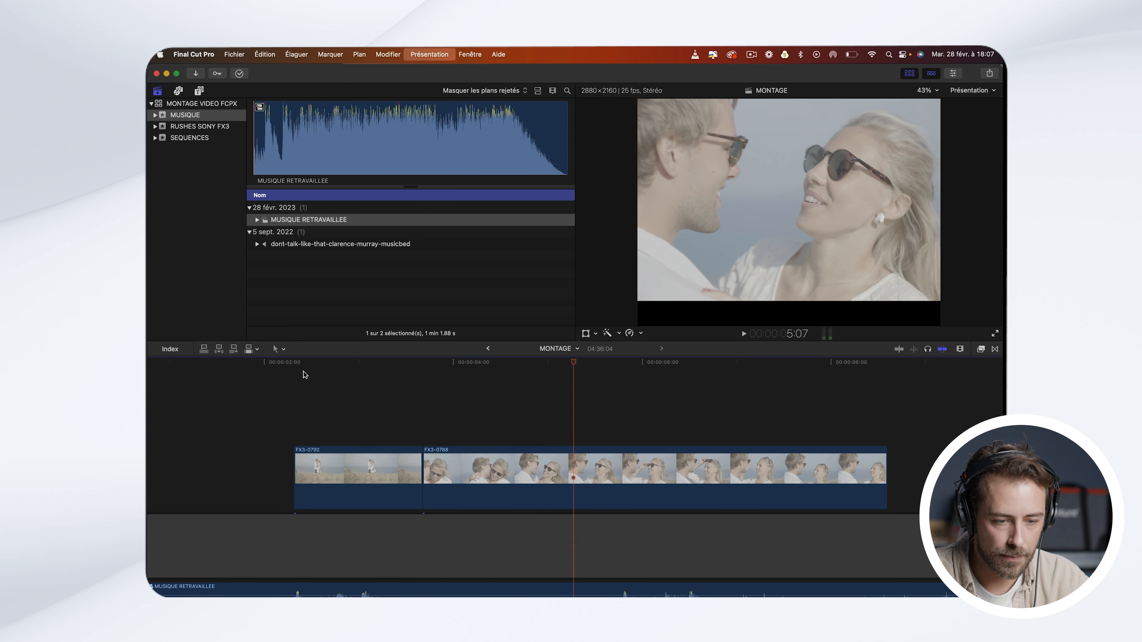
left_click(291, 374)
key("space")
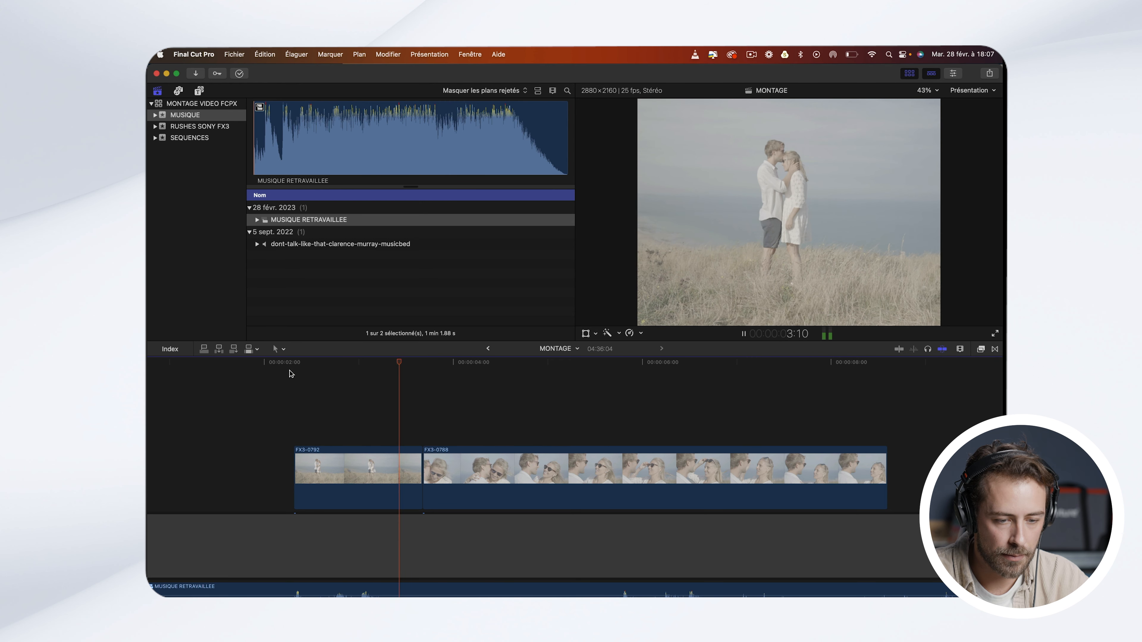
key("Right")
key("Right")
key("Right")
key("Right")
key("Right")
Step: Bring the cut forward to 00:00:03:12, ending FX3-0792 there and trimming the start of FX3-0788 so it lasts 3 seconds
scroll(388, 444, "down", 1)
scroll(388, 444, "down", 3)
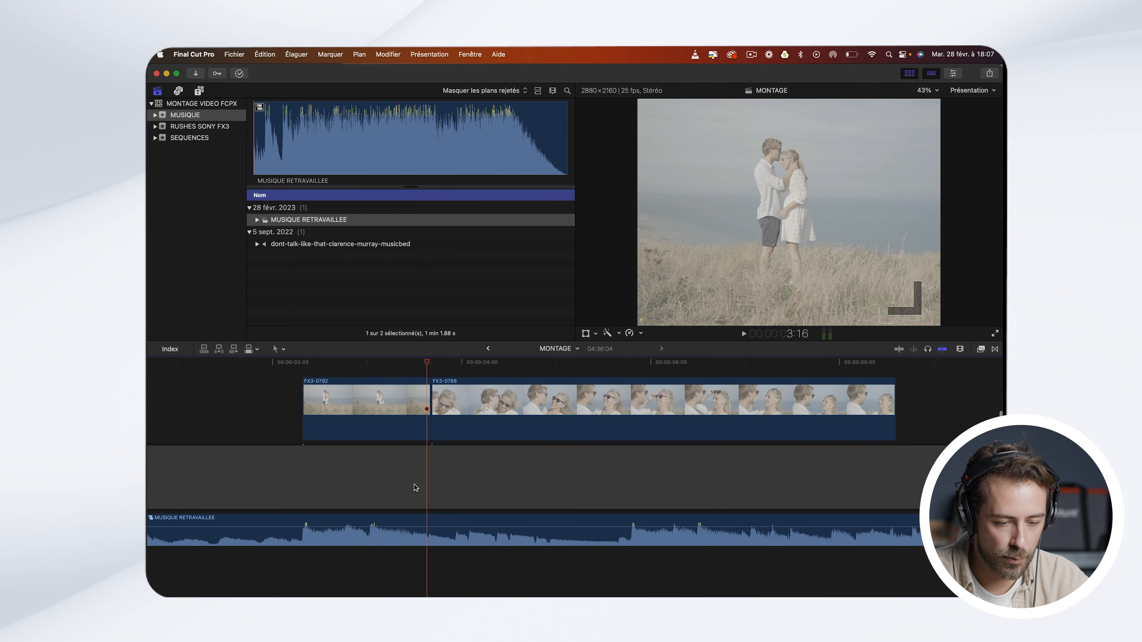
left_click_drag(426, 365, 414, 367)
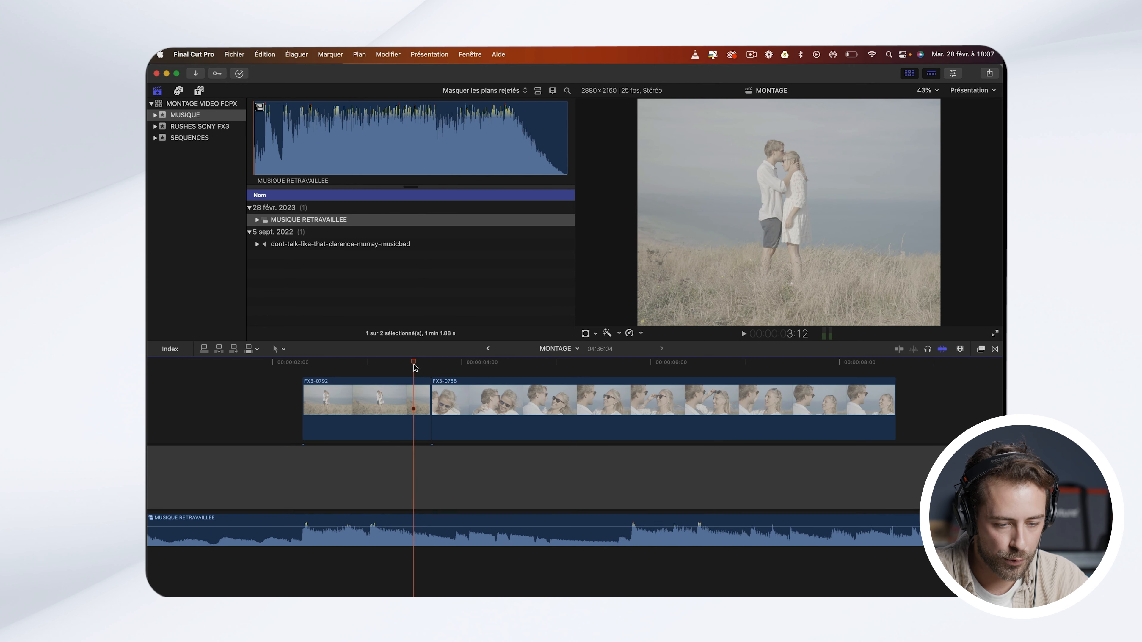
left_click_drag(431, 407, 467, 415)
left_click(463, 414)
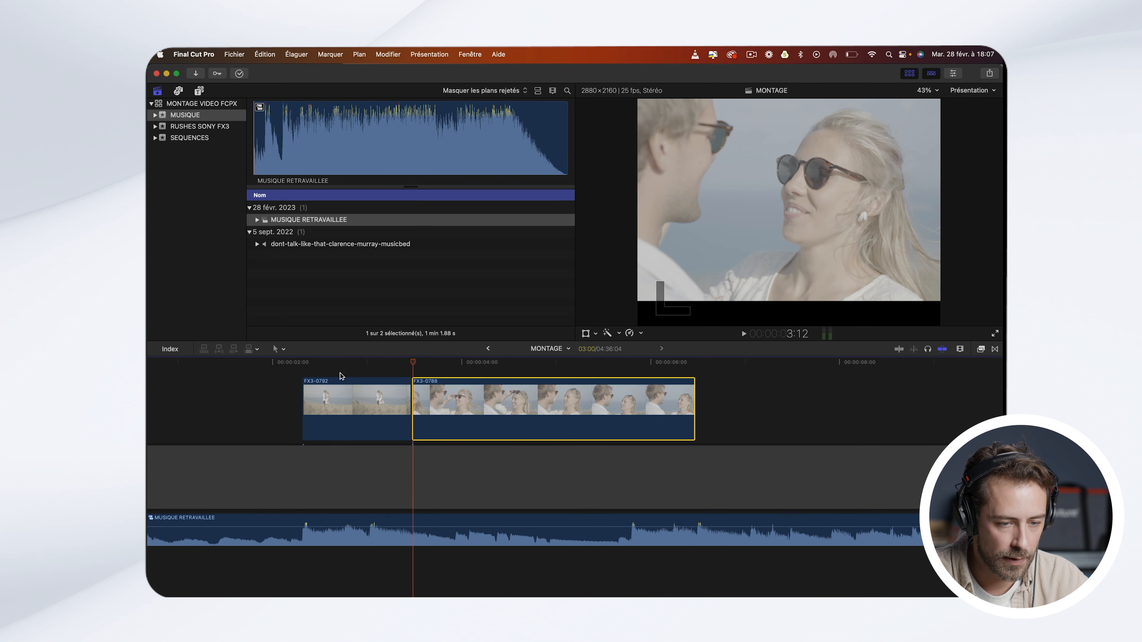
Step: Play back both opening shots to check the cut at 00:00:03:12 against the music
left_click(302, 367)
key("space")
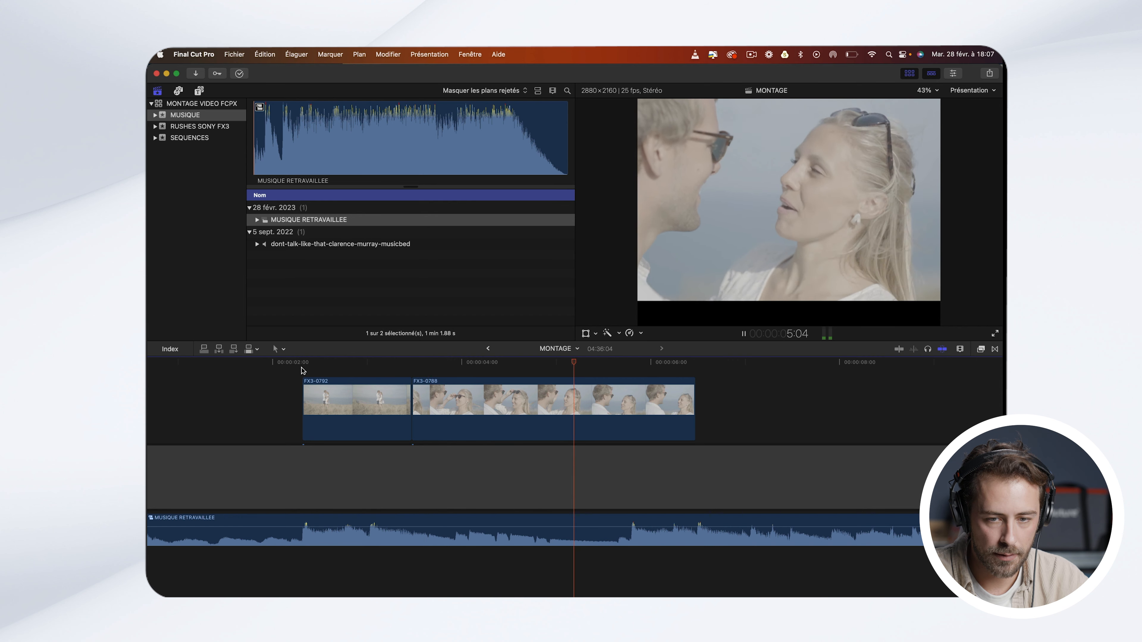
key("space")
left_click(387, 365)
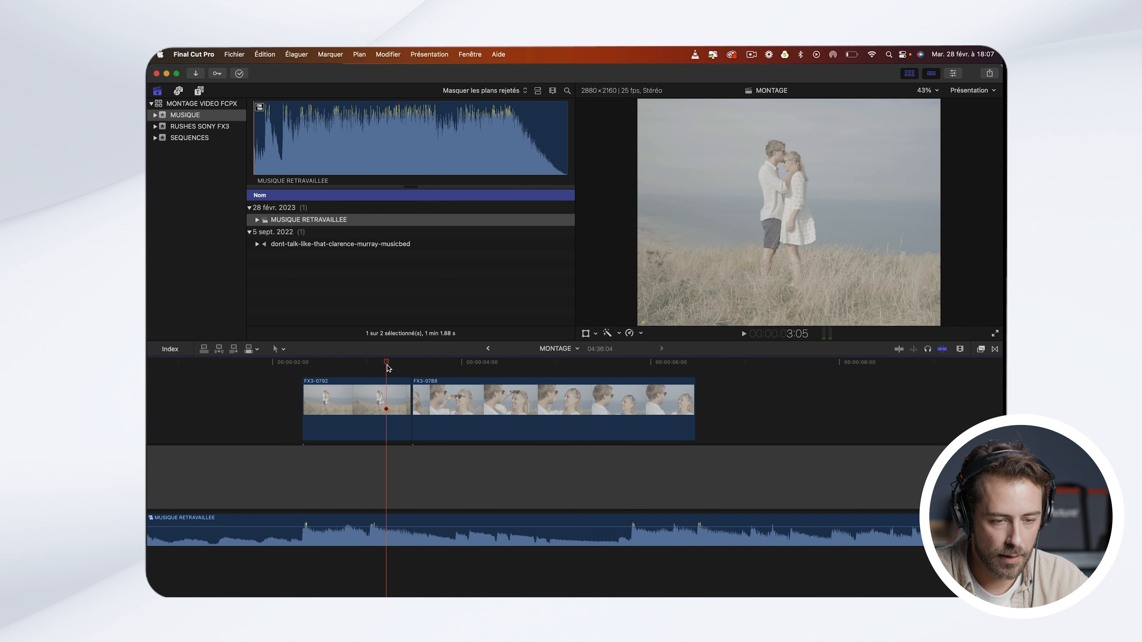
key("space")
key("space")
Step: Shorten the end of clip FX3-0788 to about 00:00:04:20 and play back both opening shots
left_click_drag(694, 409, 535, 420)
scroll(251, 367, "right", 3)
left_click(243, 366)
key("l")
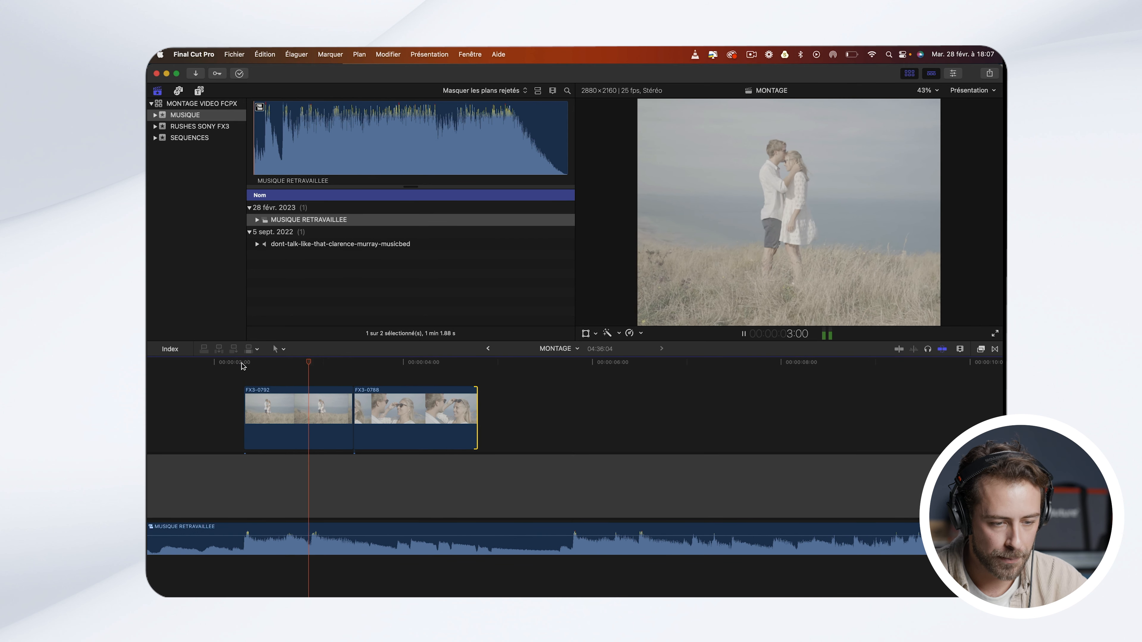
key("space")
left_click(350, 365)
key("space")
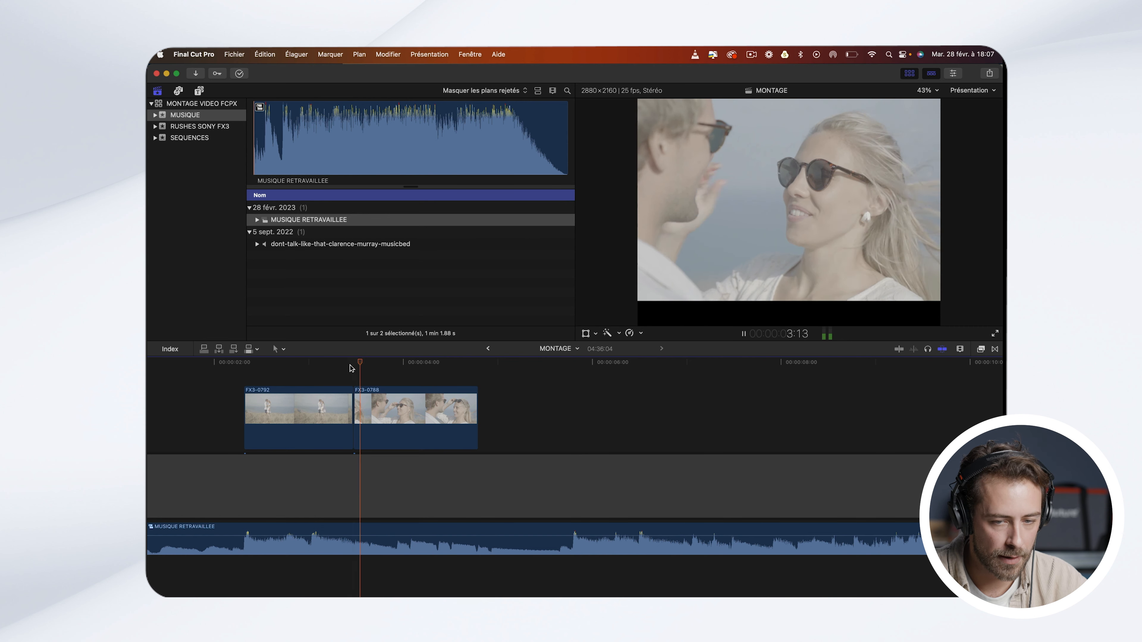
key("space")
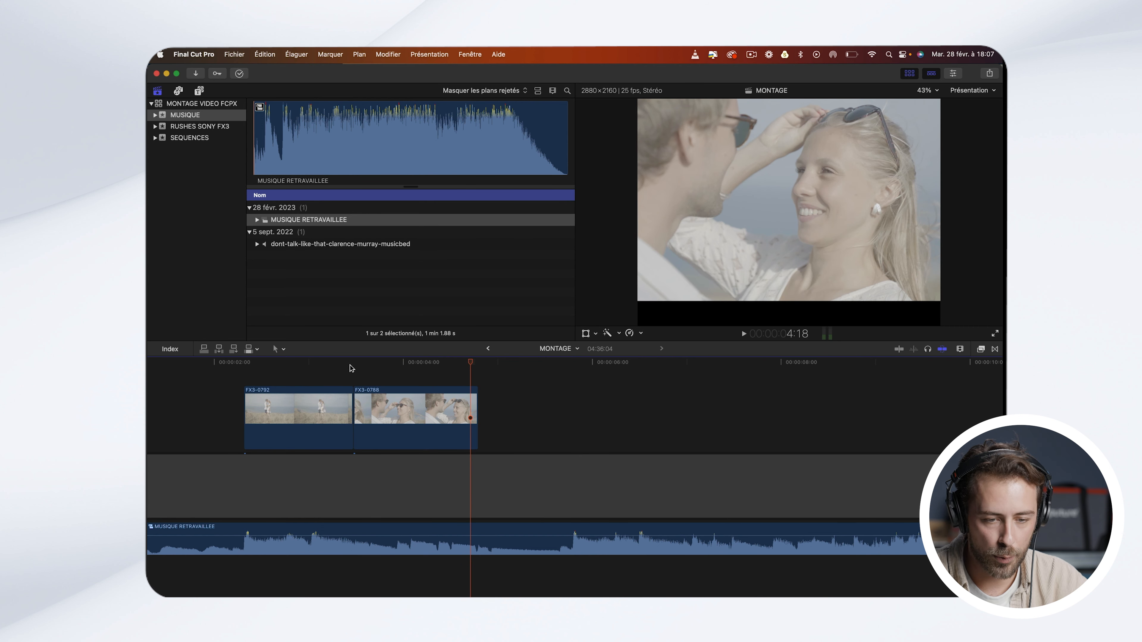
Step: Trim a few more frames off the end of clip FX3-0788 so it lasts 01:06, and play both shots back
key("Right")
key("Right")
key("Right")
left_click_drag(477, 413, 469, 412)
left_click(243, 371)
key("space")
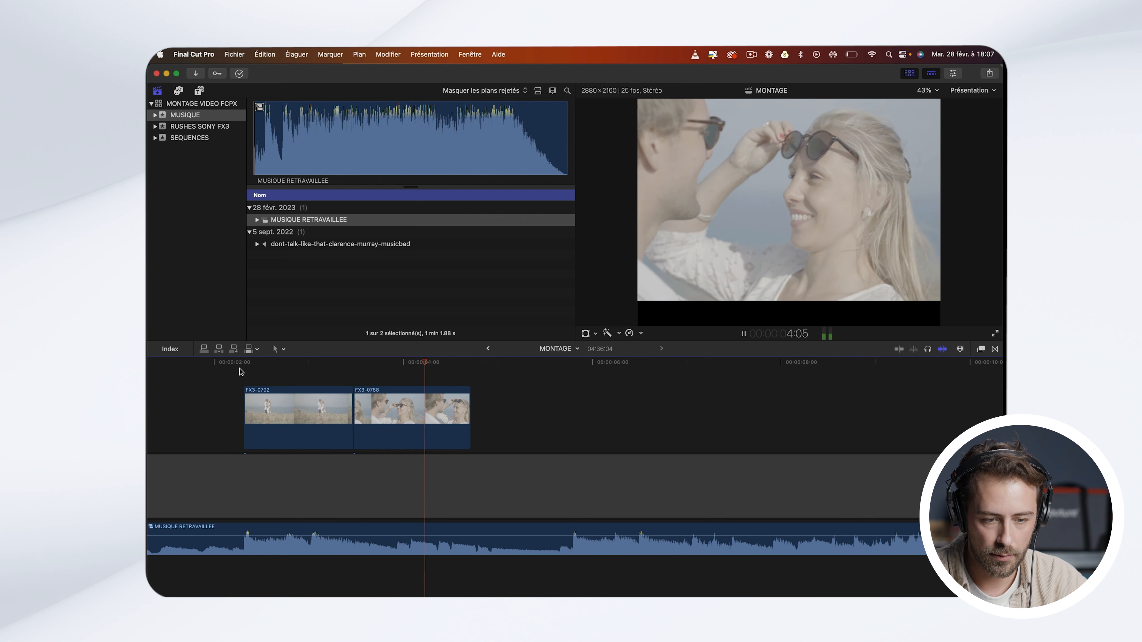
key("space")
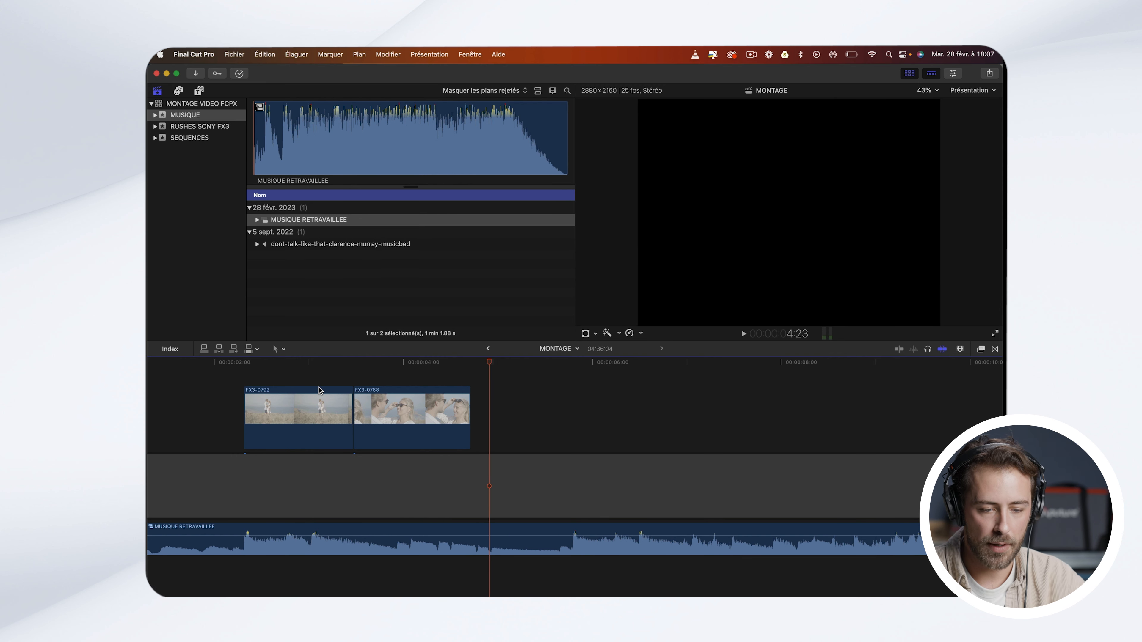
Step: Hide the browser and shift the image of clip FX3-0788 down with the Transform tool to cover the black band
key("super+minus")
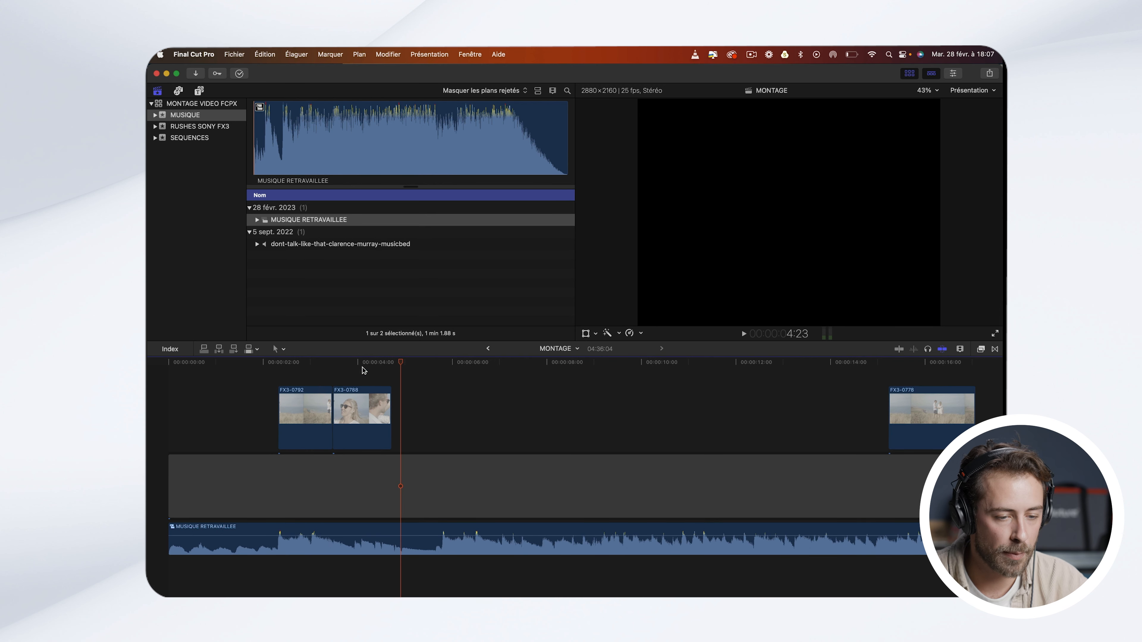
left_click(360, 373)
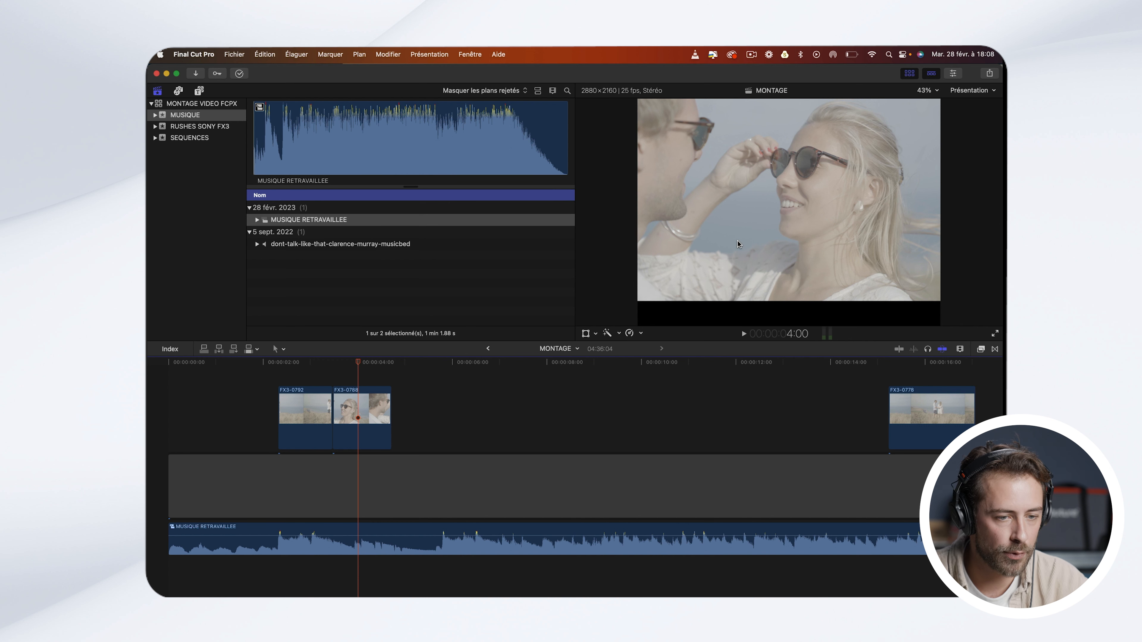
left_click(909, 74)
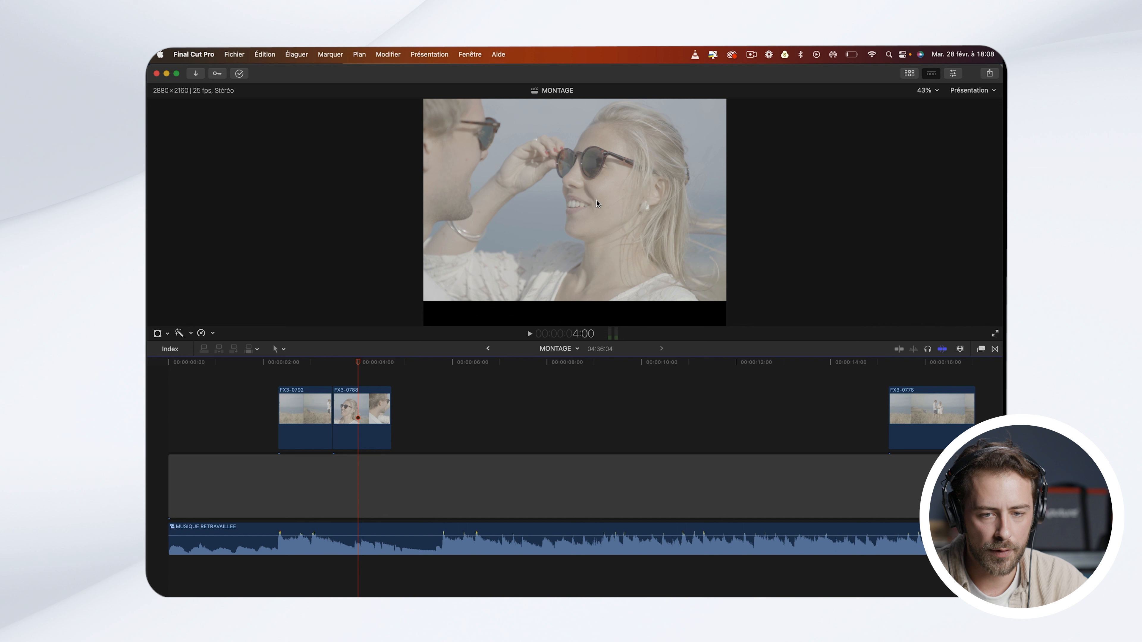
left_click(382, 414)
left_click(157, 333)
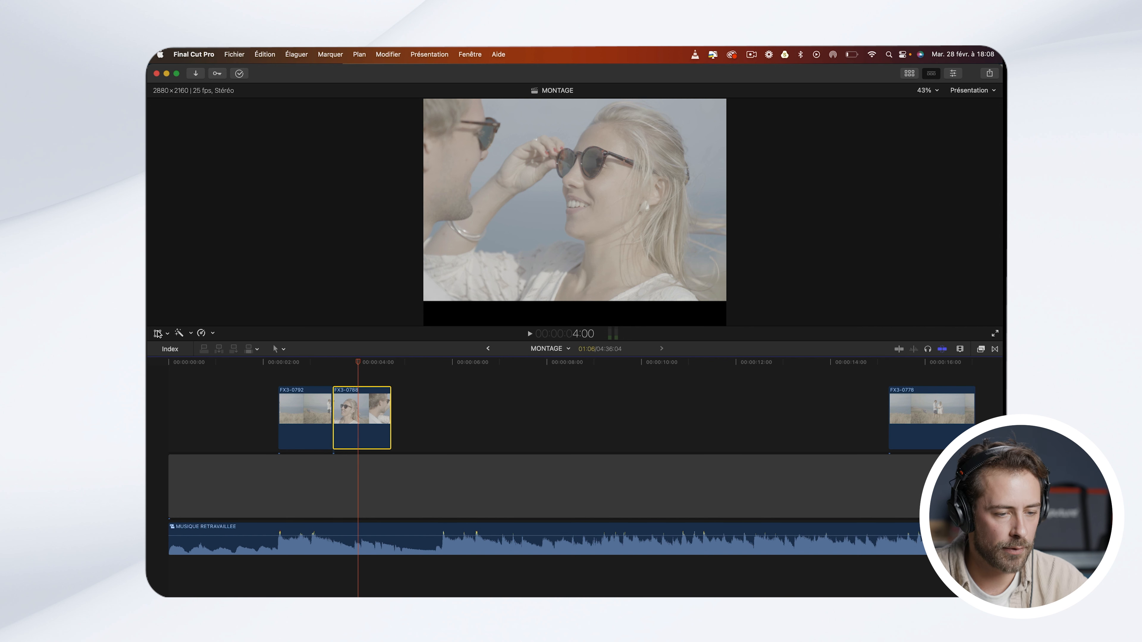
left_click_drag(522, 252, 523, 280)
left_click(986, 106)
Step: Copy the attributes of clip FX3-0788 and paste only its Position onto all the clips that follow it
key("super+minus")
key("super+minus")
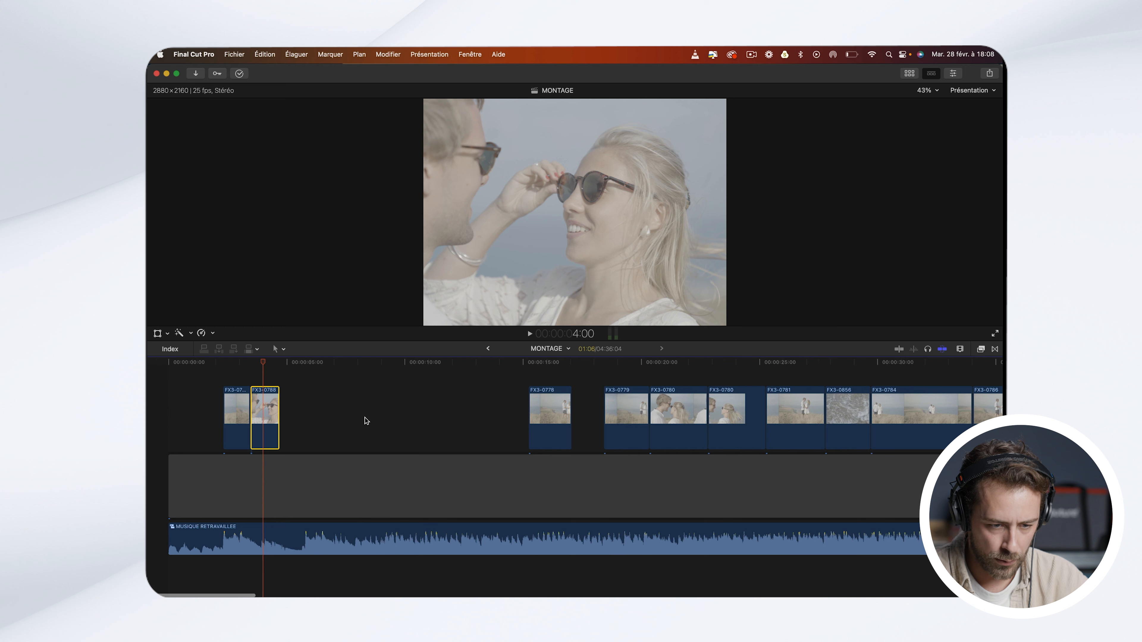
left_click_drag(354, 365, 218, 372)
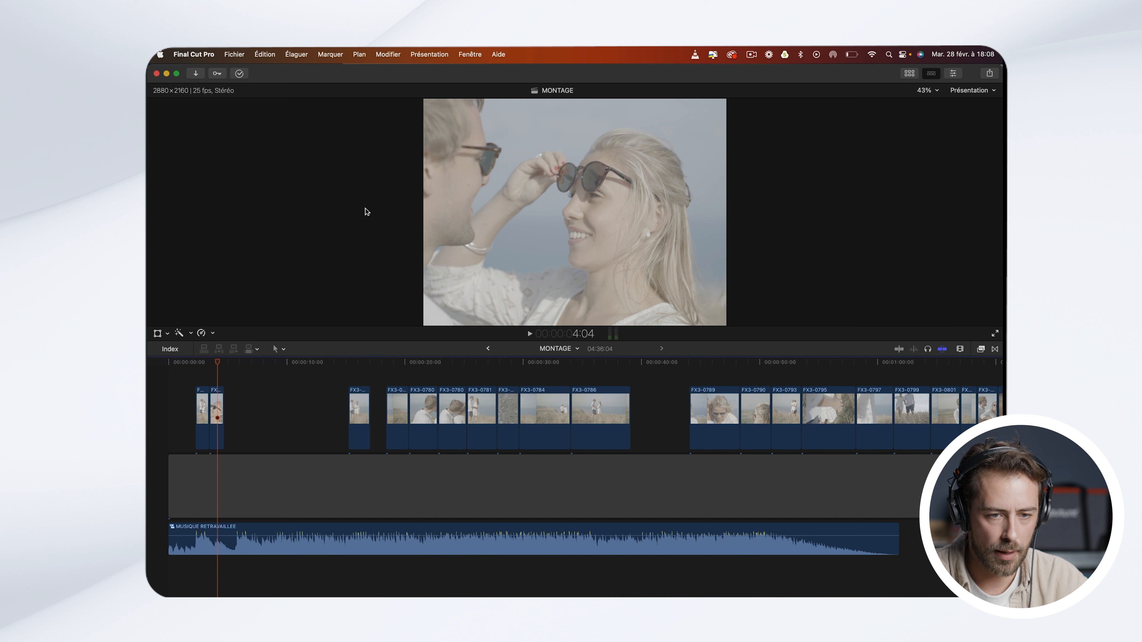
left_click(218, 418)
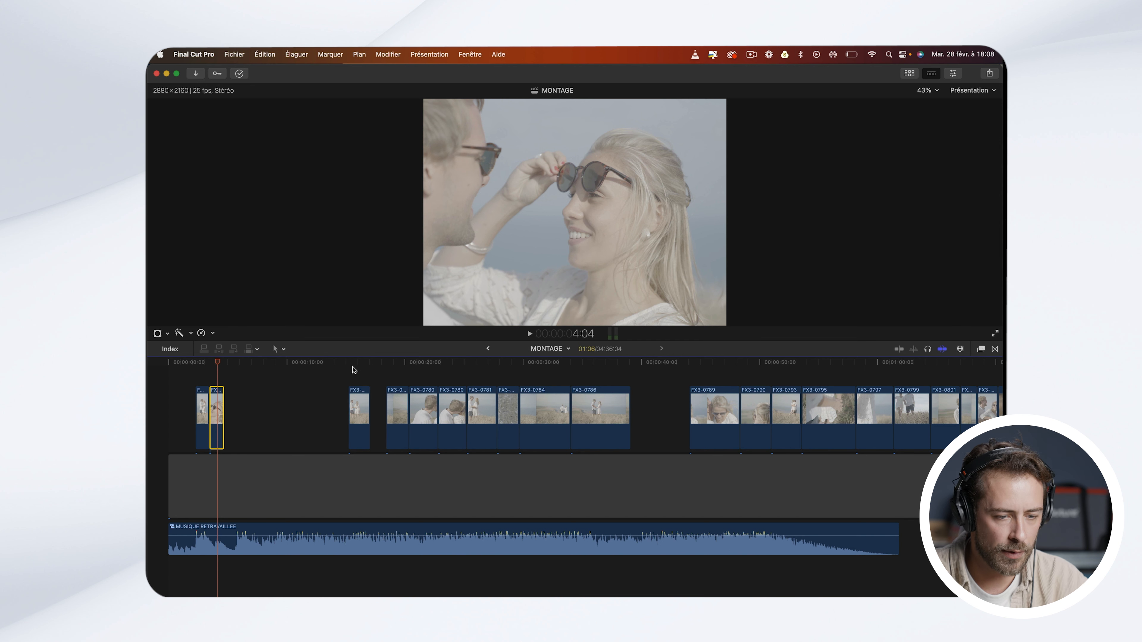
key("super+minus")
mouse_move(247, 371)
left_mouse_down()
mouse_move(271, 398)
mouse_move(771, 436)
left_mouse_up()
left_click_drag(1002, 487, 875, 436)
scroll(875, 436, "left", 10)
scroll(875, 439, "left", 10)
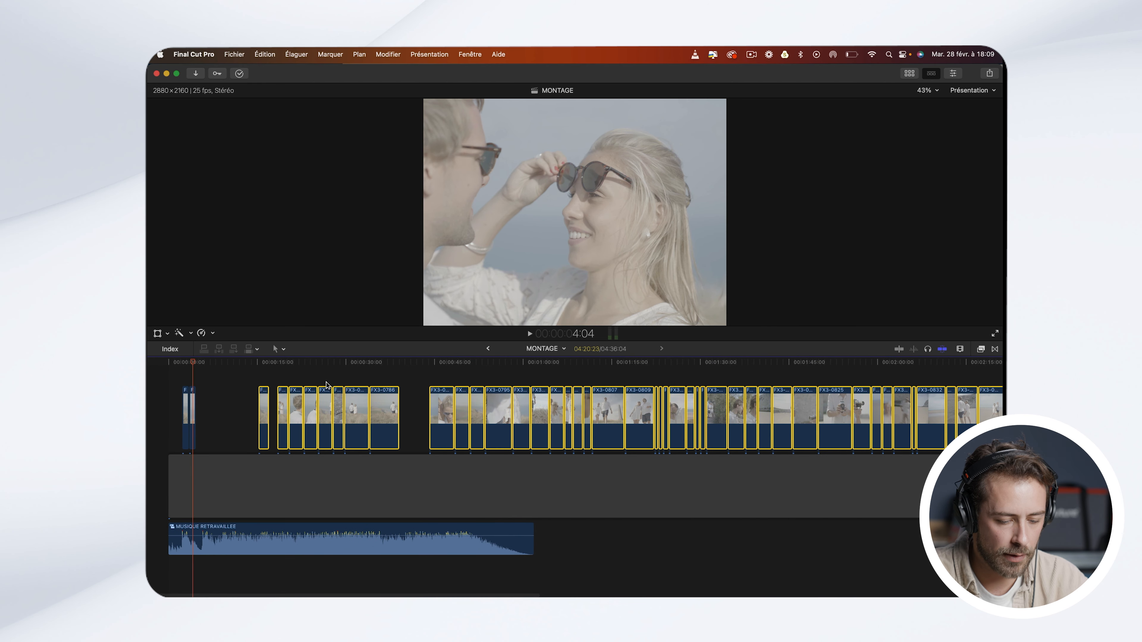
key("super+shift+v")
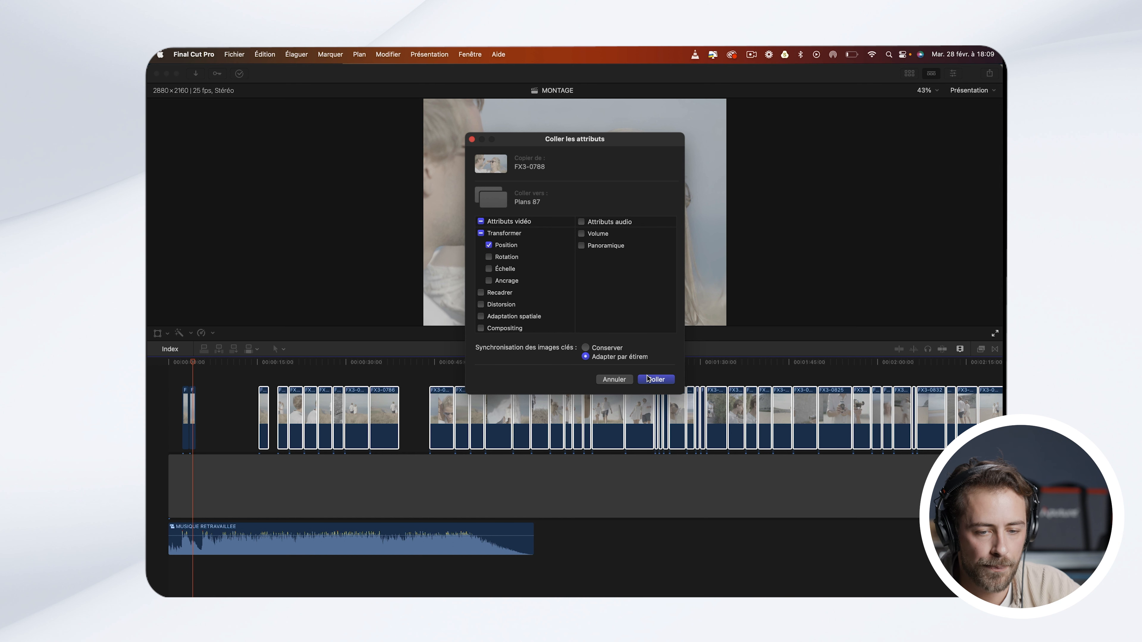
left_click(656, 379)
Step: Skim the reframed clips, and play back the opening shots FX3-0792 and FX3-0788
left_click(308, 366)
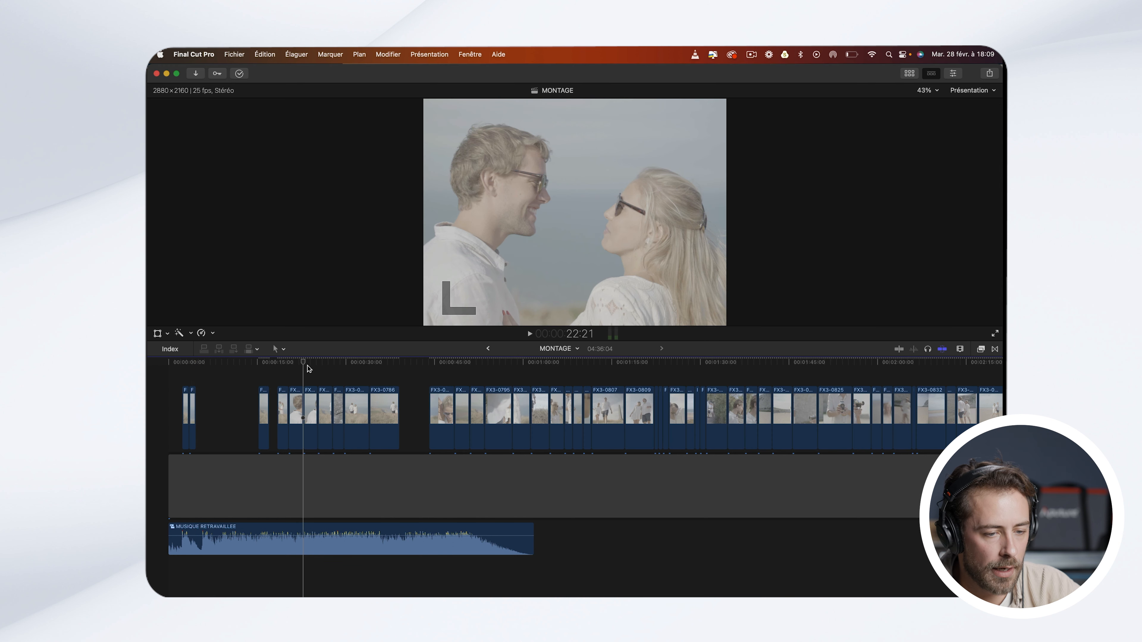
left_click_drag(305, 365, 521, 379)
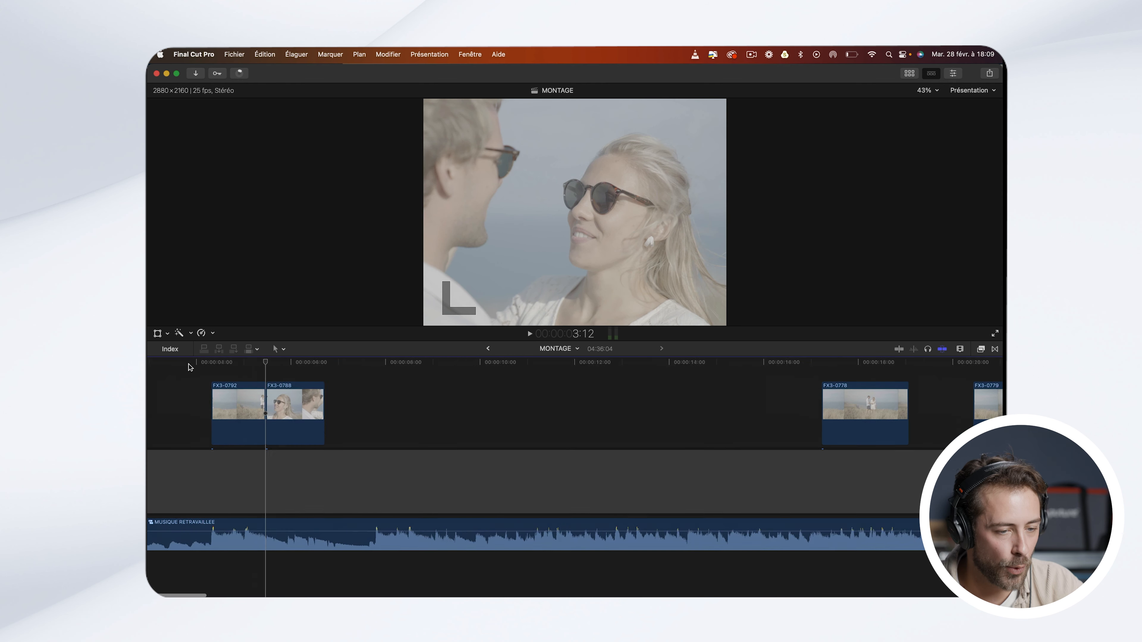
scroll(273, 460, "left", 3)
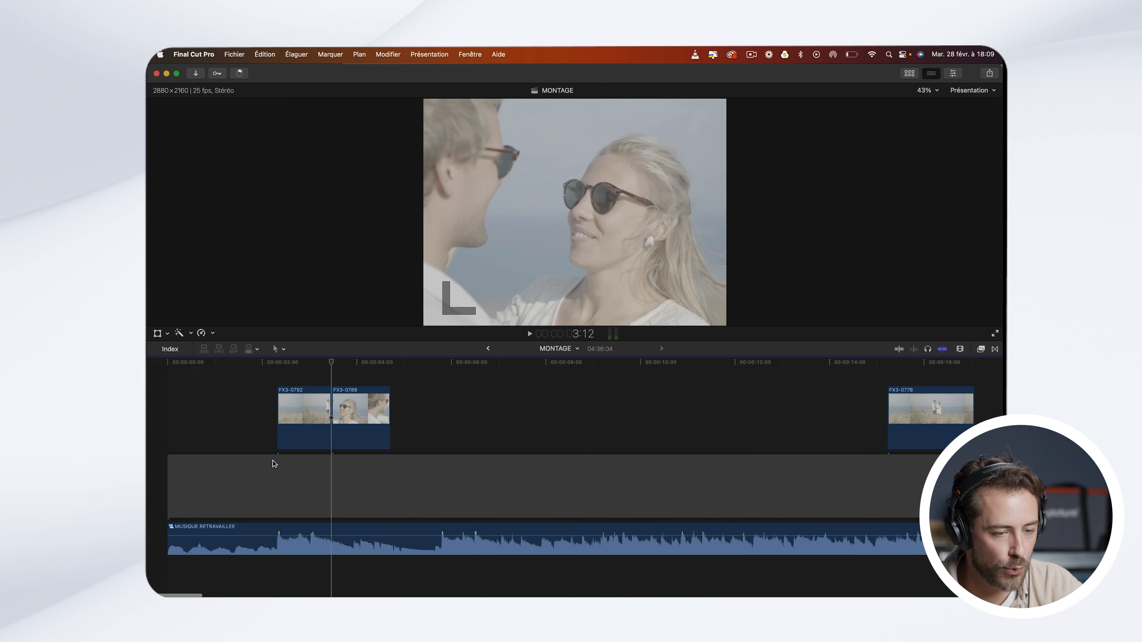
key("space")
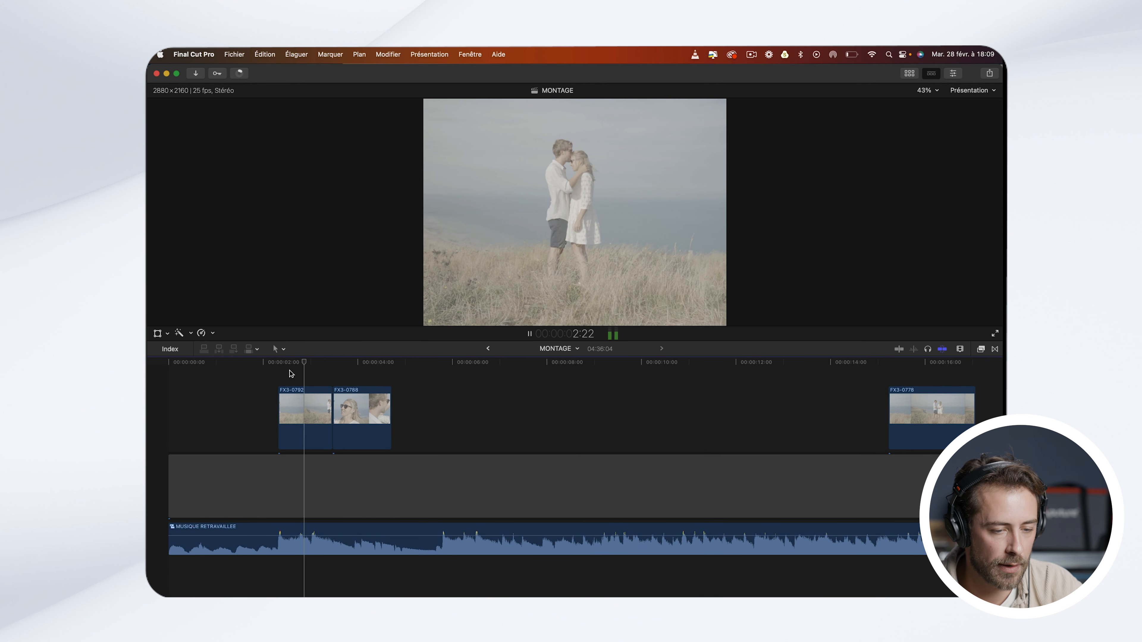
key("space")
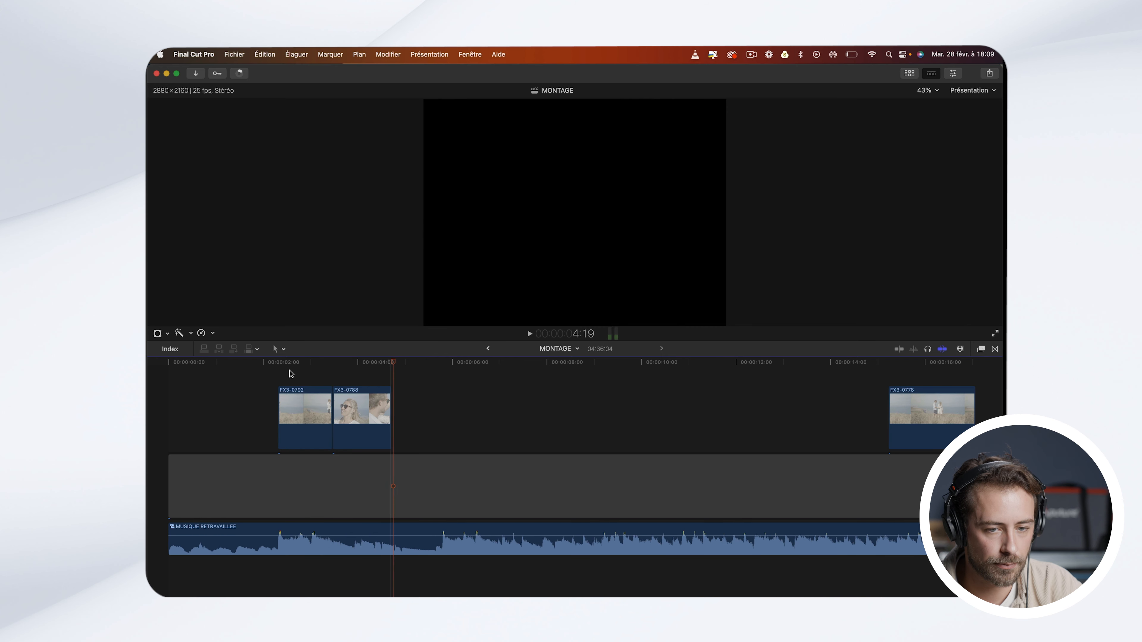
Step: Preview the shoreline wave clip near 00:00:28, lower the sound volume, and move the clip directly after FX3-0788
key("super+minus")
key("super+minus")
key("super+minus")
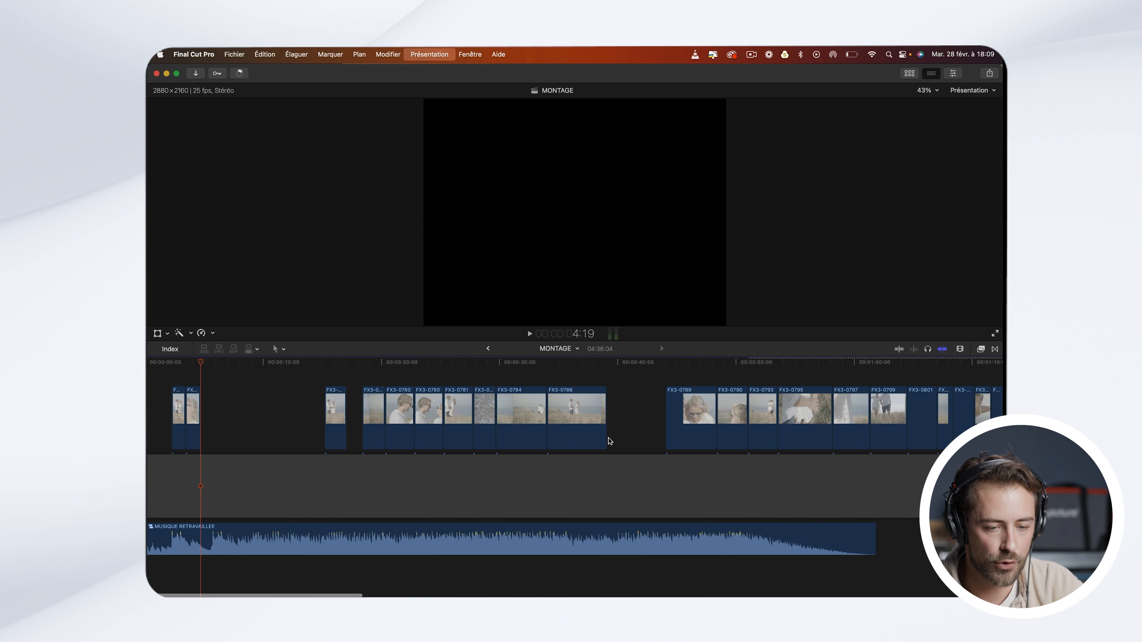
scroll(608, 440, "left", 2)
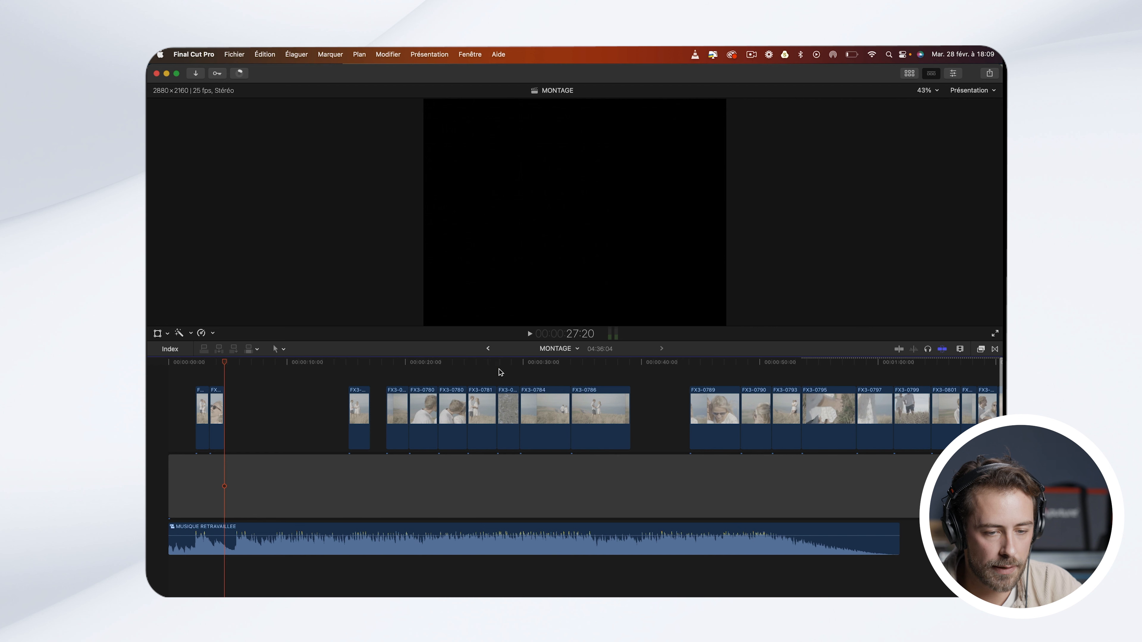
left_click(501, 372)
key("space")
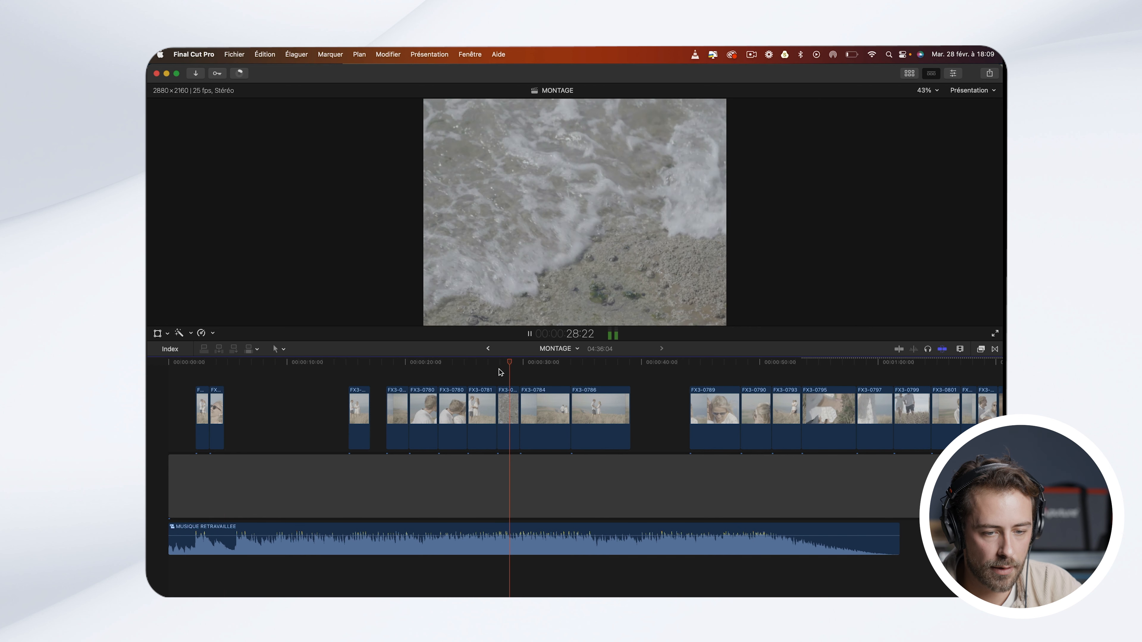
key("space")
key("XF86AudioLowerVolume")
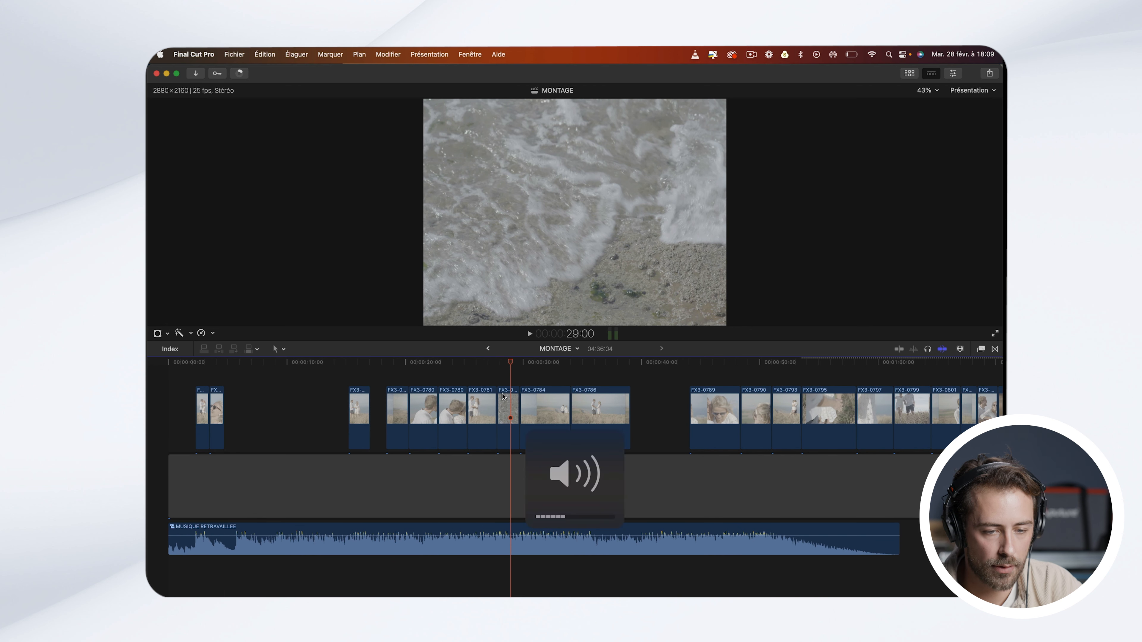
left_click(507, 415)
left_click_drag(508, 415, 241, 415)
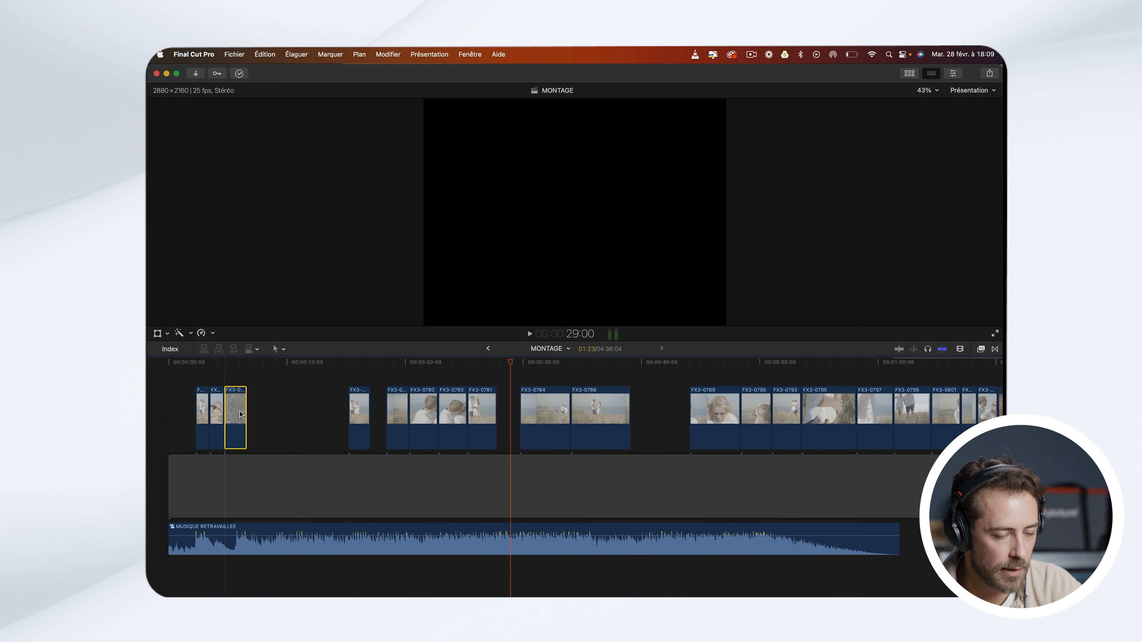
Step: Play back the transition from FX3-0788 to the wave clip to find where the music's beat falls
left_click(216, 369)
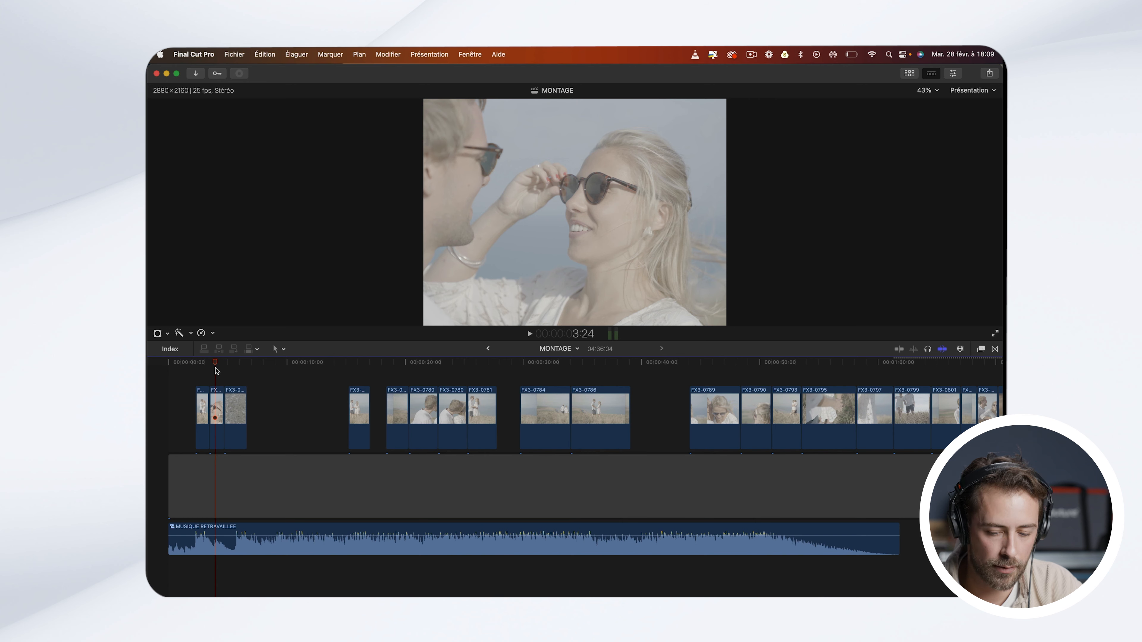
key("super+equal")
key("super+equal")
key("space")
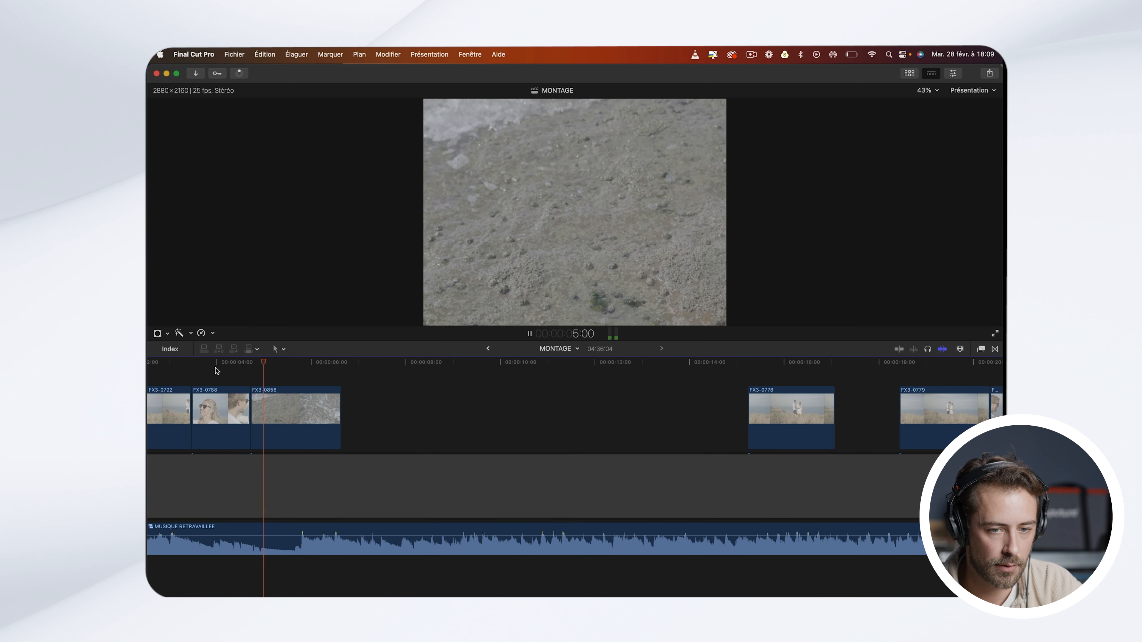
key("space")
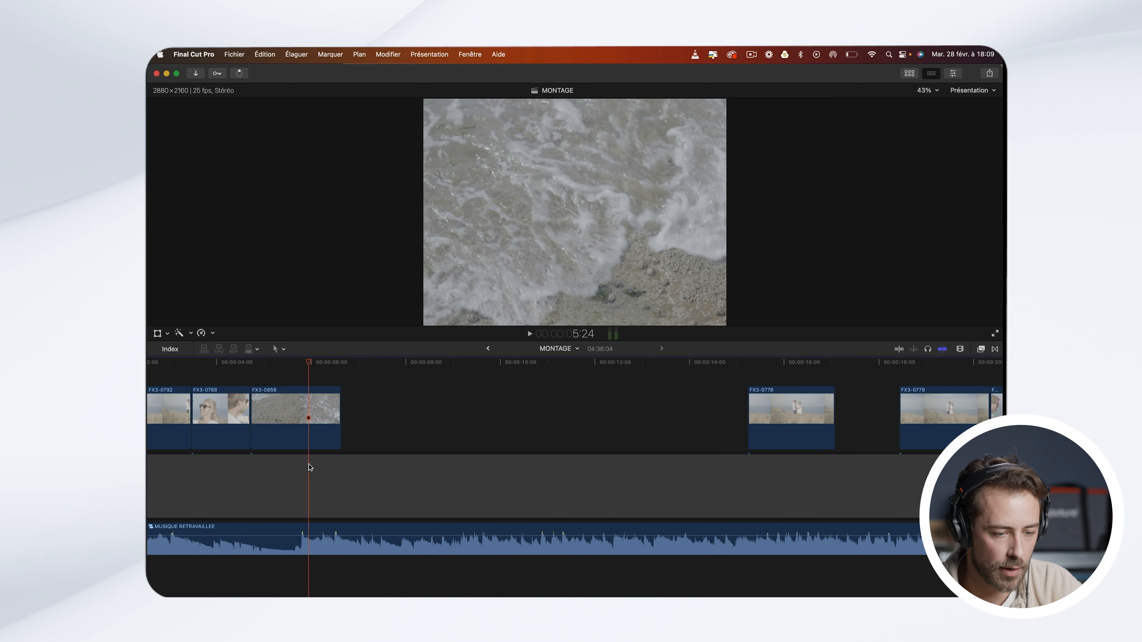
left_click(241, 368)
key("space")
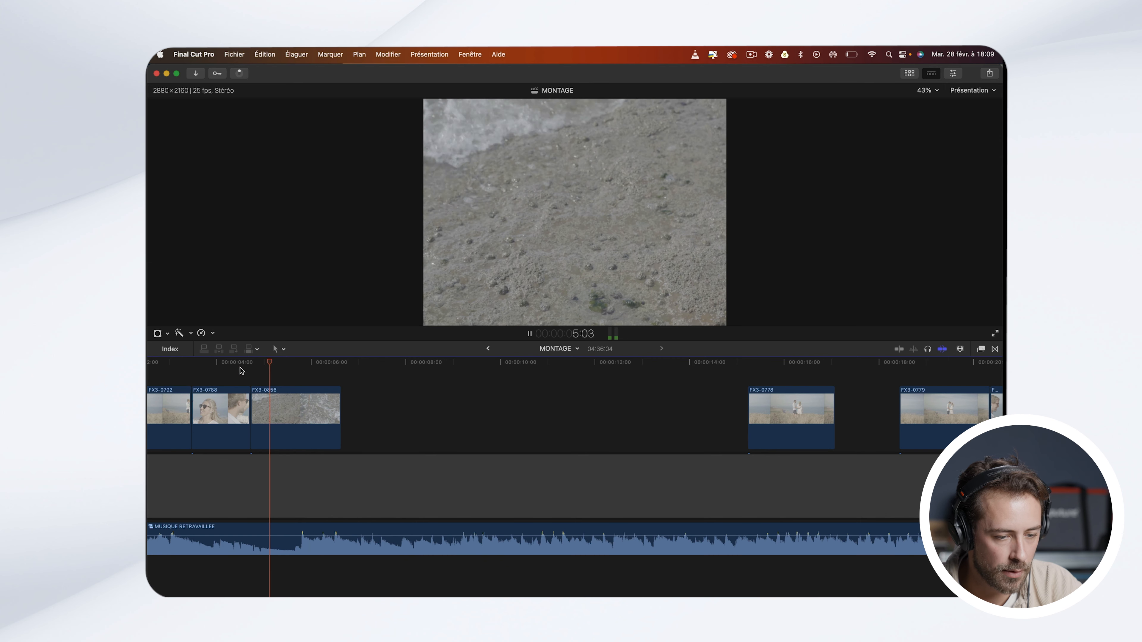
key("space")
Step: Shorten the end of the wave clip to the music peak at 00:00:05:20, and play the cut back
left_click_drag(338, 427, 301, 428)
scroll(381, 433, "left", 3)
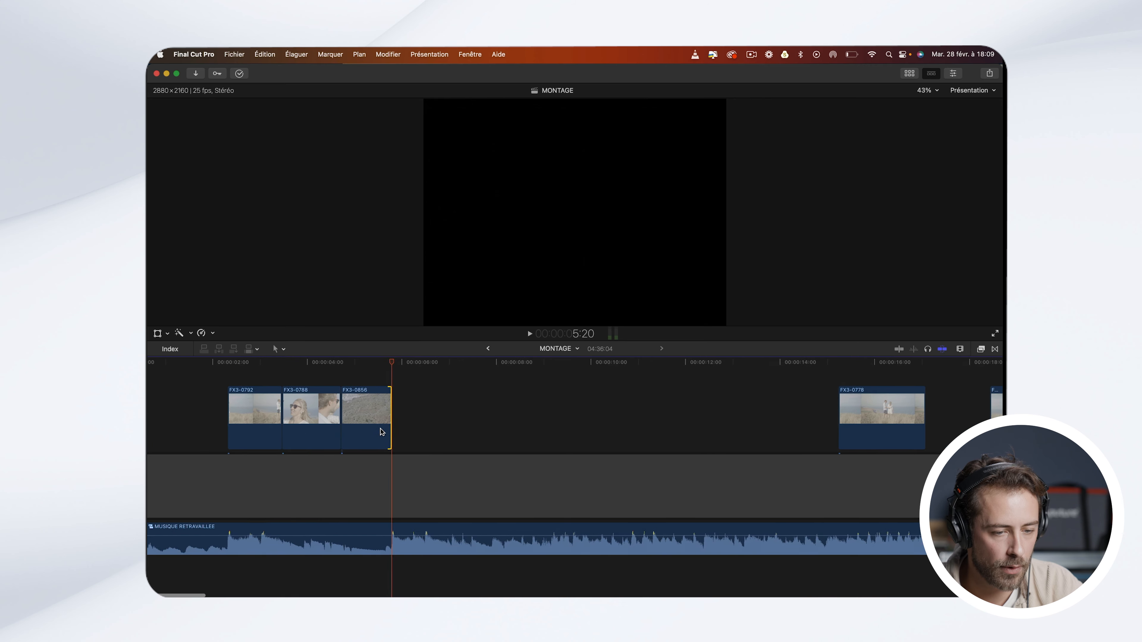
scroll(381, 433, "left", 2)
left_click(336, 369)
key("space")
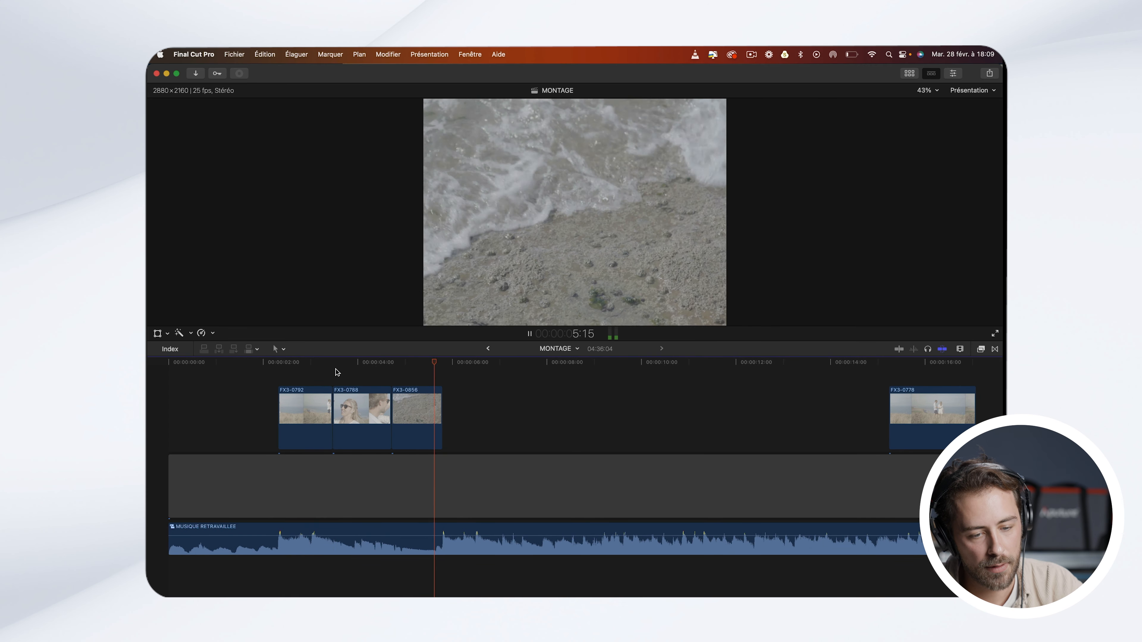
key("space")
Step: Replay the three opening shots to check their rhythm against the music
left_click(410, 366)
left_click(379, 368)
key("space")
key("space")
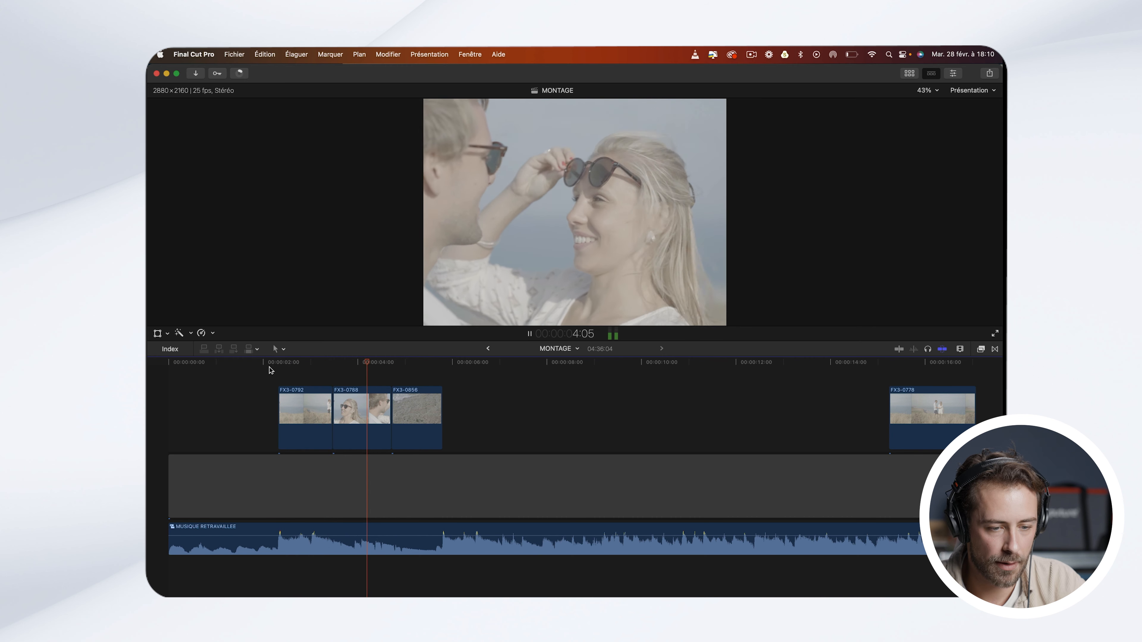
key("space")
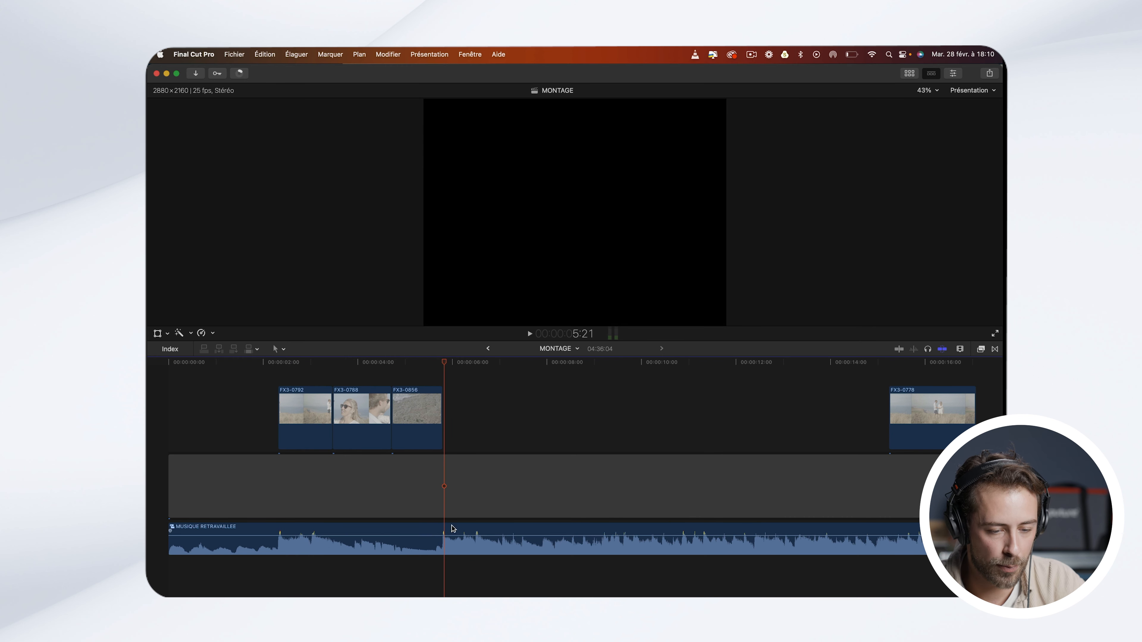
Step: Look through the remaining clips and play from 00:01:30:12 to review the wooded-path shots FX3-0811 and FX3-0812
key("super+minus")
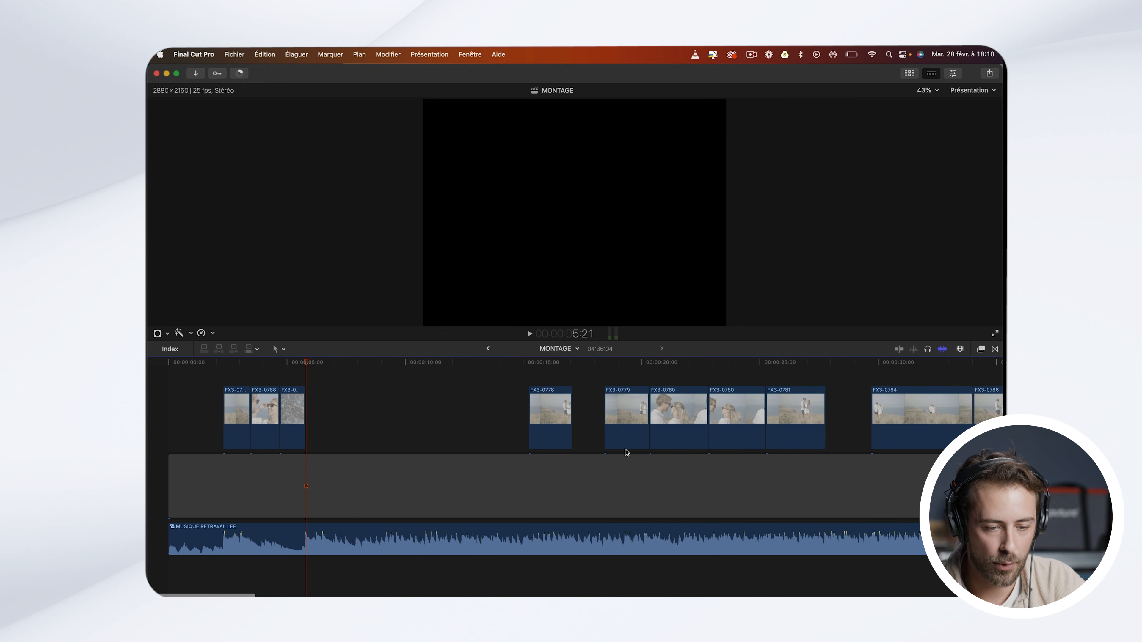
scroll(626, 452, "right", 15)
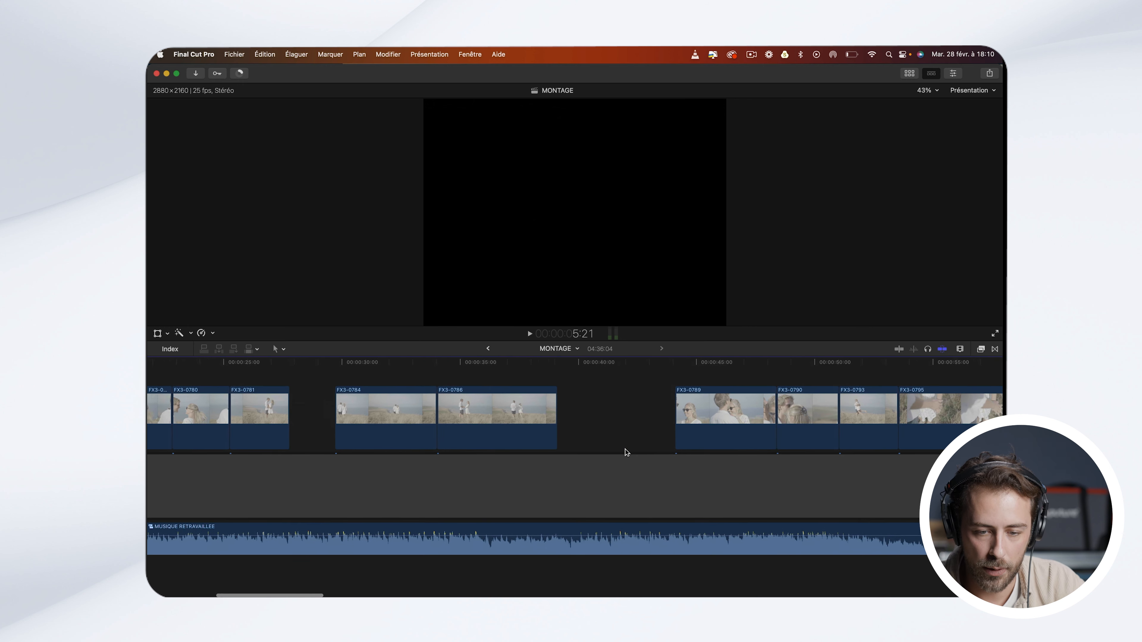
scroll(459, 419, "right", 10)
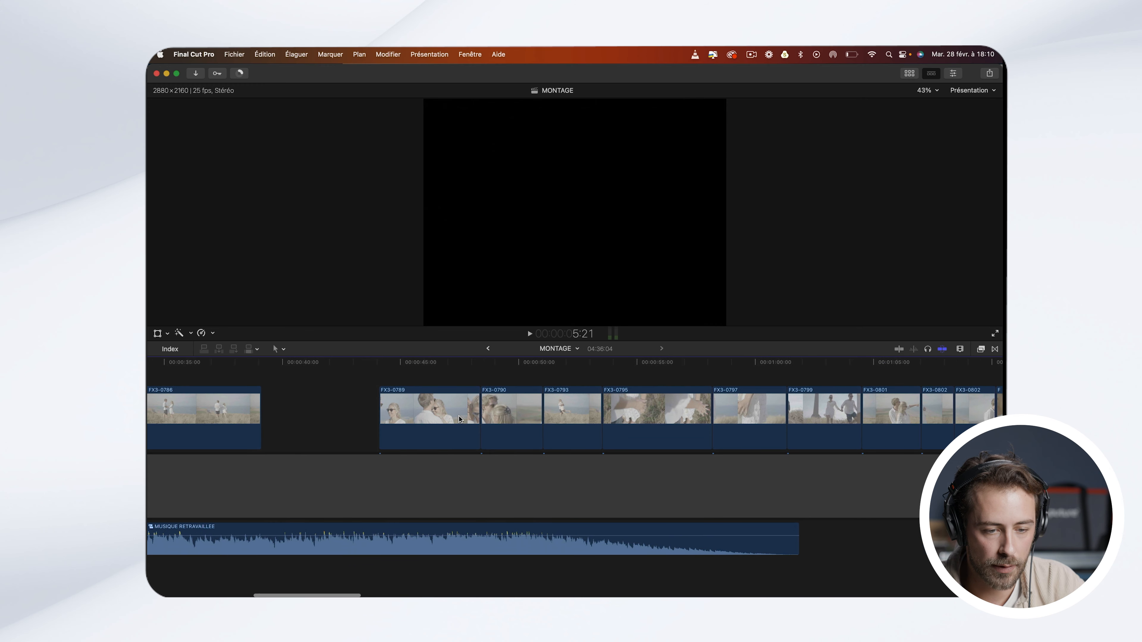
key("super+minus")
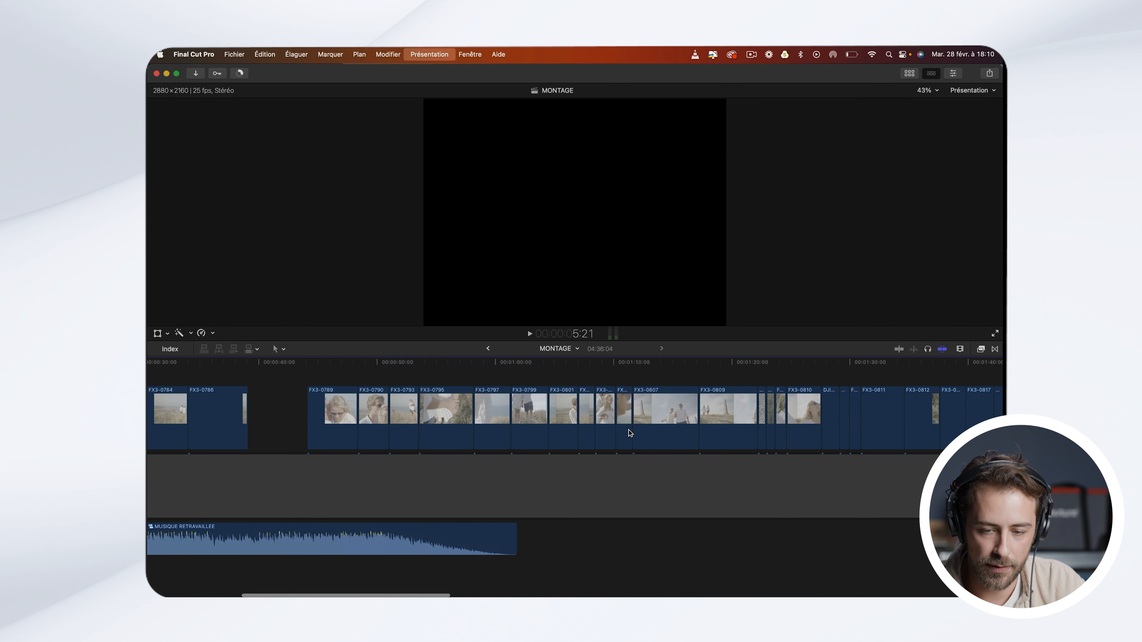
left_click(706, 364)
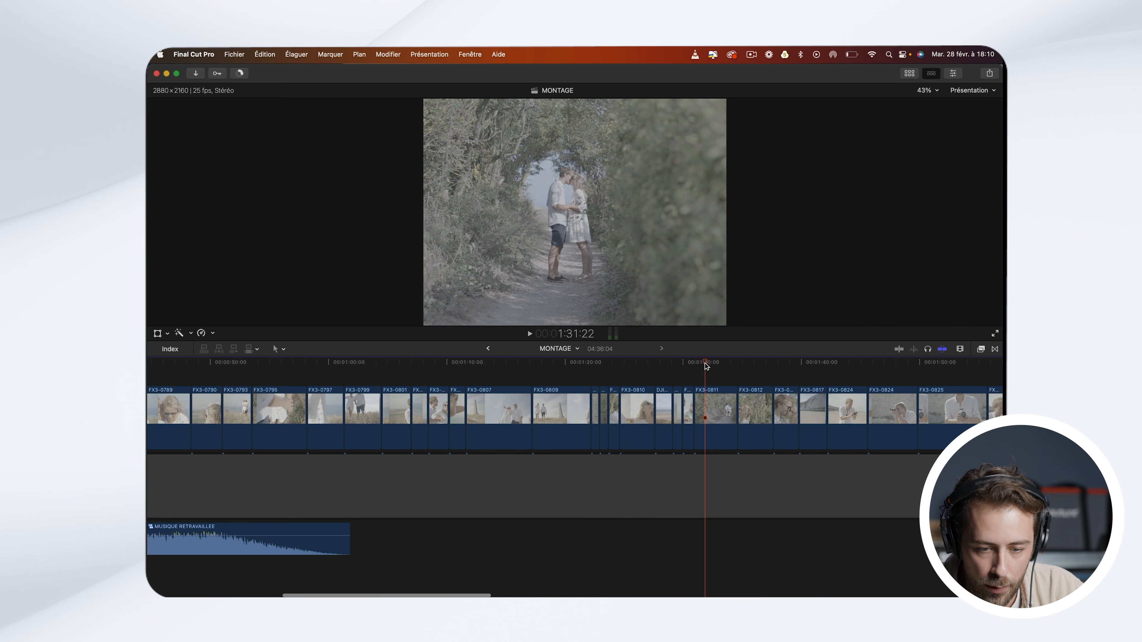
key("super+equal")
scroll(706, 367, "right", 1)
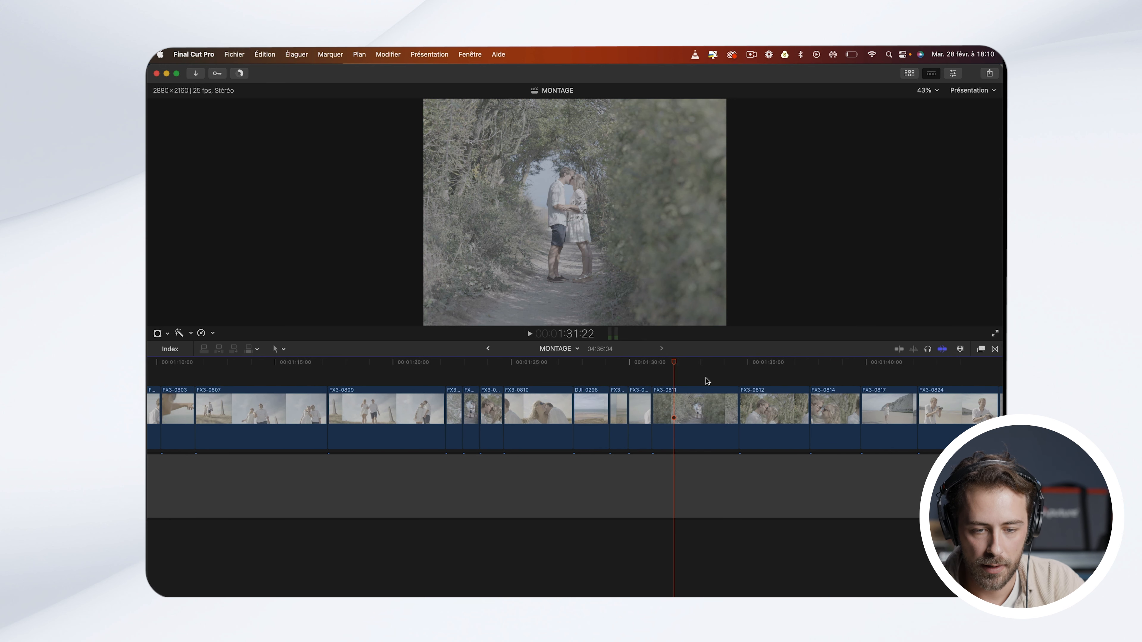
left_click(642, 367)
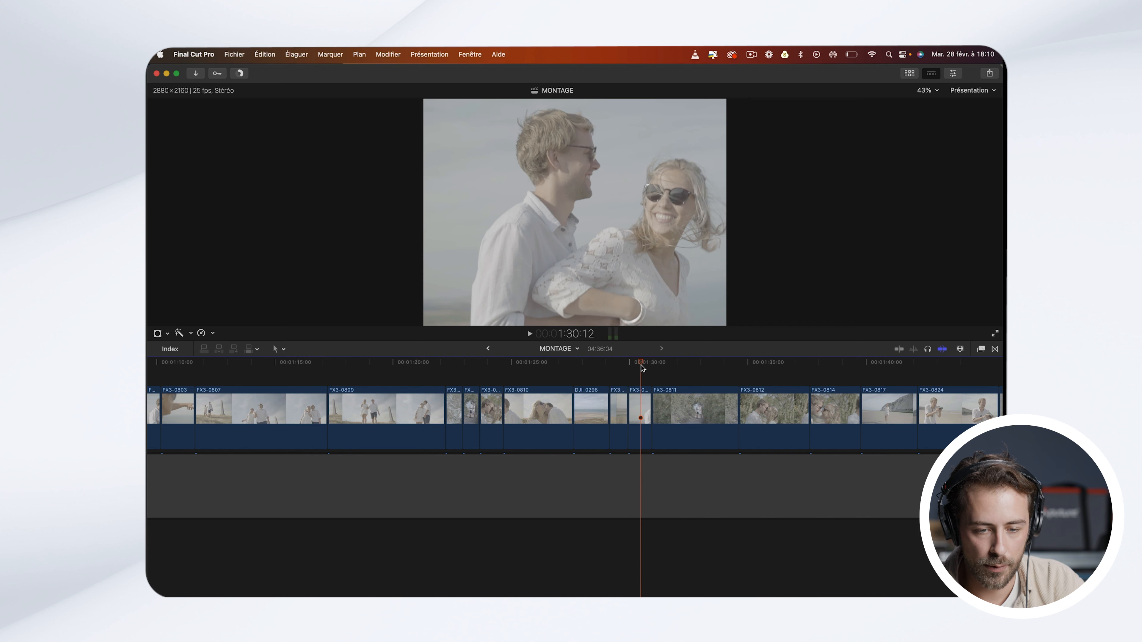
key("space")
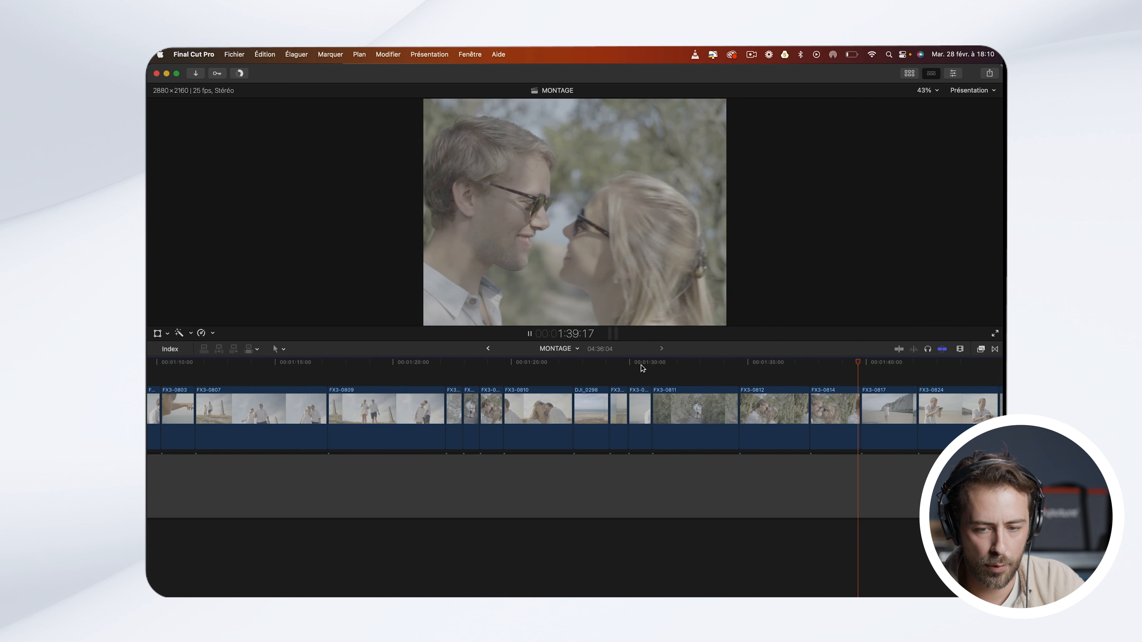
key("space")
left_click(763, 364)
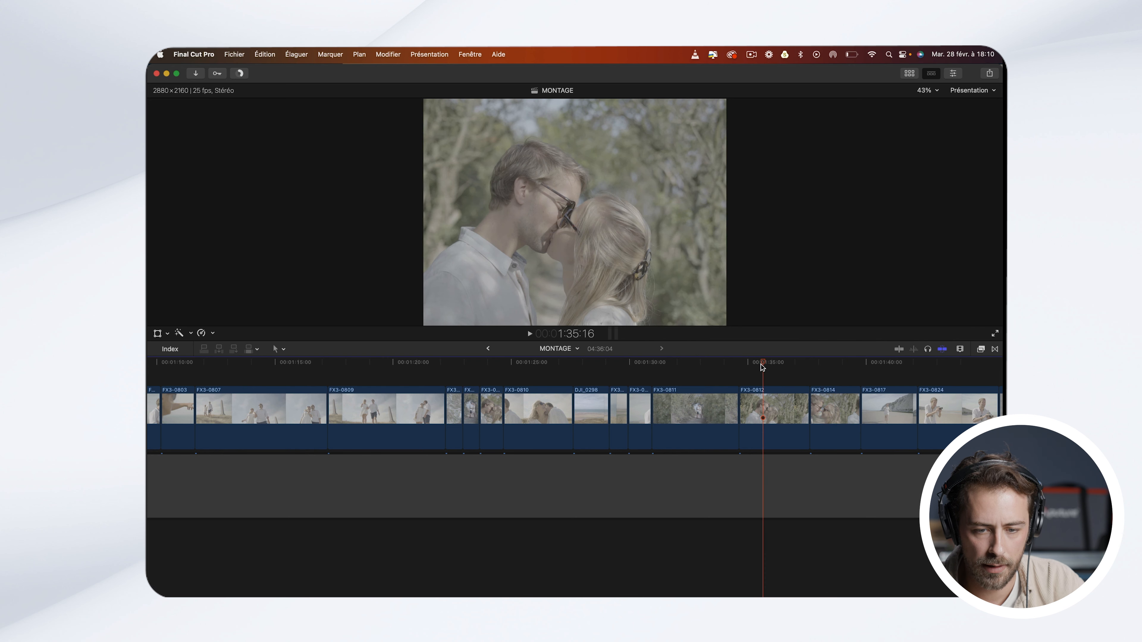
Step: Move clips FX3-0811 and FX3-0812 directly after the wave clip, and place the playhead at their start, 00:00:05:20
left_click_drag(753, 377, 708, 423)
left_click_drag(689, 413, 466, 402)
scroll(486, 403, "left", 4)
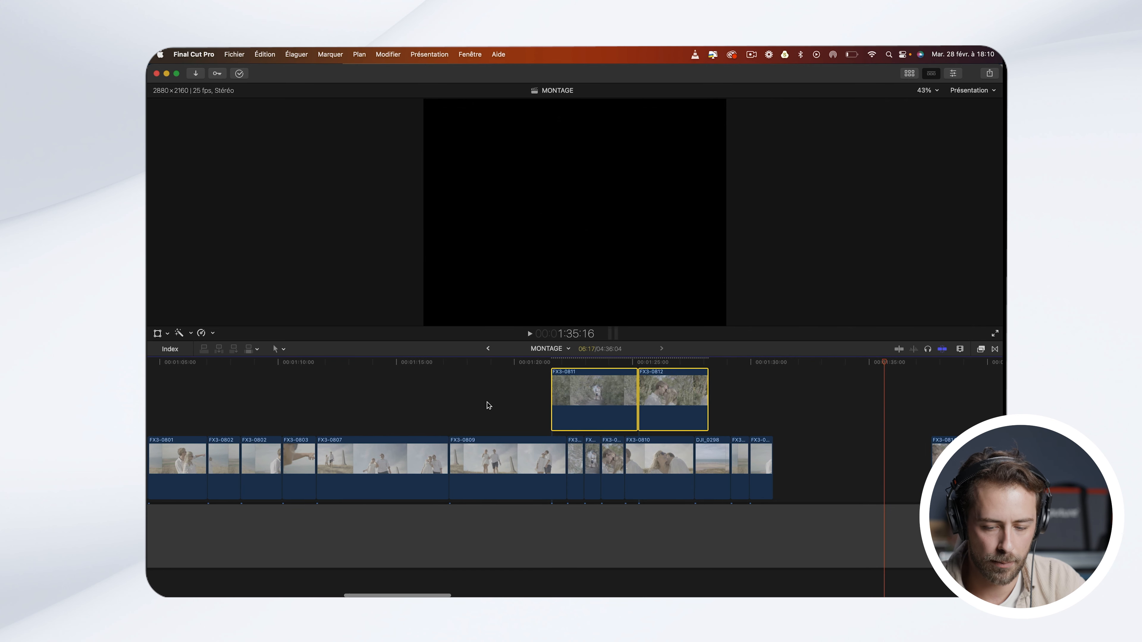
key("super+minus")
key("super+minus")
left_click_drag(667, 390, 222, 404)
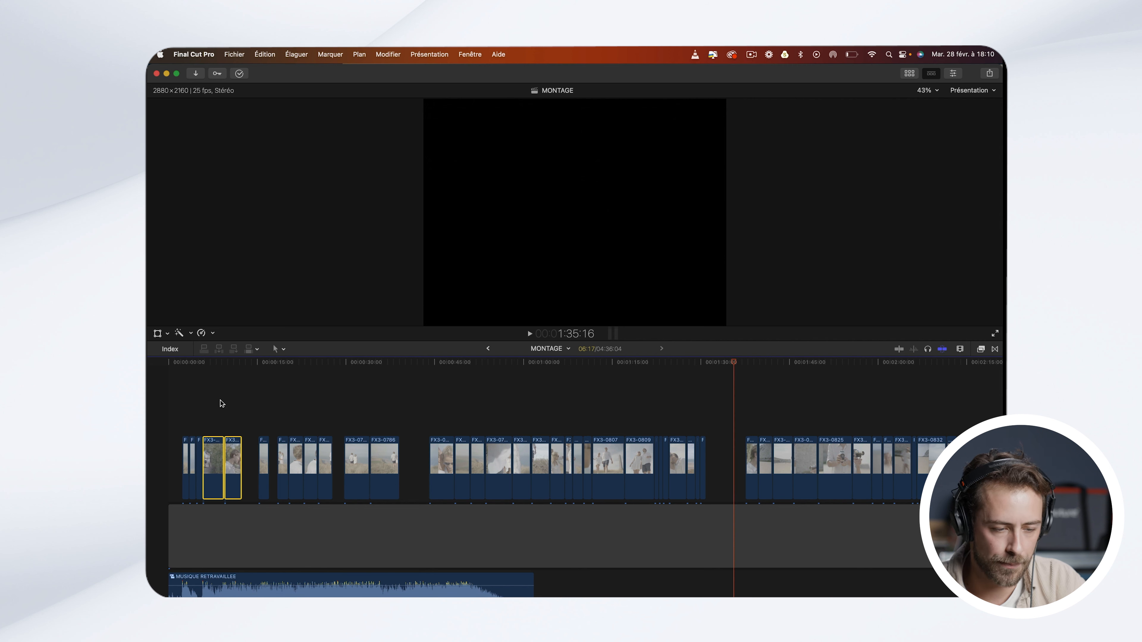
left_click(205, 363)
key("super+plus")
key("super+plus")
key("super+plus")
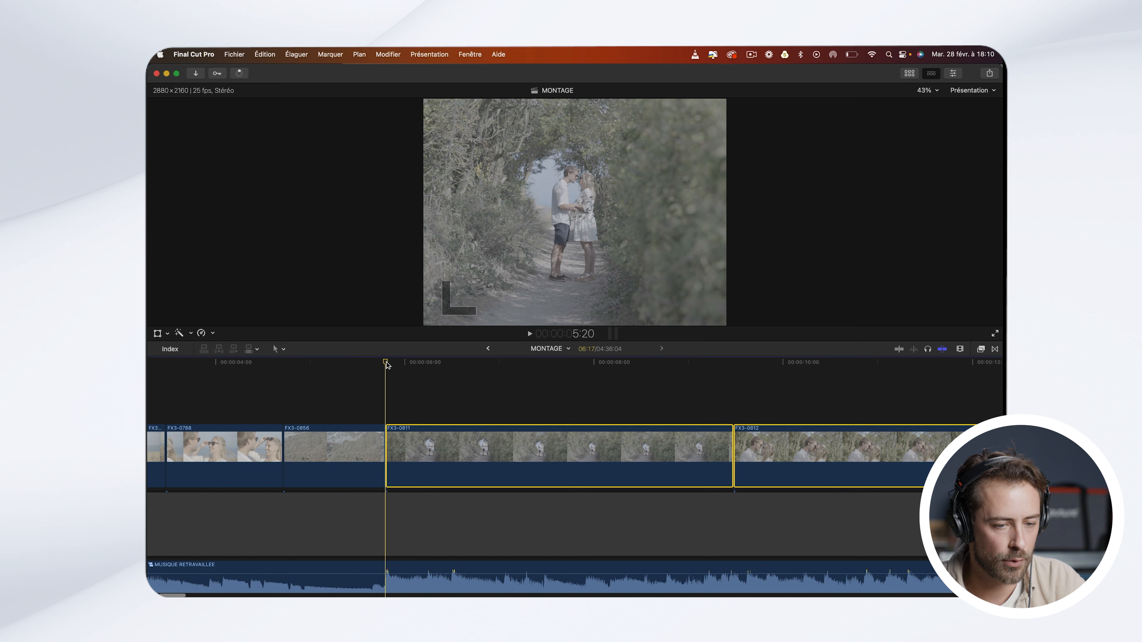
Step: Replay the transition from the wave clip into FX3-0811 several times to judge its length against the music
left_click_drag(390, 364, 272, 369)
key("space")
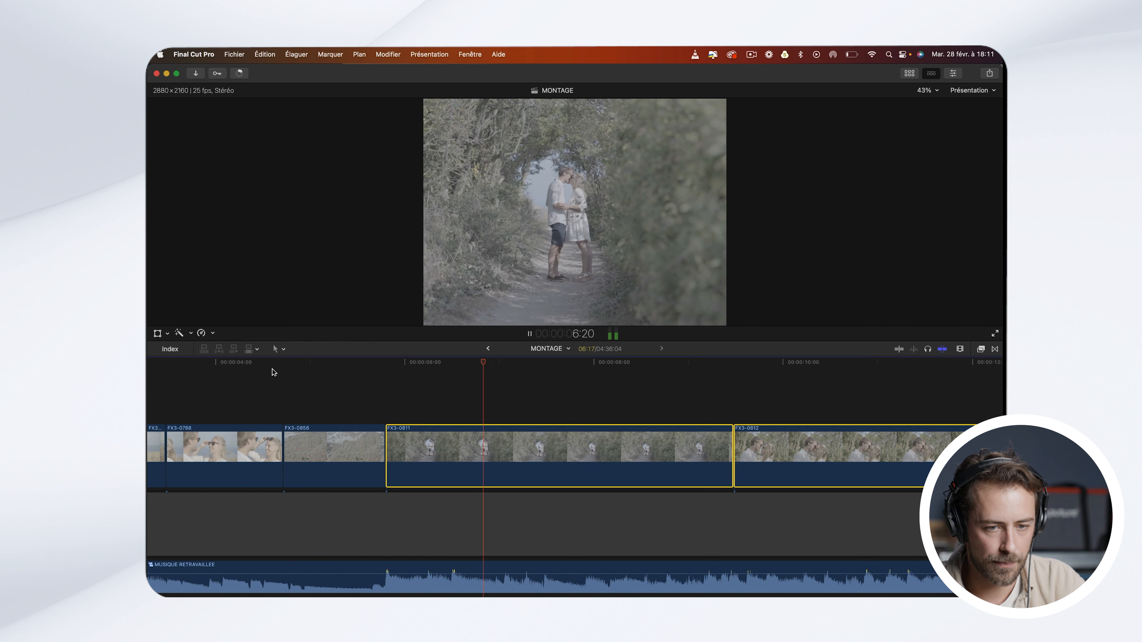
key("space")
left_click(375, 373)
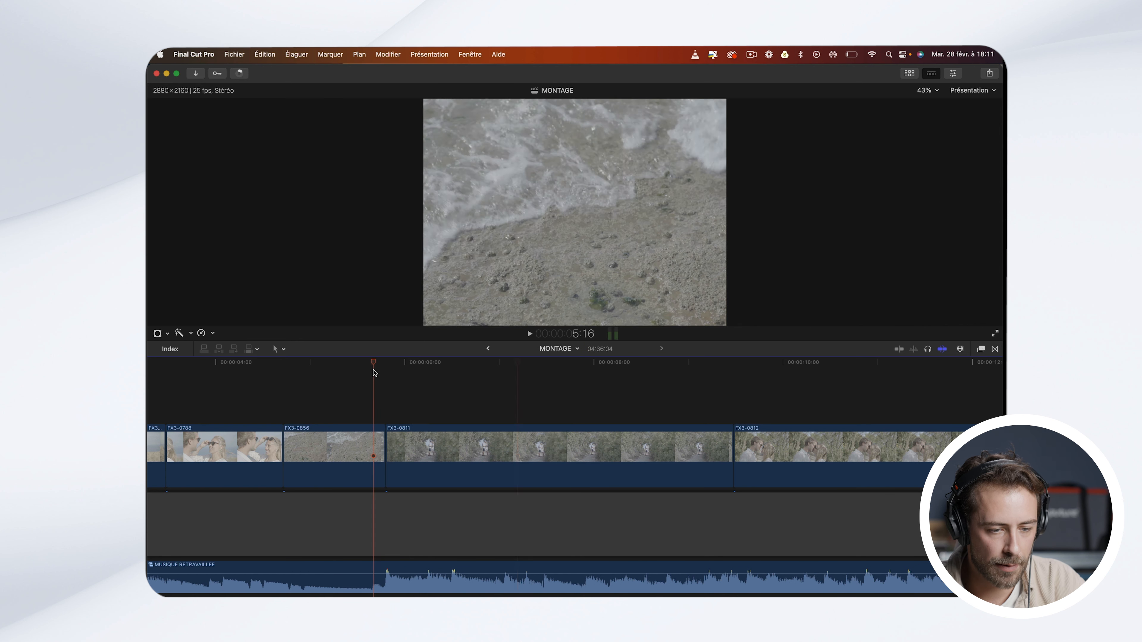
key("space")
key("space")
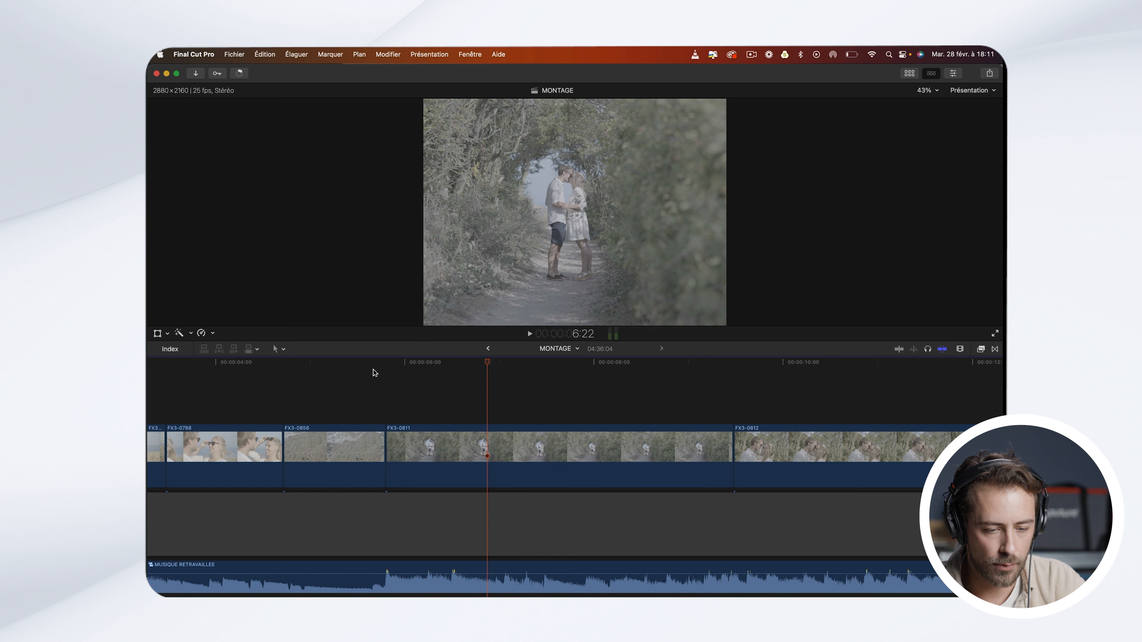
left_click_drag(482, 367, 374, 375)
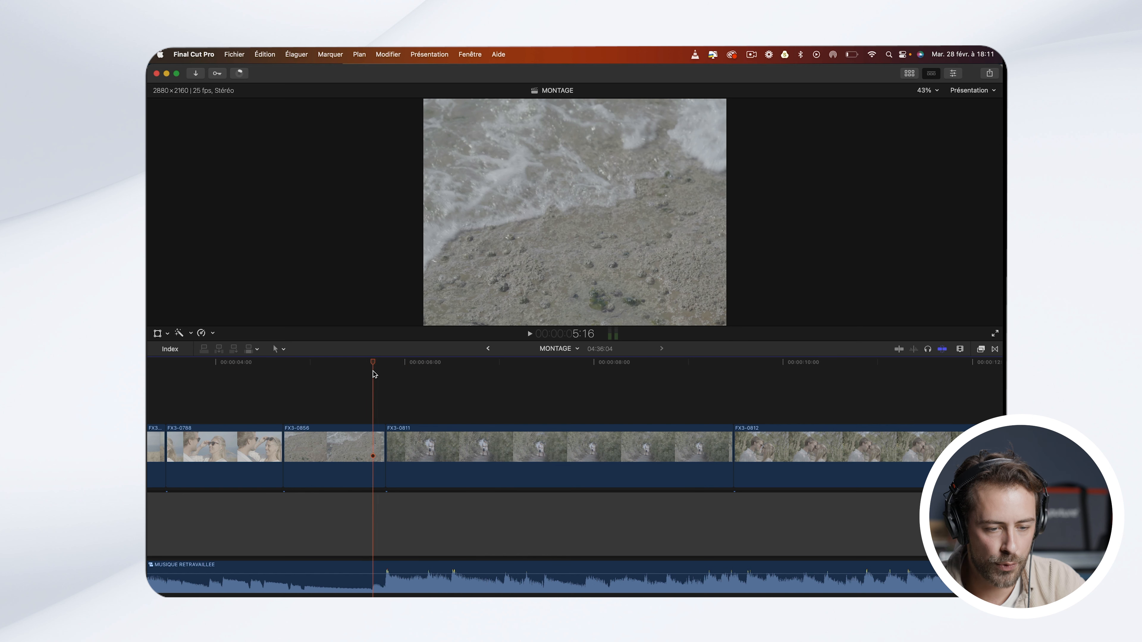
key("space")
key("space")
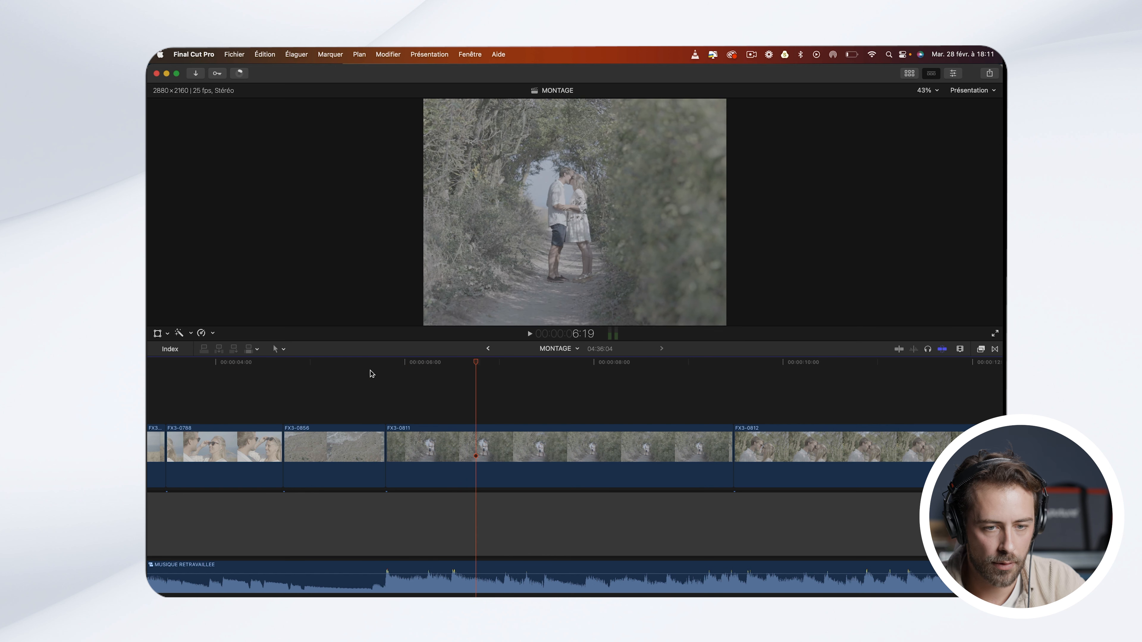
key("space")
key("space")
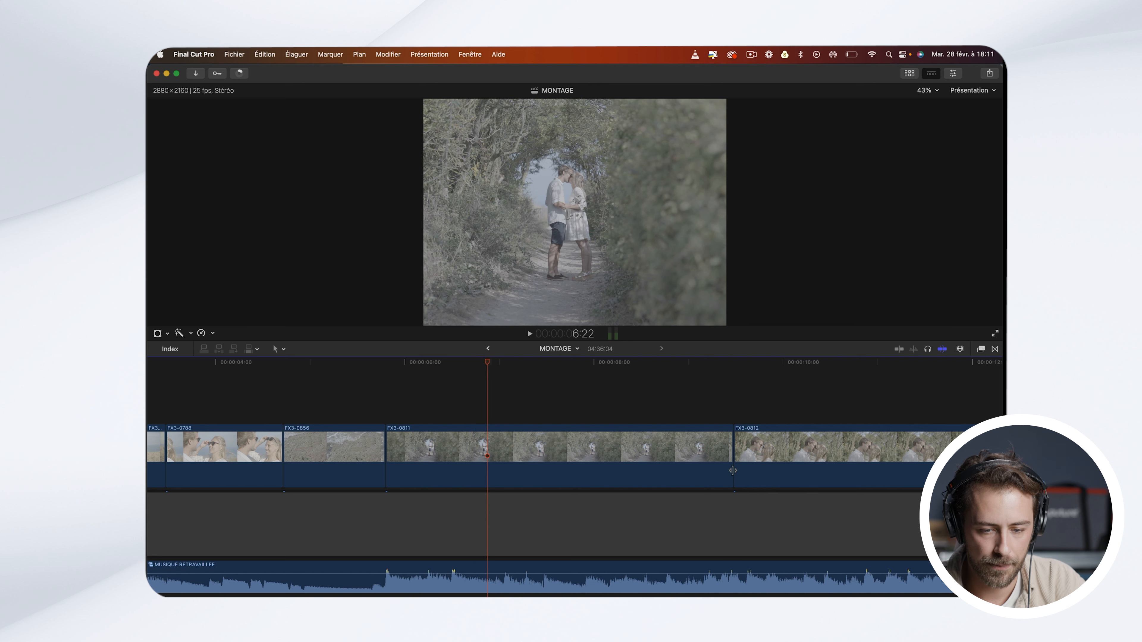
Step: Shorten the end of FX3-0811 to 00:00:06:22 and play the cut back
left_click_drag(729, 445, 486, 445)
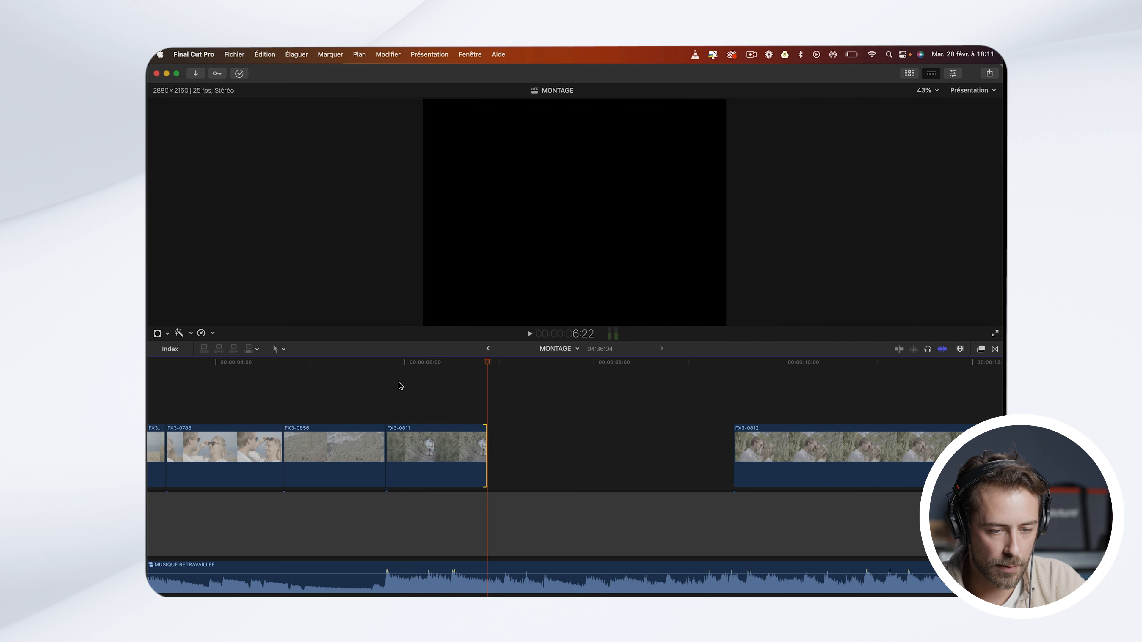
left_click(334, 372)
key("space")
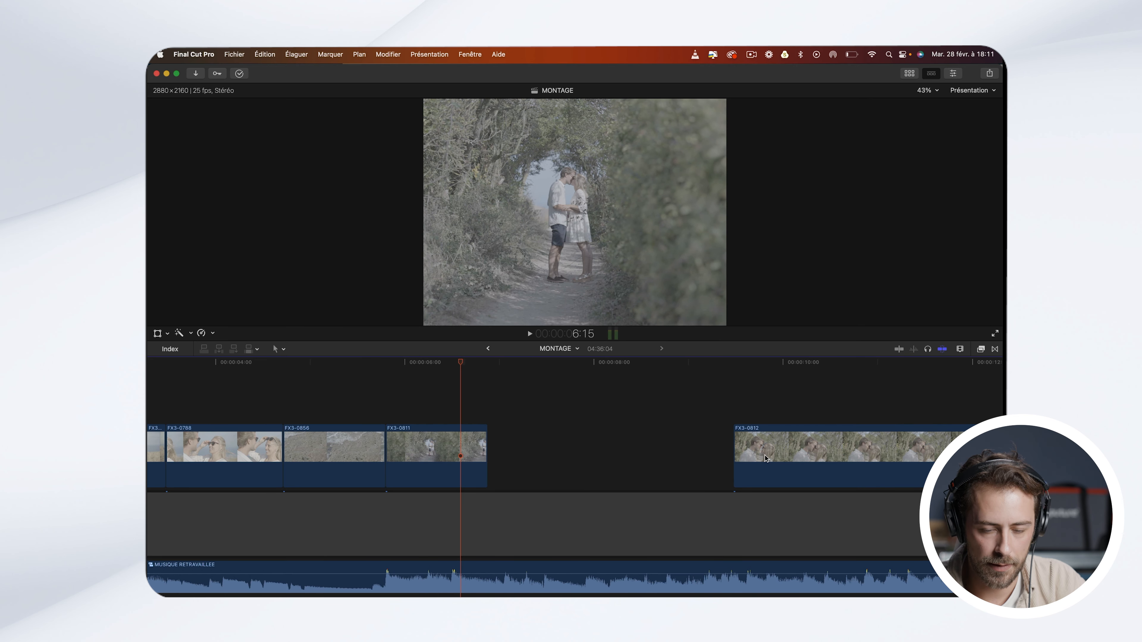
Step: Shorten the end of FX3-0811 to the music peak at 00:00:06:13, and move FX3-0812 directly after it
left_click(276, 372)
key("space")
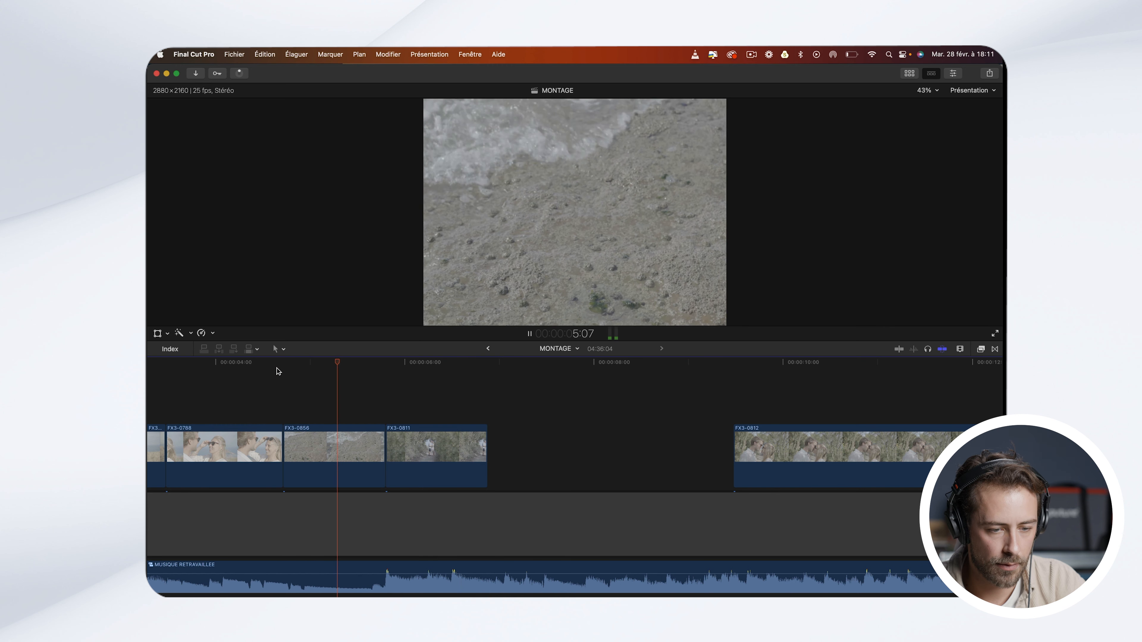
key("space")
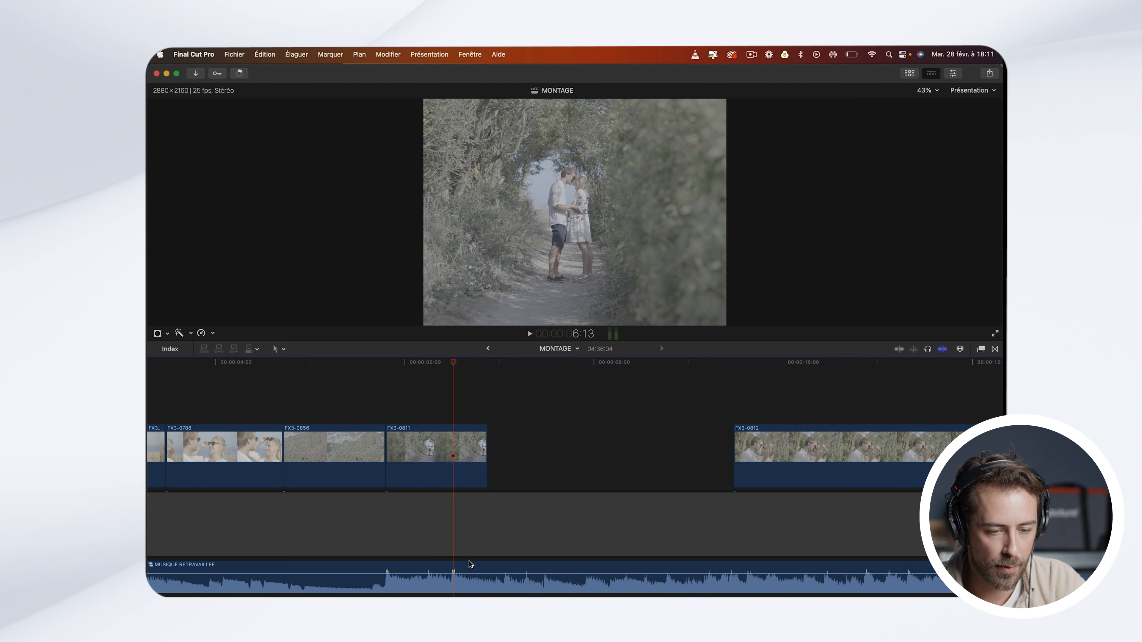
left_click_drag(486, 474, 453, 474)
left_click_drag(804, 454, 521, 455)
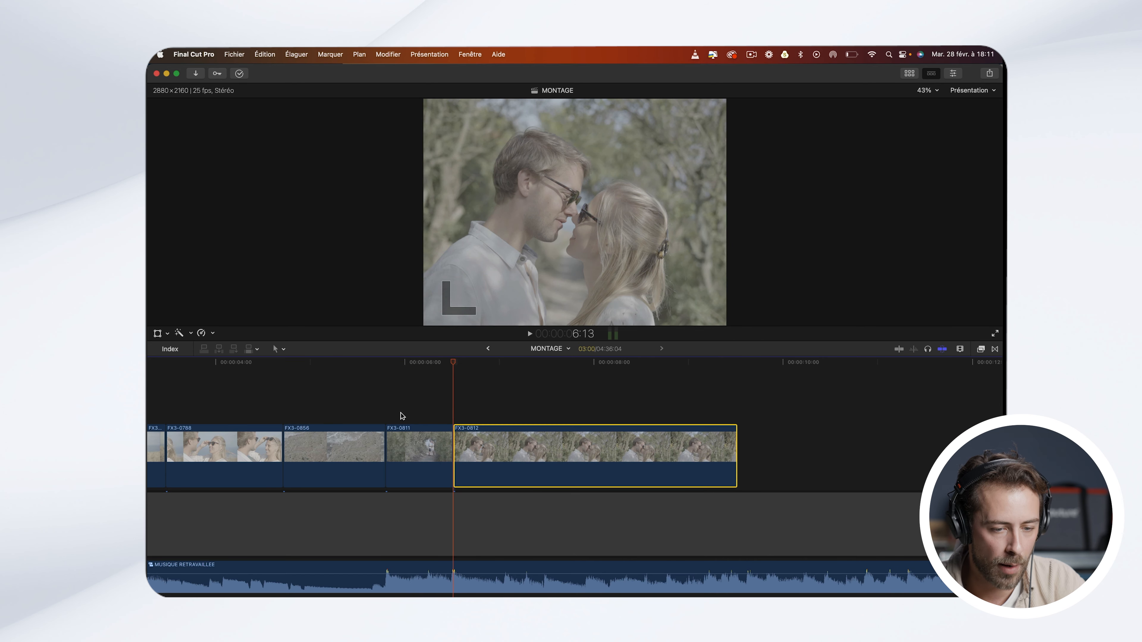
left_click(302, 376)
key("space")
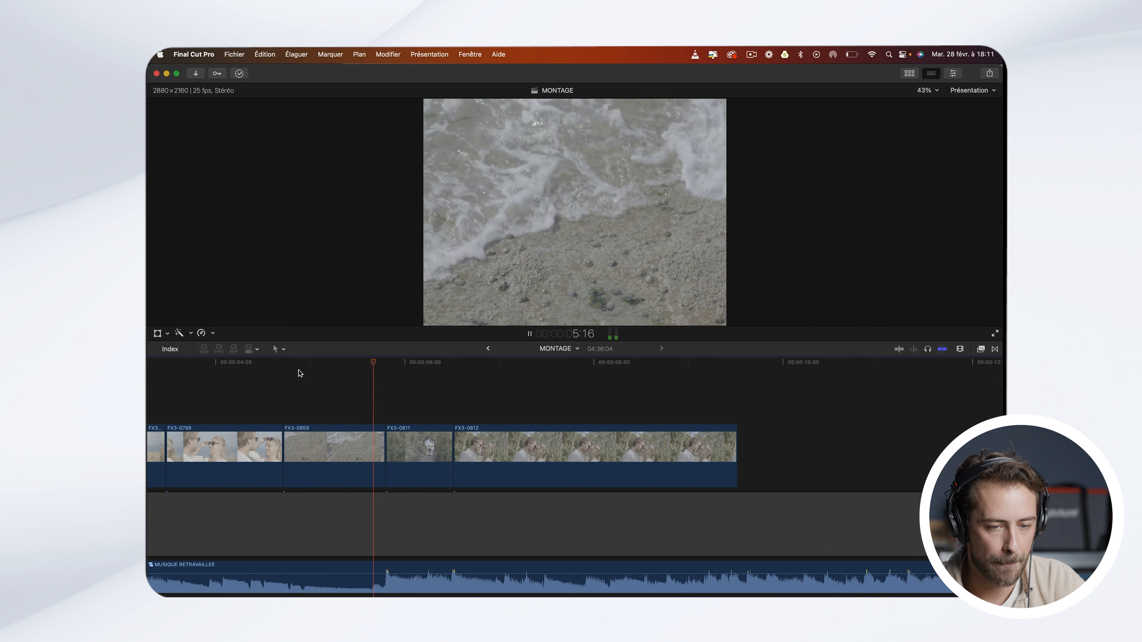
key("space")
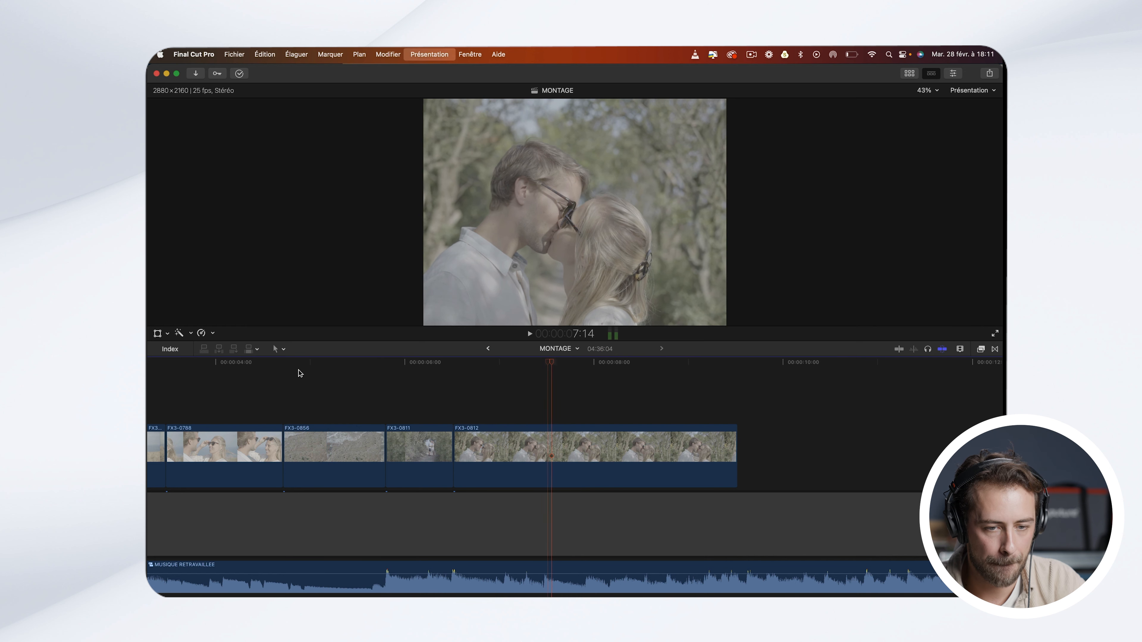
Step: Trim the start of FX3-0812 to 00:00:07:04, and move the clip back against the end of FX3-0811
left_click(433, 370)
key("space")
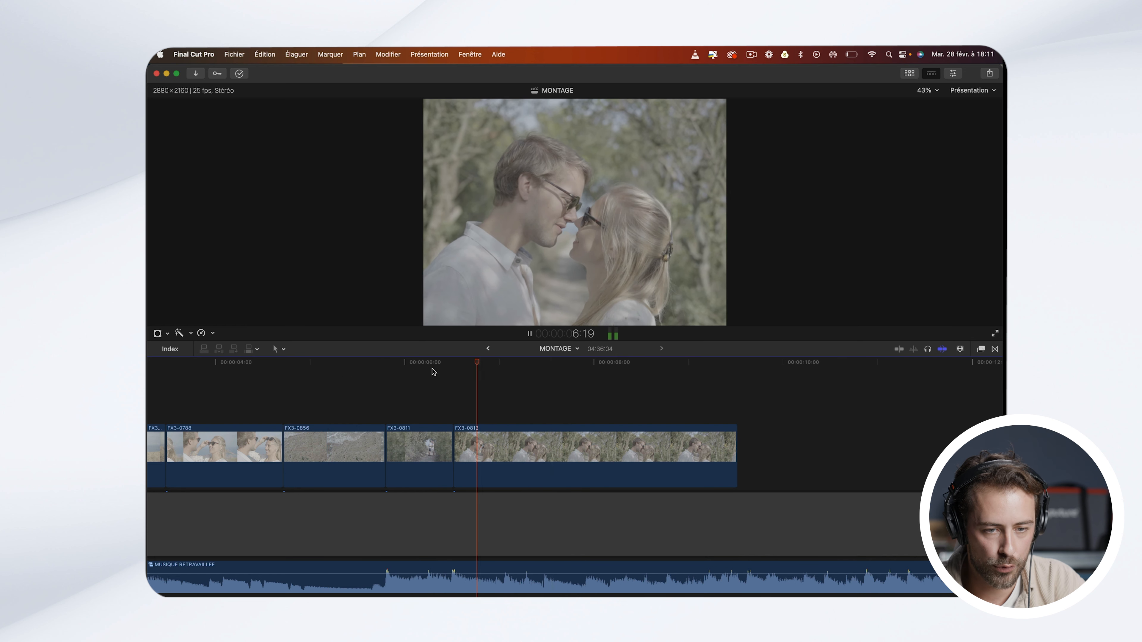
key("space")
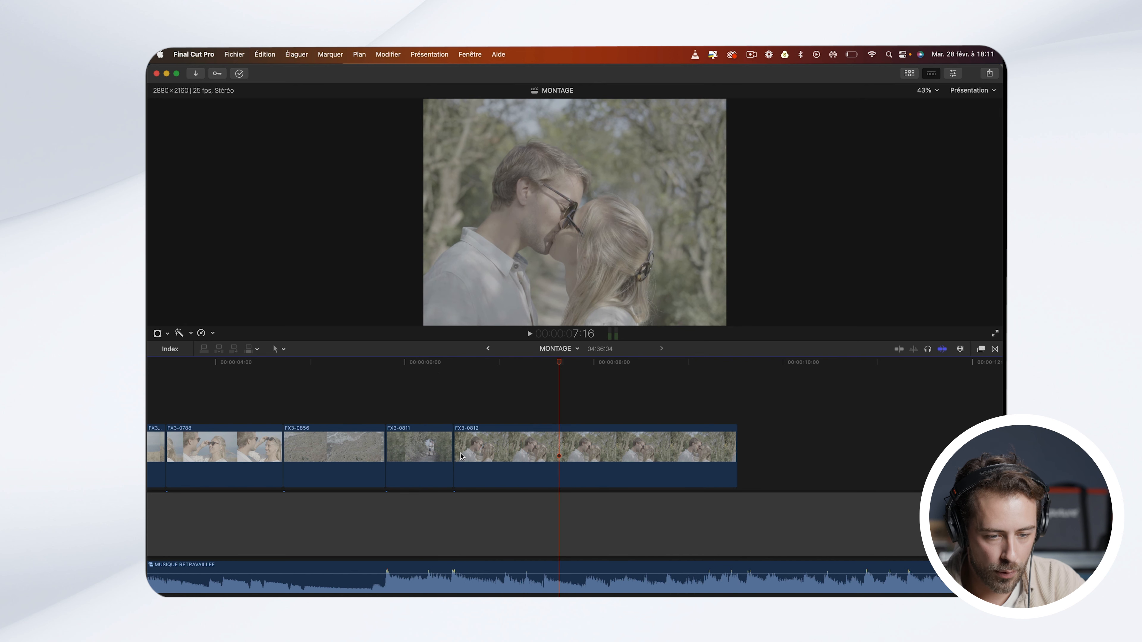
left_click_drag(459, 453, 492, 454)
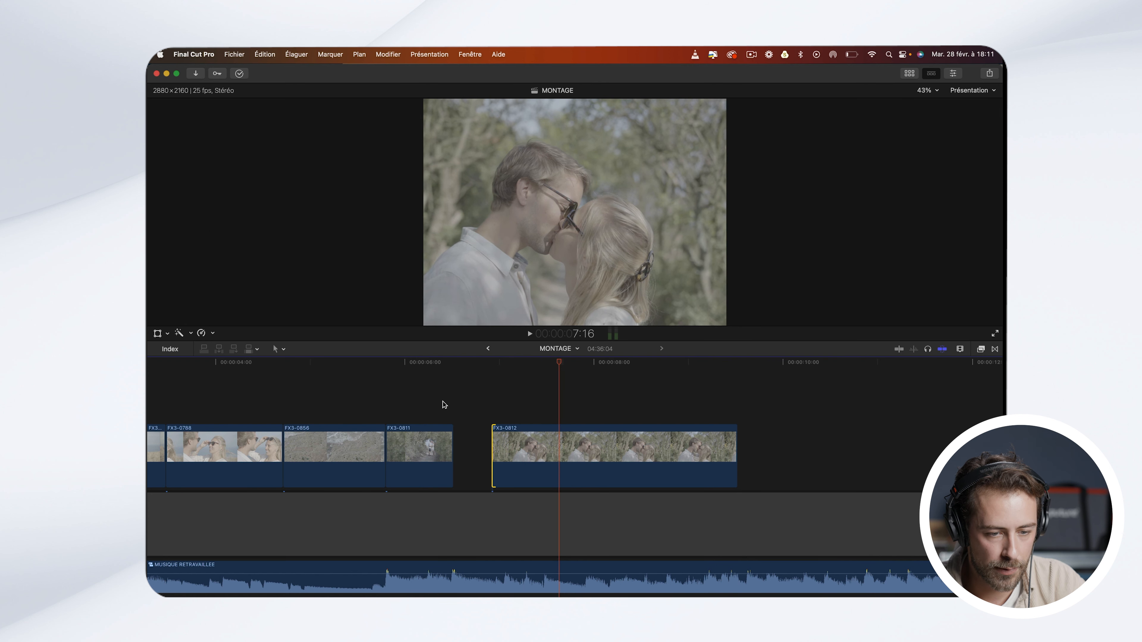
left_click_drag(445, 363, 450, 362)
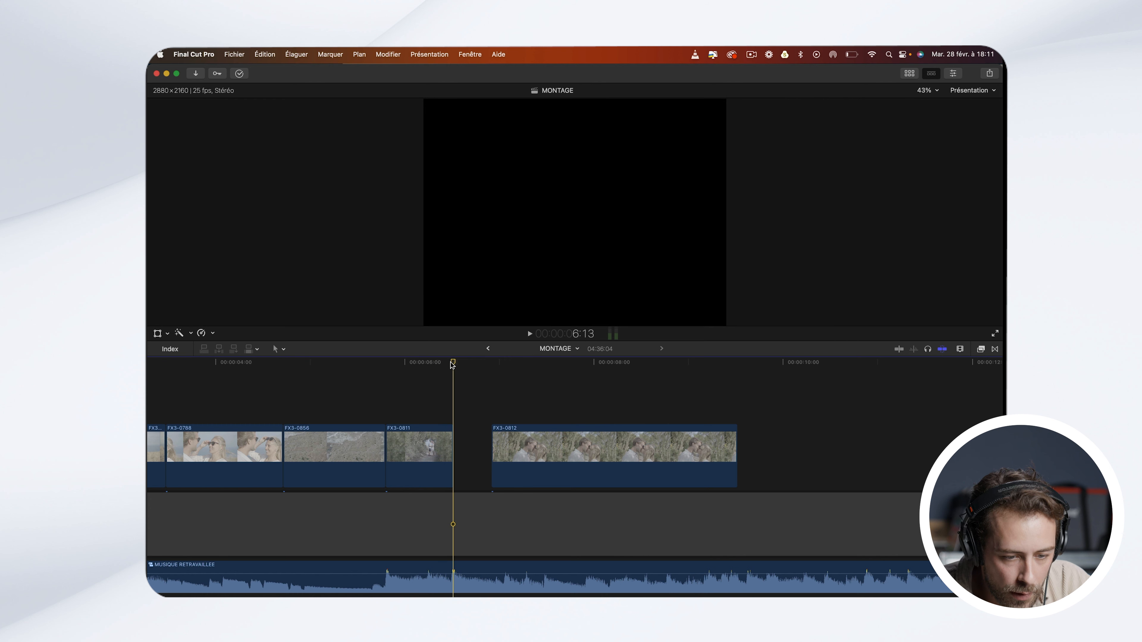
key("Left")
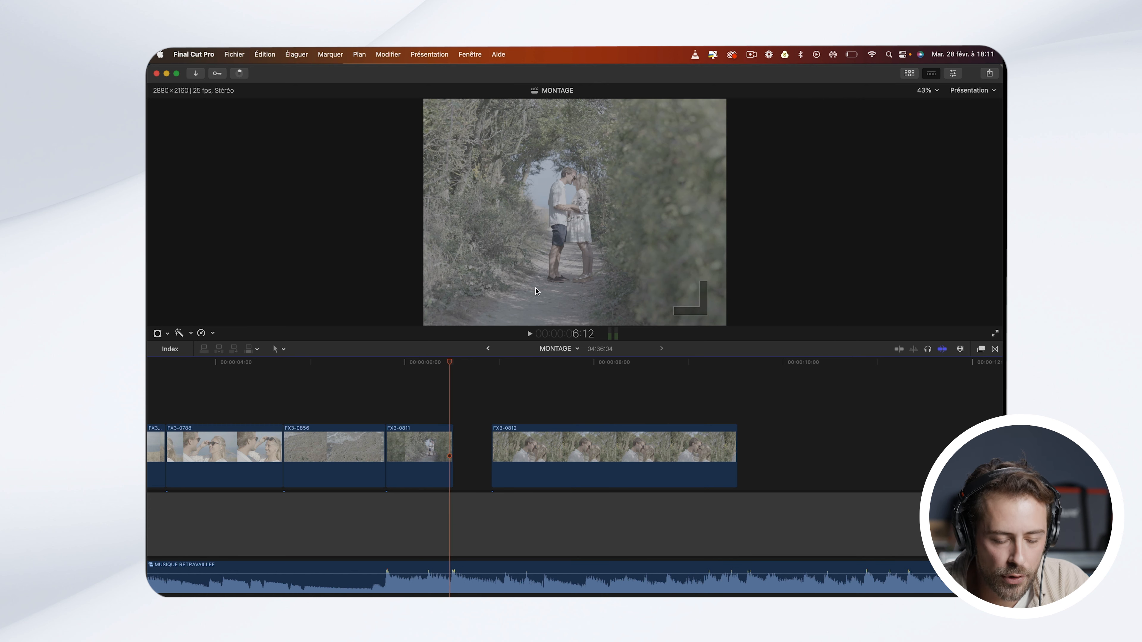
left_click_drag(454, 368, 515, 373)
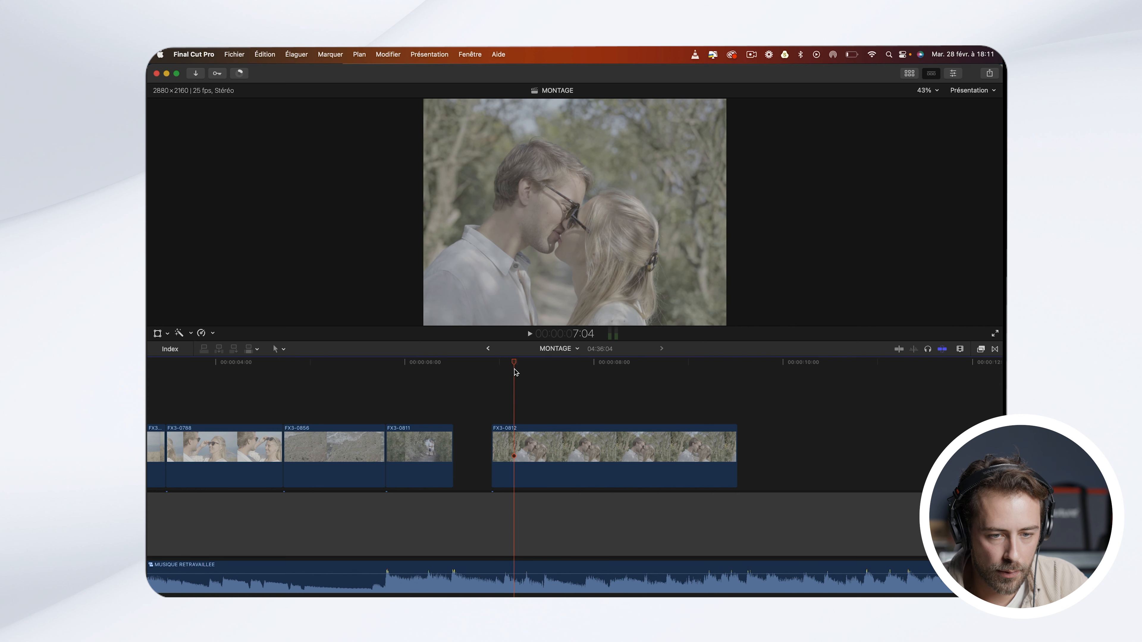
mouse_move(496, 450)
left_mouse_down()
mouse_move(551, 458)
mouse_move(490, 458)
left_mouse_up()
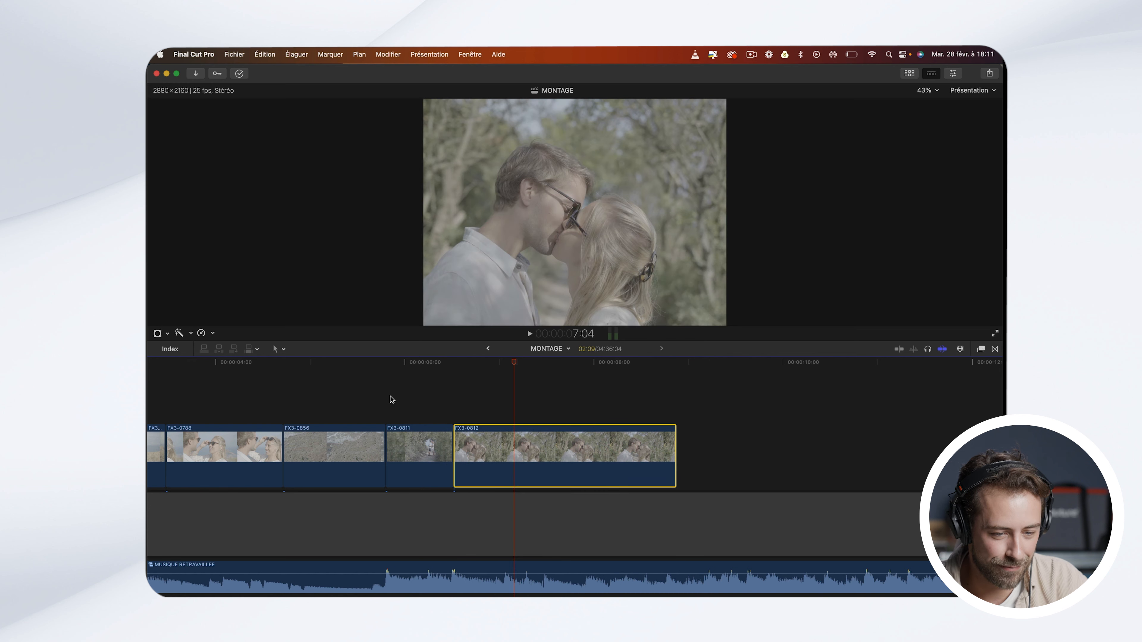
Step: Replay the sequence from the wave clip through FX3-0811 to FX3-0812 to check the cuts against the music
left_click(341, 370)
key("space")
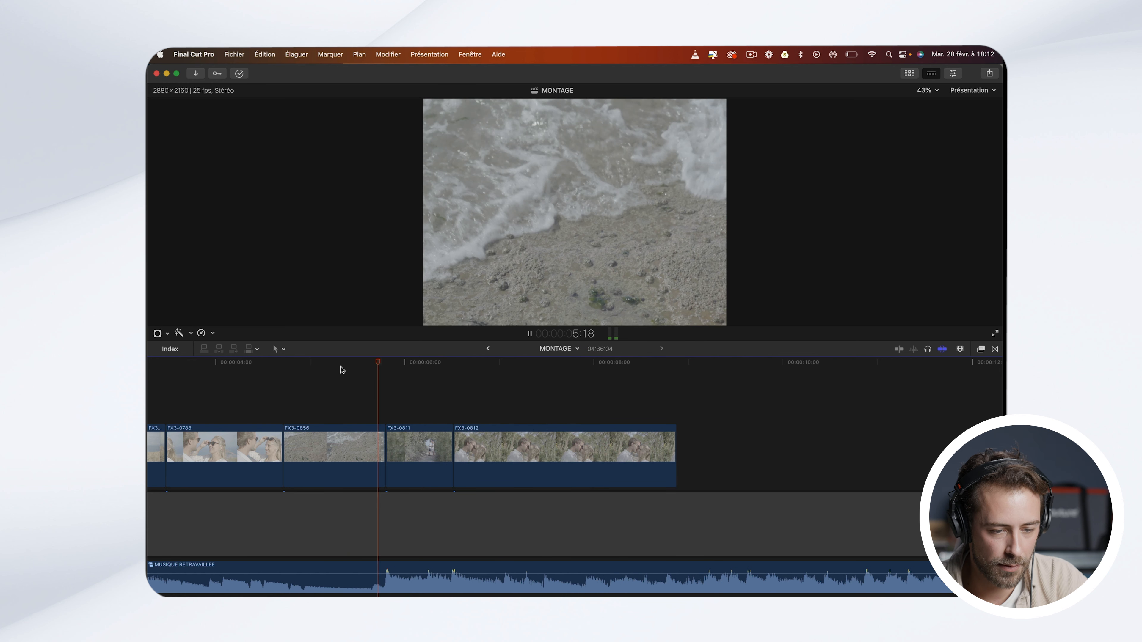
key("space")
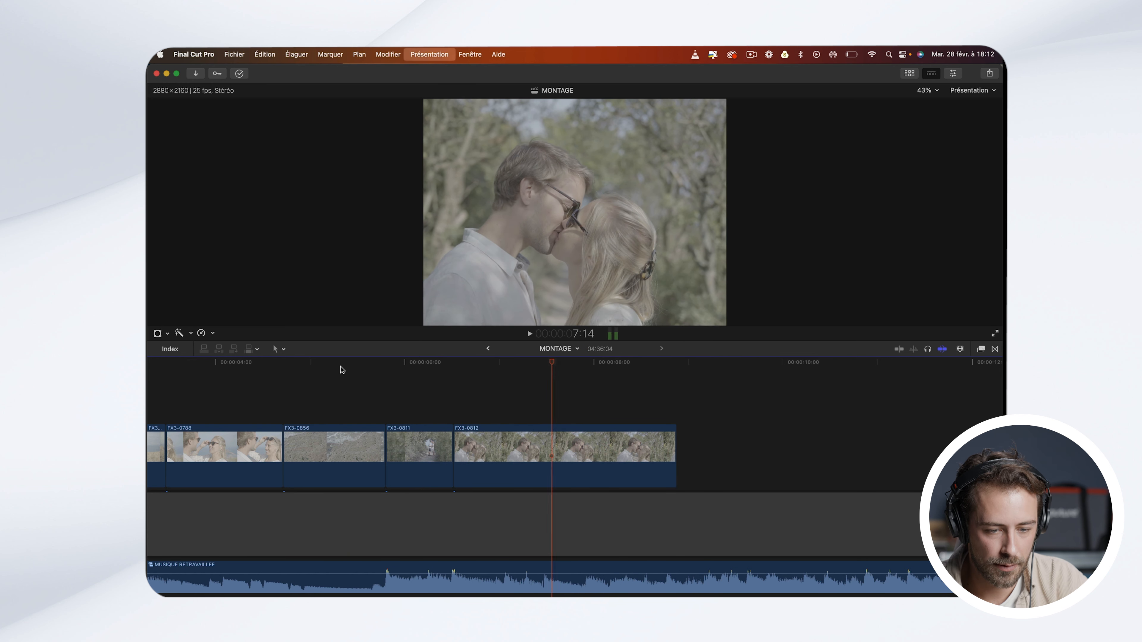
left_click(416, 373)
key("space")
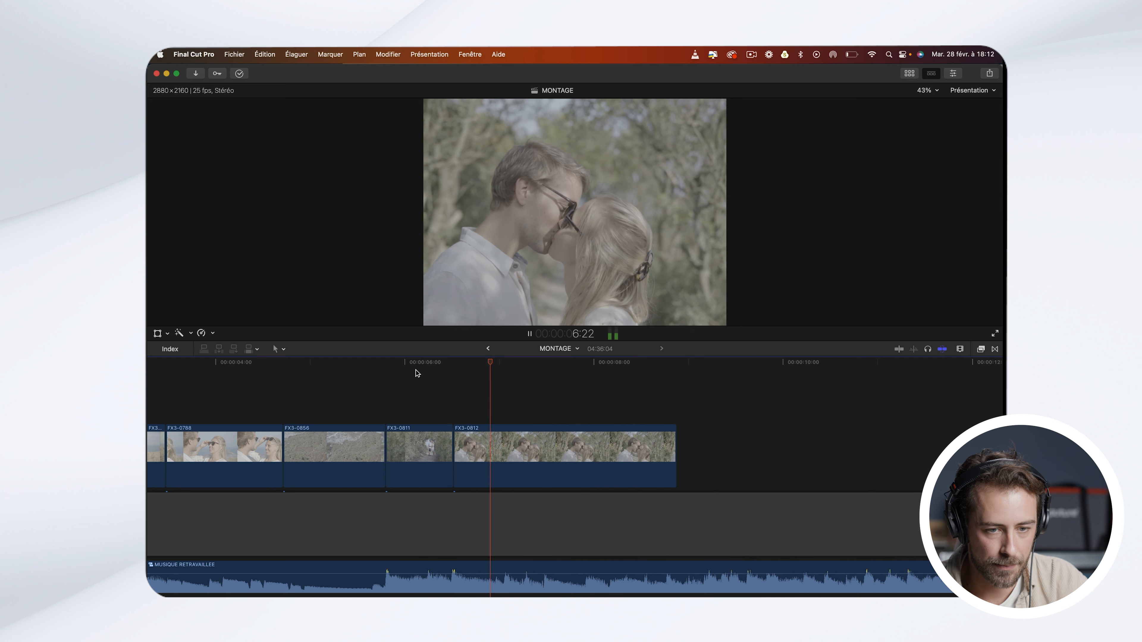
key("space")
left_click(422, 371)
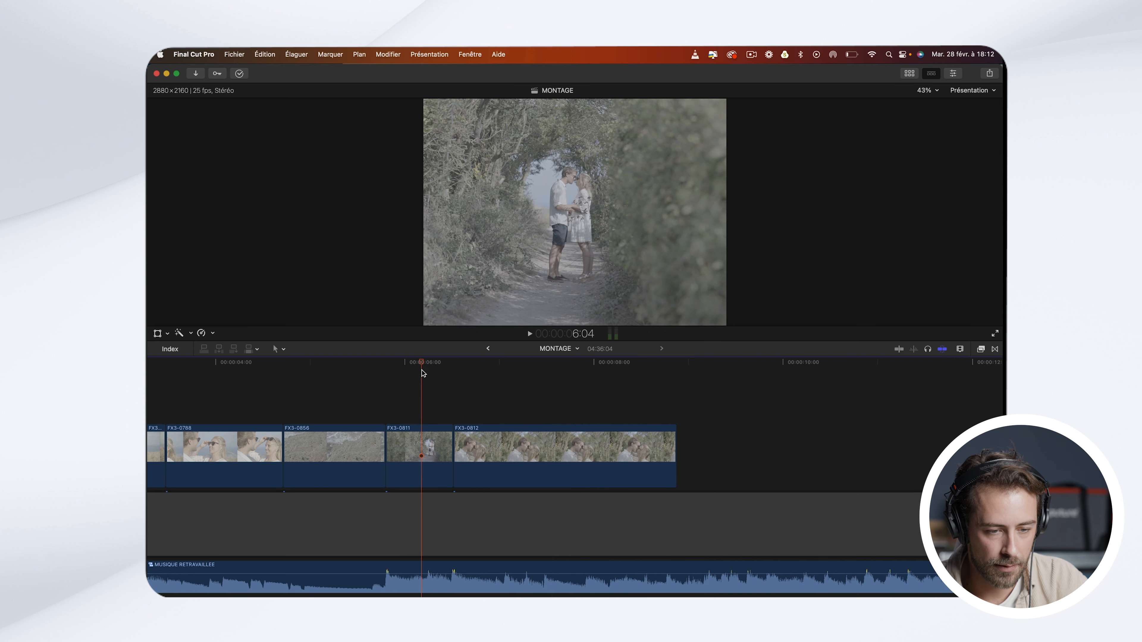
left_click(358, 365)
key("space")
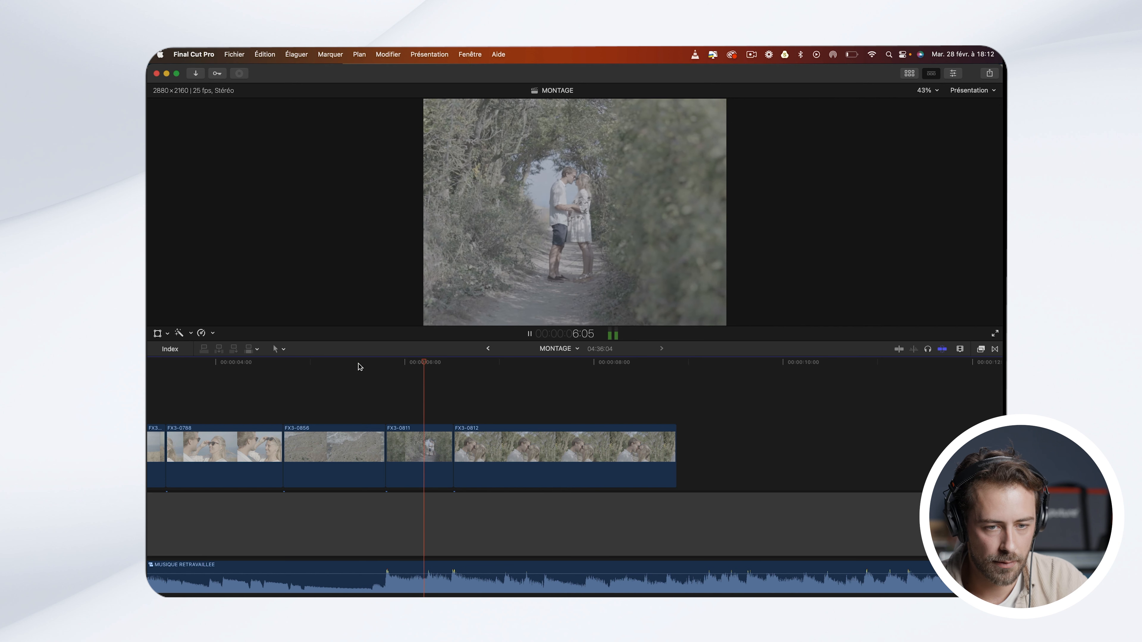
left_click(365, 369)
key("space")
Step: Trim the start of FX3-0811 with FX3-0812 set apart, and place FX3-0811 back directly after the wave clip
mouse_move(427, 453)
left_mouse_down()
mouse_move(495, 461)
mouse_move(443, 456)
left_mouse_up()
left_click(399, 362)
key("space")
left_click(401, 375)
key("space")
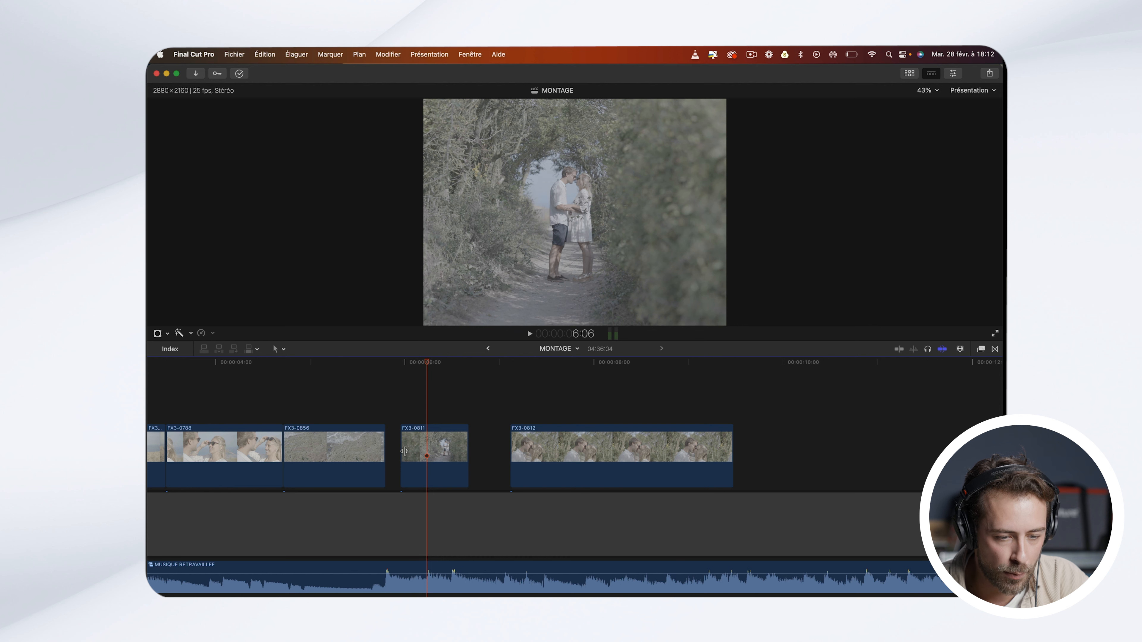
left_click(404, 451)
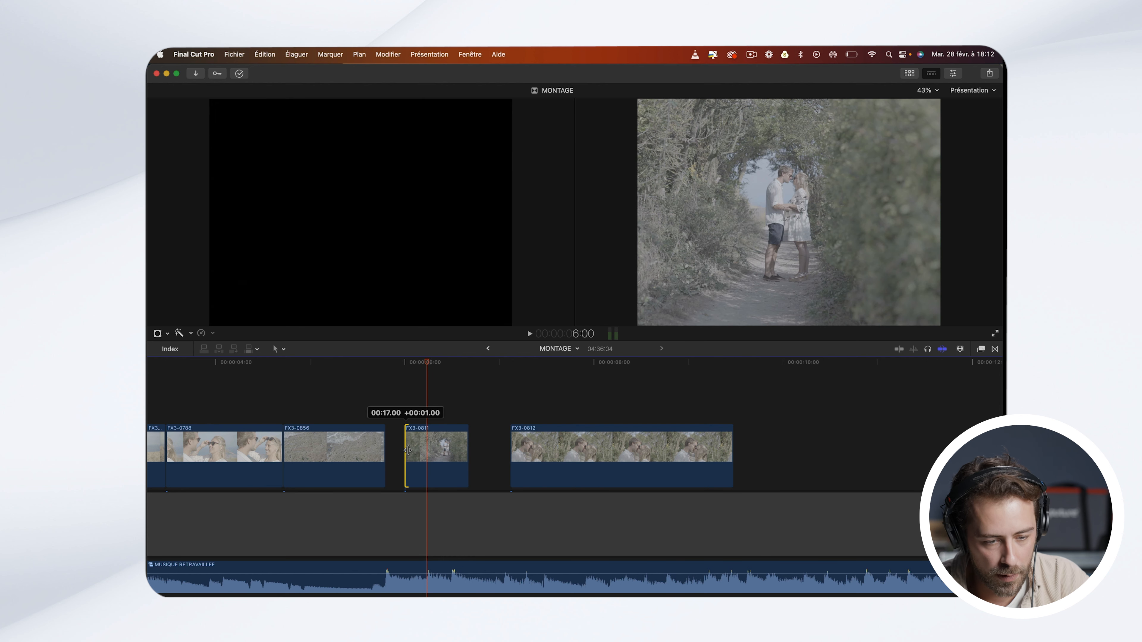
left_click_drag(433, 449, 411, 449)
left_click(371, 368)
key("space")
key("space")
Step: Trim more off the start of FX3-0811, keep it against the wave clip, and play the cut back
left_click(392, 445)
left_click_drag(390, 444, 412, 446)
left_click(332, 368)
key("space")
key("space")
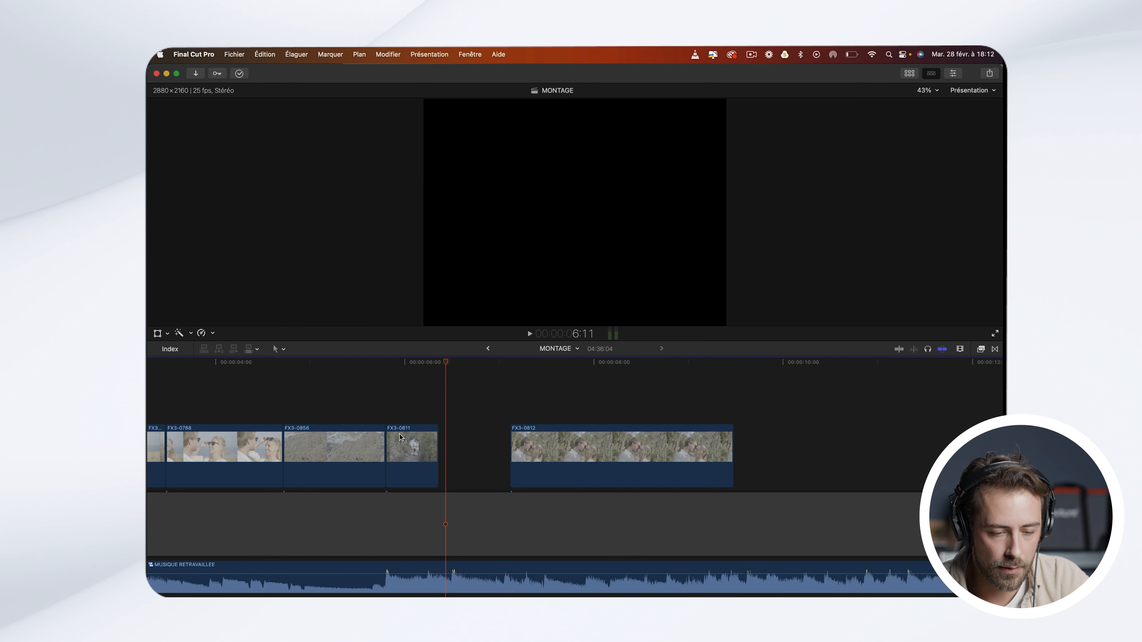
Step: Extend the end of FX3-0811 to the music peak at 00:00:06:13, and play the shot back
left_click_drag(435, 452, 452, 452)
left_click(452, 365)
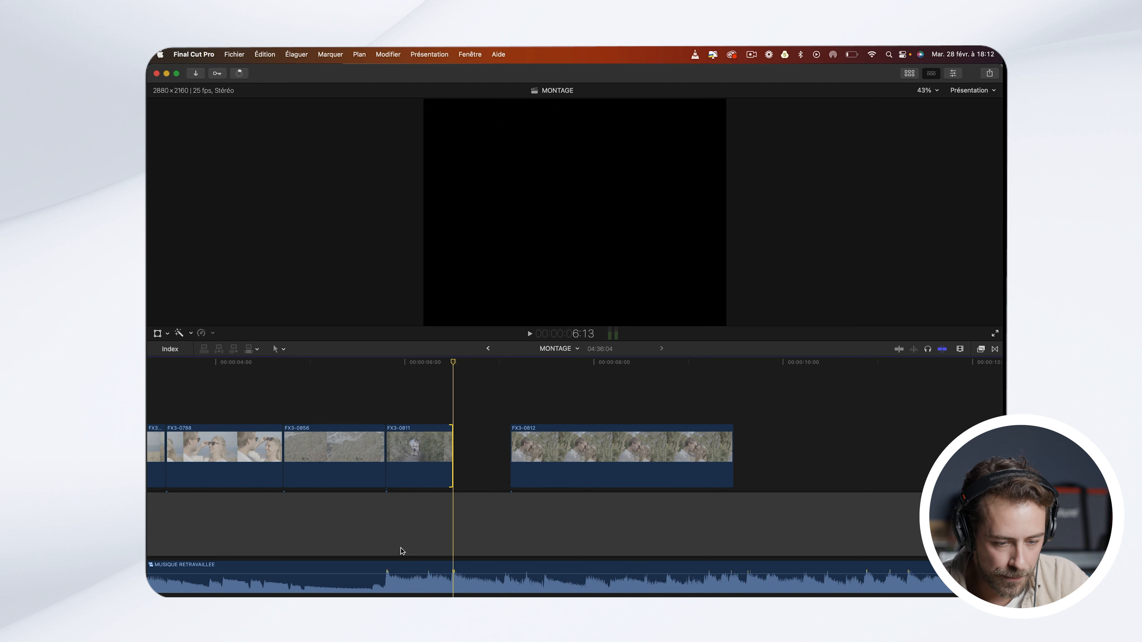
left_click(385, 369)
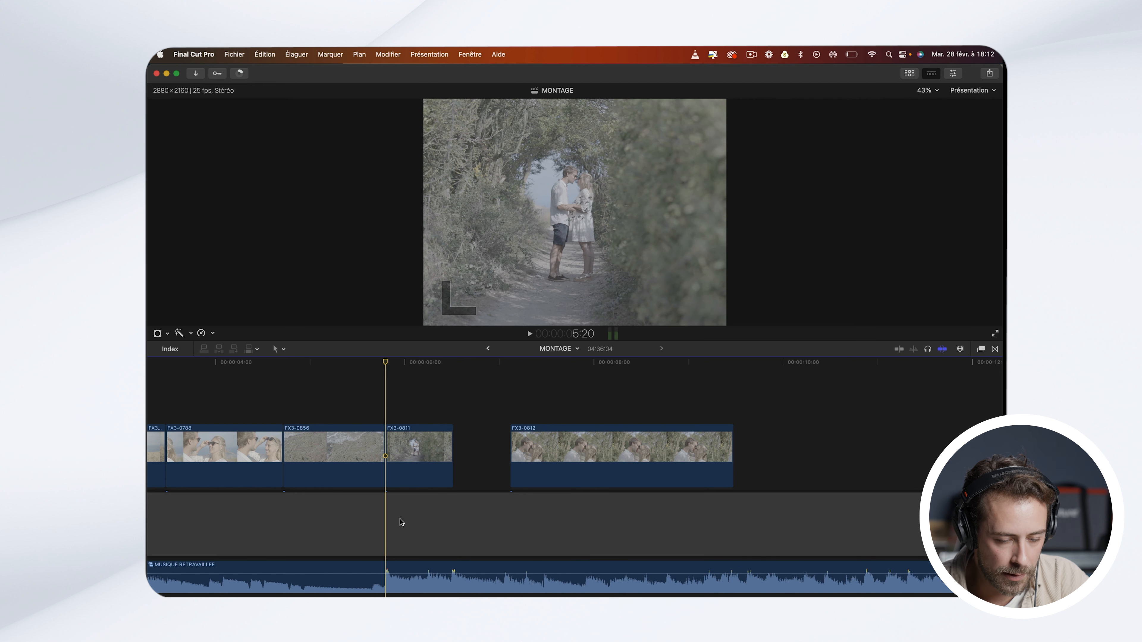
left_click(414, 465)
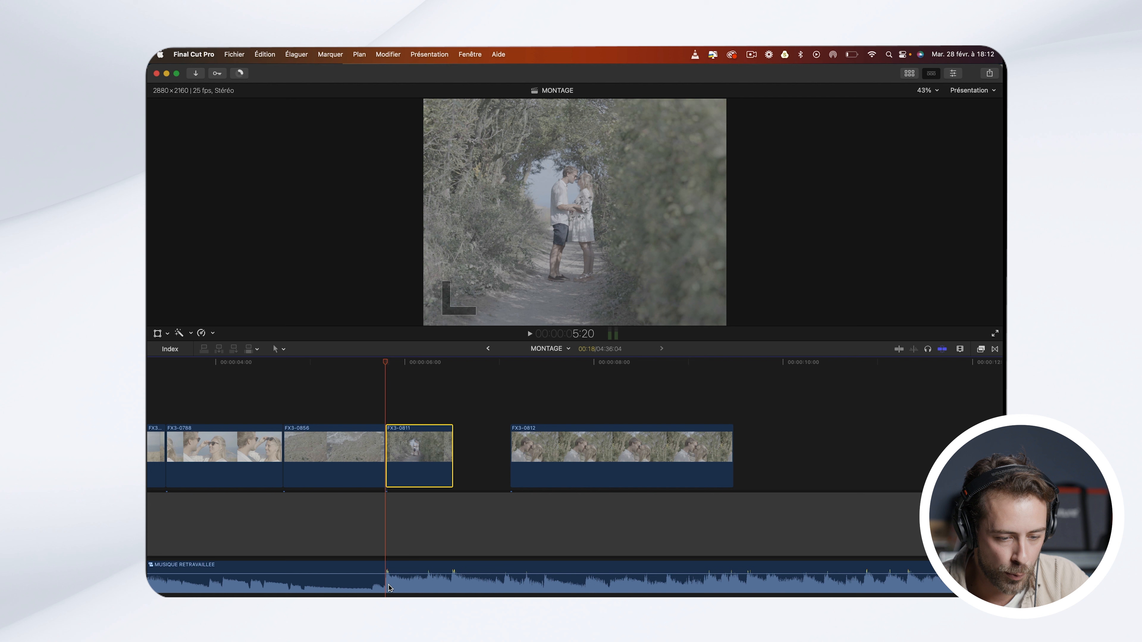
key("slash")
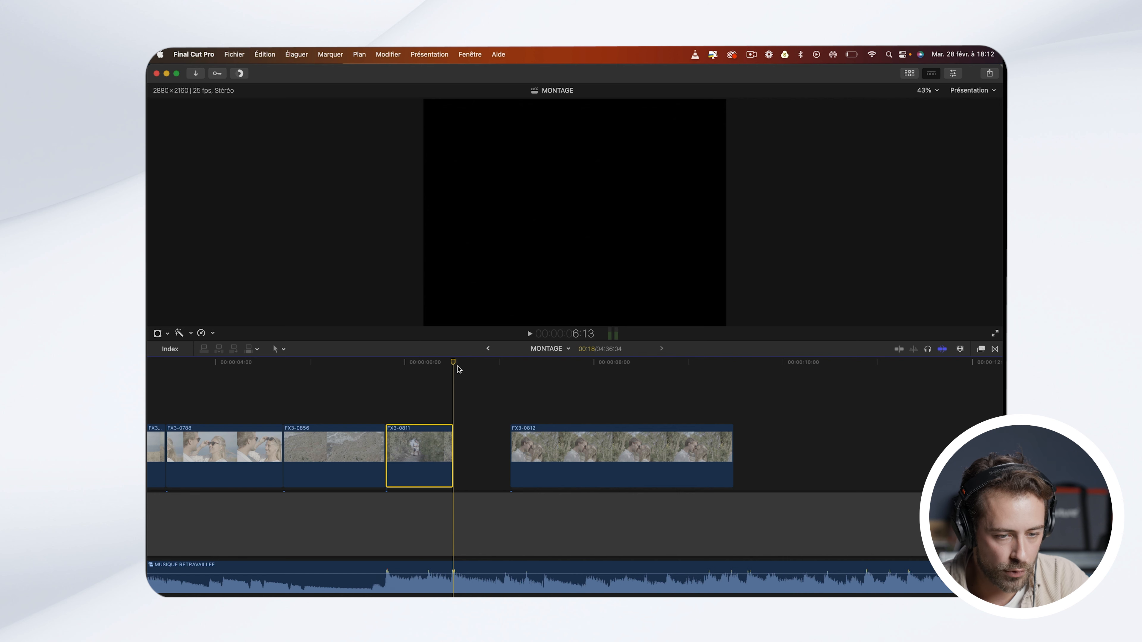
left_click(331, 368)
key("space")
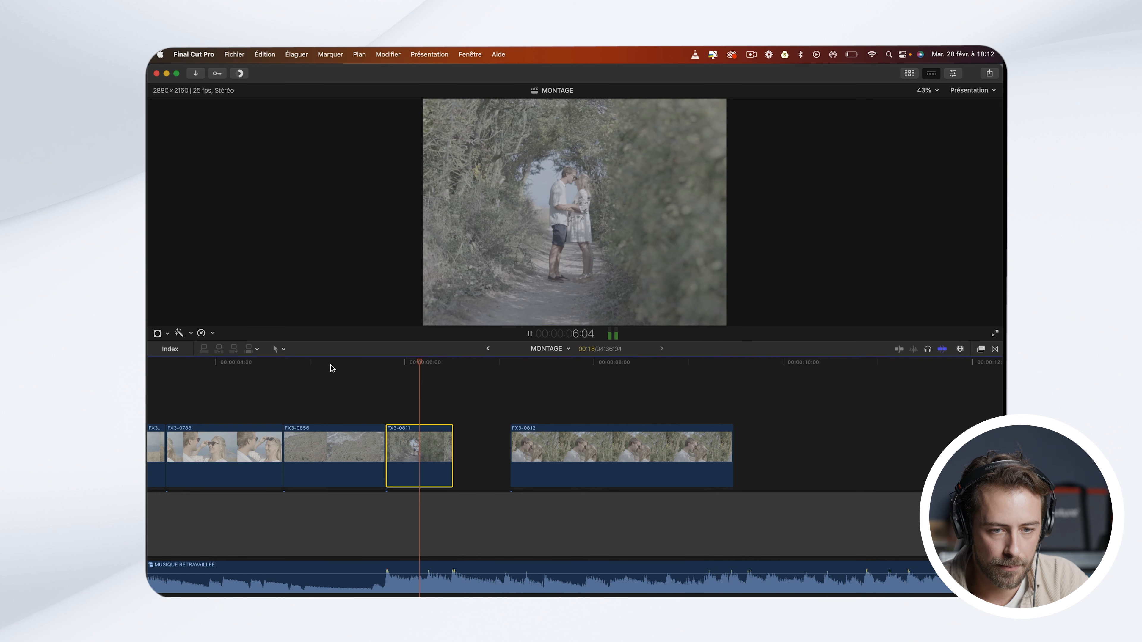
key("space")
Step: Move FX3-0812 directly after FX3-0811, and replay the cut between the two shots
left_click_drag(538, 423, 496, 457)
left_click(311, 368)
key("space")
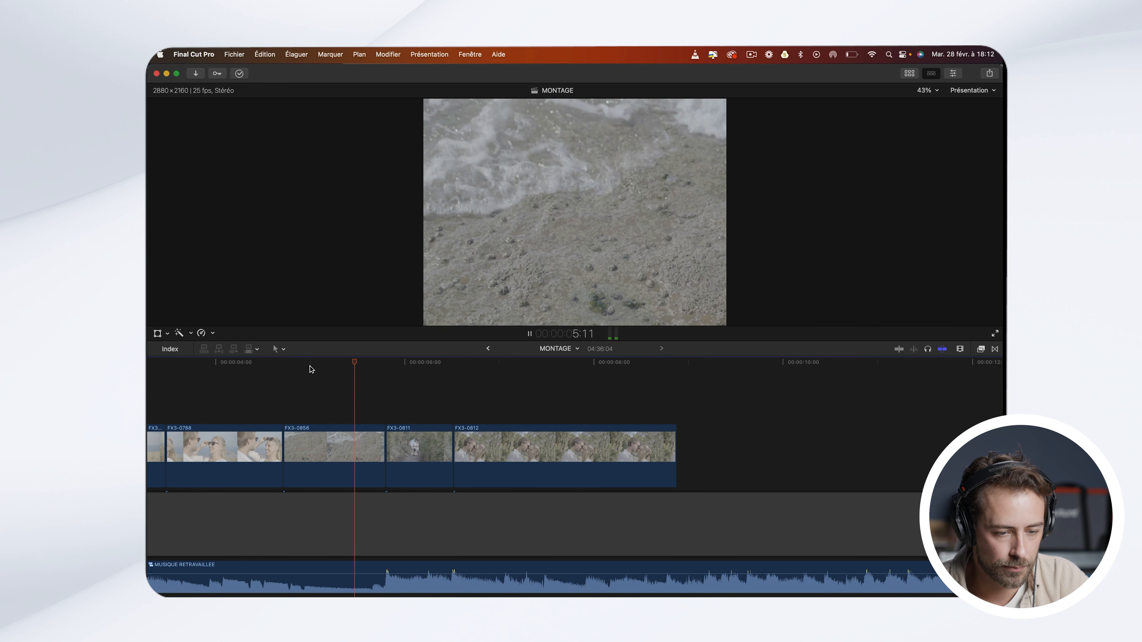
key("space")
left_click(447, 368)
key("space")
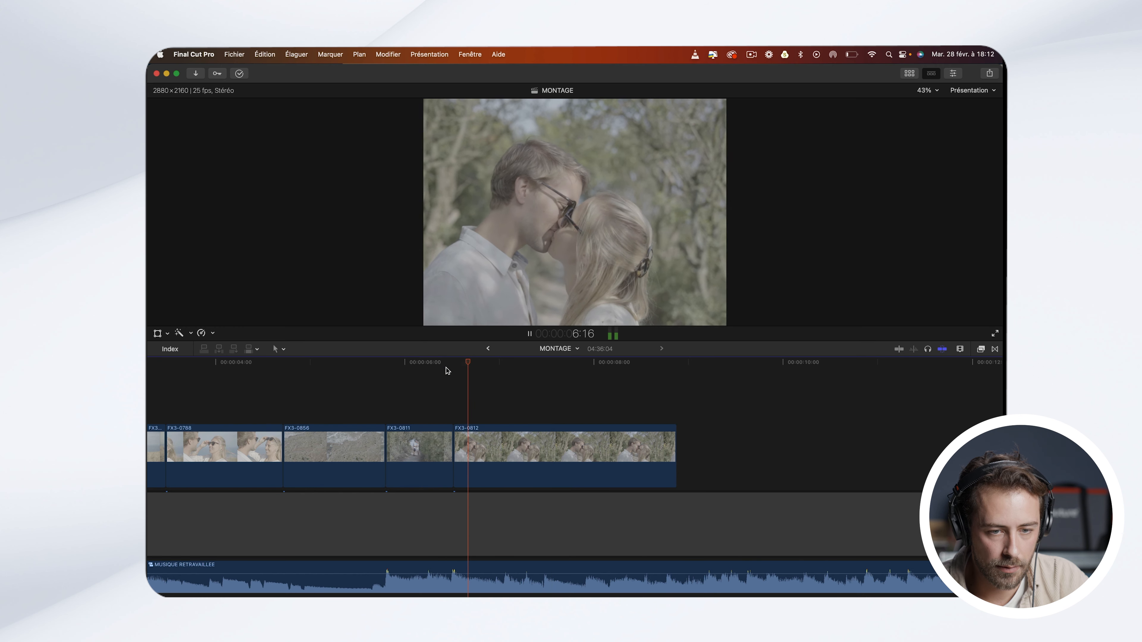
Step: Play the cut from FX3-0811 to FX3-0812 repeatedly to judge where the kiss shot should start
key("space")
left_click(446, 369)
key("space")
key("space")
left_click(445, 371)
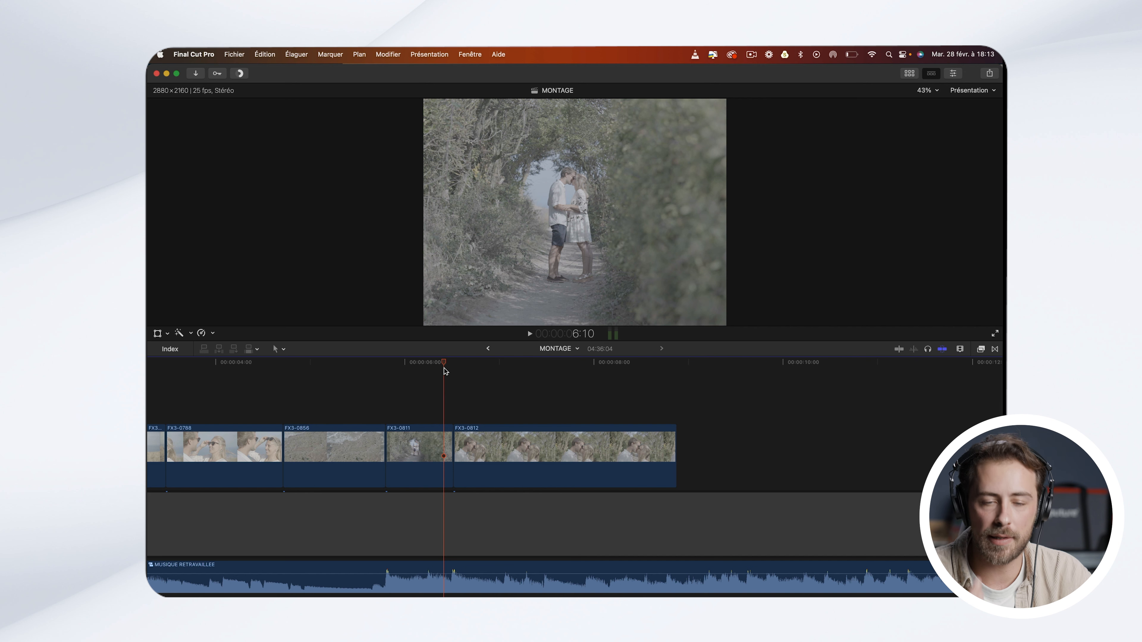
key("space")
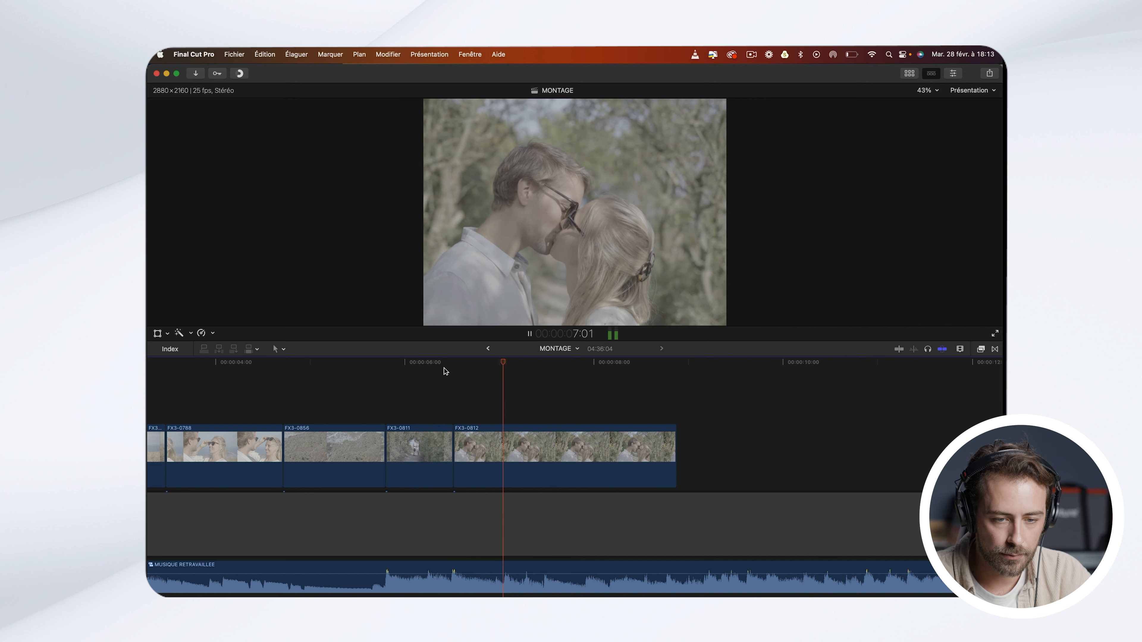
left_click(450, 367)
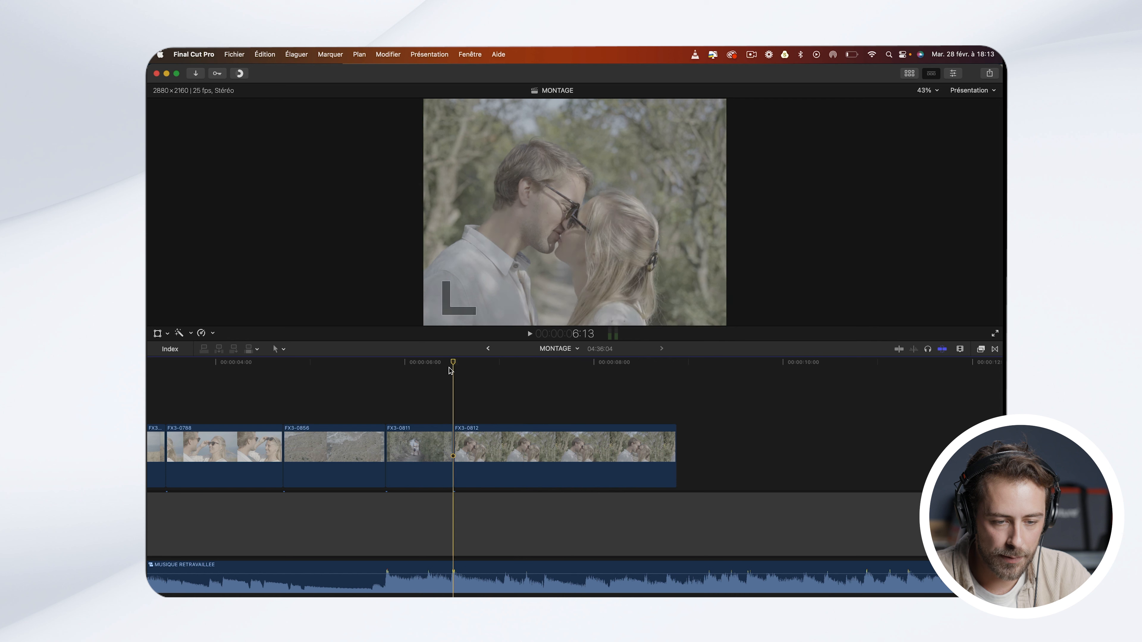
key("space")
key("space")
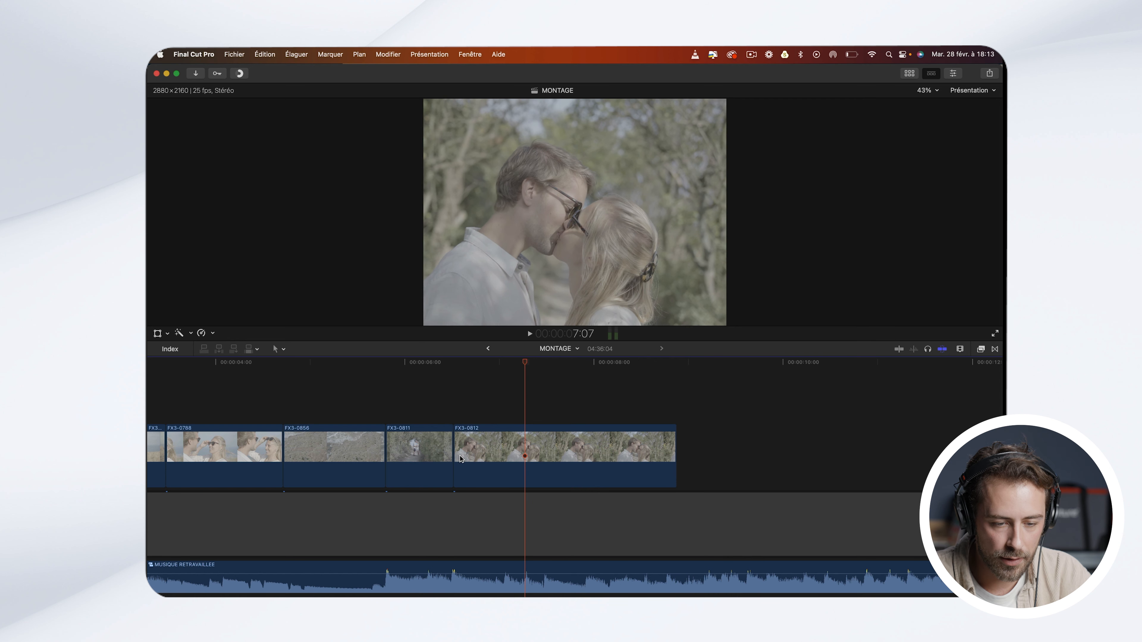
Step: Trim the start of FX3-0812, keep it directly after FX3-0811, and replay the cut between them
left_click_drag(458, 455, 486, 465)
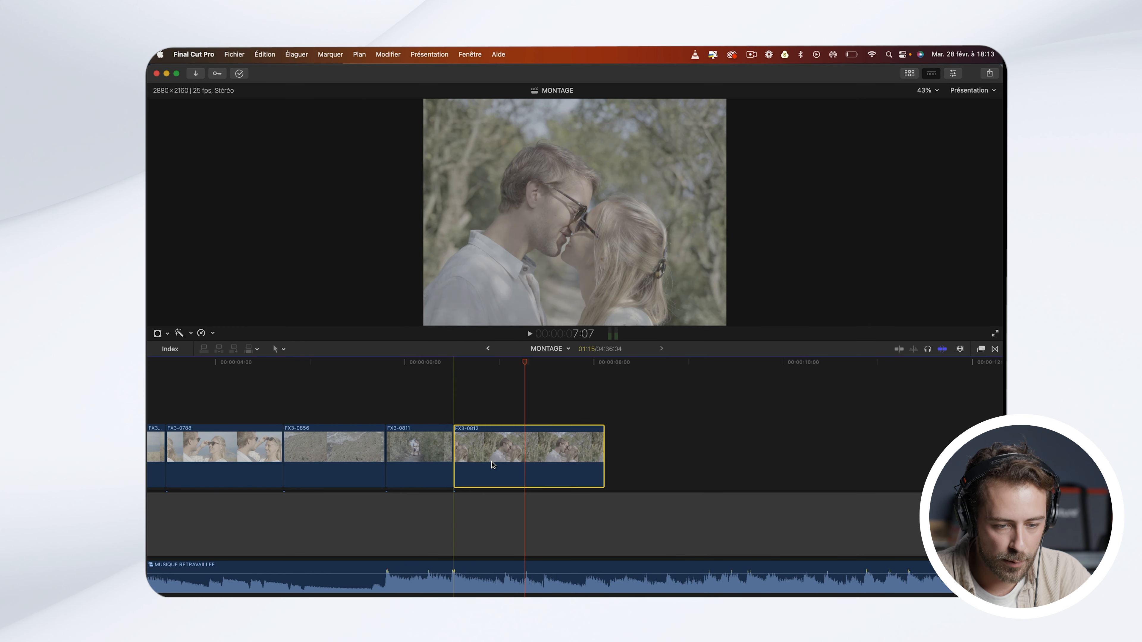
left_click(326, 370)
key("space")
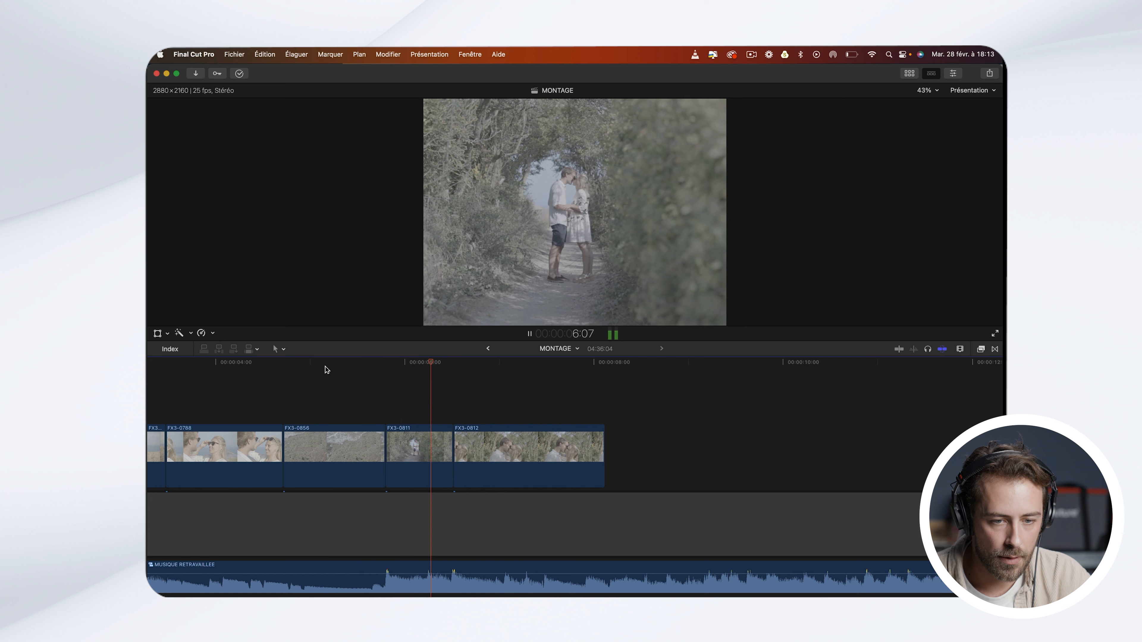
key("space")
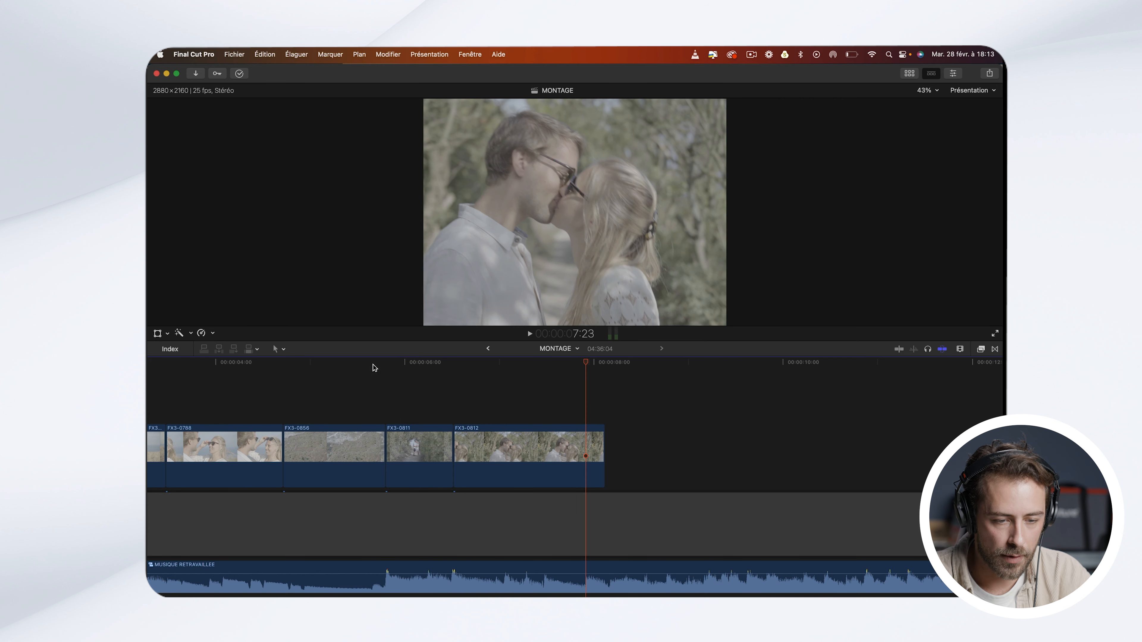
left_click(403, 373)
key("space")
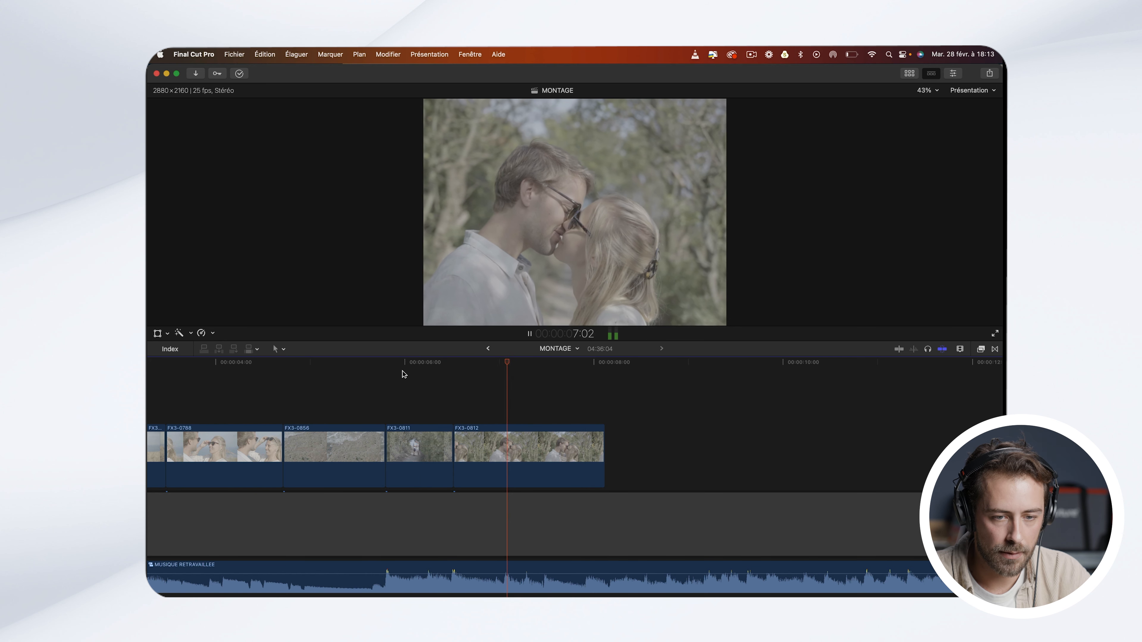
key("space")
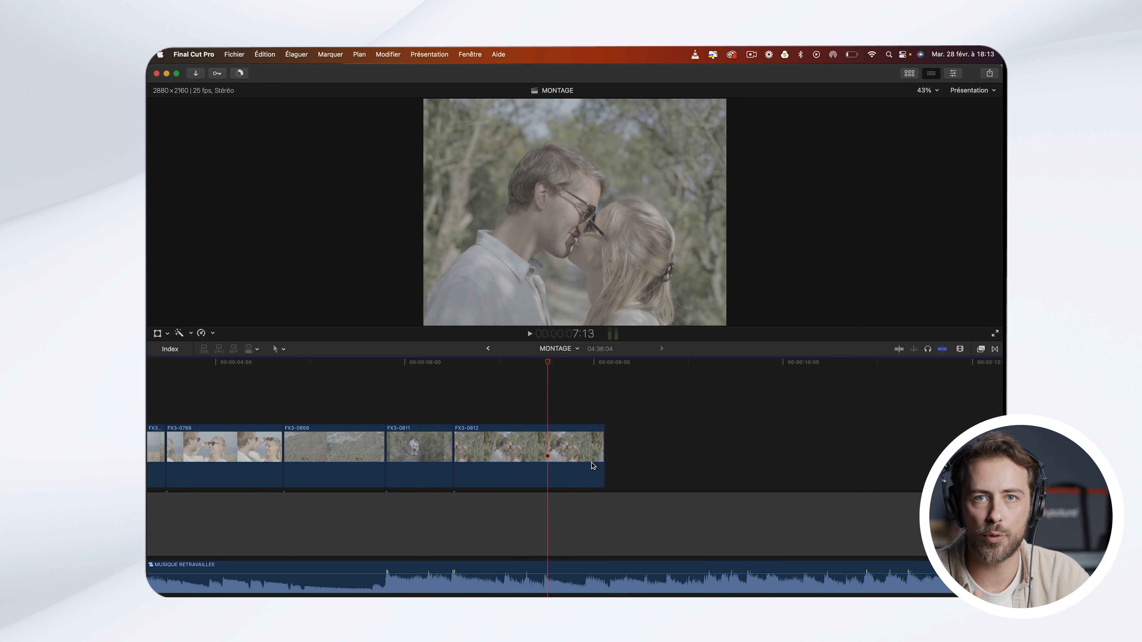
Step: Play FX3-0812 against the music and trim its end to the beat just before 00:00:07:13
left_click(315, 371)
key("space")
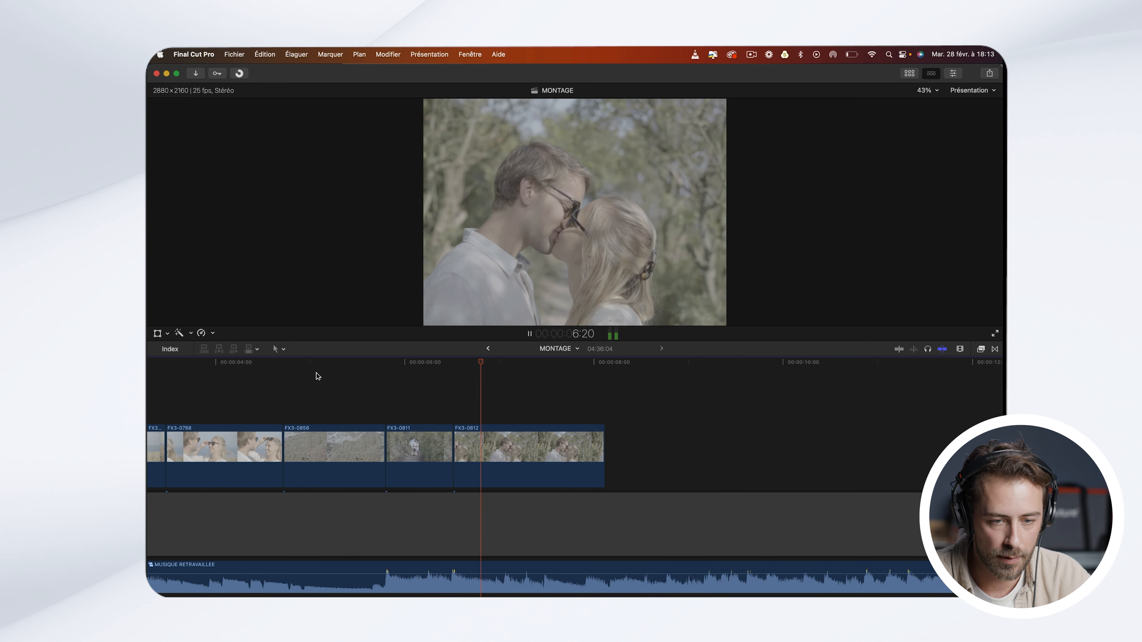
key("space")
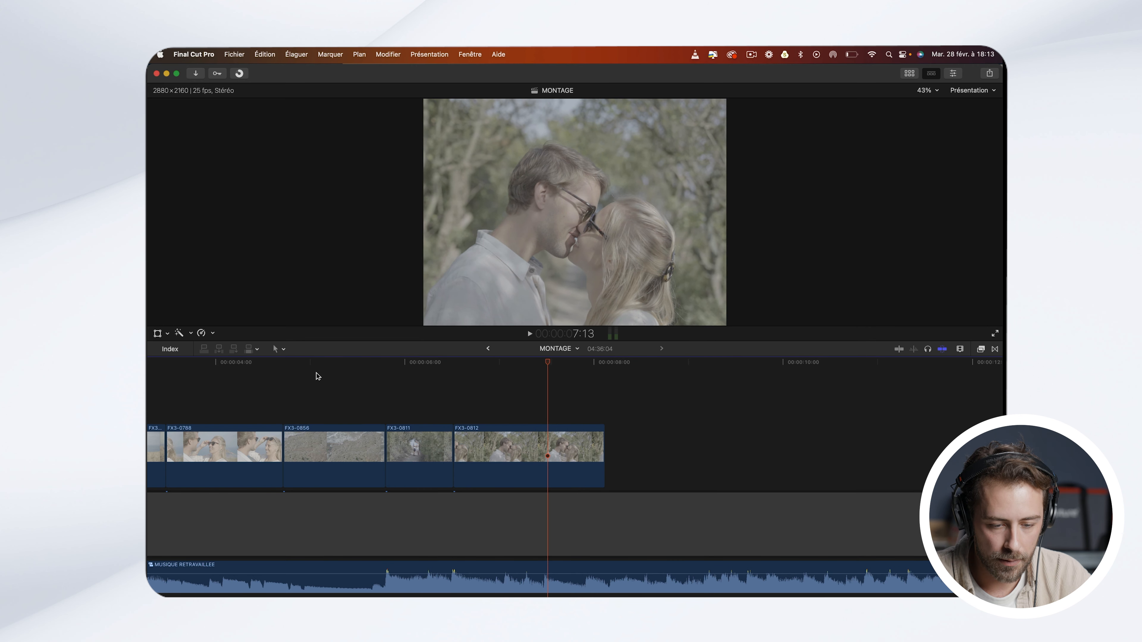
left_click_drag(602, 459, 542, 471)
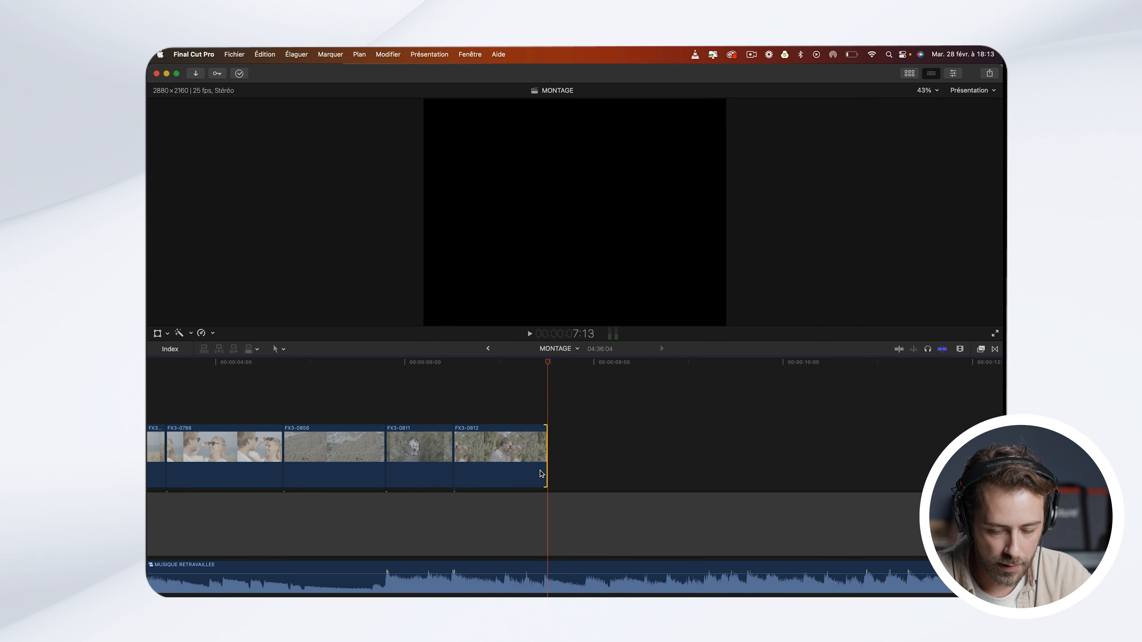
key("super+equal")
key("super+equal")
key("super+equal")
left_click(547, 472)
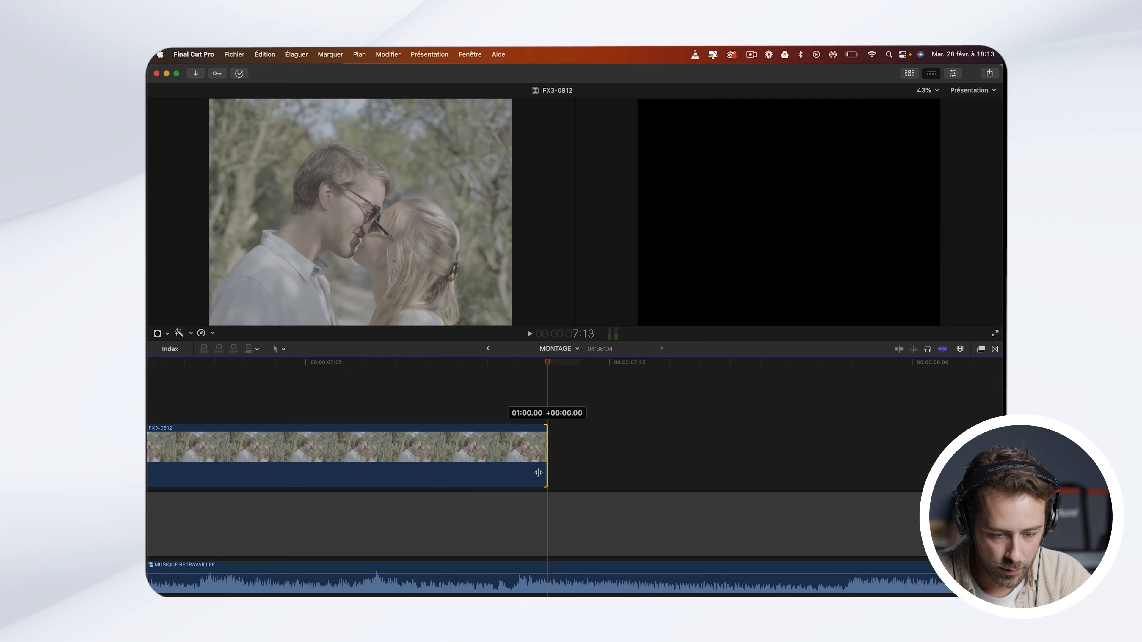
left_click_drag(547, 473, 522, 475)
Step: Look through the remaining shots to the end of the timeline and preview the cliff drone shot DJI_0298
key("super+minus")
key("super+minus")
key("super+minus")
key("super+minus")
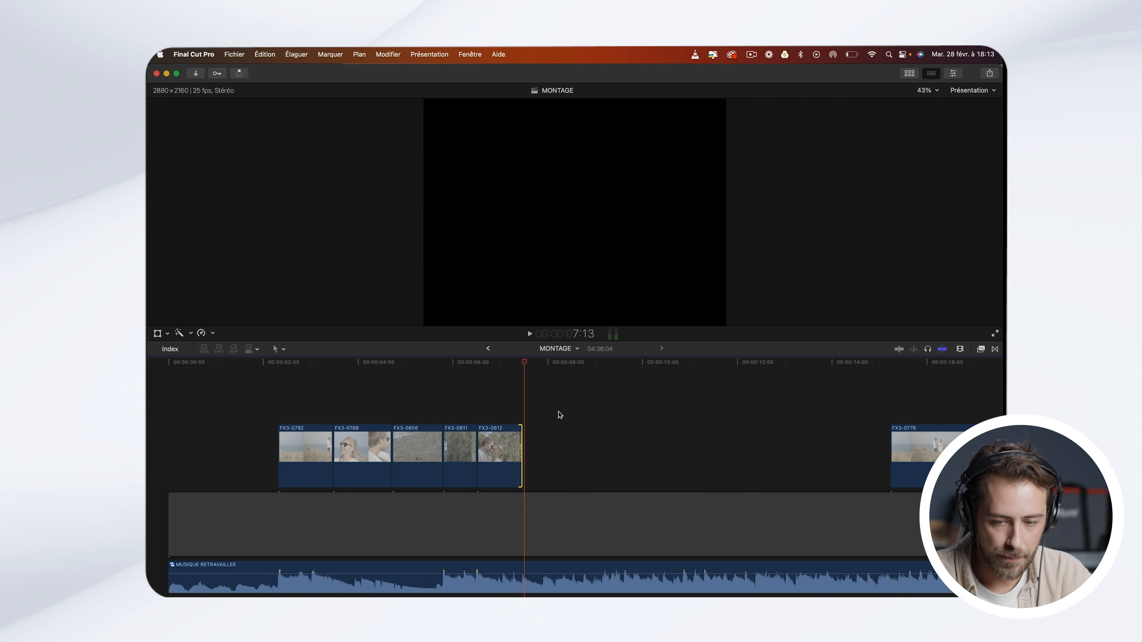
key("super+minus")
key("super+minus")
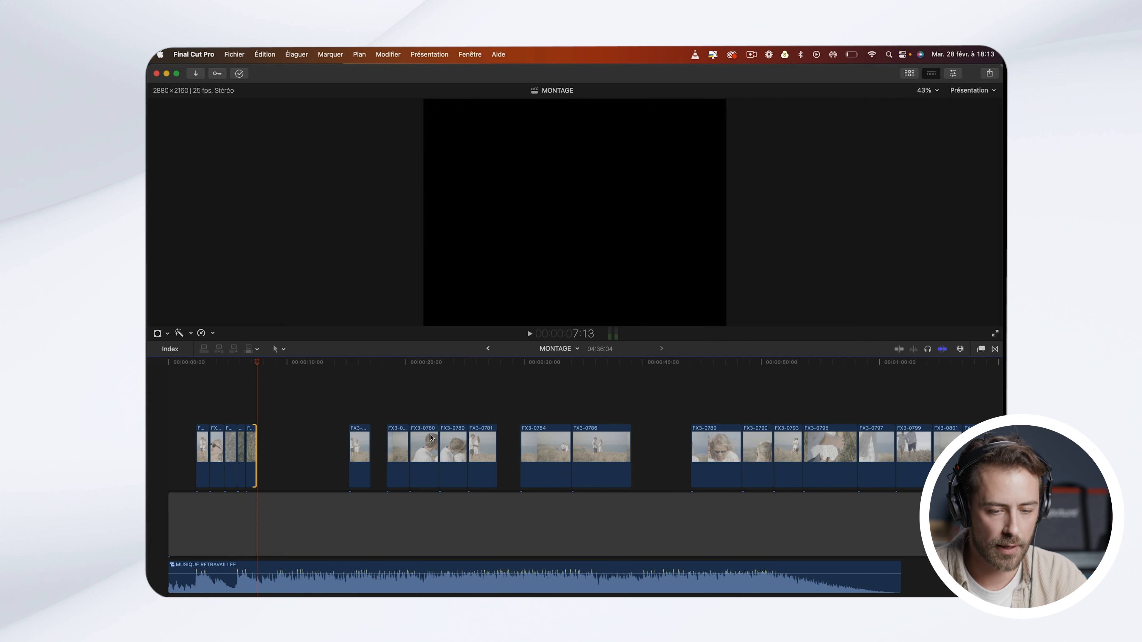
scroll(552, 451, "right", 15)
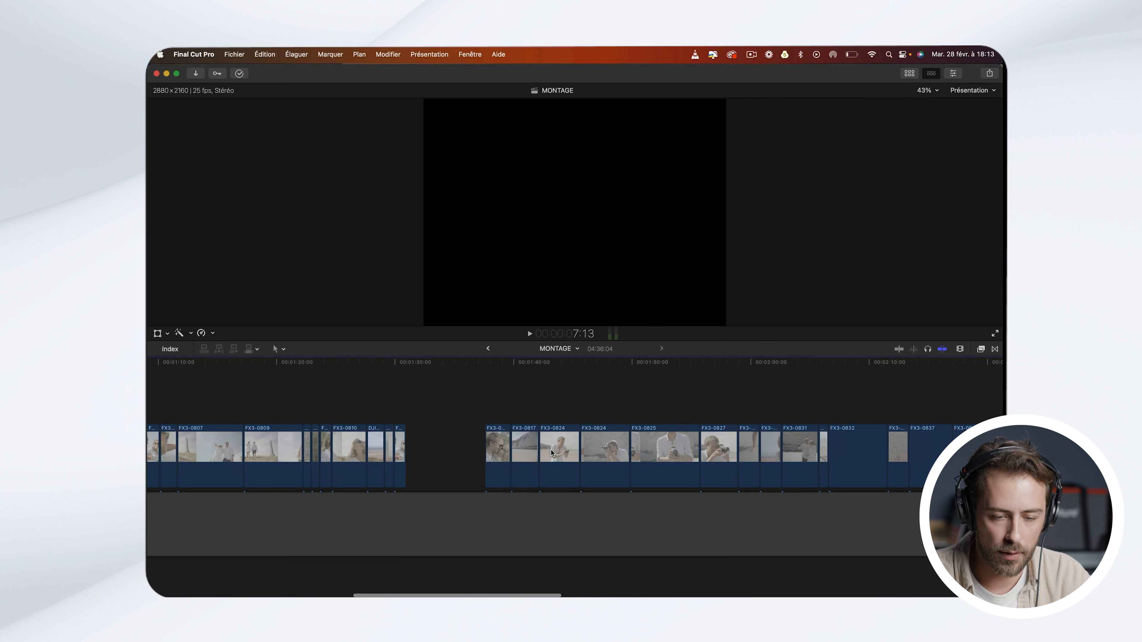
scroll(552, 452, "right", 15)
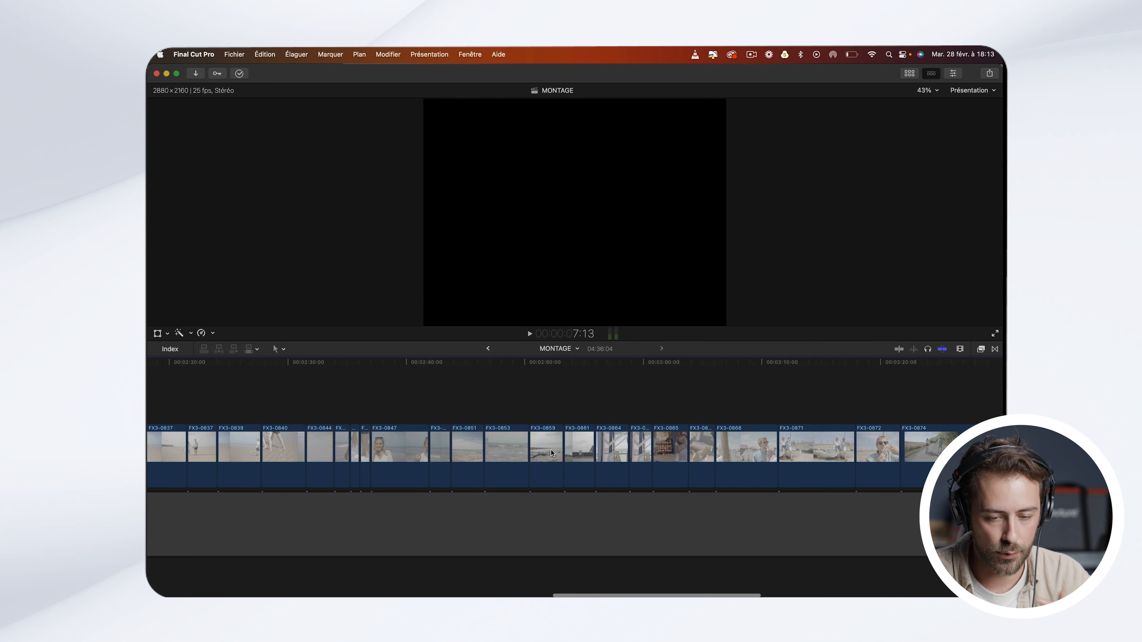
scroll(553, 453, "right", 15)
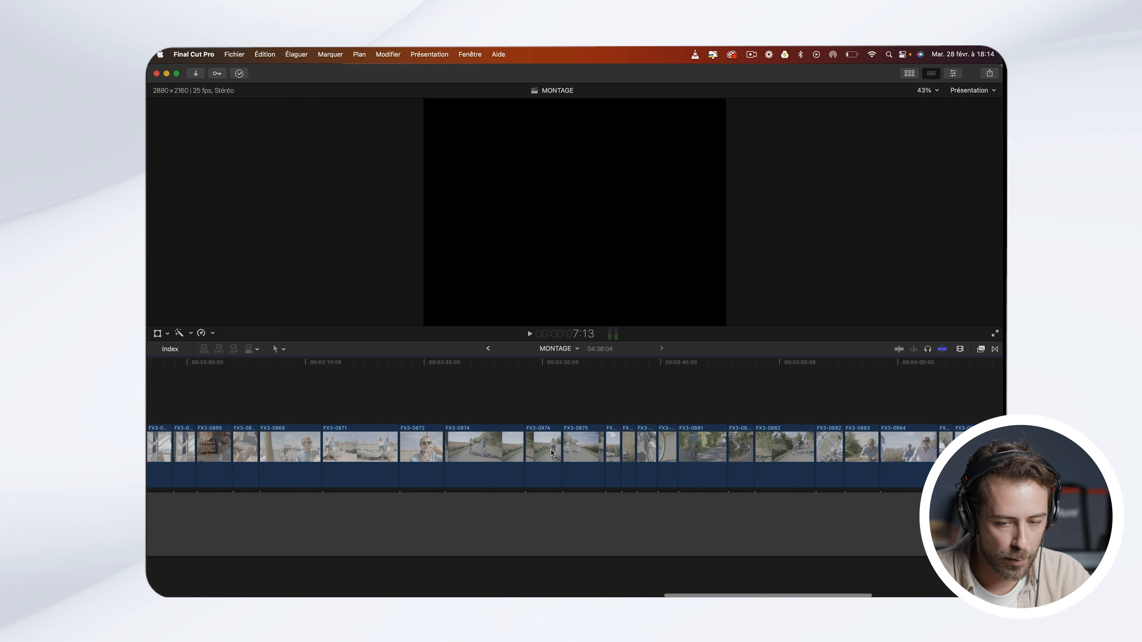
scroll(552, 453, "left", 1)
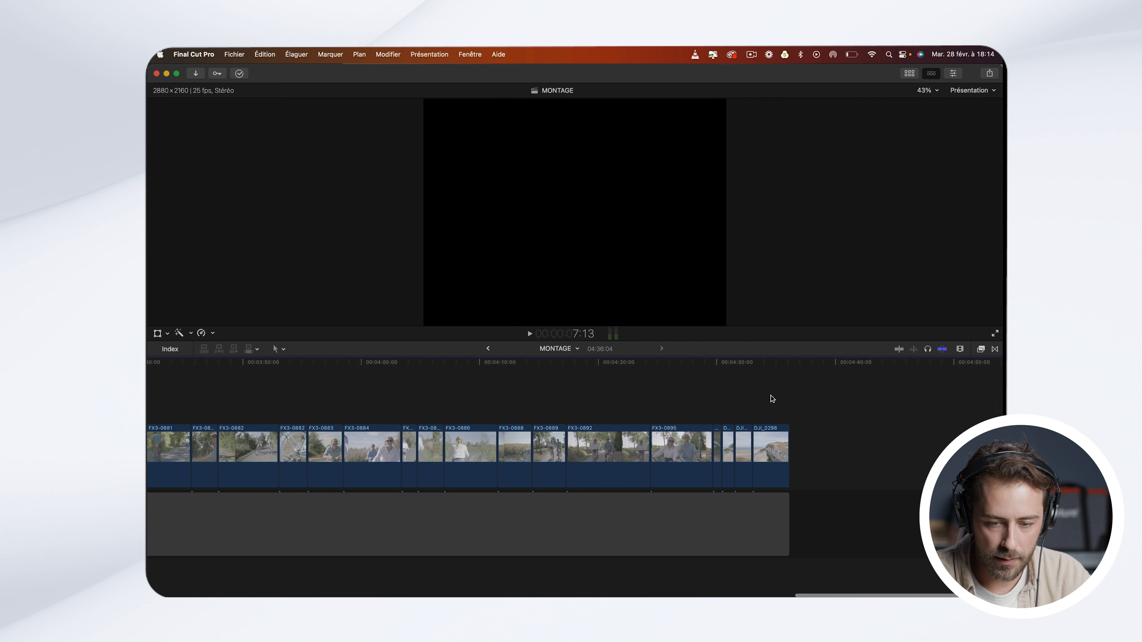
left_click(759, 369)
key("space")
key("space")
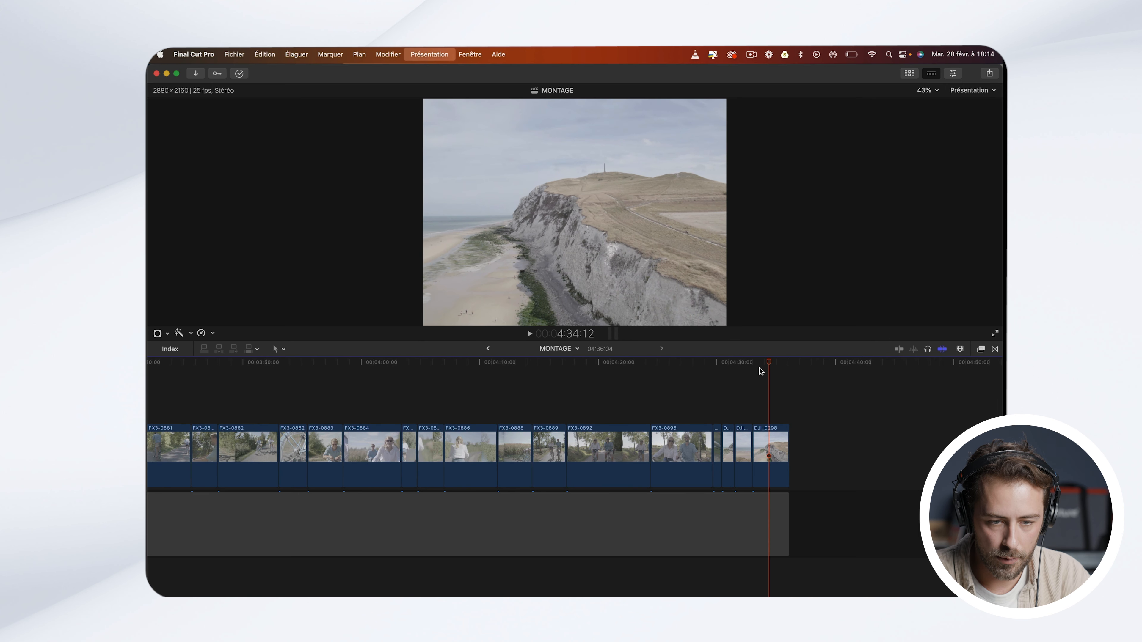
Step: Move the cliff drone shot DJI_0298 from the end of the timeline to directly after FX3-0812
left_click_drag(773, 436, 435, 384)
key("super+minus")
key("super+minus")
left_click_drag(788, 427, 202, 427)
key("super+equal")
key("super+equal")
key("super+equal")
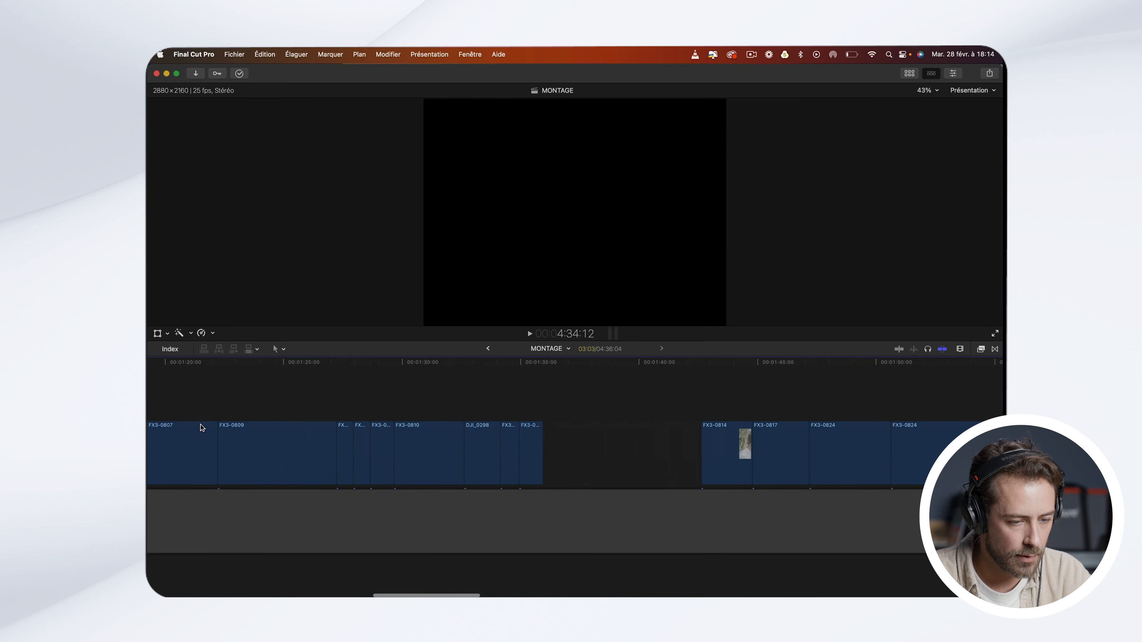
scroll(201, 426, "left", 2)
mouse_move(404, 484)
left_mouse_down()
mouse_move(429, 484)
mouse_move(407, 486)
left_mouse_up()
Step: Play the cut from FX3-0812 into the cliff drone shot to find the music beat for its end
left_click(307, 384)
key("super+equal")
key("super+equal")
key("super+equal")
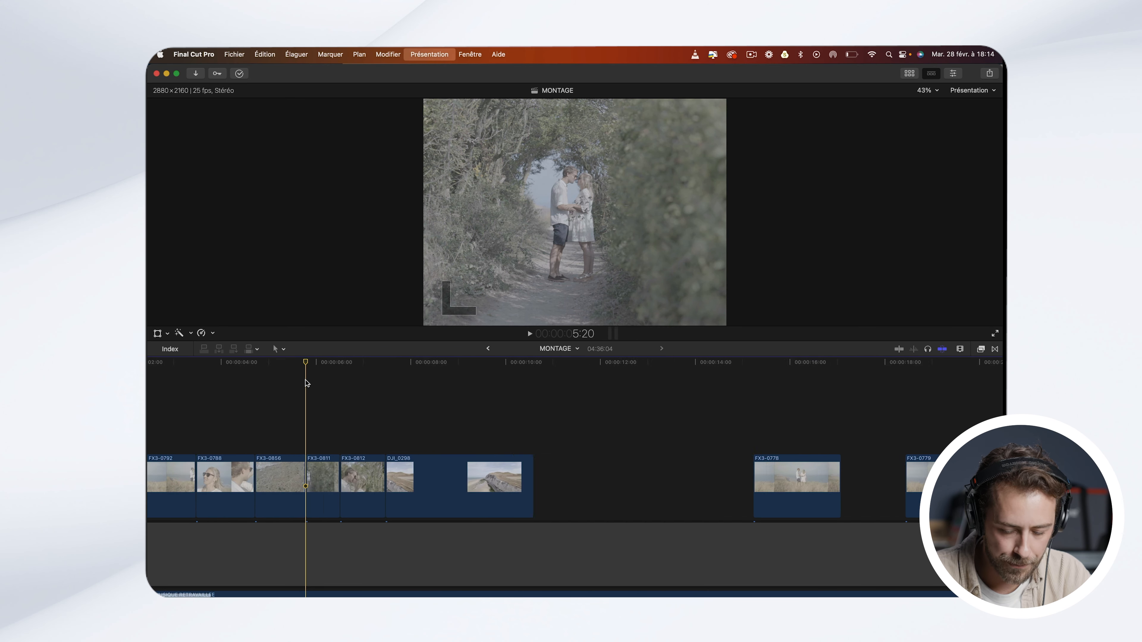
key("space")
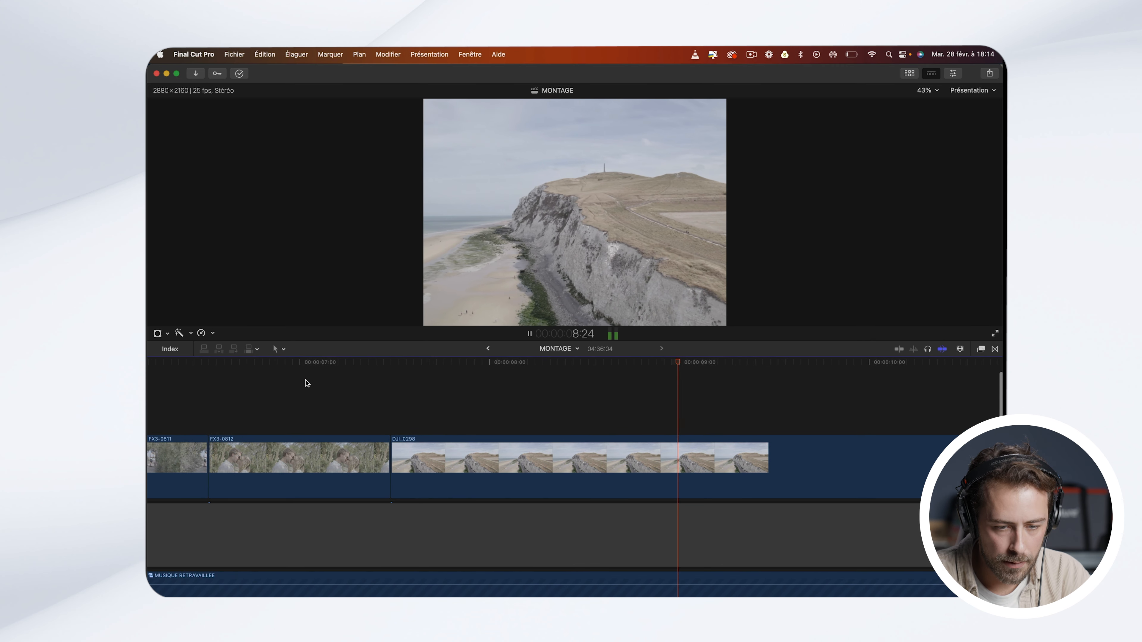
key("space")
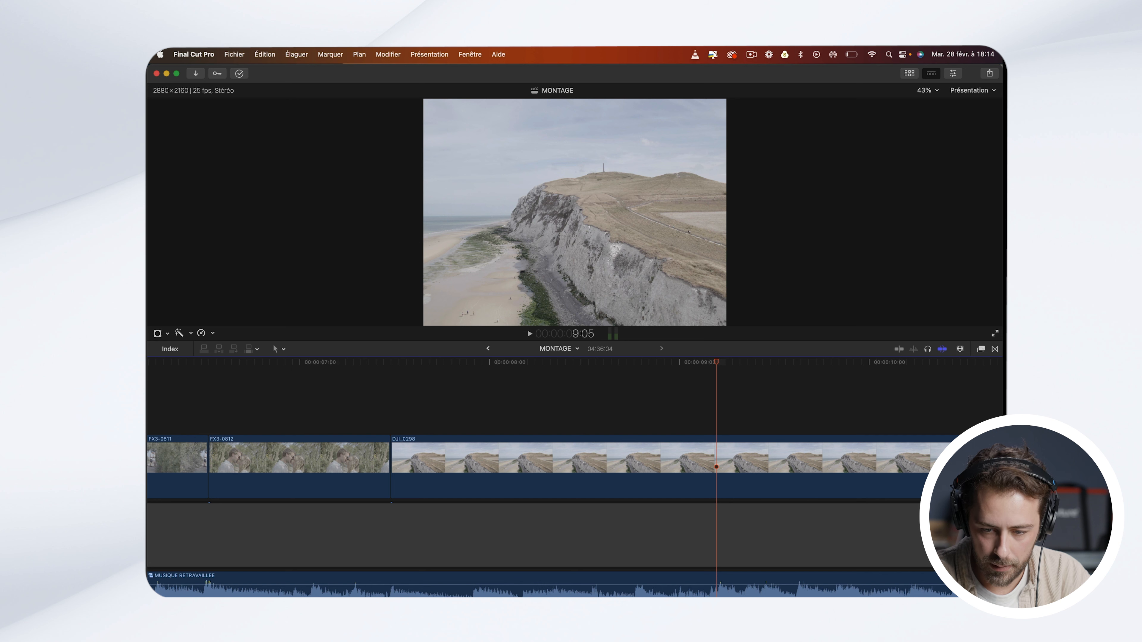
left_click(363, 380)
key("space")
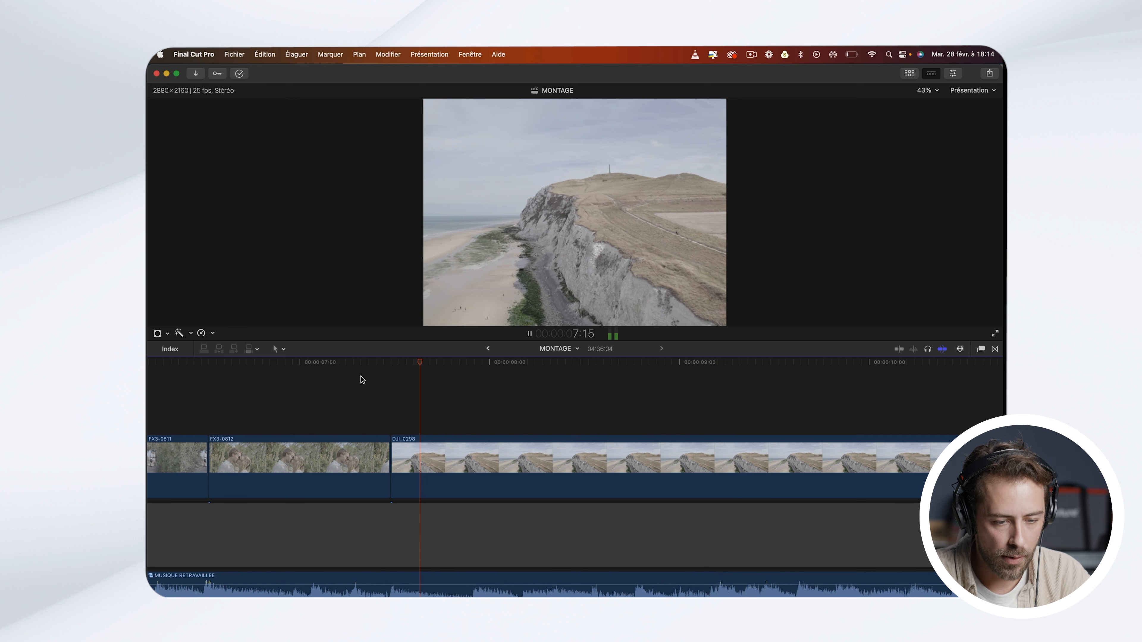
key("space")
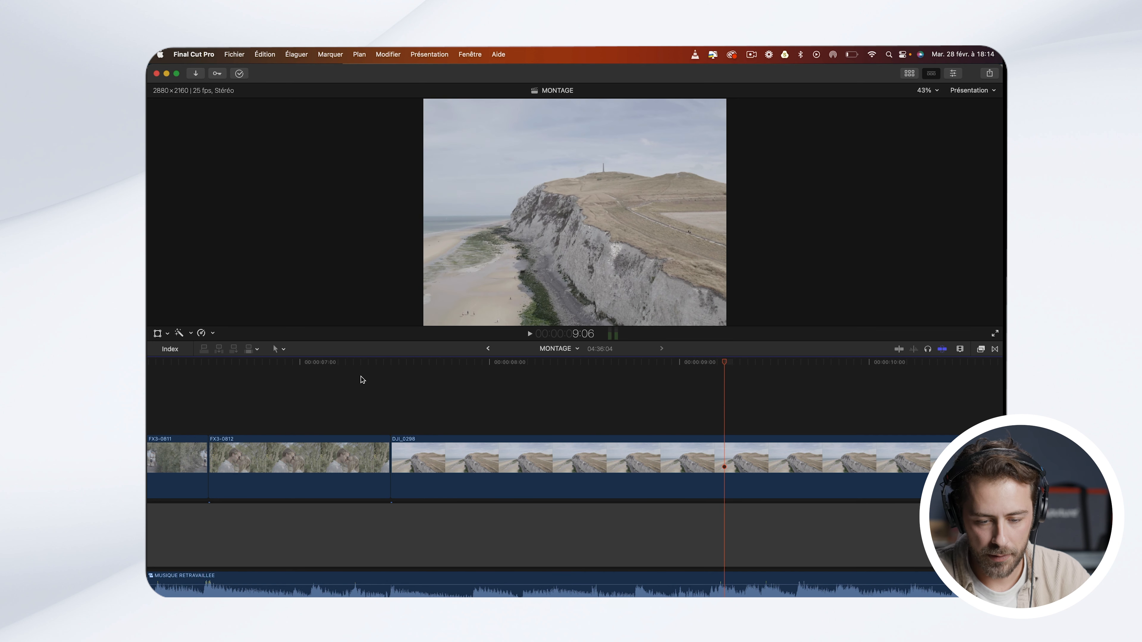
Step: Trim the end of the cliff drone shot to the music beat at 00:00:09:05, and replay the sequence from FX3-0811
left_click(720, 365)
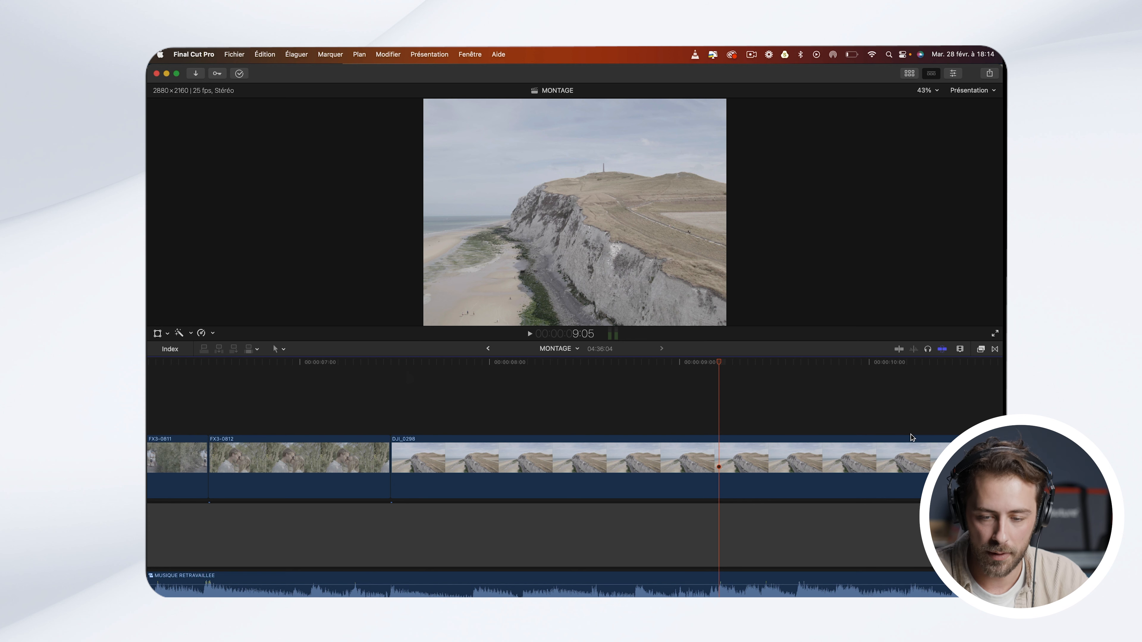
left_click_drag(929, 468, 716, 468)
key("super+minus")
key("super+minus")
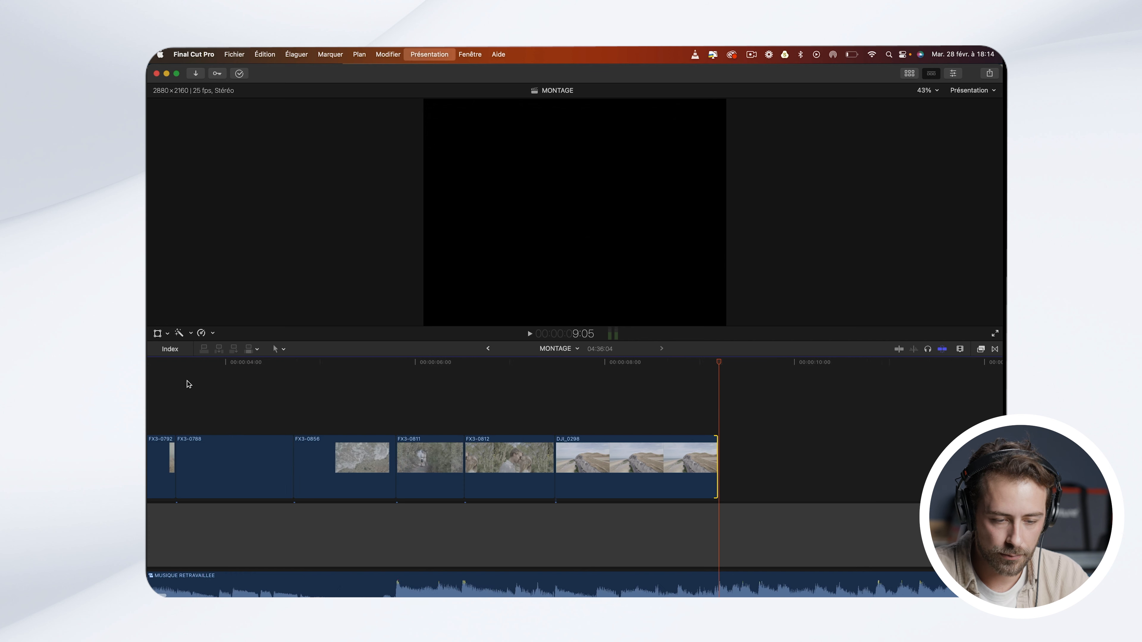
left_click(458, 370)
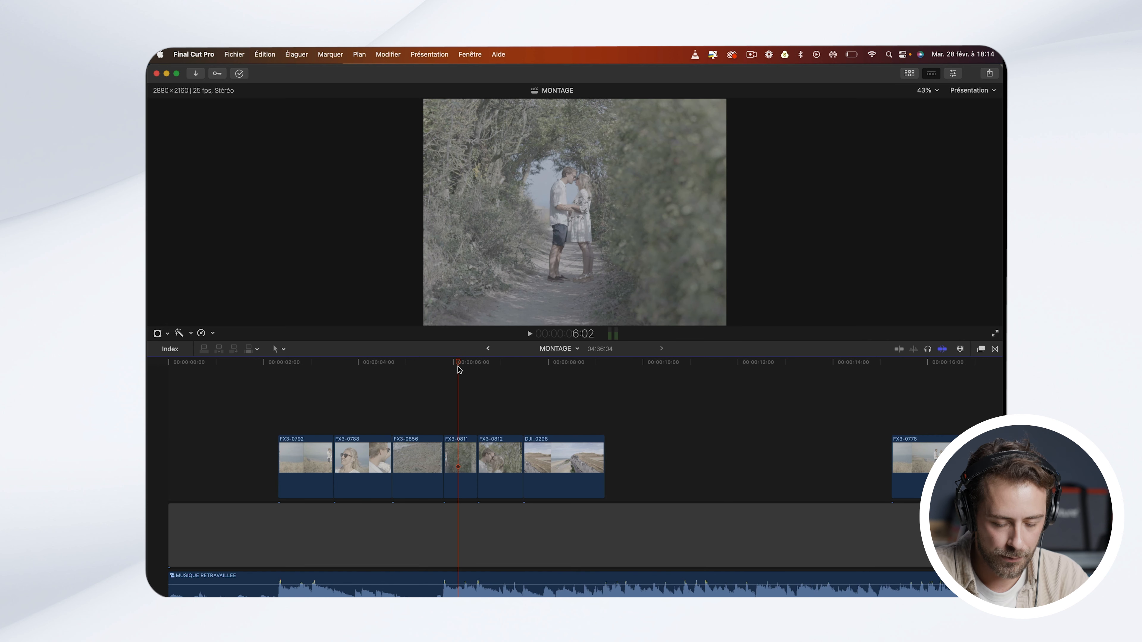
key("space")
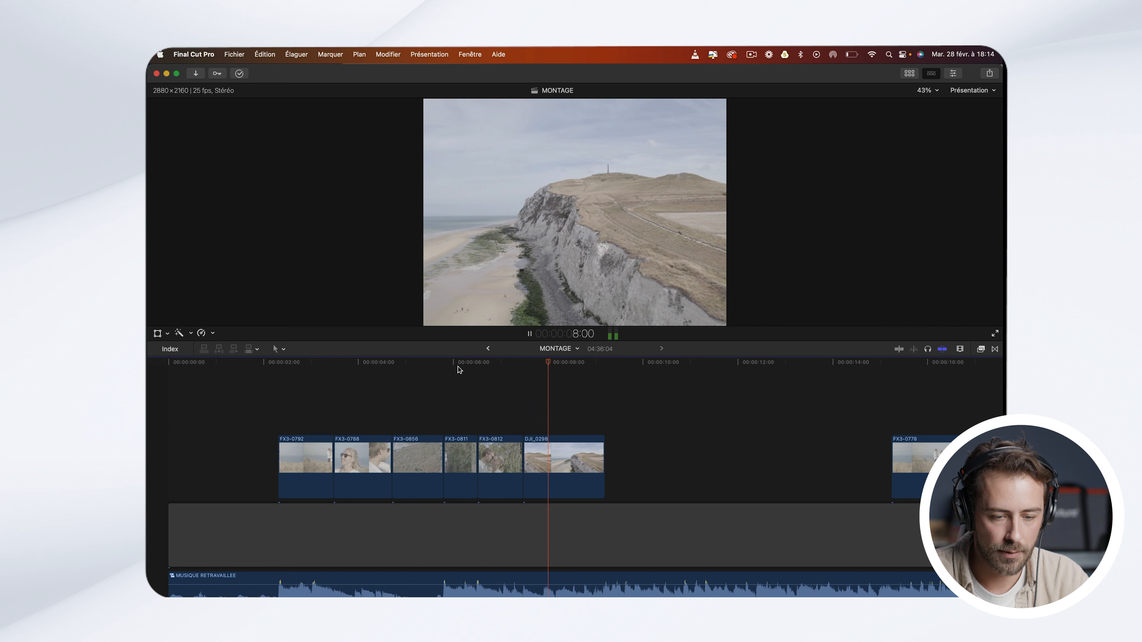
key("space")
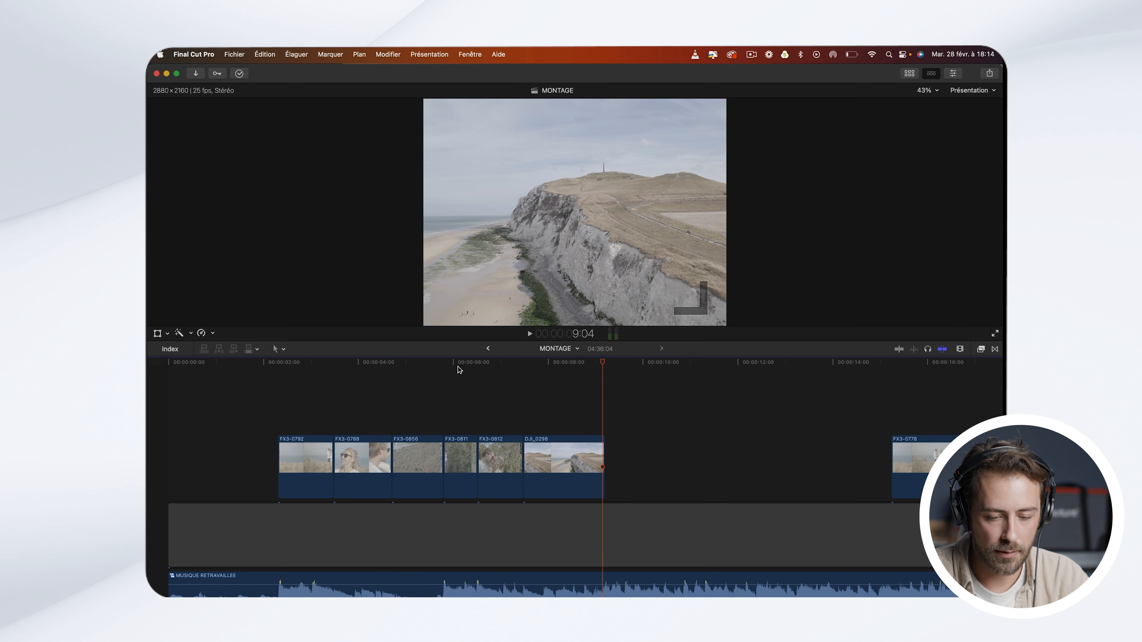
Step: Check the end of the cliff drone shot, trim it slightly to just before 00:00:09:05, and play it back
key("super+equal")
key("super+equal")
left_click(361, 365)
key("space")
key("space")
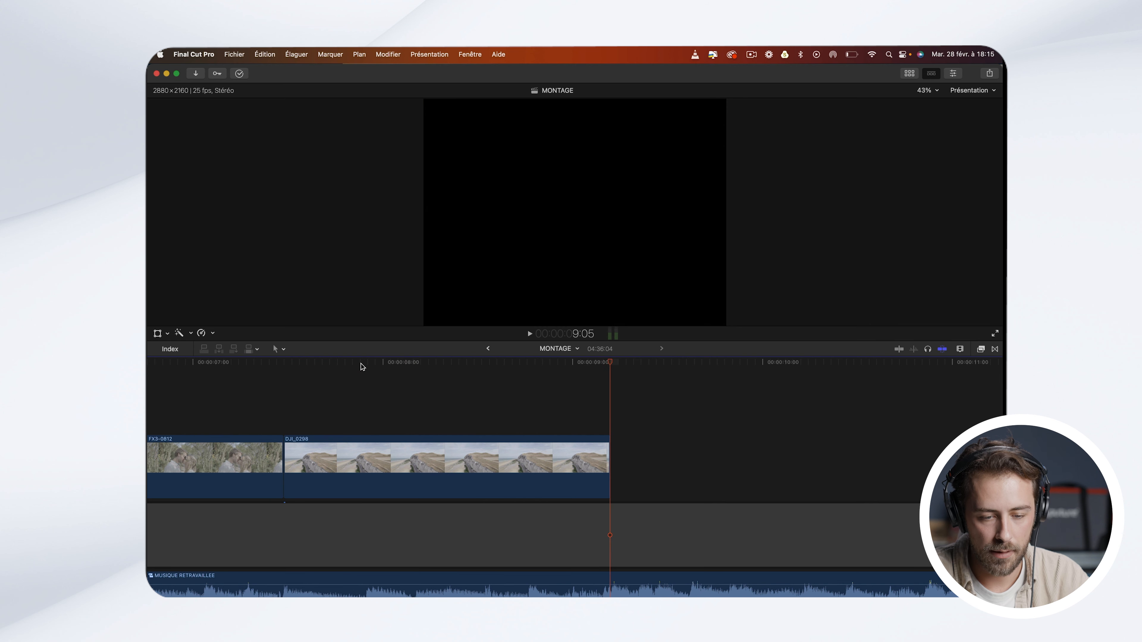
left_click_drag(610, 460, 606, 460)
left_click(389, 365)
key("space")
key("space")
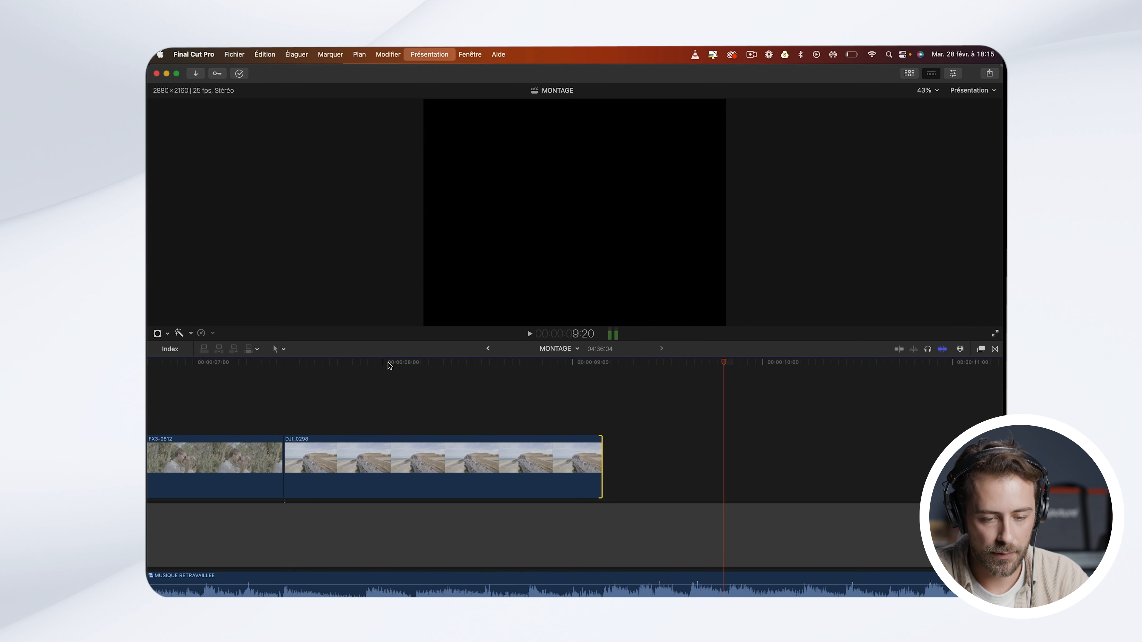
key("super+minus")
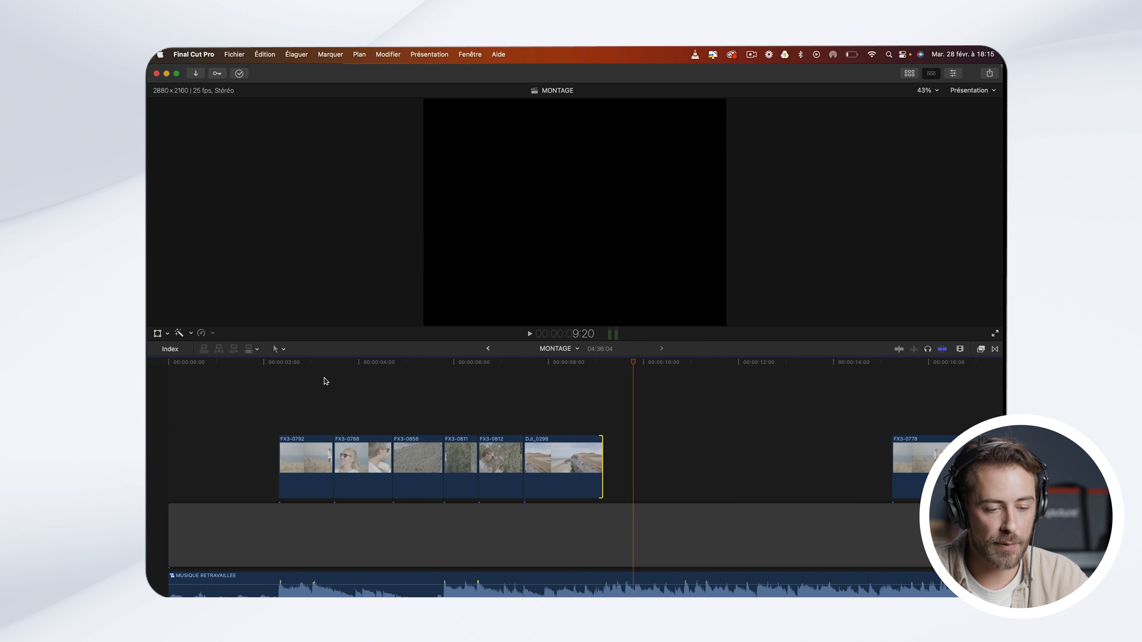
scroll(435, 430, "right", 5)
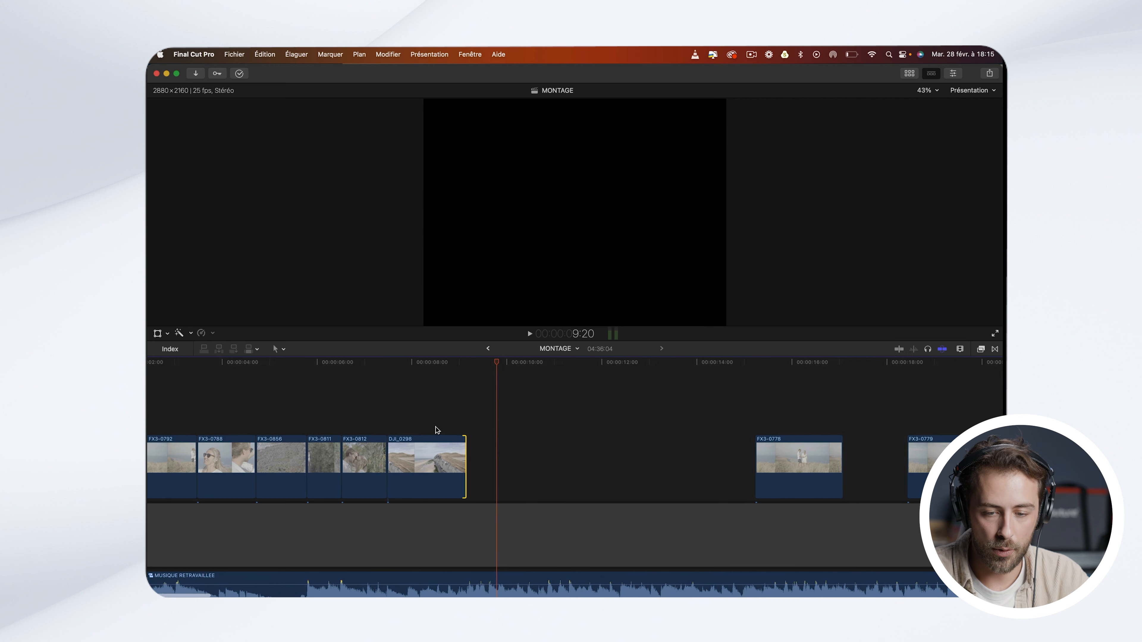
Step: Skim the remaining clips on the MONTAGE timeline to find the next shot to follow the cliff drone shot
scroll(435, 430, "right", 2)
key("super+minus")
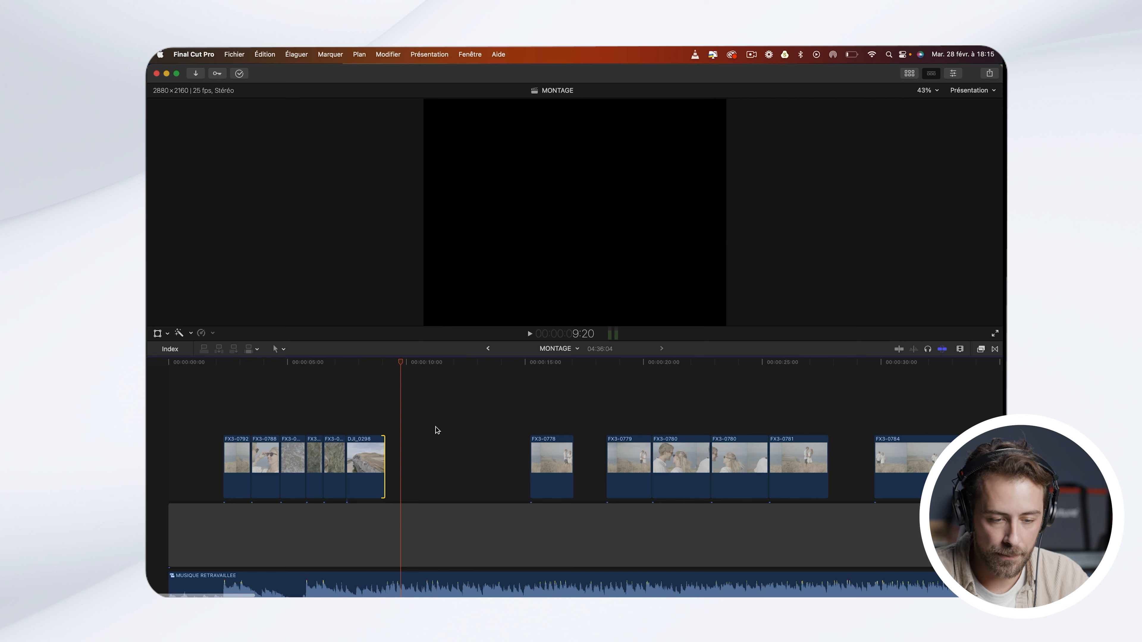
scroll(627, 449, "right", 6)
scroll(627, 448, "right", 5)
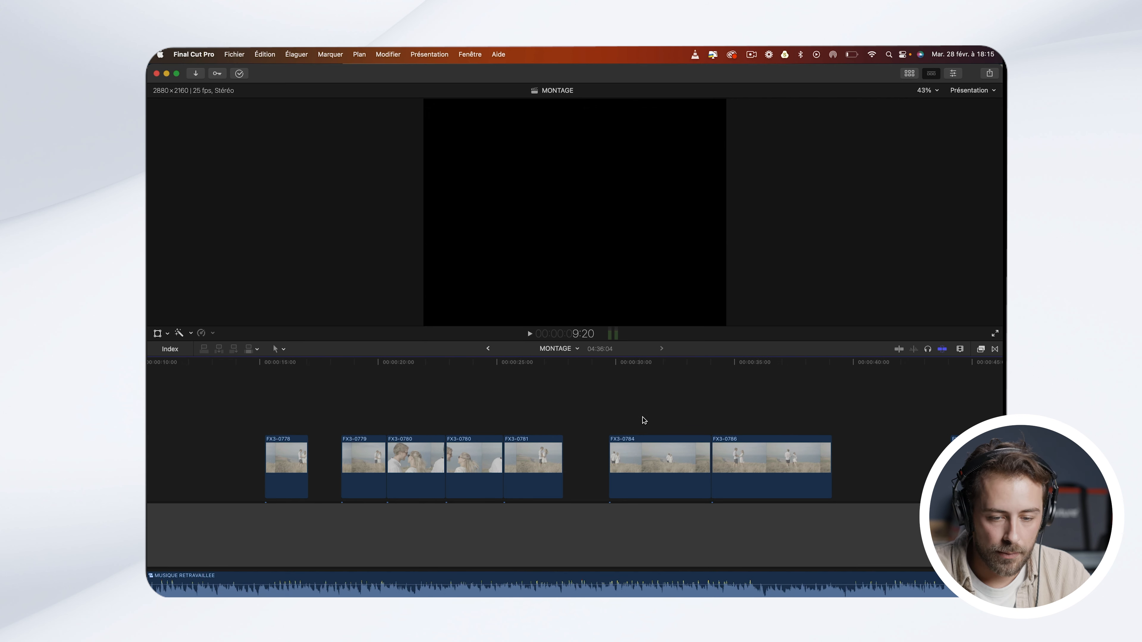
left_click_drag(397, 367, 327, 403)
scroll(326, 403, "right", 5)
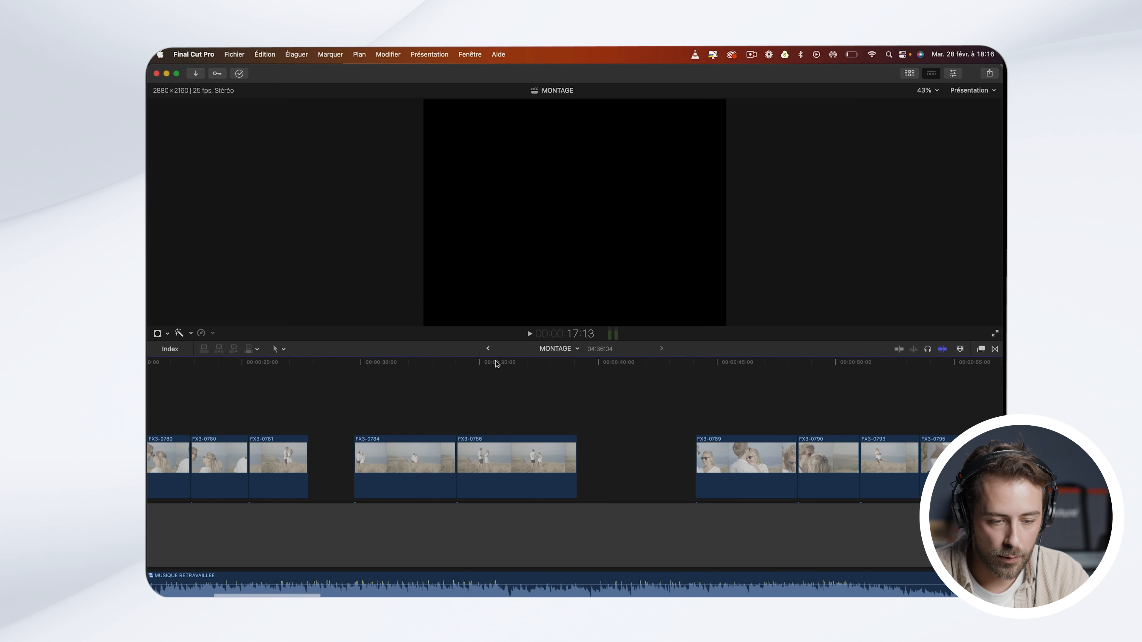
left_click(472, 365)
mouse_move(473, 365)
left_mouse_down()
mouse_move(541, 365)
mouse_move(408, 367)
mouse_move(486, 365)
left_mouse_up()
scroll(487, 365, "right", 7)
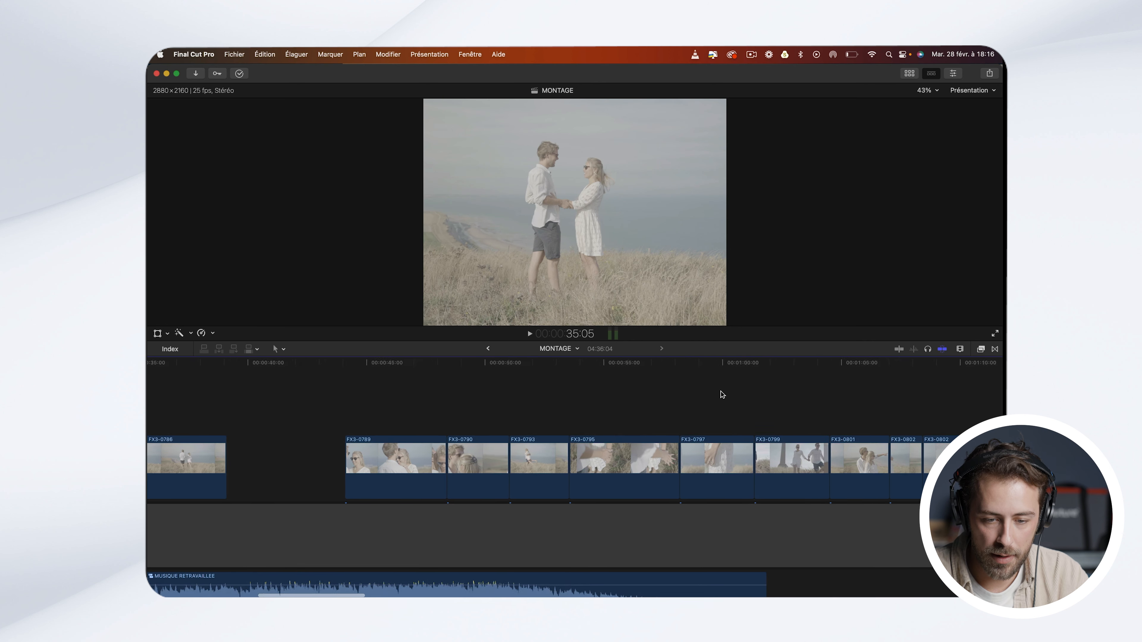
scroll(715, 396, "right", 3)
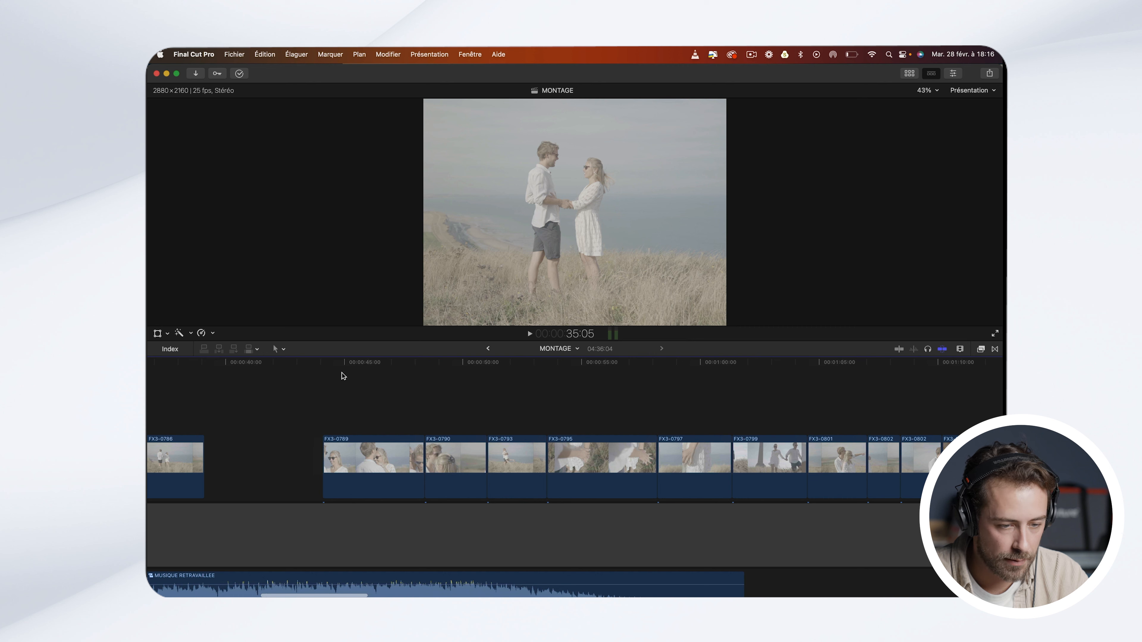
left_click(347, 365)
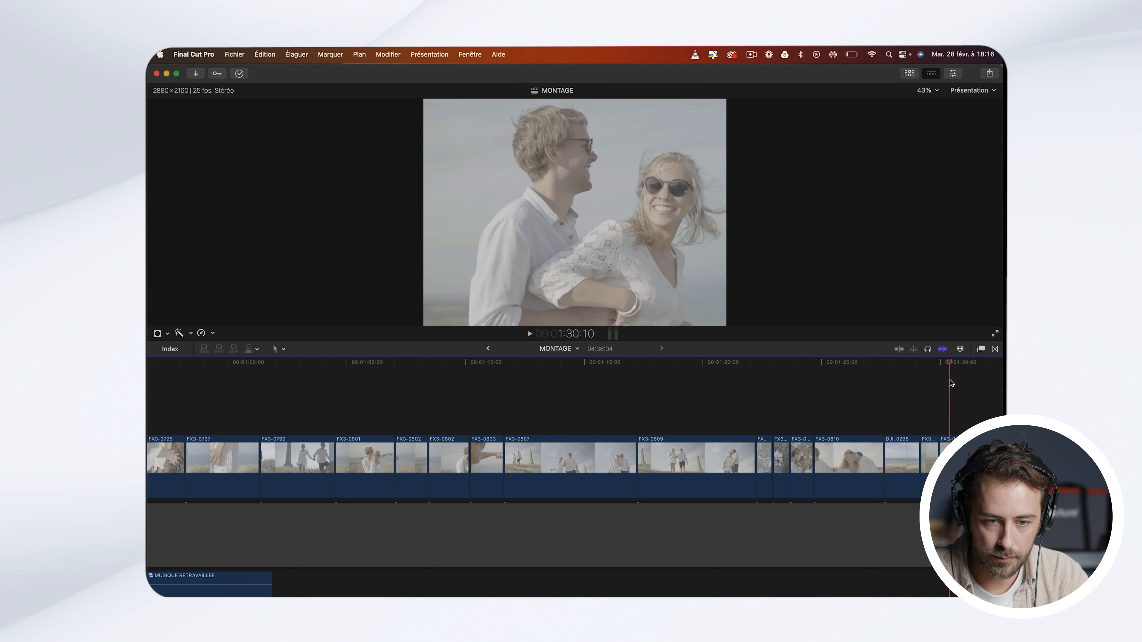
mouse_move(950, 381)
left_mouse_down()
mouse_move(931, 382)
mouse_move(947, 382)
left_mouse_up()
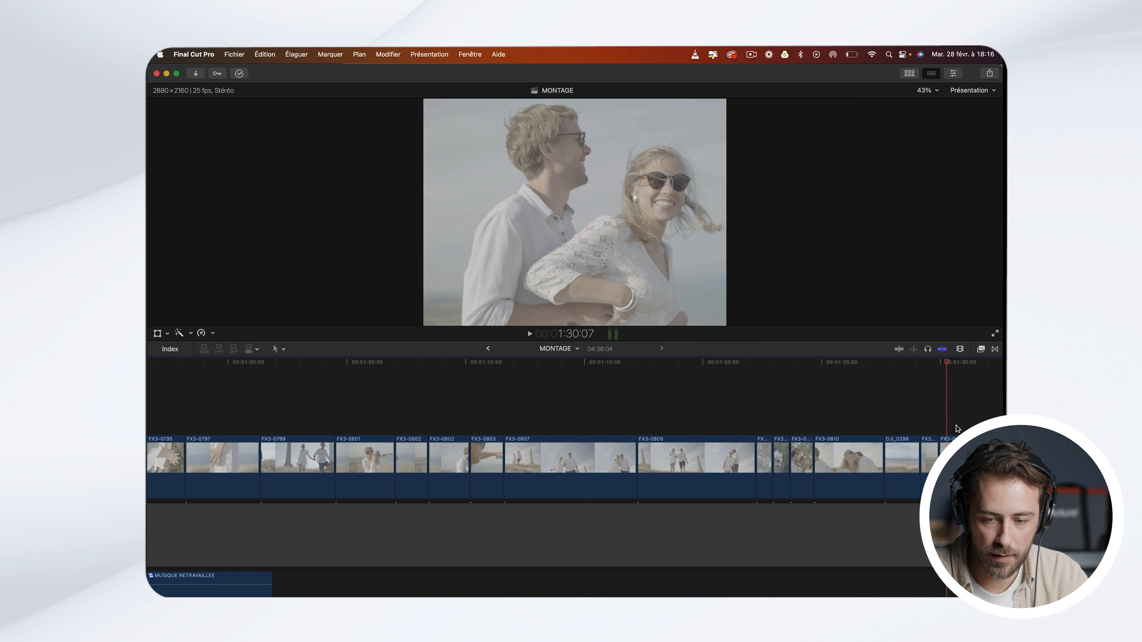
Step: Move the two FX3-0802 clips of the couple to directly after the cliff drone shot DJI_0298
left_click_drag(929, 467, 365, 401)
scroll(365, 400, "left", 5)
key("super+minus")
key("super+minus")
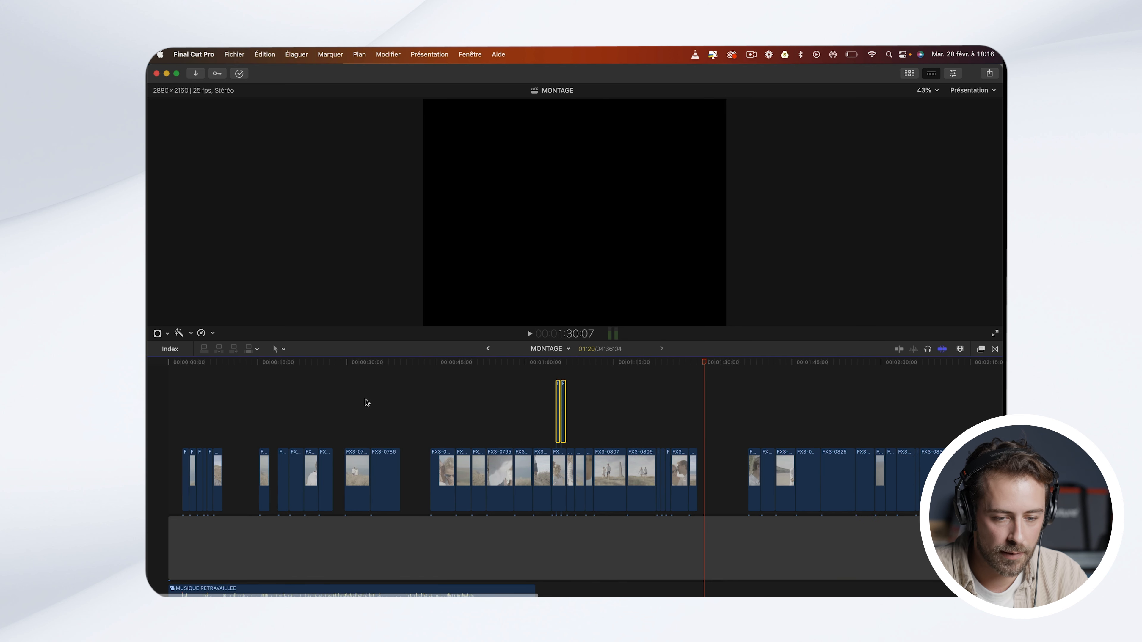
left_click_drag(565, 409, 237, 414)
Step: Play the sequence from the cliff drone shot through both FX3-0802 clips
left_click(214, 370)
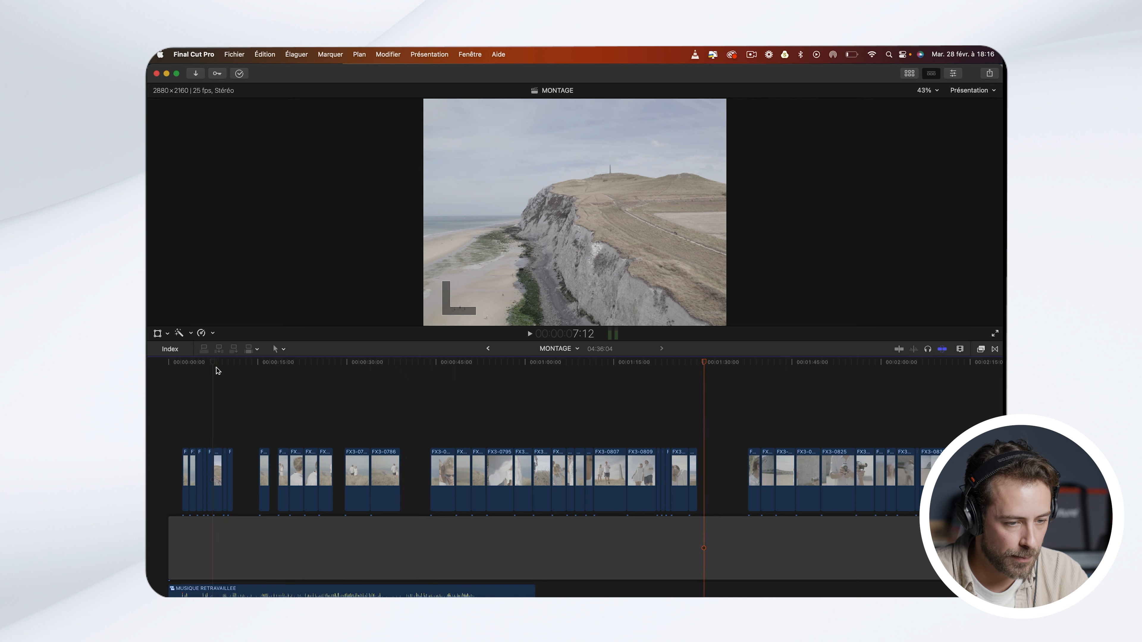
key("super+plus")
key("super+plus")
key("l")
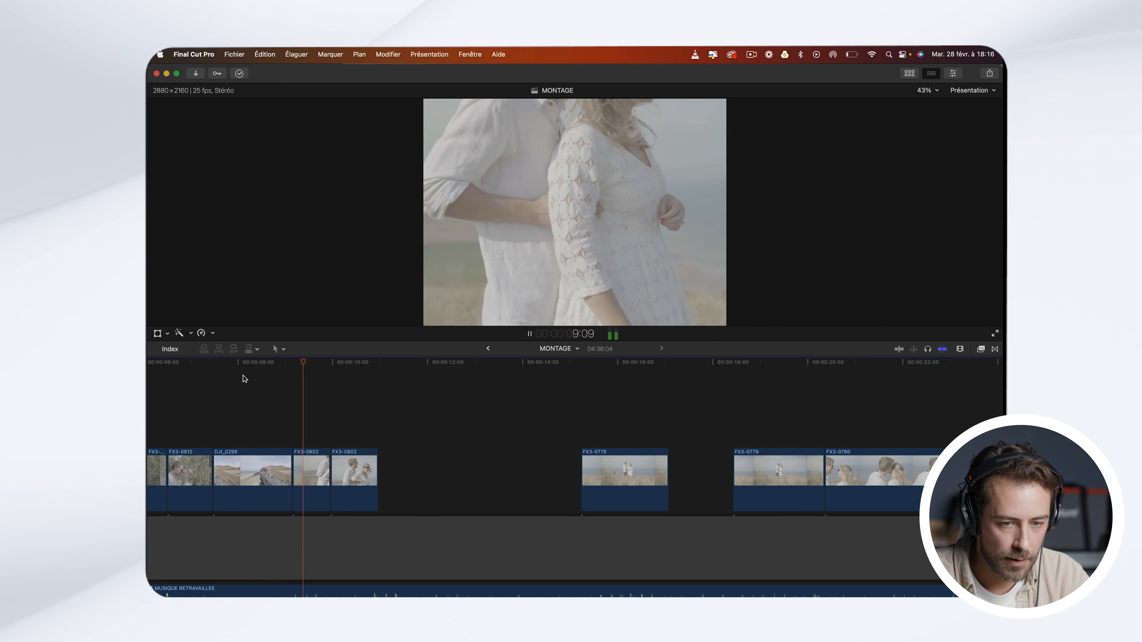
key("space")
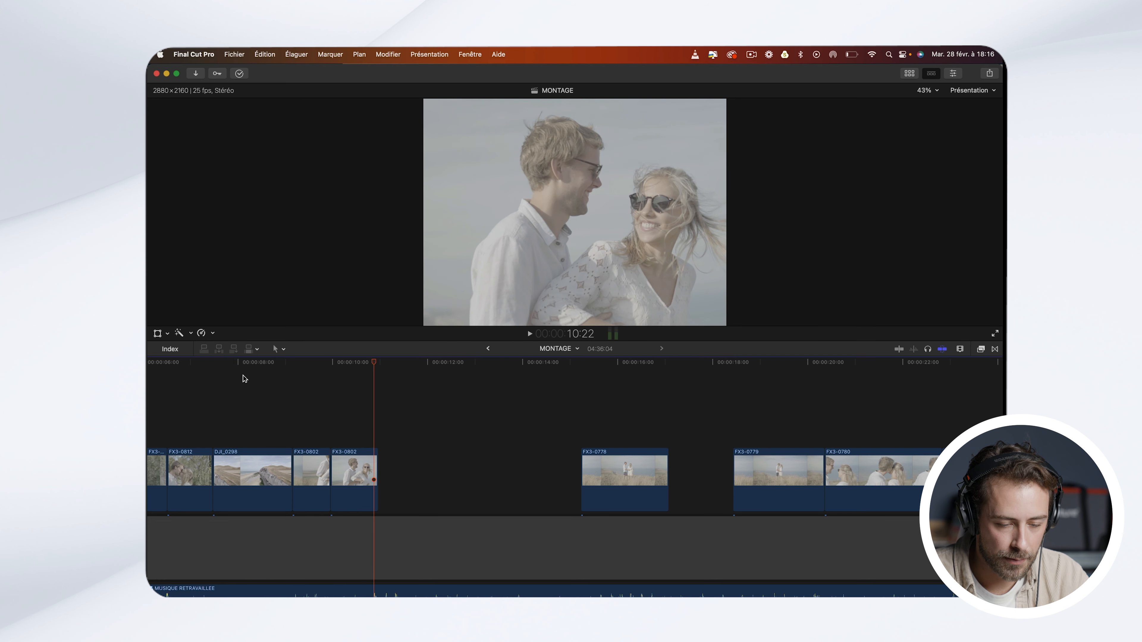
Step: Replay the two FX3-0802 clips against the music waveform to find the beat for the end of the second one
left_click(265, 373)
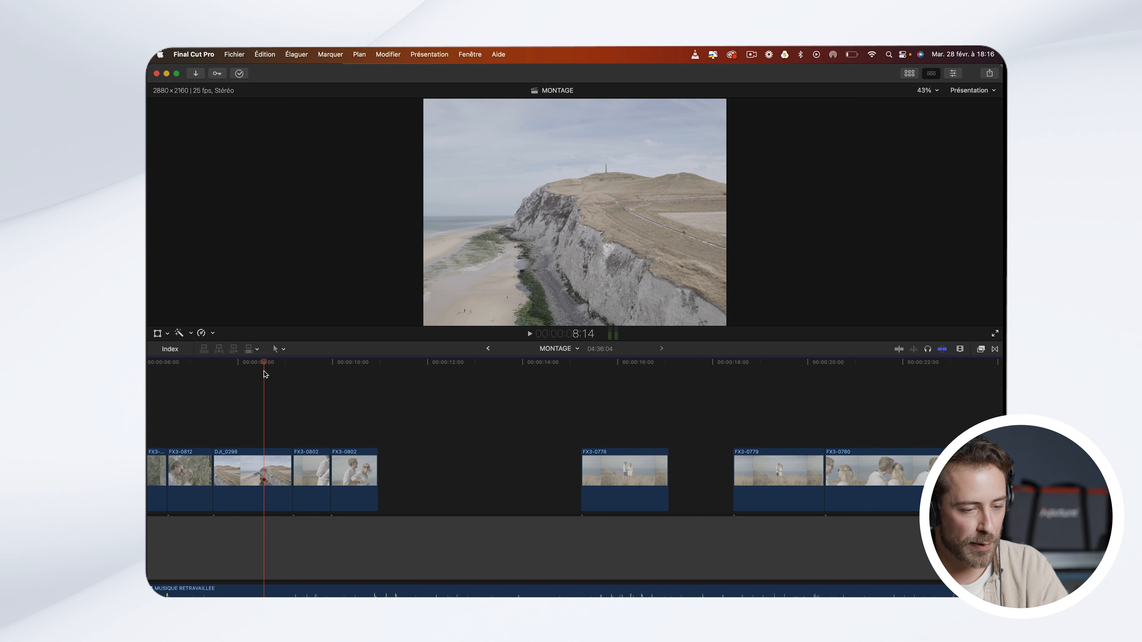
key("super+equal")
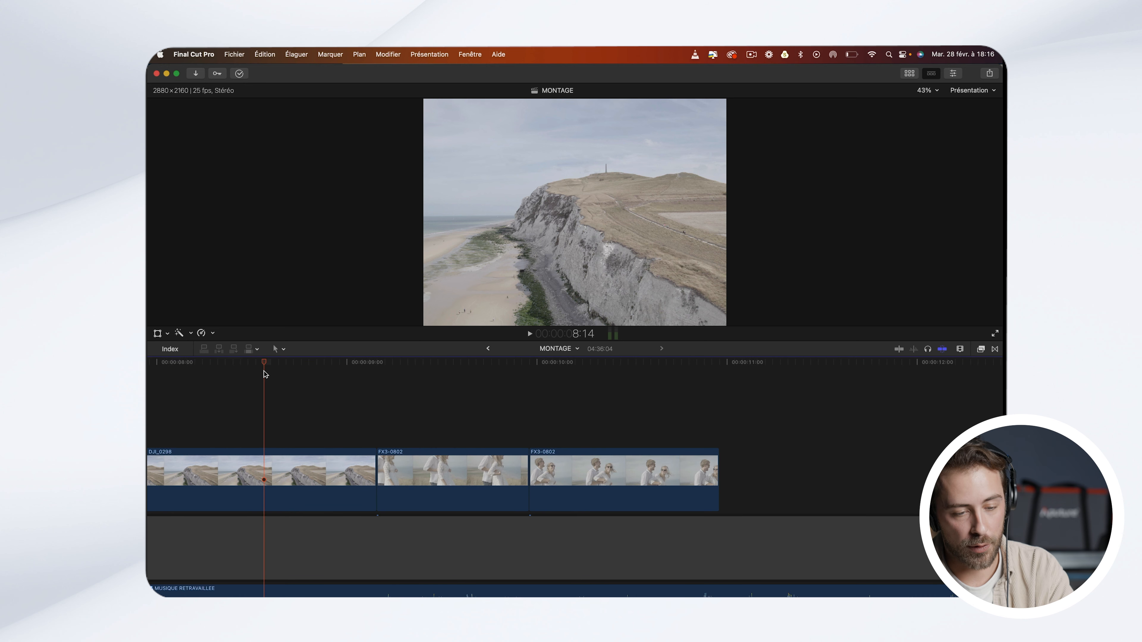
scroll(264, 374, "left", 5)
left_click(242, 374)
key("space")
scroll(400, 388, "right", 5)
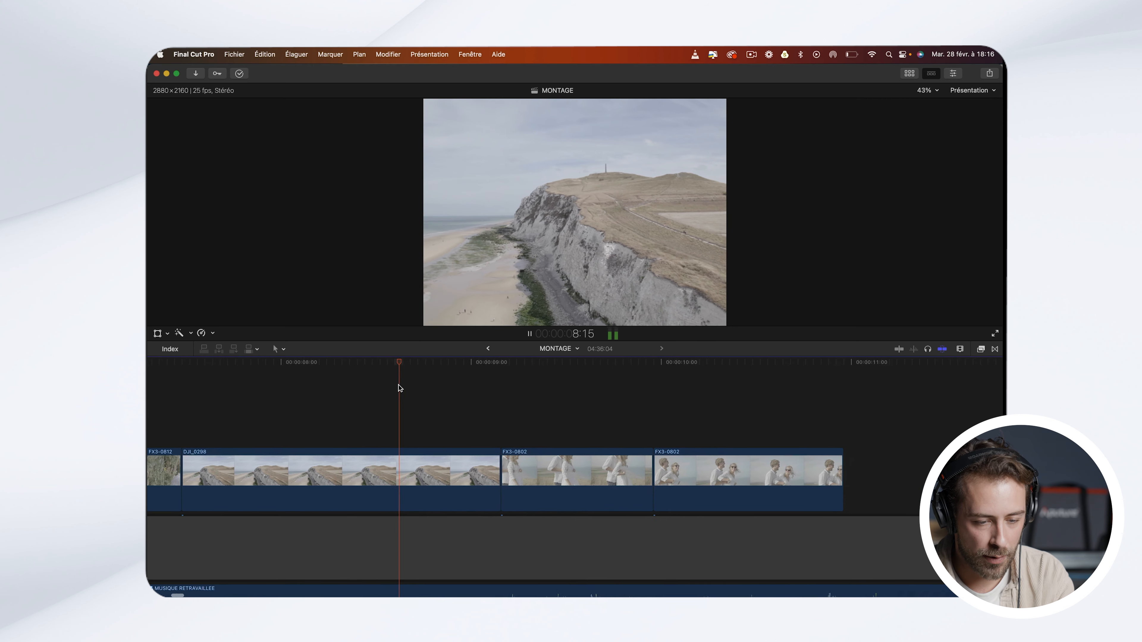
scroll(400, 388, "right", 5)
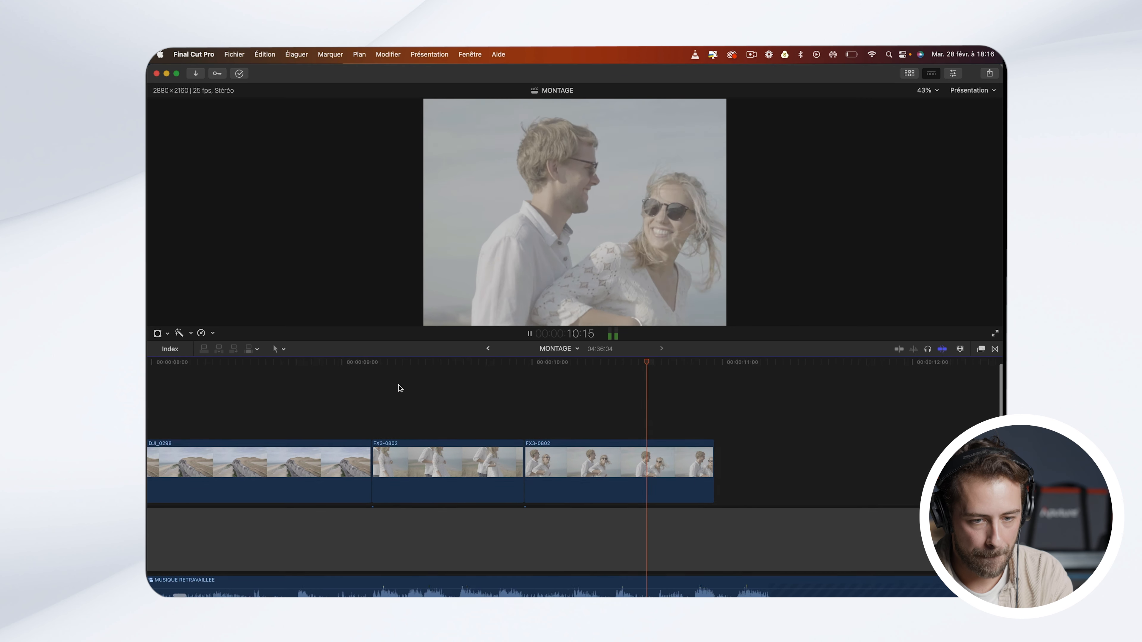
key("space")
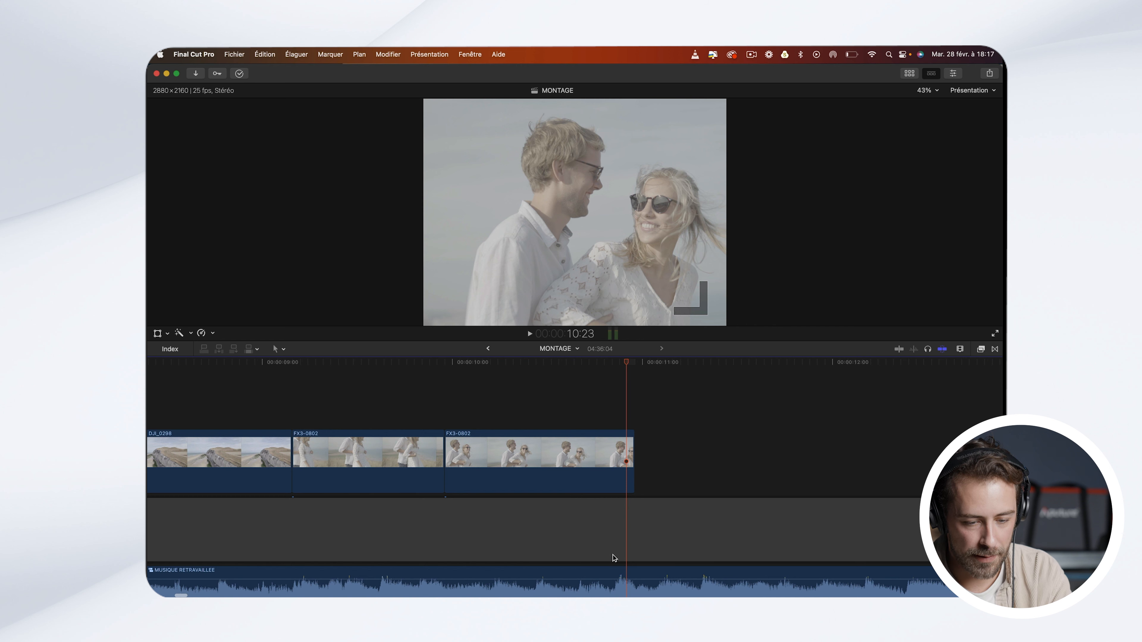
left_click(304, 363)
key("space")
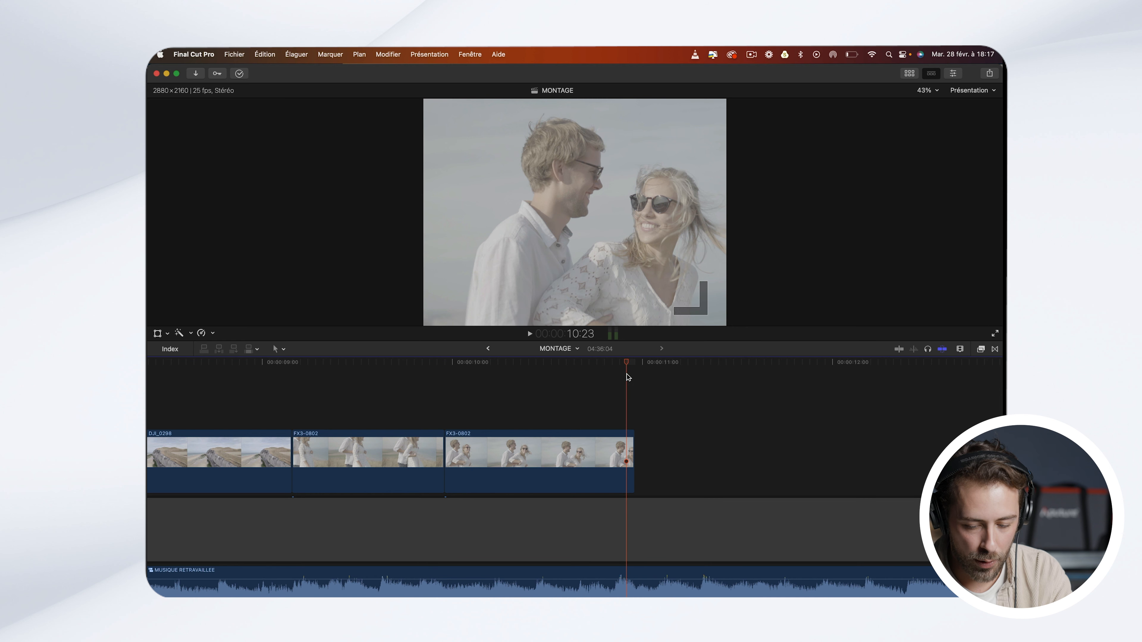
Step: Trim the end of the second FX3-0802 clip to the music beat just before 00:00:10:22
key("super+equal")
scroll(627, 378, "down", 2)
left_click(573, 363)
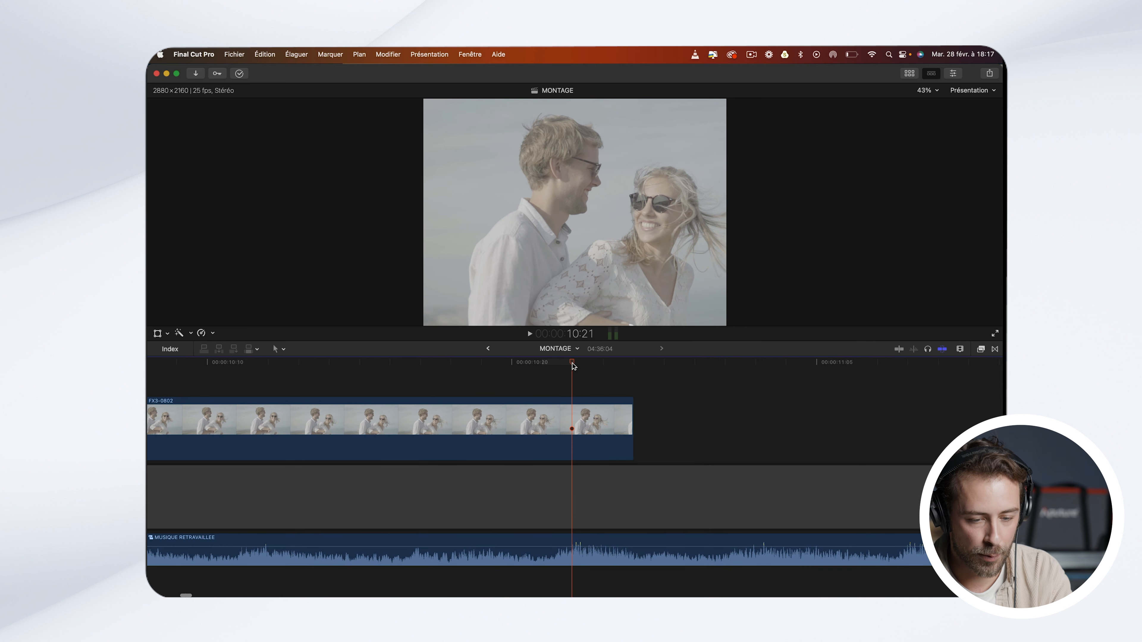
left_click(578, 363)
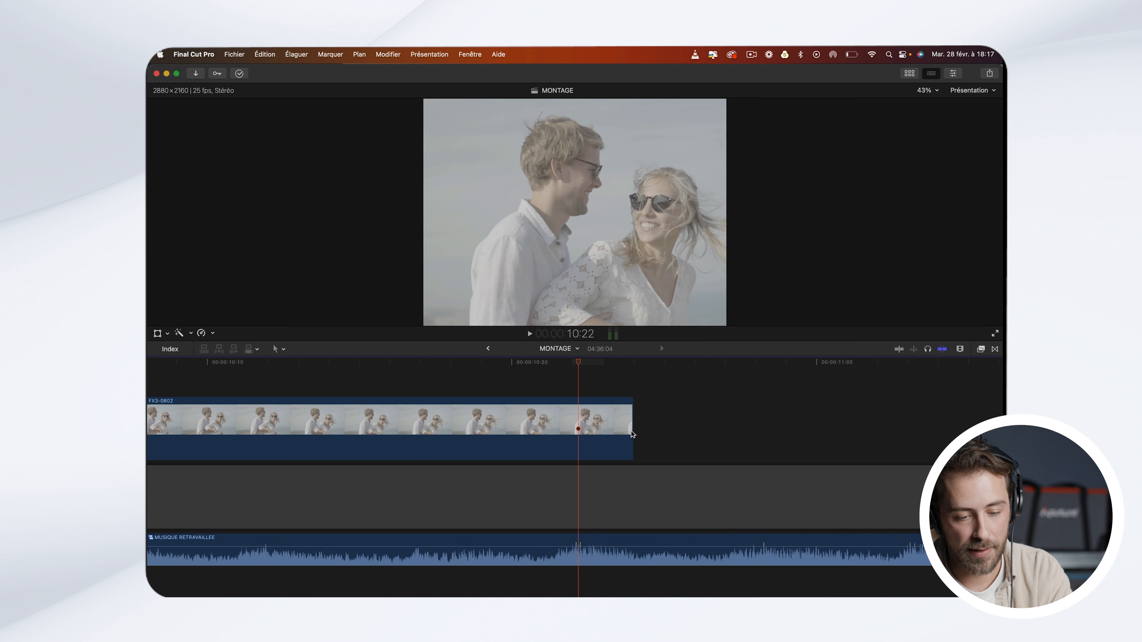
left_click_drag(632, 431, 574, 437)
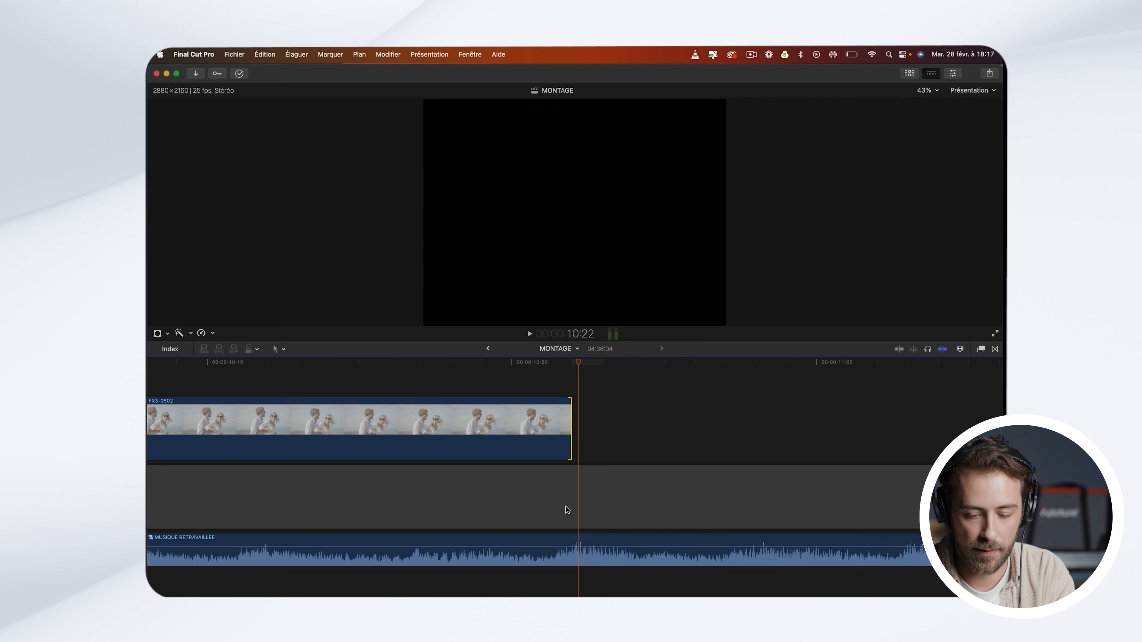
Step: Play the sequence from just before FX3-0811 through the end of the second FX3-0802 clip
key("super+minus")
key("super+minus")
key("super+minus")
key("super+minus")
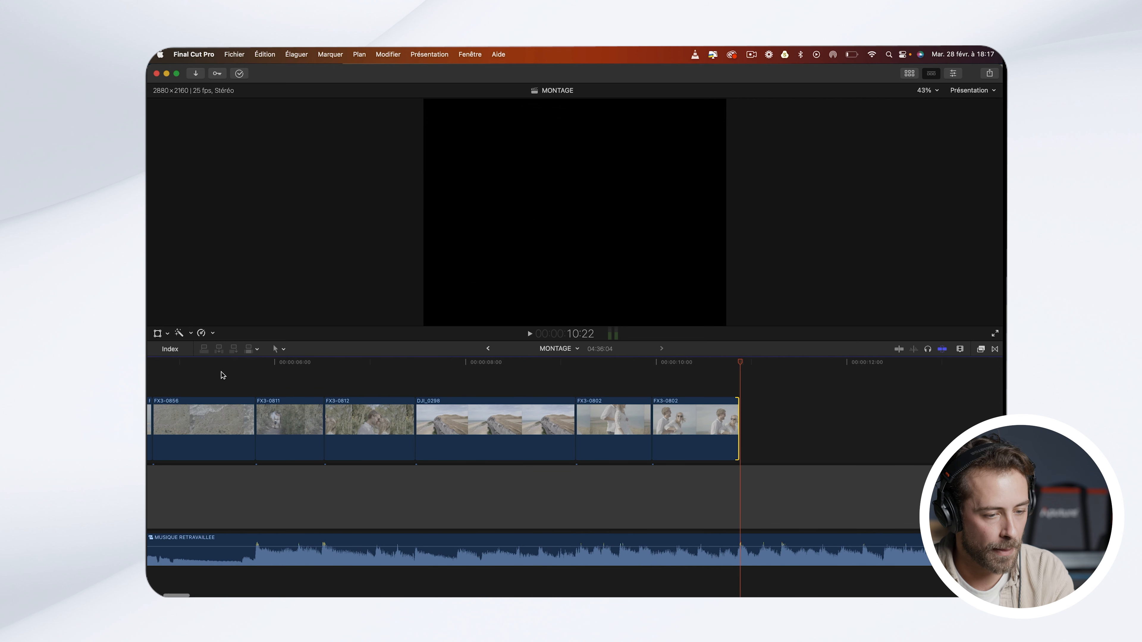
left_click(222, 375)
key("space")
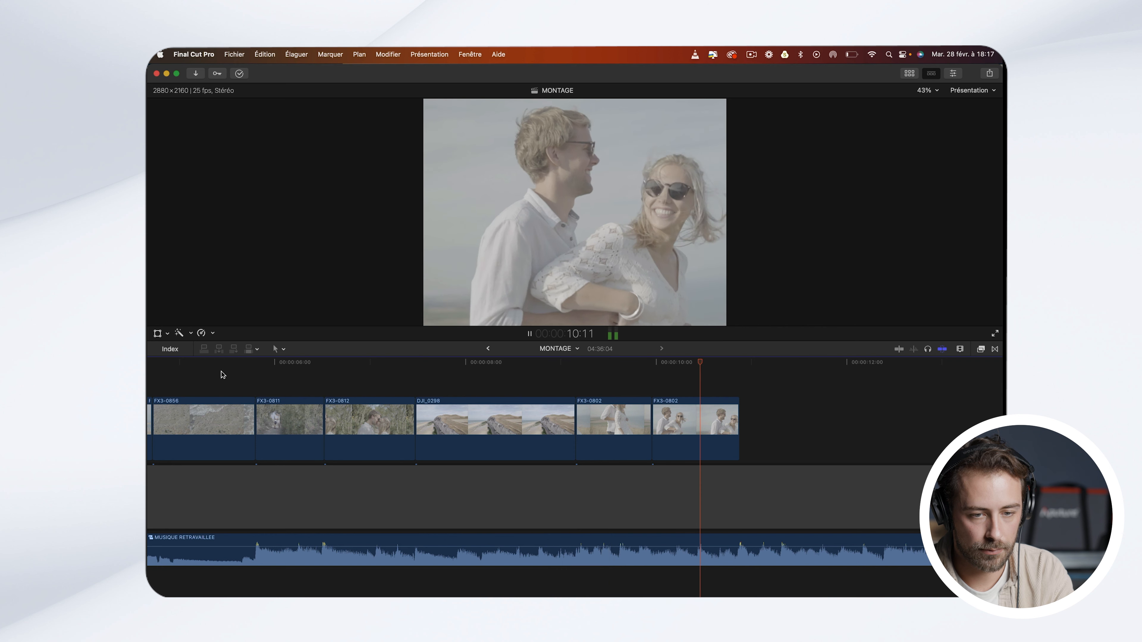
key("space")
key("space")
key("space")
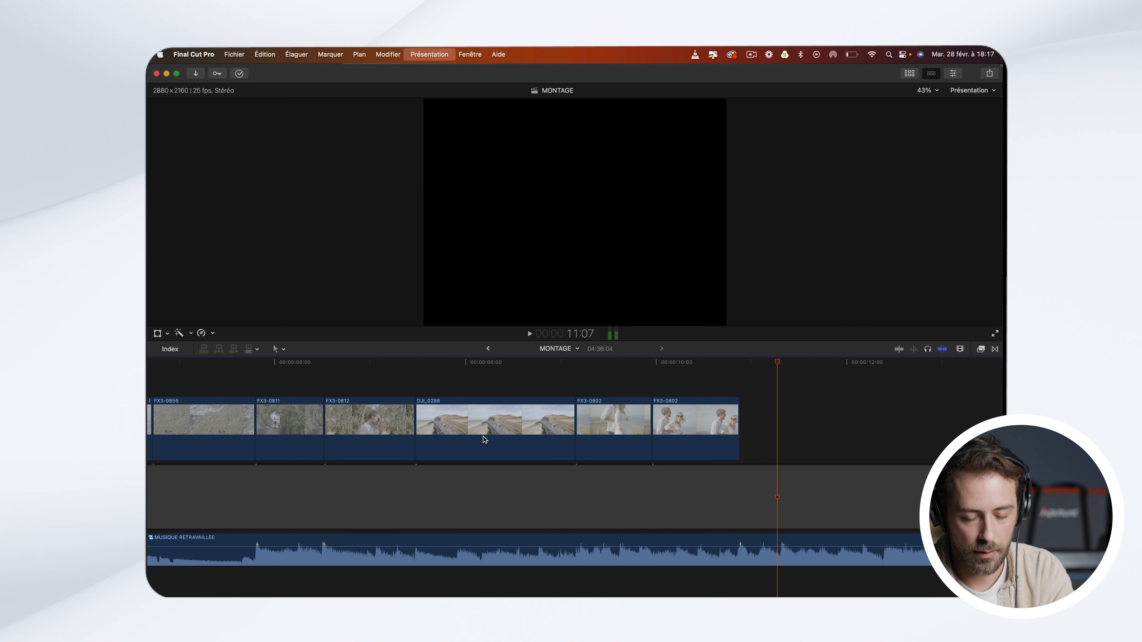
Step: Play the complete montage from its beginning through to the closing title
key("super+minus")
key("super+minus")
key("super+minus")
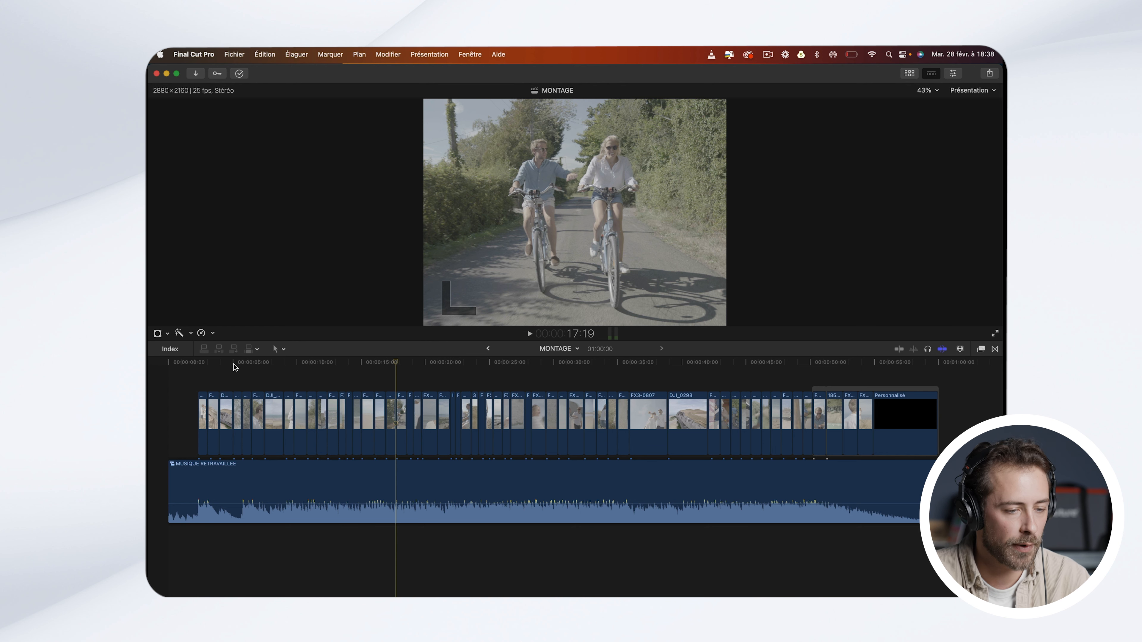
left_click(176, 376)
key("space")
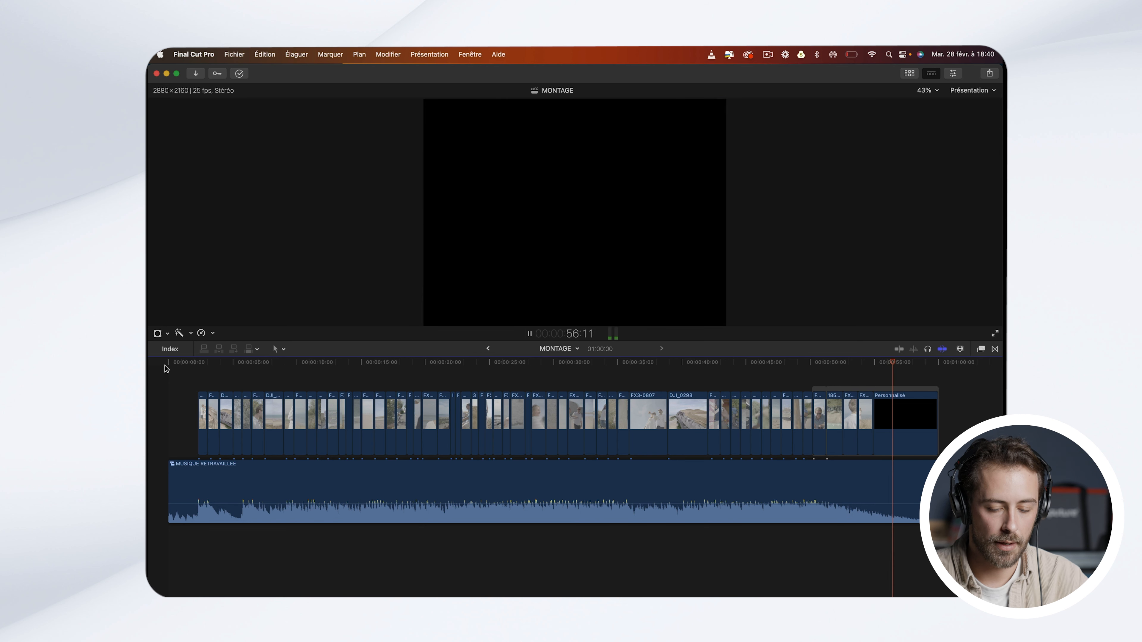
key("space")
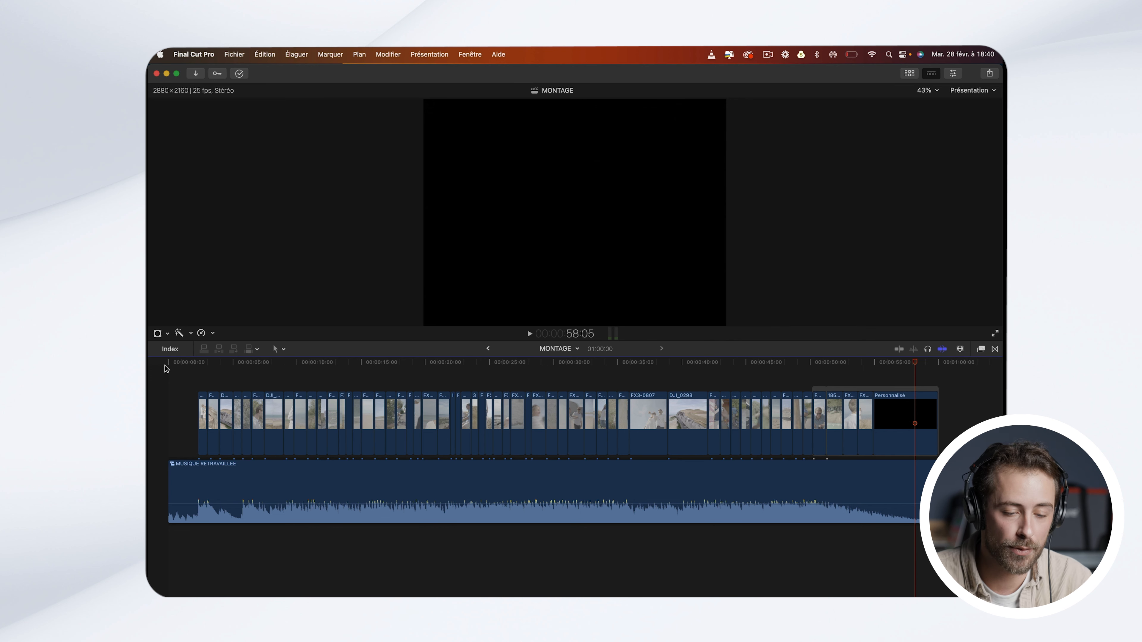
Step: Park the playhead on the rocky seashore shot at 00:00:25:08, switch to Freesound in Safari, and search for waves
left_click(493, 367)
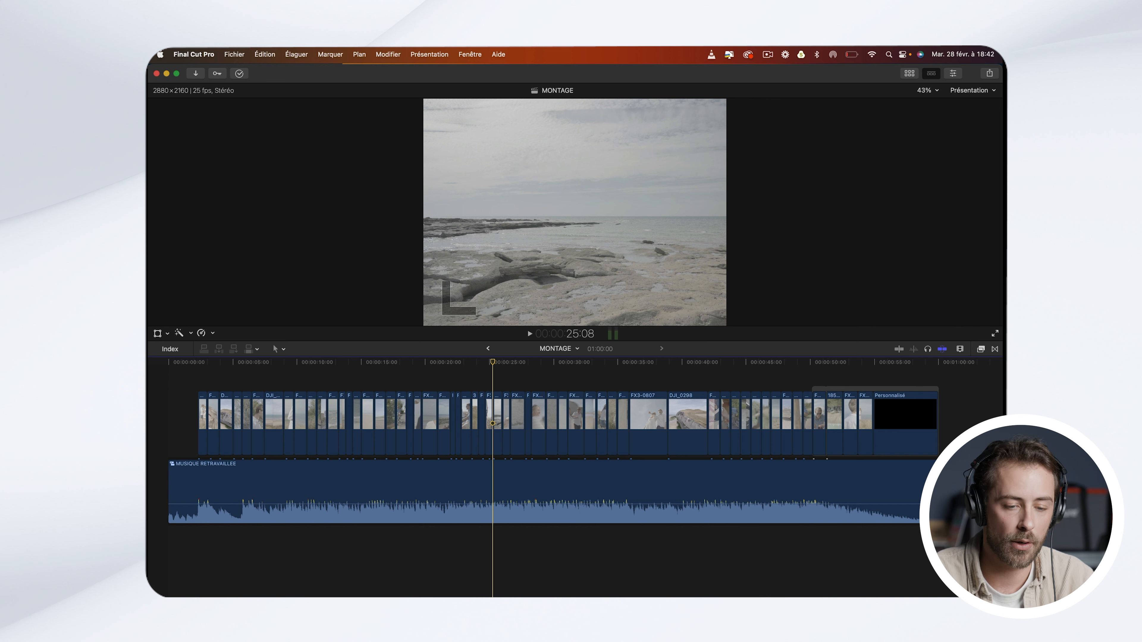
mouse_move(505, 594)
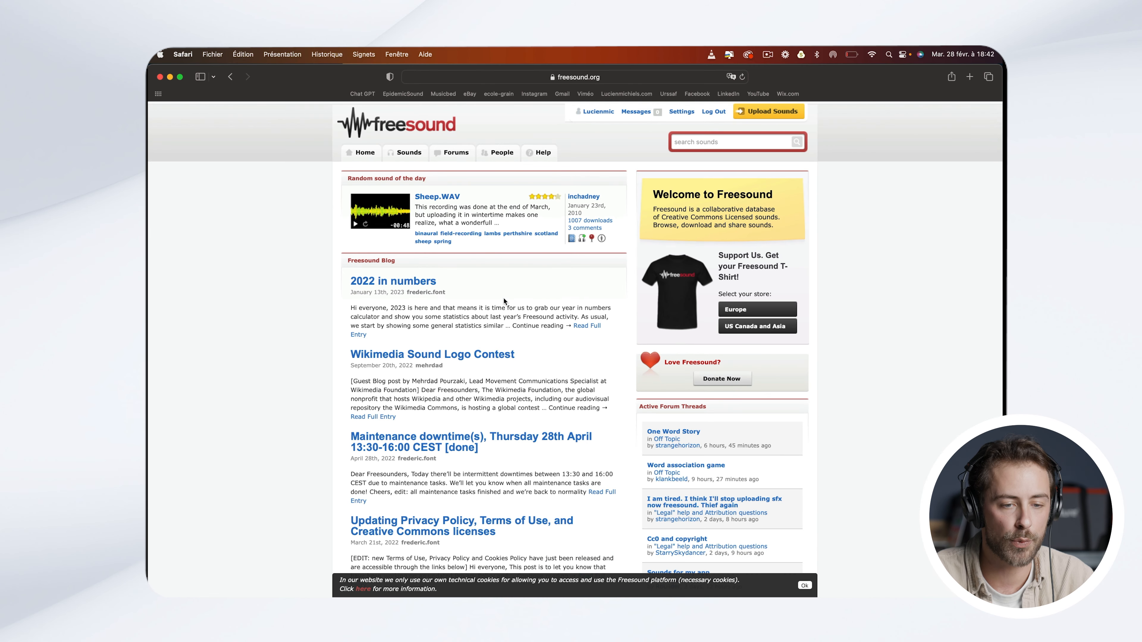
left_click(709, 142)
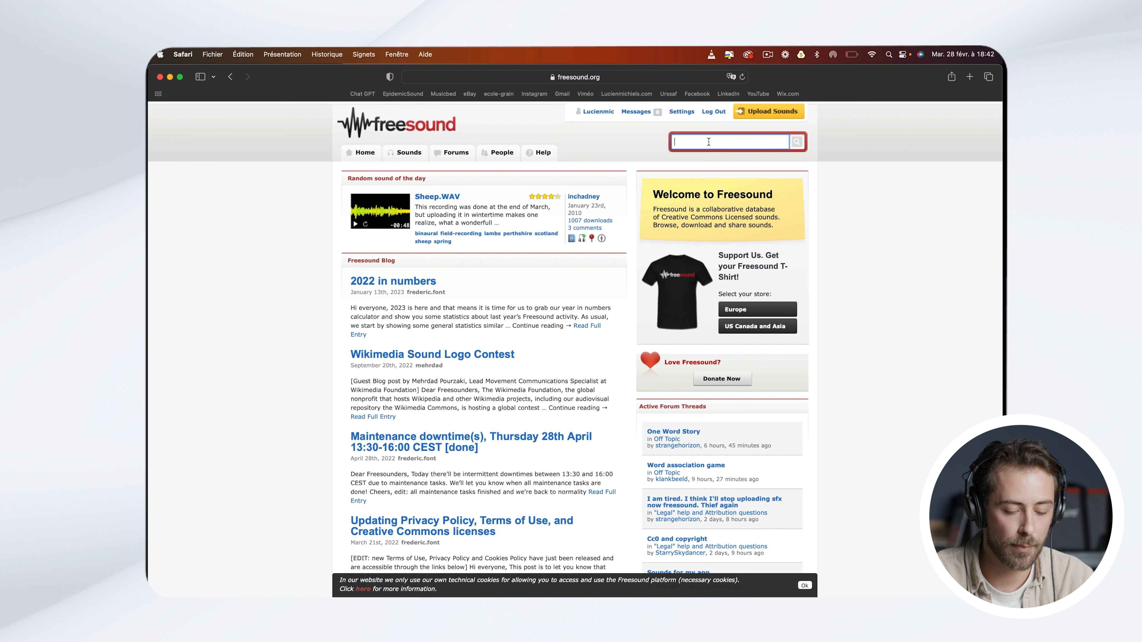
type("waves")
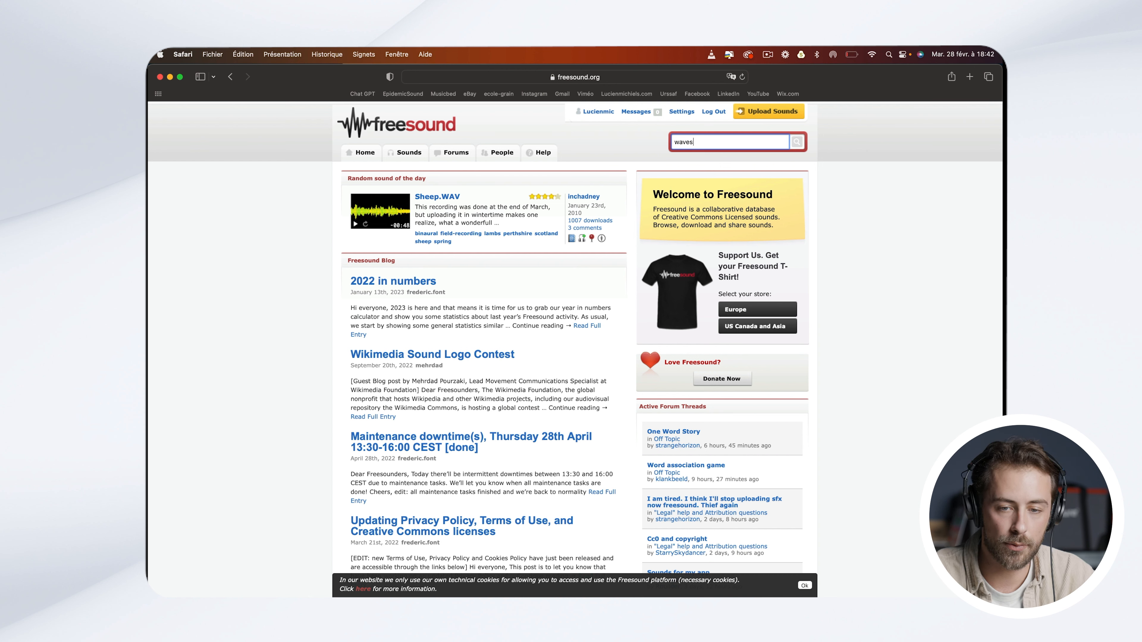
left_click(798, 144)
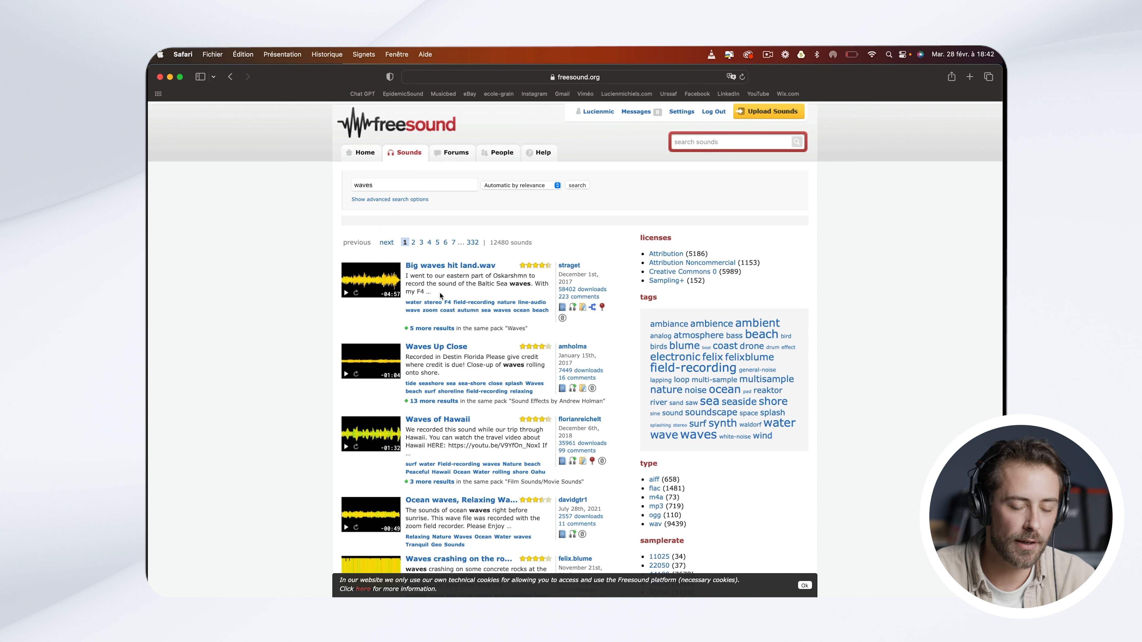
Step: Preview the sound Big waves hit land.wav, browse the other wave sounds, and return to the montage in Final Cut Pro
left_click(346, 294)
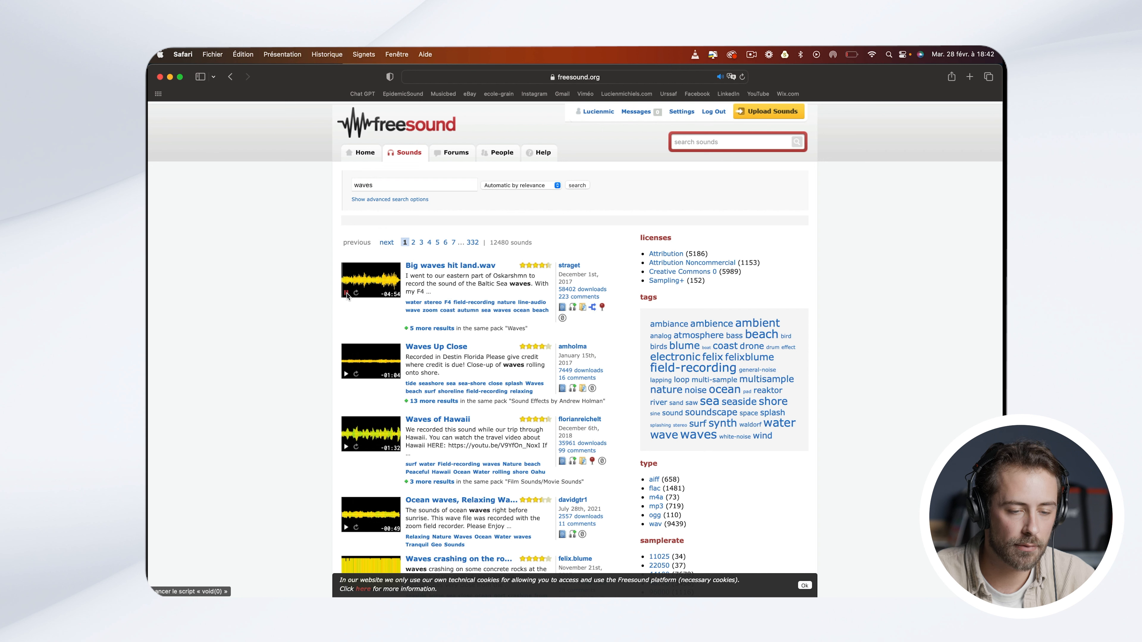
left_click(347, 294)
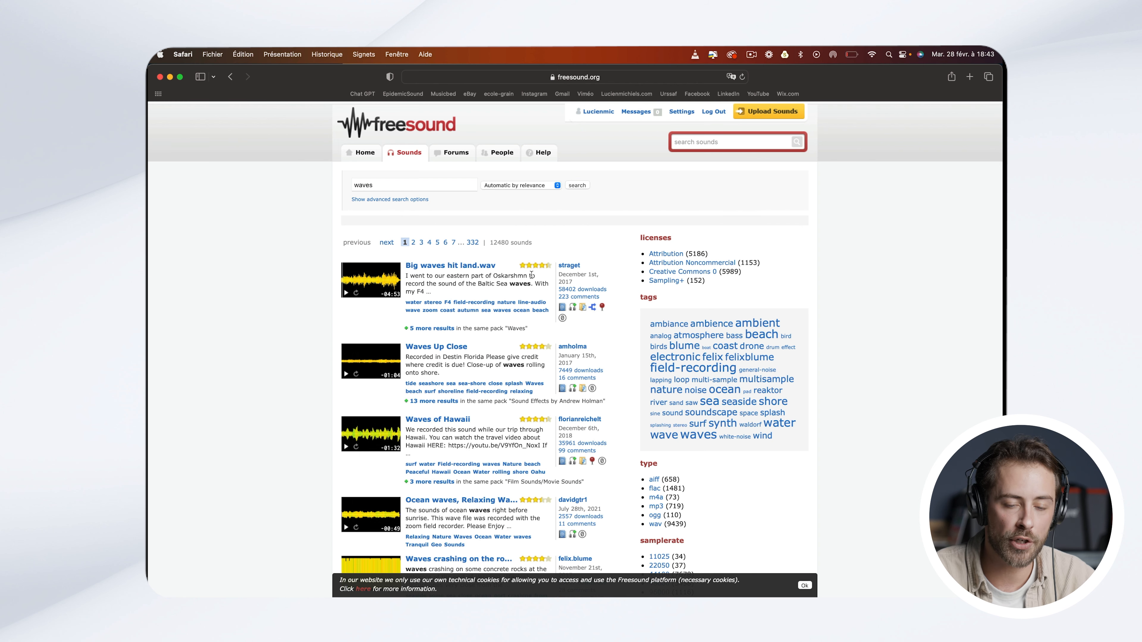
scroll(427, 450, "down", 5)
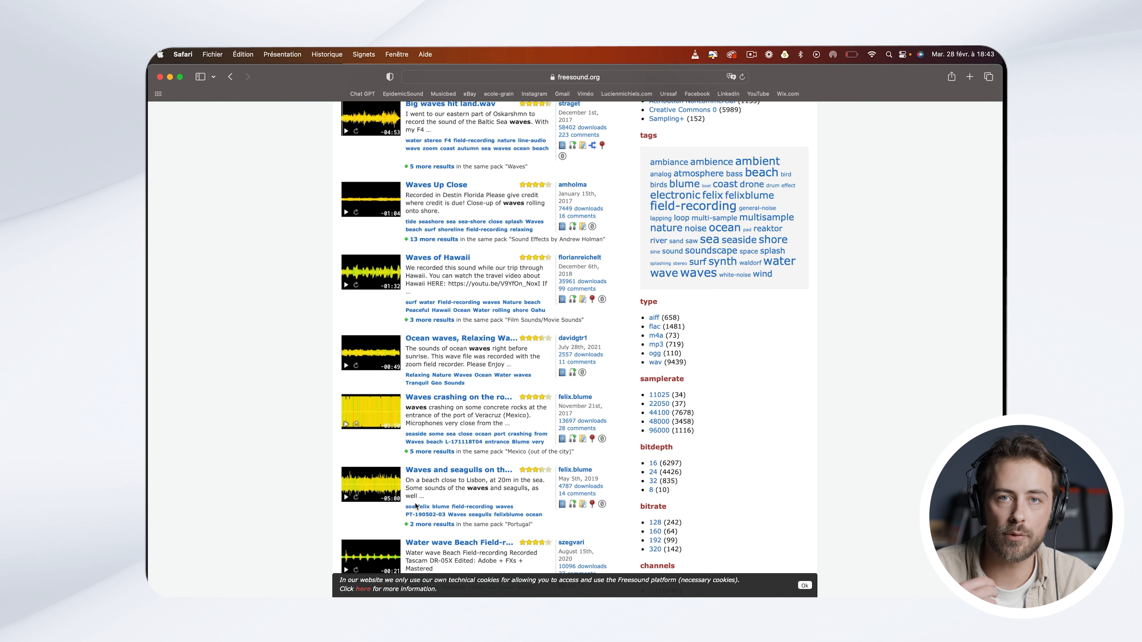
left_click(170, 78)
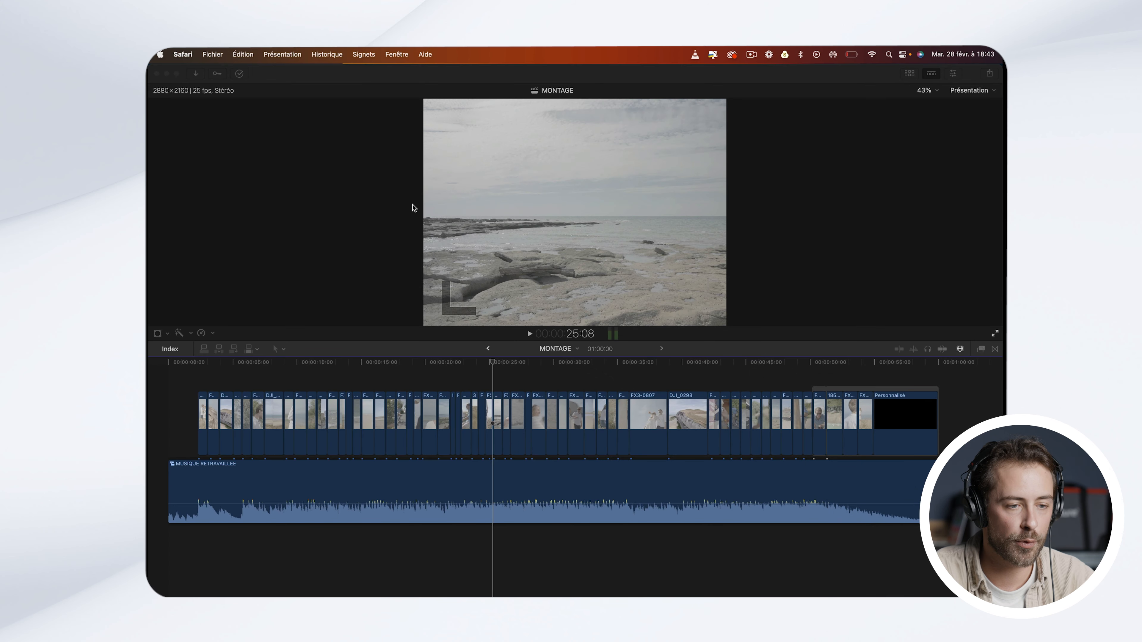
Step: Show the browser, collapse the Projets group, and open the media import window
left_click(904, 74)
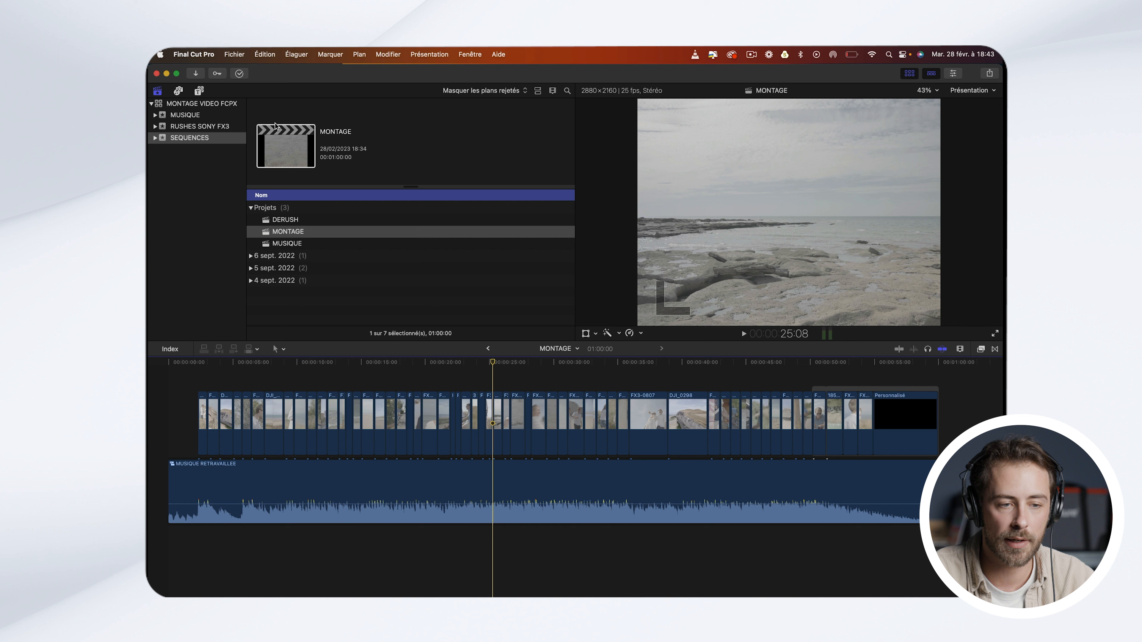
left_click(250, 207)
left_click(180, 168)
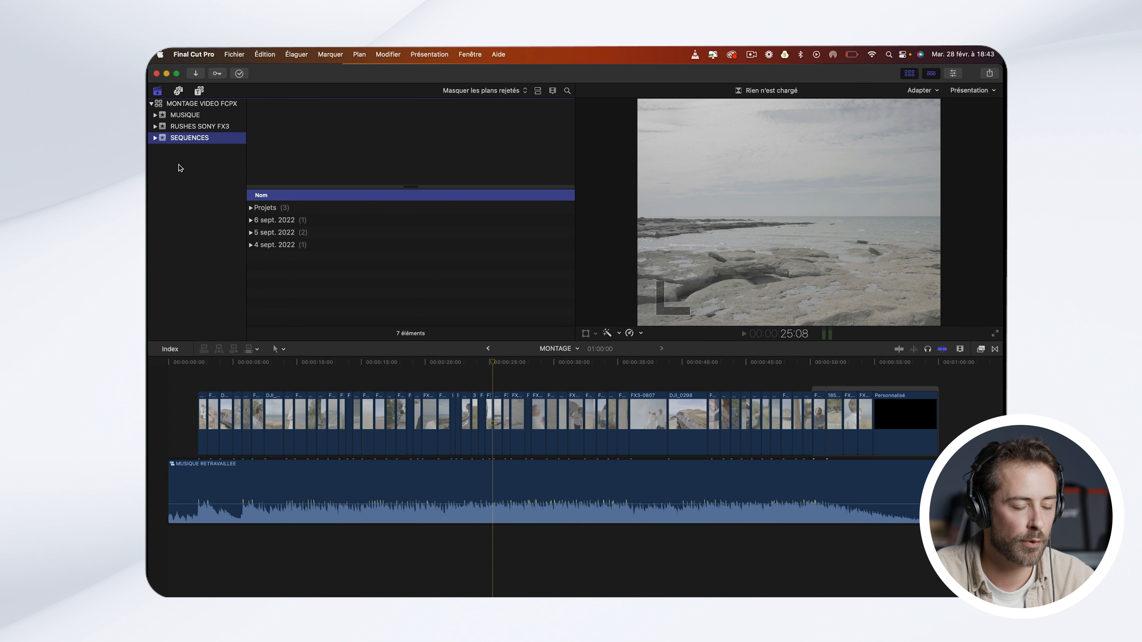
right_click(180, 168)
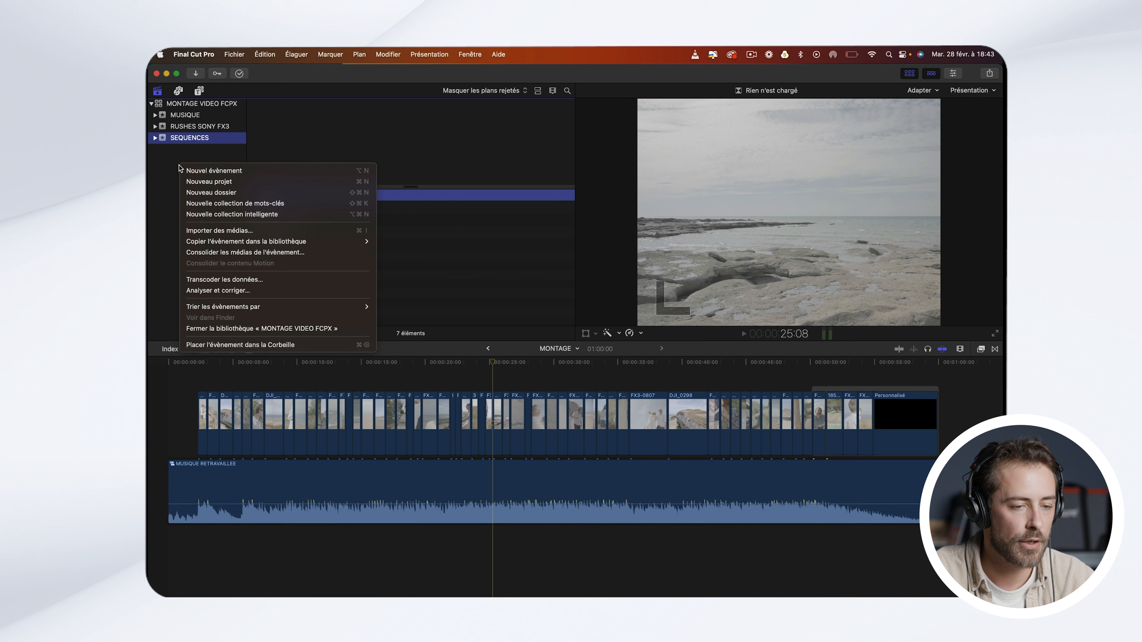
left_click(211, 232)
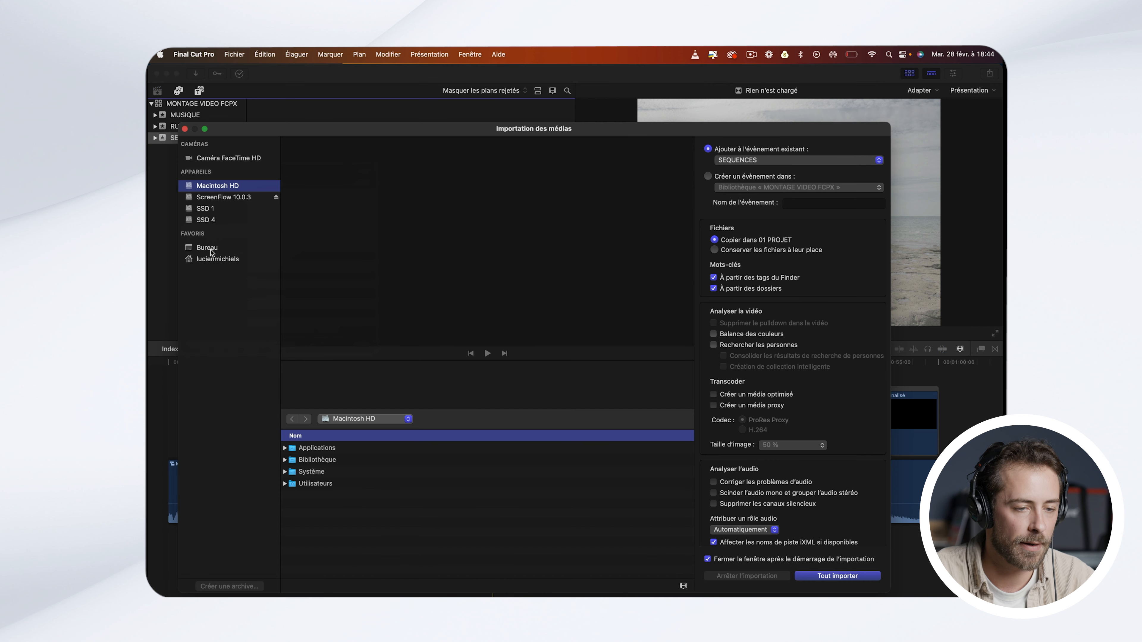
Step: Select the 04 EFFETS SONORES folder inside 2023-02-28 - MONTAGE VIDEO FCPX on SSD 4 and check its sound files
left_click(213, 222)
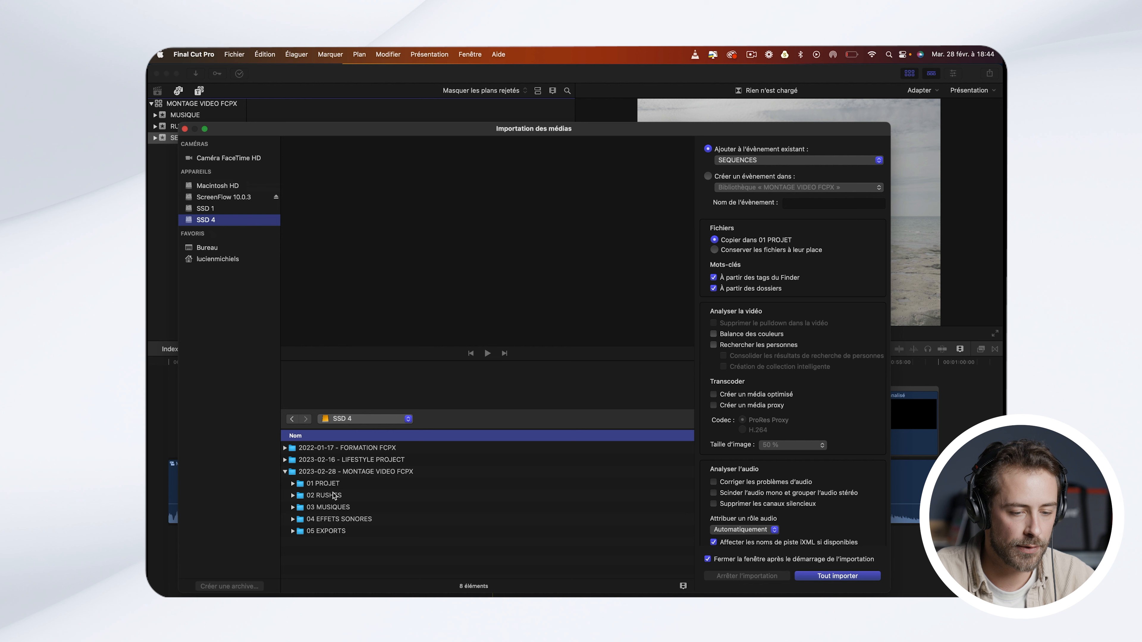
left_click(332, 520)
left_click(292, 520)
scroll(319, 499, "down", 5)
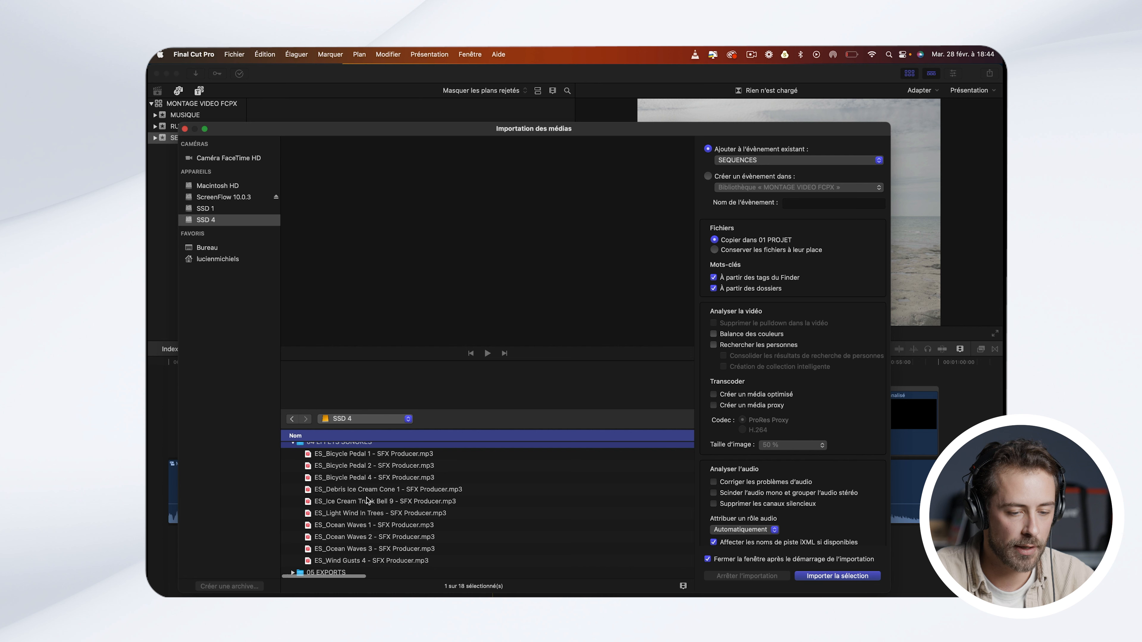
scroll(307, 457, "up", 3)
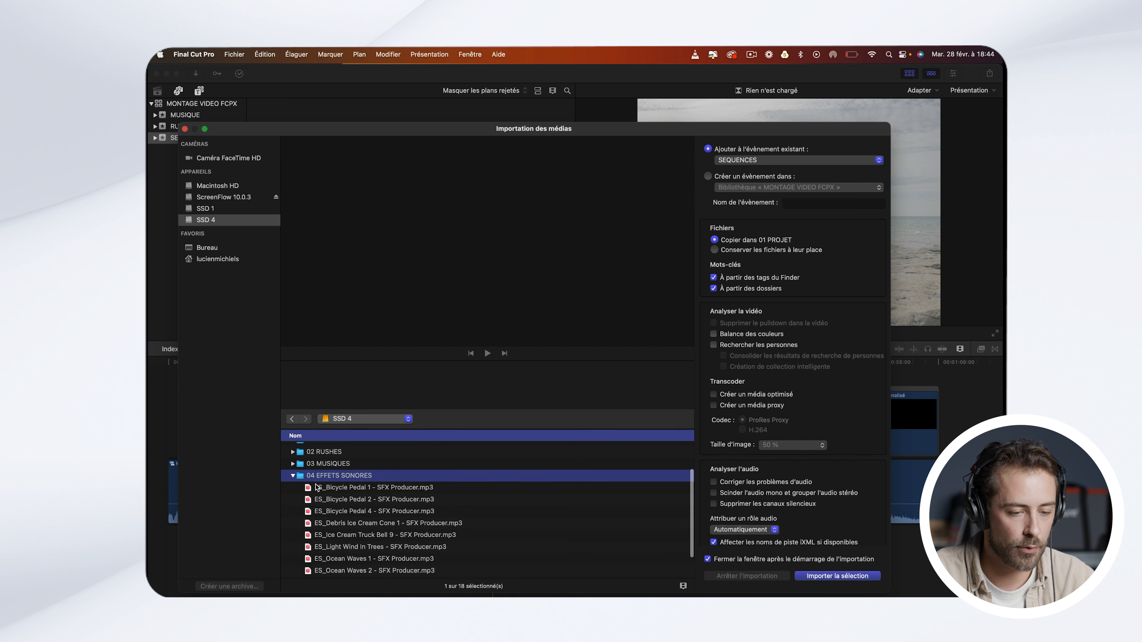
left_click(293, 476)
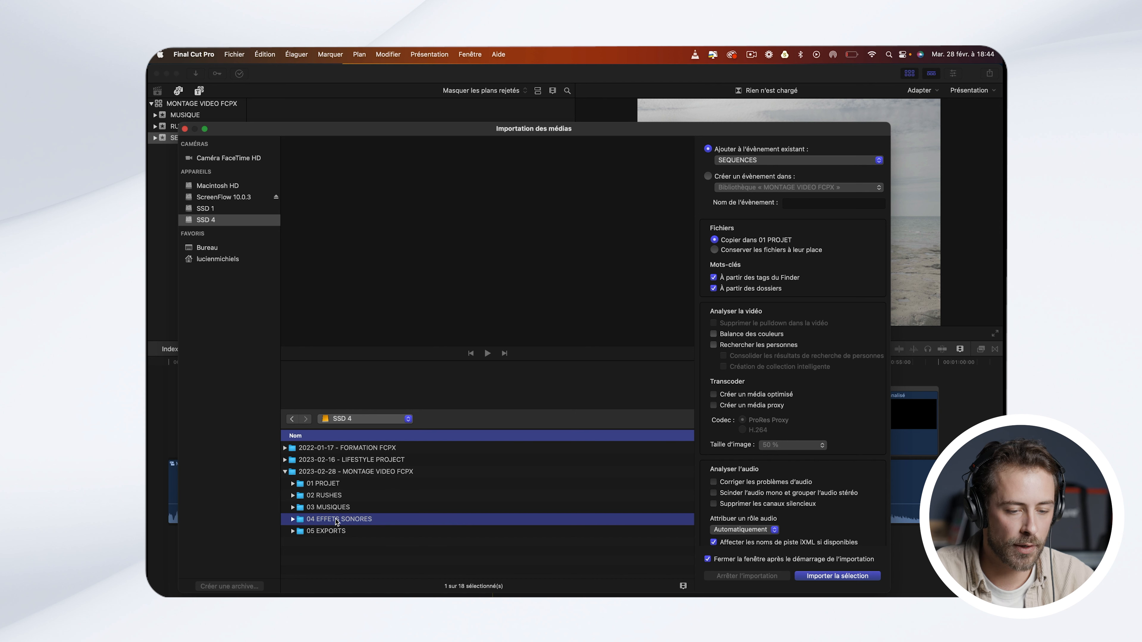
Step: Import the selected folder into a new event named EFFET SONORES in the MONTAGE VIDEO FCPX library
left_click(708, 176)
type("EFFET")
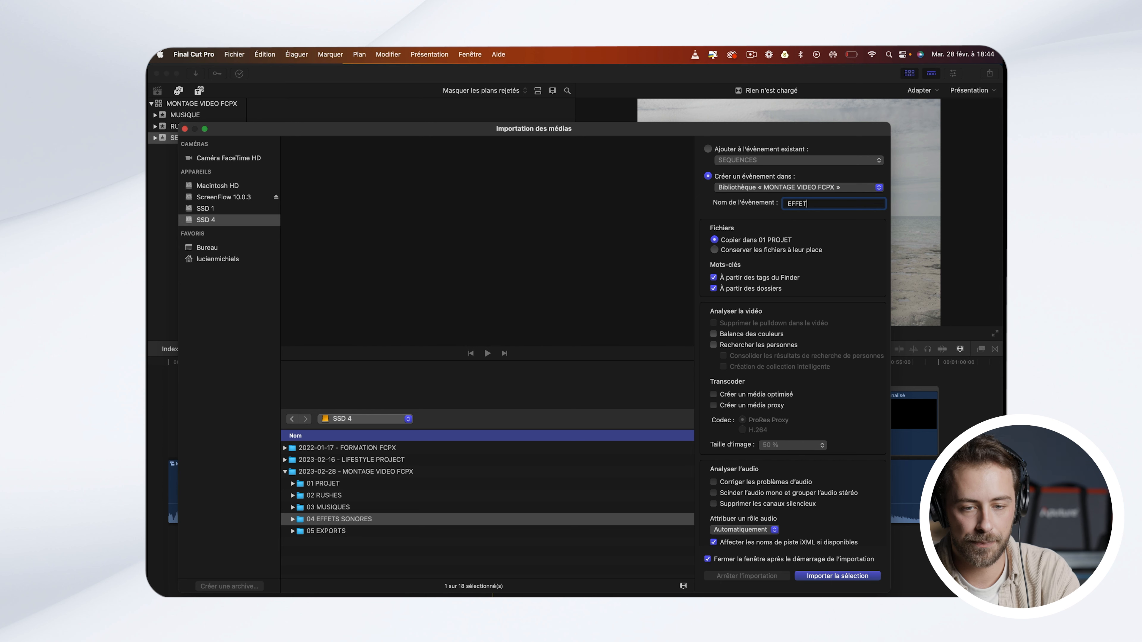
type(" SONORES")
left_click(819, 578)
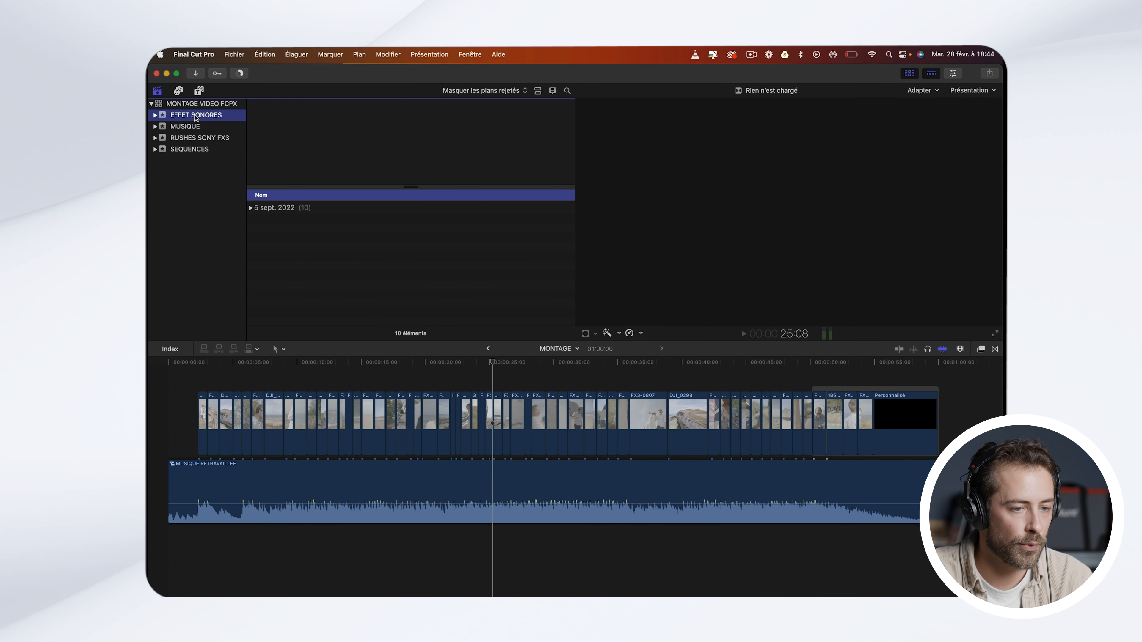
Step: Expand the imported sound list and preview ES_Bicycle Pedal 1 and ES_Bicycle Pedal 4
left_click(250, 208)
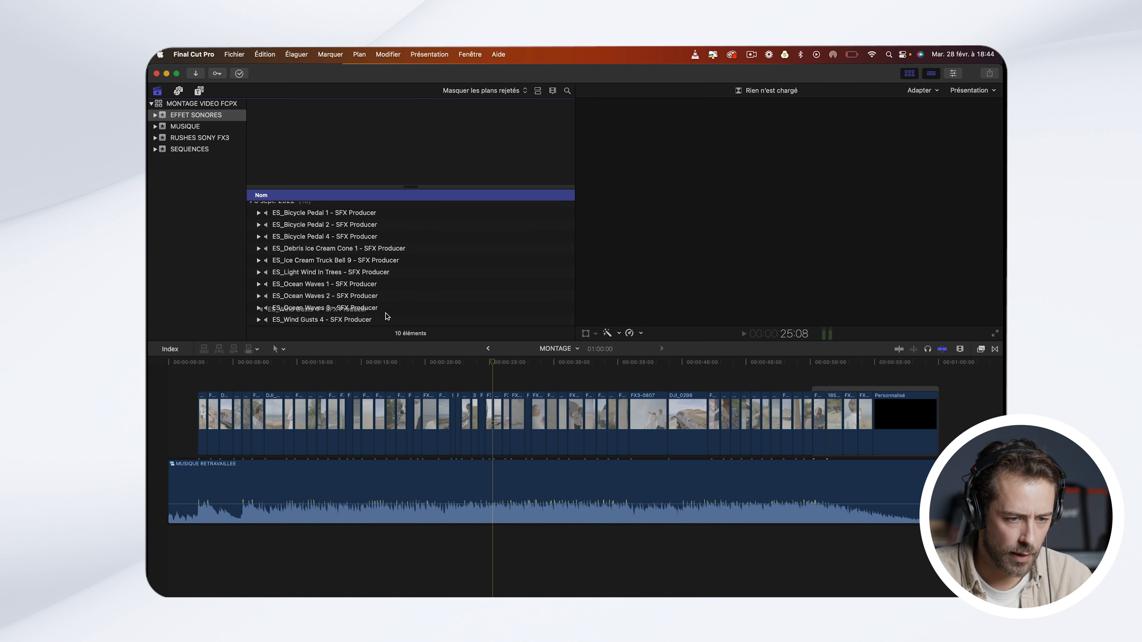
scroll(371, 284, "up", 1)
left_click(290, 221)
key("space")
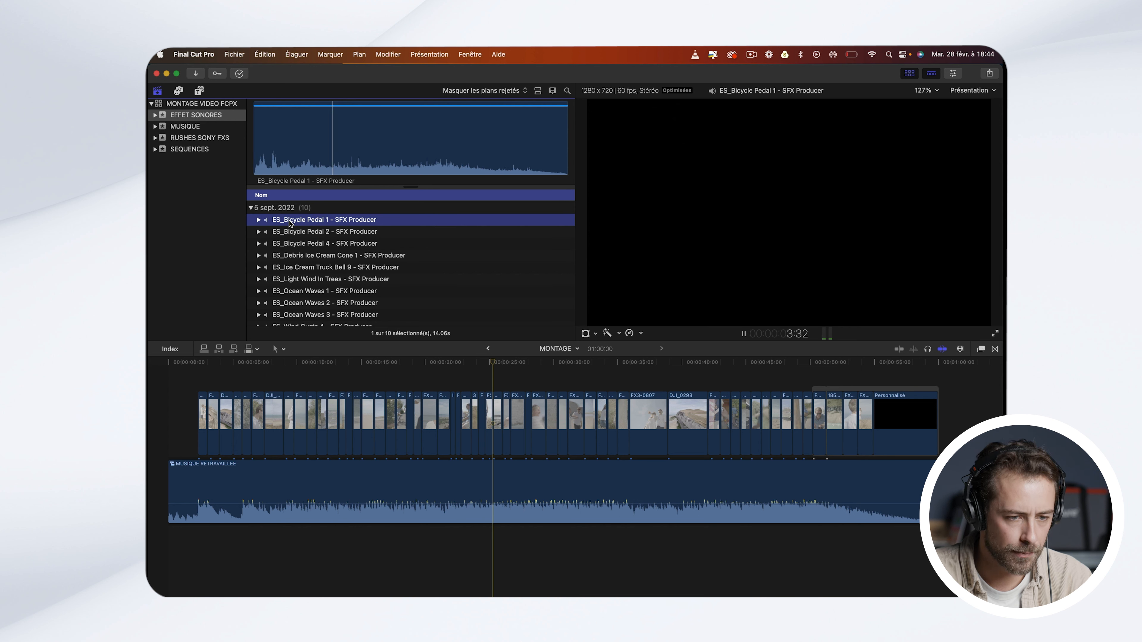
key("space")
left_click(290, 244)
key("space")
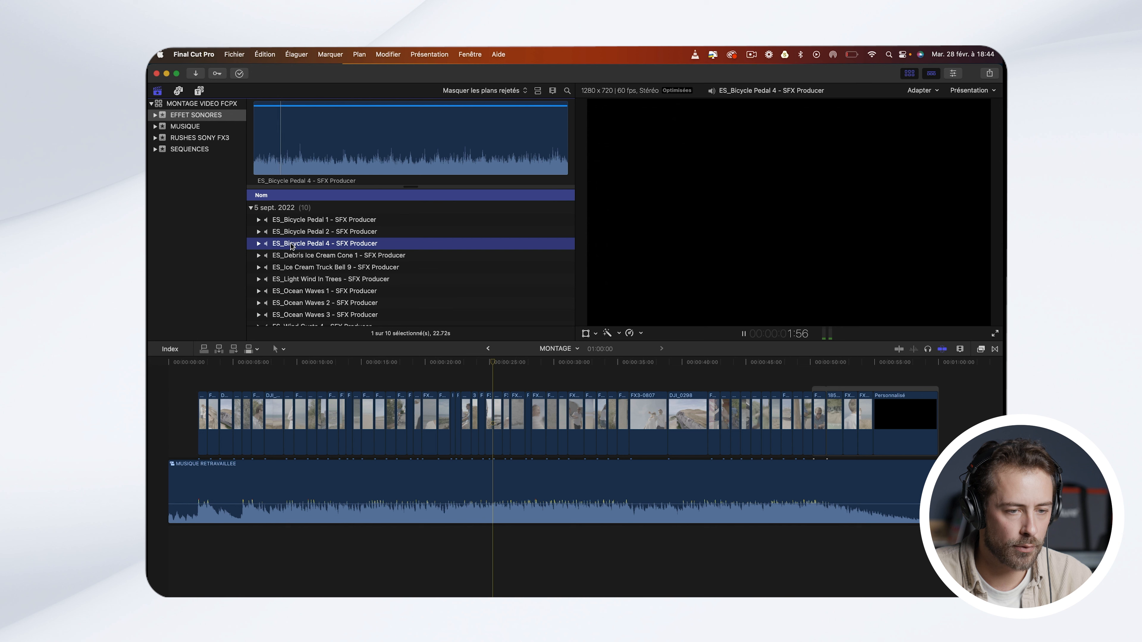
key("space")
Step: Preview the wave sounds ES_Ocean Waves 1 and ES_Ocean Waves 3
left_click(290, 292)
key("space")
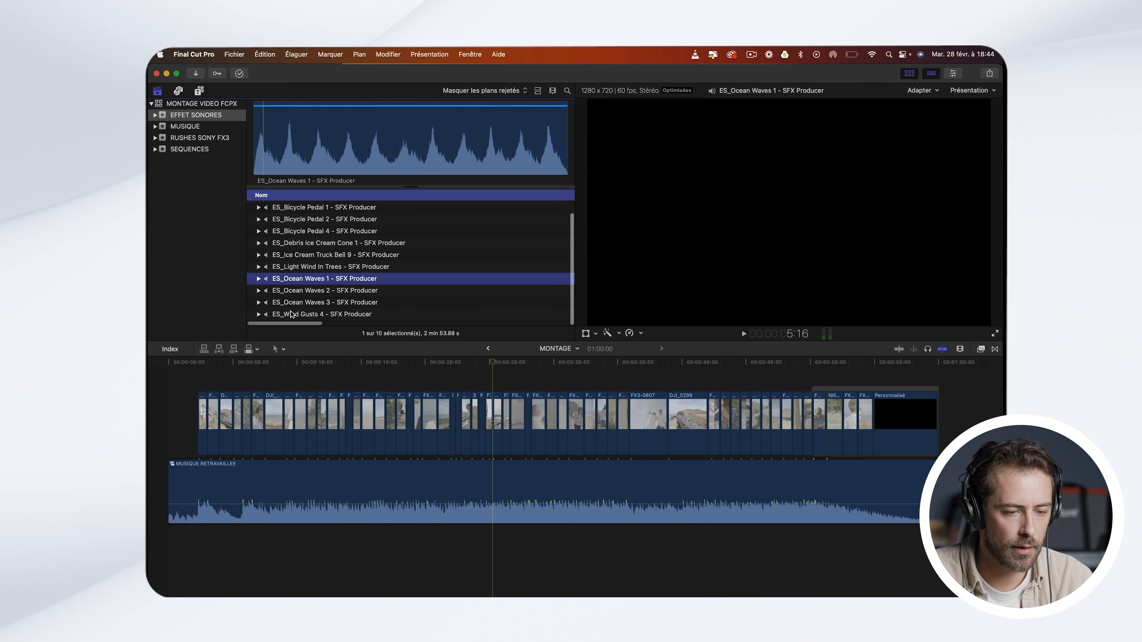
scroll(299, 309, "down", 1)
left_click(258, 308)
left_click(258, 308)
left_click(286, 311)
key("space")
left_click(339, 166)
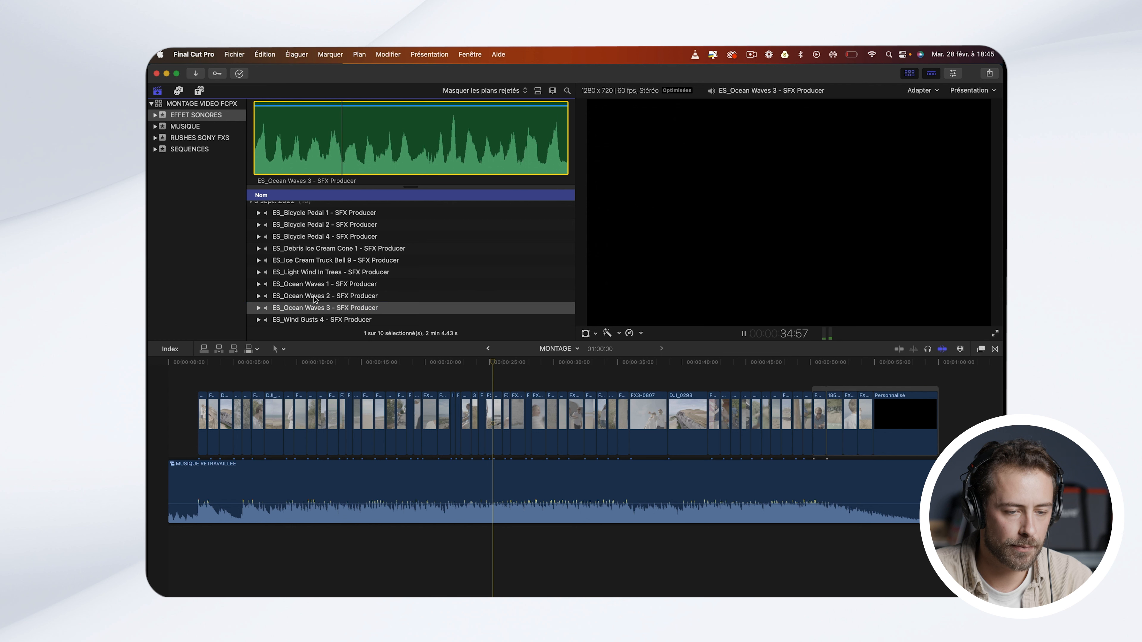
key("space")
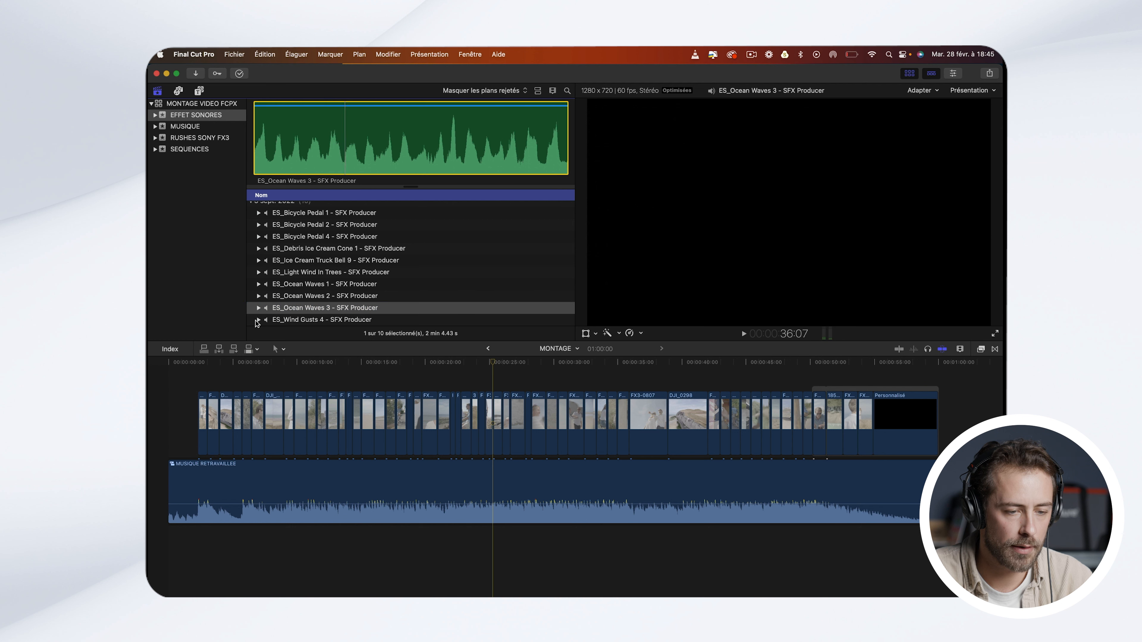
Step: Preview the ES_Wind Gusts 4 sound from around its 32-second mark
left_click(262, 322)
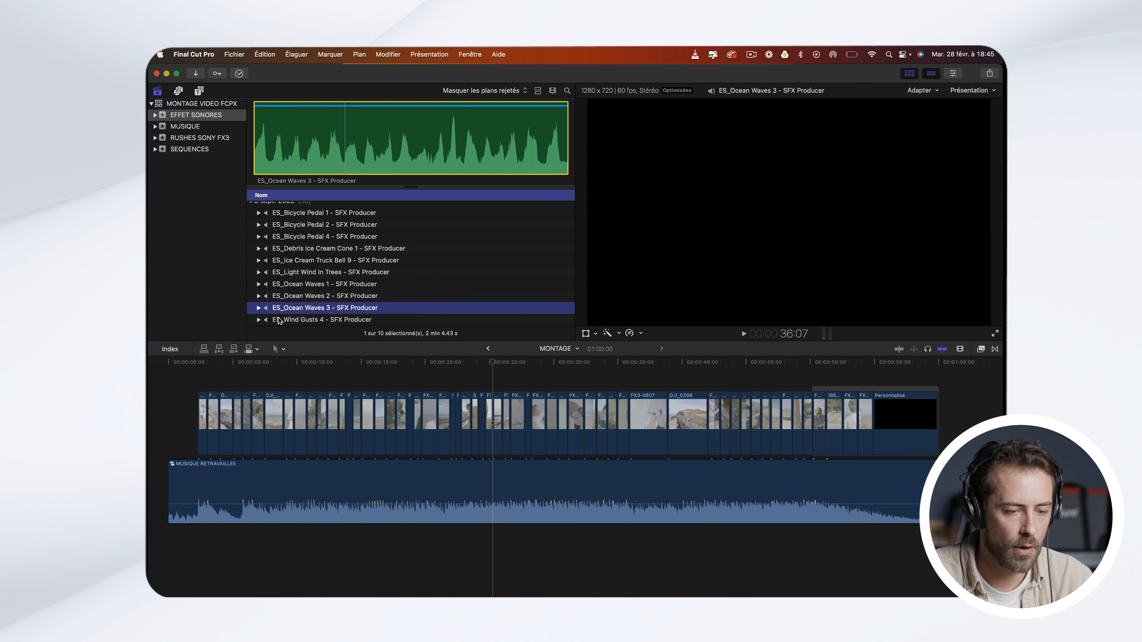
key("space")
left_click(328, 160)
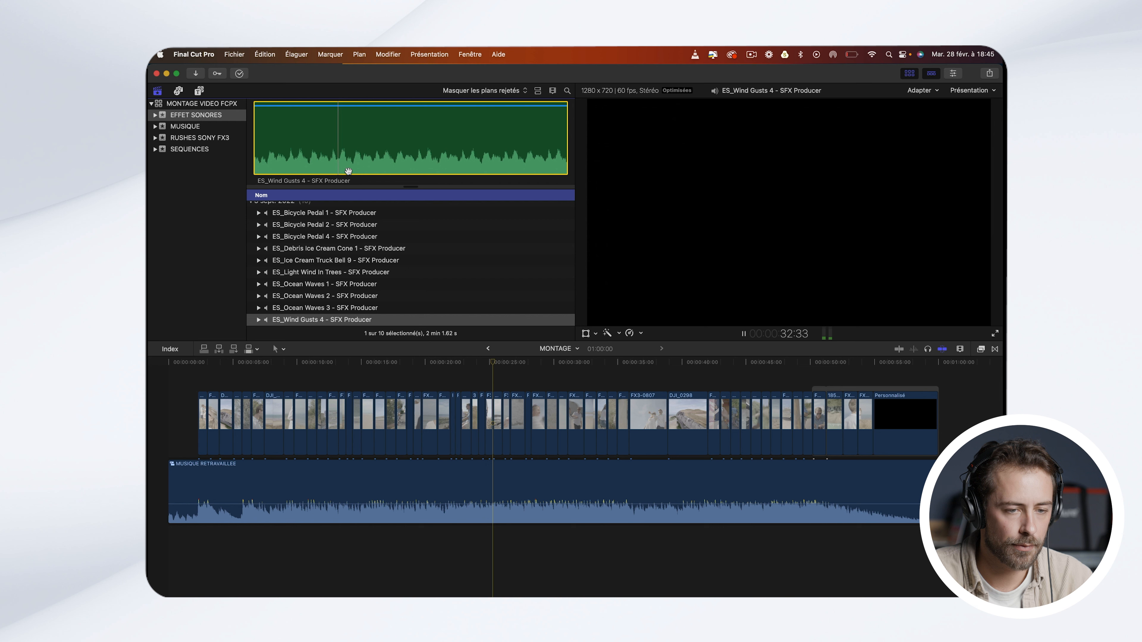
key("space")
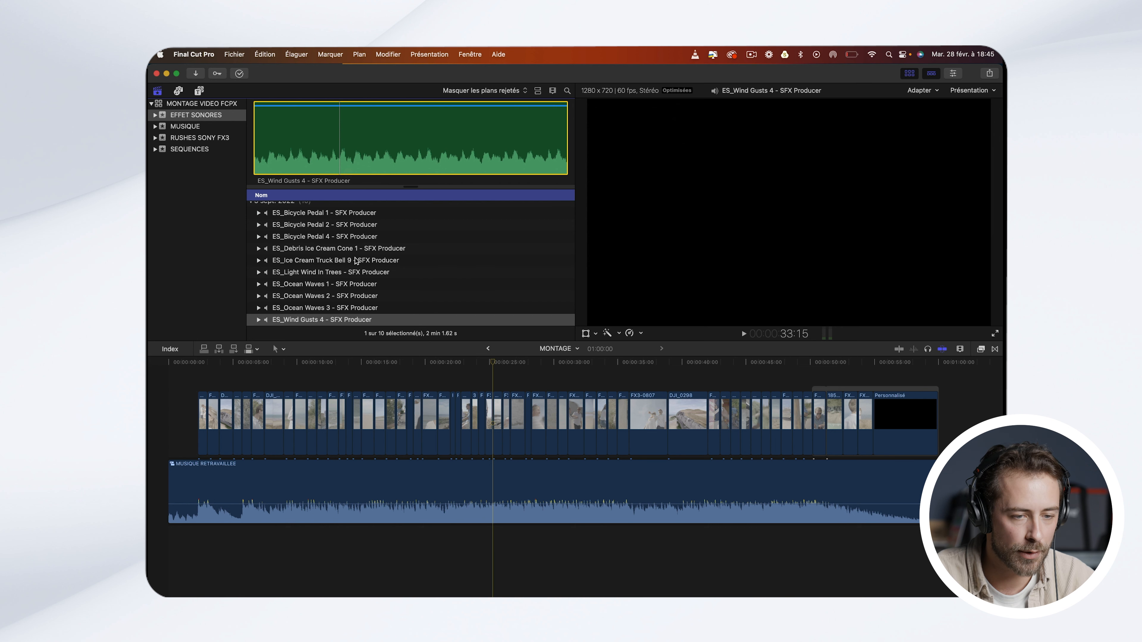
Step: Place ES_Bicycle Pedal 1 in the timeline beneath the music track, at about 00:00:44
scroll(324, 243, "up", 1)
left_click(312, 221)
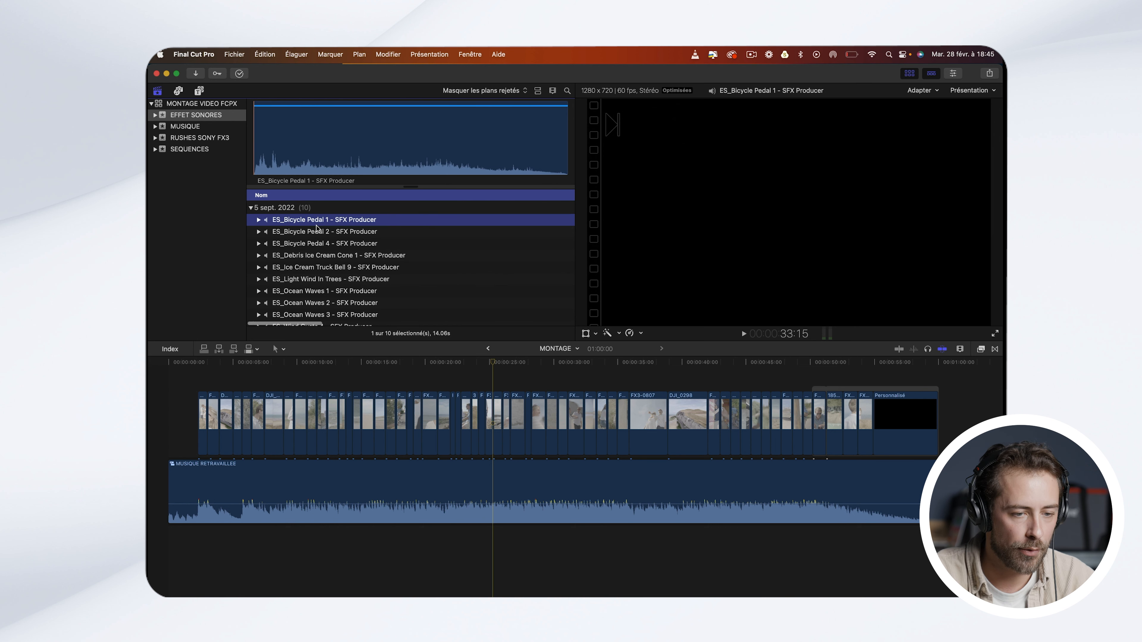
left_click(320, 234)
left_click(321, 245)
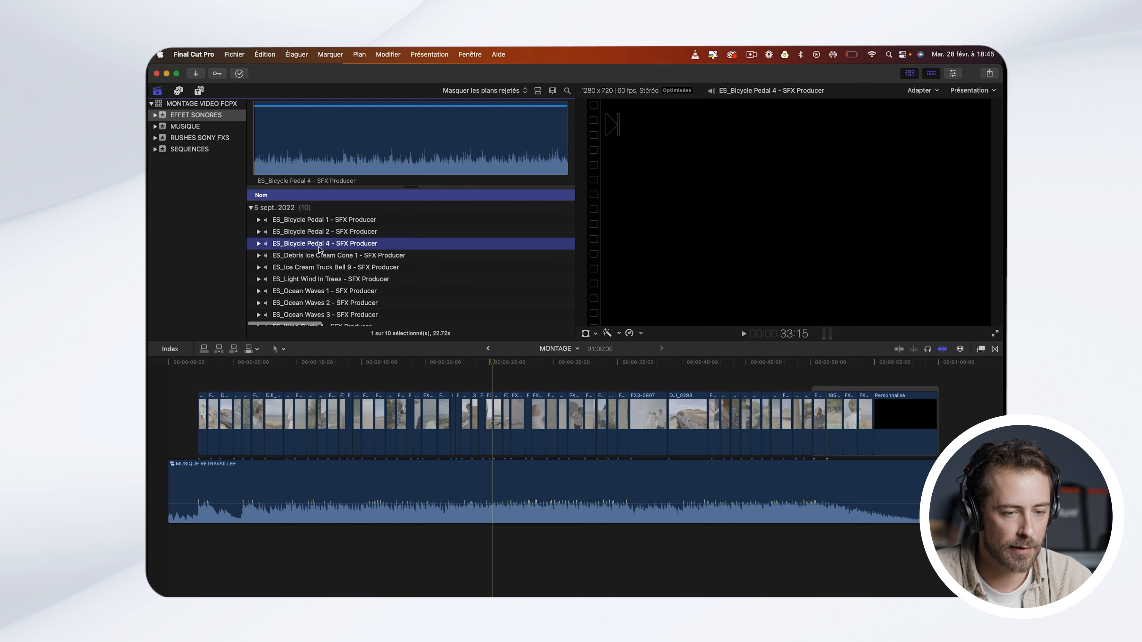
left_click(316, 221)
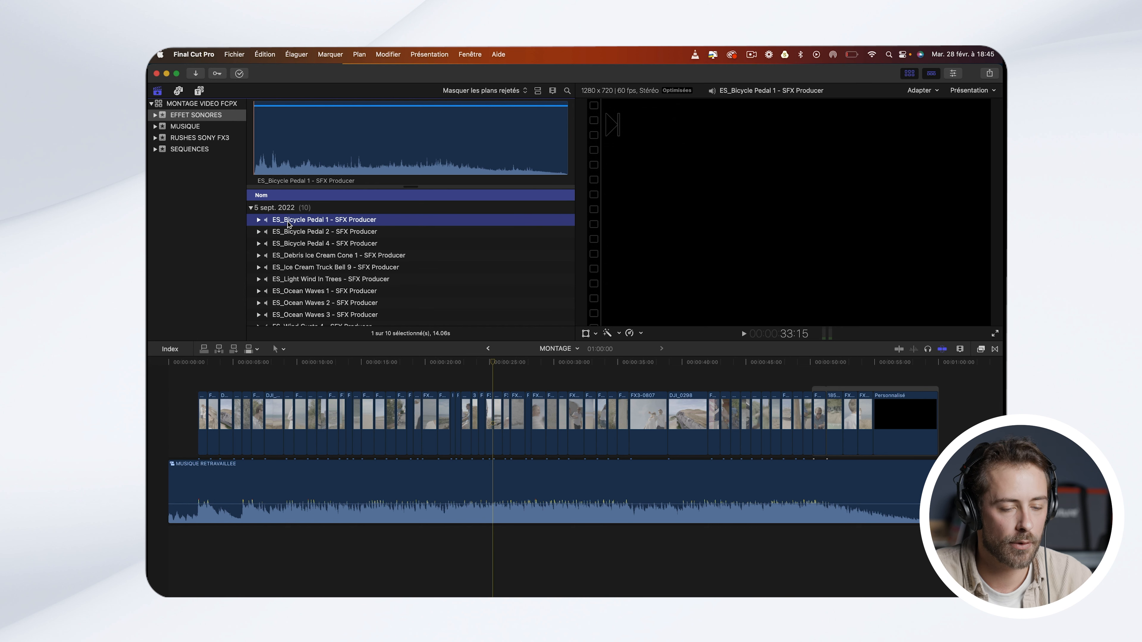
left_click_drag(287, 224, 733, 547)
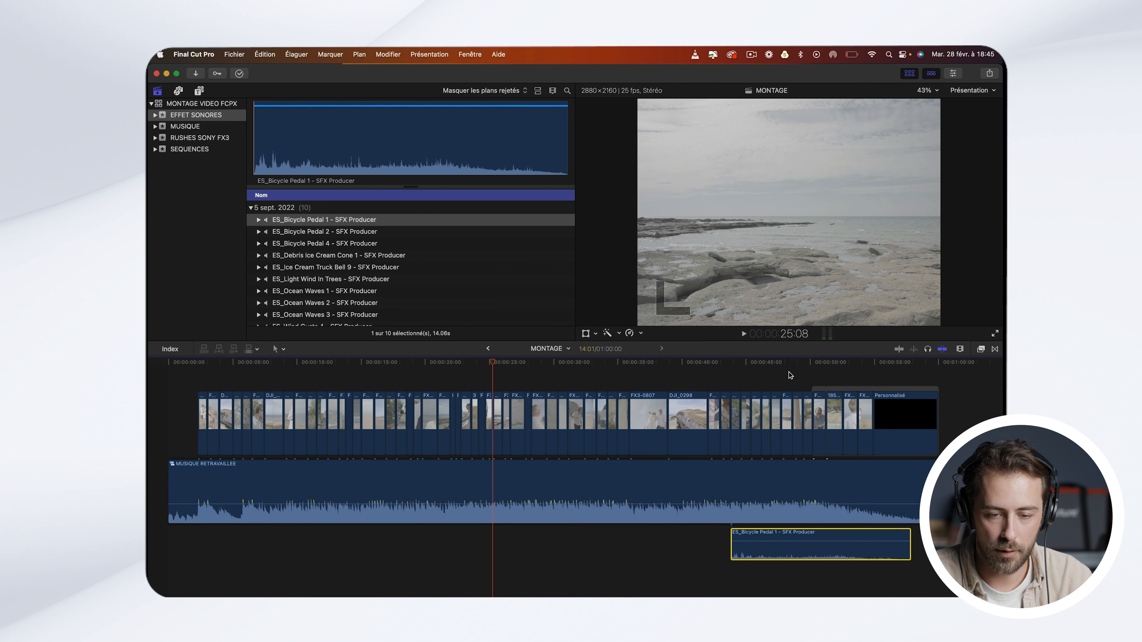
Step: Locate the cycling shot at 00:00:33:09 and move the ES_Bicycle Pedal 1 clip to start there
left_click(740, 368)
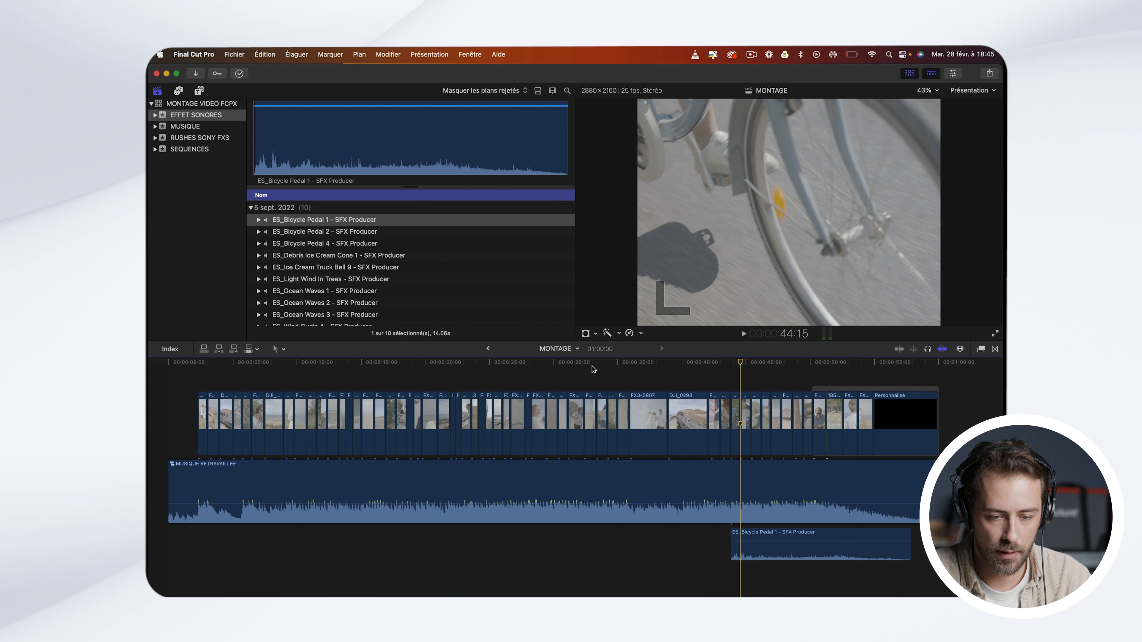
left_click(608, 365)
left_click_drag(607, 364, 597, 365)
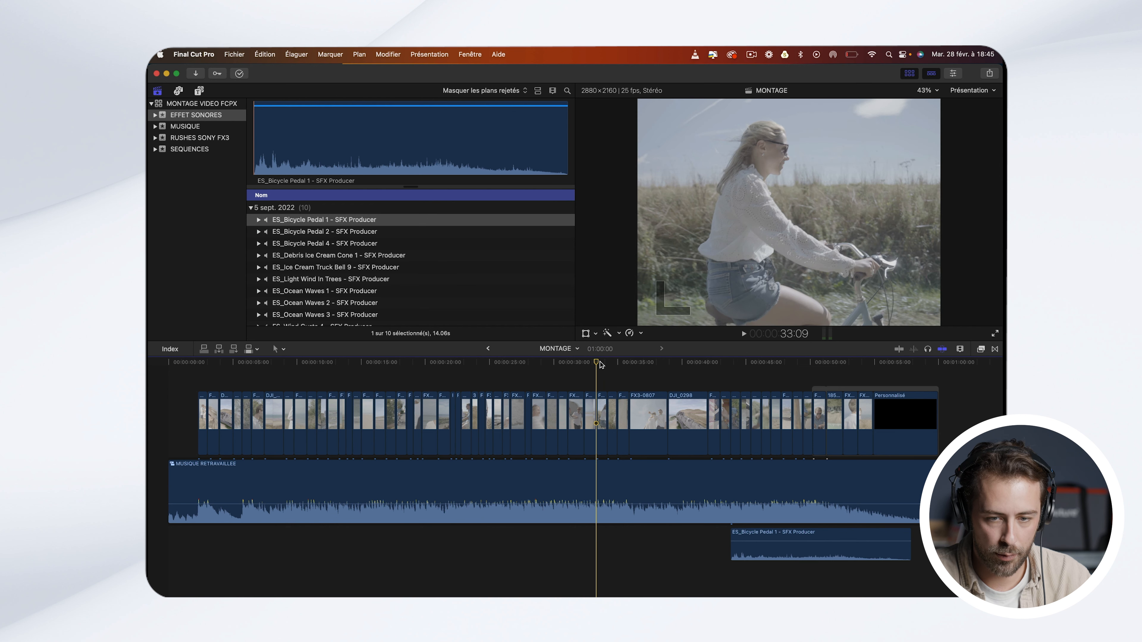
left_click_drag(735, 552, 595, 551)
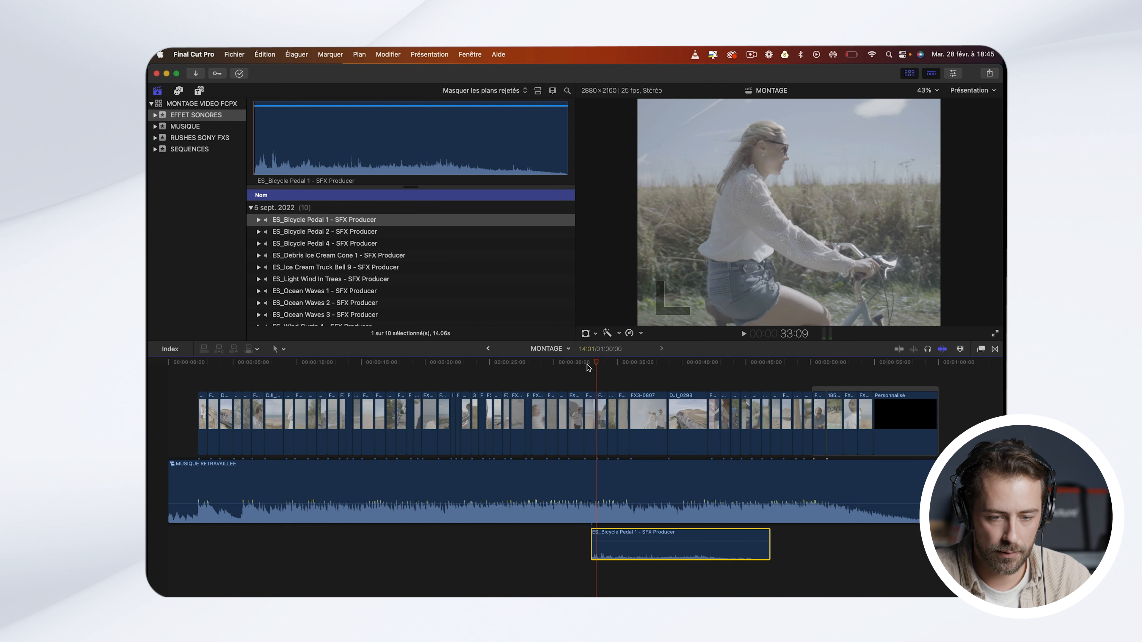
Step: Play the cycling passage with the pedal sound from 00:00:32:02 to 00:00:36:12
scroll(588, 368, "right", 5)
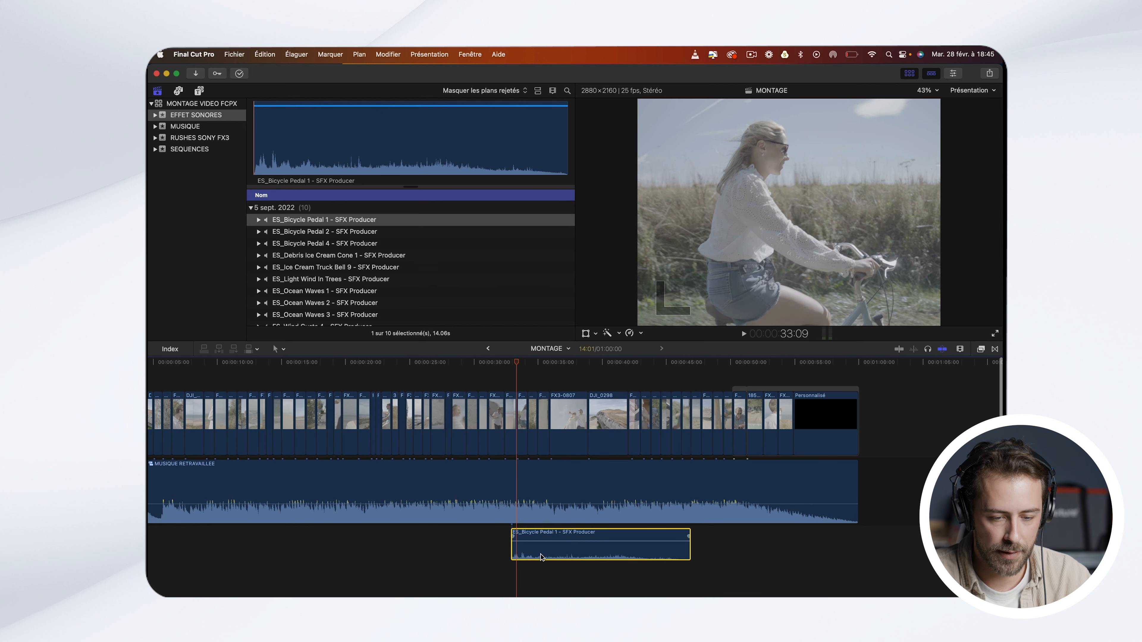
key("super+equal")
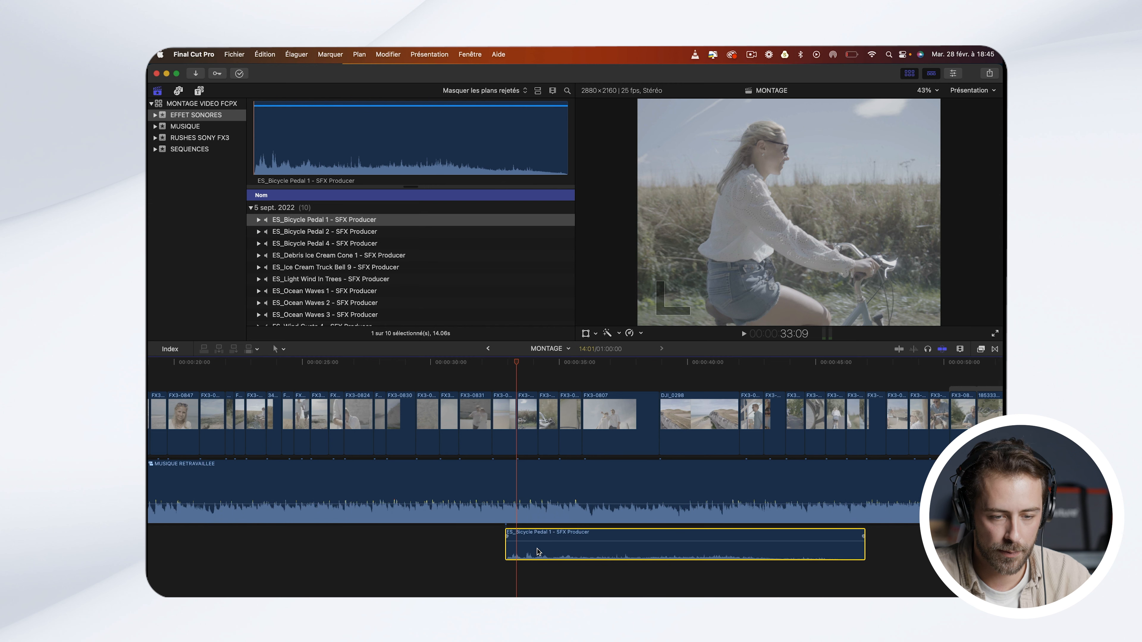
scroll(538, 552, "right", 3)
left_click(442, 371)
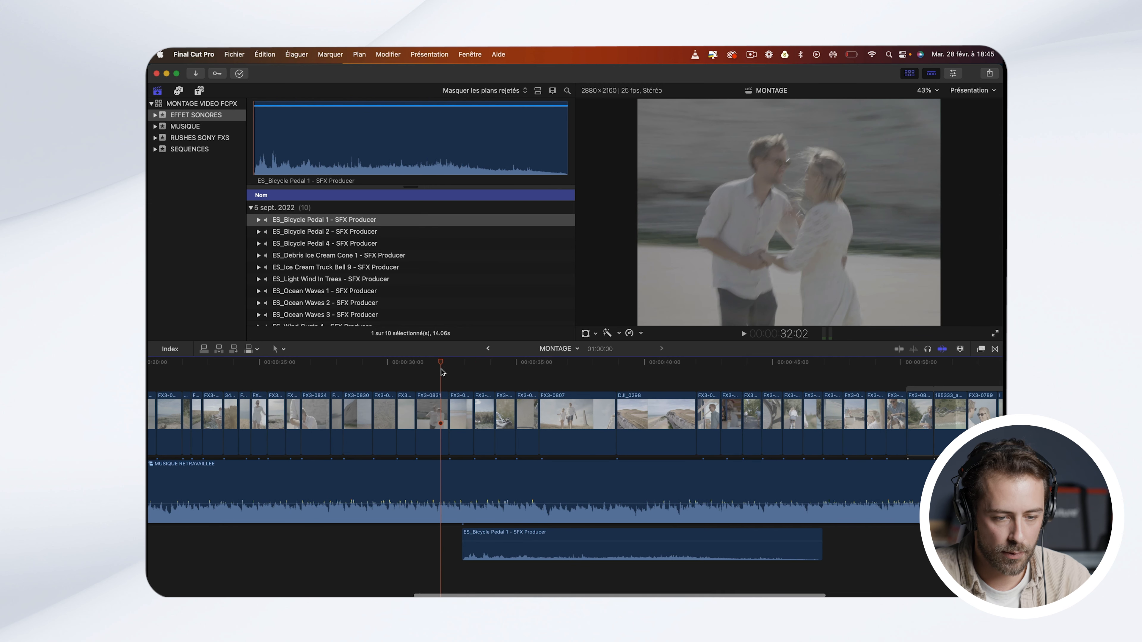
key("space")
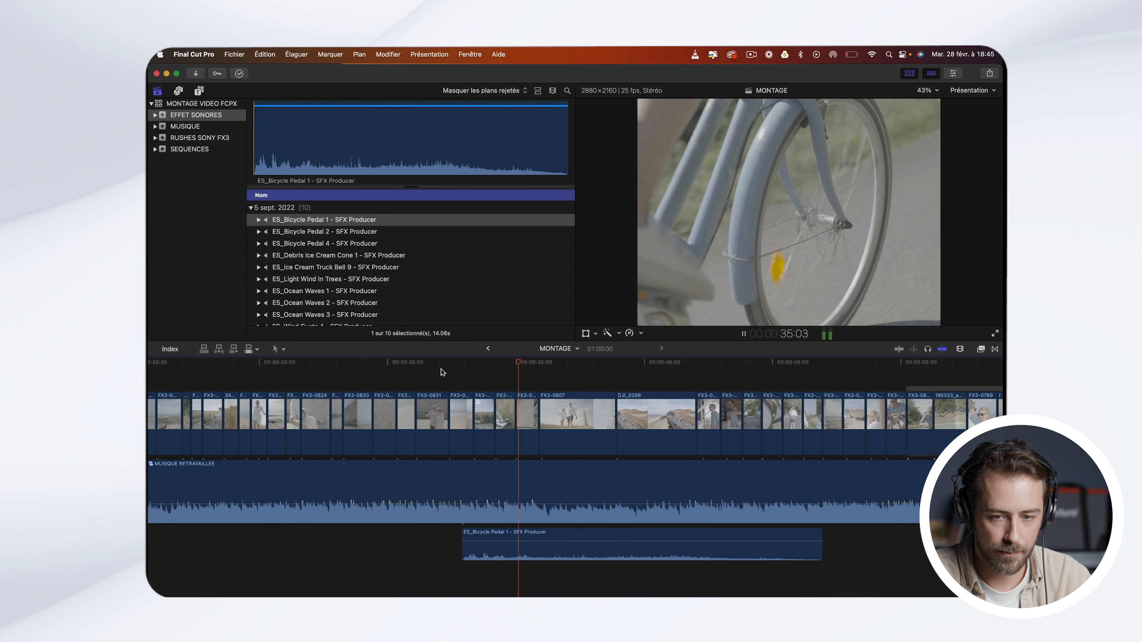
key("space")
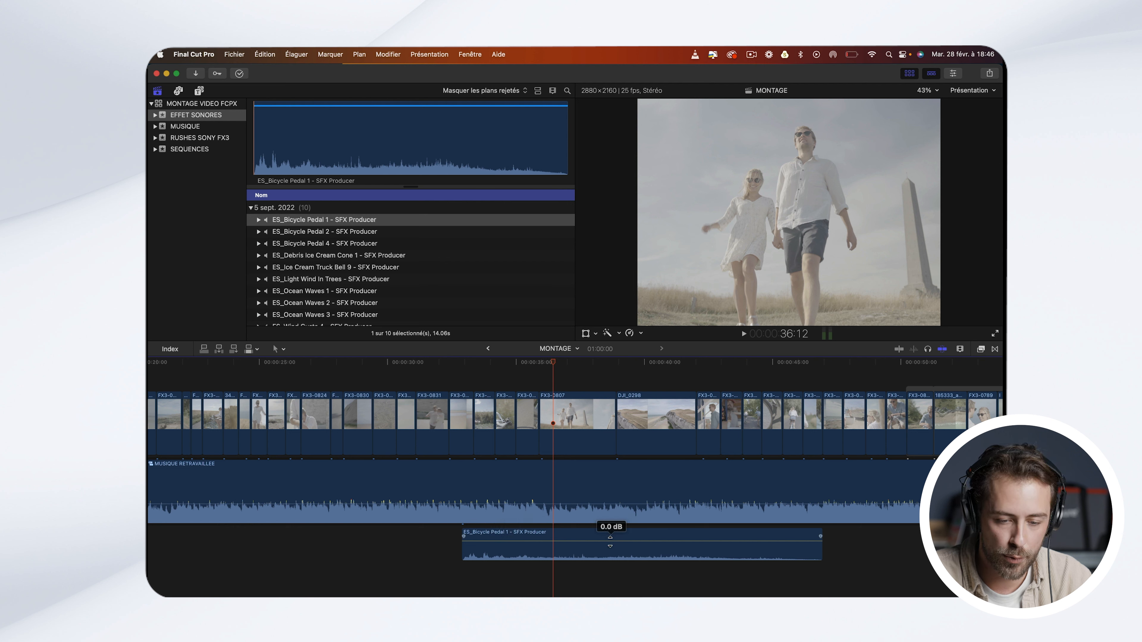
Step: Raise the ES_Bicycle Pedal 1 clip's volume to 6.0 dB and play the cycling passage to check it
left_click_drag(610, 540, 612, 542)
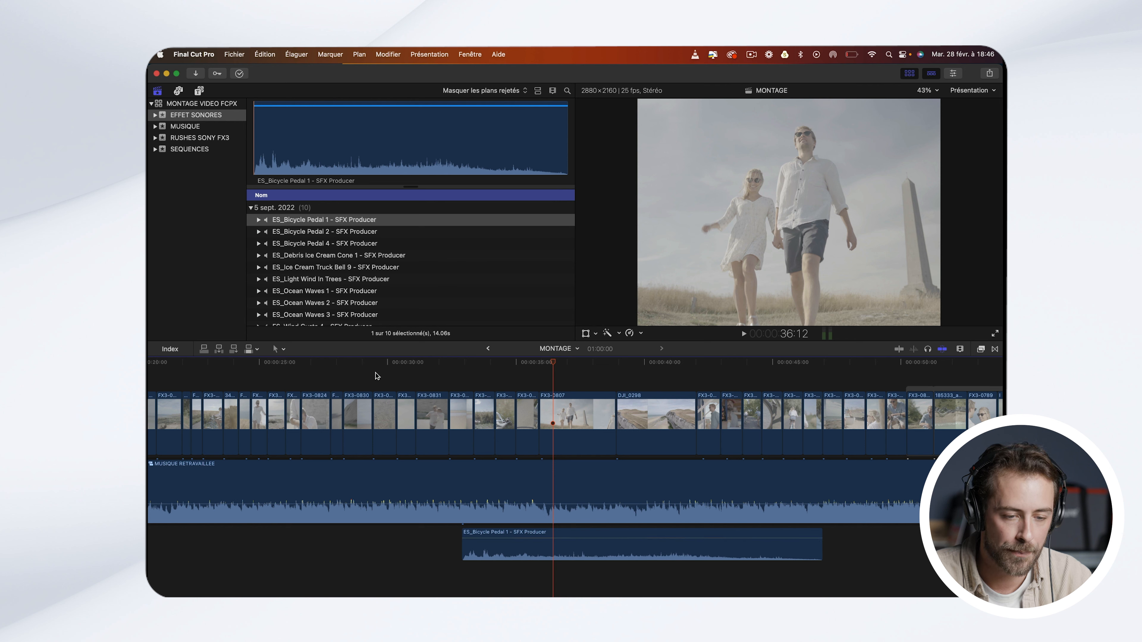
left_click(395, 372)
key("space")
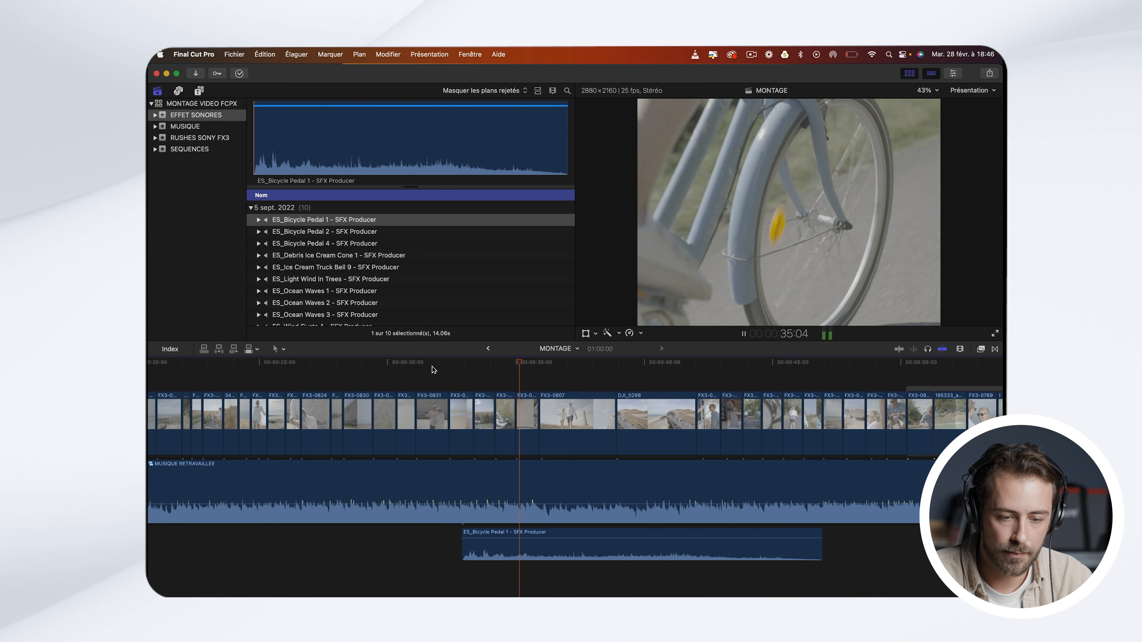
key("space")
Step: Shift the ES_Bicycle Pedal 1 clip by about half a second to align its start with the first cycling shot
left_click(508, 549)
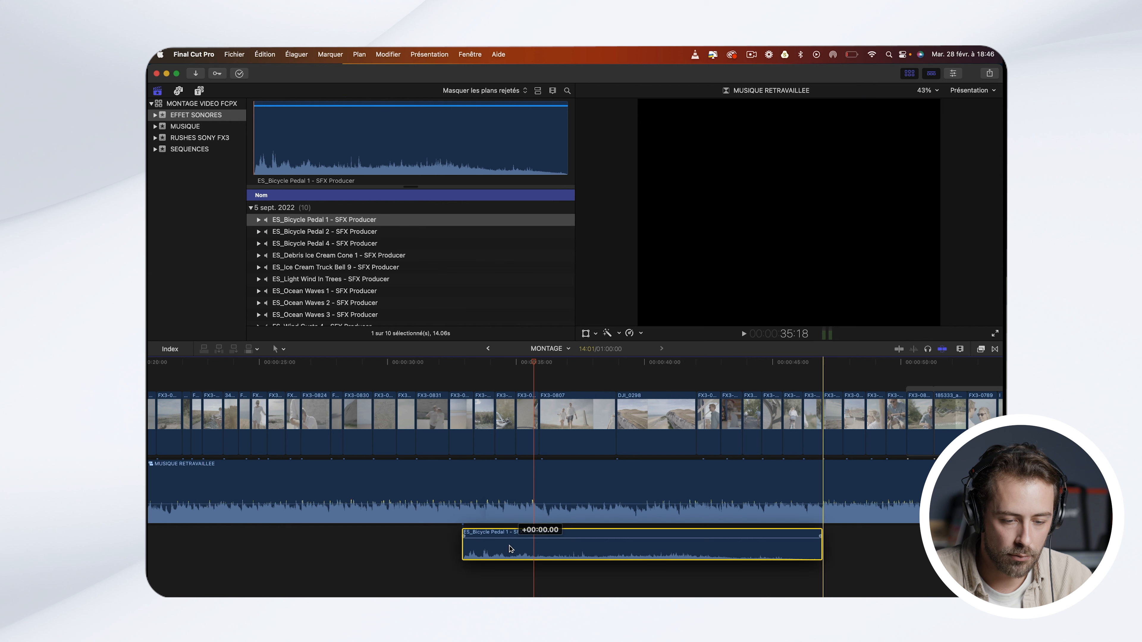
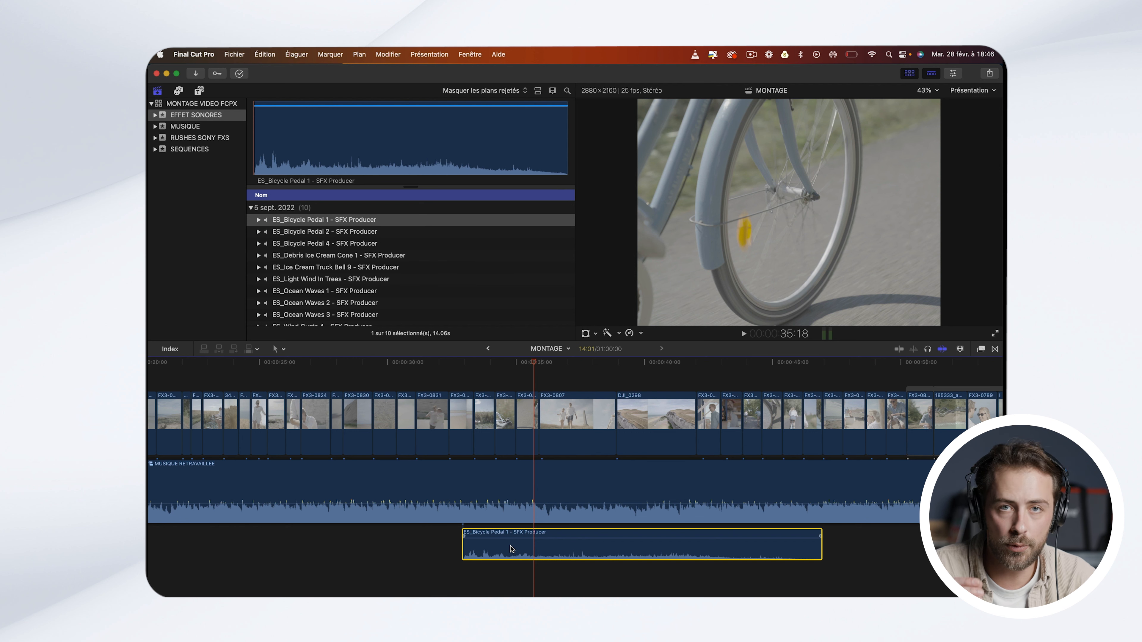
left_click(509, 535)
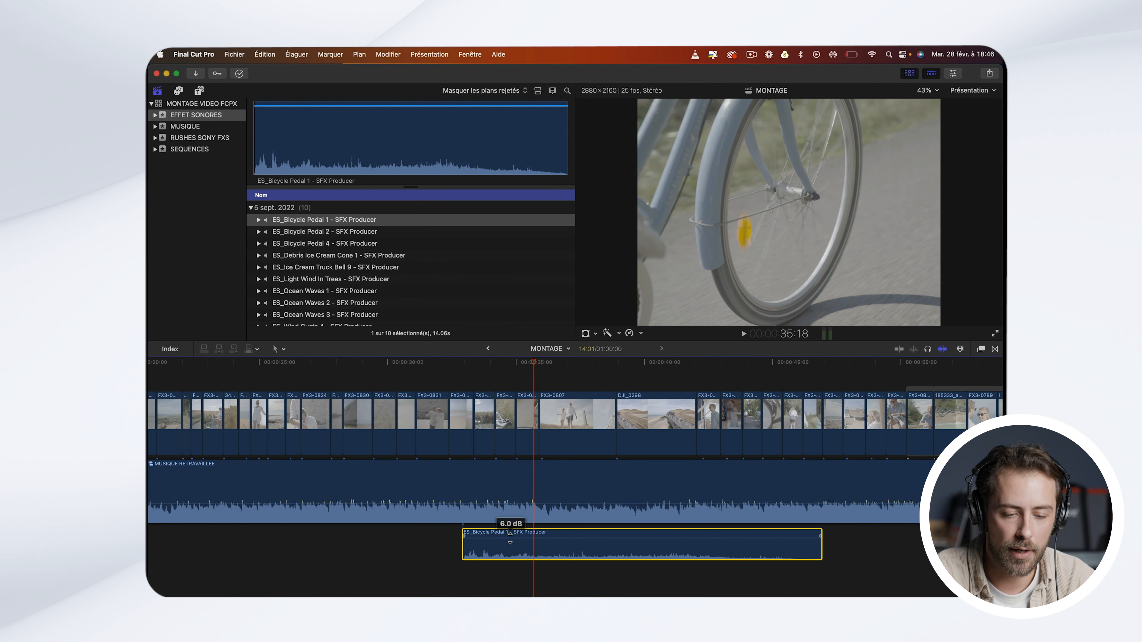
left_click_drag(508, 533, 528, 553)
Step: Play the cycling passage and split the ES_Bicycle Pedal 1 clip at 00:00:36:00, where the walking shot FX3-0807 begins
left_click(461, 371)
key("space")
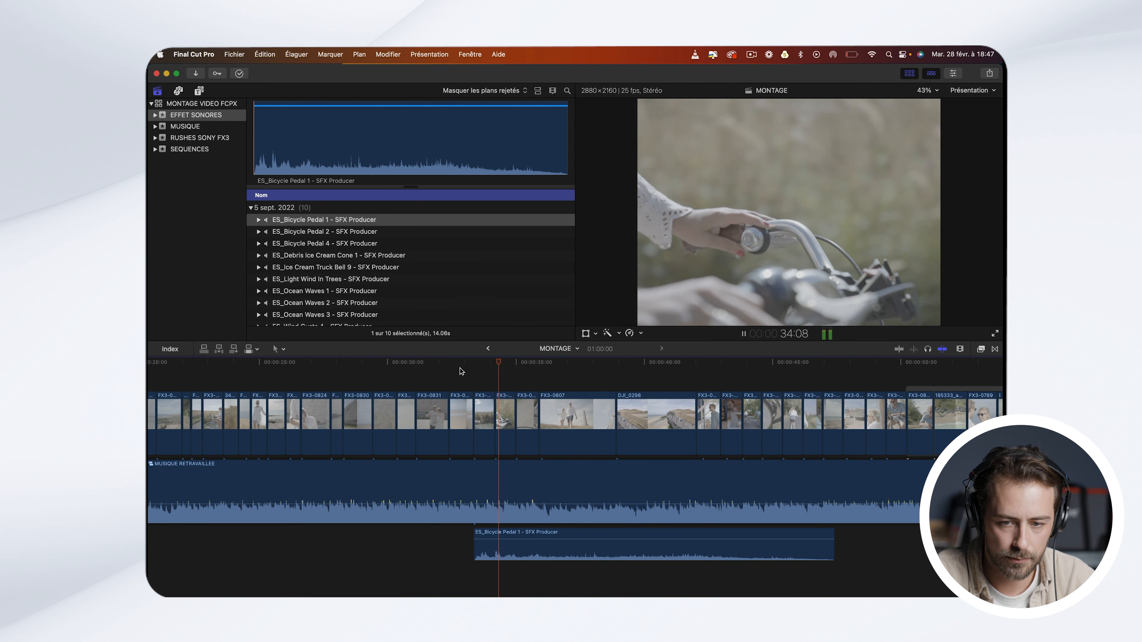
key("space")
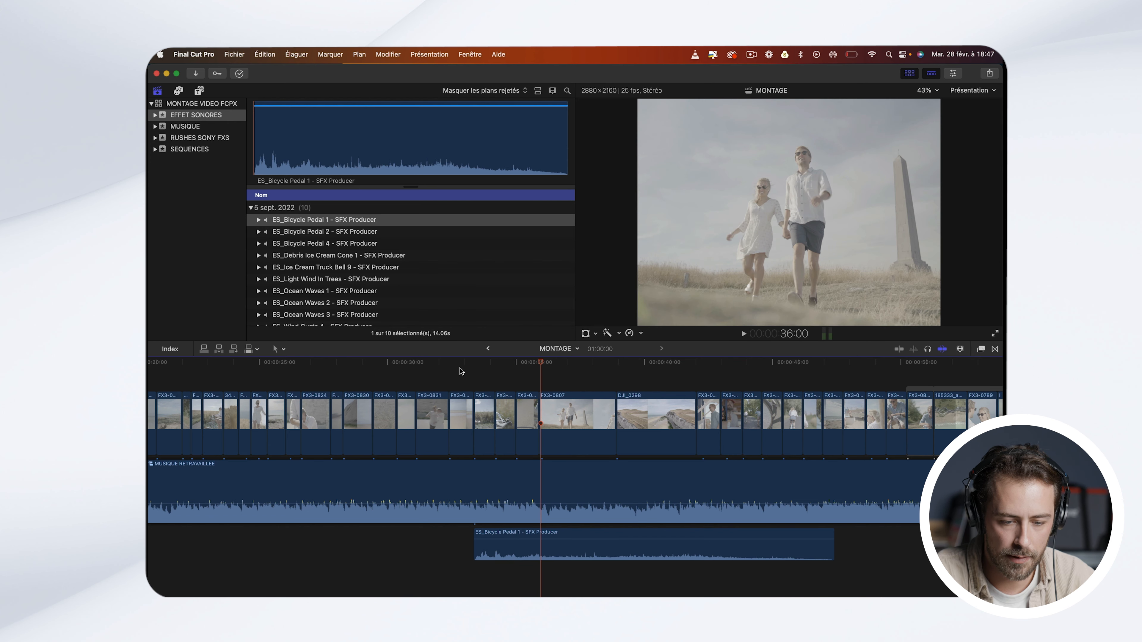
key("b")
left_click(542, 555)
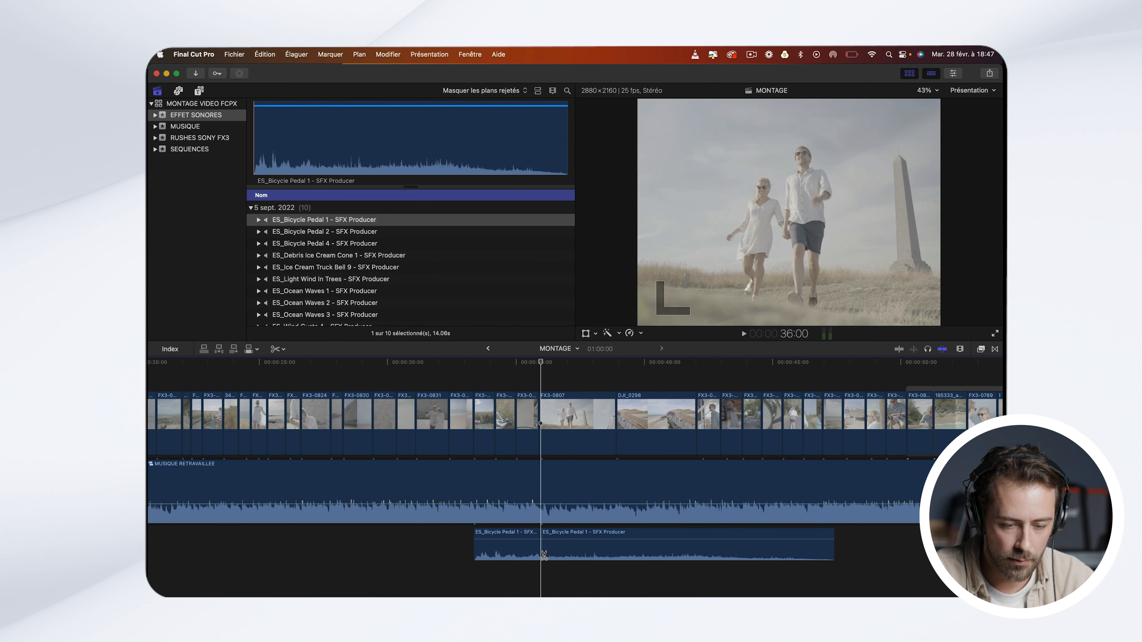
Step: Delete the rear piece of the split ES_Bicycle Pedal 1 sound effect, which lies under the walking-couple shot FX3-0807
key("a")
left_click_drag(541, 362, 579, 383)
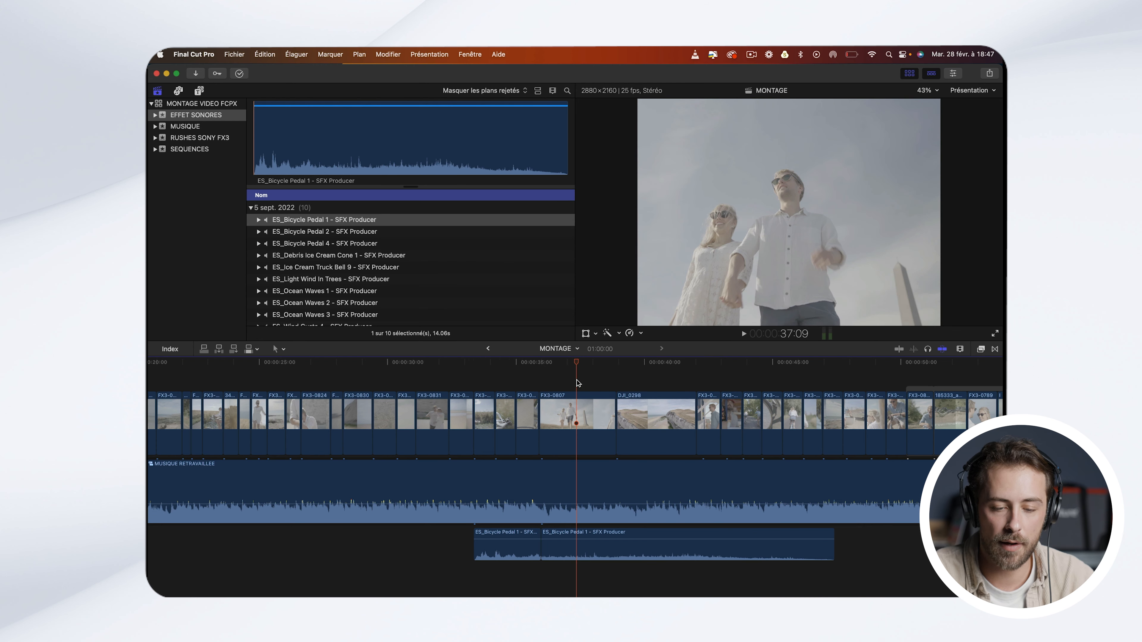
left_click(580, 555)
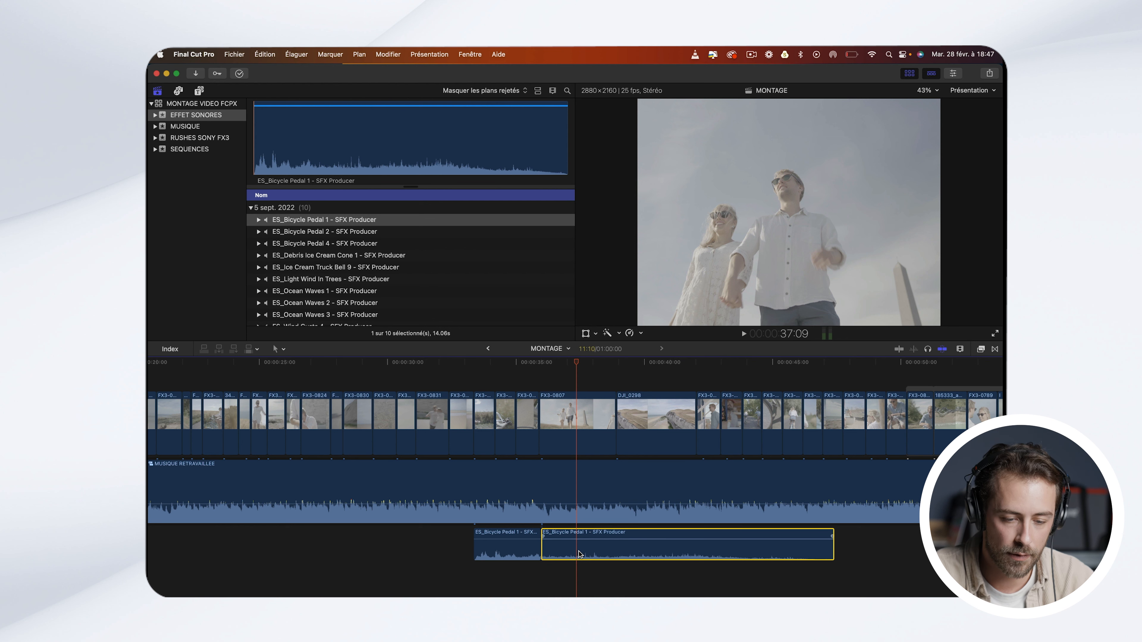
key("Delete")
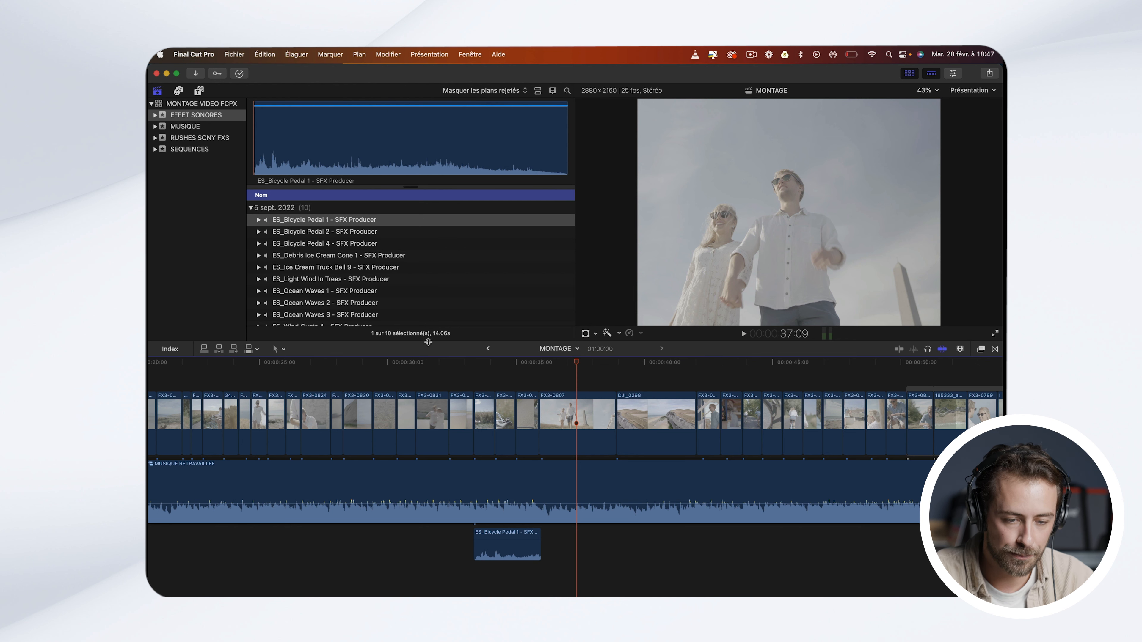
Step: Audition ES_Bicycle Pedal 2 and add it to the timeline beneath ES_Bicycle Pedal 1, starting under the handlebar shot
left_click(286, 233)
key("space")
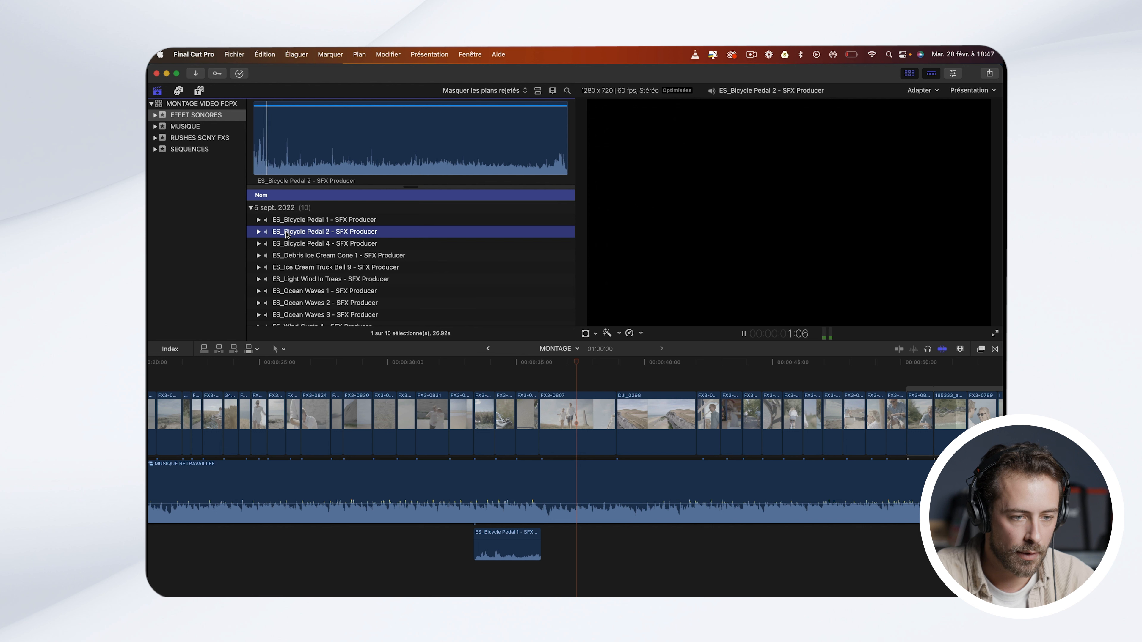
key("space")
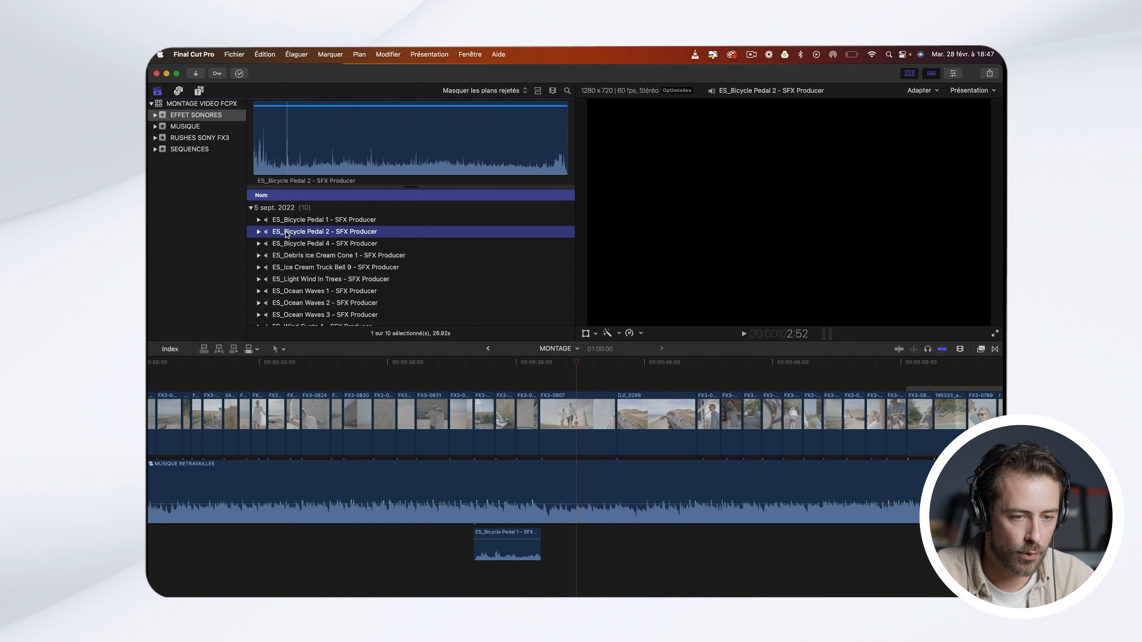
key("space")
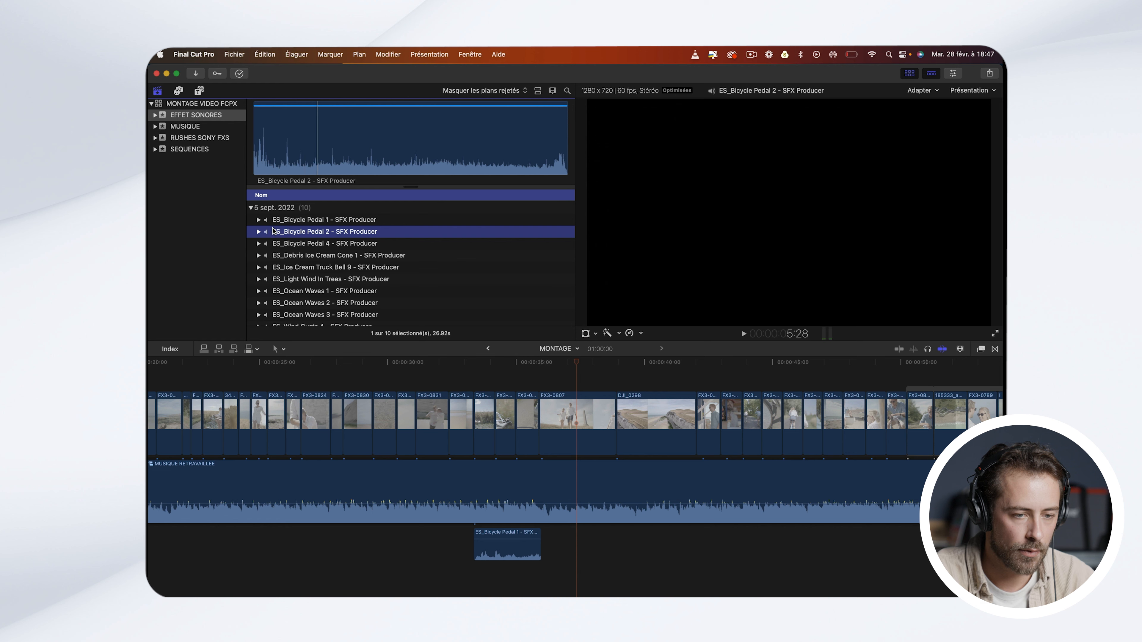
left_click_drag(282, 234, 505, 585)
scroll(495, 562, "down", 2)
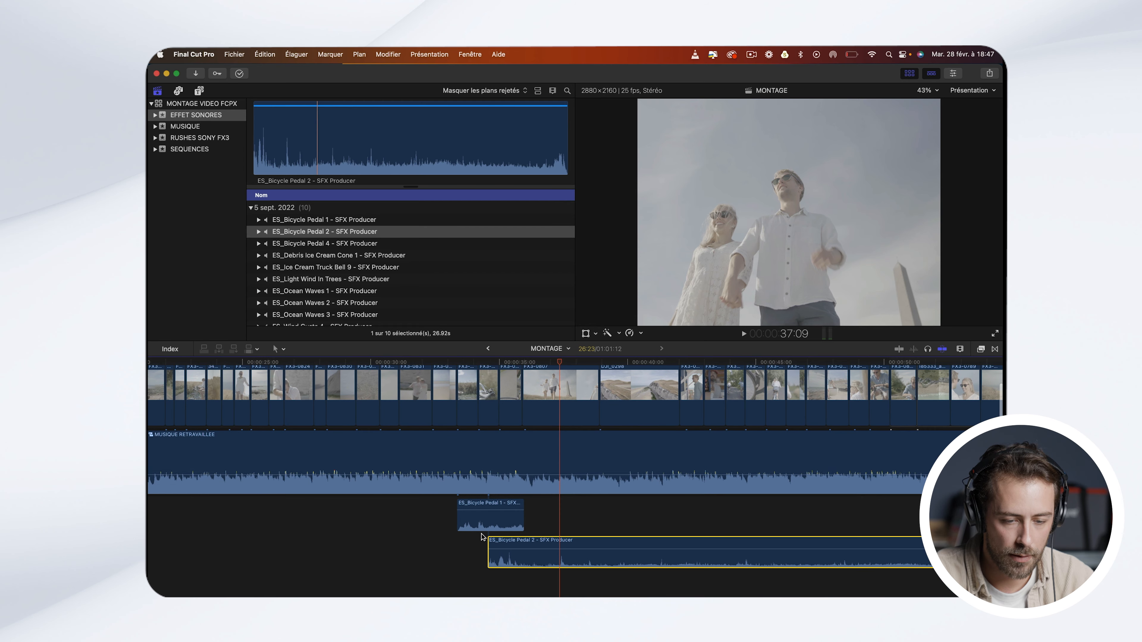
Step: Shift the ES_Bicycle Pedal 2 clip slightly earlier and play back the bicycle shots with both pedal sounds
left_click(464, 363)
key("space")
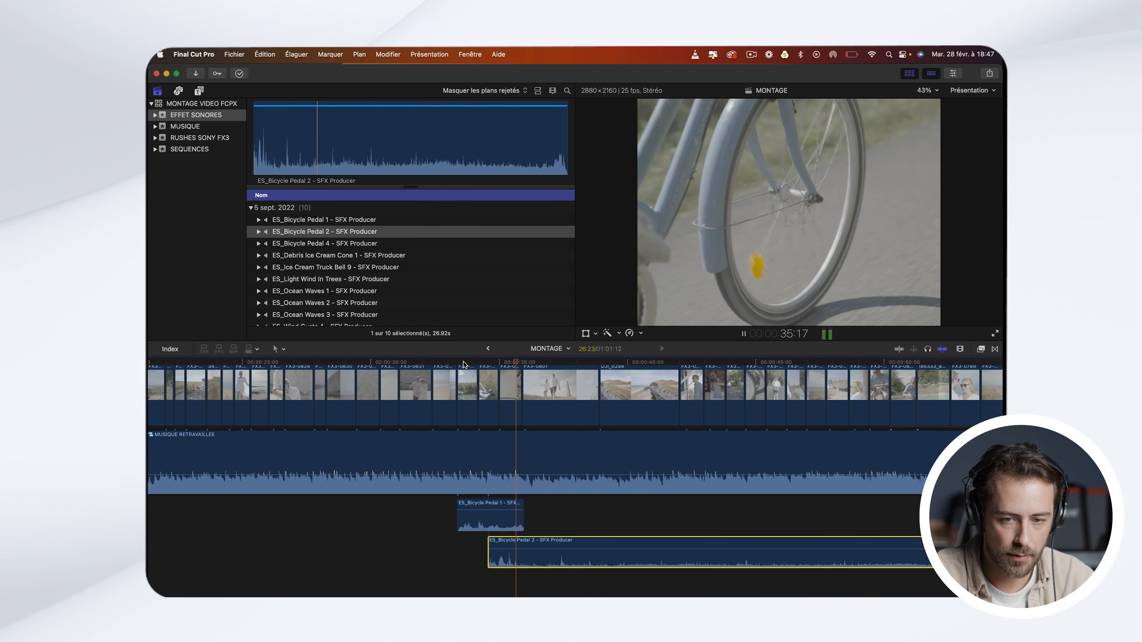
key("space")
left_click_drag(532, 565, 532, 558)
left_click(505, 360)
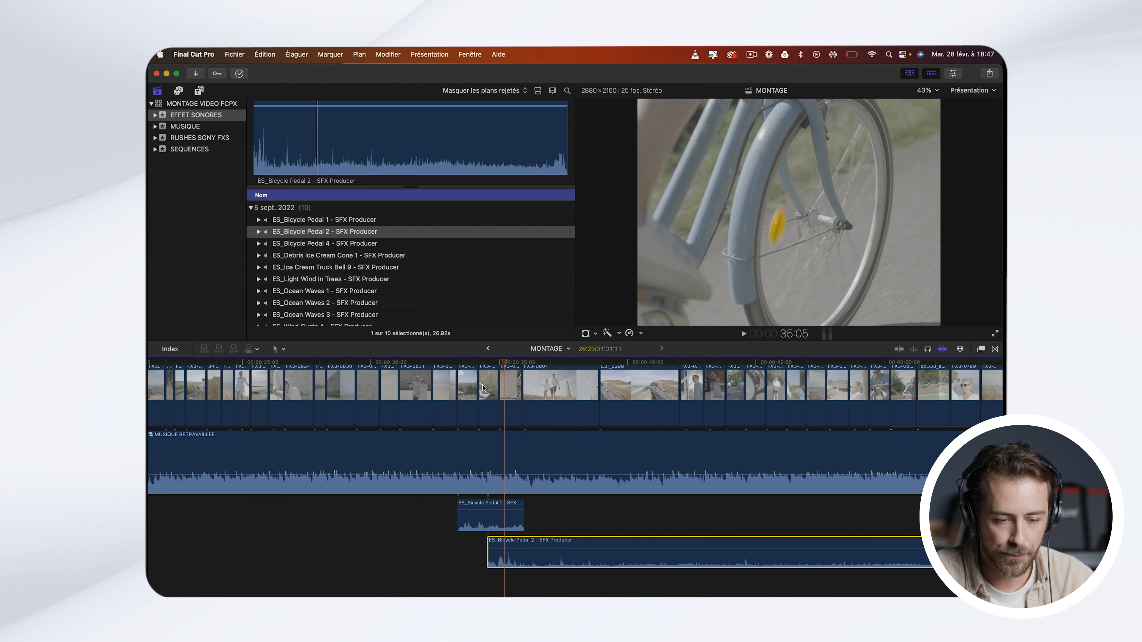
left_click(473, 370)
key("space")
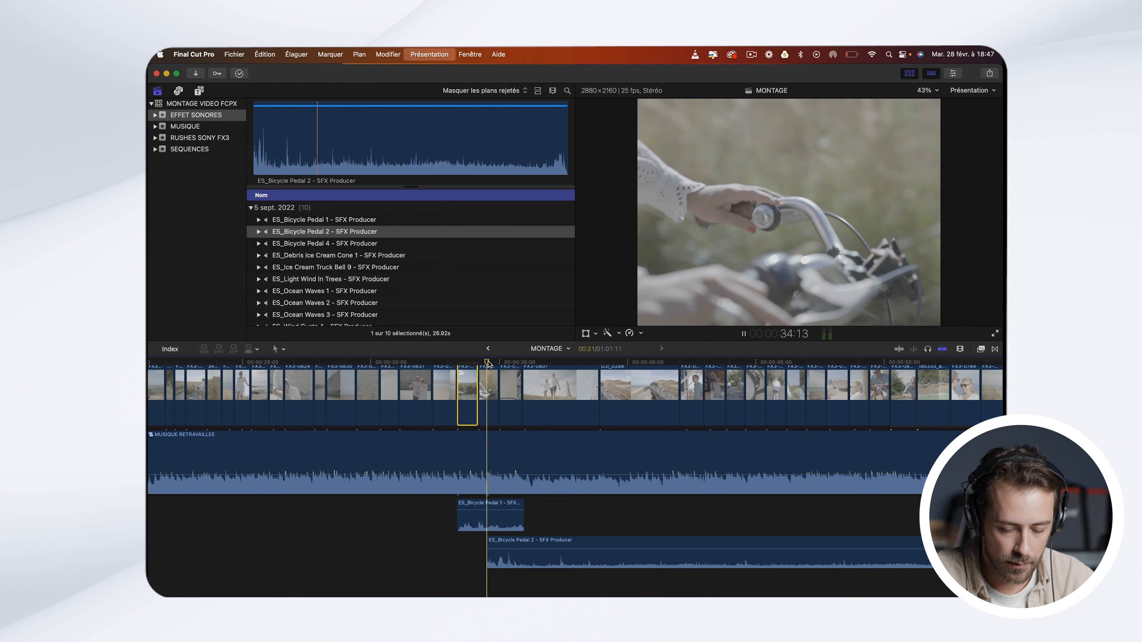
key("space")
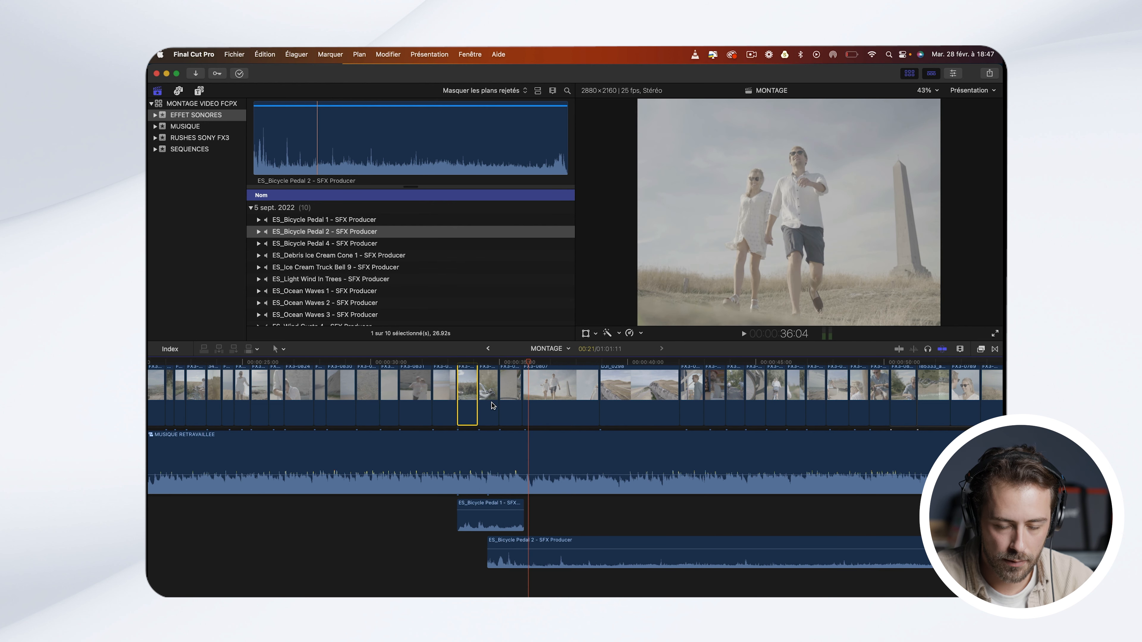
Step: Lower the ES_Bicycle Pedal 2 clip's volume in small adjustments, first to -3.0 dB, checking each against playback of the bicycle shots
left_click_drag(522, 550, 522, 551)
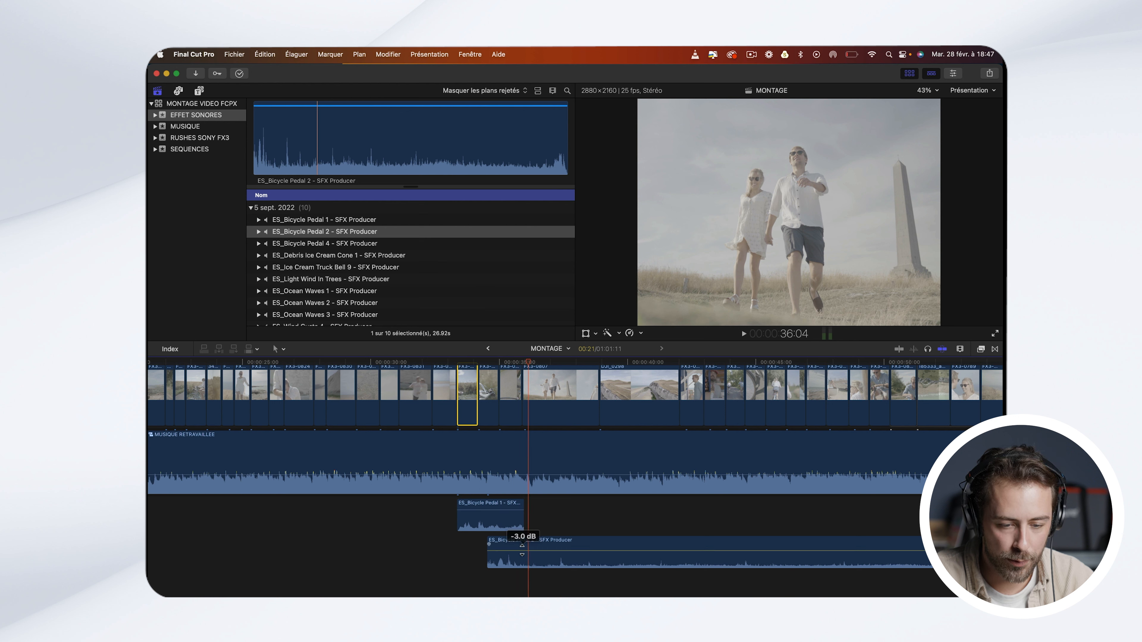
left_click(472, 362)
key("space")
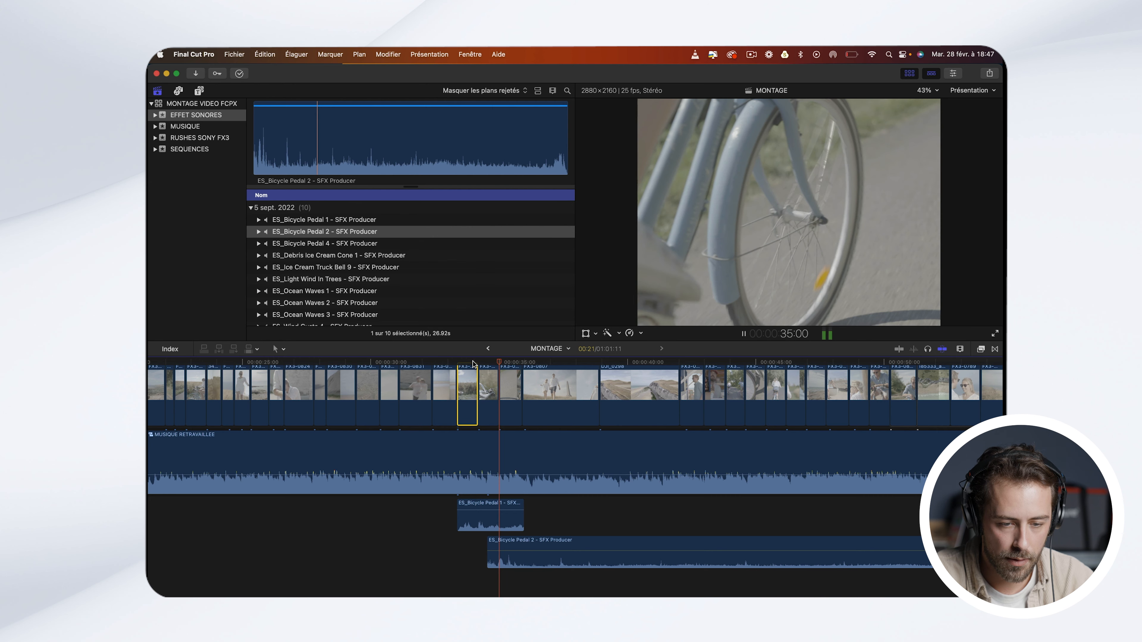
key("space")
left_click_drag(534, 550, 535, 552)
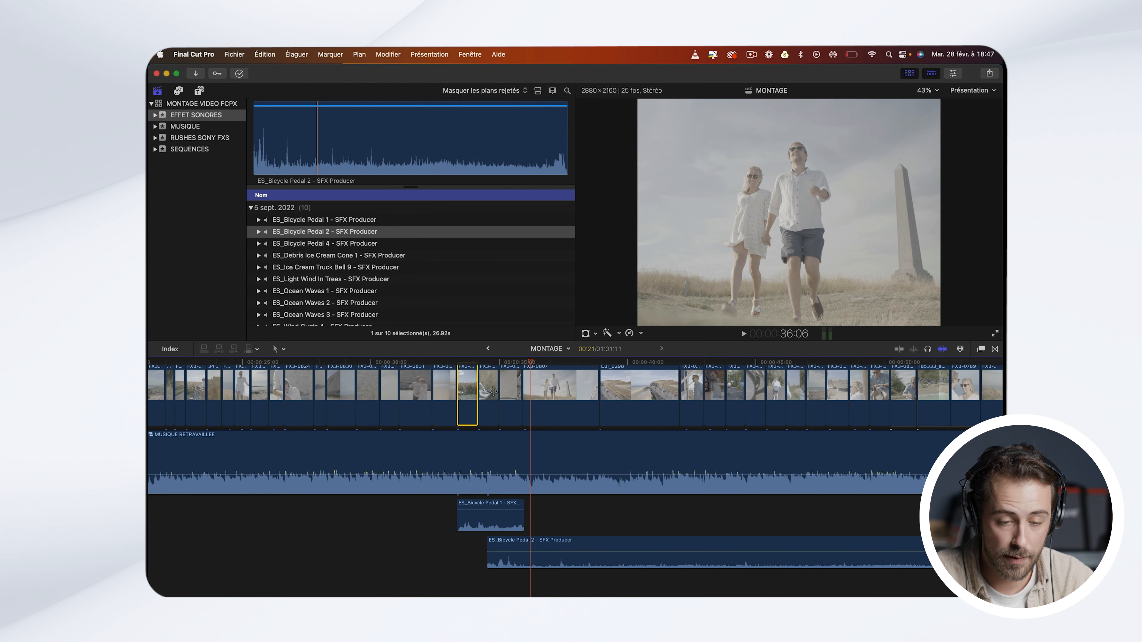
left_click(477, 362)
key("space")
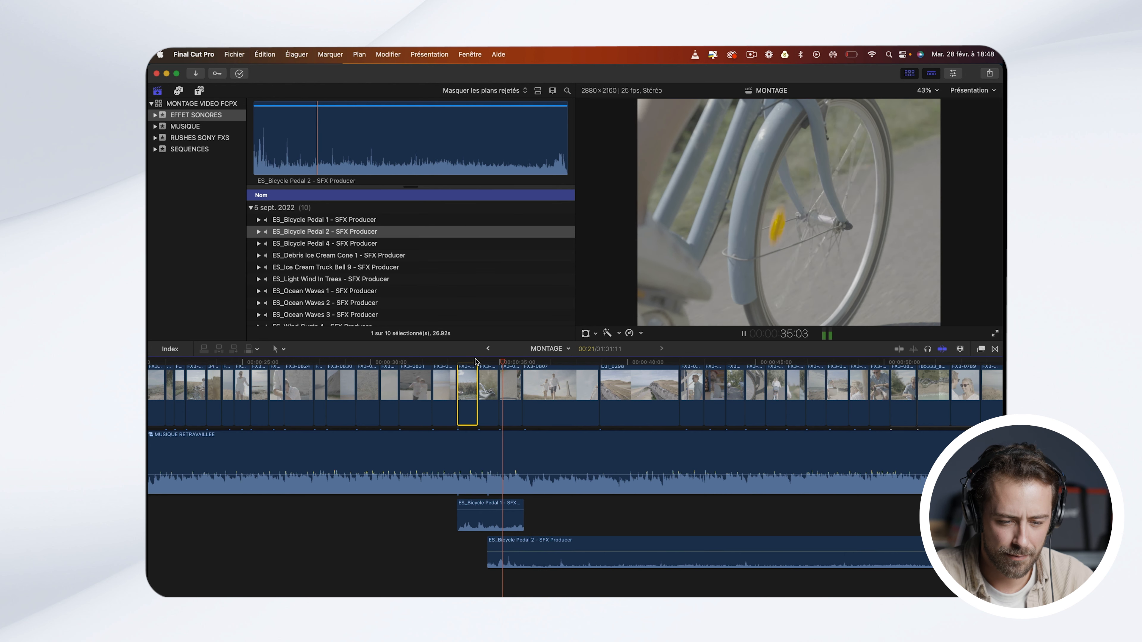
key("space")
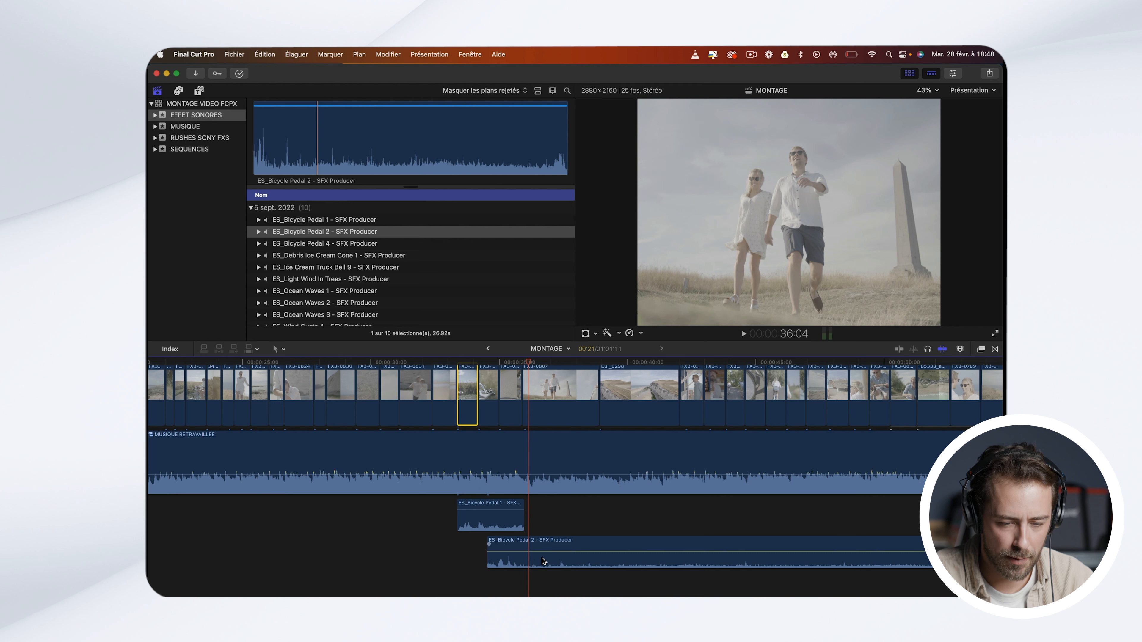
Step: Split the ES_Bicycle Pedal 2 clip at the end of ES_Bicycle Pedal 1 and at the start of wheel shot FX3-0877
key("b")
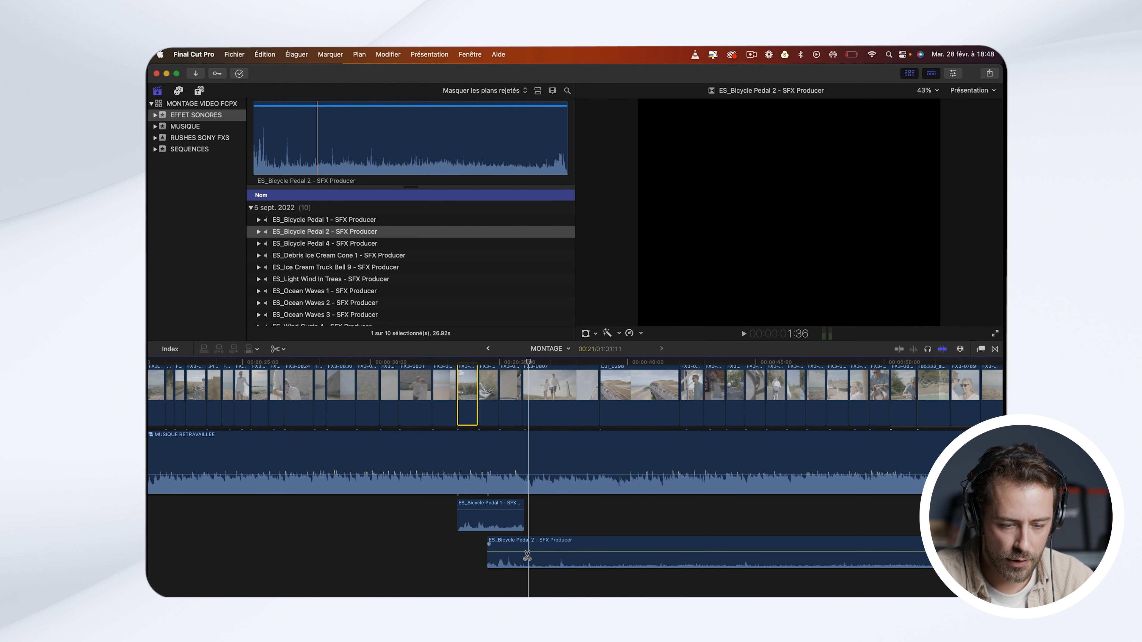
left_click(525, 557)
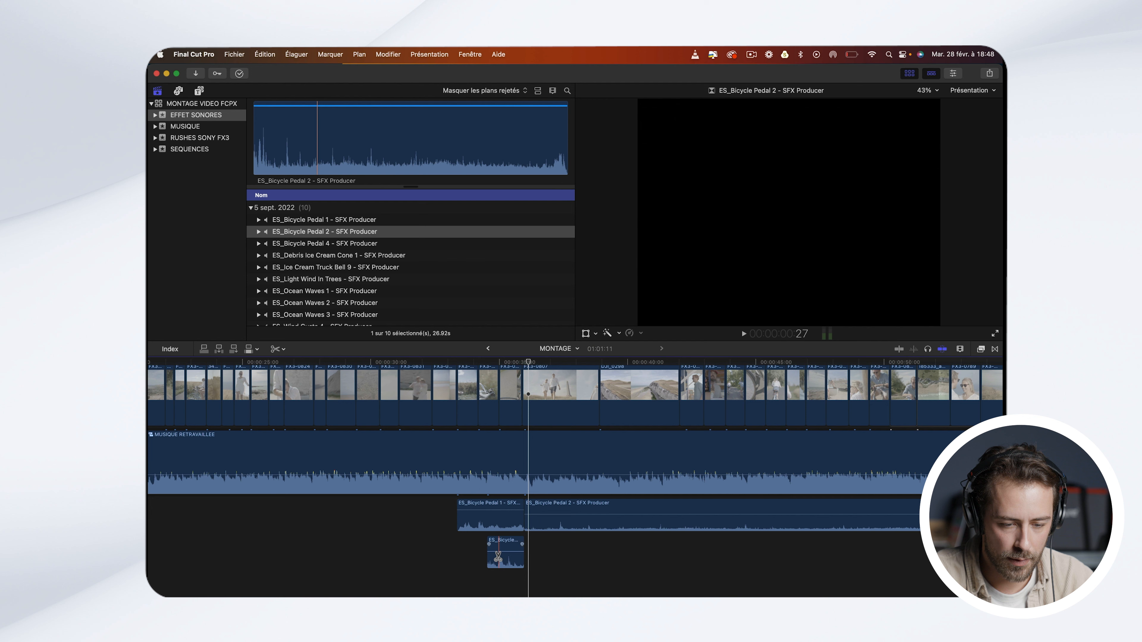
left_click(497, 557)
key("a")
Step: Delete the first and last pieces of ES_Bicycle Pedal 2, keeping only the part under wheel shot FX3-0877
key("super+equal")
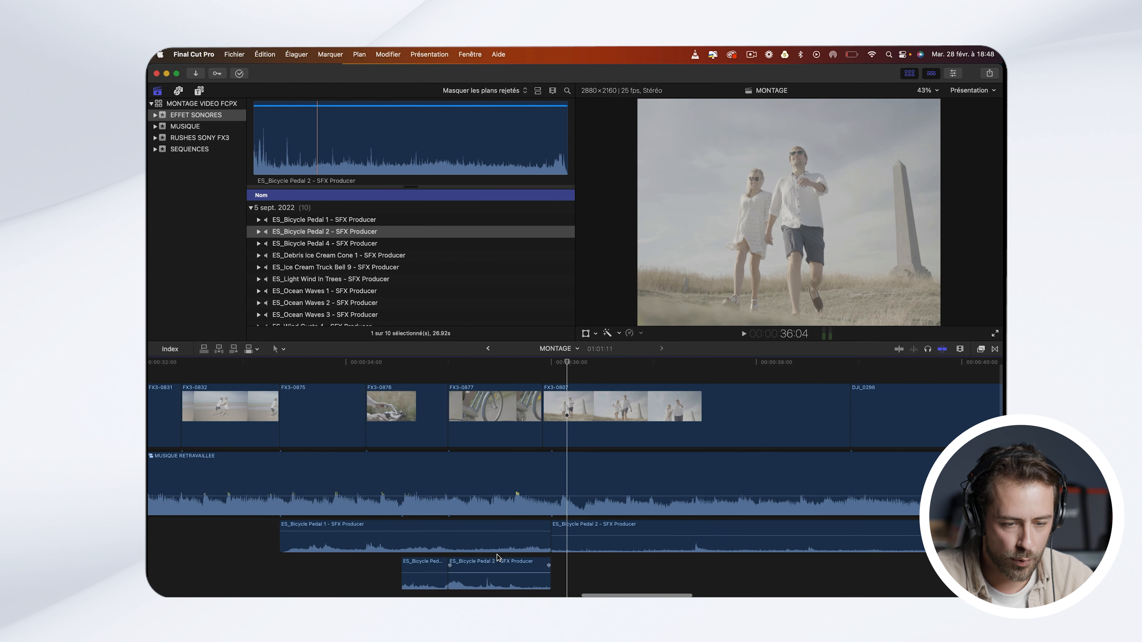
scroll(497, 558, "left", 1)
left_click(486, 580)
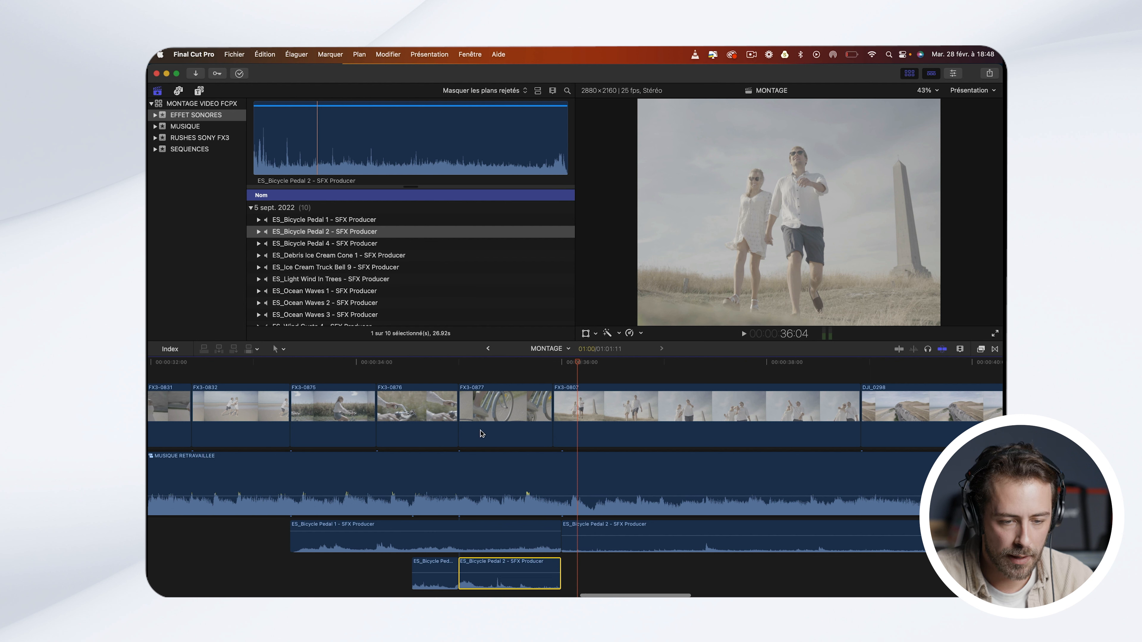
left_click(491, 408)
left_click(502, 363)
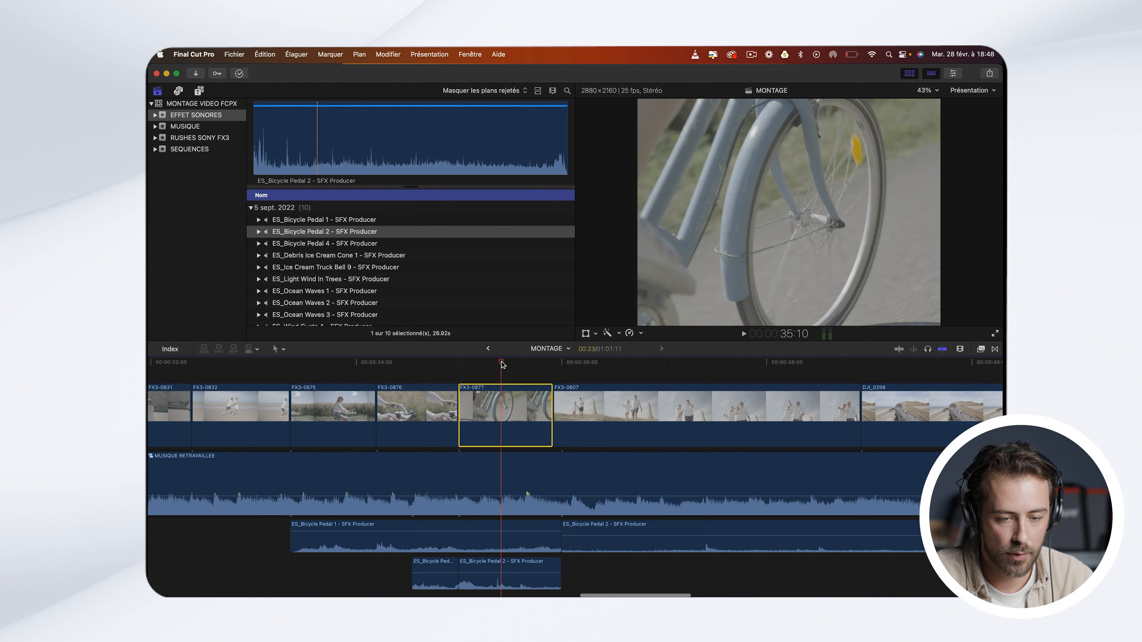
left_click(433, 580)
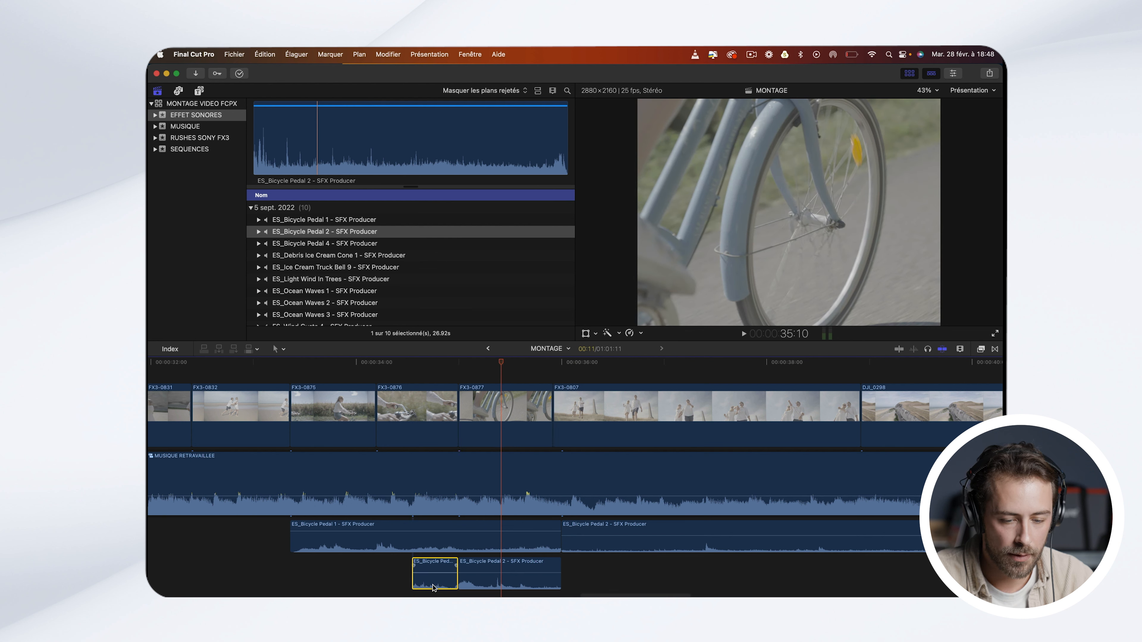
key("Delete")
left_click(646, 547)
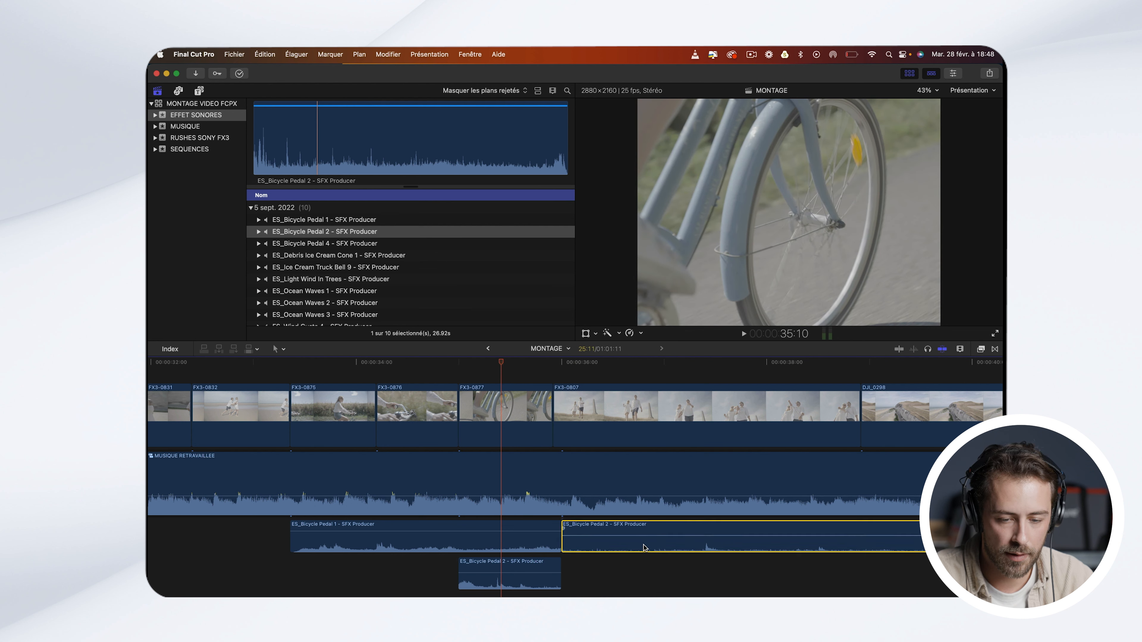
key("Delete")
Step: Play back the bicycle shots FX3-0875 and FX3-0876 to check the trimmed pedal sounds
key("super+minus")
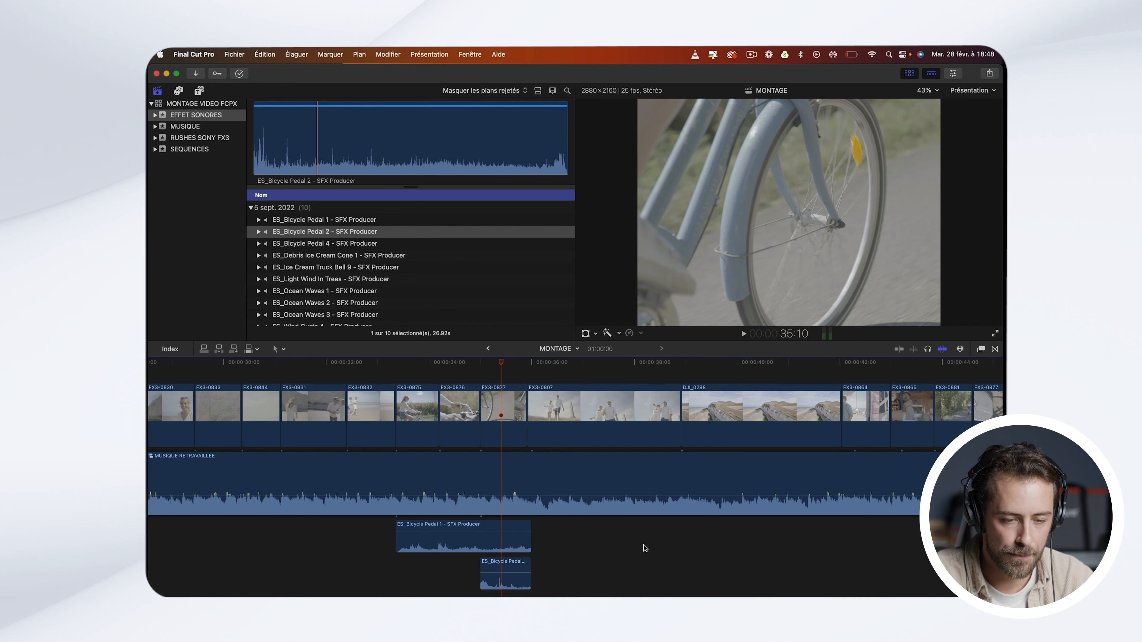
scroll(646, 548, "left", 1)
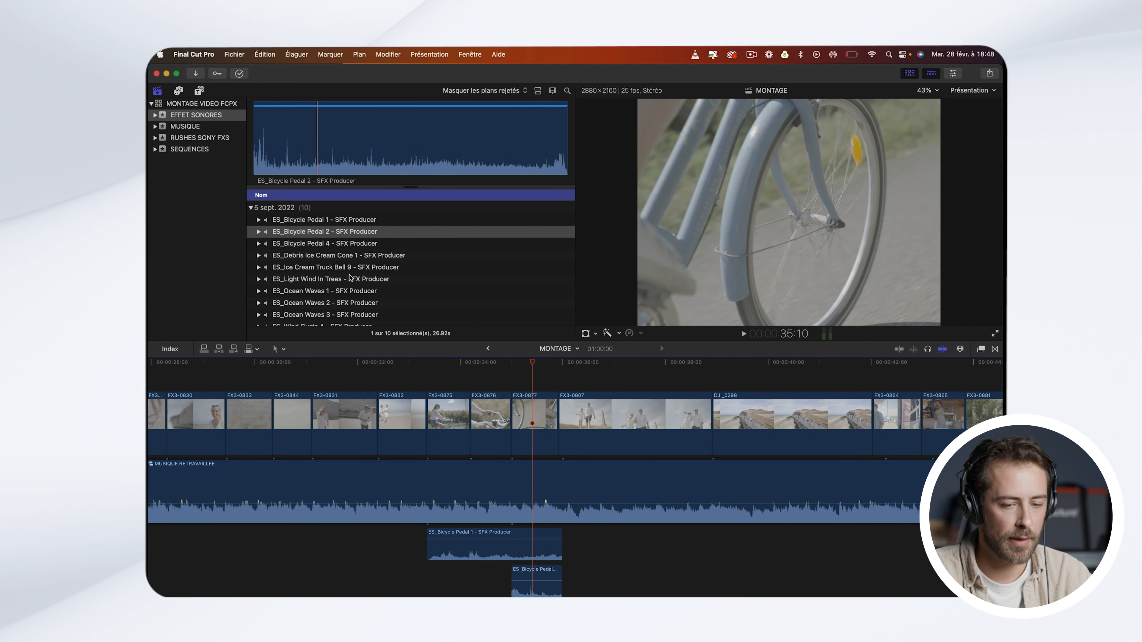
left_click(440, 365)
key("space")
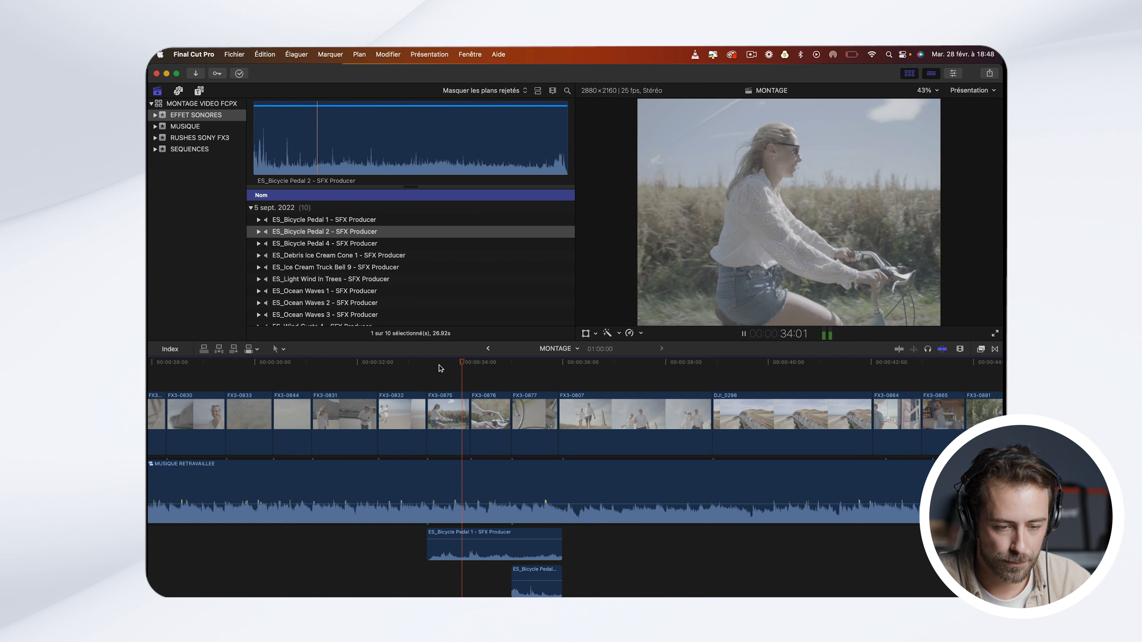
key("space")
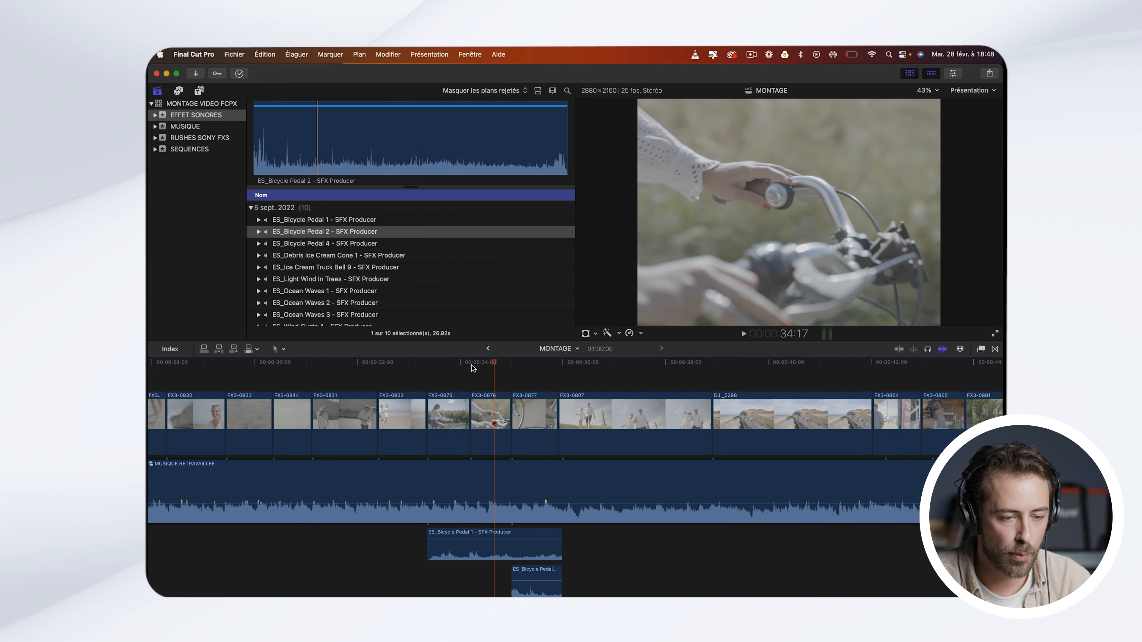
left_click(467, 371)
key("space")
key("space")
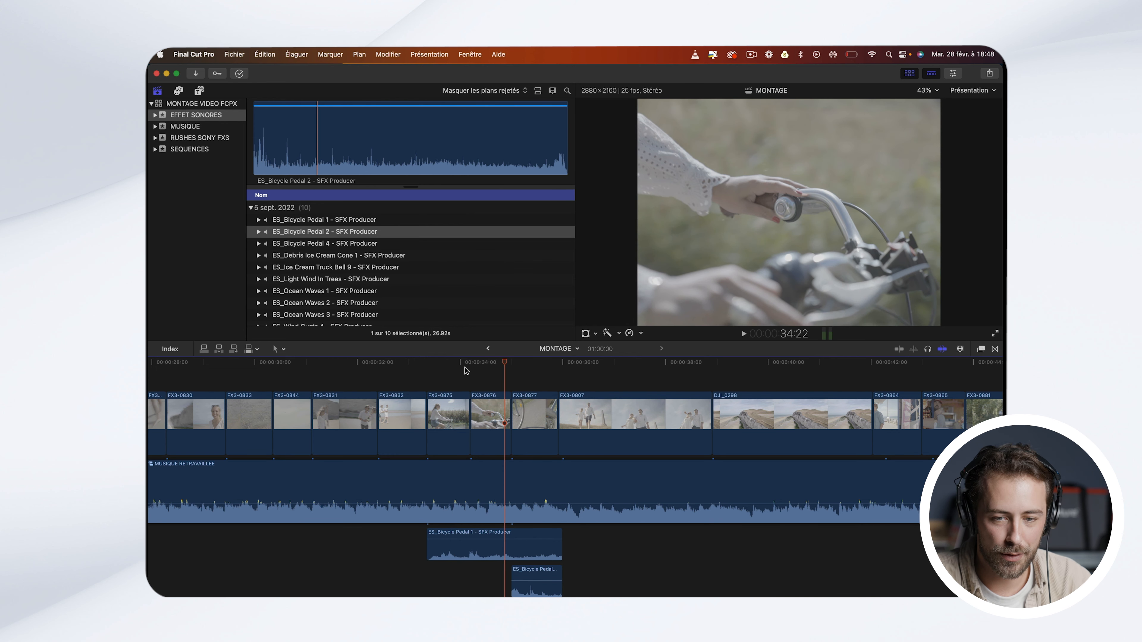
Step: Audition the bell, wind, bicycle pedal and debris sound effects in the EFFET SONORES event, ending on ES_Ice Cream Truck Bell 9
scroll(314, 276, "down", 1)
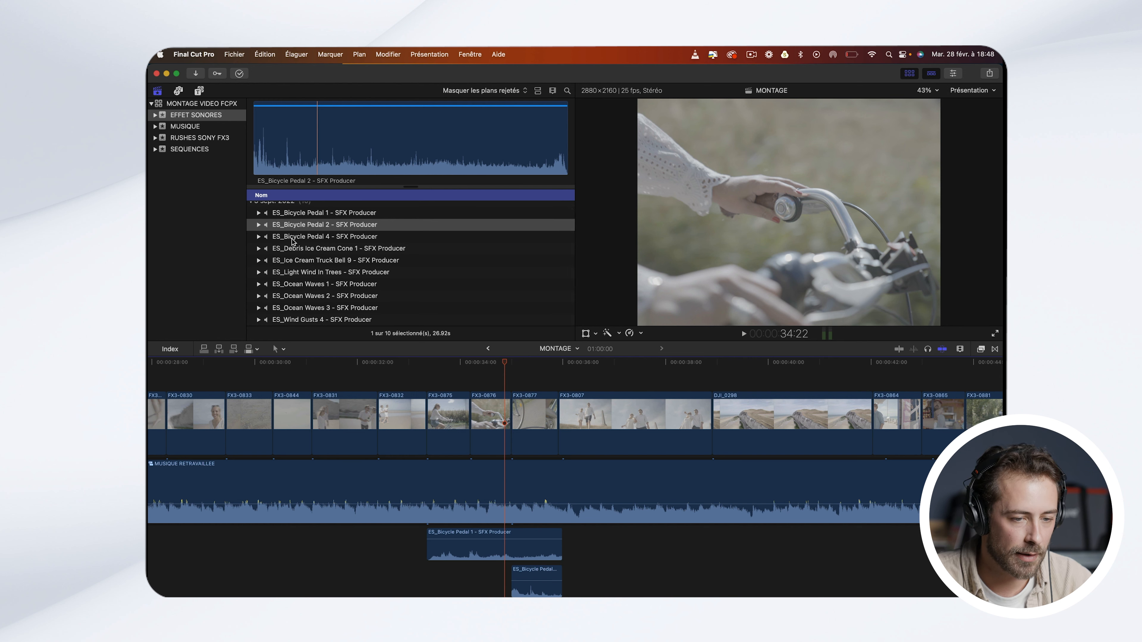
left_click(297, 260)
key("space")
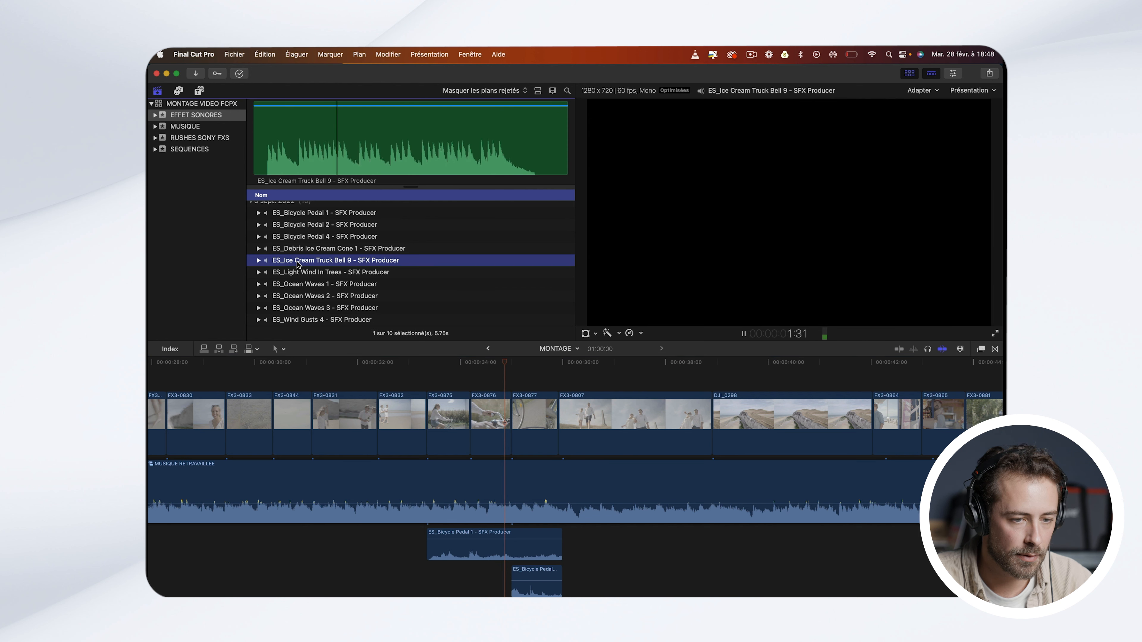
key("space")
left_click(296, 276)
key("space")
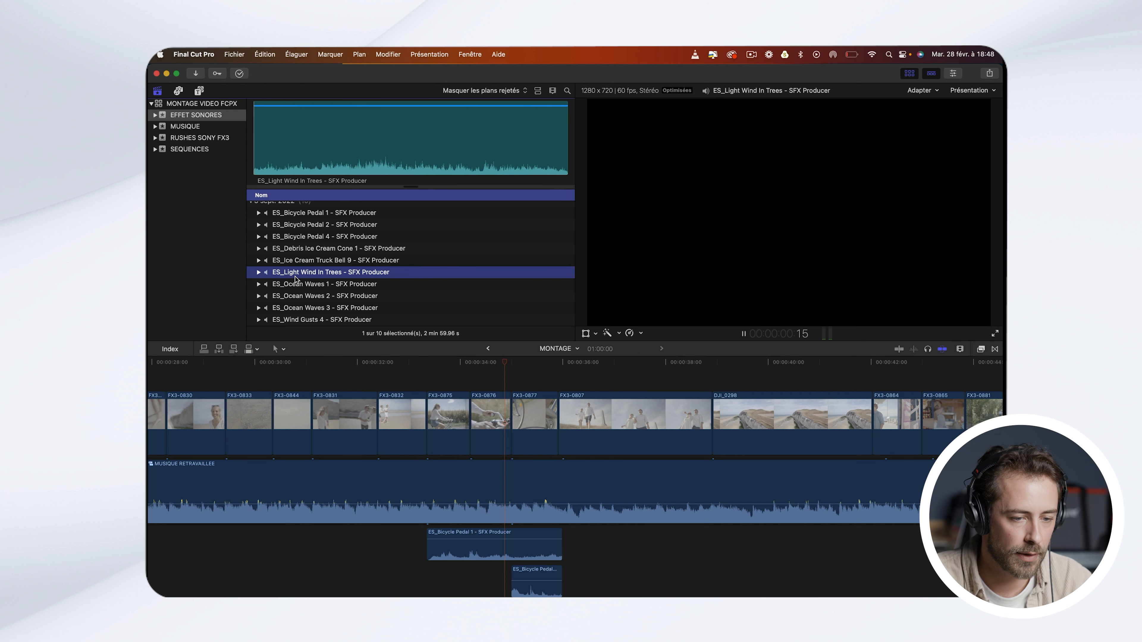
scroll(296, 279, "up", 1)
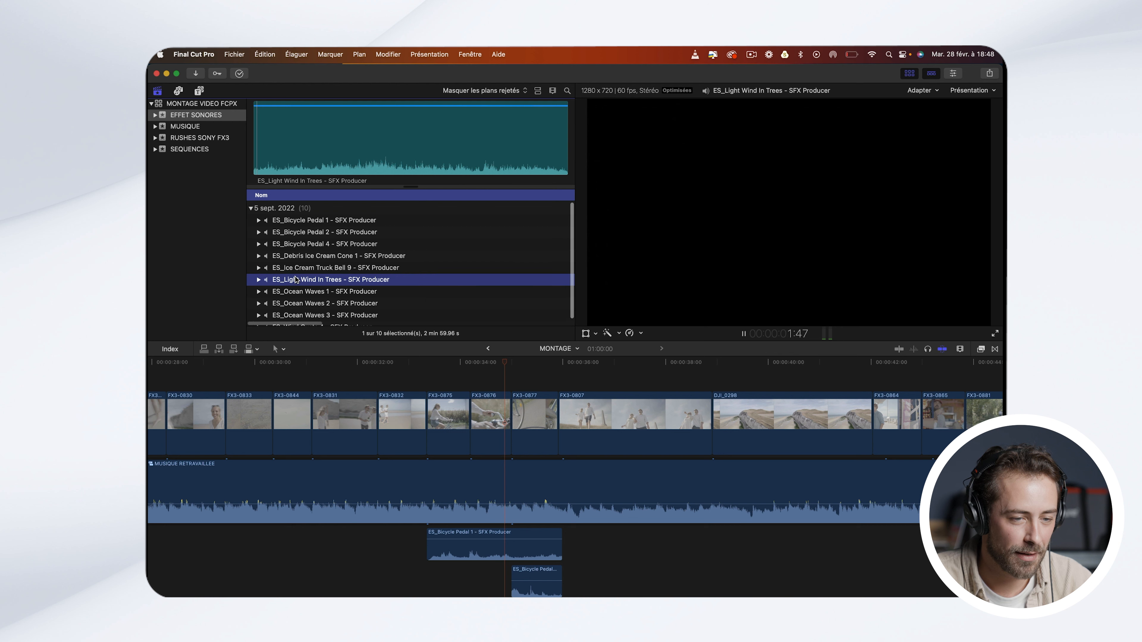
left_click(295, 245)
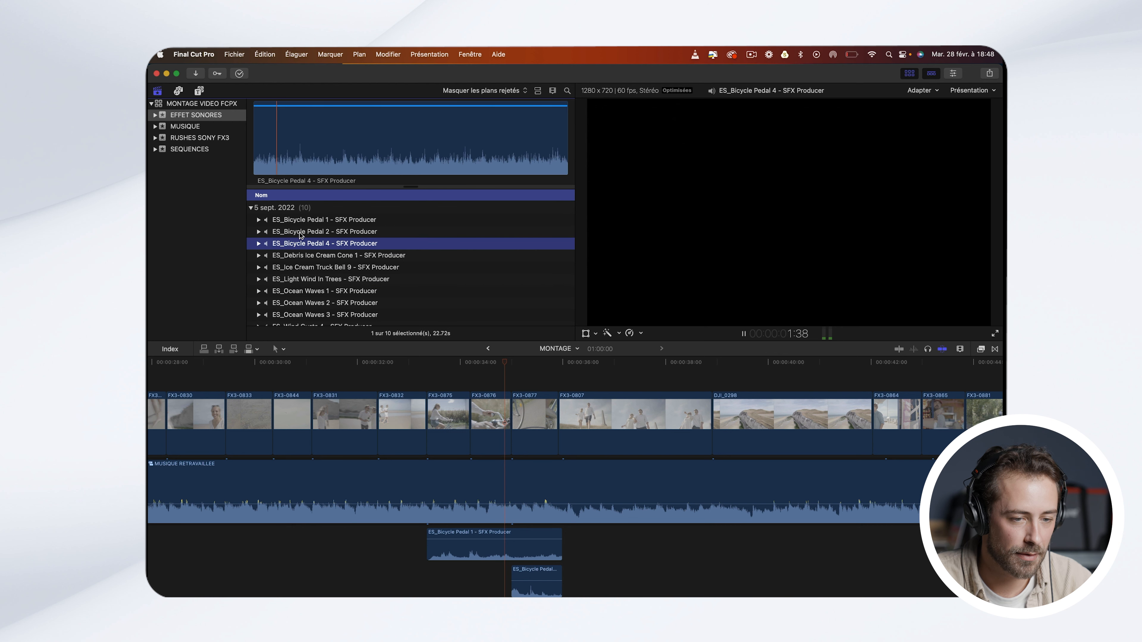
left_click(301, 235)
left_click(309, 255)
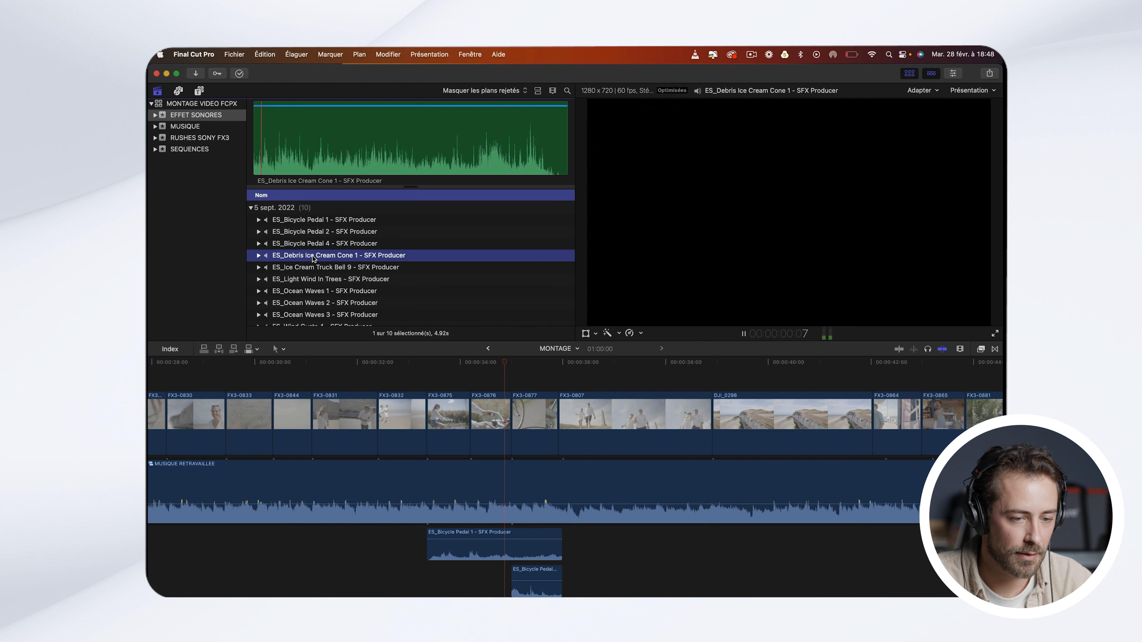
key("space")
left_click(317, 281)
key("space")
left_click(323, 269)
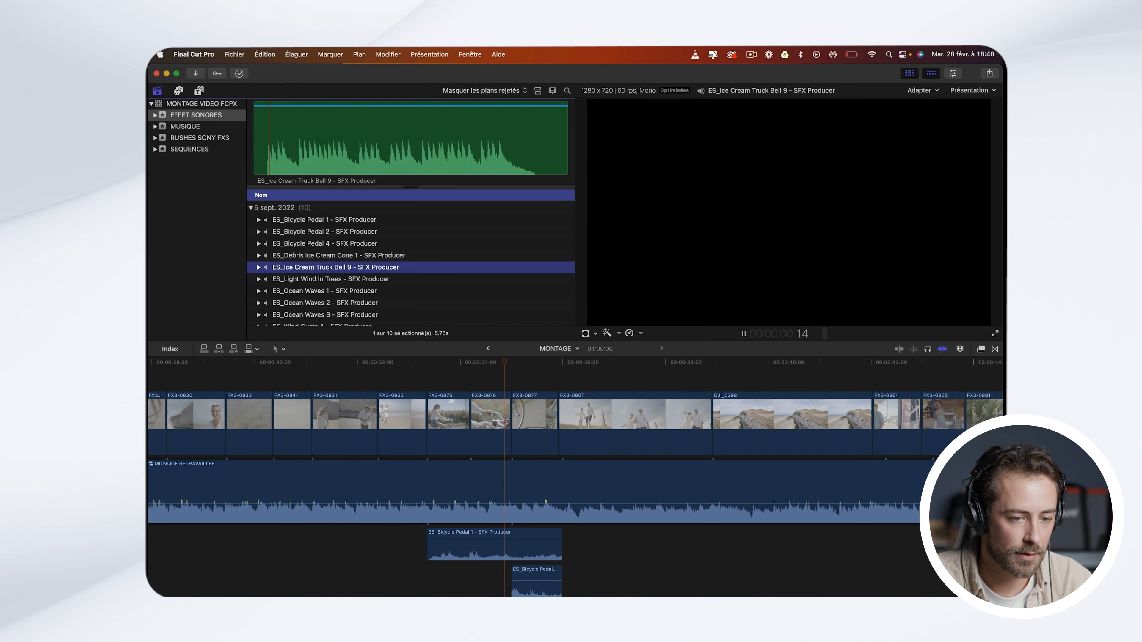
Step: Audition the ES_Debris Ice Cream Cone 1 and ES_Wind Gusts 4 sound effects in the EFFET SONORES event
key("space")
left_click(320, 258)
key("space")
key("space")
scroll(317, 288, "down", 1)
left_click(314, 319)
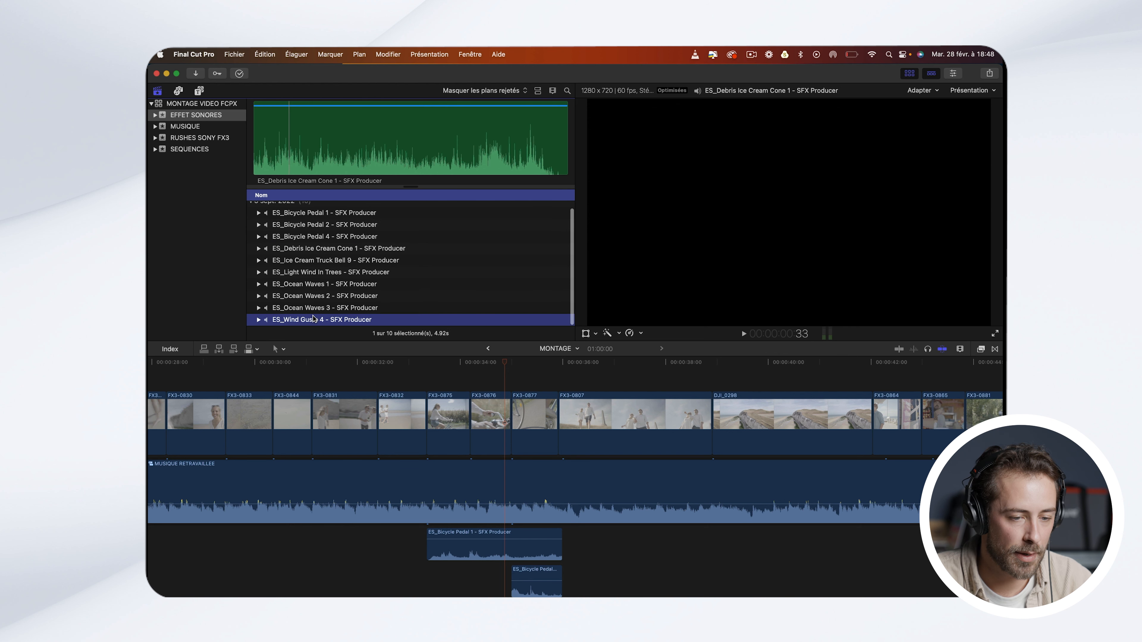
key("space")
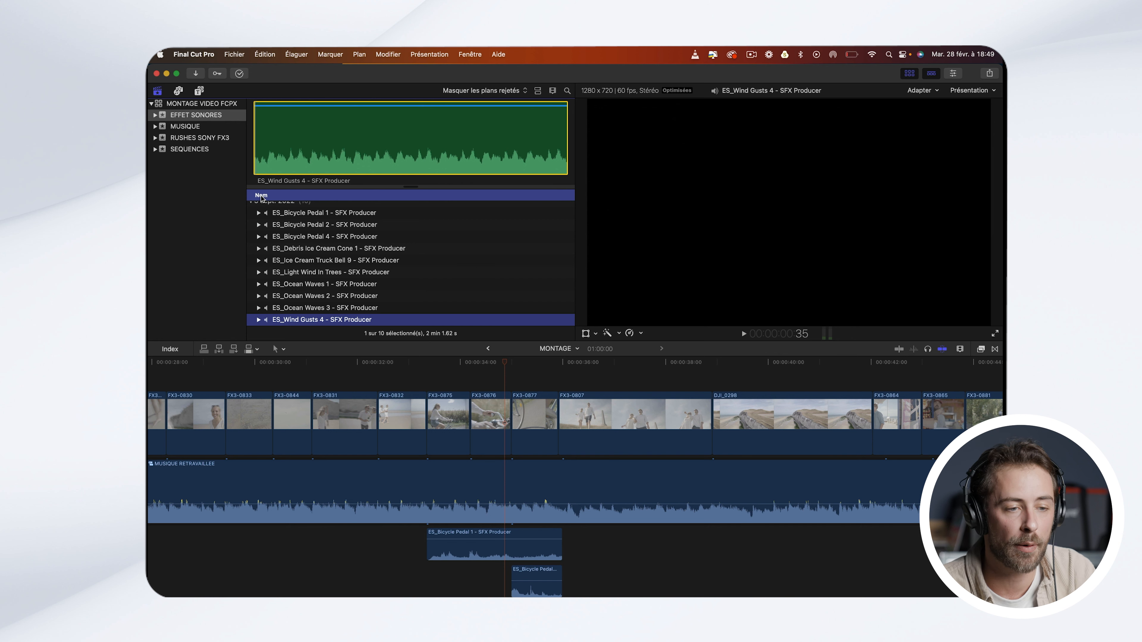
Step: Browse the built-in sound effects library and audition the Clochettes effect
left_click(178, 91)
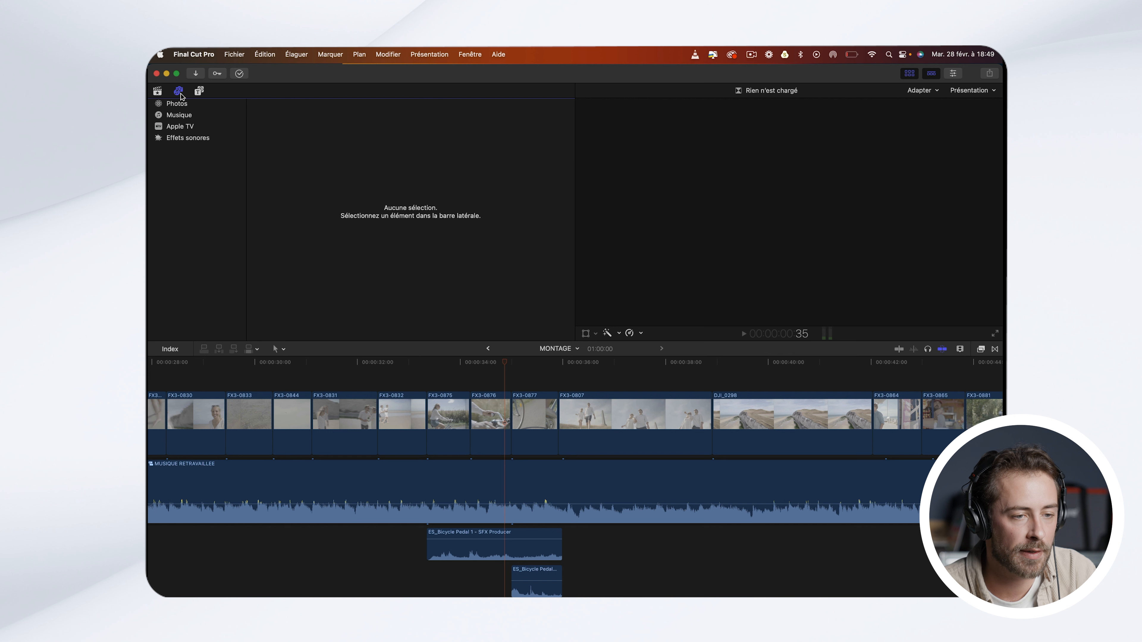
left_click(185, 139)
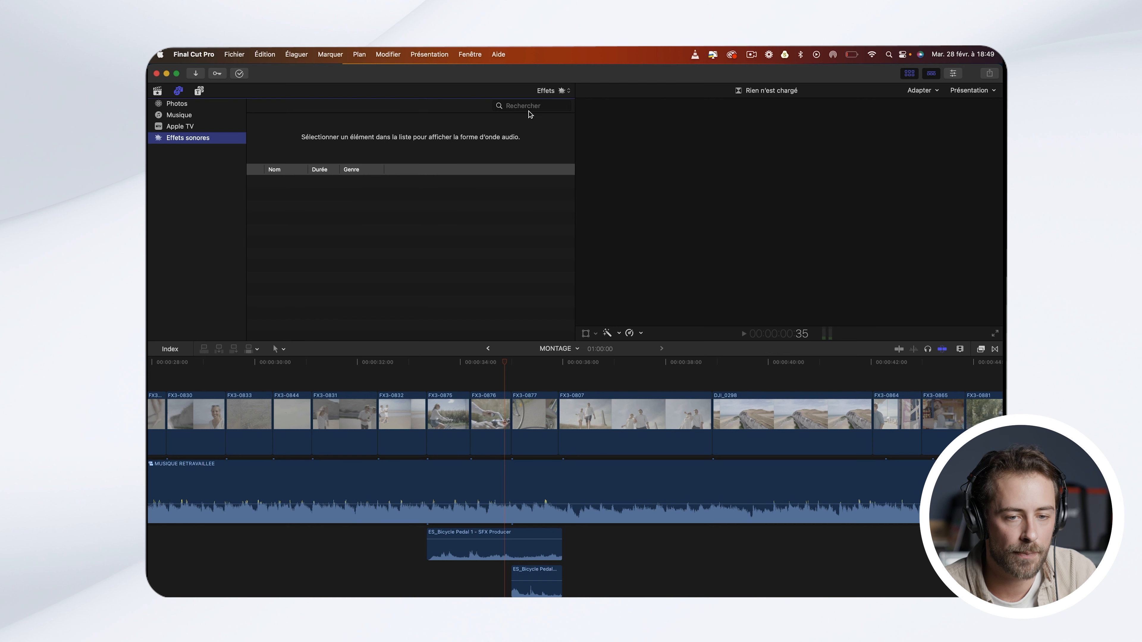
scroll(317, 279, "down", 5)
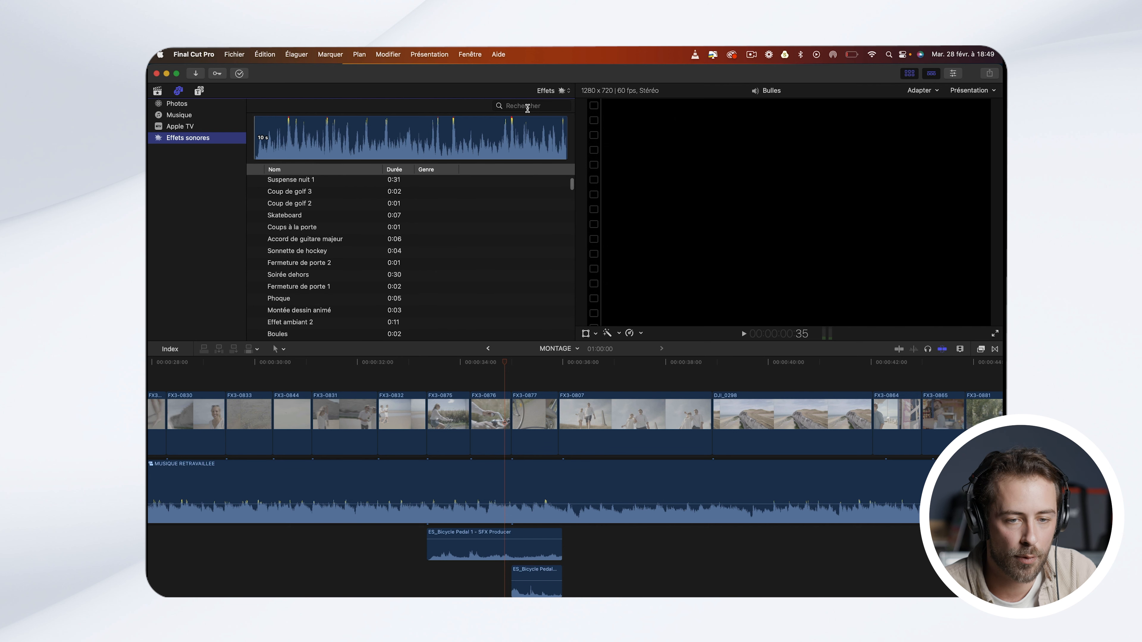
scroll(310, 300, "down", 3)
scroll(311, 300, "down", 5)
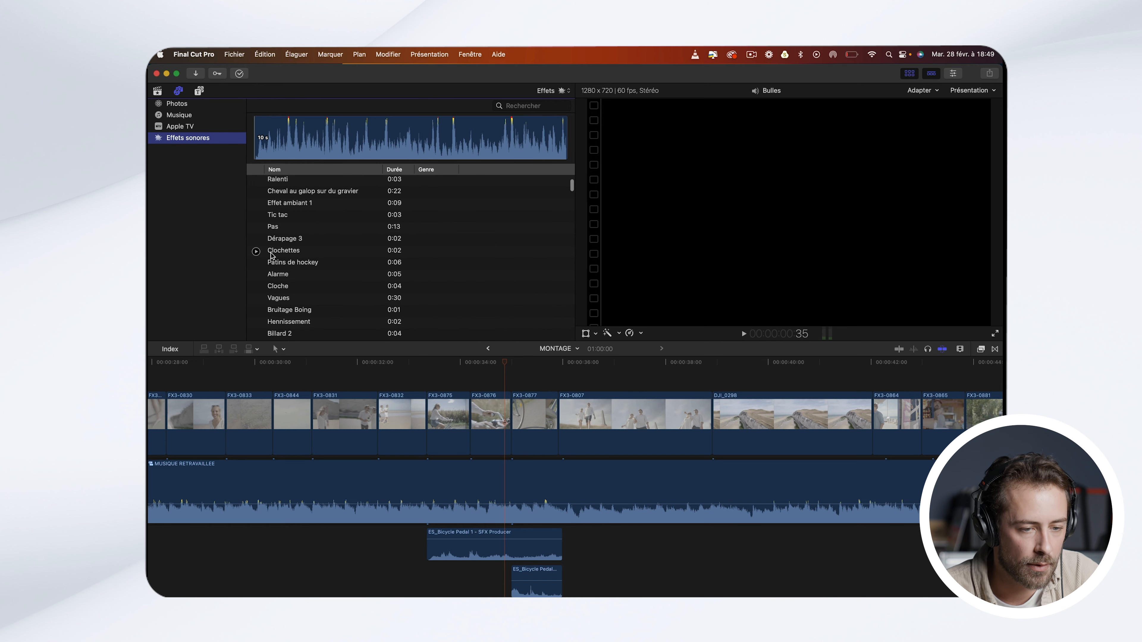
left_click(259, 253)
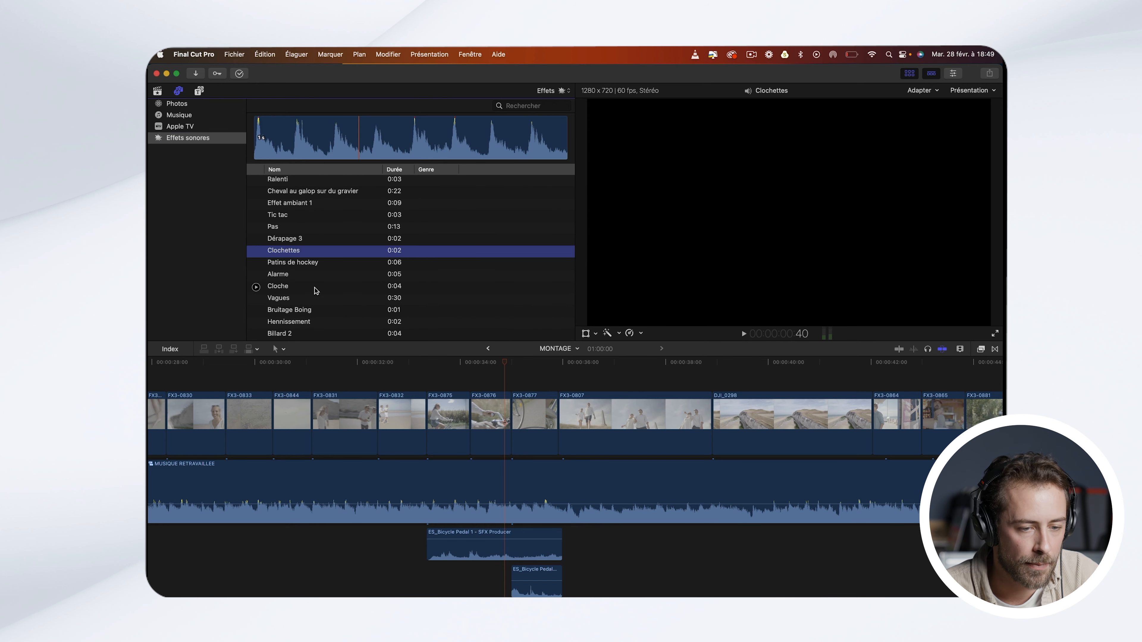
scroll(317, 297, "down", 2)
scroll(317, 297, "down", 2)
Step: Search the built-in sound effects for "velo" and "sonn", audition Sonnette and look through the rest of the matches
left_click(518, 104)
type("velo")
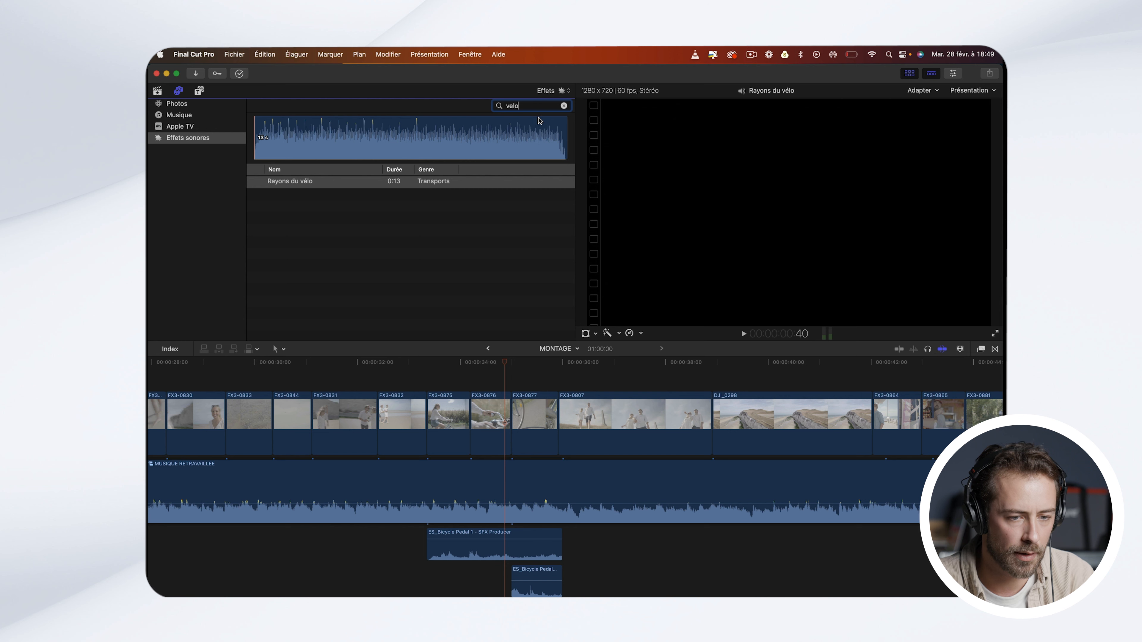
key("BackSpace")
key("BackSpace")
type("sonn")
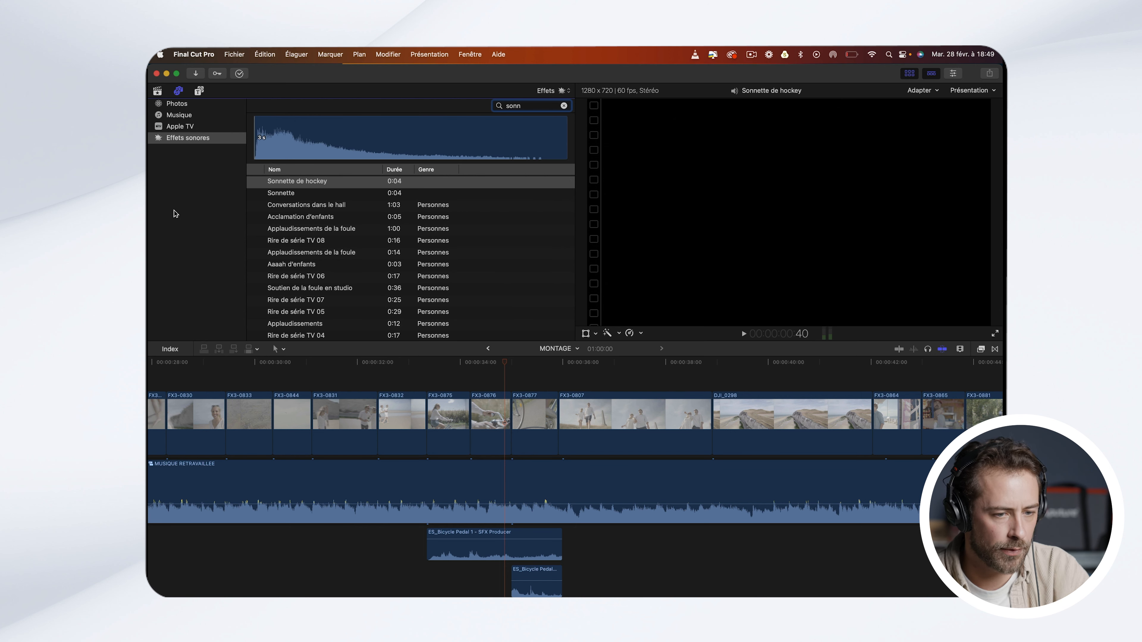
left_click(256, 195)
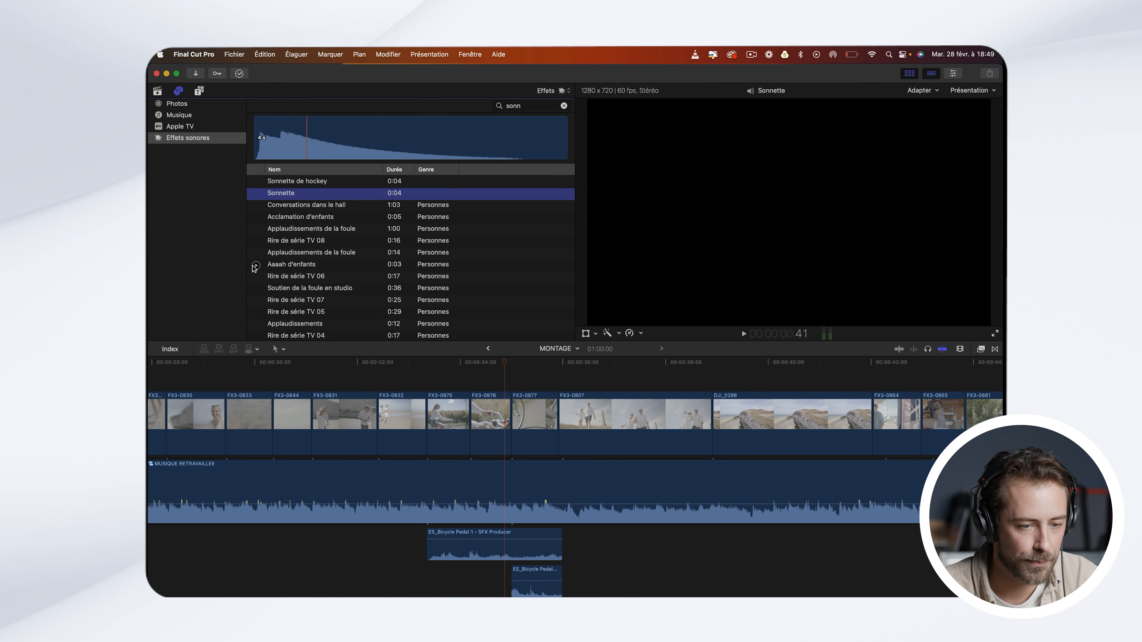
scroll(255, 284, "down", 4)
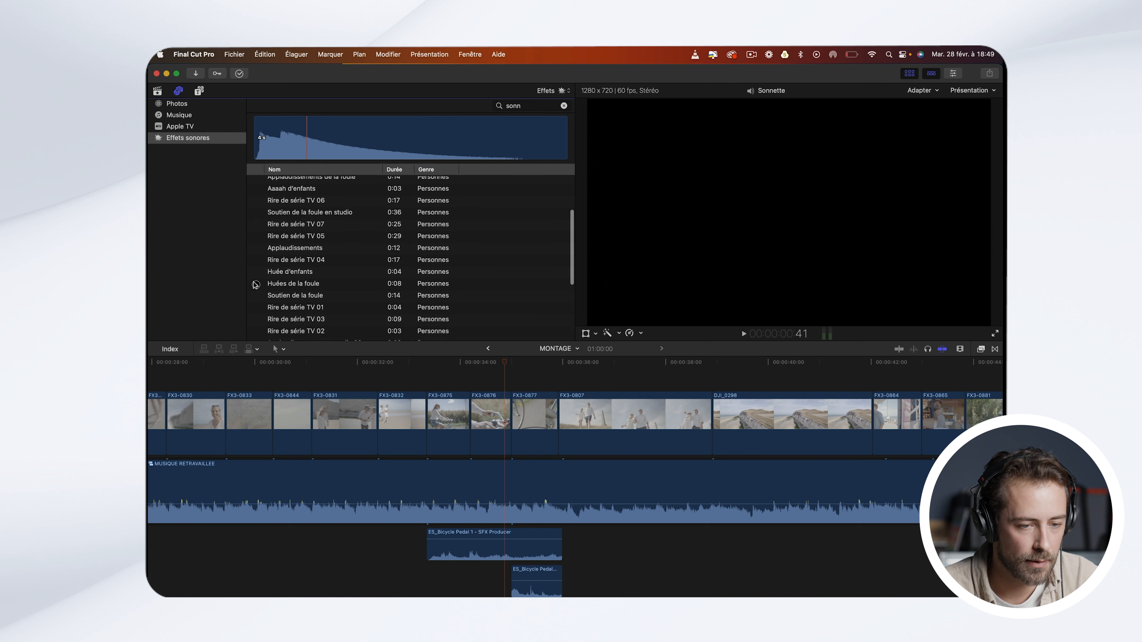
scroll(255, 285, "down", 4)
scroll(255, 286, "up", 8)
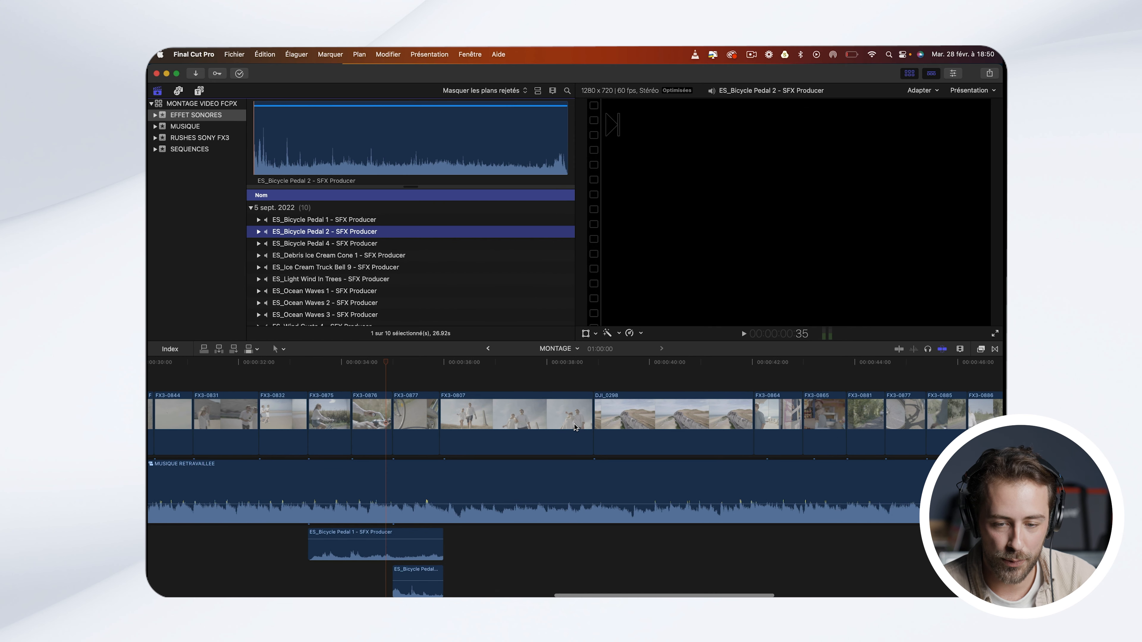
Step: Play back the cliff drone shot DJI_0298 in the MONTAGE timeline
scroll(577, 369, "right", 3)
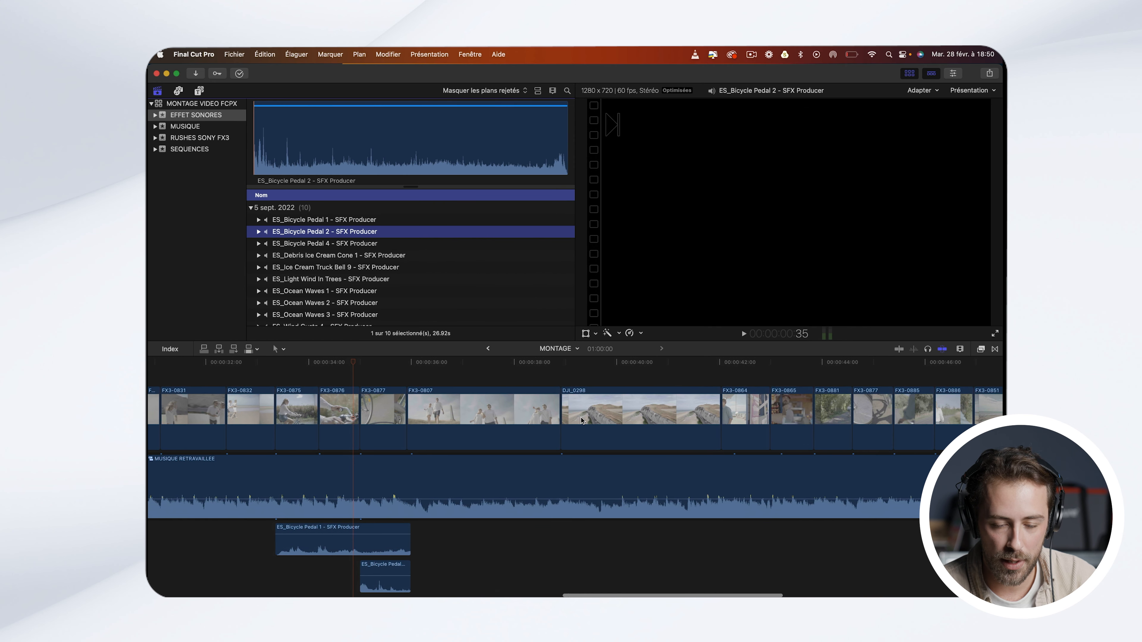
left_click(568, 370)
key("space")
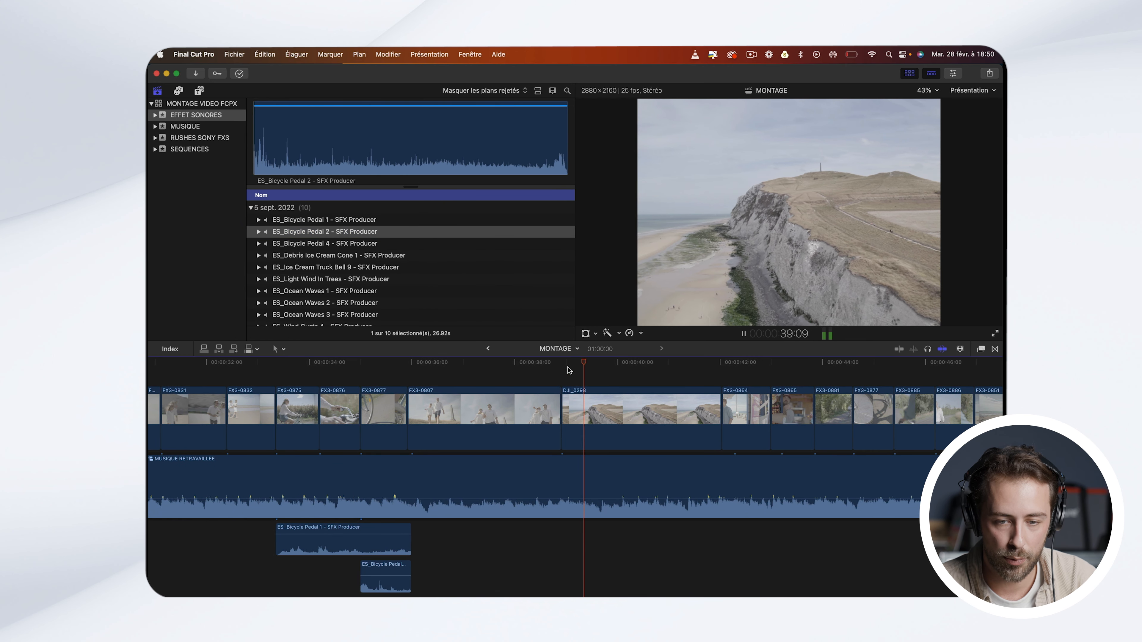
key("space")
Step: Add ES_Wind Gusts 4 from EFFET SONORES beneath the music, starting at the end of the ES_Bicycle Pedal clips
scroll(310, 291, "down", 1)
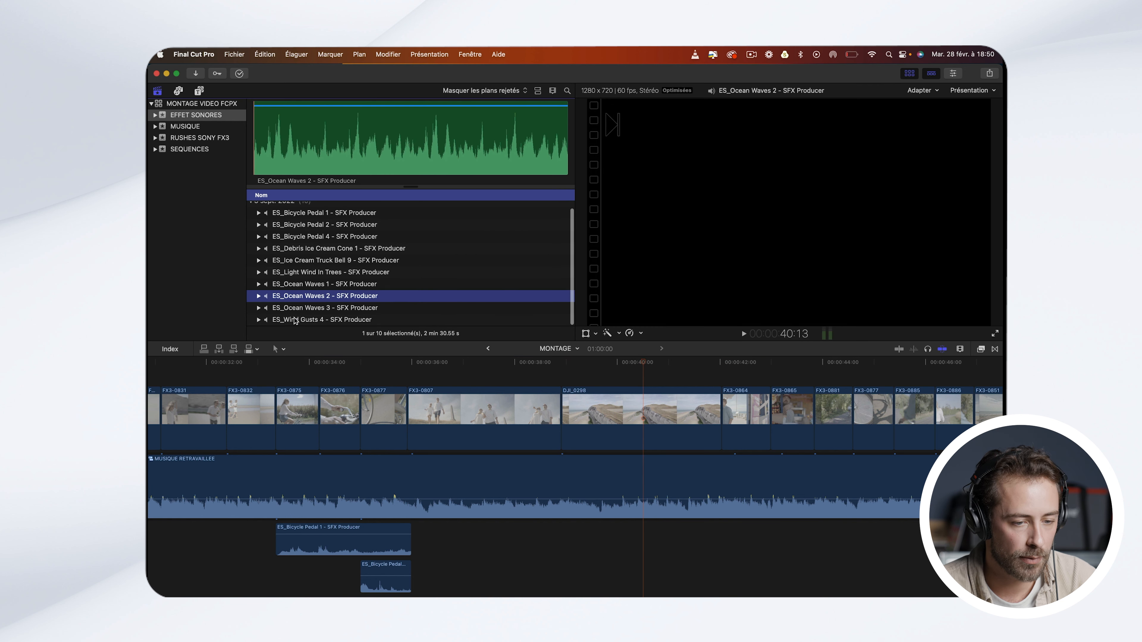
left_click(295, 319)
mouse_move(304, 324)
left_mouse_down()
mouse_move(602, 503)
mouse_move(556, 545)
mouse_move(402, 547)
mouse_move(415, 566)
left_mouse_up()
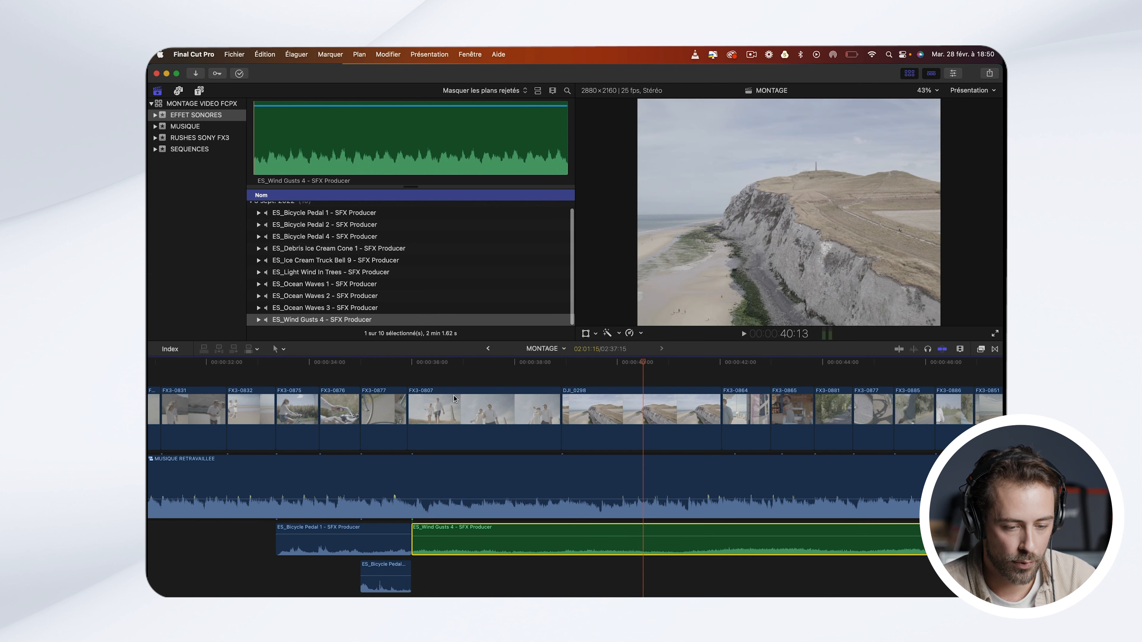
Step: Play back from wheel shot FX3-0877 through walking shot FX3-0807 and cliff shot DJI_0298 to hear the added wind
left_click_drag(445, 363, 421, 387)
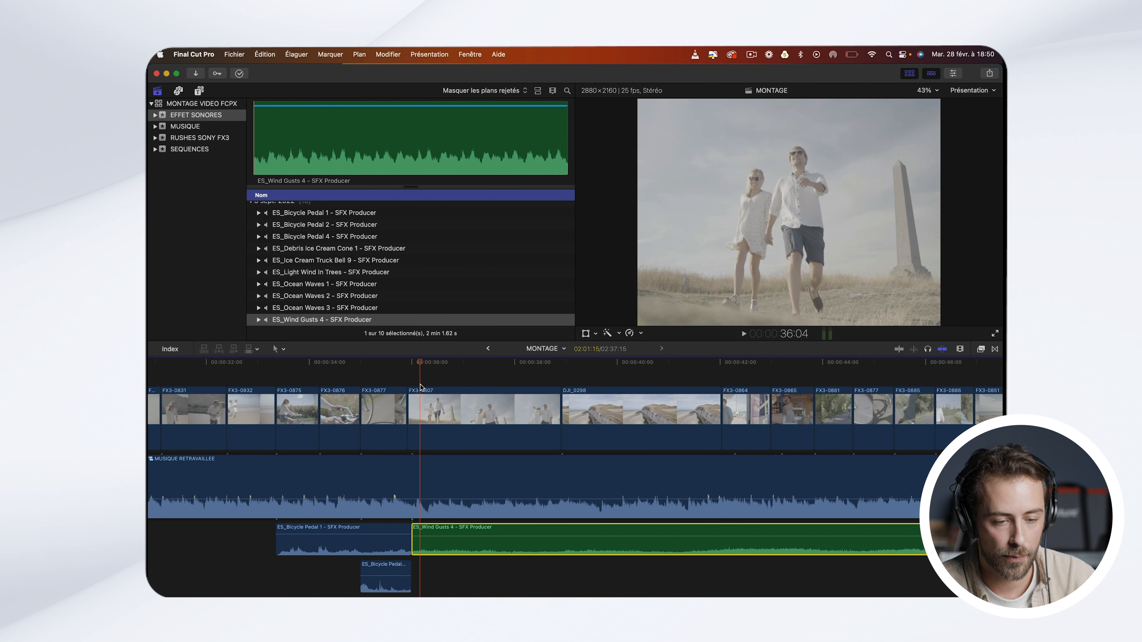
left_click(389, 367)
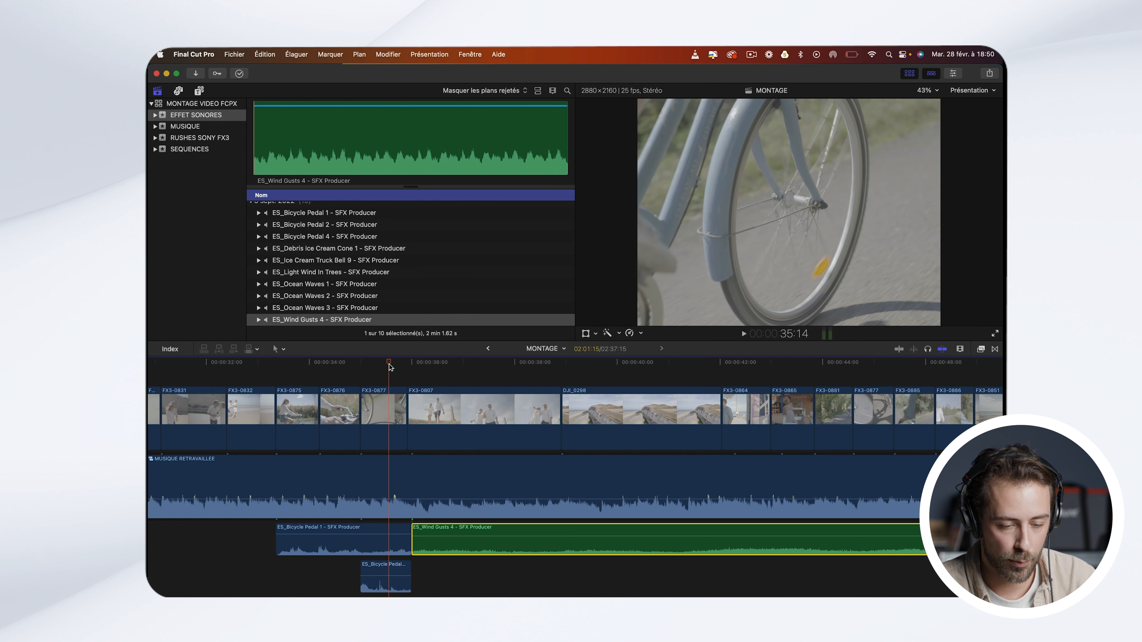
key("space")
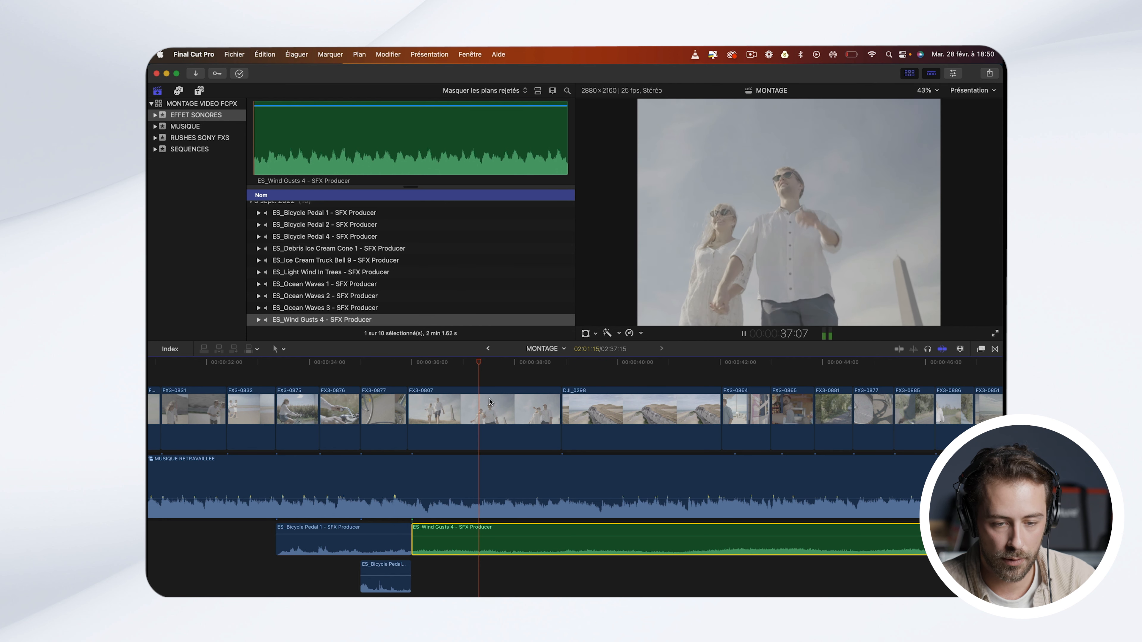
scroll(586, 451, "right", 5)
scroll(586, 451, "down", 1)
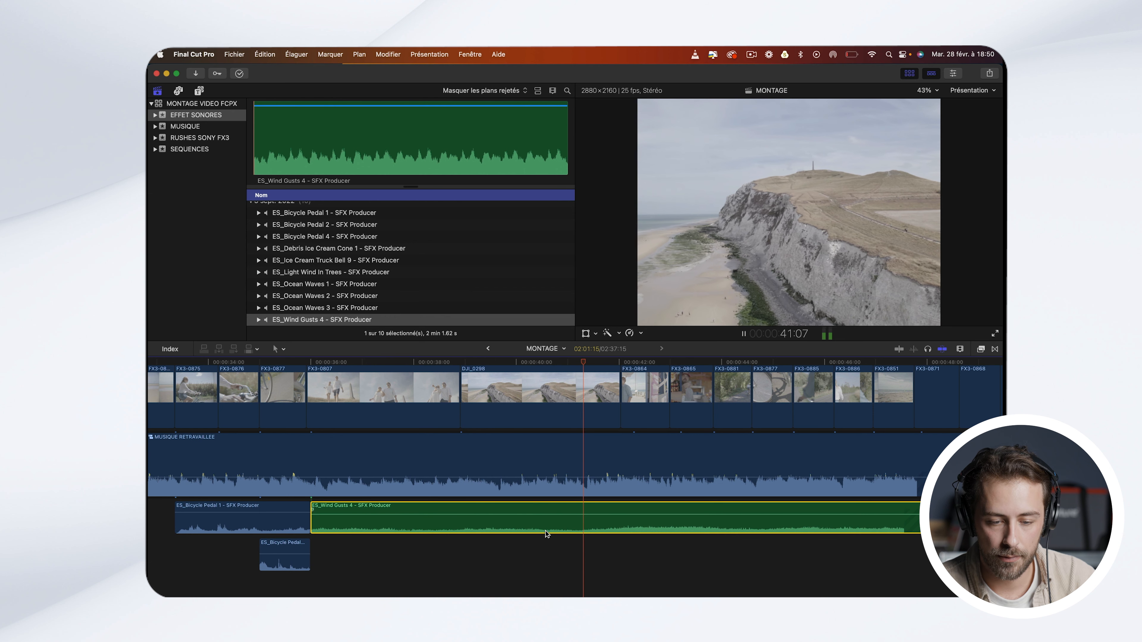
key("space")
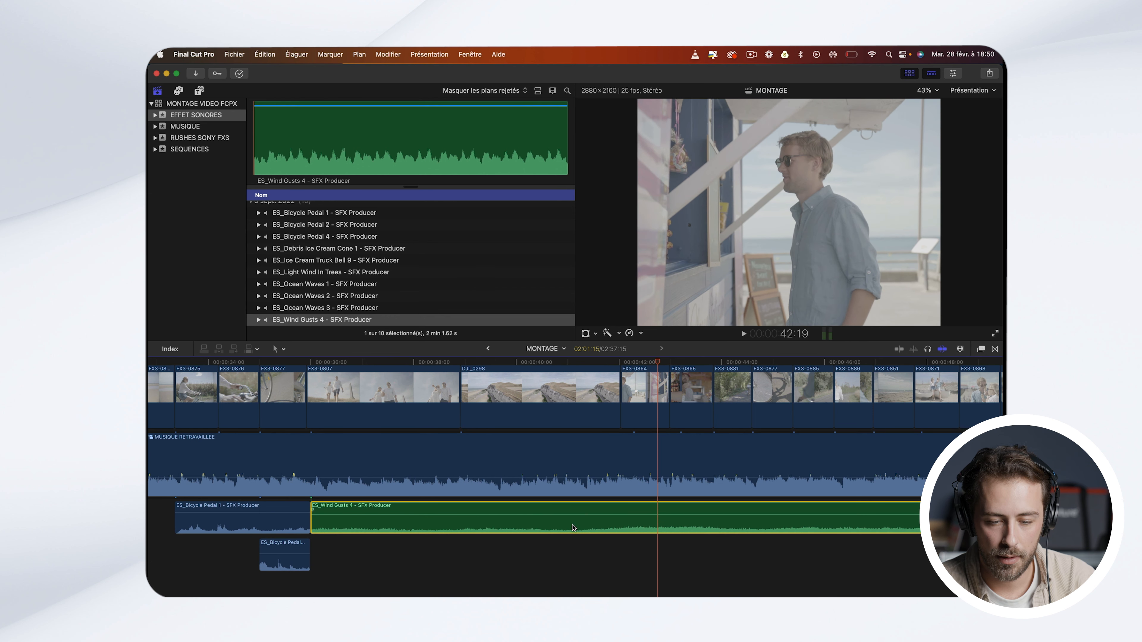
Step: Split ES_Wind Gusts 4 at the end of cliff shot DJI_0298 and delete the part after the cut
key("b")
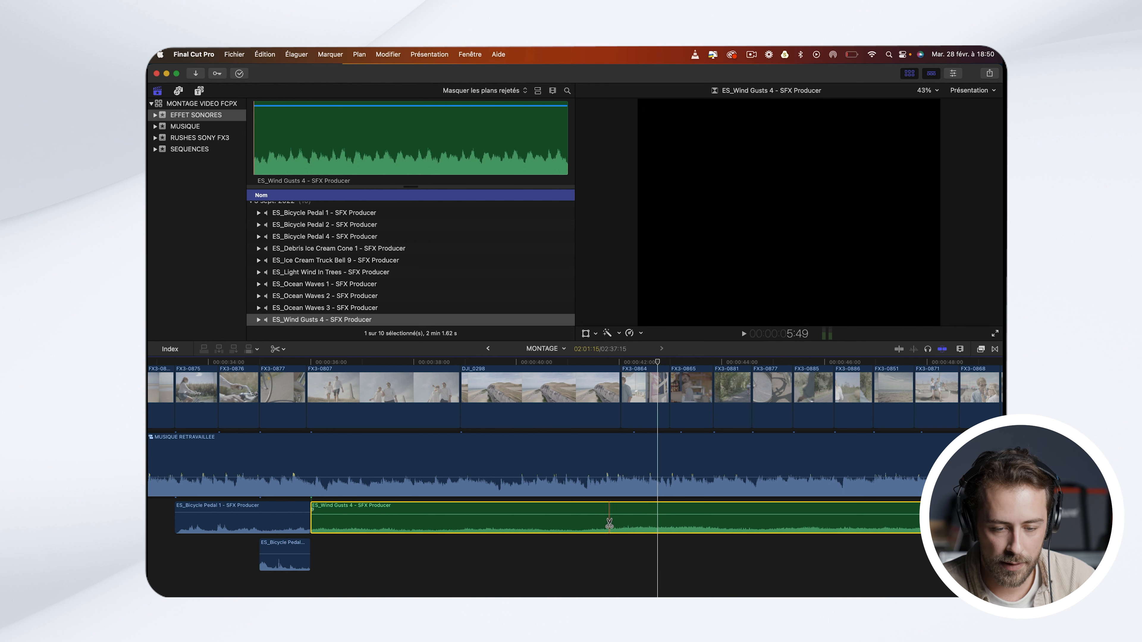
left_click(620, 519)
key("a")
left_click(670, 530)
key("Delete")
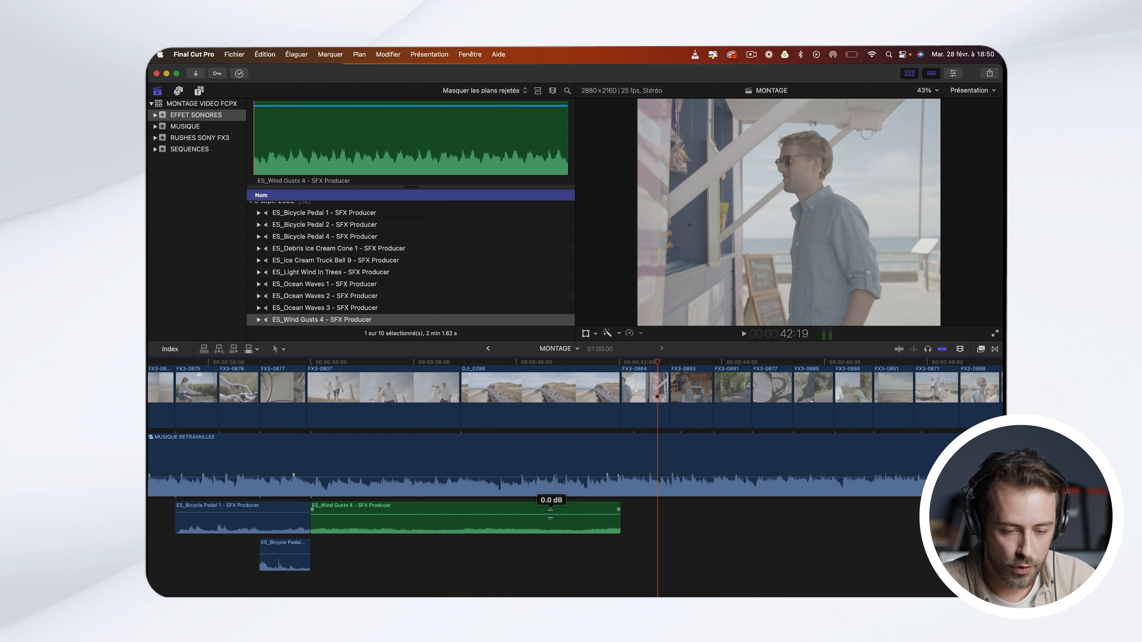
Step: Raise the ES_Wind Gusts 4 volume to 6.0 dB and play it back from wheel shot FX3-0877 through cliff shot DJI_0298
left_click_drag(551, 513, 551, 511)
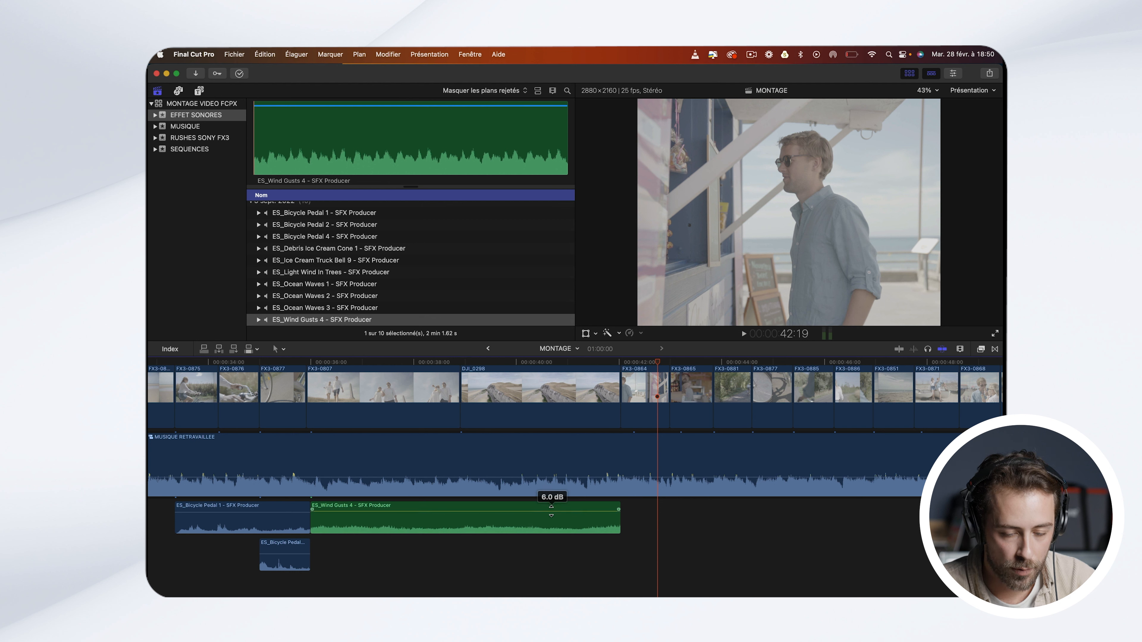
left_click(284, 362)
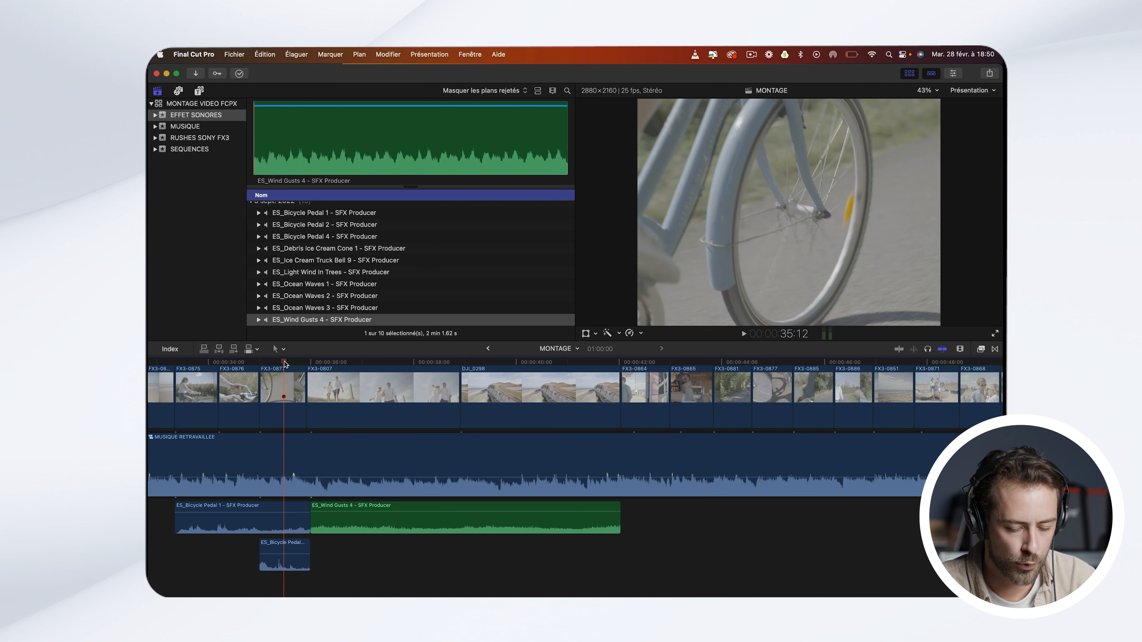
key("space")
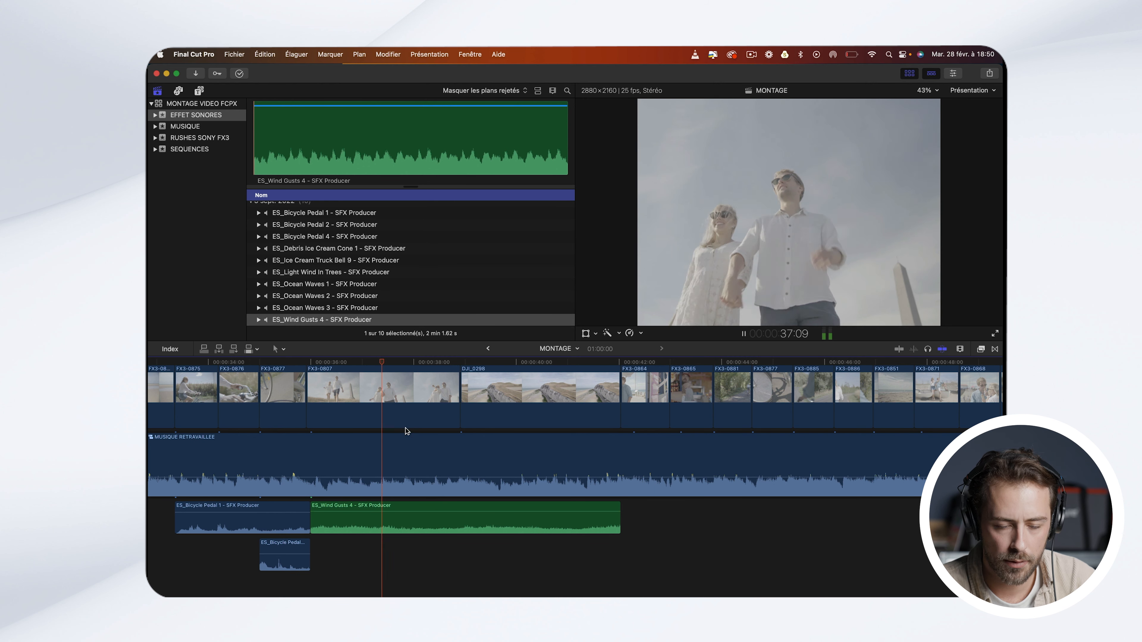
scroll(483, 487, "left", 2)
scroll(535, 509, "up", 1)
scroll(539, 511, "down", 1)
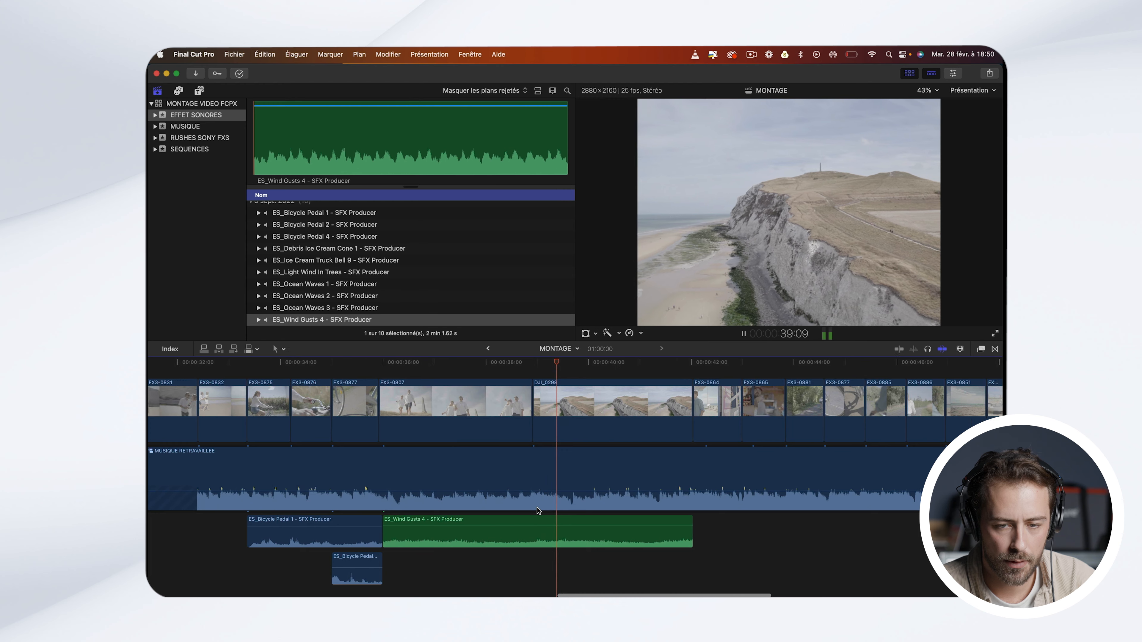
scroll(539, 511, "right", 2)
scroll(538, 511, "down", 1)
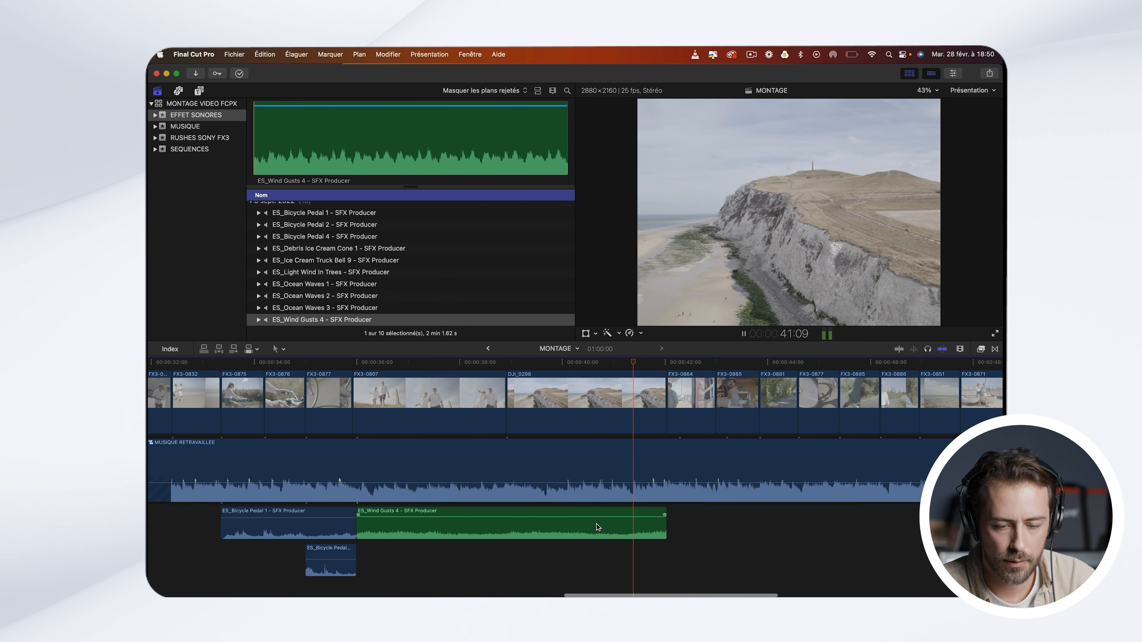
left_click(744, 333)
Step: Replay the wind sound from the start of walking shot FX3-0807 into cliff shot DJI_0298
left_click(352, 364)
key("space")
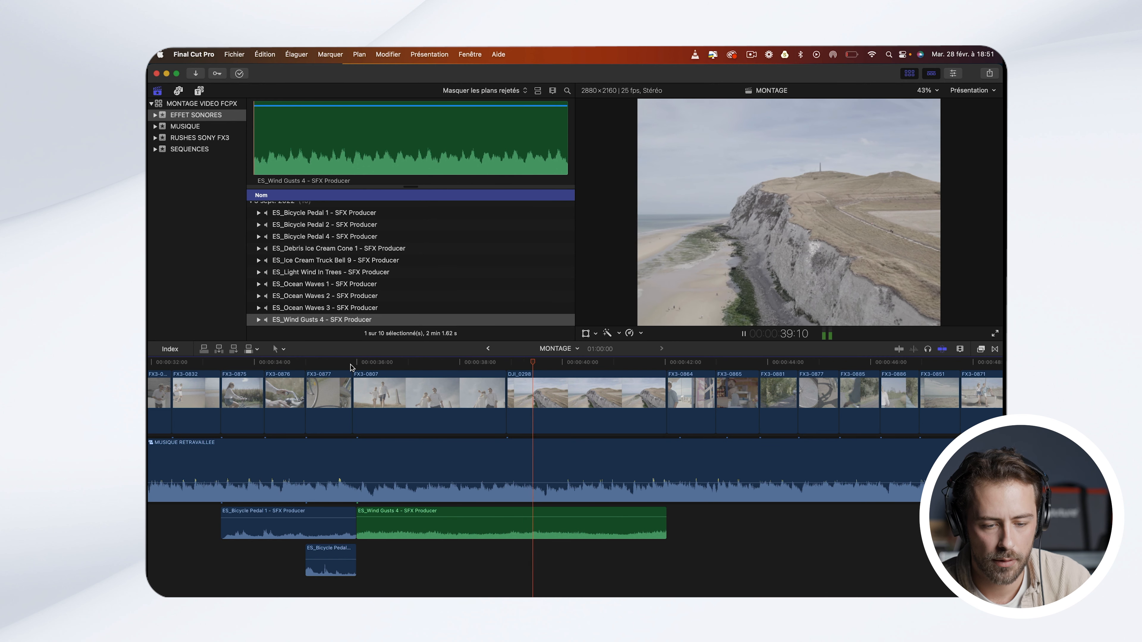
key("space")
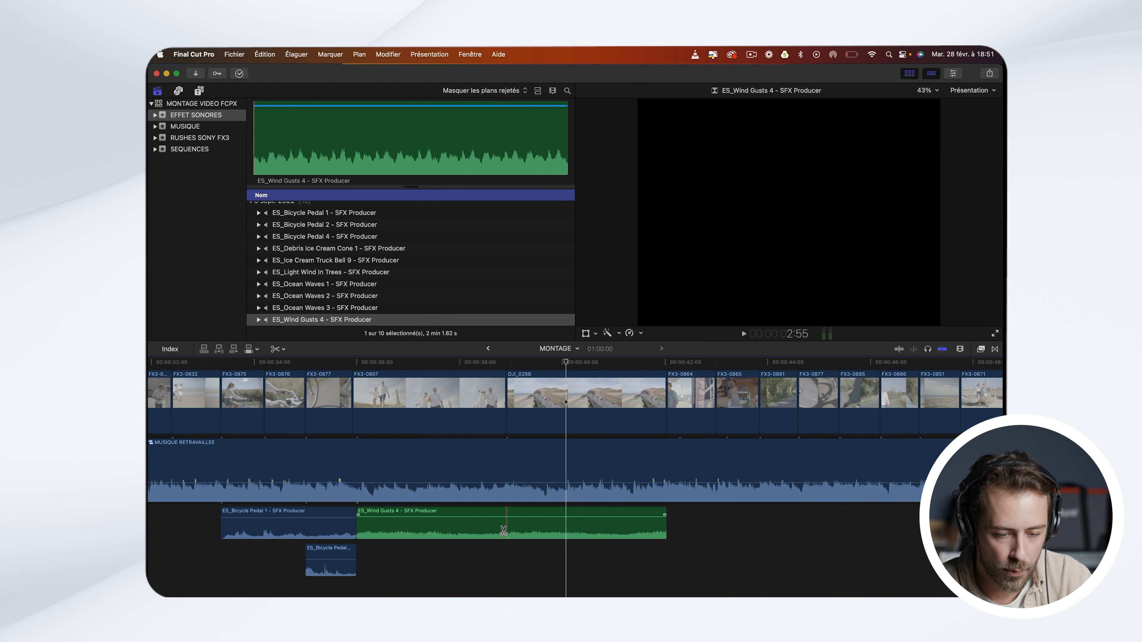
Step: Split ES_Wind Gusts 4 at the start of cliff shot DJI_0298, adjust the second piece's volume and play back the transition
key("super+b")
left_click_drag(558, 511, 559, 515)
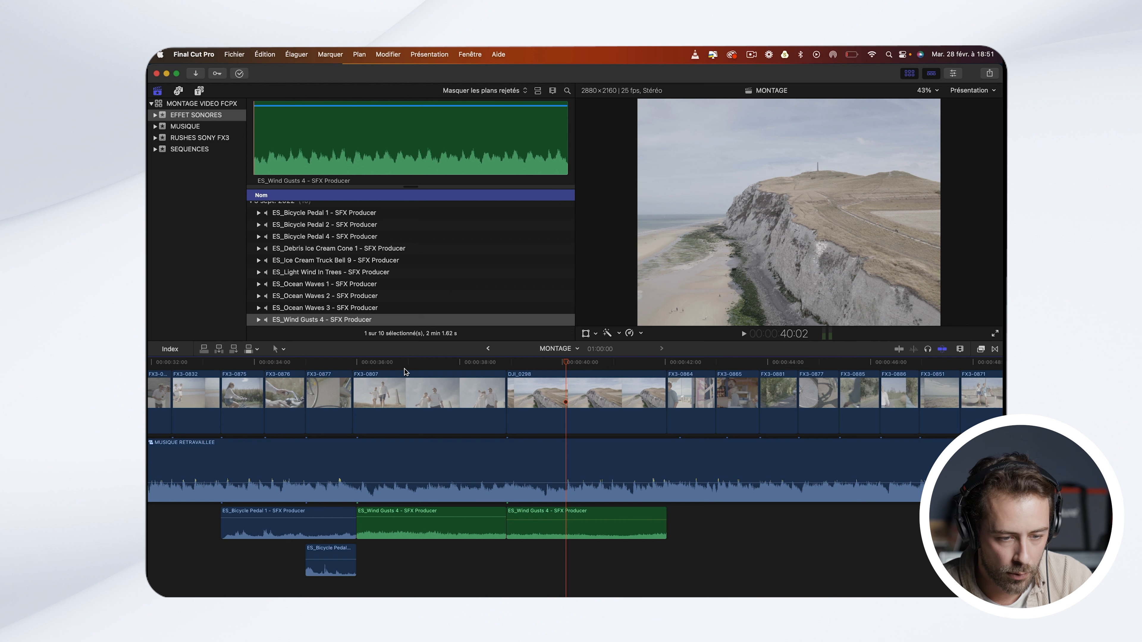
left_click(404, 365)
key("space")
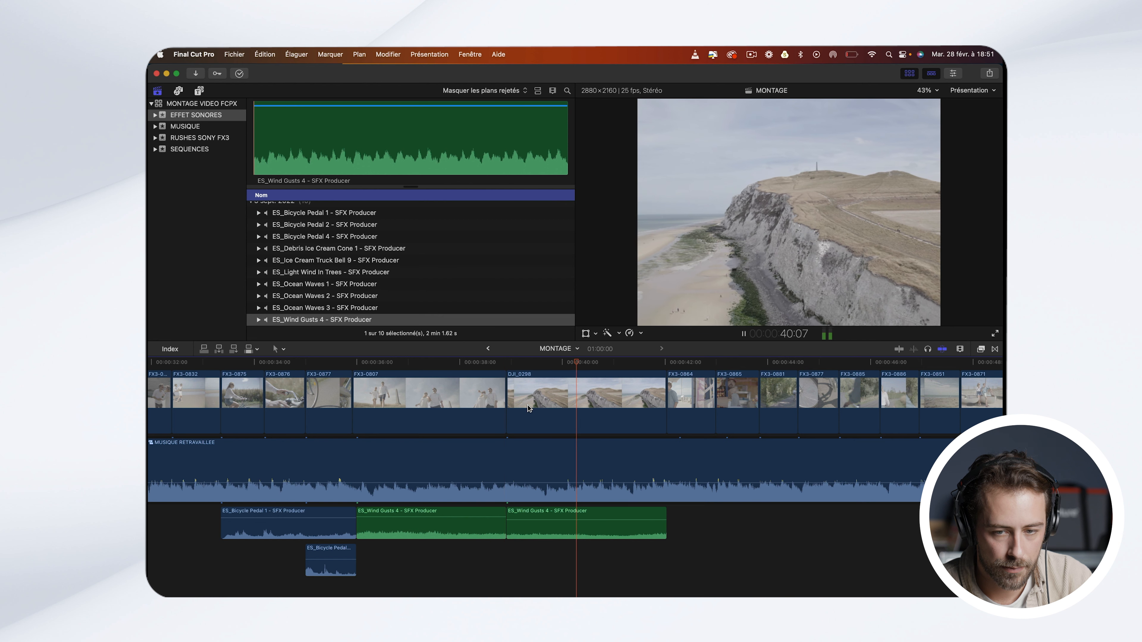
key("space")
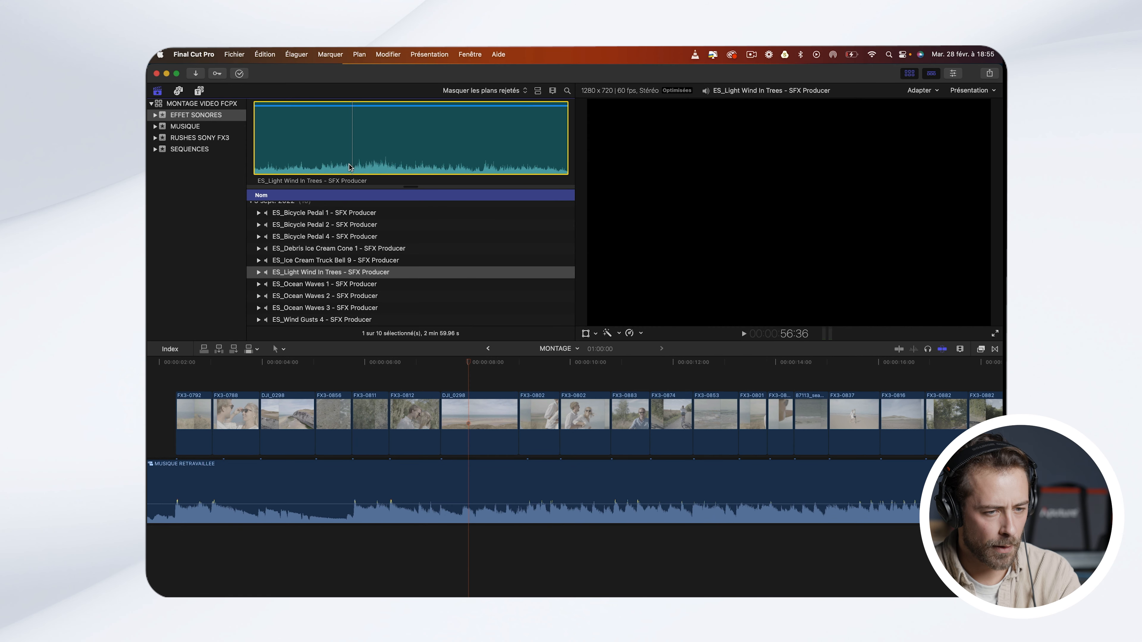
Step: Add ES_Light Wind In Trees beneath the music, starting at the tree-path shot FX3-0811
left_click_drag(350, 168, 379, 479)
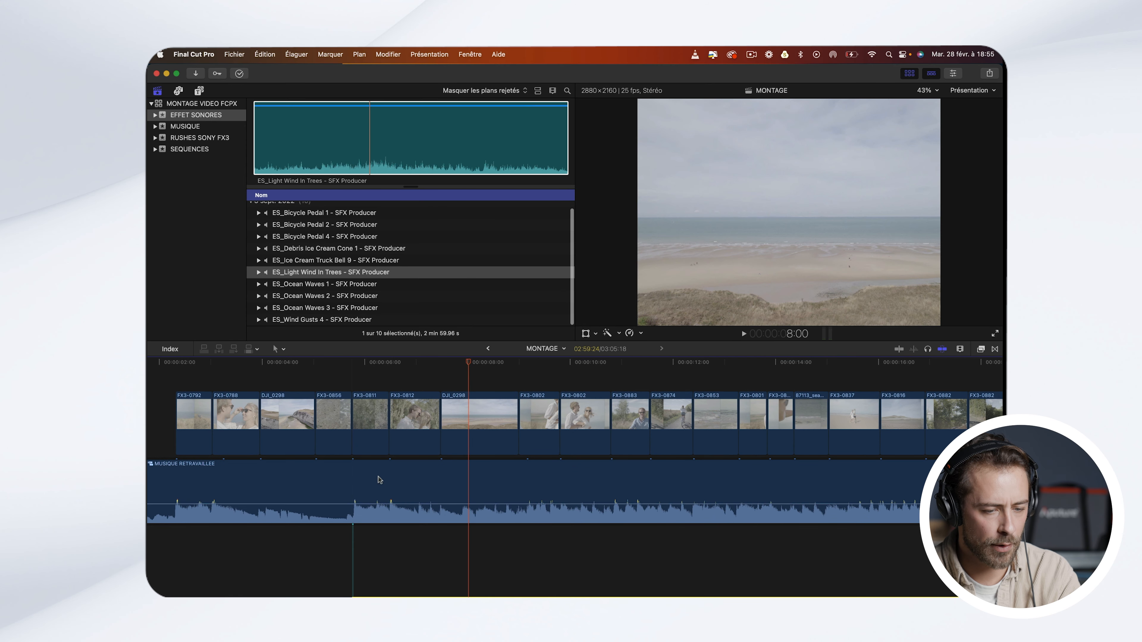
left_click(365, 370)
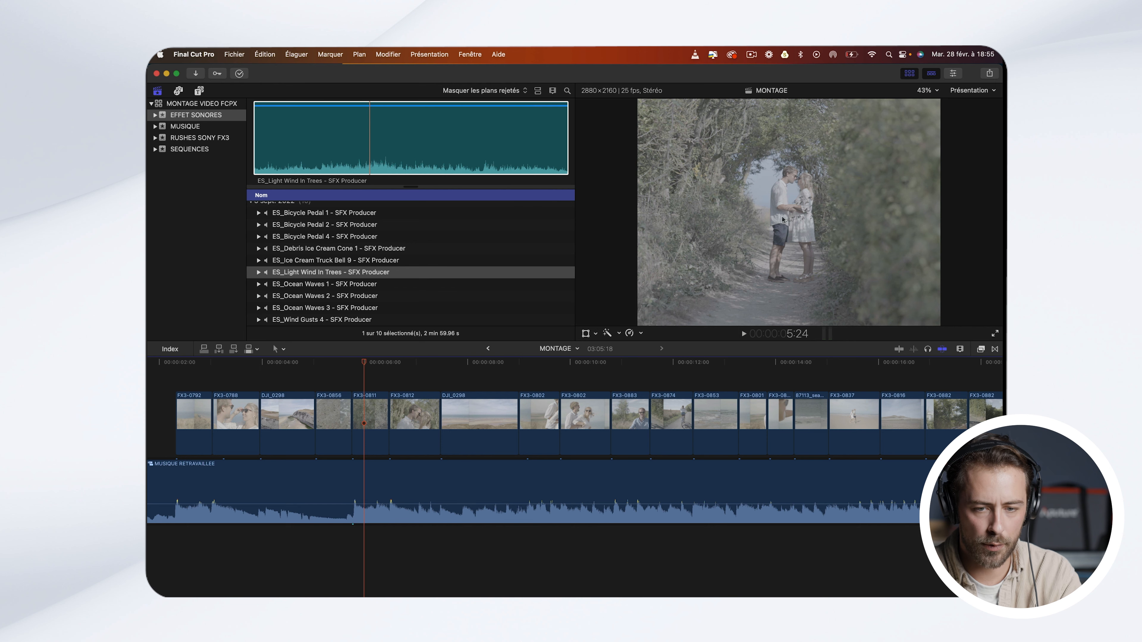
Step: Split the ES_Light Wind In Trees clip at two points to isolate a middle section
scroll(407, 503, "down", 4)
left_click_drag(421, 516, 392, 521)
key("super+minus")
key("super+minus")
key("super+minus")
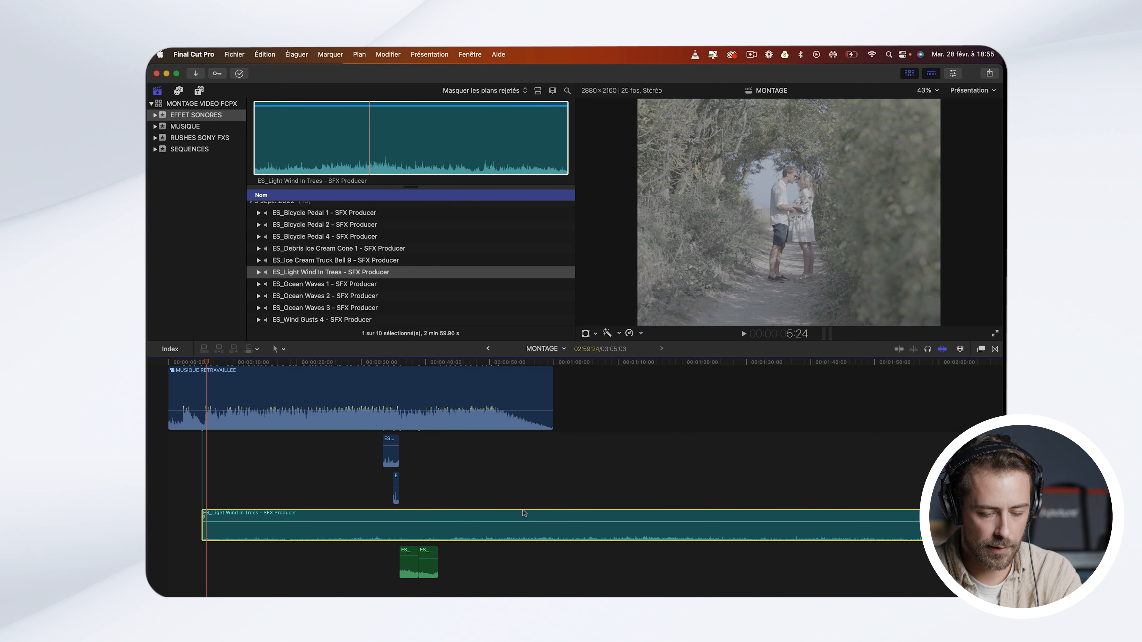
key("b")
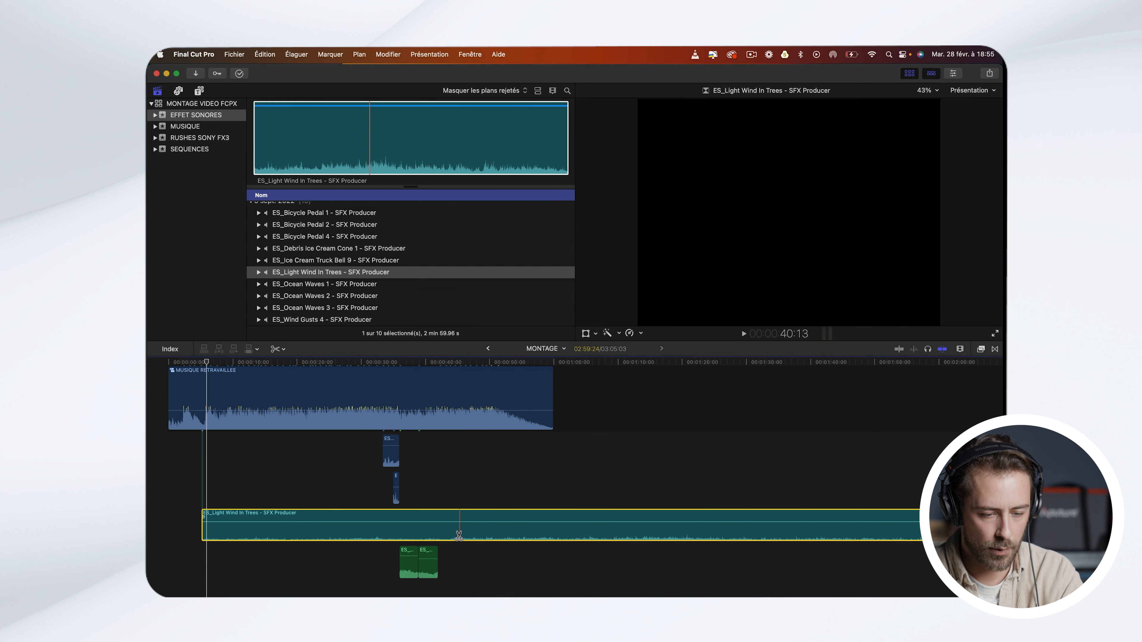
left_click(445, 529)
left_click(604, 454)
Step: Delete the opening and closing pieces of ES_Light Wind In Trees, keeping only the middle section
key("a")
left_click_drag(563, 460, 564, 494)
left_click(372, 533)
key("Delete")
left_click(683, 459)
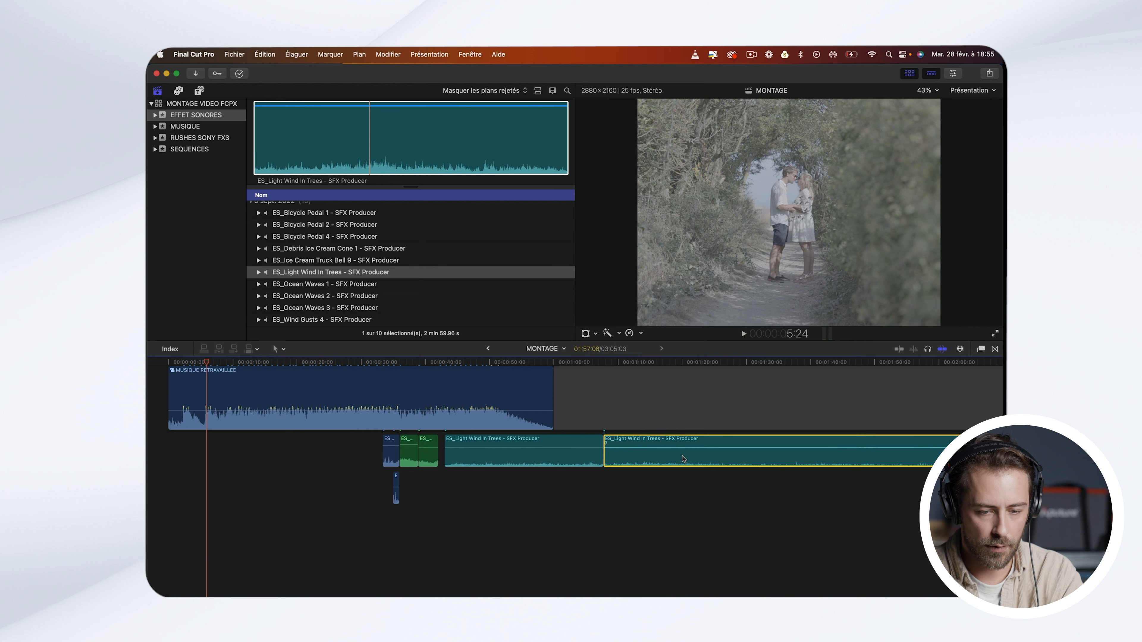
key("Delete")
Step: Move the remaining ES_Light Wind In Trees section earlier, beneath tree shots FX3-0811 and FX3-0812, and play it back
scroll(585, 495, "up", 3)
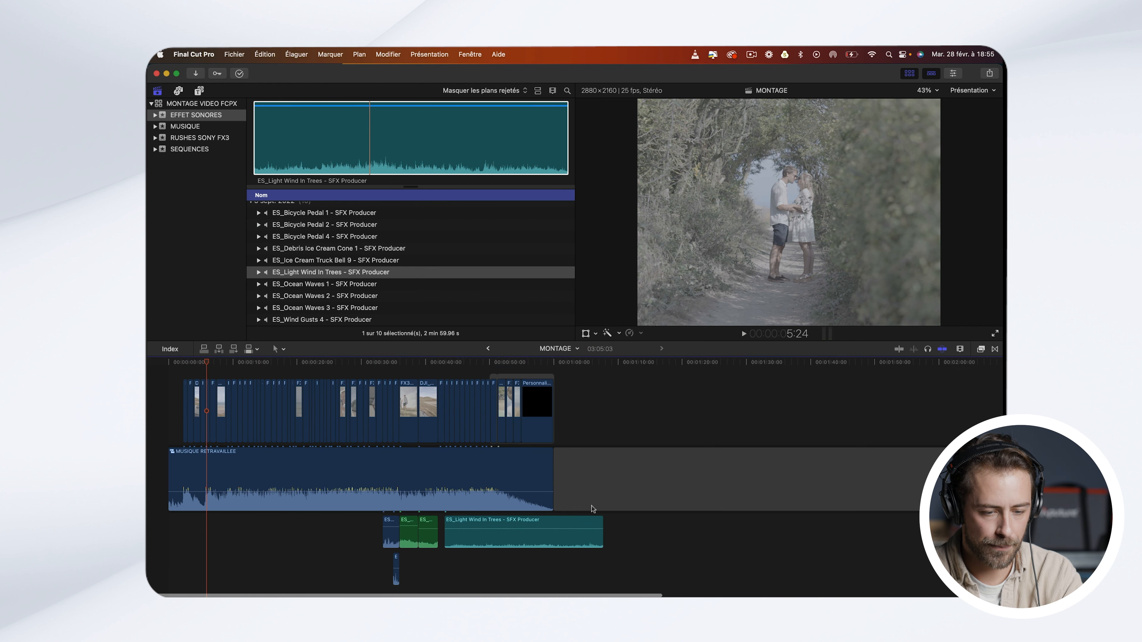
left_click_drag(547, 535, 298, 537)
left_click(258, 369)
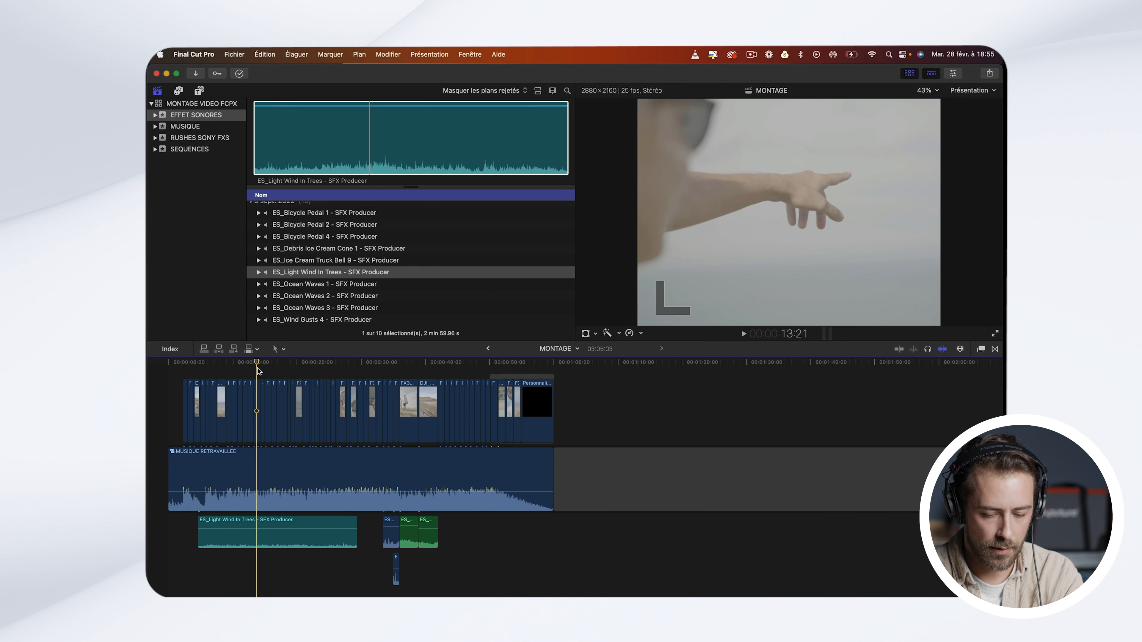
key("super+equal")
key("super+equal")
scroll(258, 372, "left", 4)
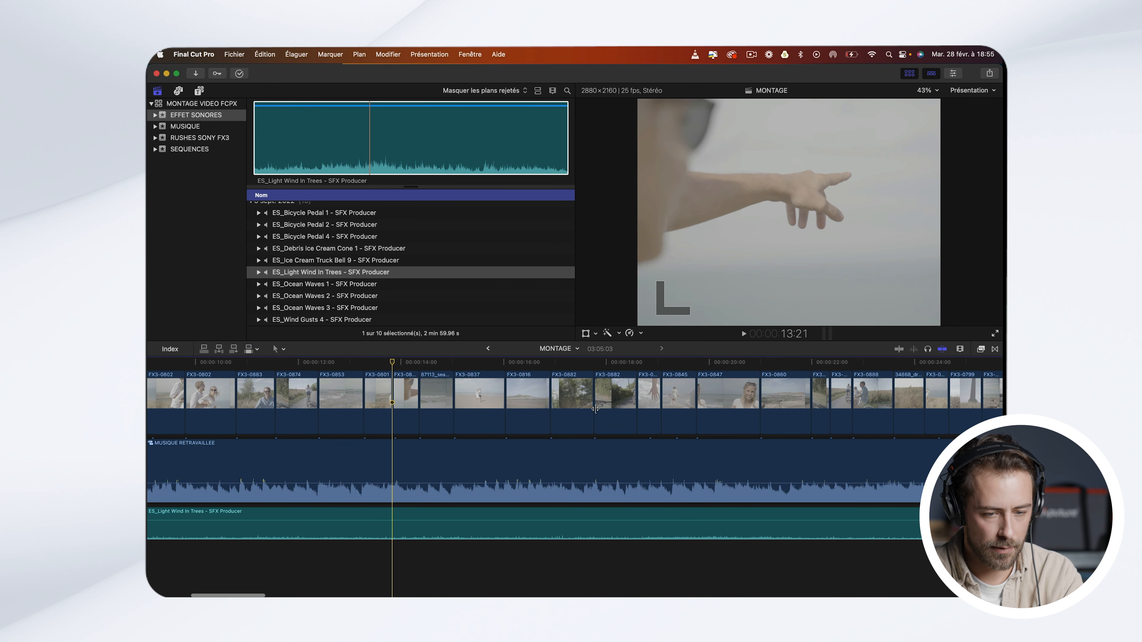
left_click(339, 373)
key("space")
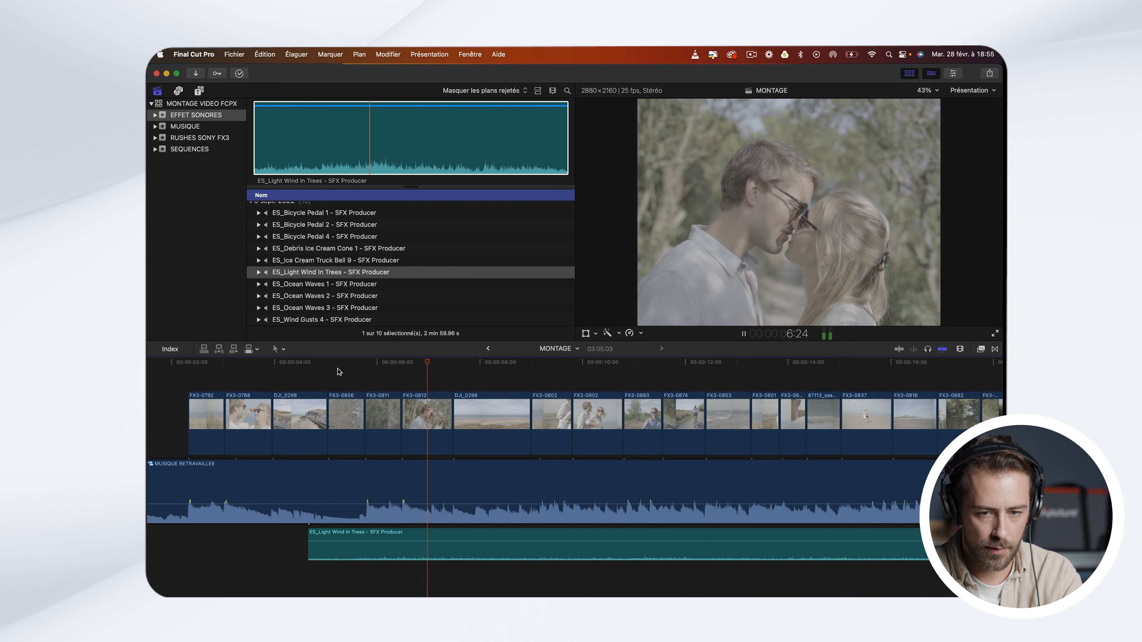
key("space")
Step: Raise ES_Light Wind In Trees to 6.0 dB and shorten it to run from just before FX3-0811 into the beach shot after FX3-0812
left_click_drag(421, 540, 421, 537)
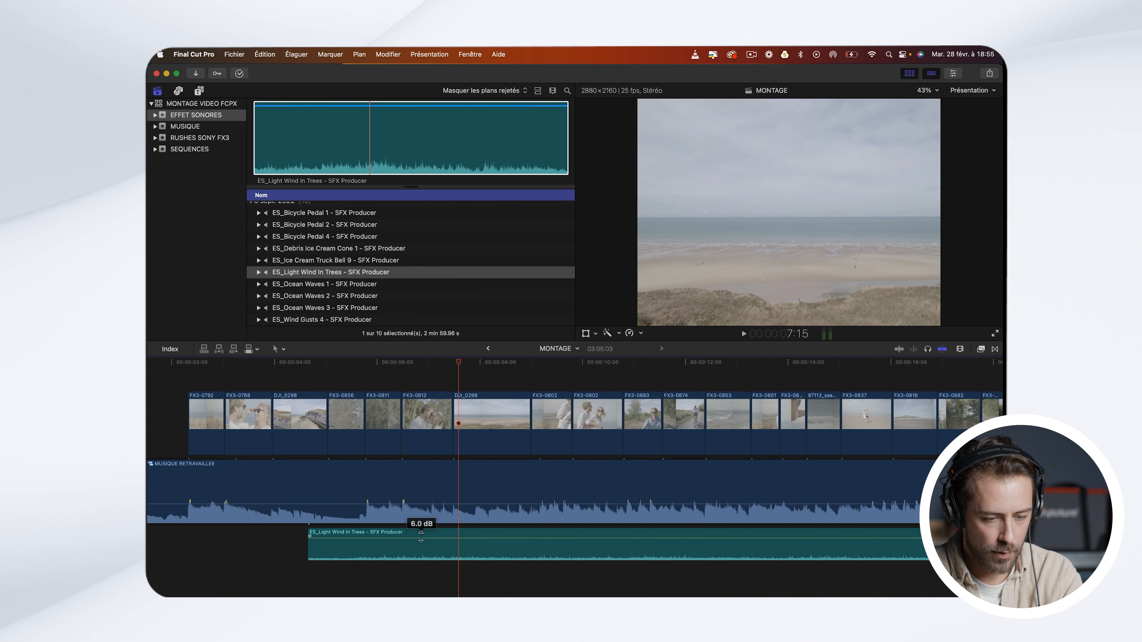
left_click_drag(310, 552, 358, 552)
key("b")
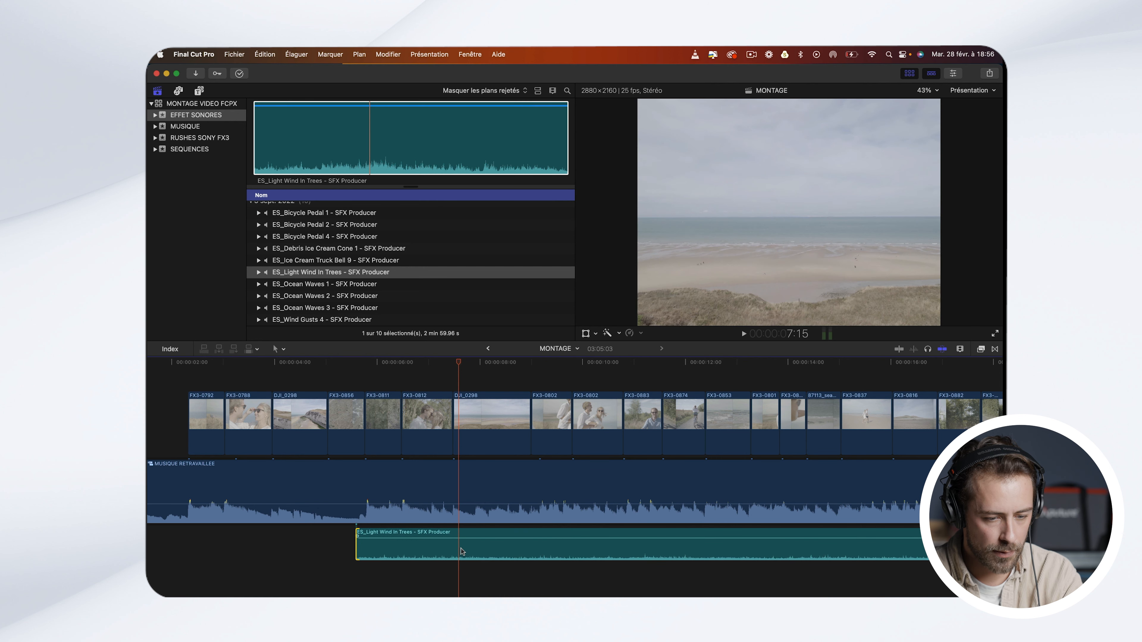
left_click(475, 551)
key("a")
left_click(501, 552)
key("Delete")
Step: Play back the shortened tree wind, lower its volume slightly and listen again from shot FX3-0812
mouse_move(424, 537)
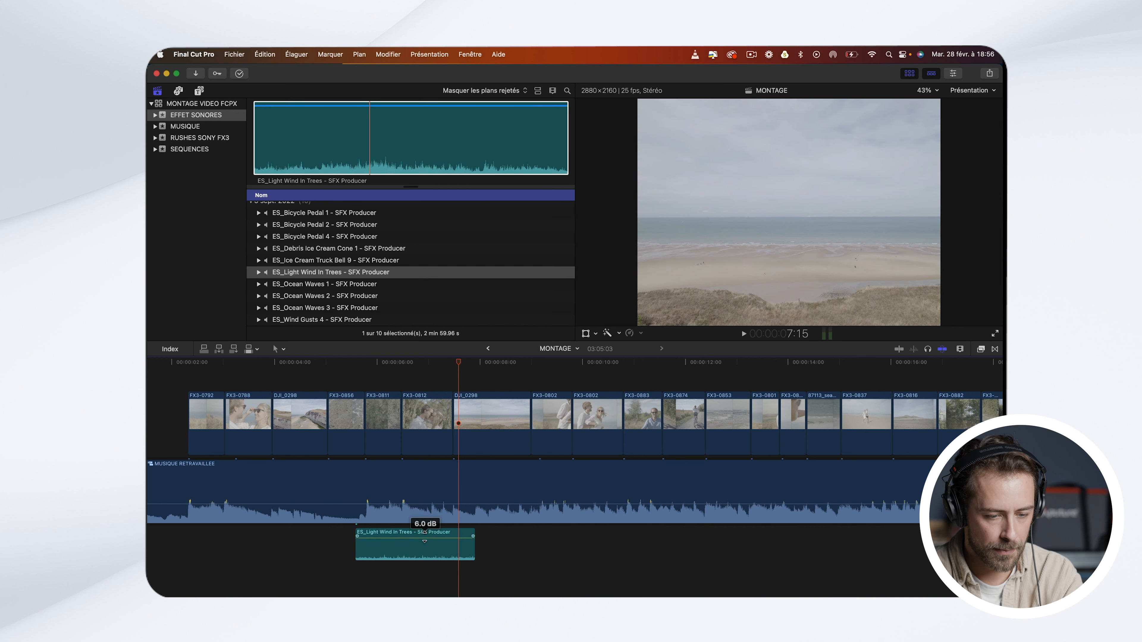
left_click(356, 367)
key("space")
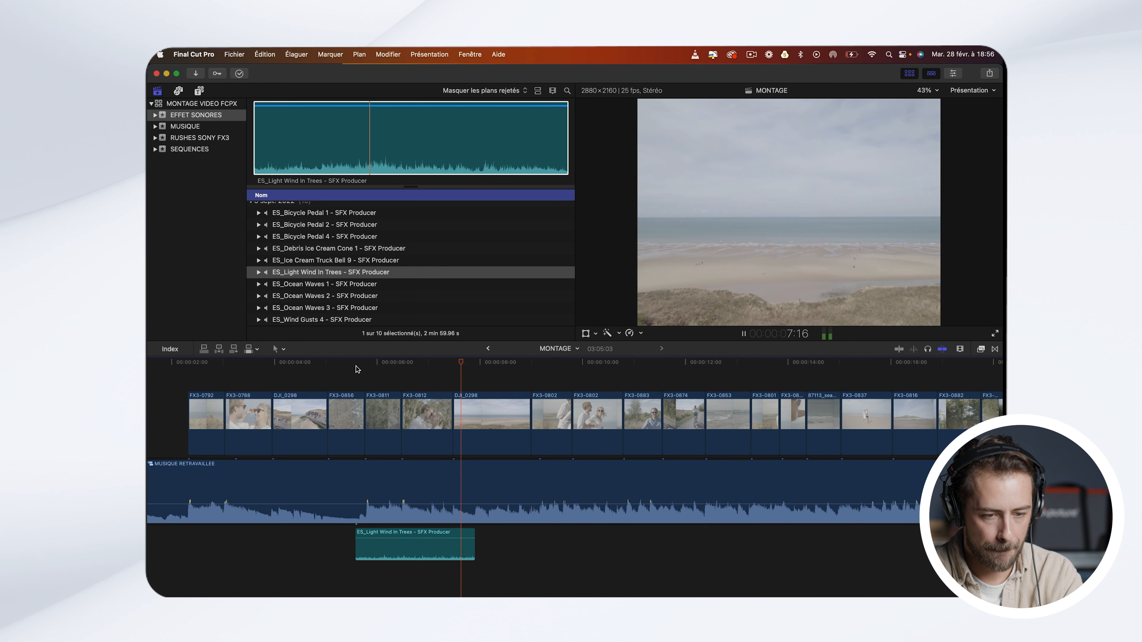
key("space")
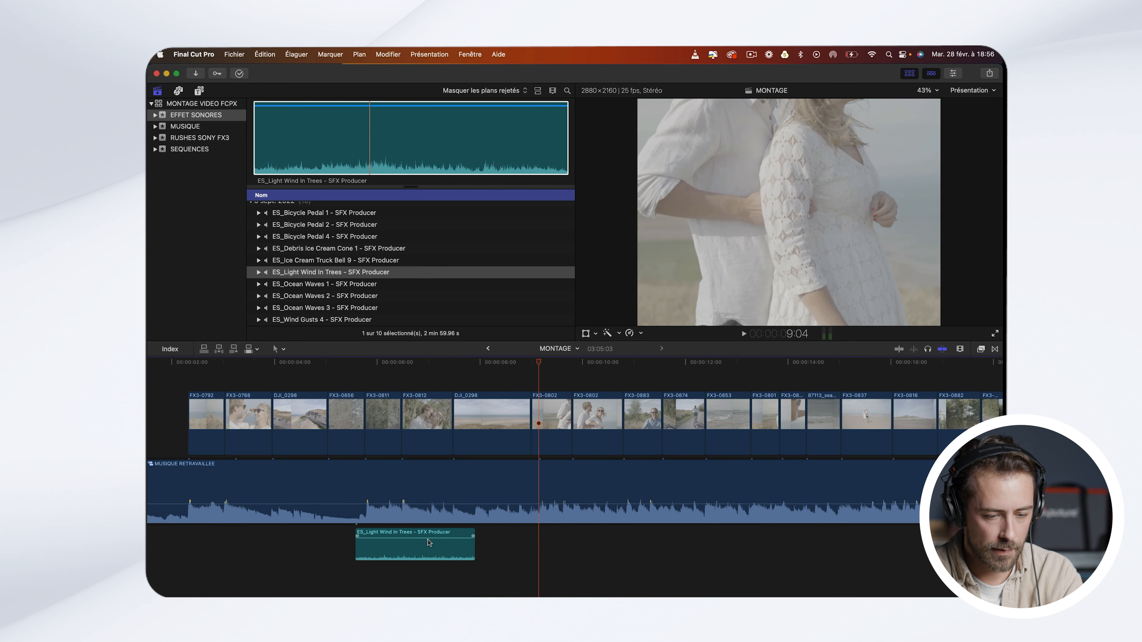
left_click(403, 365)
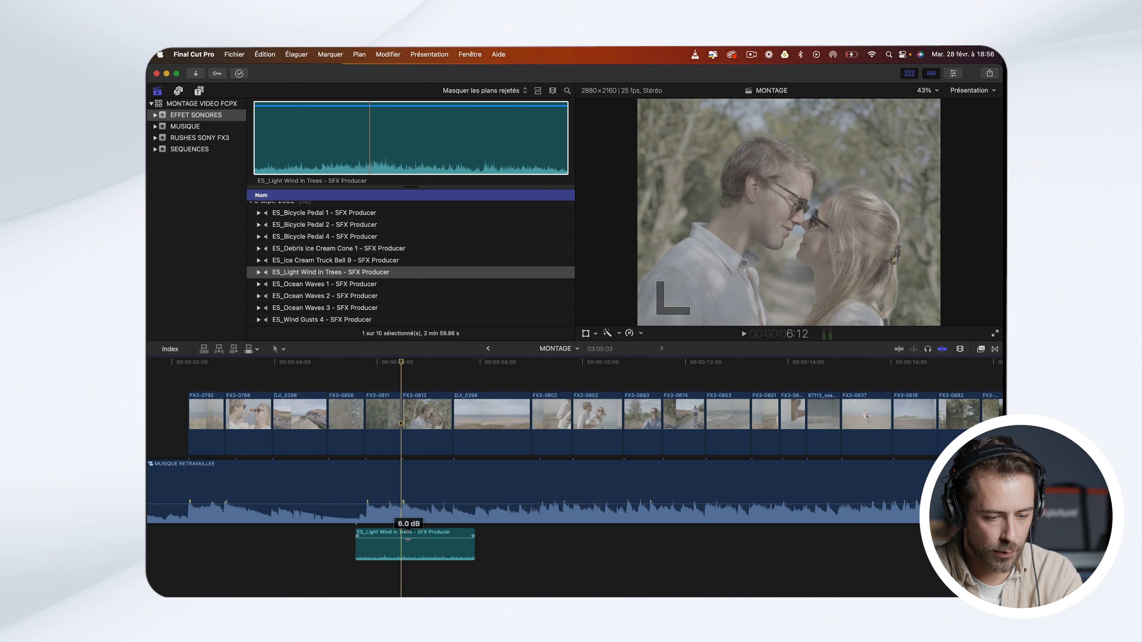
left_click_drag(407, 539, 408, 540)
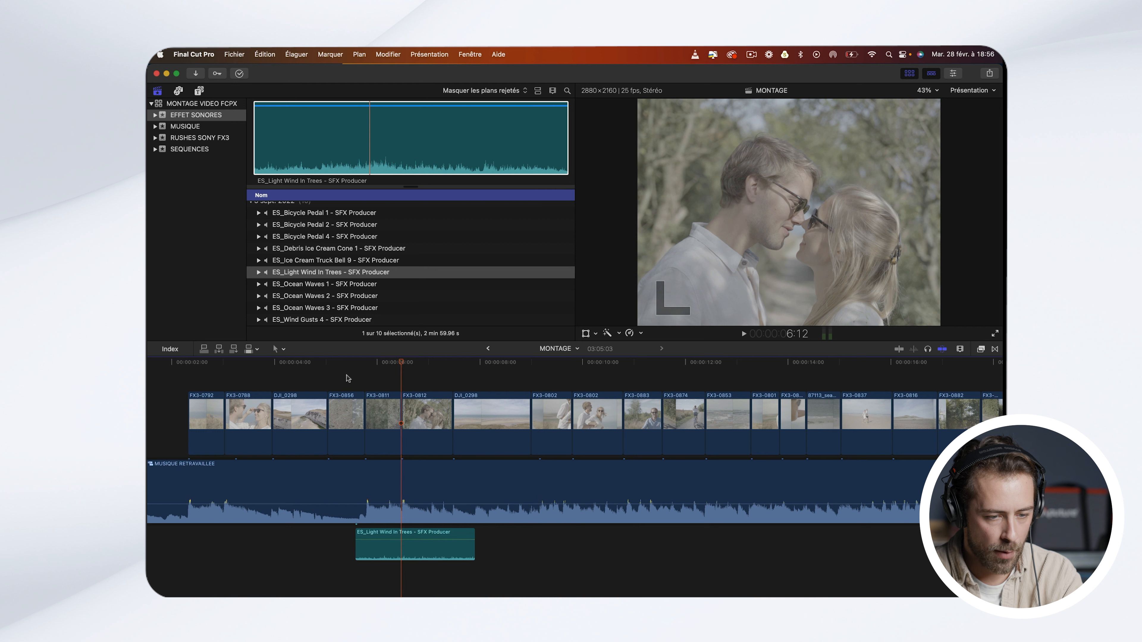
key("space")
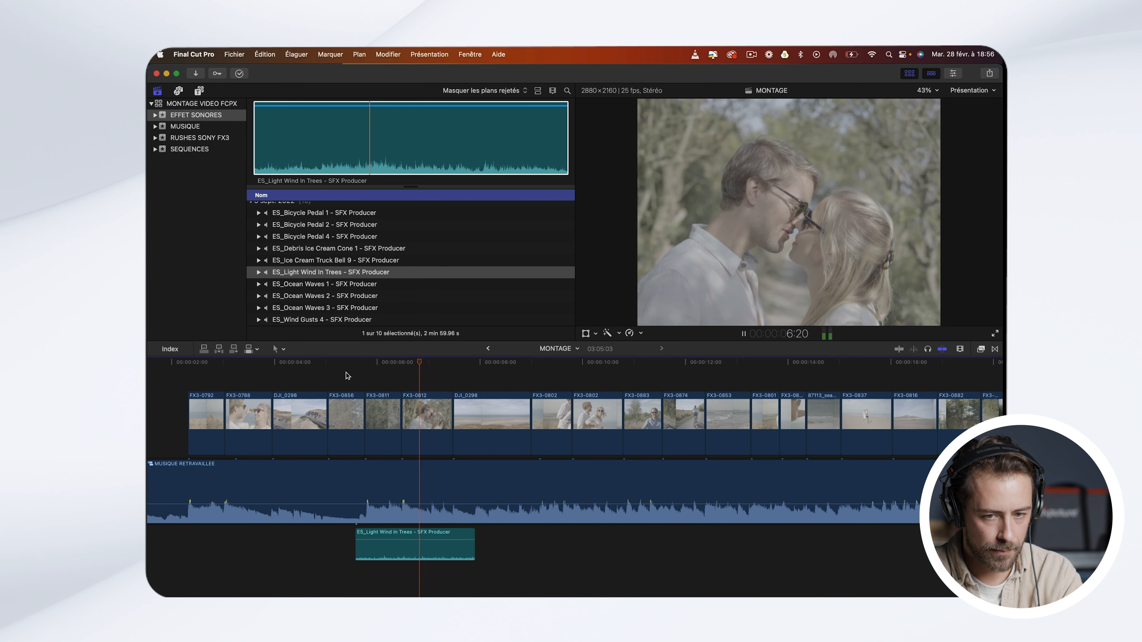
Step: Trim the tree wind to span exactly from the start of FX3-0811 to the end of FX3-0812
left_click_drag(472, 553, 453, 553)
key("space")
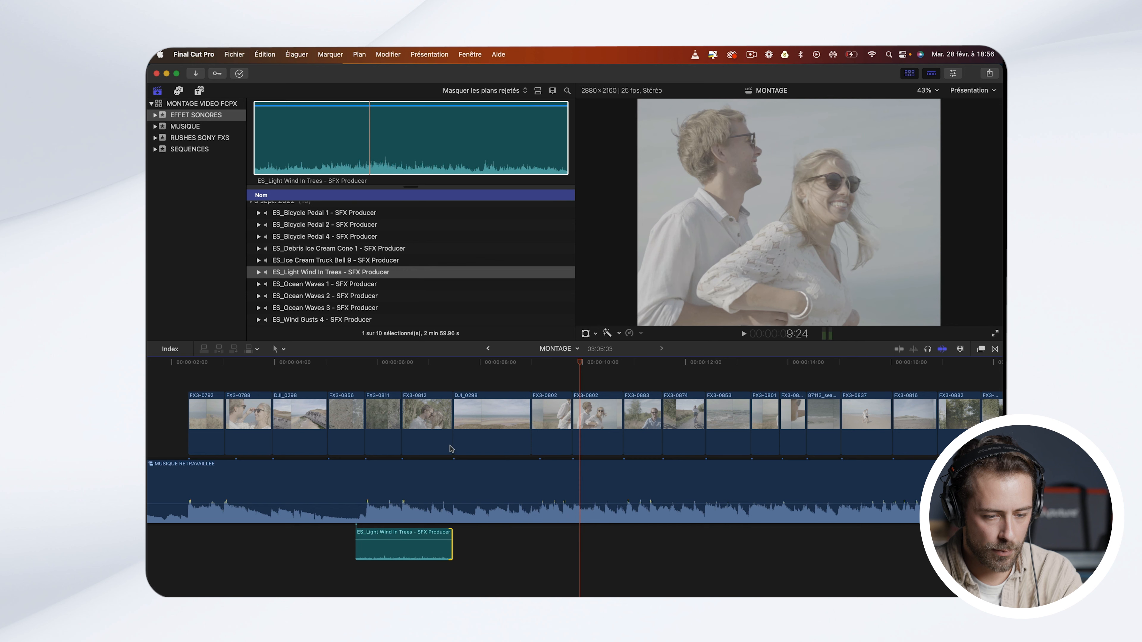
left_click(453, 363)
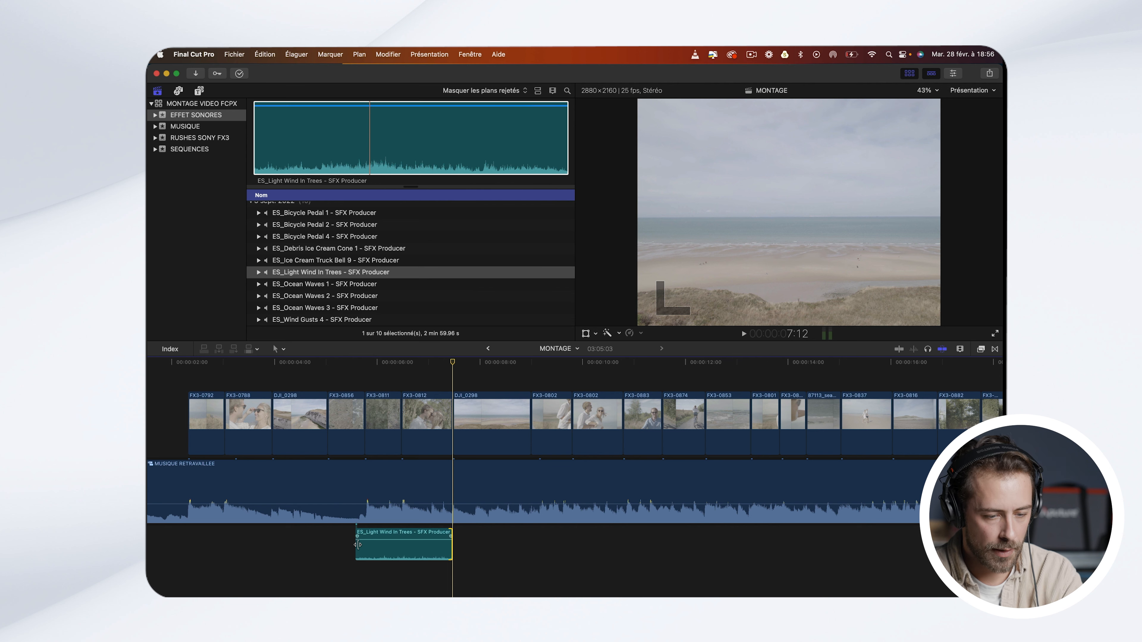
left_click_drag(356, 546, 366, 546)
Step: Play back the trimmed tree wind from the start of FX3-0811 into the following beach shot
left_click(354, 368)
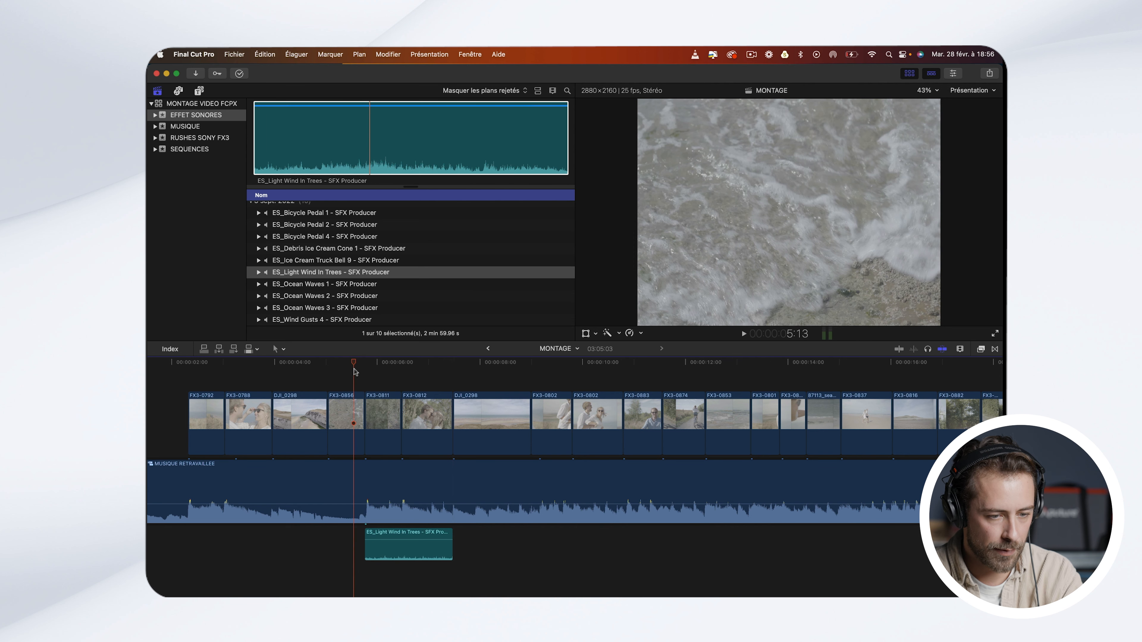
mouse_move(348, 368)
left_mouse_down()
mouse_move(334, 368)
mouse_move(422, 368)
mouse_move(365, 368)
left_mouse_up()
key("space")
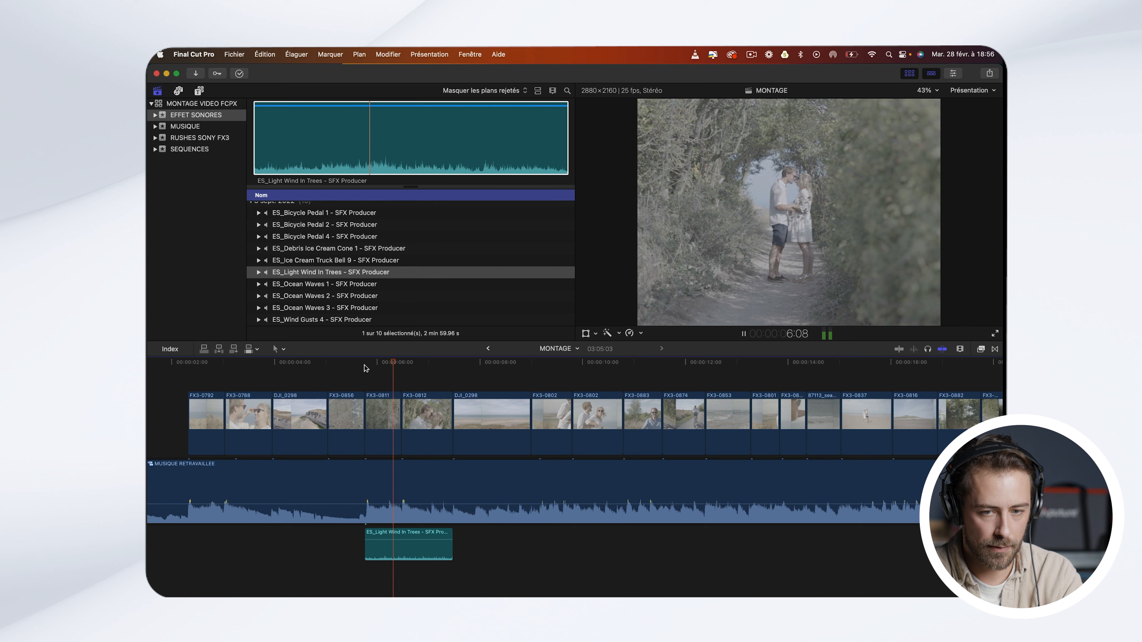
key("space")
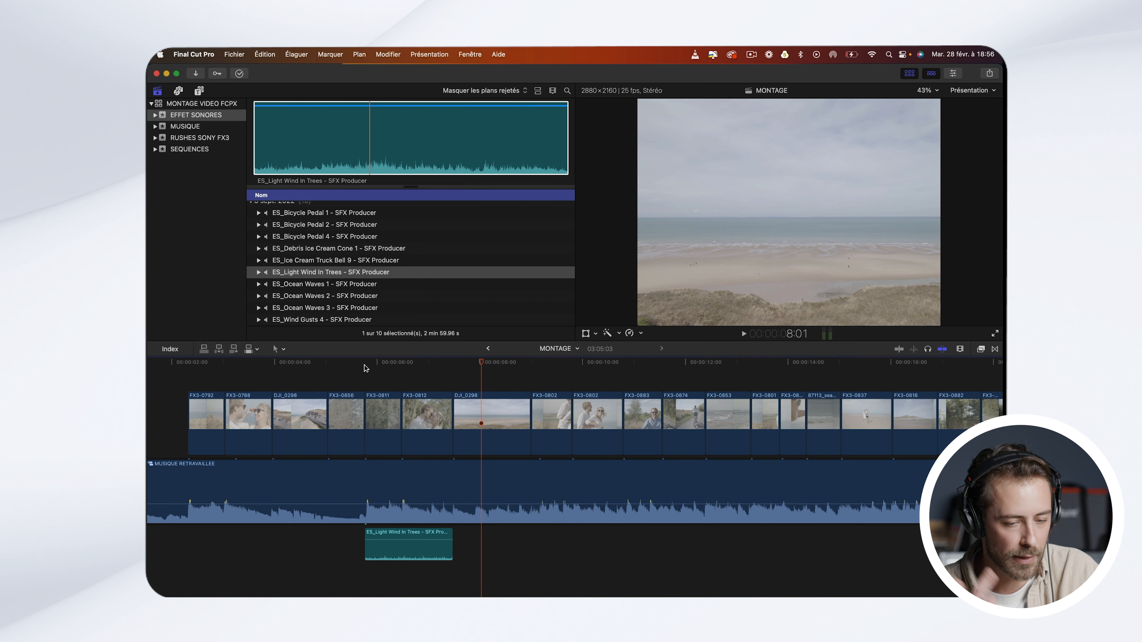
Step: Disable the MUSIQUE RETRAVAILLEE clip and play back the sound effects alone from the start of the timeline
key("shift+z")
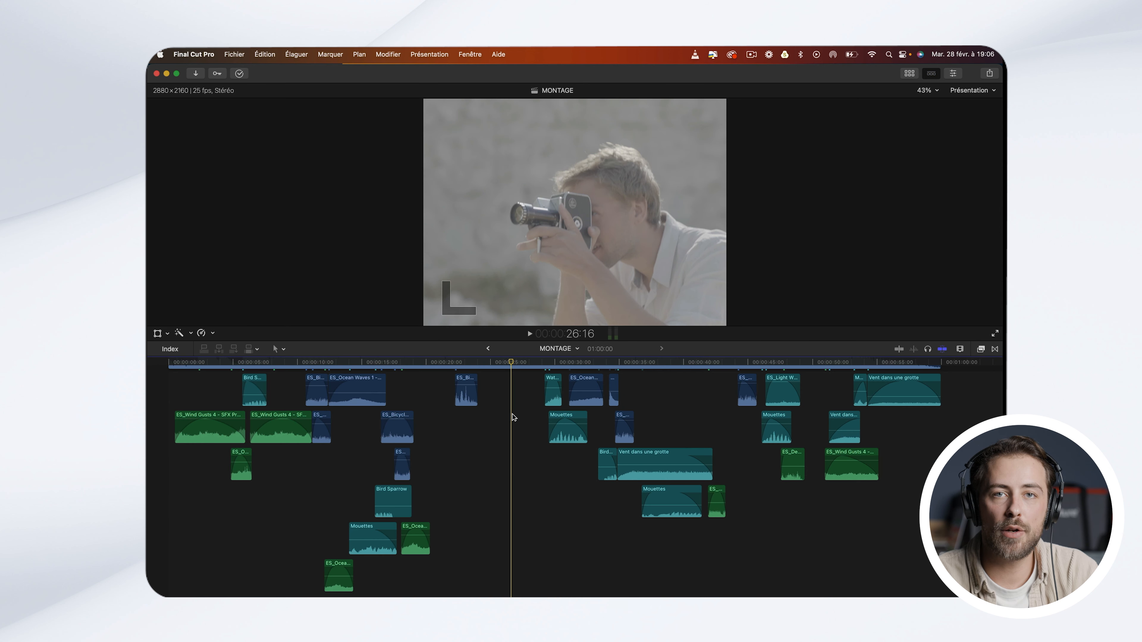
scroll(514, 418, "up", 5)
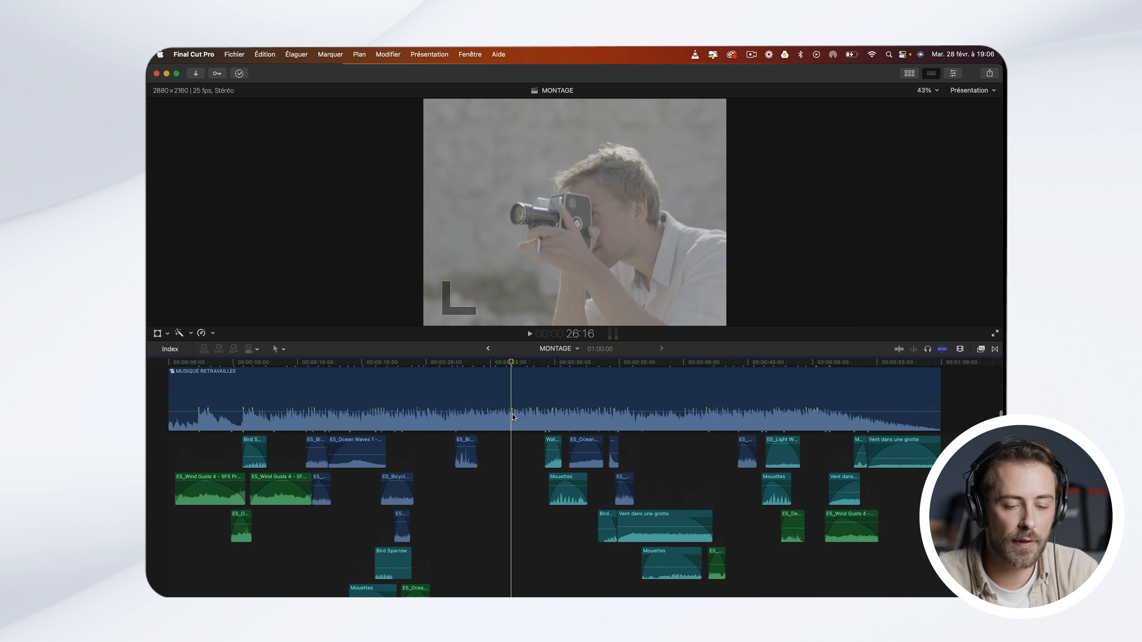
left_click(517, 426)
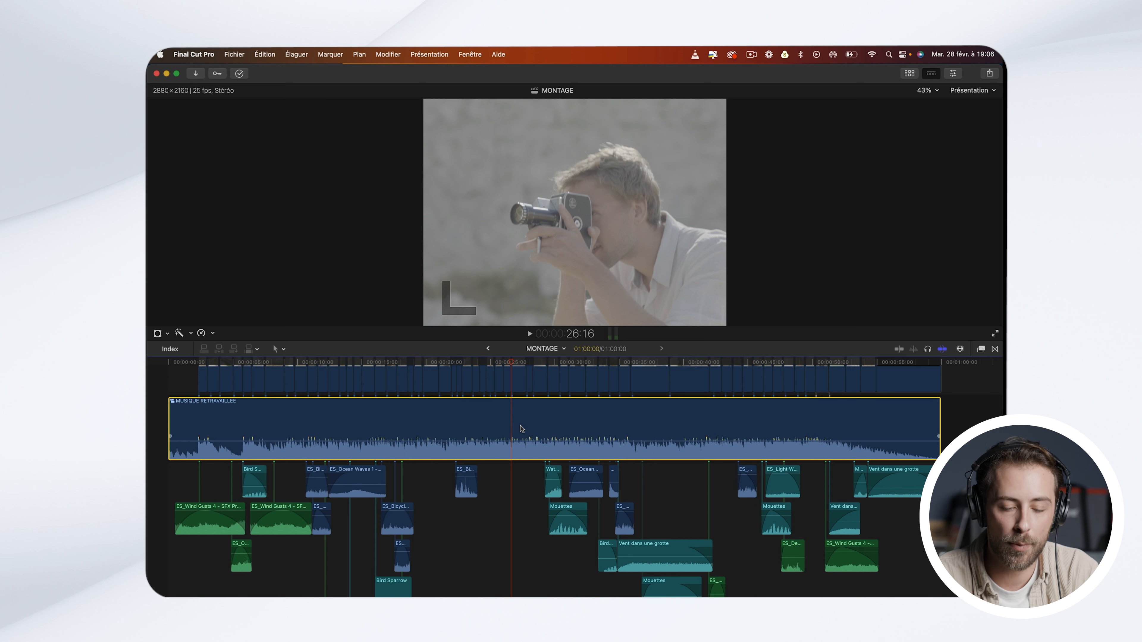
key("v")
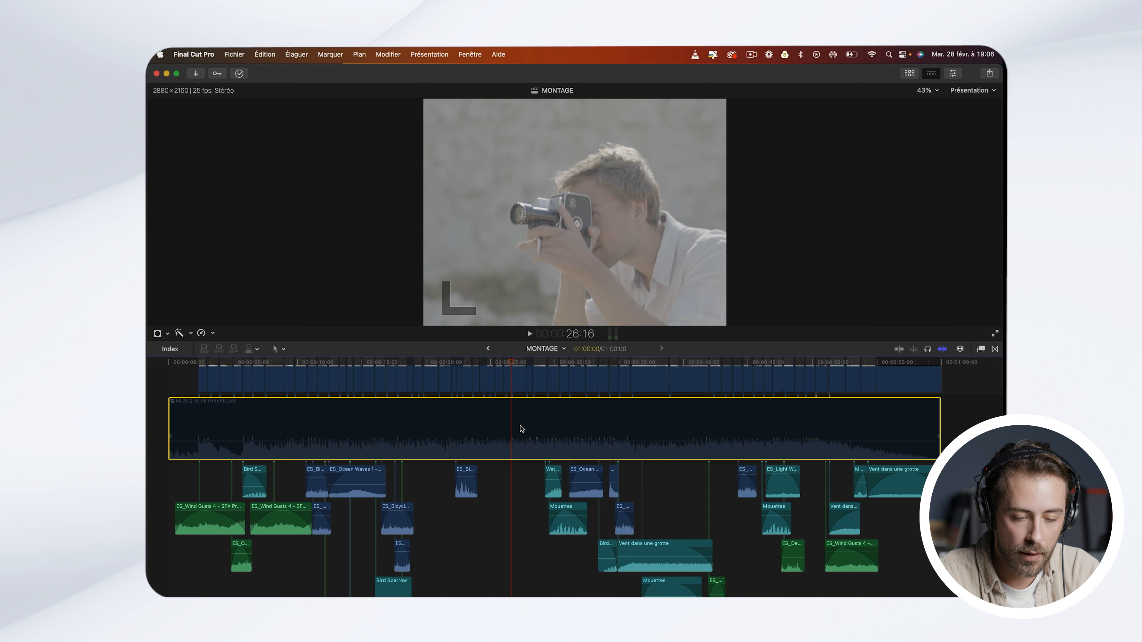
scroll(520, 426, "down", 3)
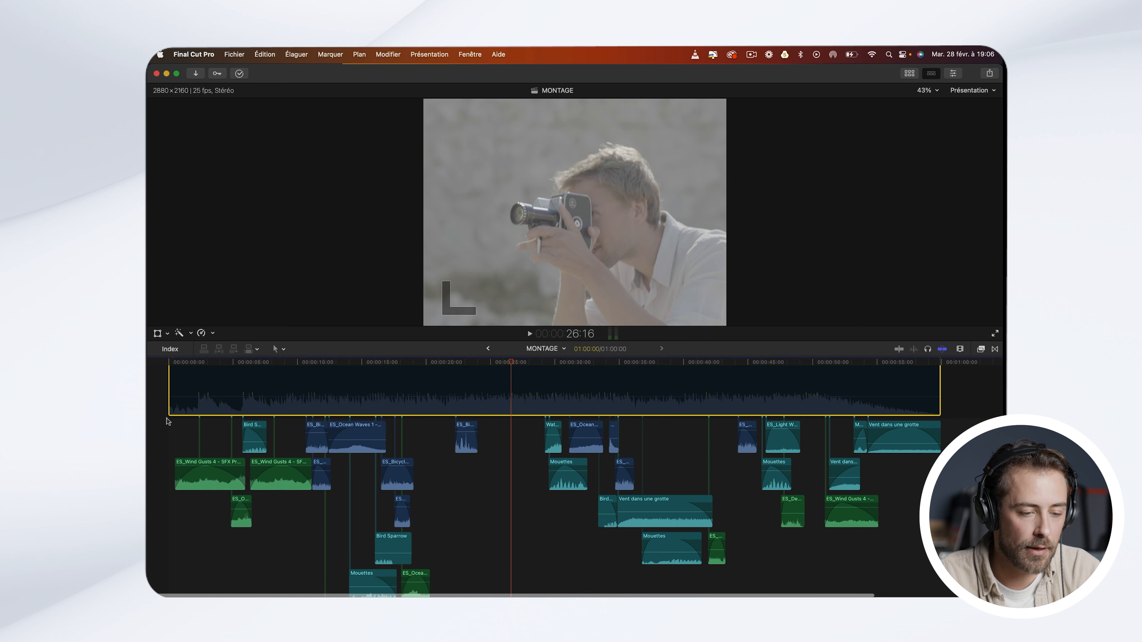
left_click(158, 423)
key("space")
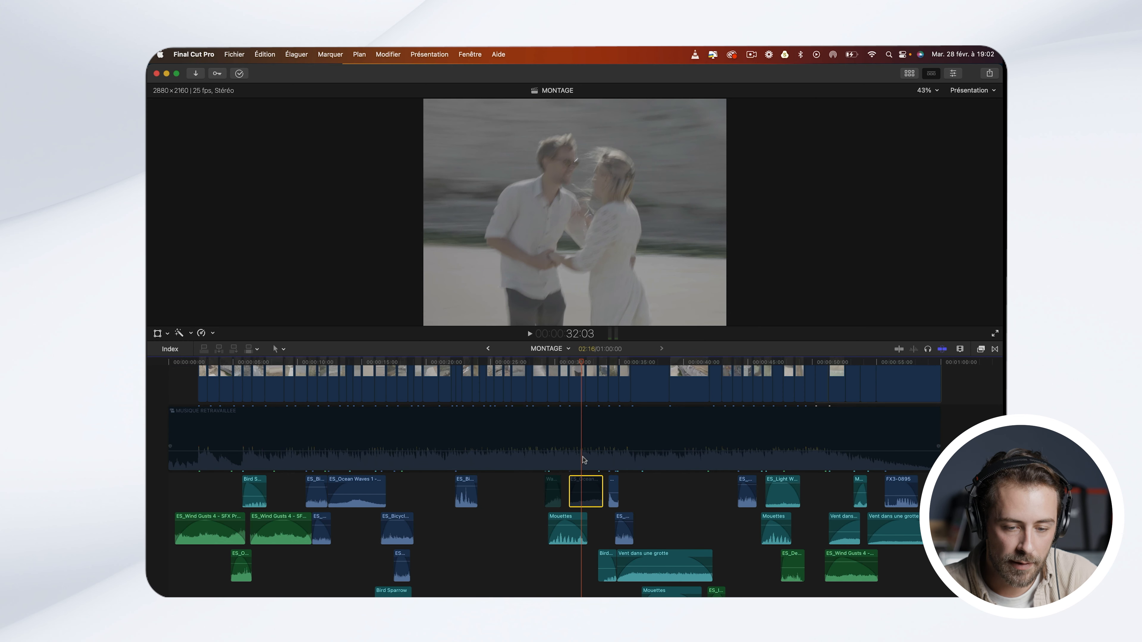
Step: Re-enable the MUSIQUE RETRAVAILLEE clip and the disabled sound effect above the Mouettes clip near 30 seconds
left_click(541, 446)
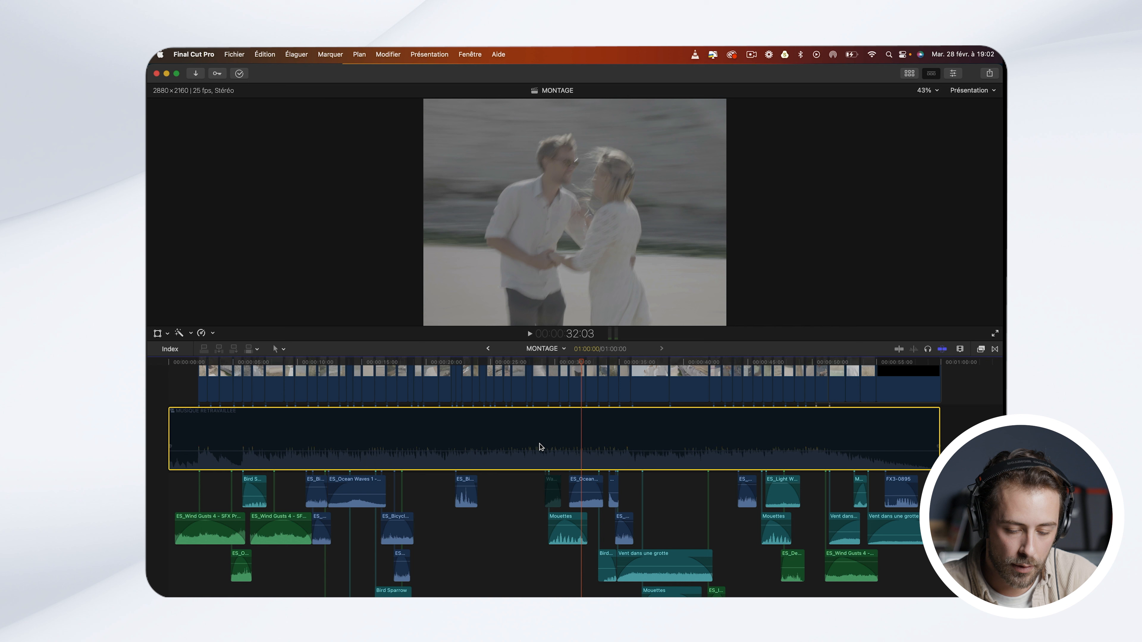
left_click(555, 499)
key("v")
scroll(149, 410, "up", 1)
scroll(158, 399, "up", 2)
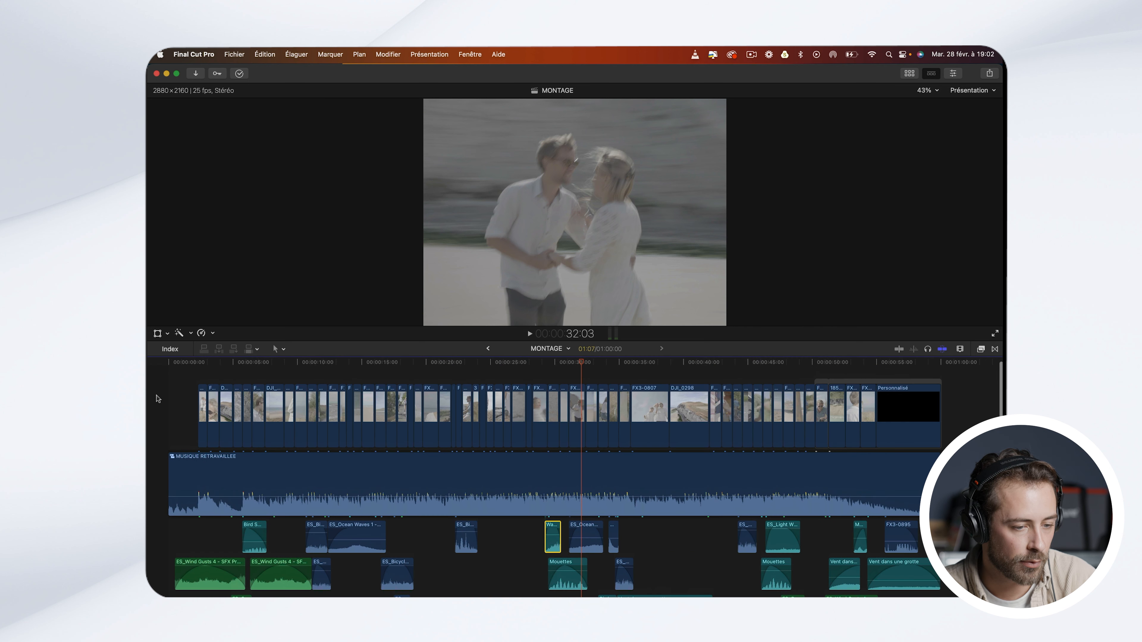
Step: Play back the montage from the beginning with the music and all sound effects together
left_click(165, 396)
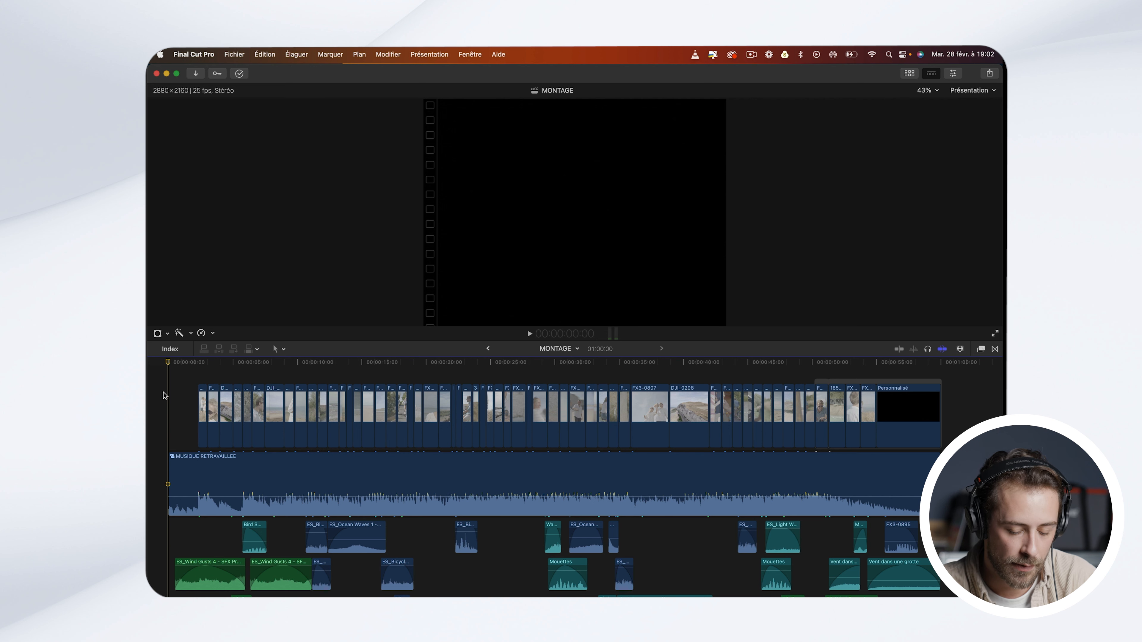
key("space")
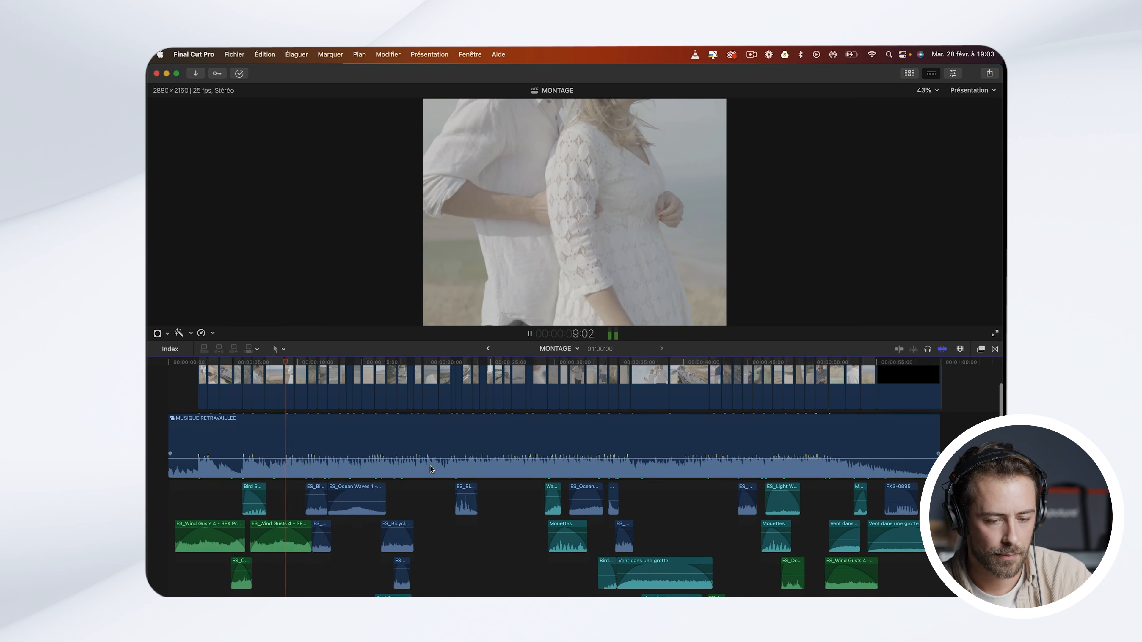
scroll(431, 468, "down", 5)
scroll(431, 469, "down", 2)
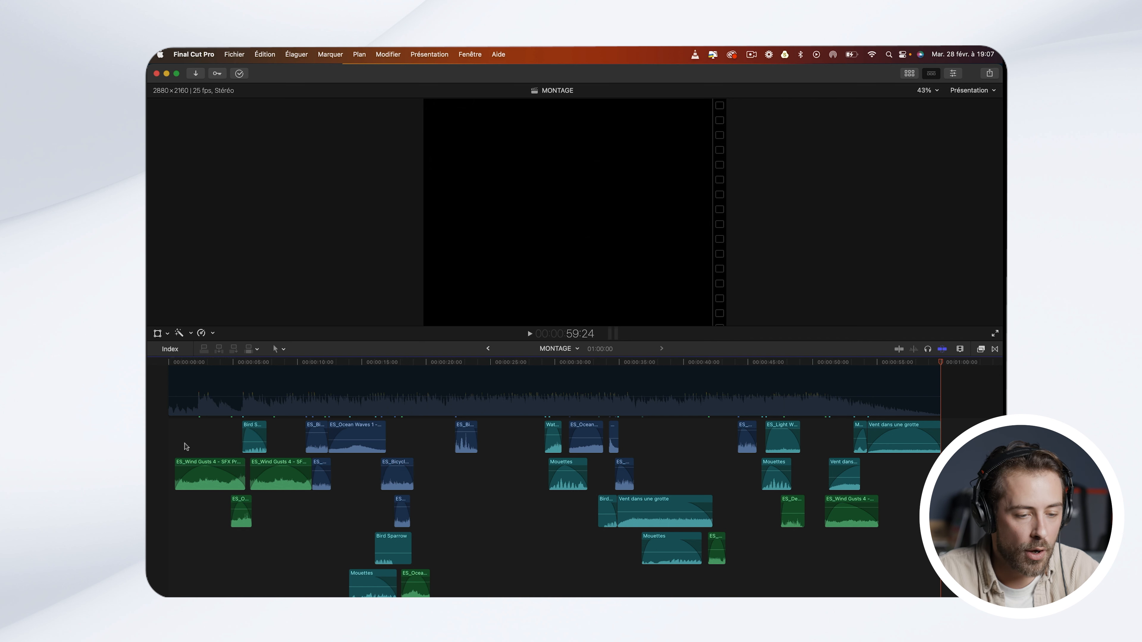
Step: Remove the fade-in from the first ES_Wind Gusts 4 clip and recreate it, ending about 2.5 seconds into the timeline
left_click(201, 369)
left_click(201, 363)
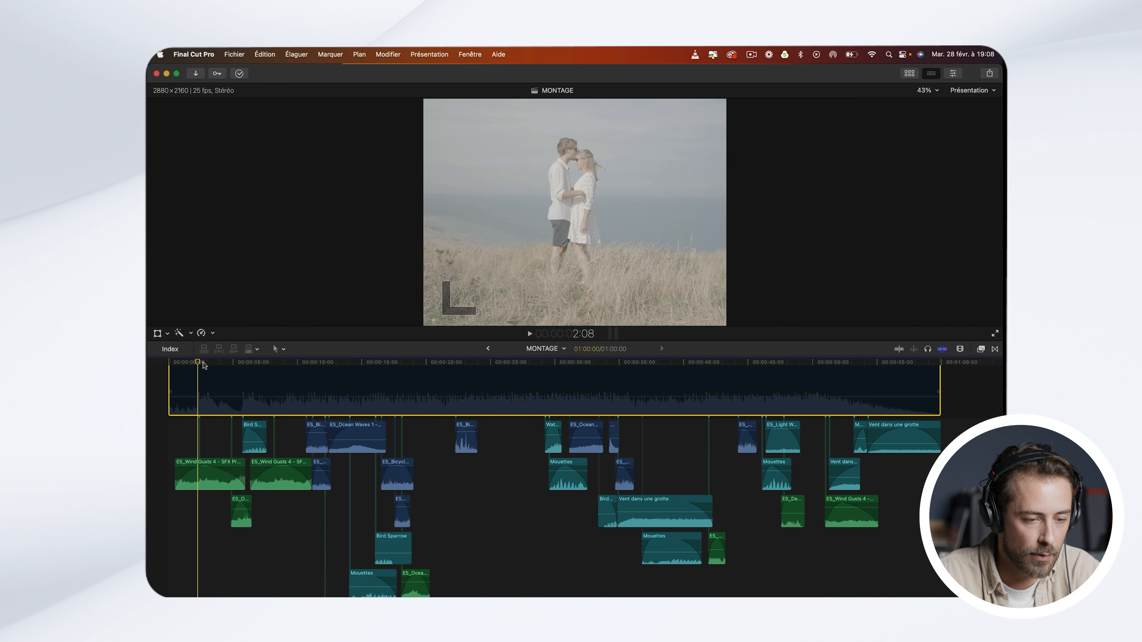
key("super+equal")
key("super+equal")
key("super+equal")
scroll(216, 405, "left", 5)
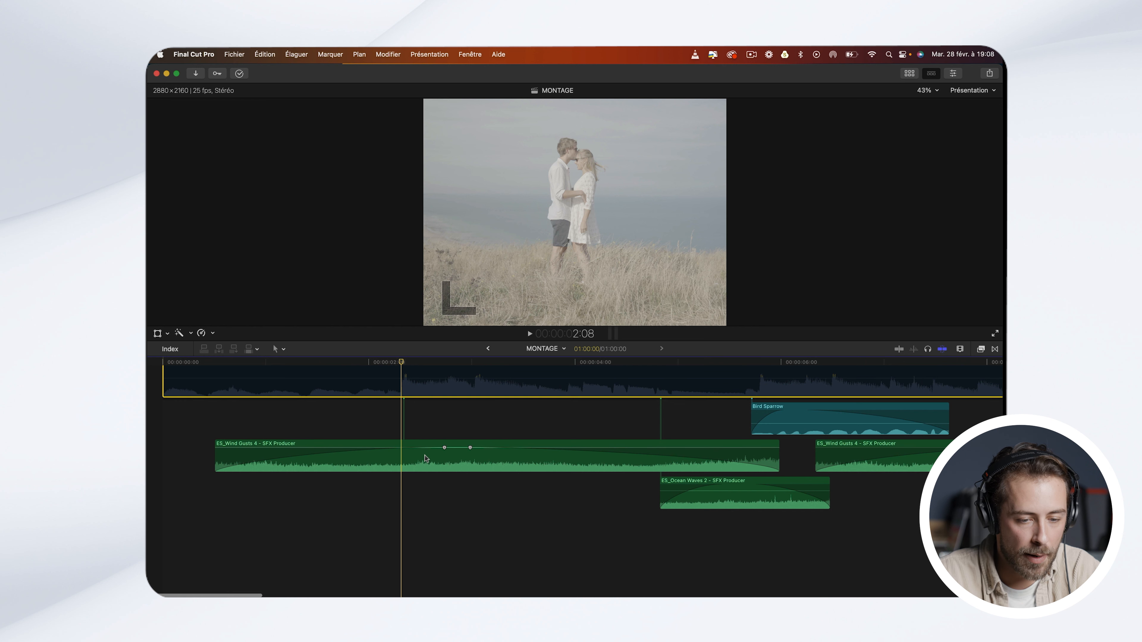
left_click(444, 448)
left_click_drag(444, 447, 217, 449)
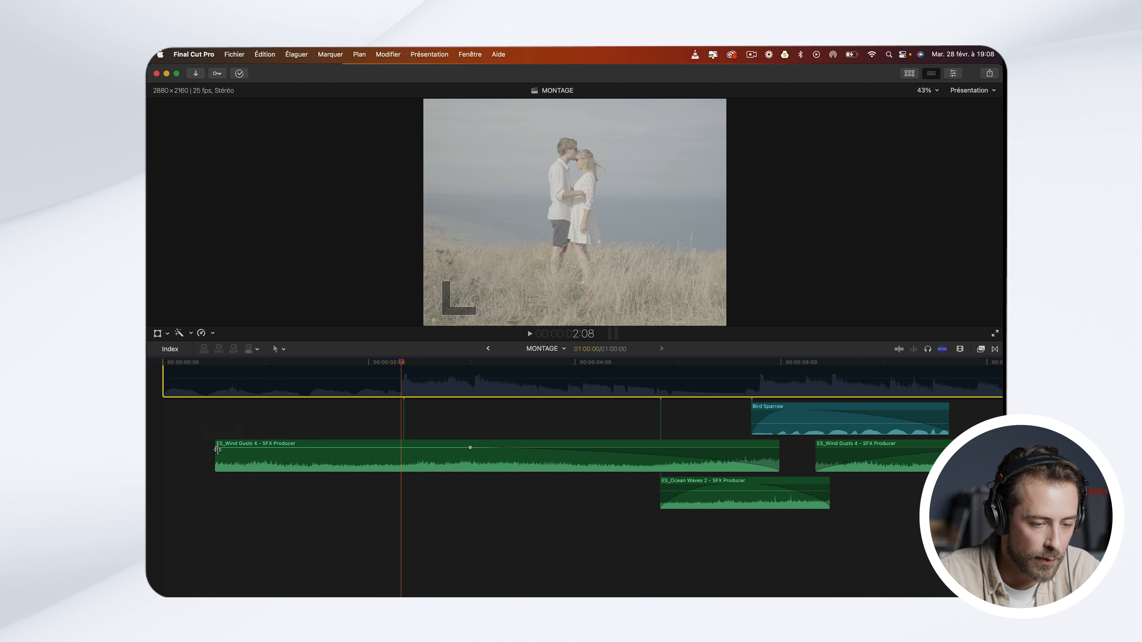
left_click_drag(225, 449, 419, 448)
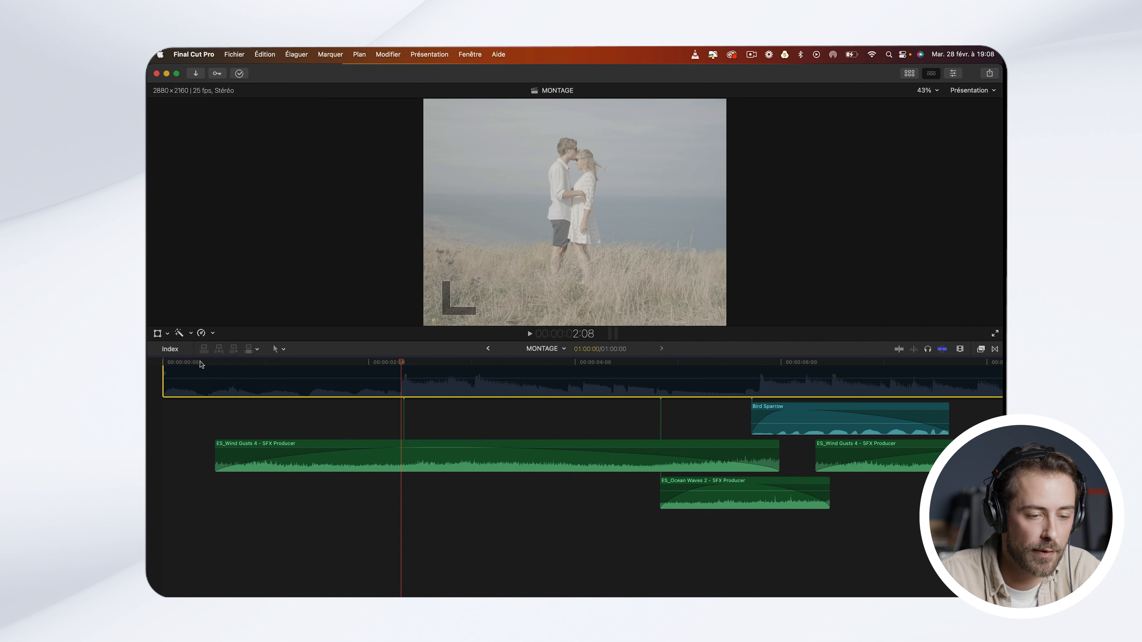
Step: Play back the opening seconds of the montage to hear the first ES_Wind Gusts 4 clip with its fade-in
left_click(198, 364)
key("space")
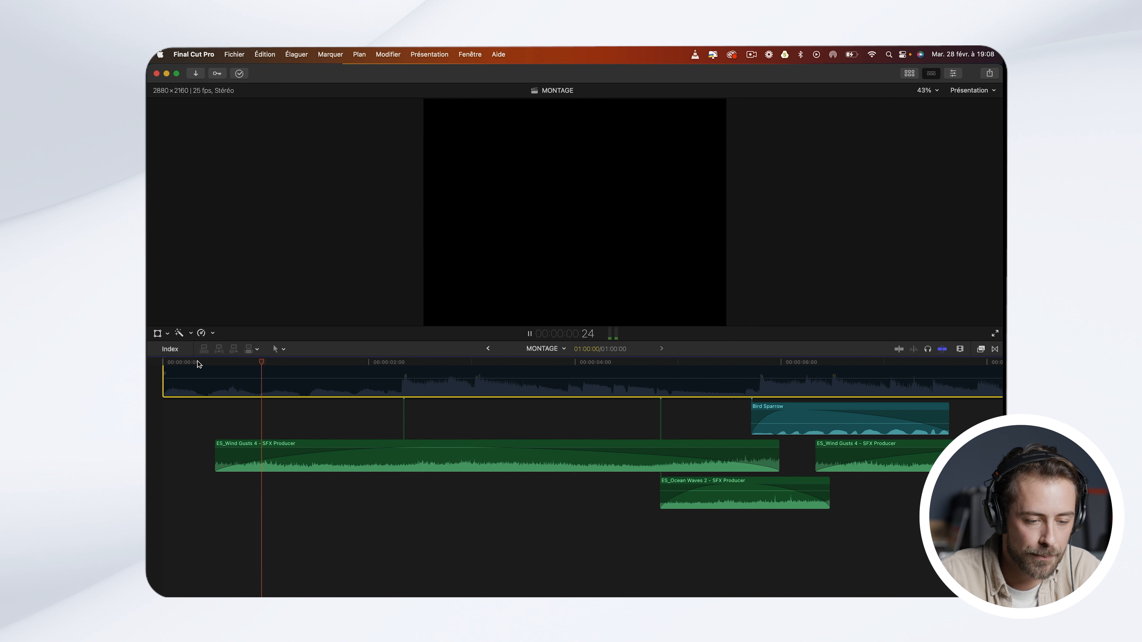
key("space")
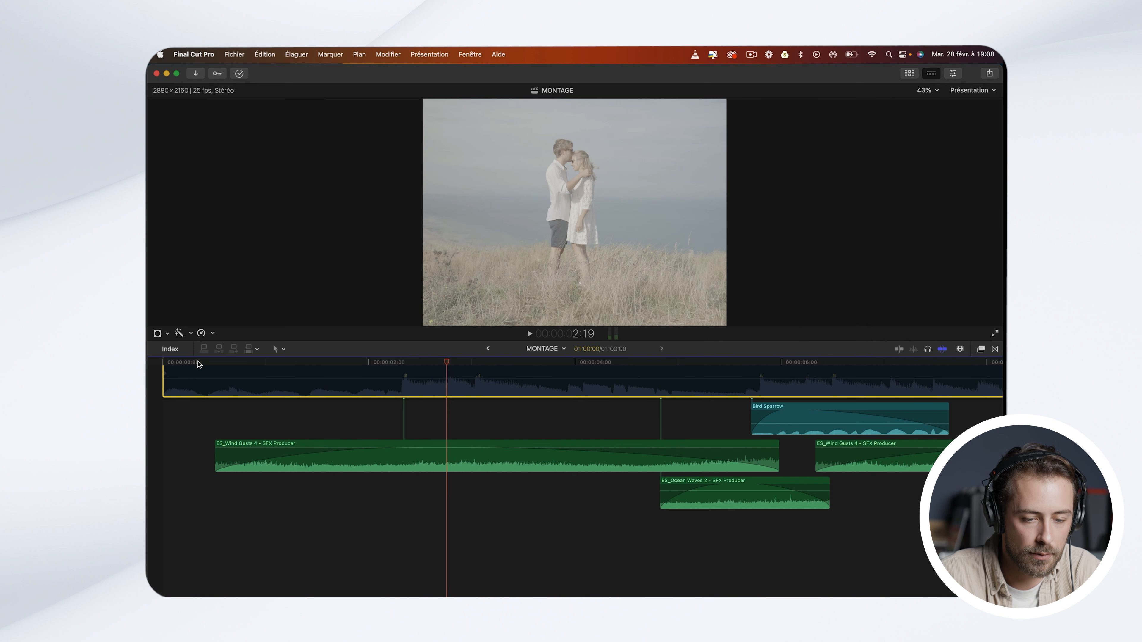
Step: Remove the first ES_Wind Gusts 4 clip's fade-in to hear it without, and recreate it ending about 3 seconds into the timeline
left_click_drag(419, 449, 214, 448)
left_click(193, 363)
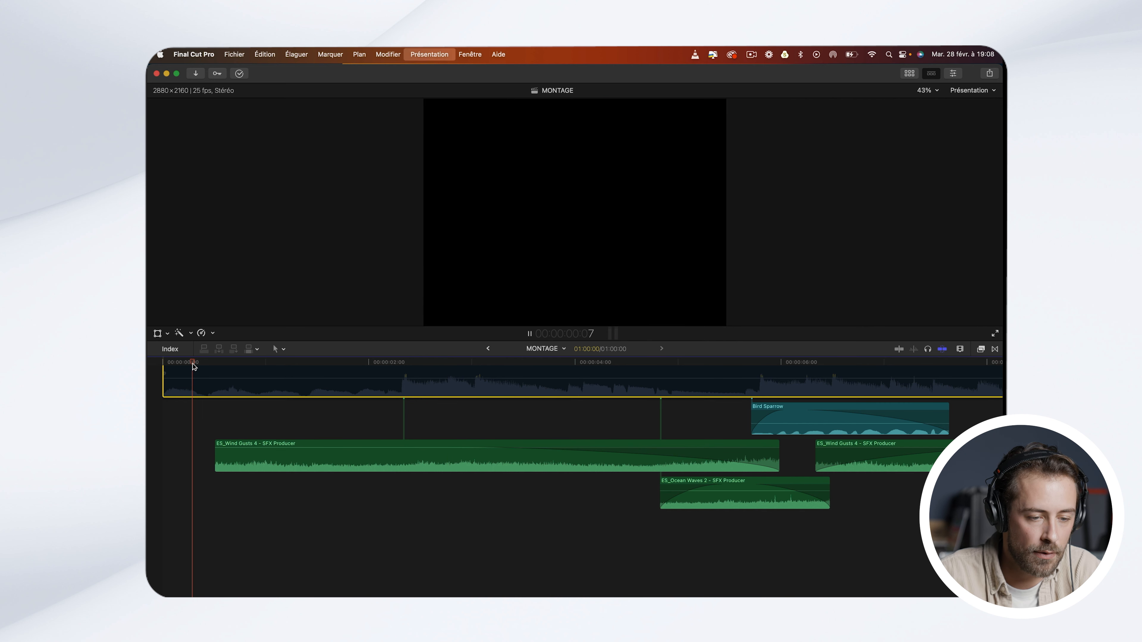
key("space")
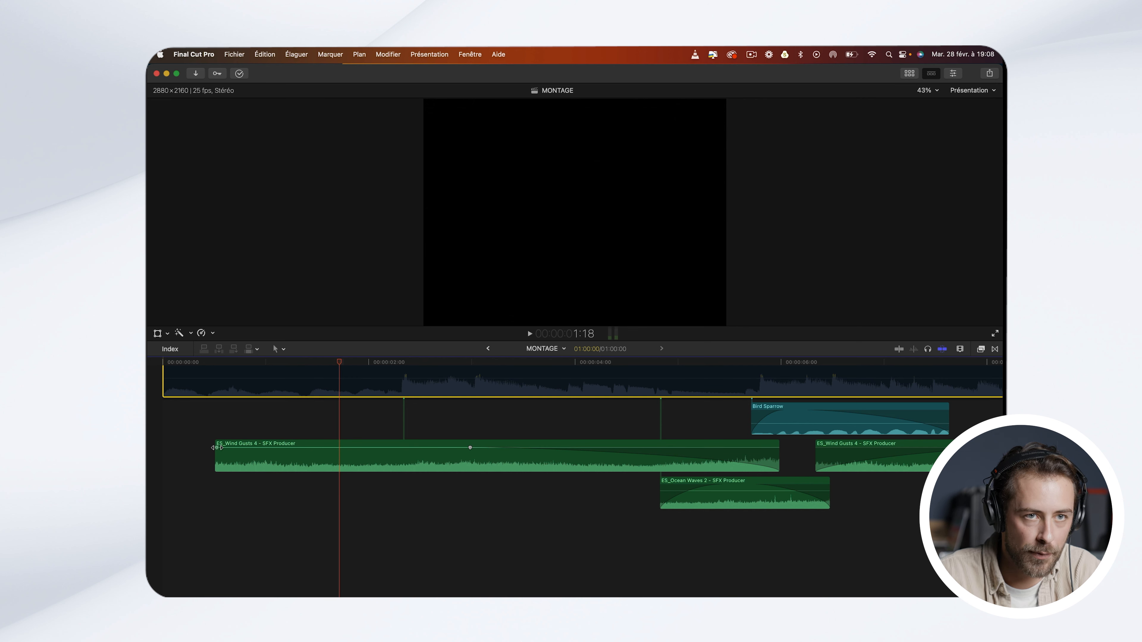
left_click_drag(214, 448, 468, 448)
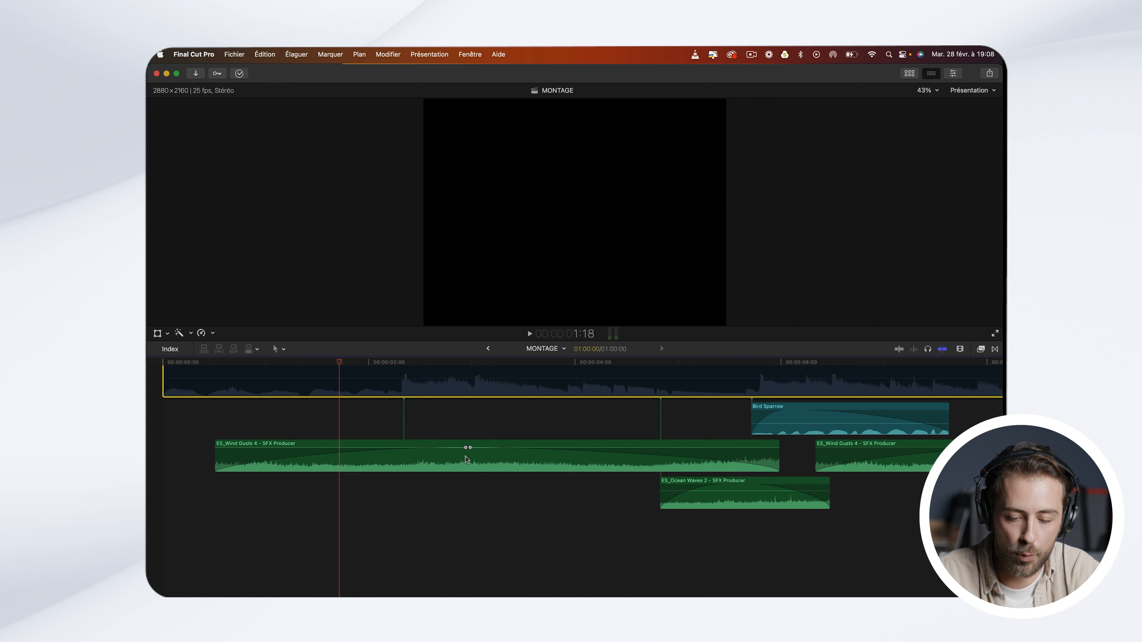
Step: Select the FX3-0802 shot of the couple with the playhead at 10:07 and display its Roues des couleurs 1 correction in the inspector
key("shift+z")
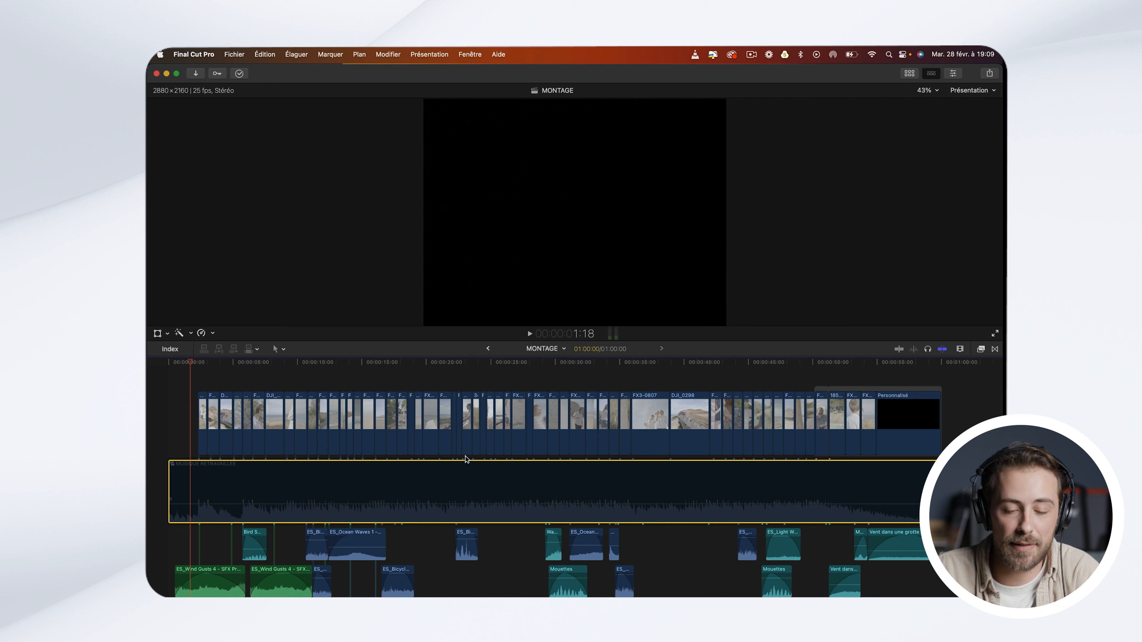
left_click(267, 362)
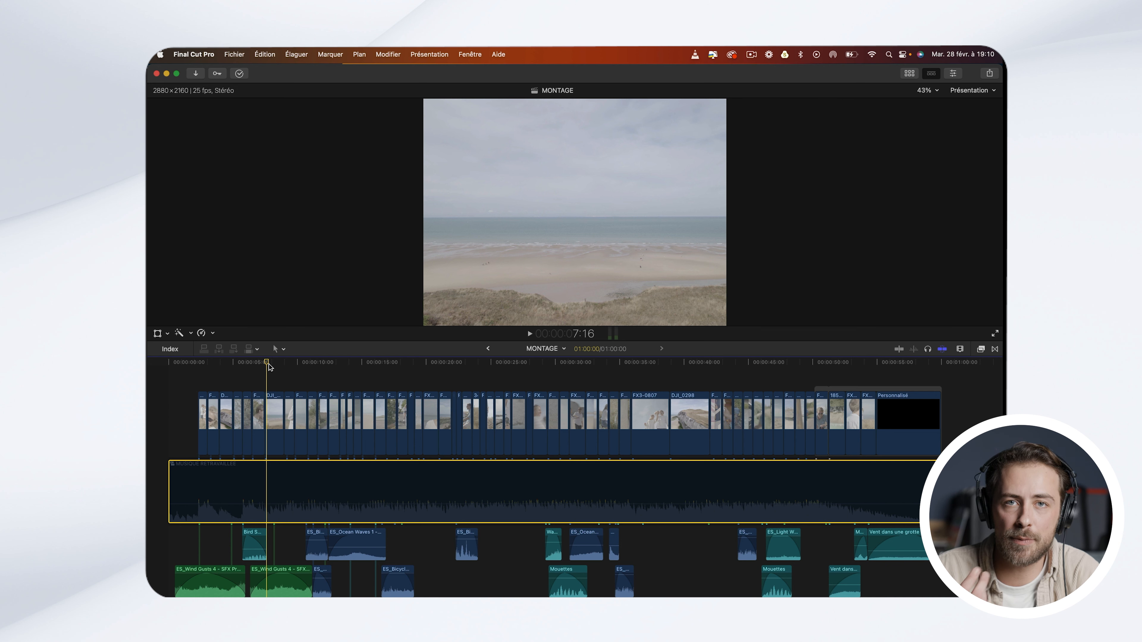
left_click(219, 364)
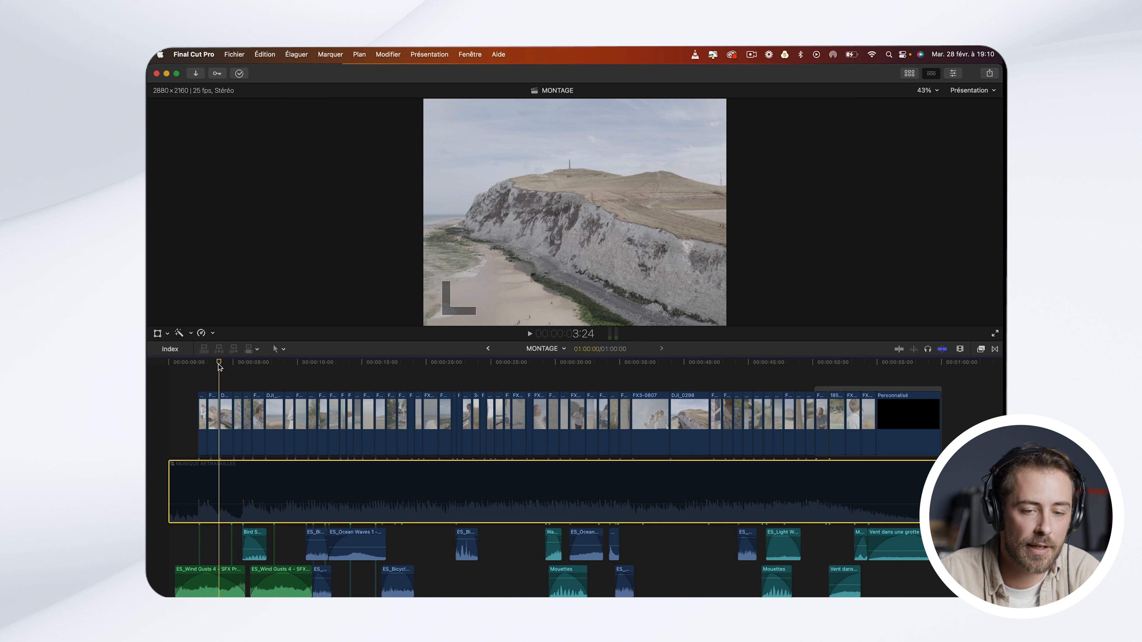
left_click(305, 365)
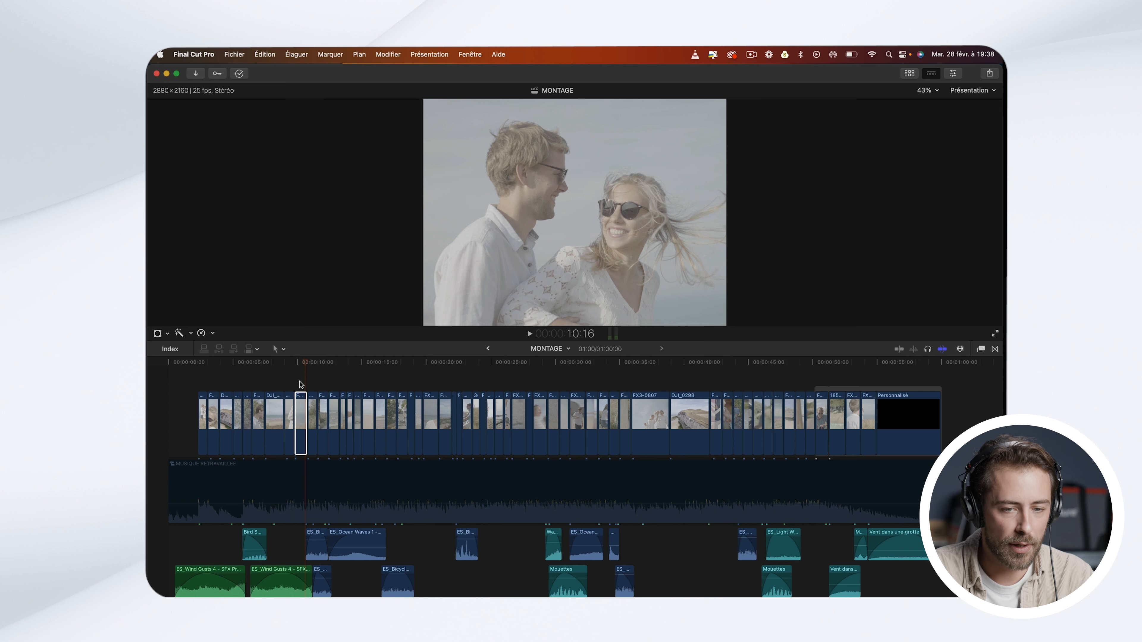
left_click(302, 430)
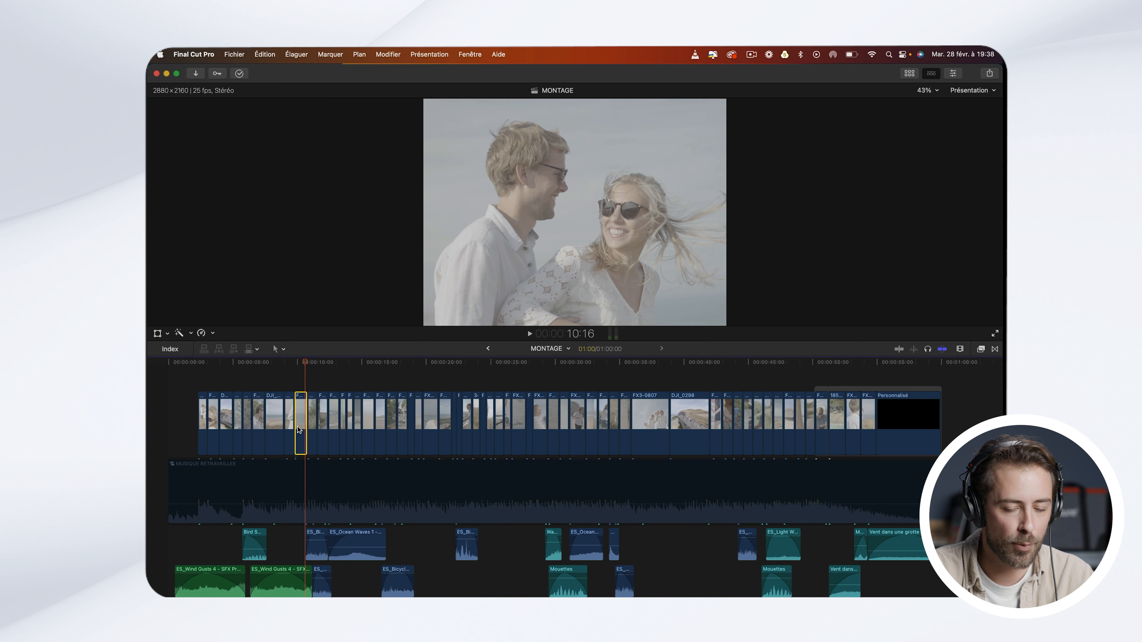
key("super+equal")
key("super+equal")
key("super+equal")
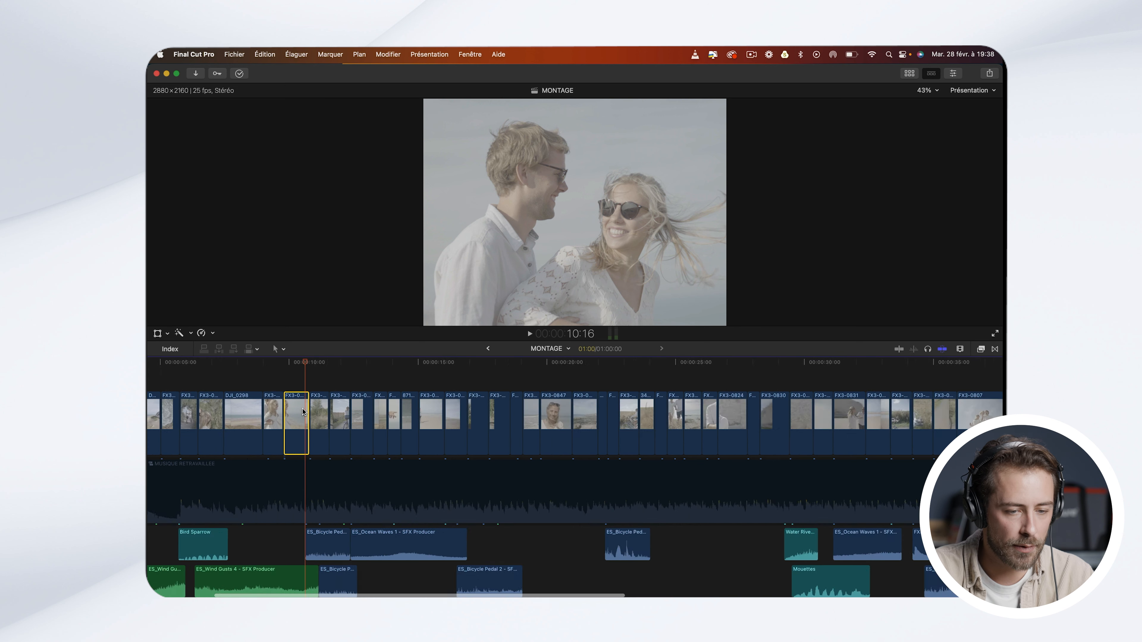
scroll(303, 412, "left", 4)
left_click(375, 417)
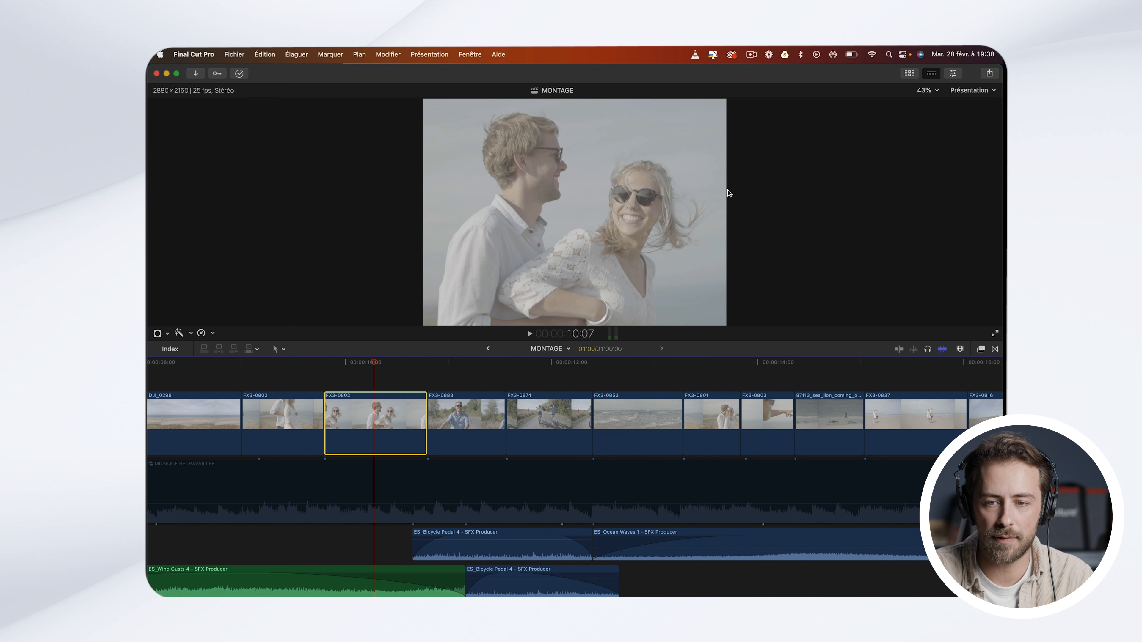
left_click(953, 75)
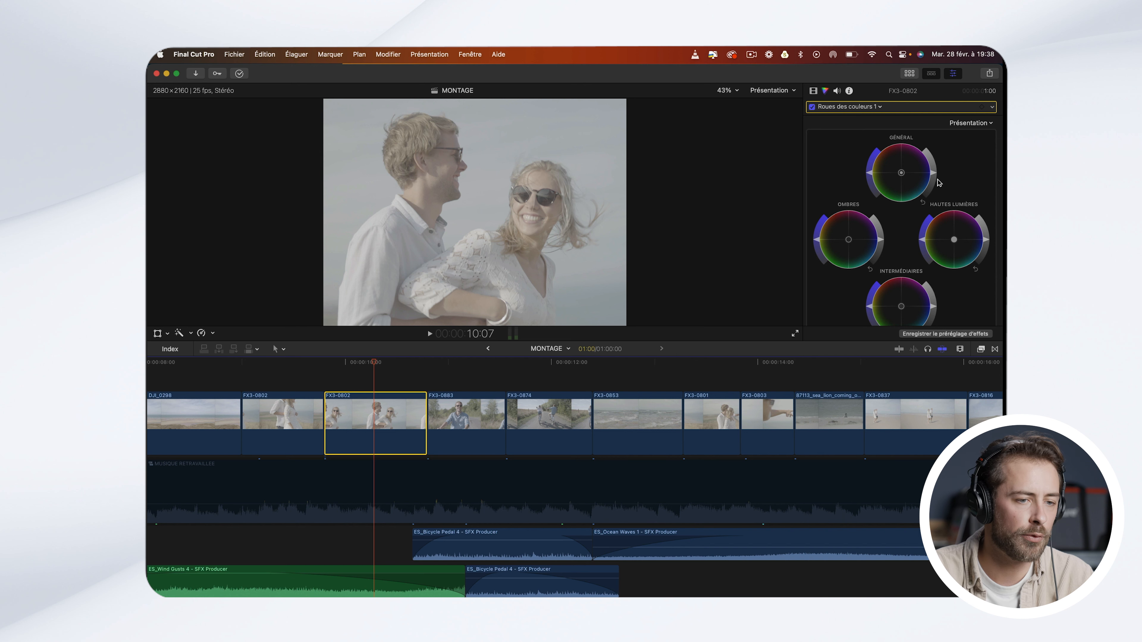
Step: Set the Étalonnage preference to Roues des couleurs in the general settings and close them
left_click(207, 54)
left_click(209, 92)
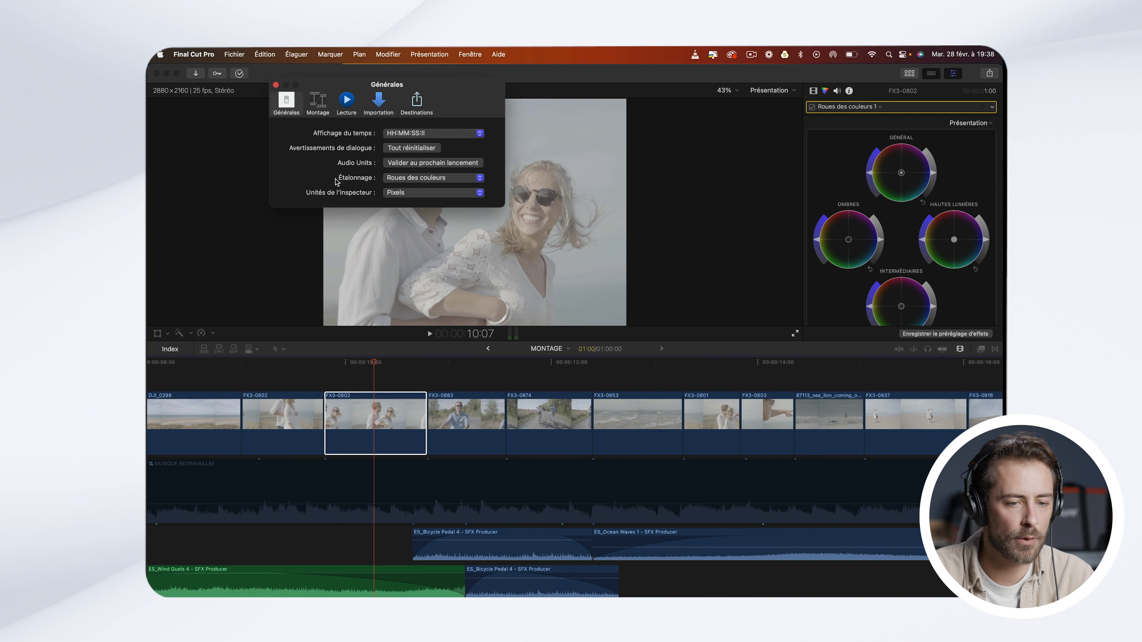
left_click(403, 182)
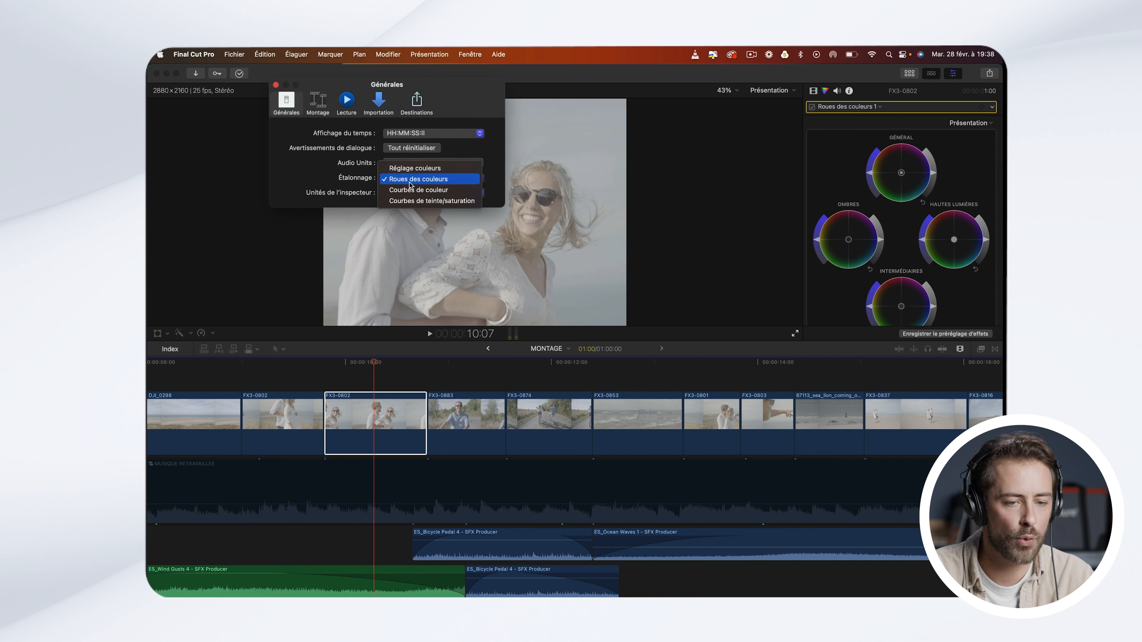
left_click(412, 180)
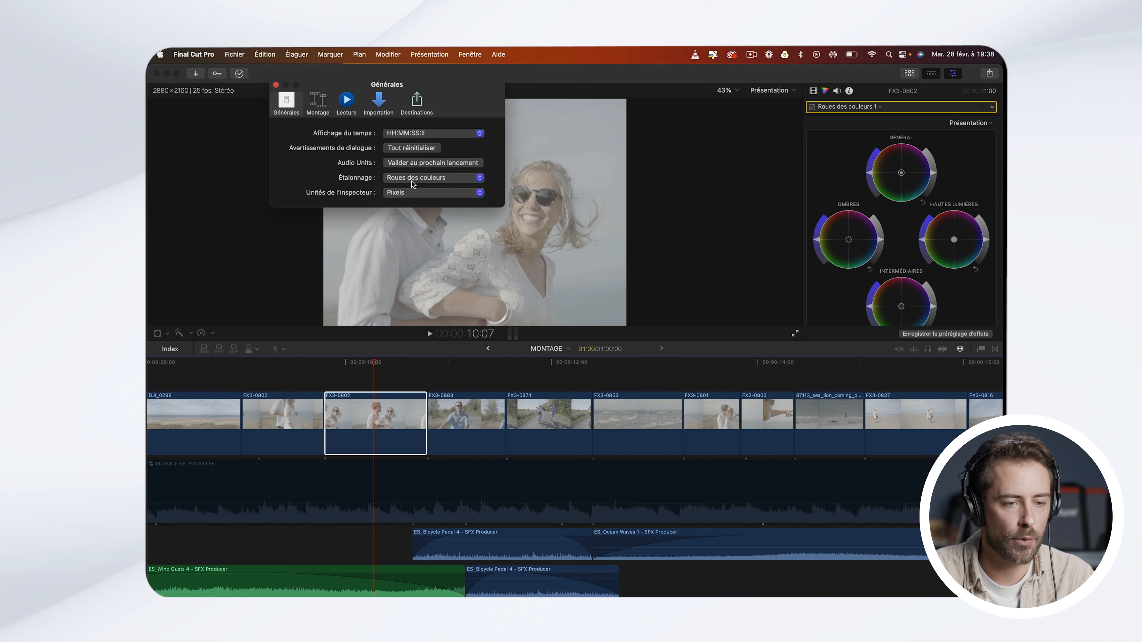
left_click(276, 85)
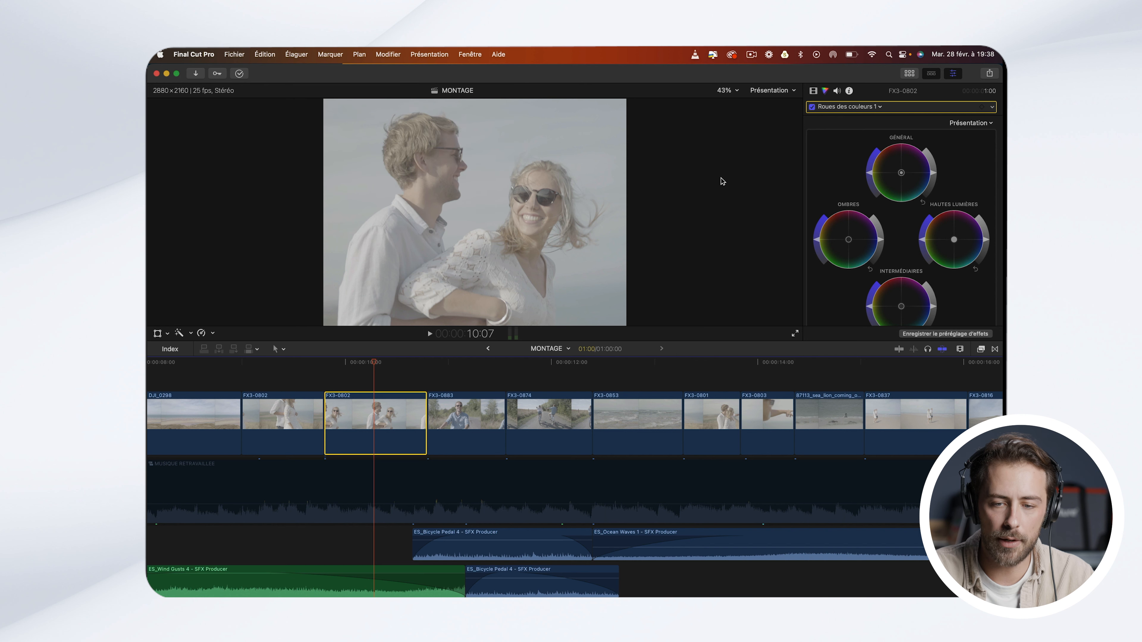
Step: Try out the brightness sliders of the Général, Hautes lumières, Ombres and Intermédiaires colour wheels on the FX3-0802 clip
scroll(895, 254, "down", 3)
scroll(895, 254, "up", 3)
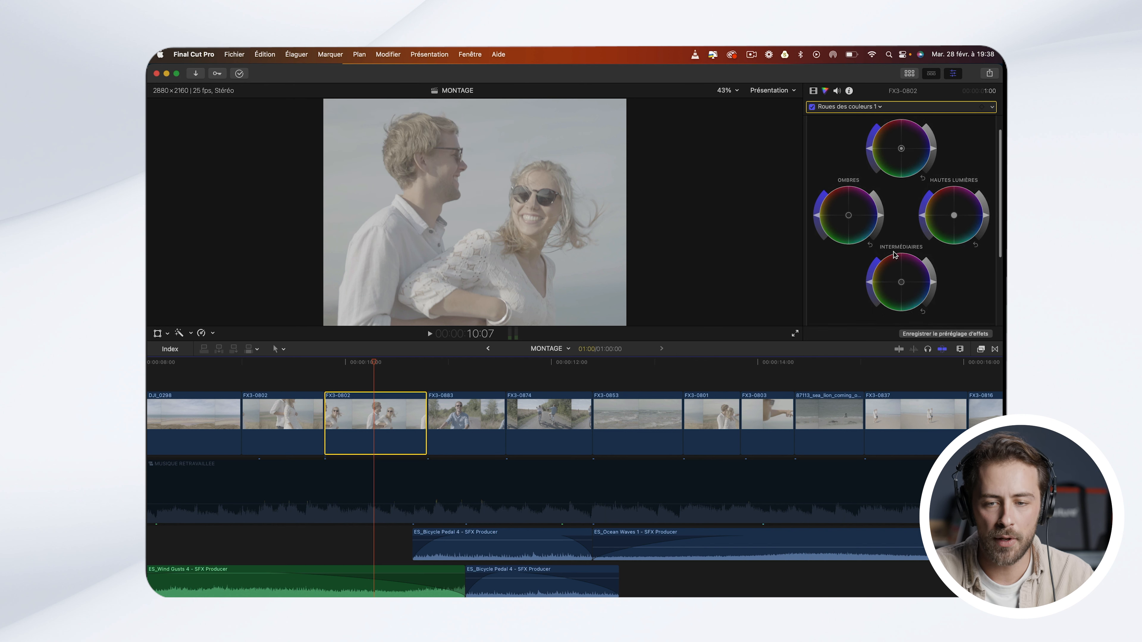
scroll(895, 255, "down", 2)
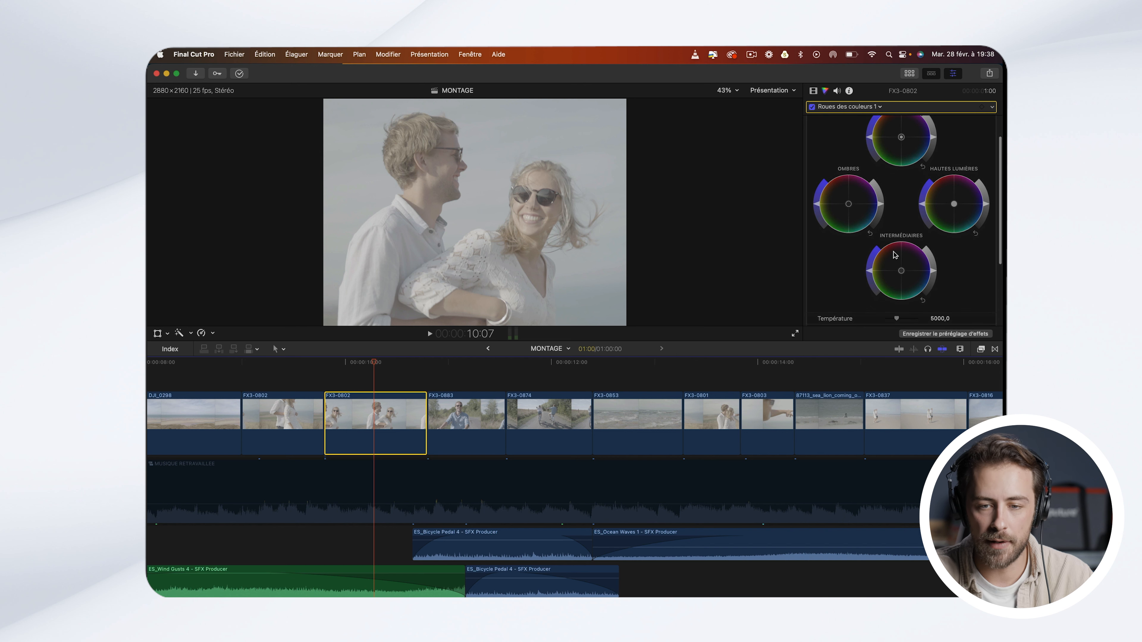
scroll(895, 255, "up", 2)
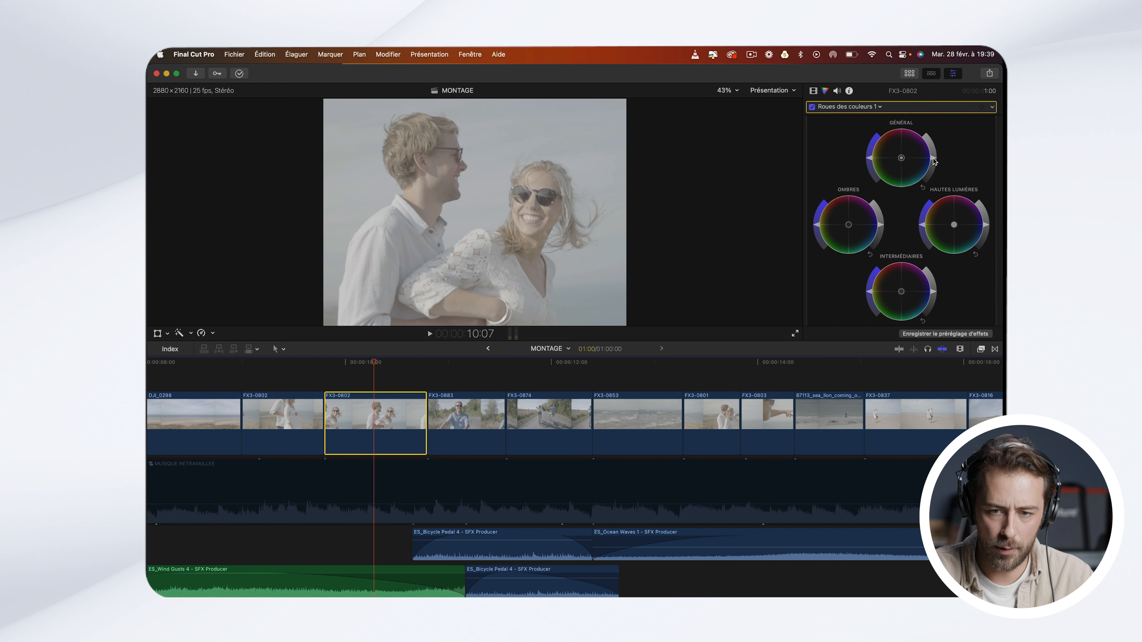
mouse_move(934, 161)
left_mouse_down()
mouse_move(925, 136)
mouse_move(924, 180)
mouse_move(929, 146)
mouse_move(931, 163)
left_mouse_up()
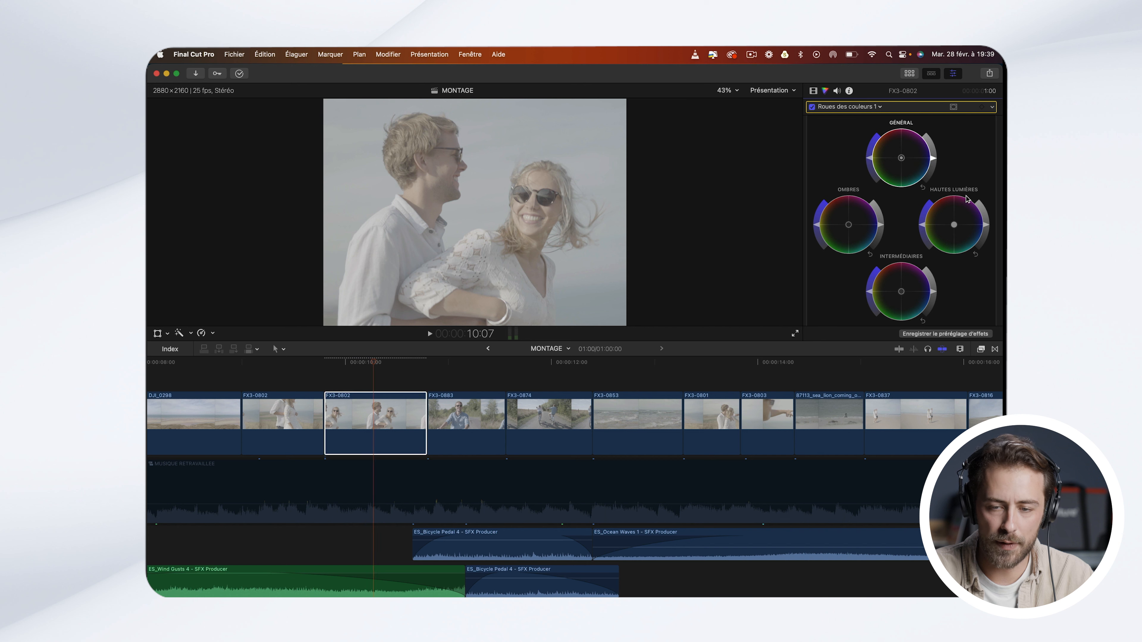
mouse_move(987, 228)
left_mouse_down()
mouse_move(965, 187)
mouse_move(981, 209)
mouse_move(977, 245)
mouse_move(985, 226)
left_mouse_up()
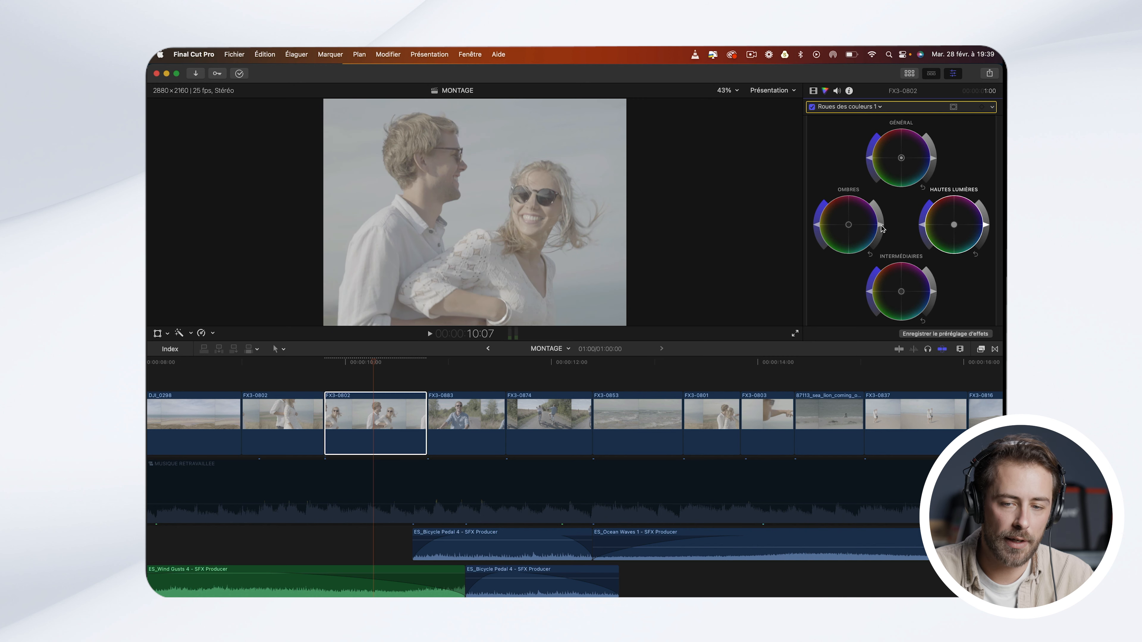
mouse_move(882, 224)
left_mouse_down()
mouse_move(877, 214)
mouse_move(878, 243)
mouse_move(882, 227)
left_mouse_up()
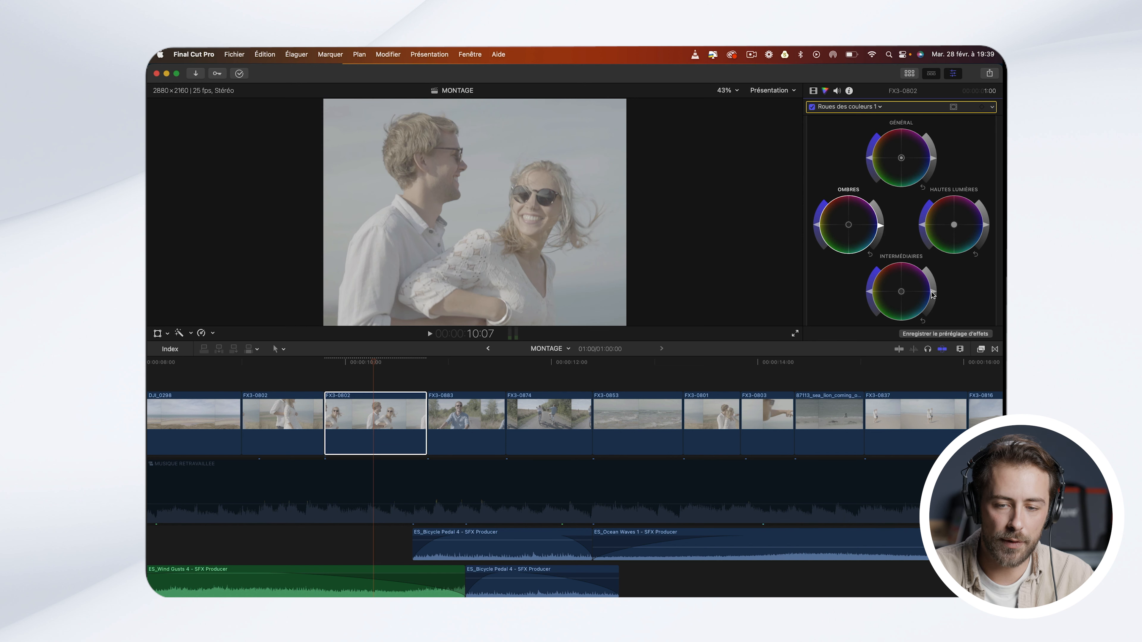
mouse_move(934, 303)
left_mouse_down()
mouse_move(927, 319)
mouse_move(932, 281)
mouse_move(924, 316)
mouse_move(930, 297)
left_mouse_up()
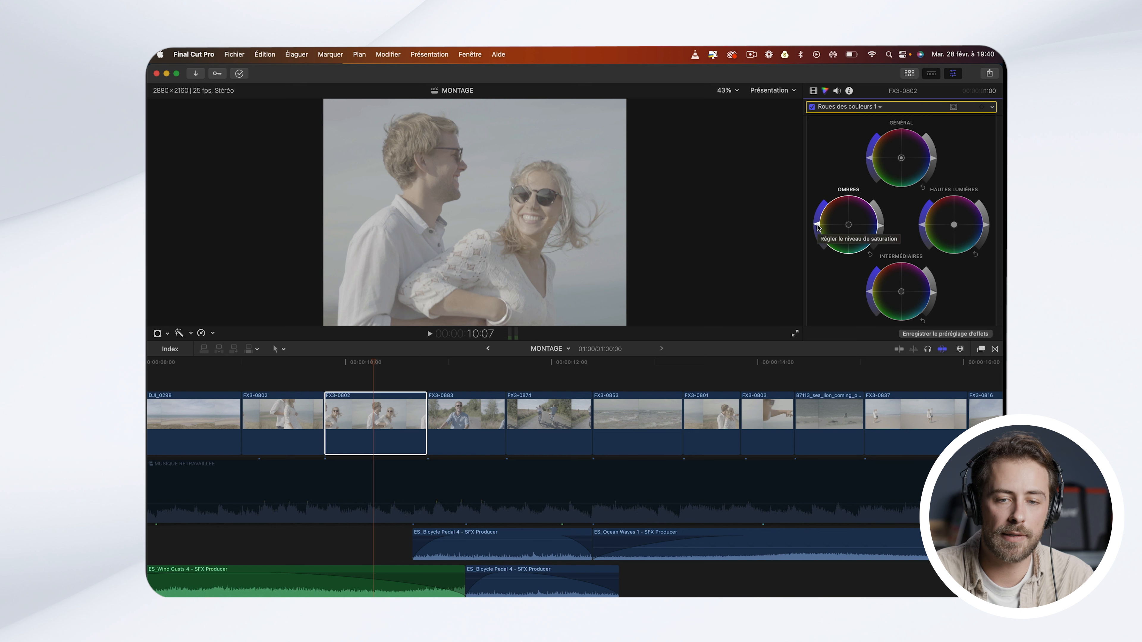
Step: Display the video scopes beside the viewer and move the waveform's horizontal guide line to 100
left_click(766, 90)
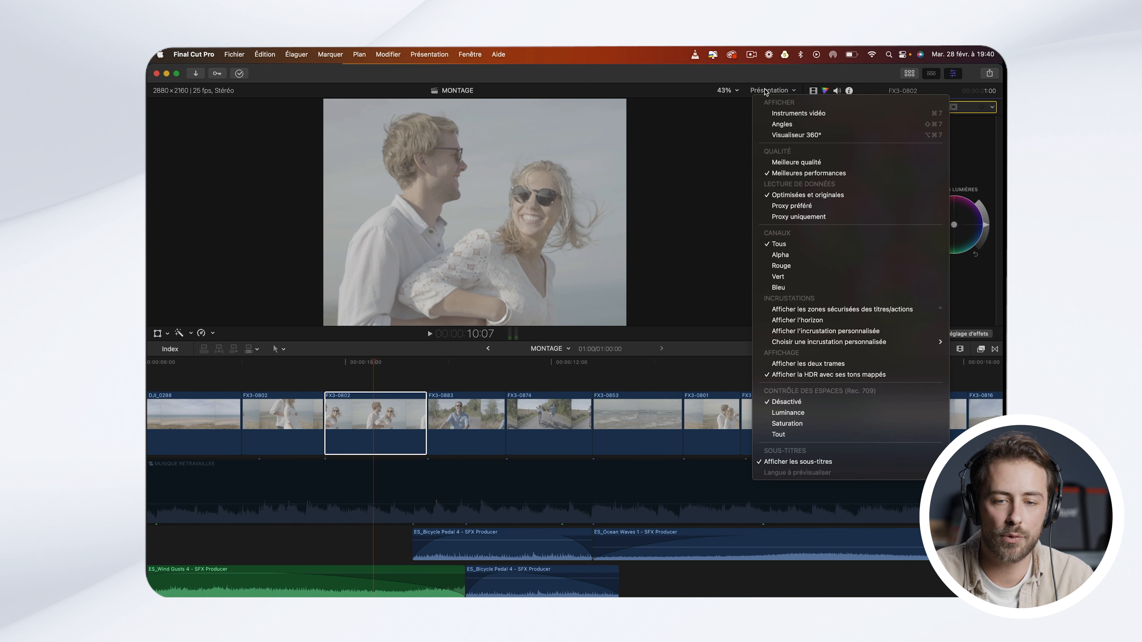
left_click(792, 117)
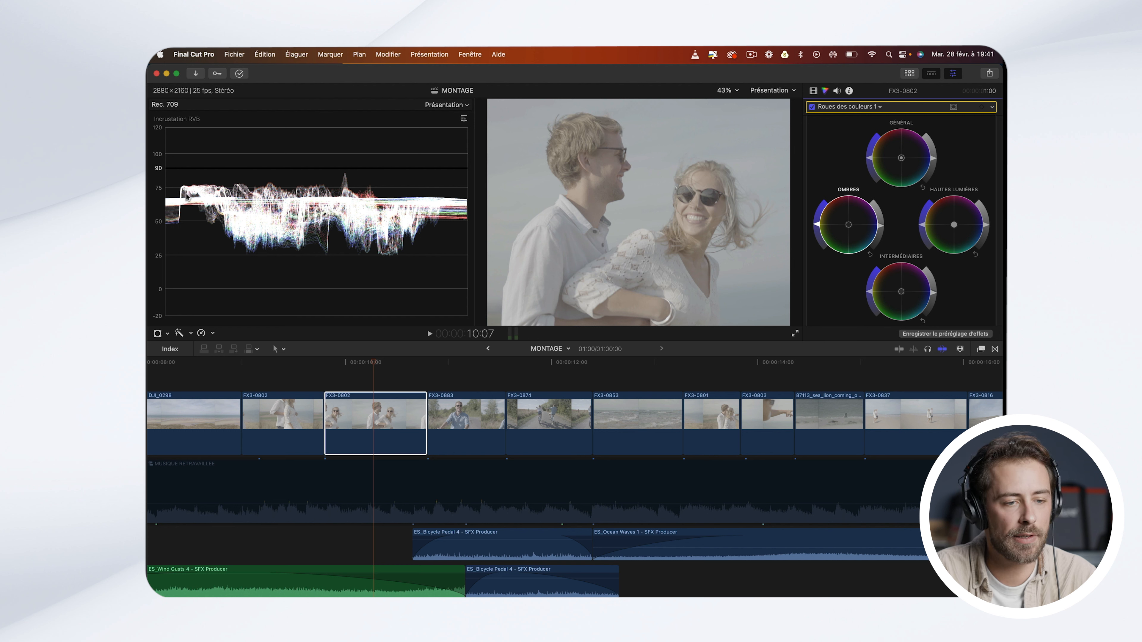
left_click_drag(174, 163, 181, 156)
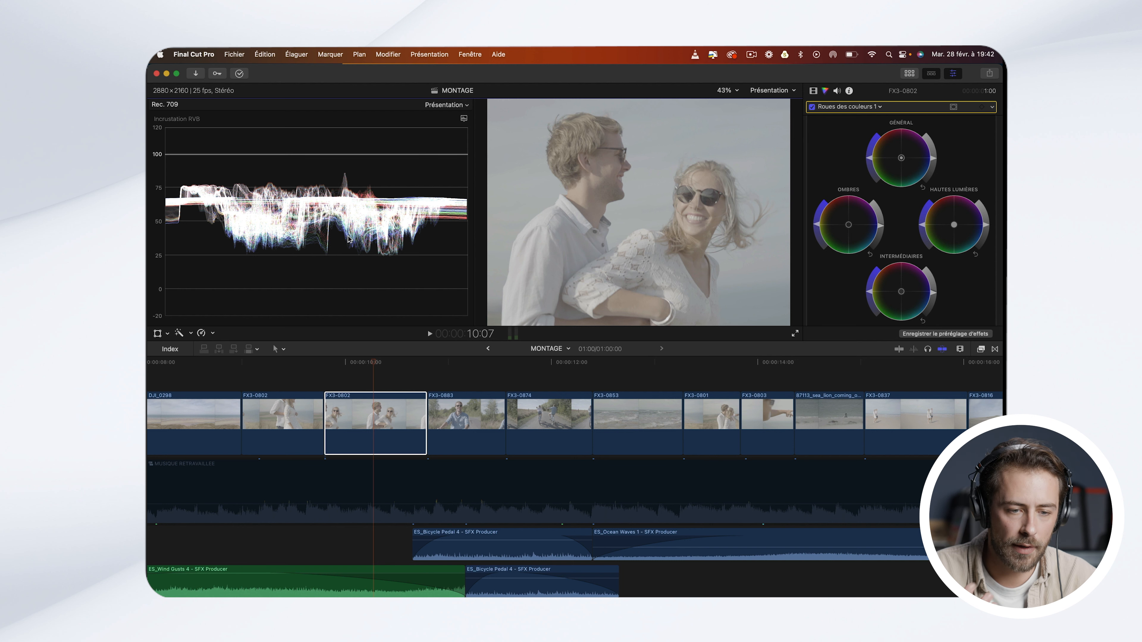
Step: Examine the scope type, channel and unit options of the Incrustation RVB waveform without changing them
left_click(446, 105)
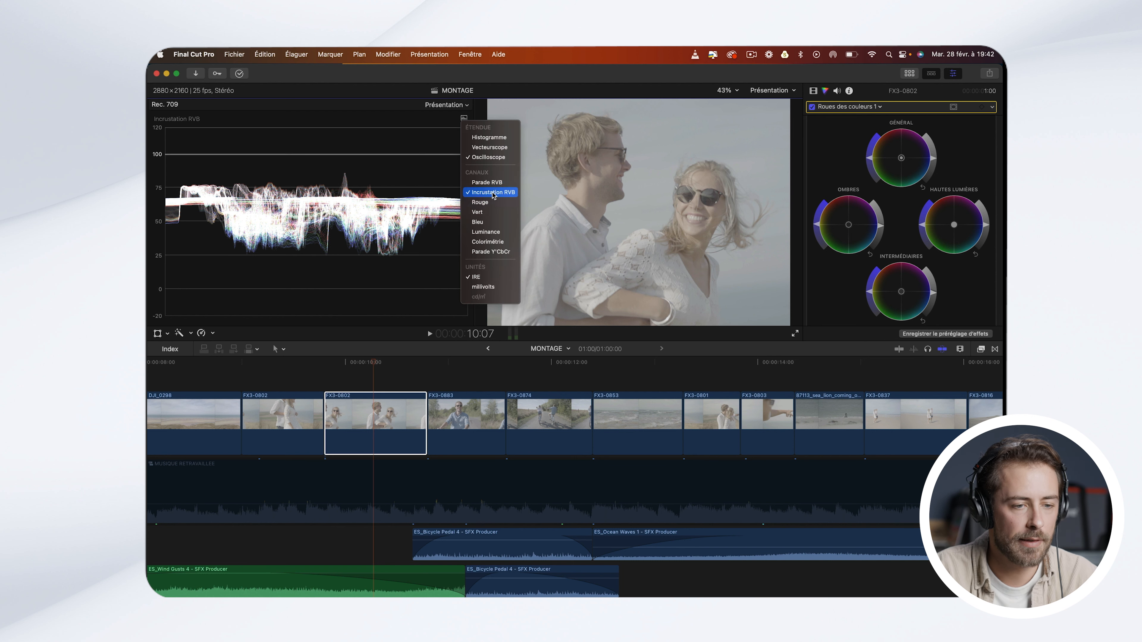
left_click(428, 182)
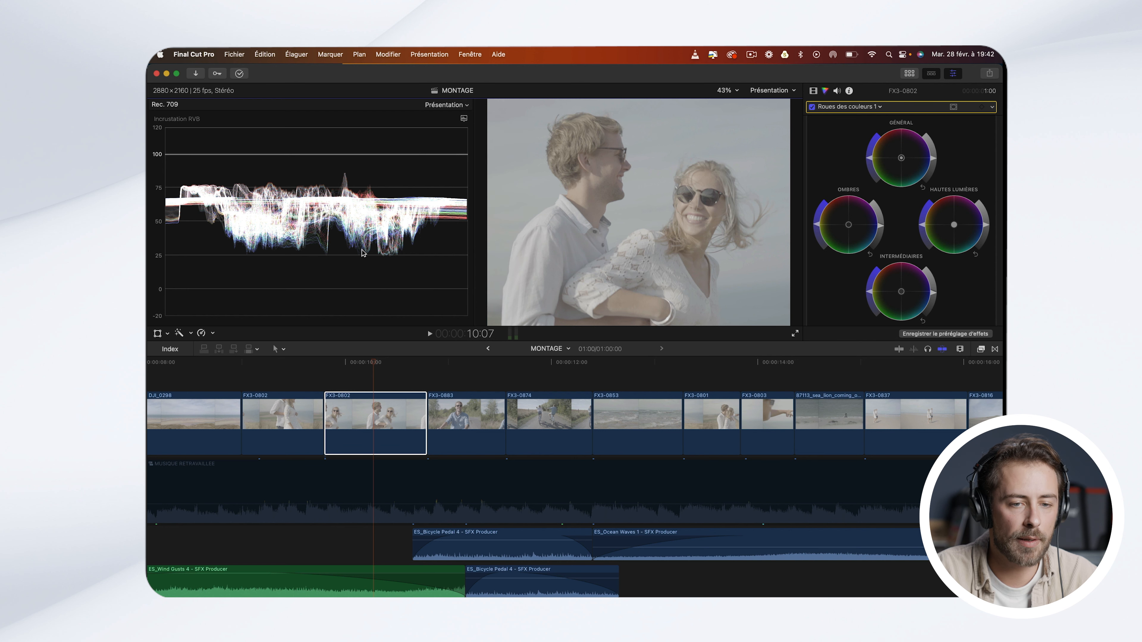
left_click(463, 118)
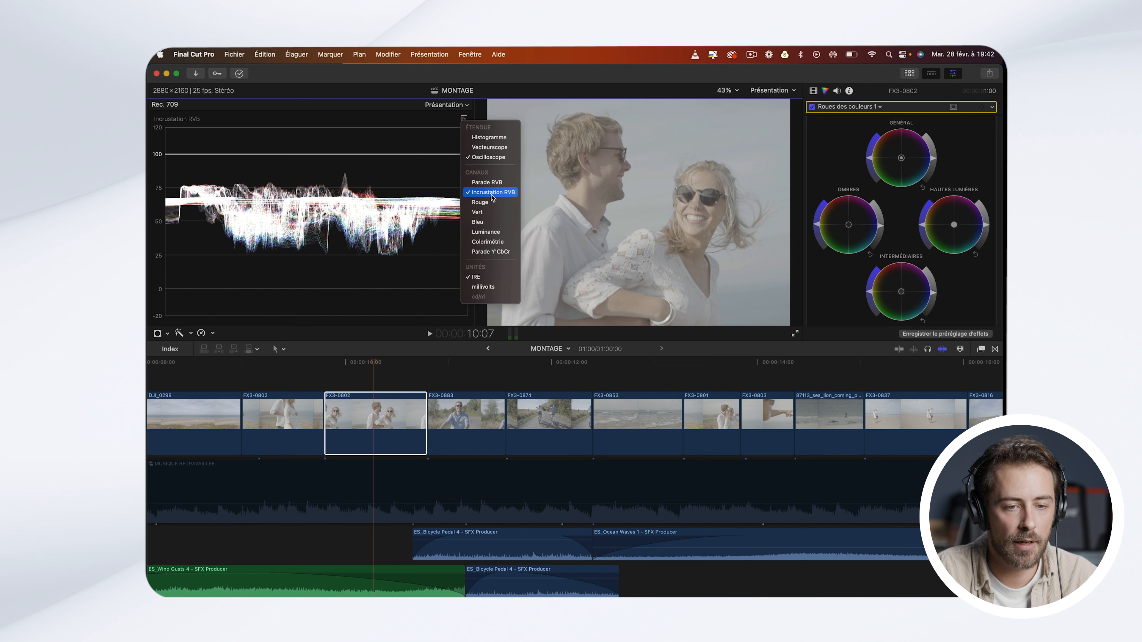
left_click(427, 139)
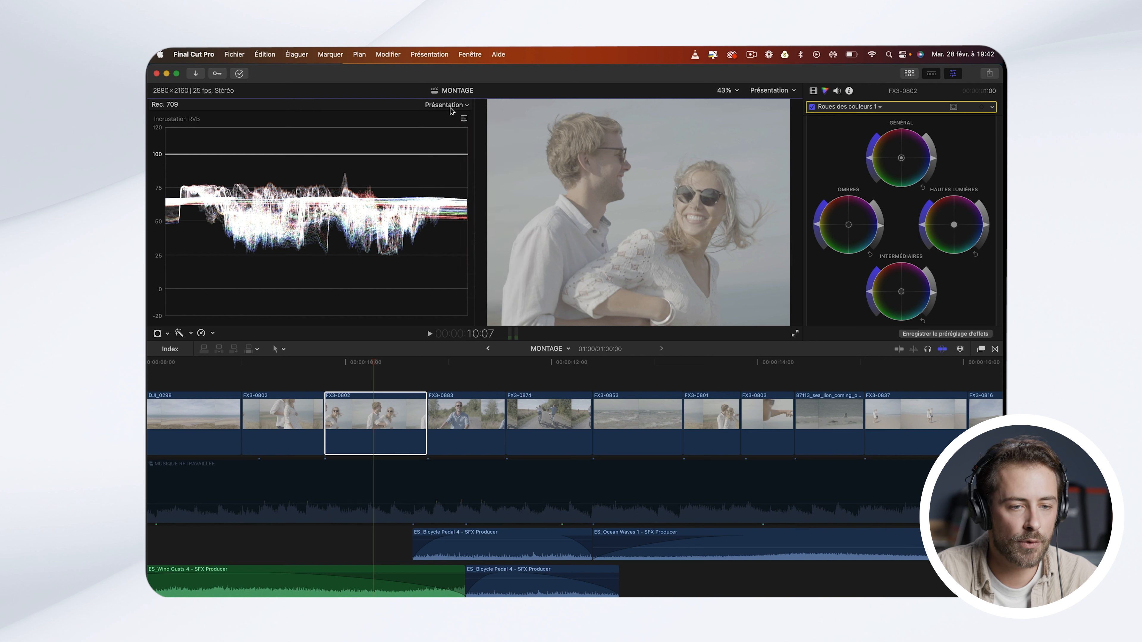
Step: Try the stacked two-scope layout with vectorscope and waveform, and return to the single-scope layout
left_click(451, 108)
left_click(375, 93)
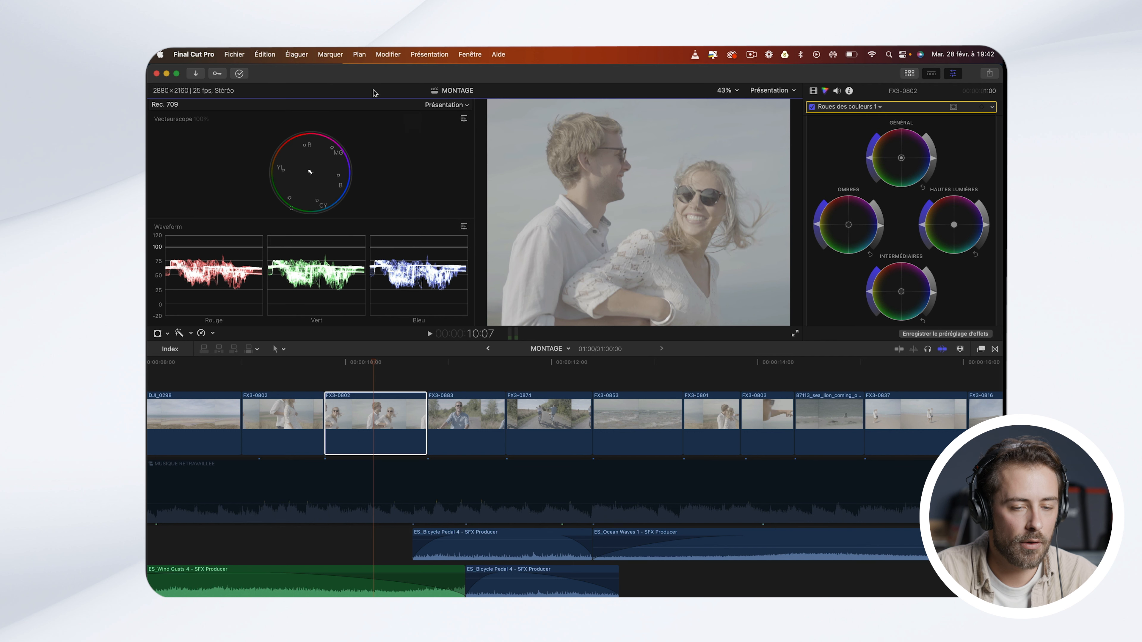
left_click(460, 108)
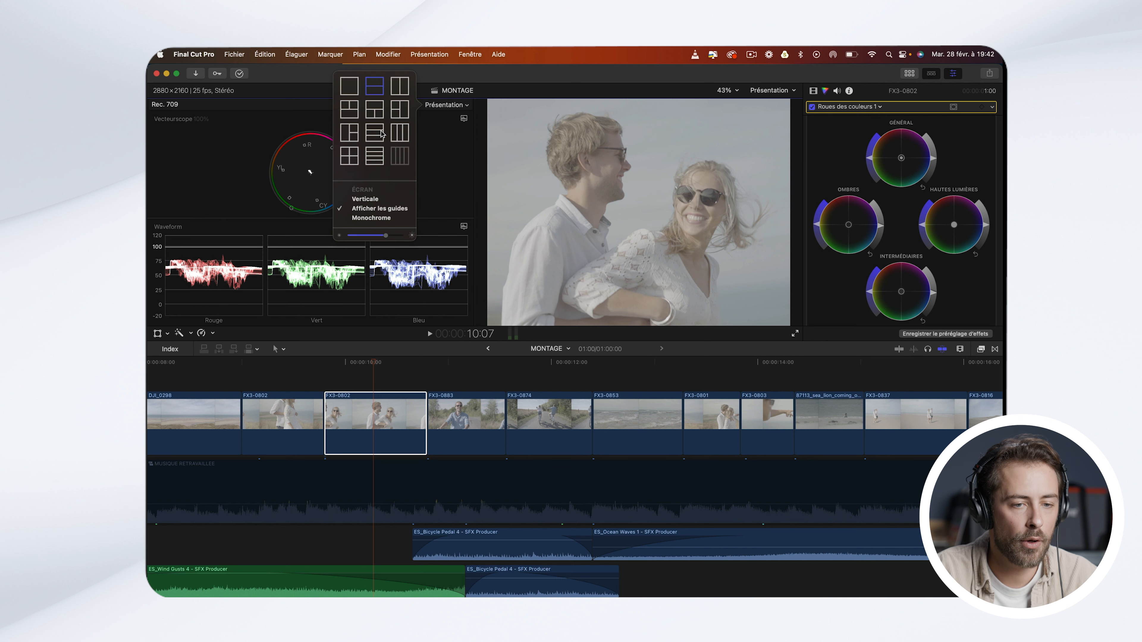
left_click(349, 87)
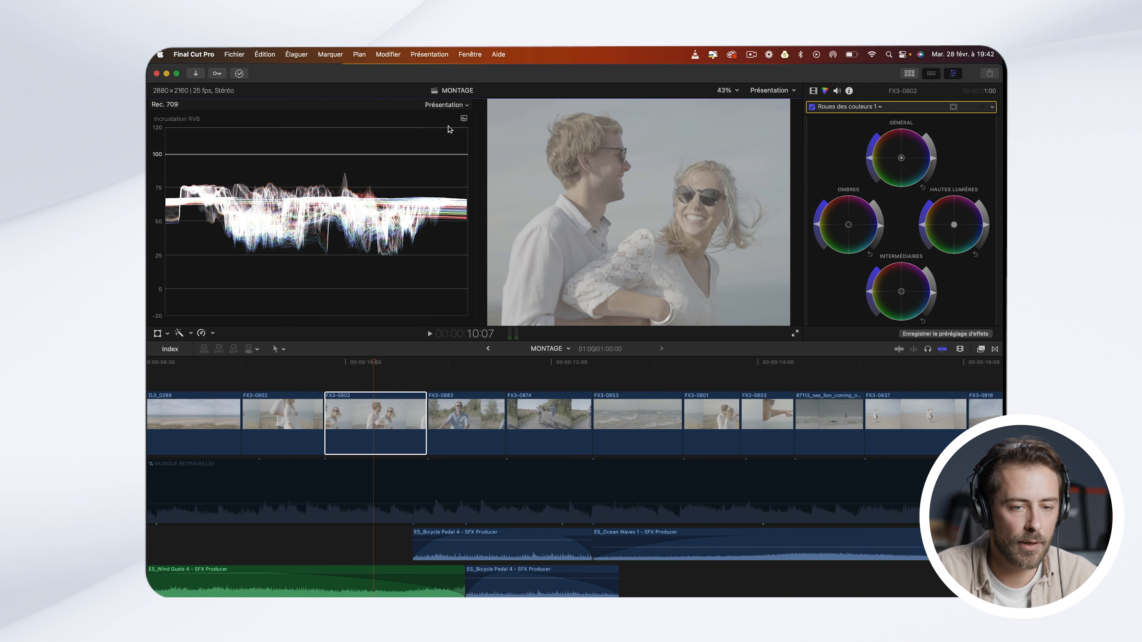
Step: Keep the Incrustation RVB channels on the scope and lower the Ombres brightness until the waveform's darkest parts sit just above 0
left_click(463, 121)
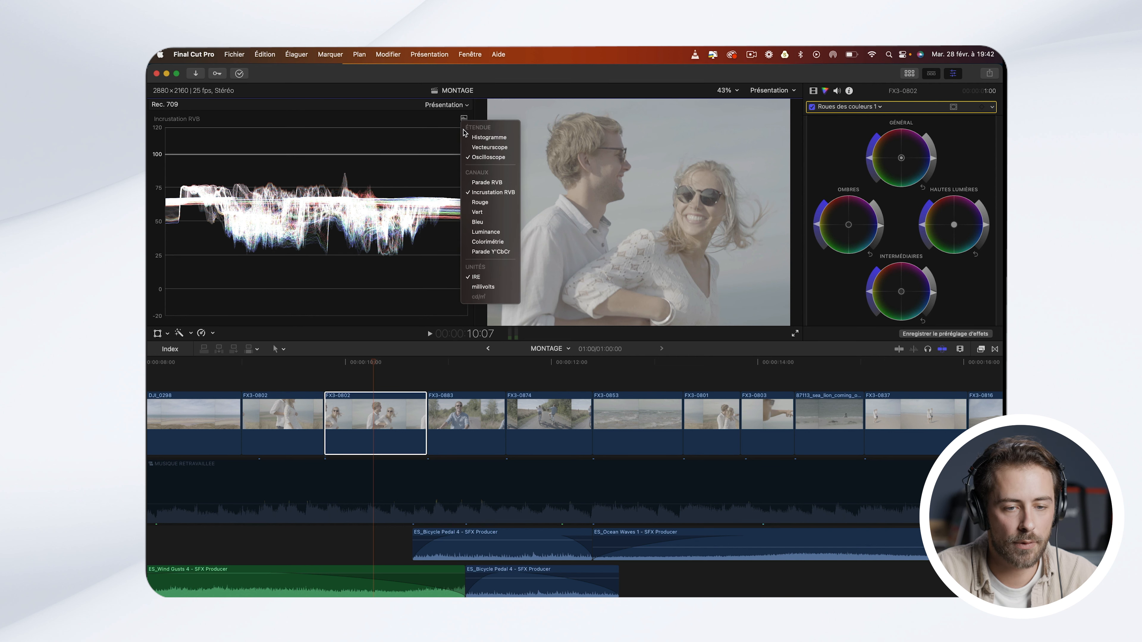
left_click(492, 196)
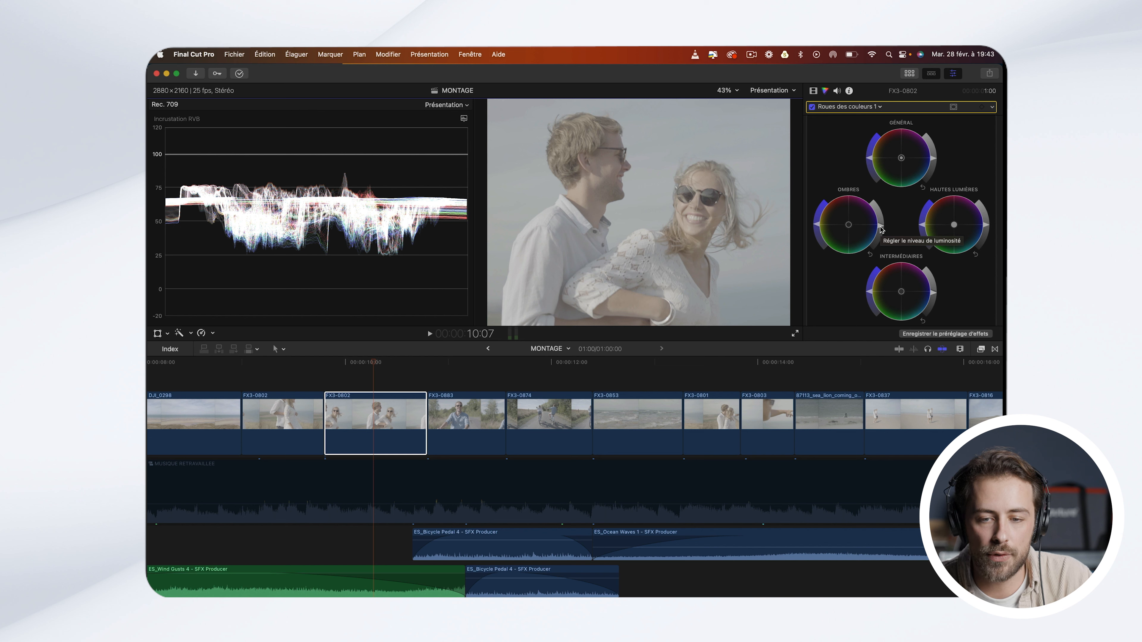
left_click_drag(880, 229, 871, 247)
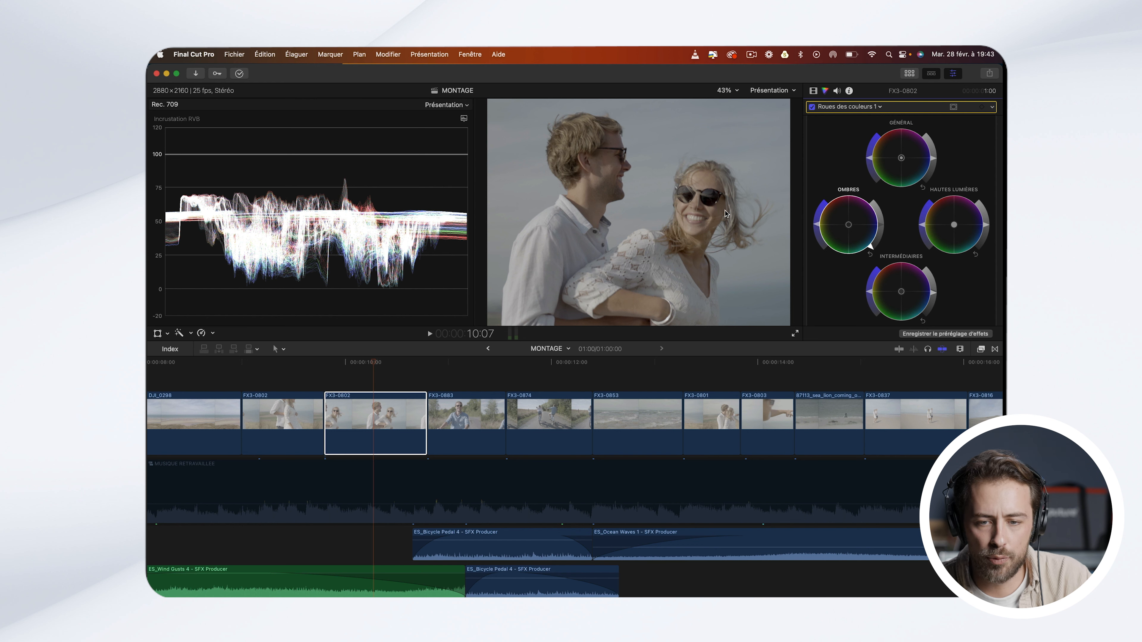
left_click_drag(872, 248, 858, 260)
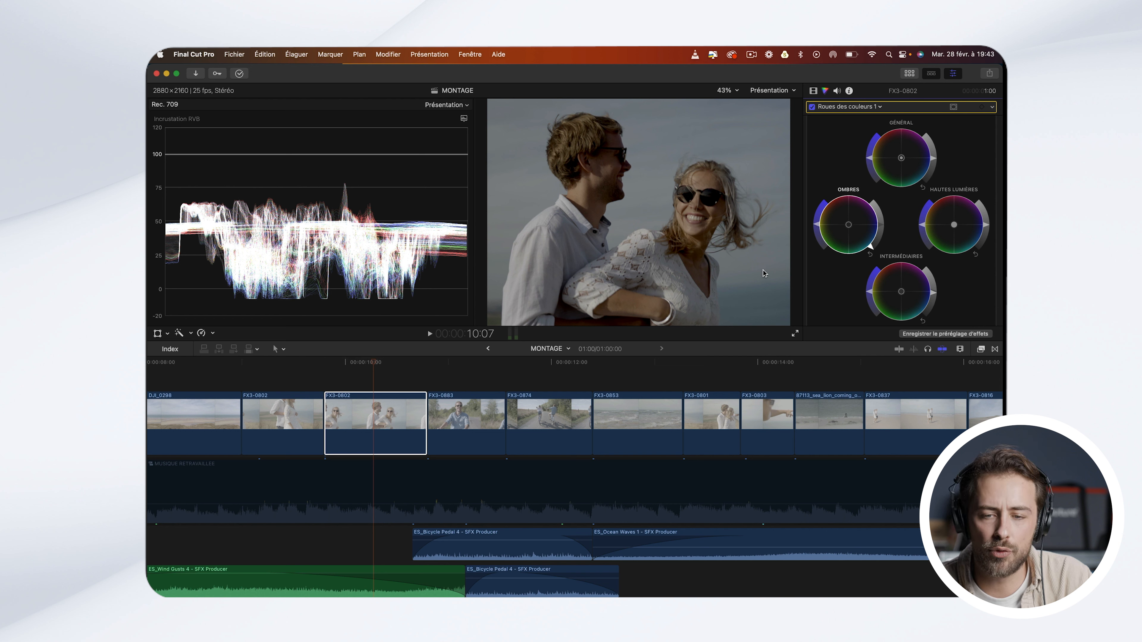
left_click_drag(872, 249, 886, 231)
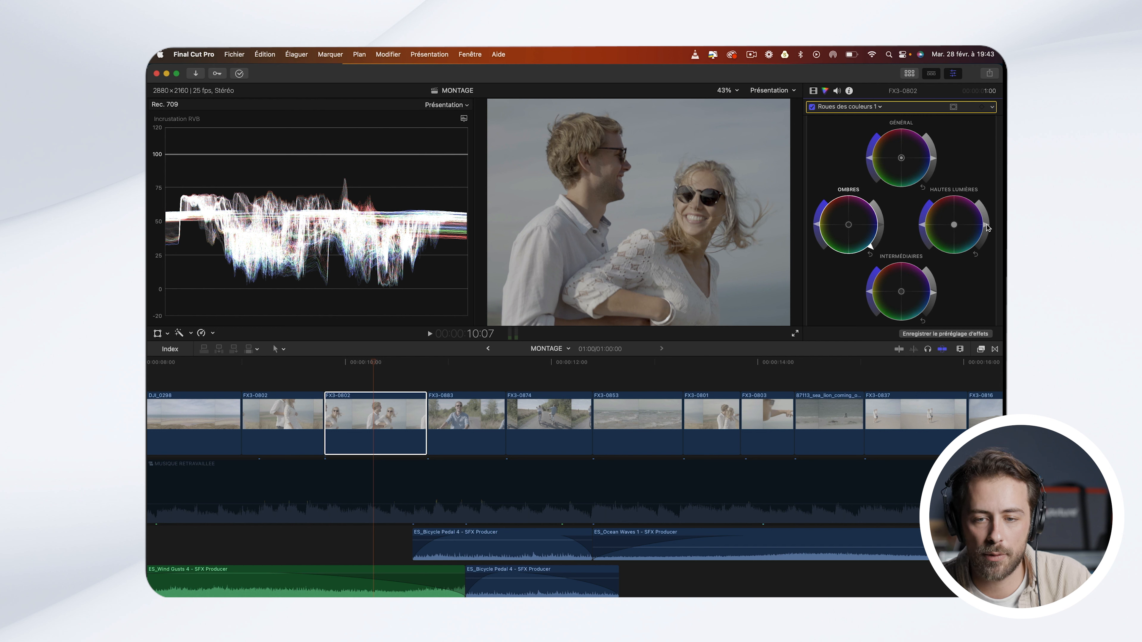
Step: Raise the Hautes lumières brightness until the waveform's peak reaches 100, and move the scope's guide line to 90
left_click_drag(988, 228, 985, 214)
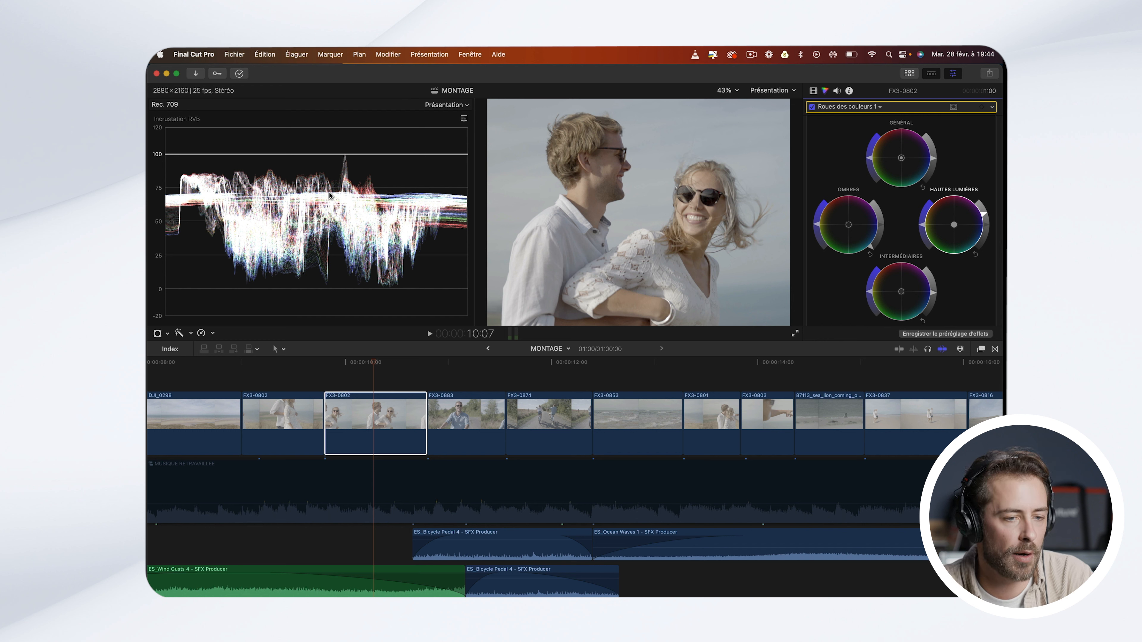
left_click_drag(172, 154, 172, 170)
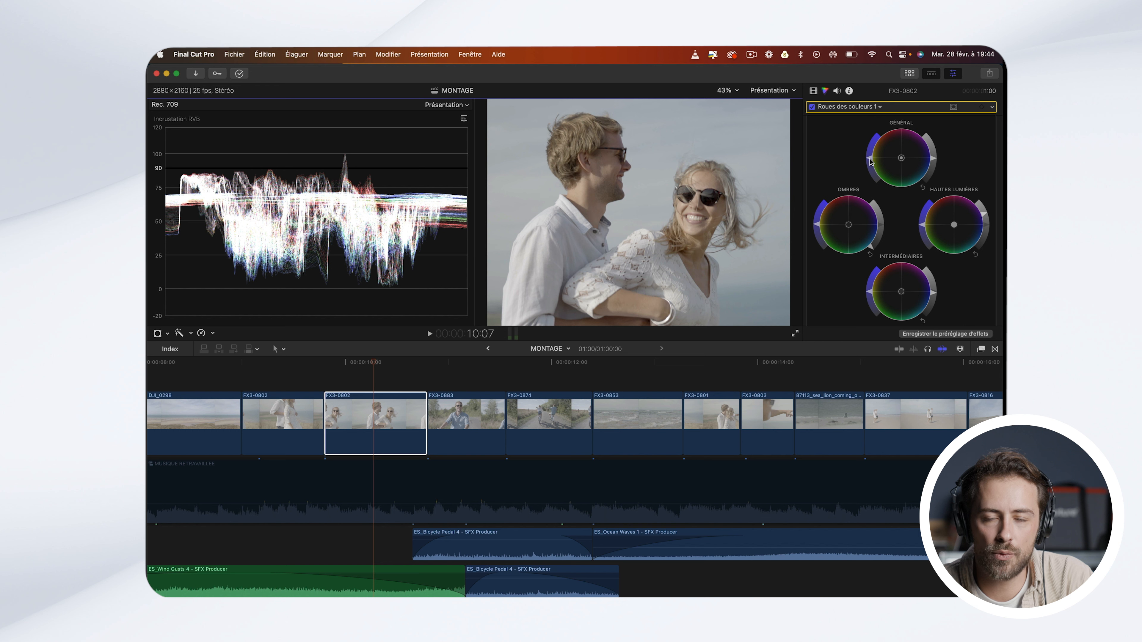
Step: Increase the saturation on the Général wheel and compare the shot with the Roues des couleurs 1 correction off and on
mouse_move(871, 162)
left_mouse_down()
mouse_move(880, 136)
mouse_move(867, 156)
mouse_move(920, 139)
mouse_move(894, 162)
mouse_move(910, 144)
mouse_move(883, 128)
mouse_move(871, 161)
mouse_move(879, 140)
left_mouse_up()
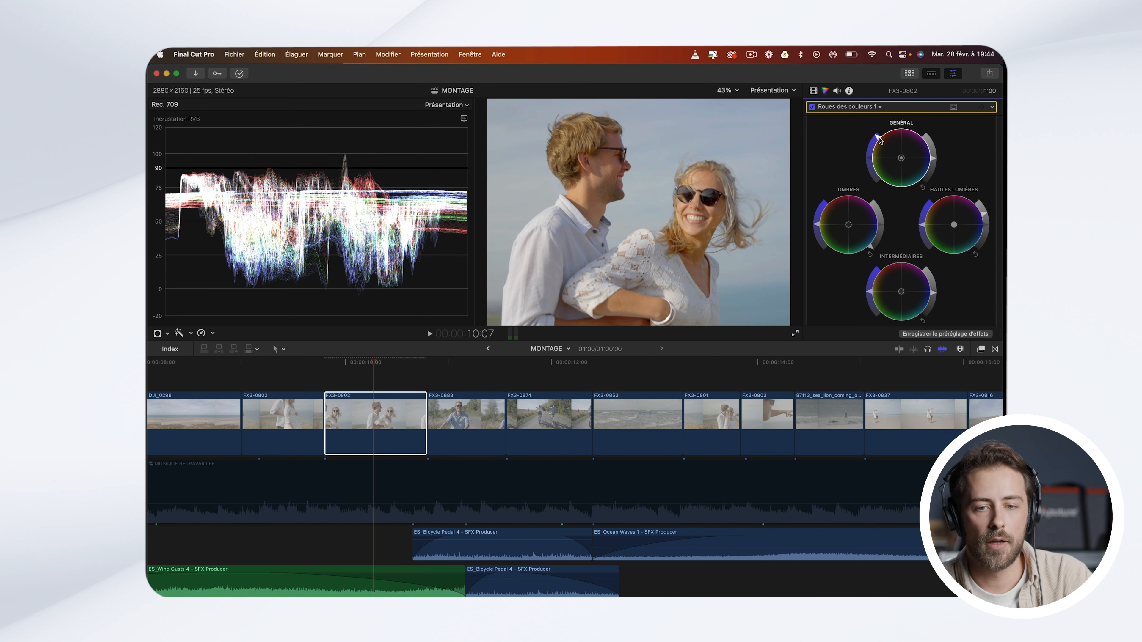
left_click(812, 107)
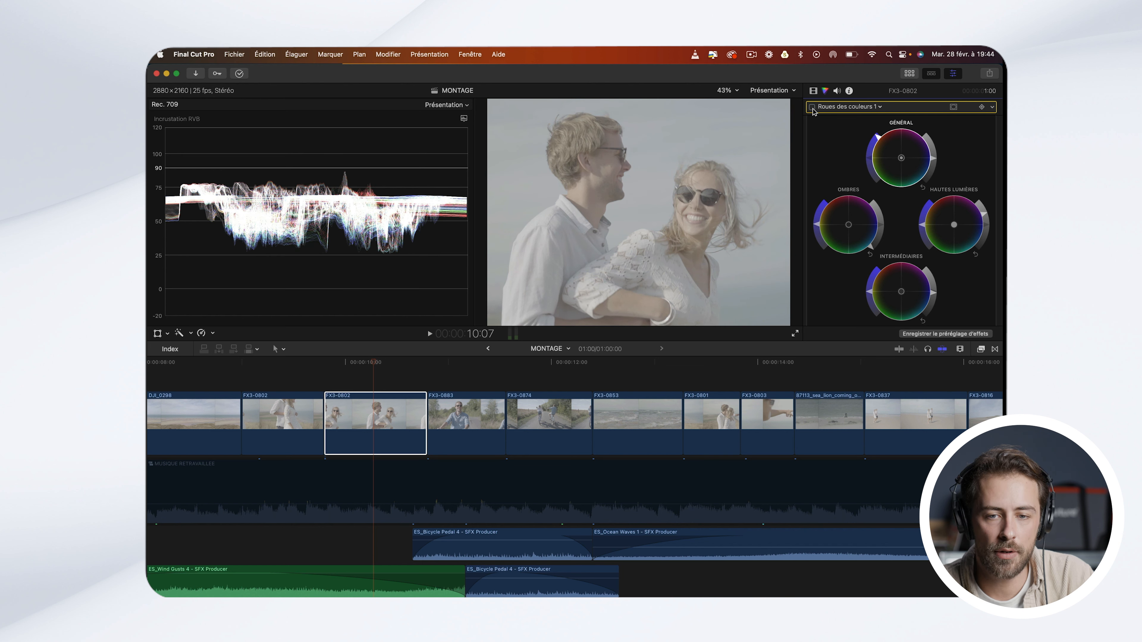
left_click(812, 107)
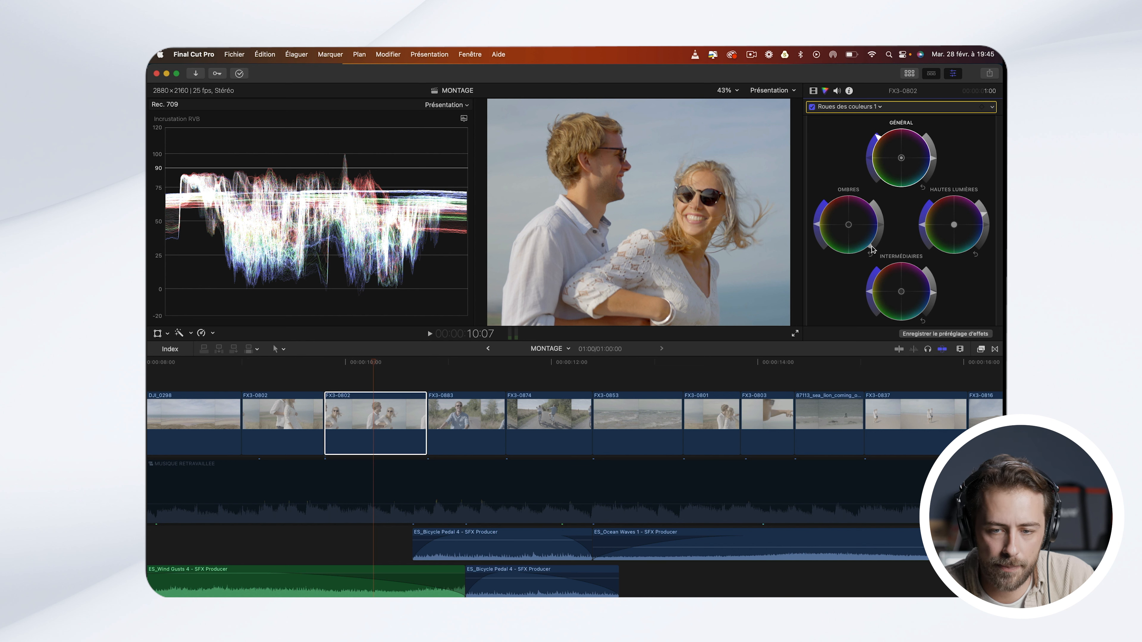
Step: Lift the Ombres brightness slightly and lower the Intermédiaires brightness, then compare the image without and with the colour correction
left_click_drag(871, 250, 875, 244)
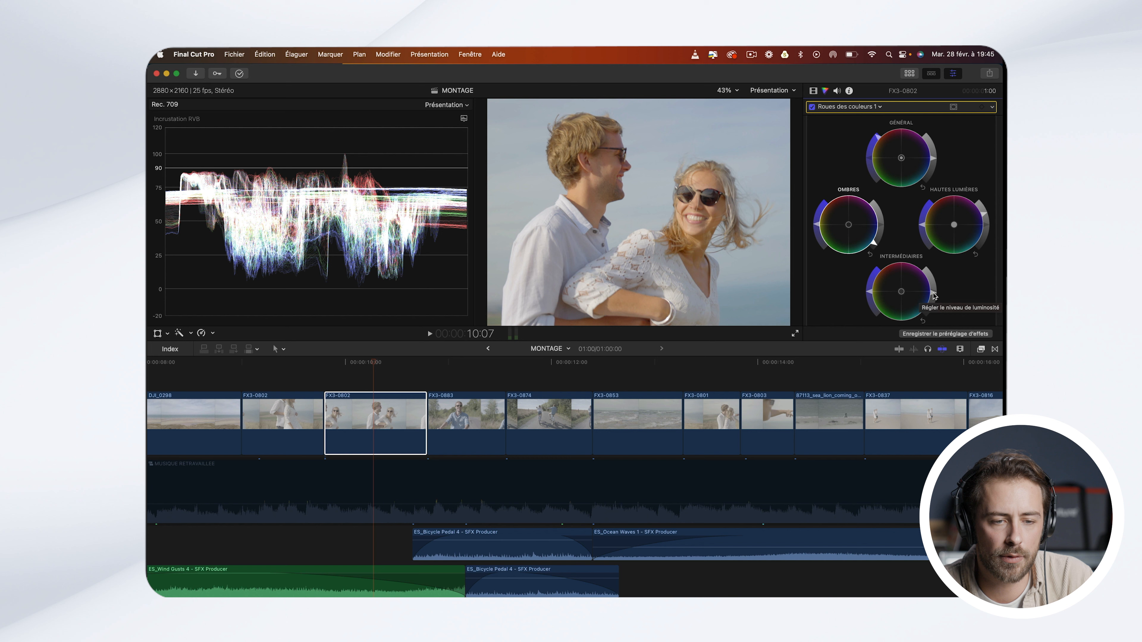
left_click_drag(934, 296, 920, 323)
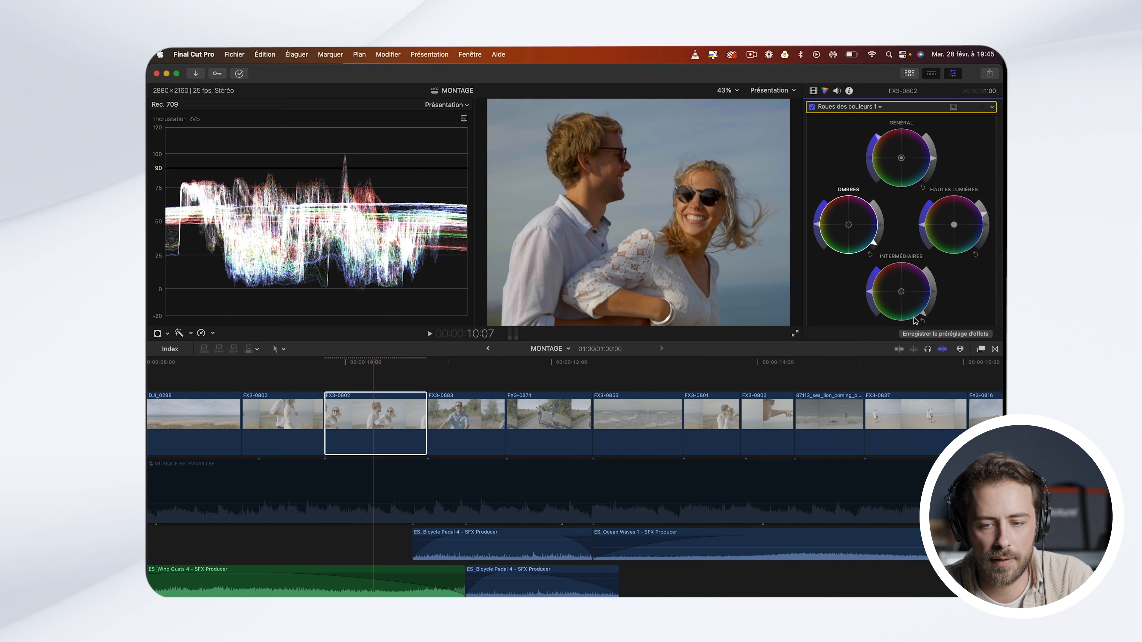
mouse_move(907, 324)
left_mouse_down()
mouse_move(928, 299)
mouse_move(923, 312)
left_mouse_up()
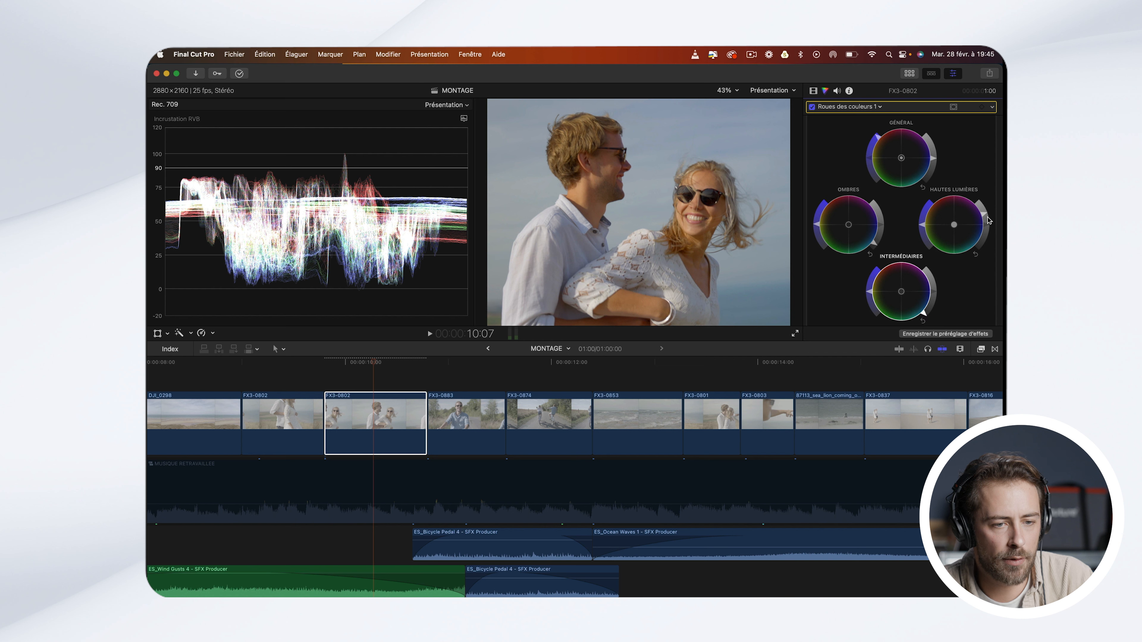
left_click_drag(984, 213, 986, 217)
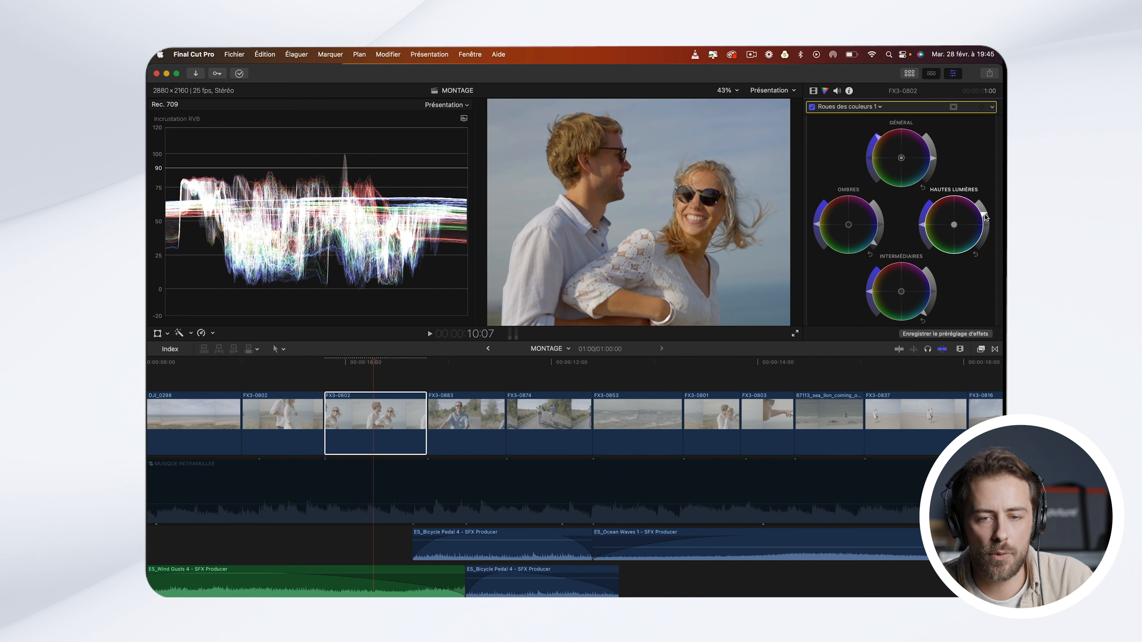
left_click(812, 107)
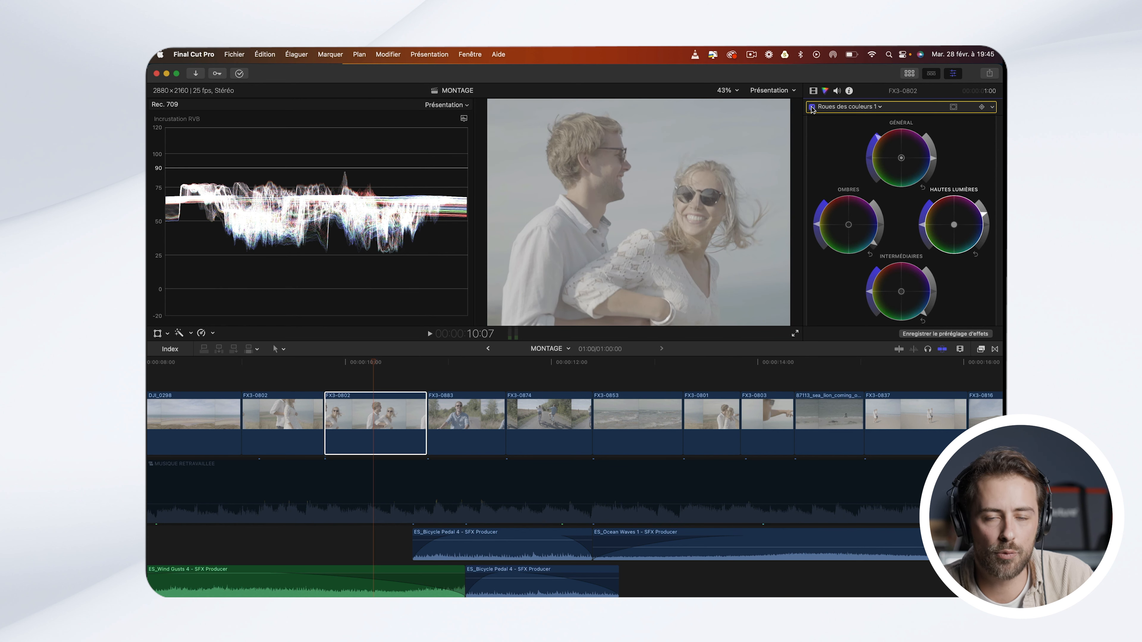
left_click(812, 107)
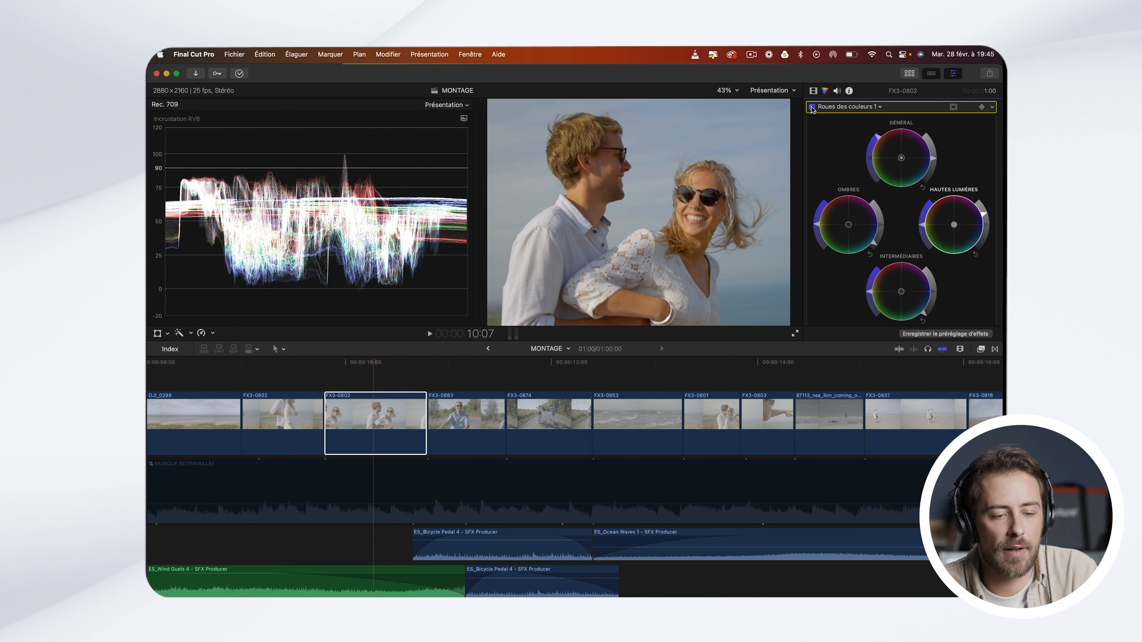
Step: Check the ungraded FX3-0802 clip just before the graded one, and copy the graded FX3-0802 clip
left_click(366, 411)
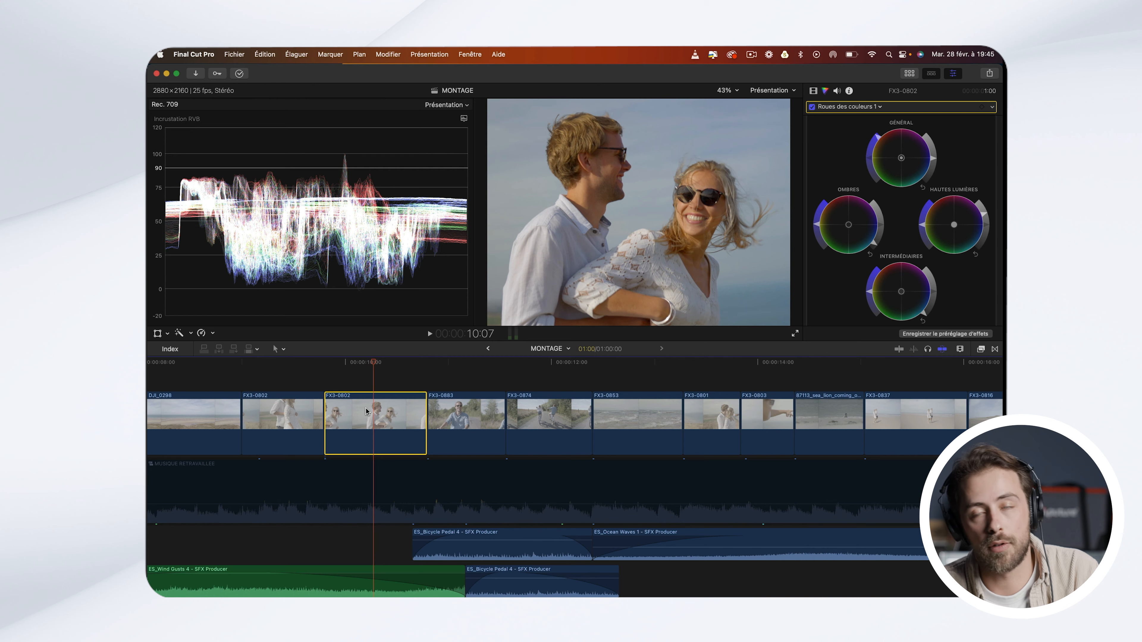
scroll(366, 408, "left", 5)
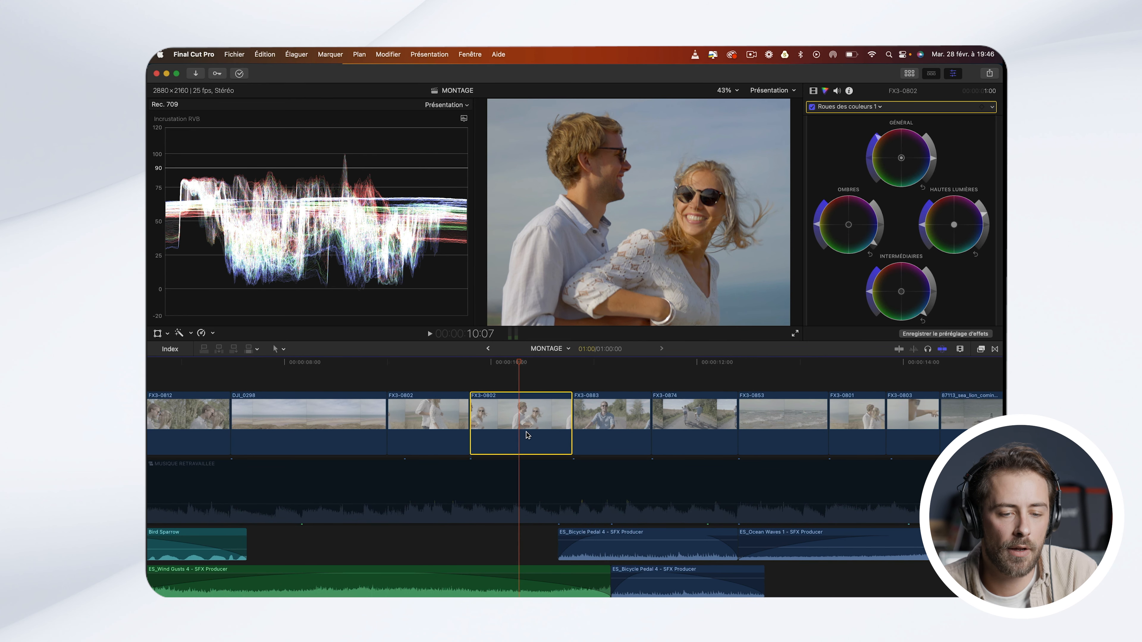
left_click(431, 367)
left_click(429, 409)
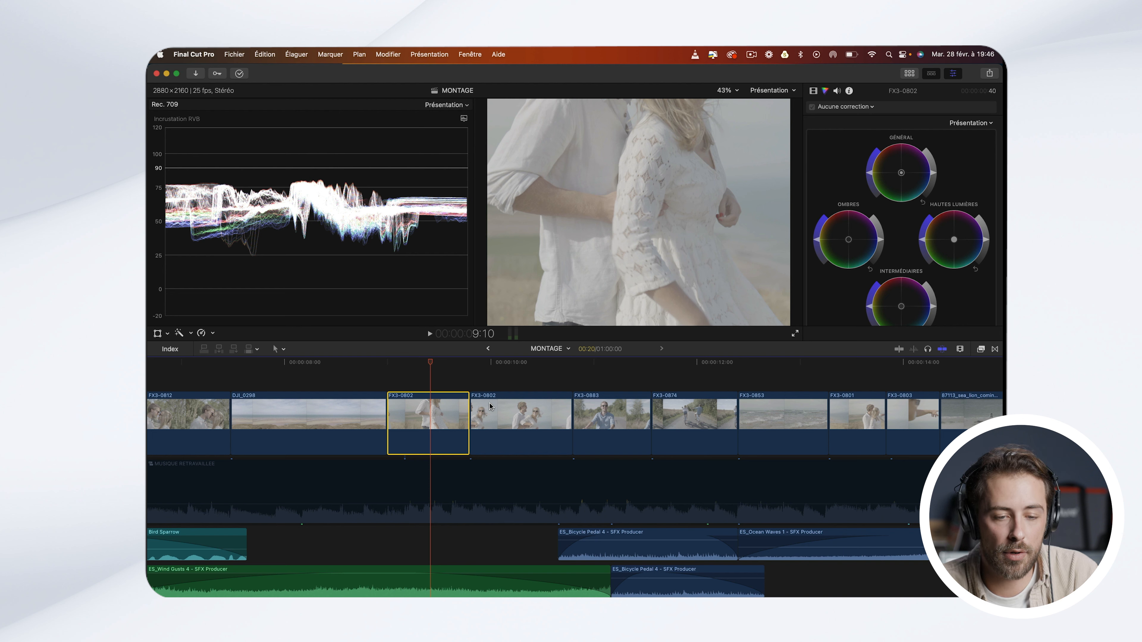
left_click(524, 365)
left_click(522, 421)
key("super+6")
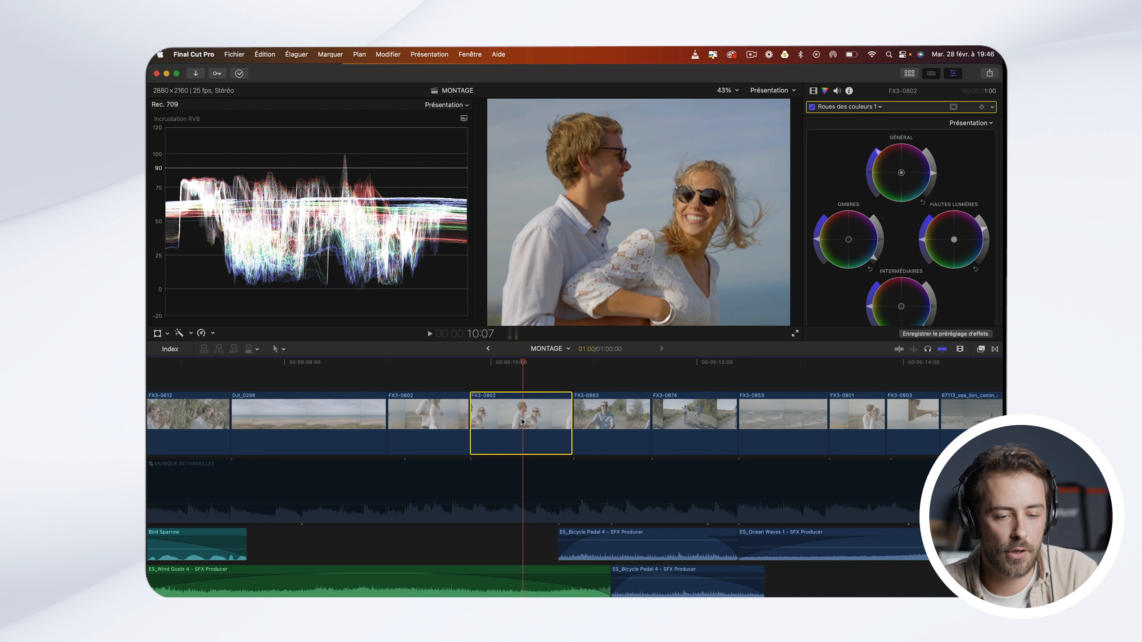
Step: Paste the copied Réglage couleurs 1 and Roues des couleurs 1 effects onto the preceding FX3-0802 clip, excluding the Transformer attributes
left_click(428, 364)
left_click(431, 423)
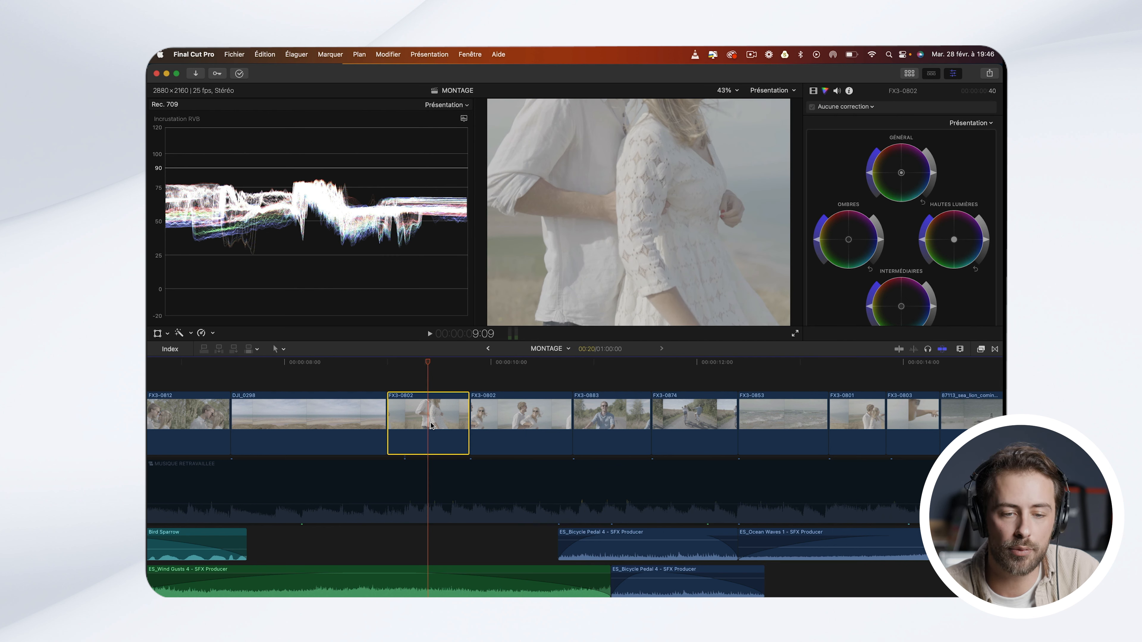
key("super+shift+v")
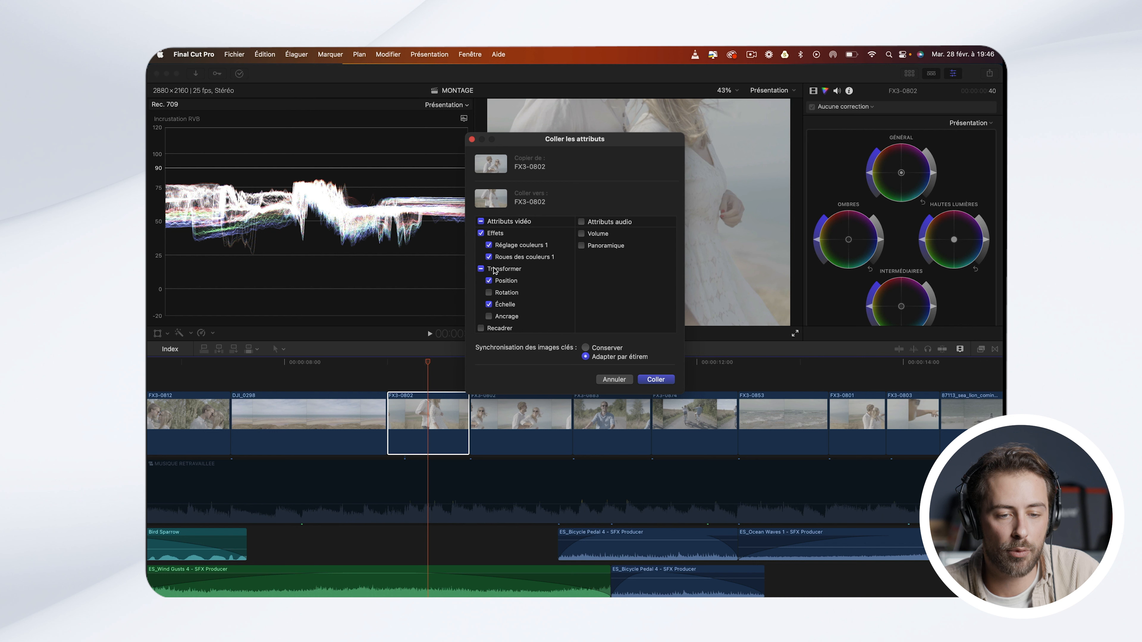
left_click(481, 269)
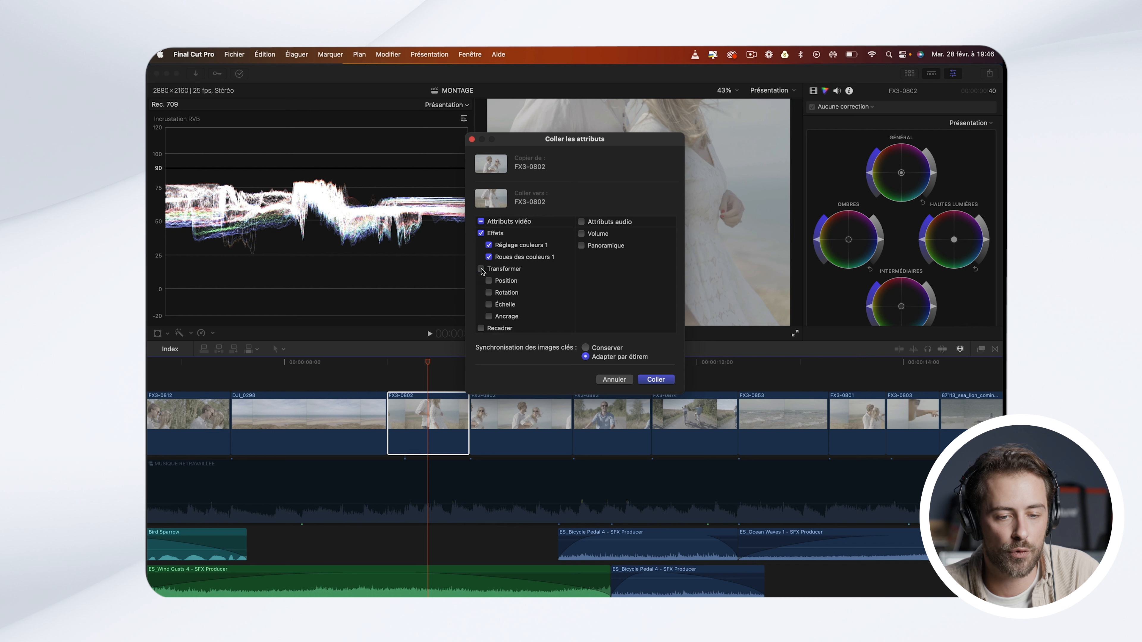
scroll(481, 269, "down", 3)
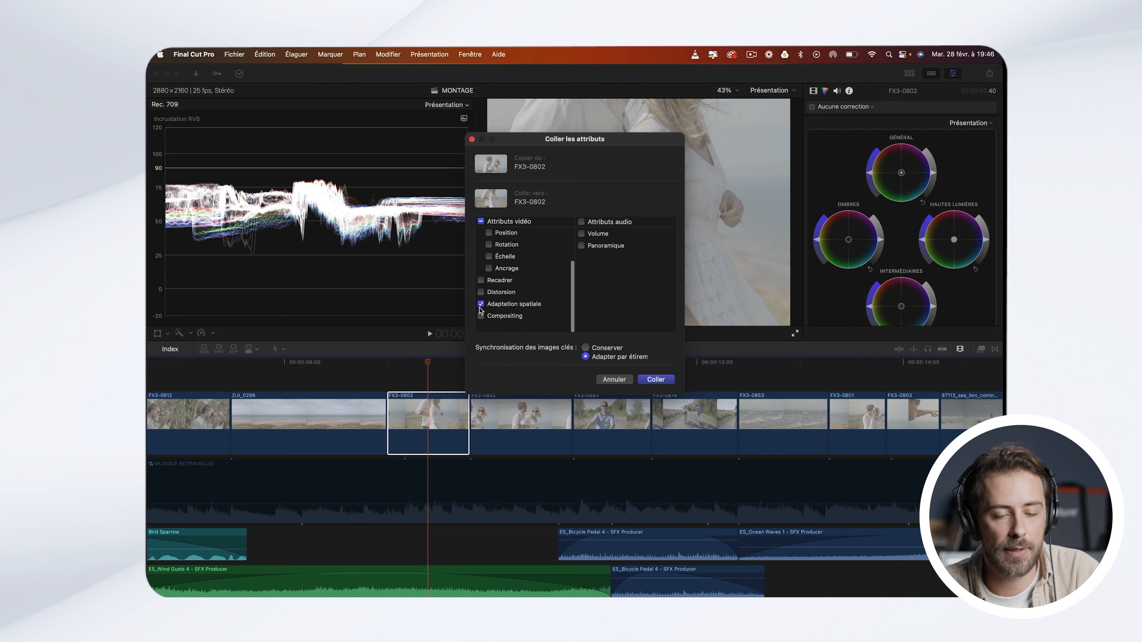
scroll(515, 284, "up", 3)
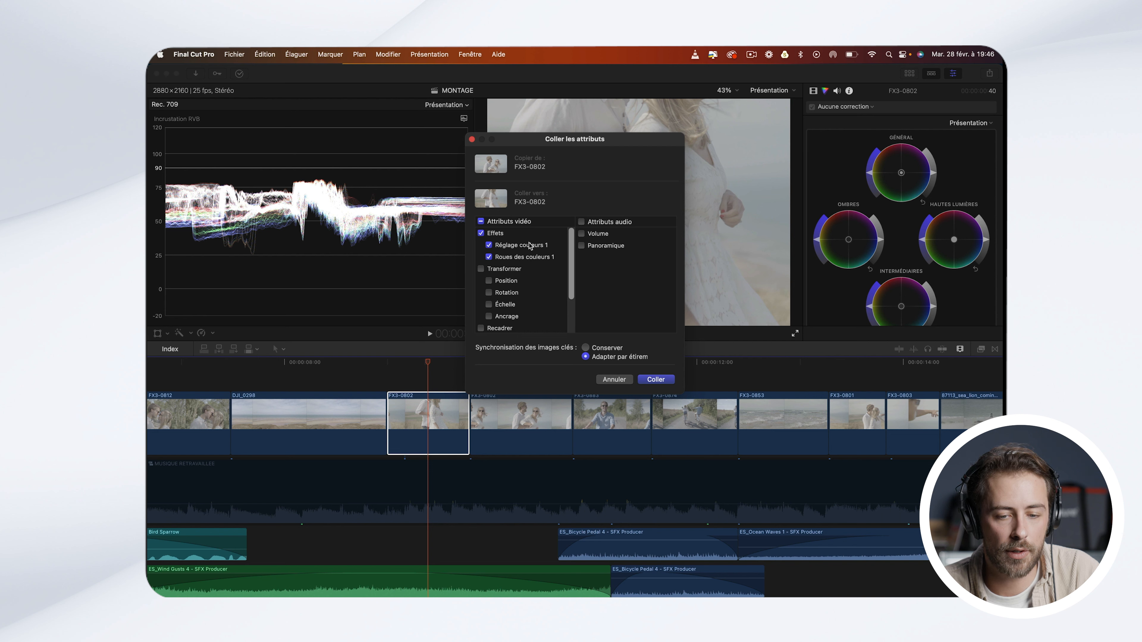
left_click(656, 380)
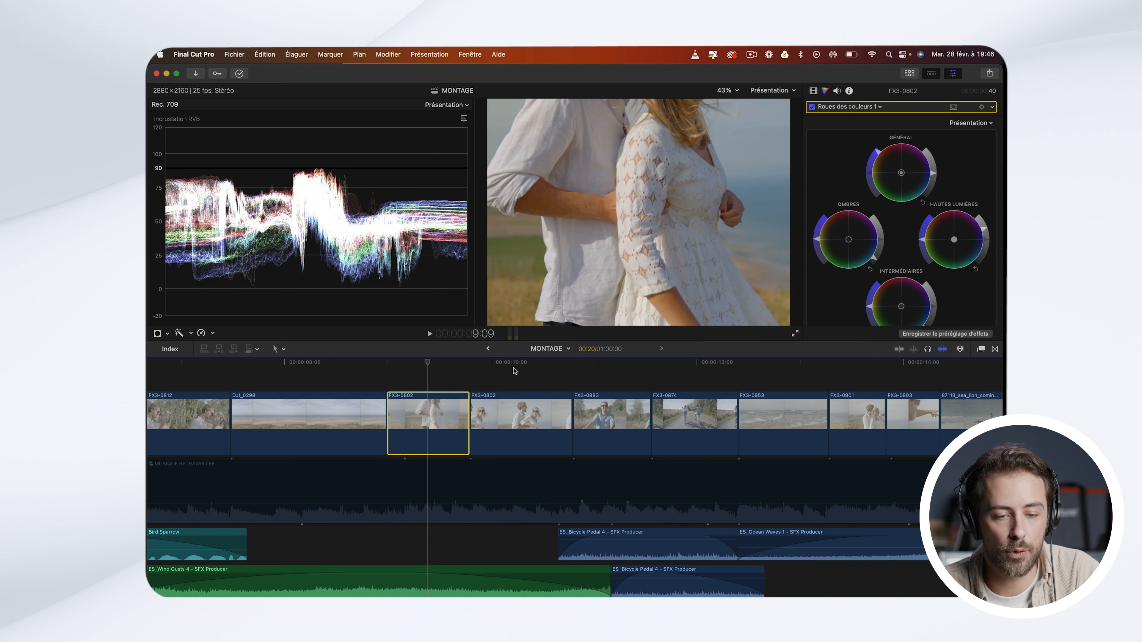
Step: Cool the Température of the second FX3-0802 clip, trying 3863,0 and bringing it partway back toward neutral
left_click(513, 368)
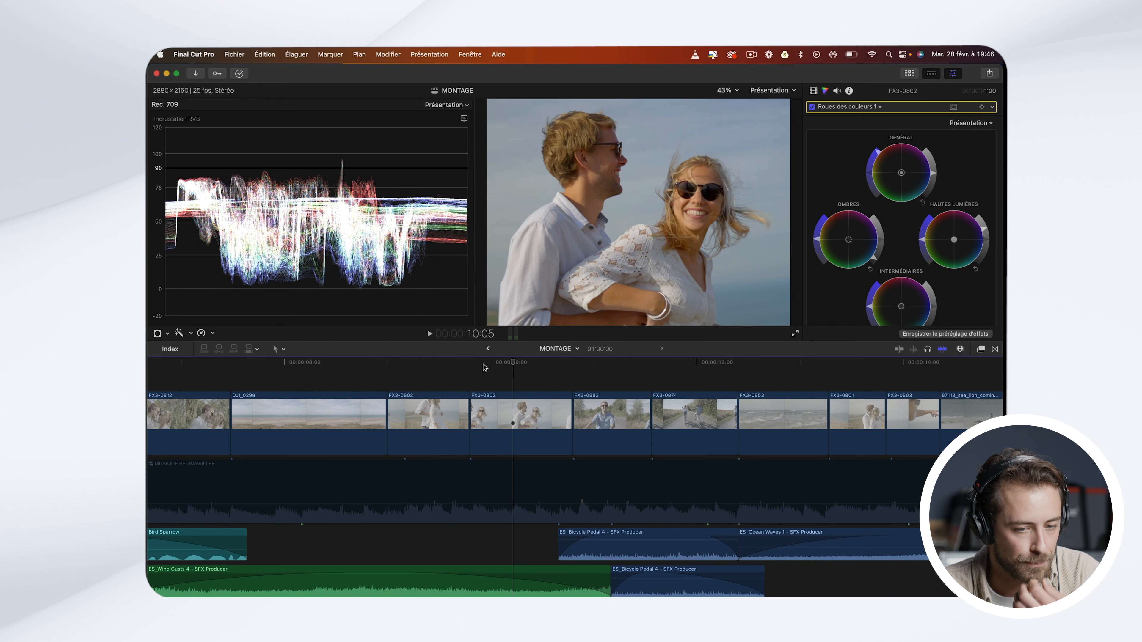
left_click_drag(483, 364, 535, 360)
left_click(517, 416)
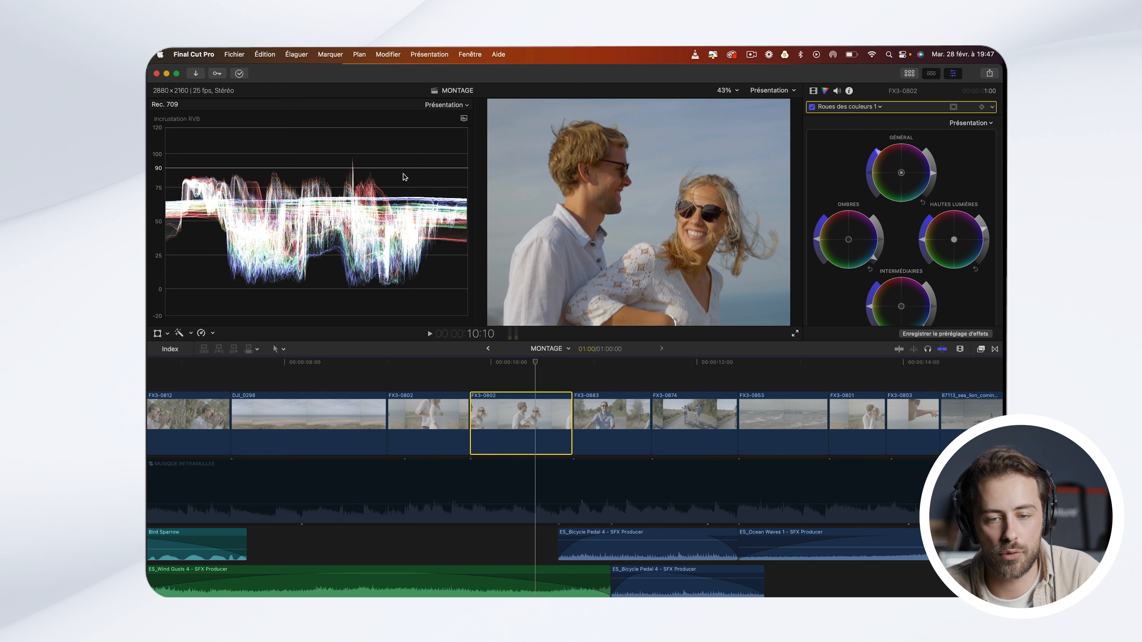
scroll(860, 276, "down", 5)
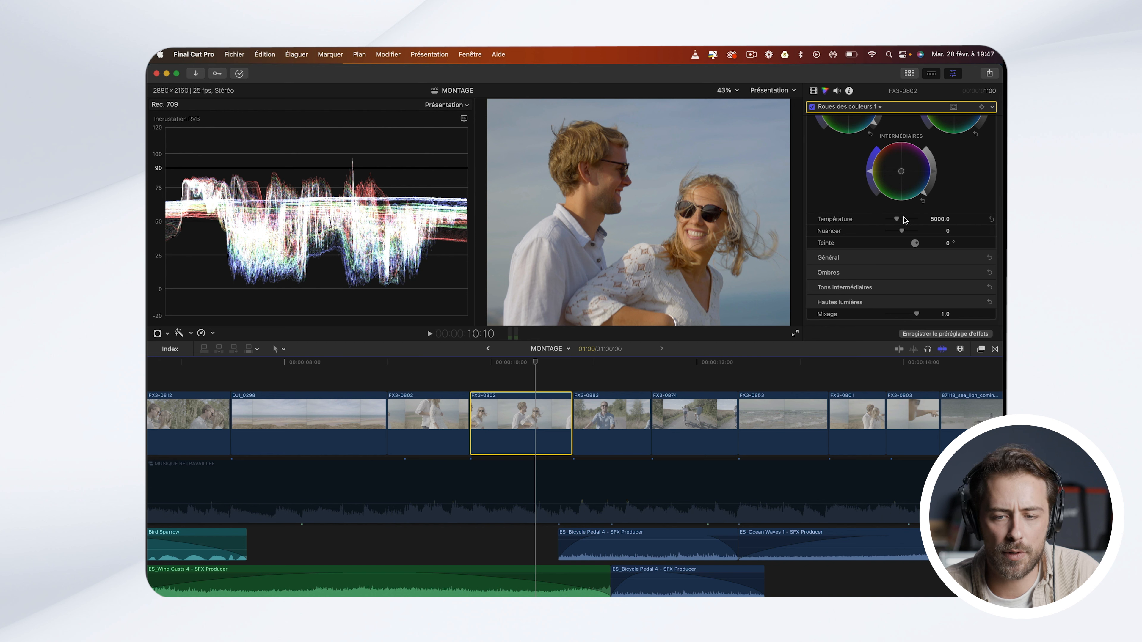
left_click_drag(897, 220, 898, 221)
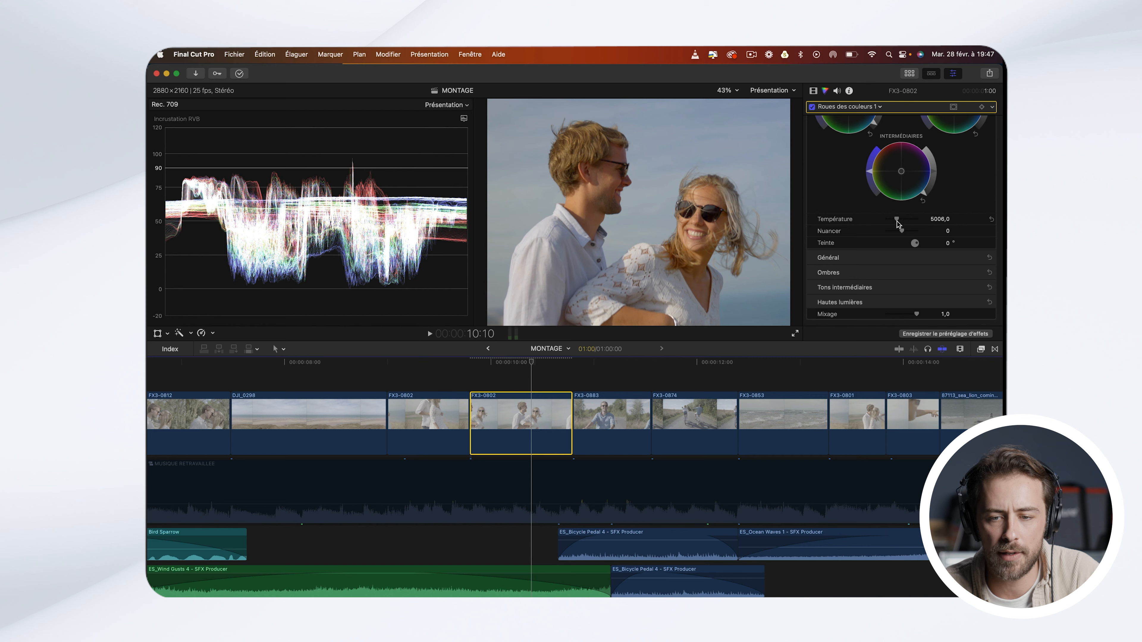
left_click_drag(898, 220, 898, 220)
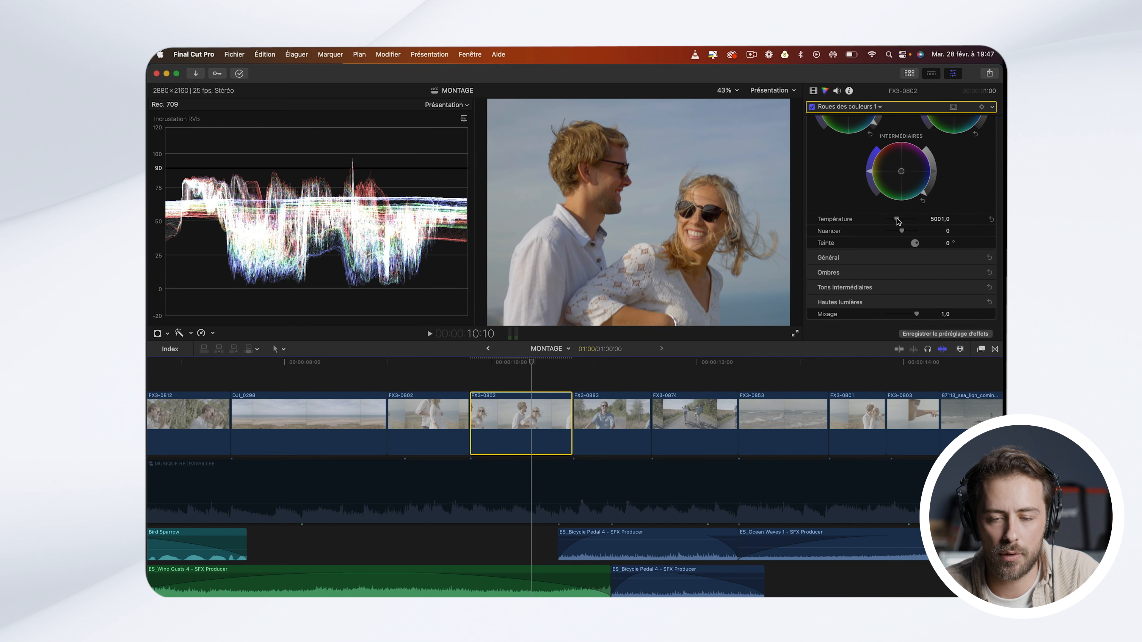
left_click_drag(898, 221, 897, 220)
left_click_drag(898, 221, 892, 224)
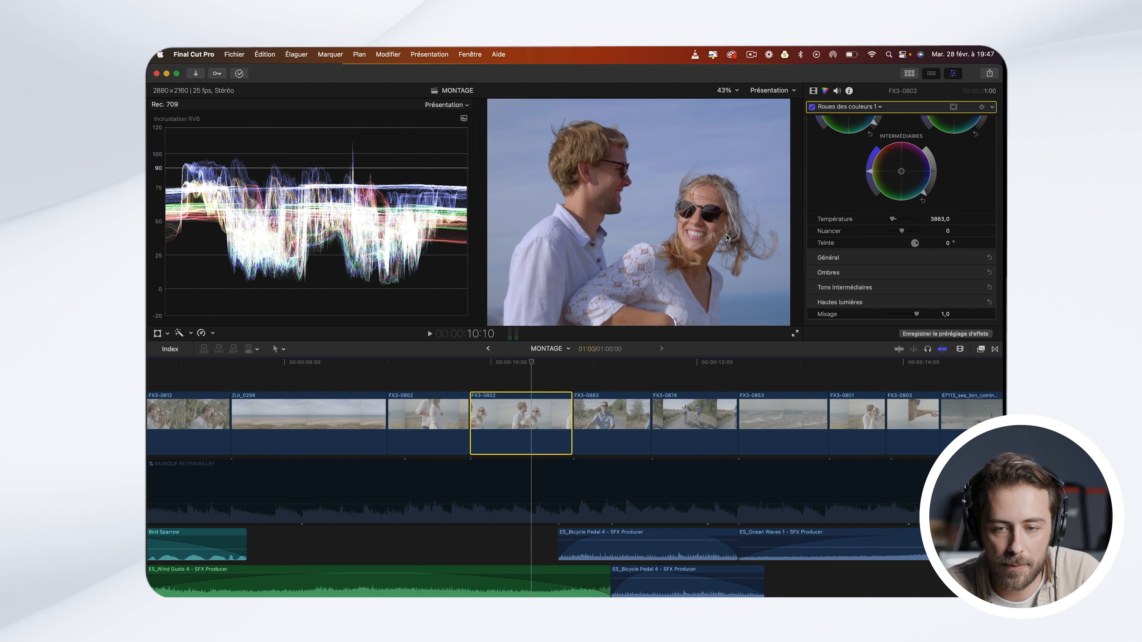
left_click_drag(894, 221, 897, 221)
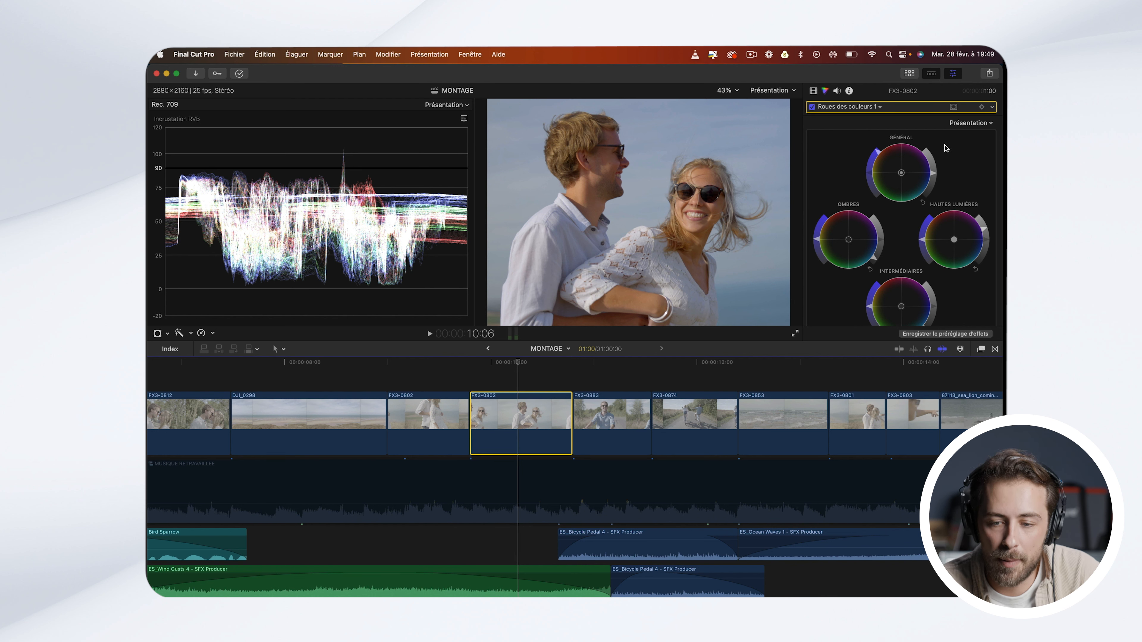
Step: Search the effects for lut, apply LUT personnalisée to the second FX3-0802 clip and show its settings
left_click(982, 350)
left_click(852, 590)
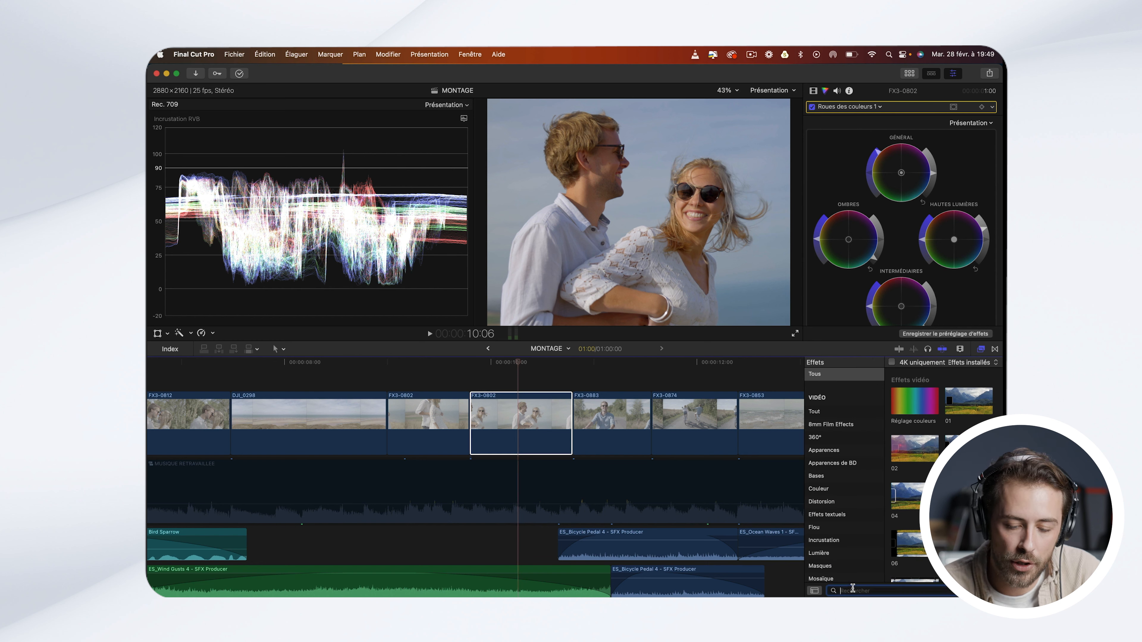
type("lu")
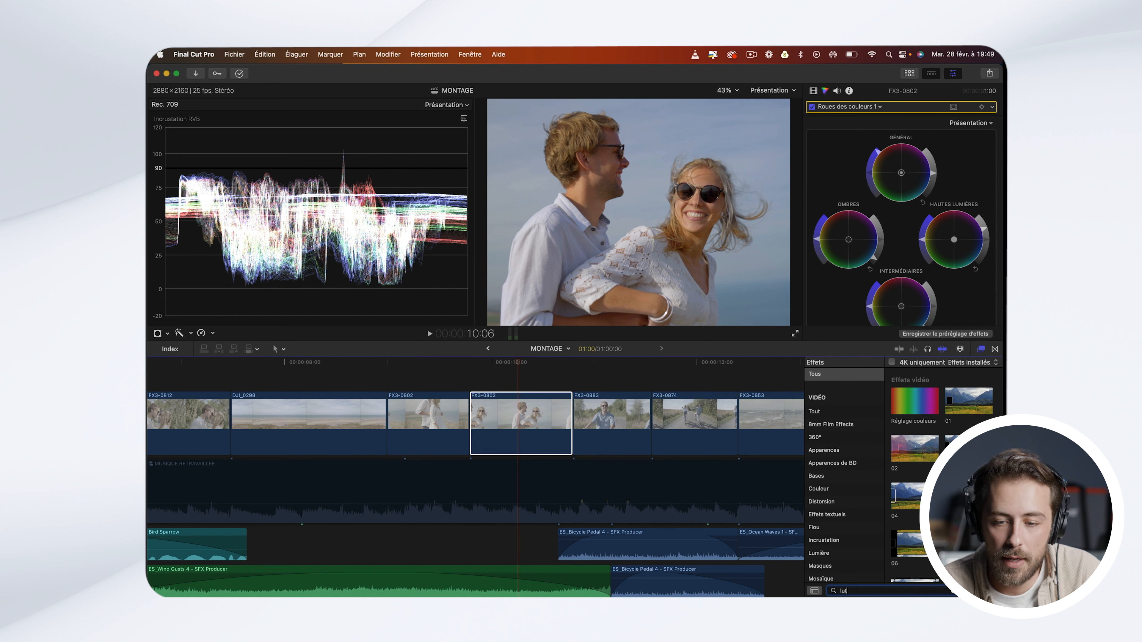
type("t")
left_click(922, 399)
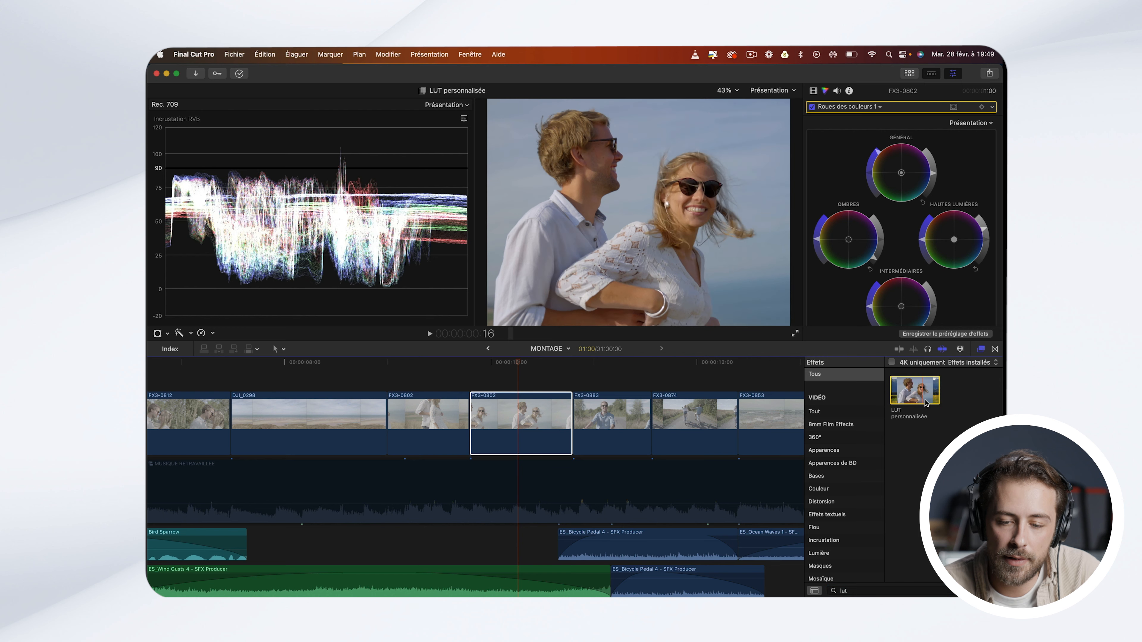
left_click_drag(919, 399, 545, 422)
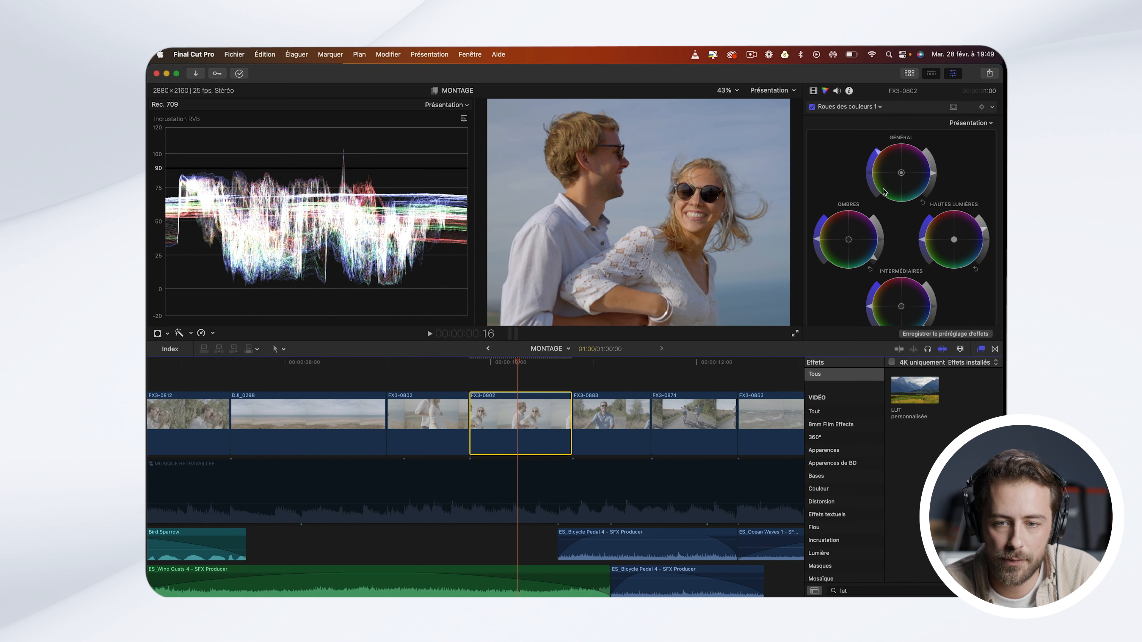
left_click(813, 91)
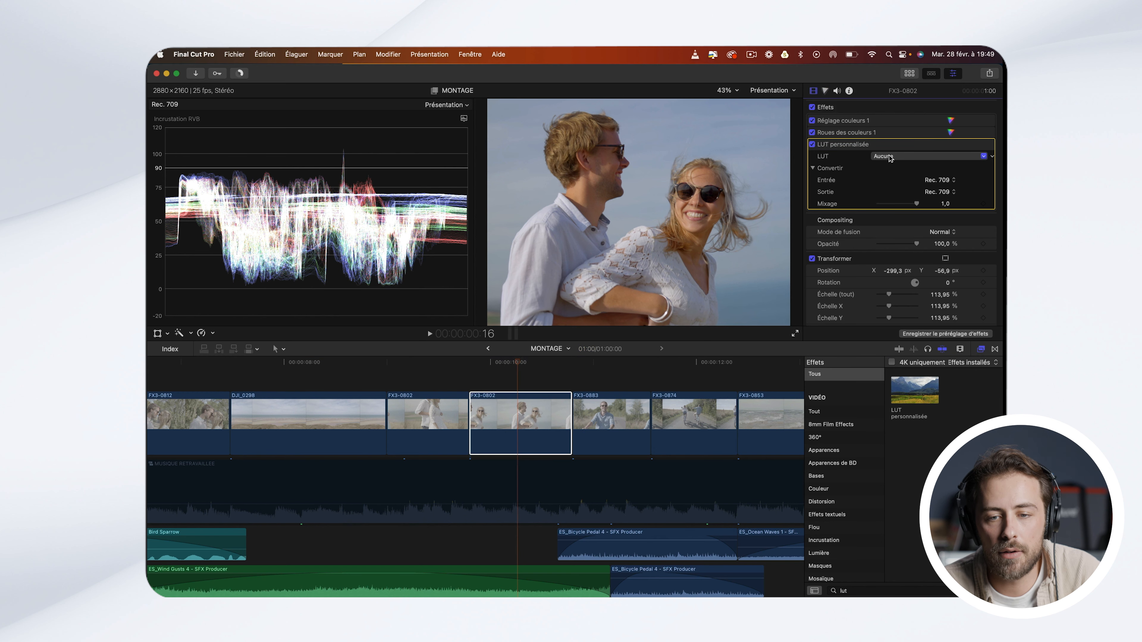
Step: Load the 03-Grain-Neutre LUT with Mixage at 0,97 on the FX3-0802 clip, and compare the image without and with it
left_click(889, 157)
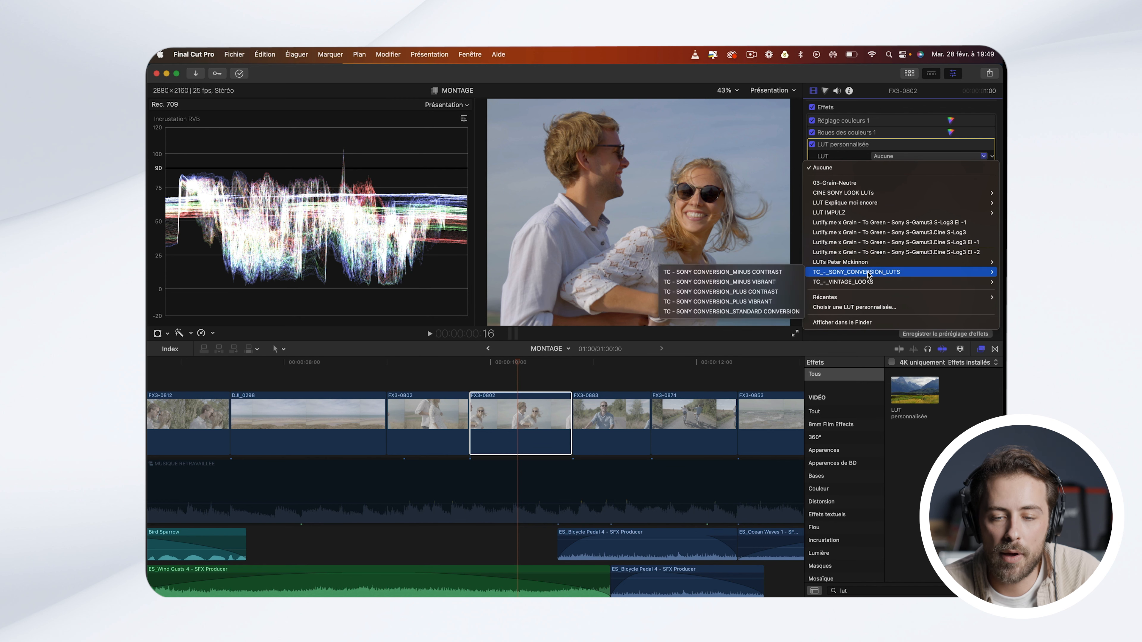
left_click(847, 183)
left_click_drag(914, 204, 912, 203)
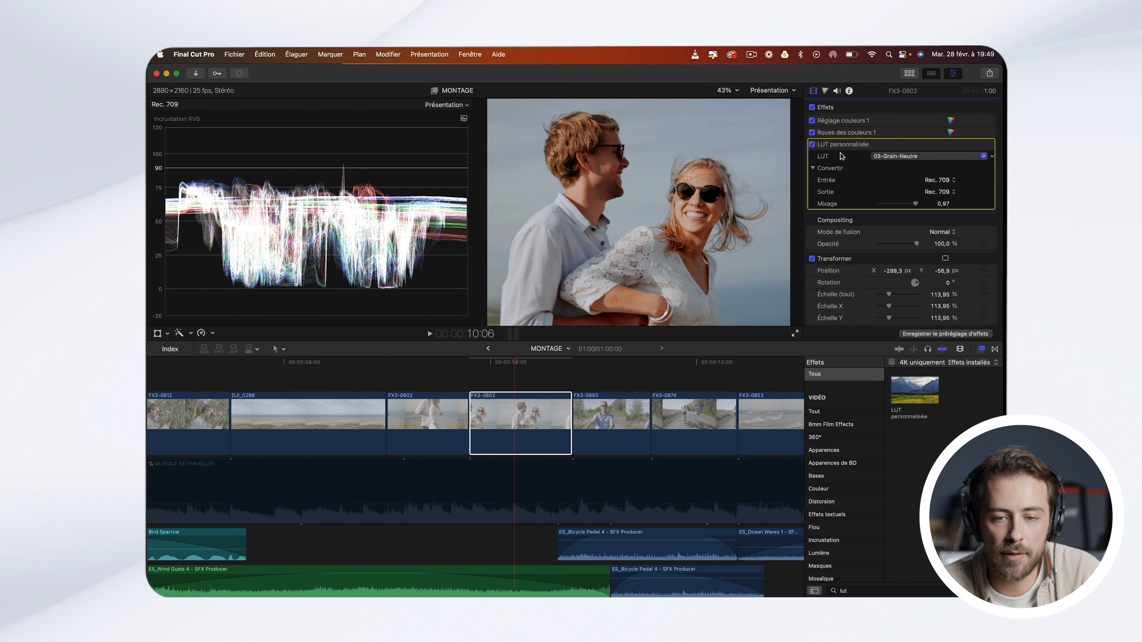
left_click(812, 145)
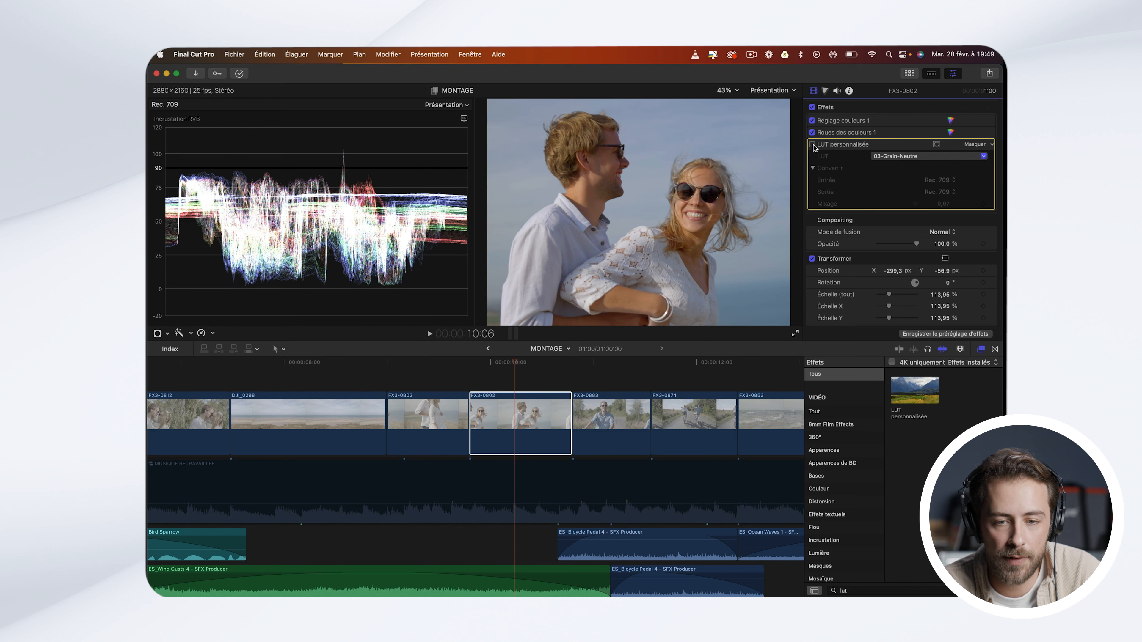
left_click(812, 144)
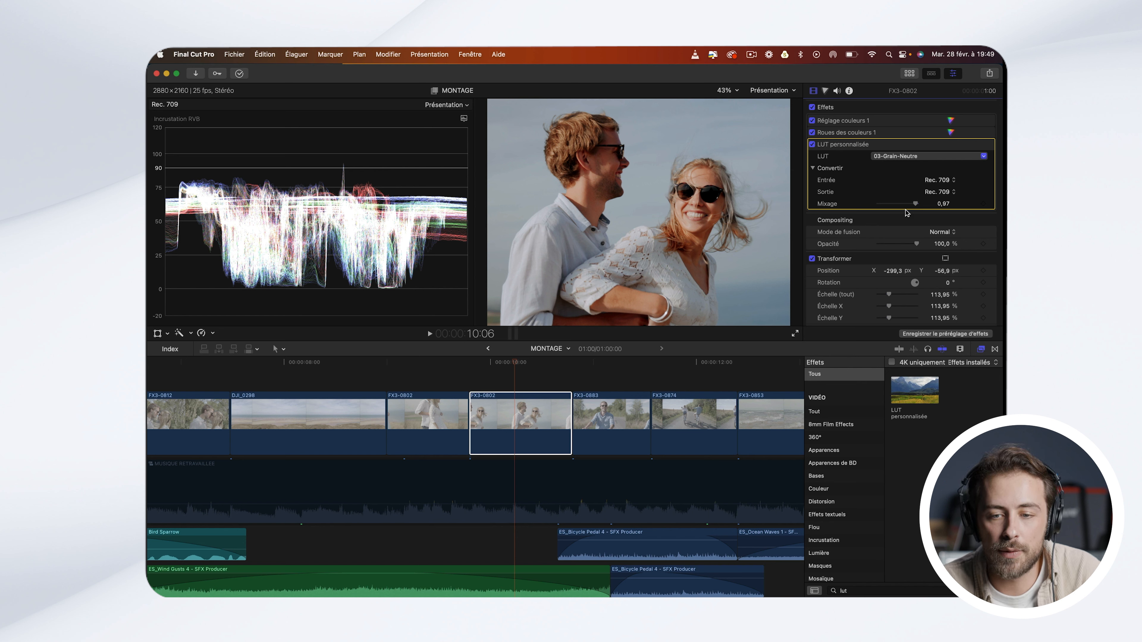
Step: Bring the LUT's Mixage down to 0, raise it to 0,6, and toggle the effect to compare the image
left_click_drag(919, 206, 873, 210)
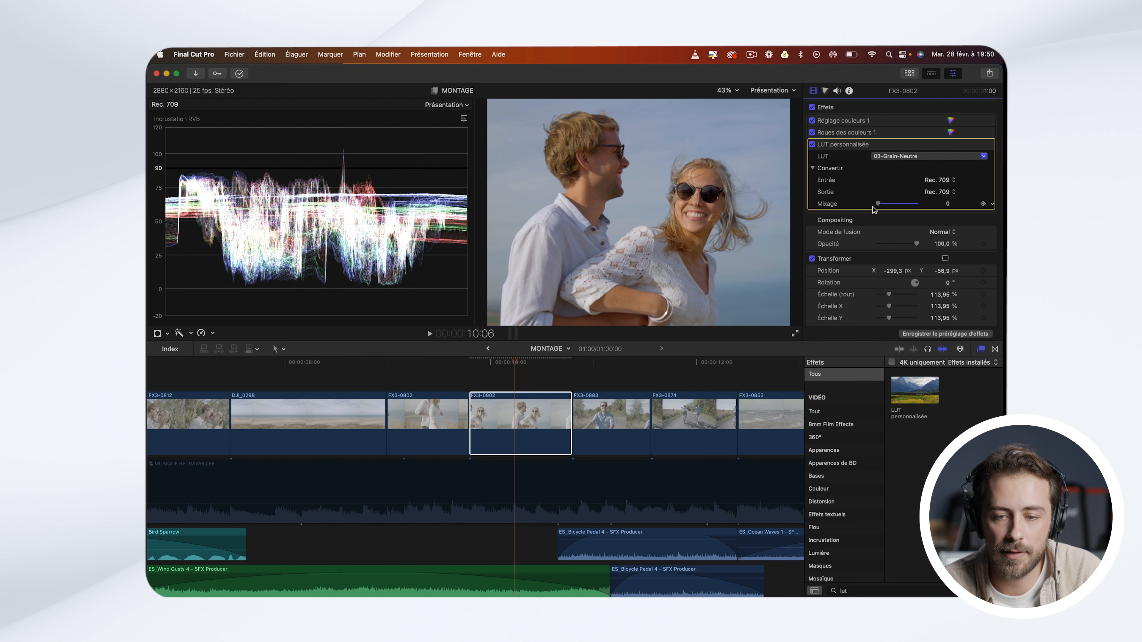
left_click_drag(878, 205, 901, 205)
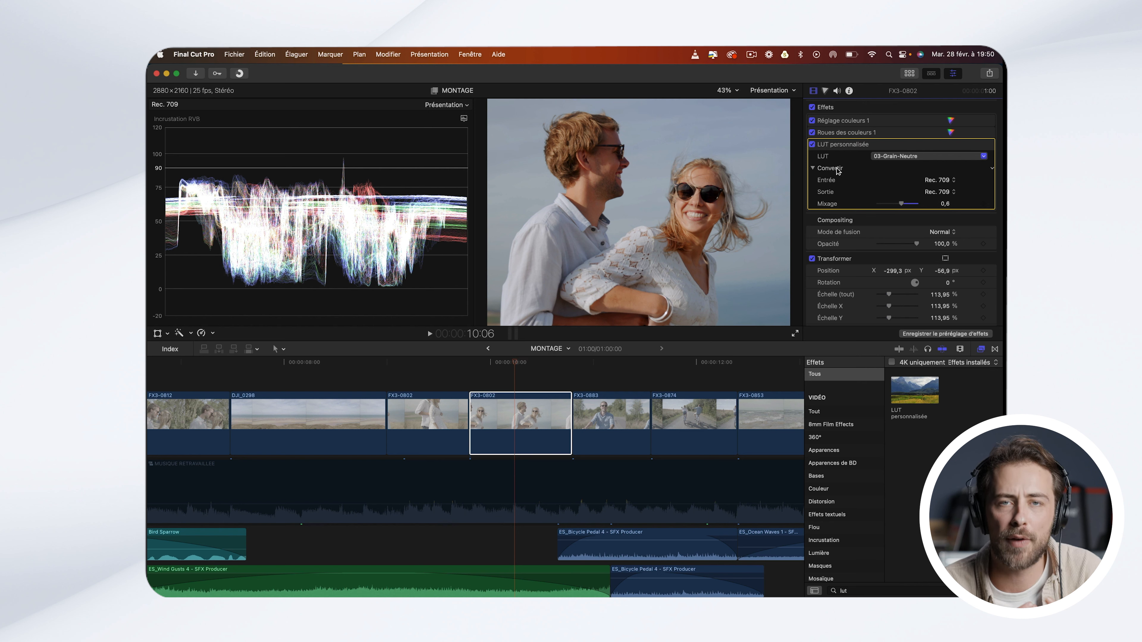
left_click(812, 145)
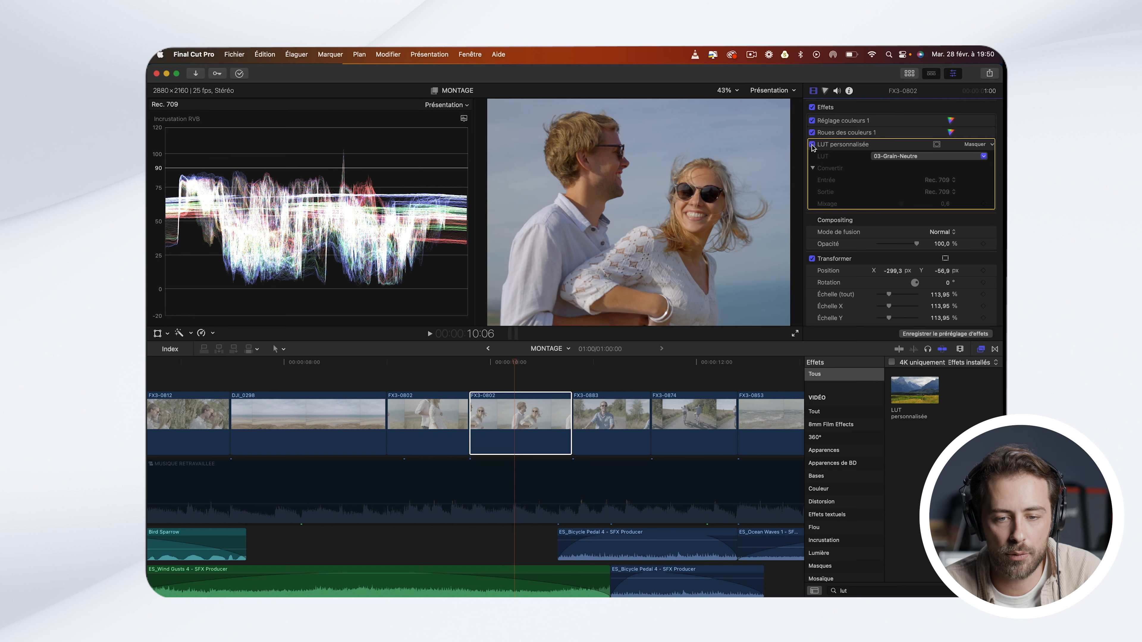
left_click(812, 145)
left_click(812, 145)
left_click(812, 145)
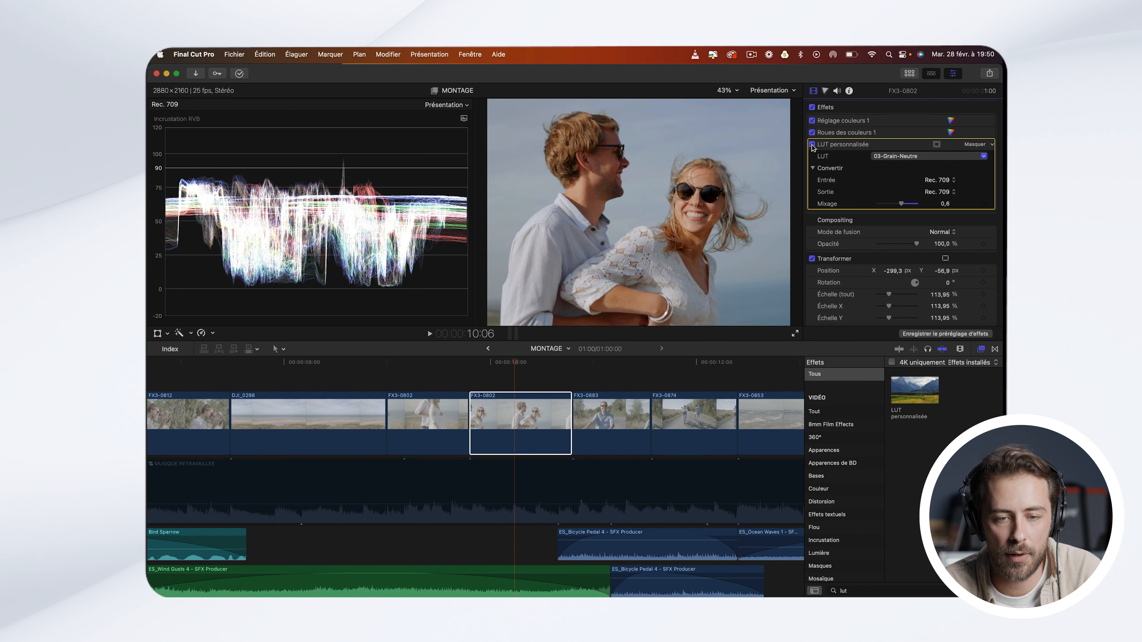
Step: Switch the LUT to EME Moody, try Mixage at 1,0, return it to 0,6, and compare without and with the LUT
left_click(896, 159)
mouse_move(854, 202)
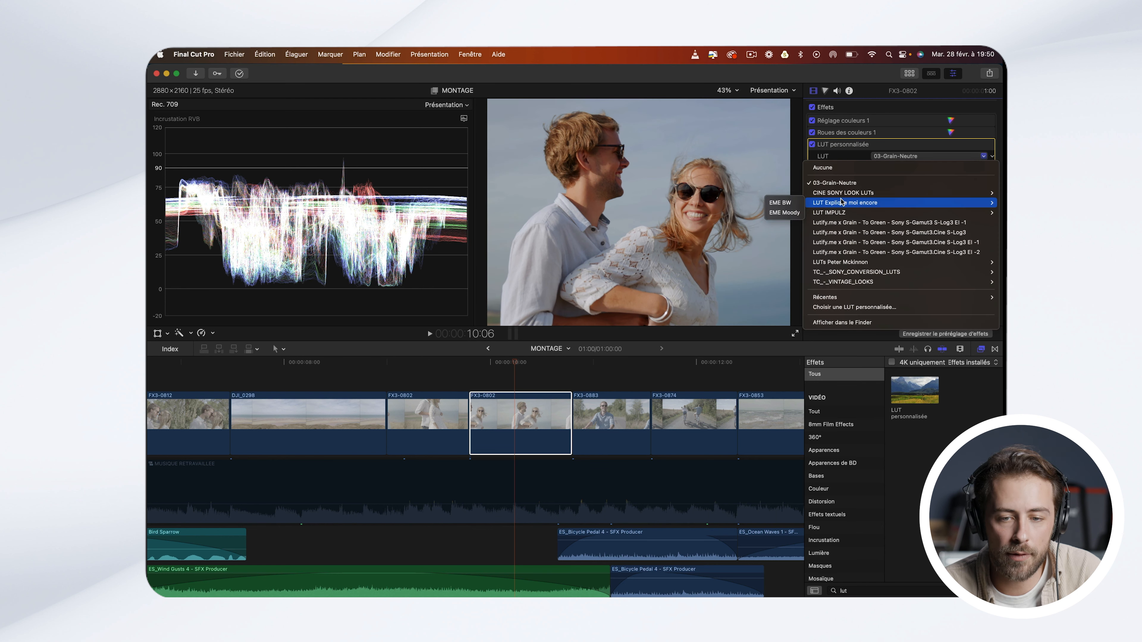
left_click(792, 213)
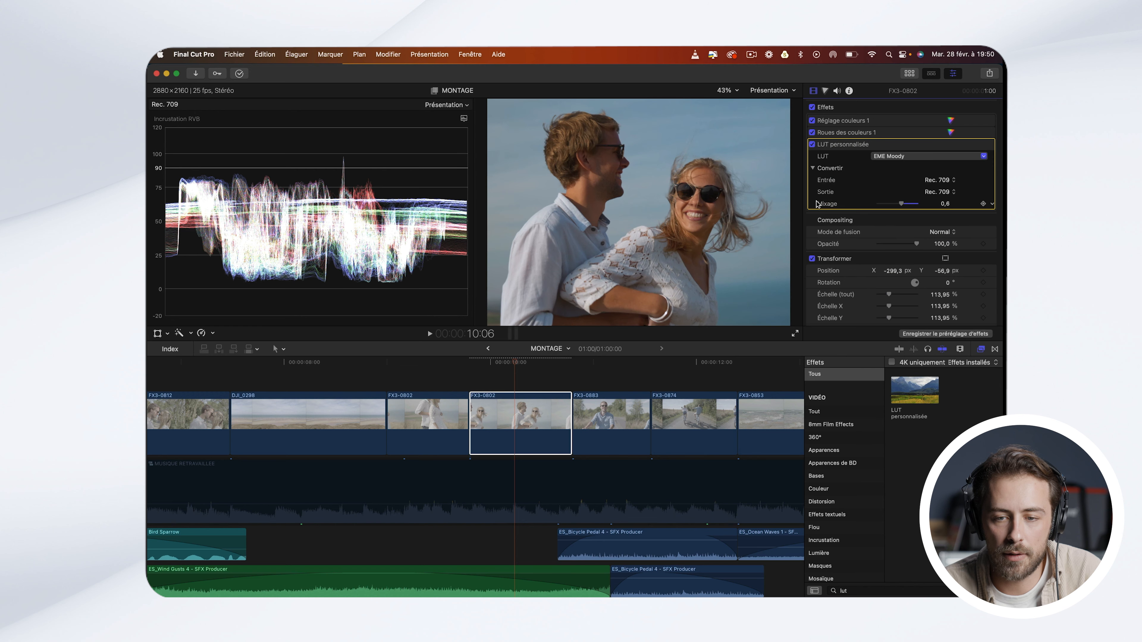
left_click_drag(902, 205, 920, 207)
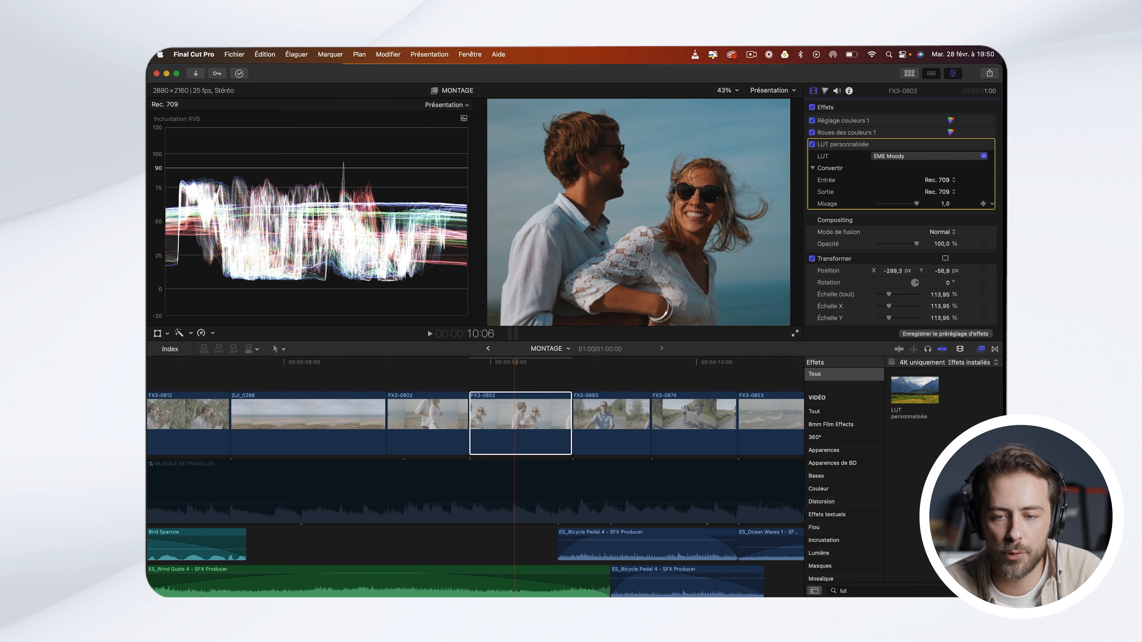
left_click_drag(916, 204, 903, 207)
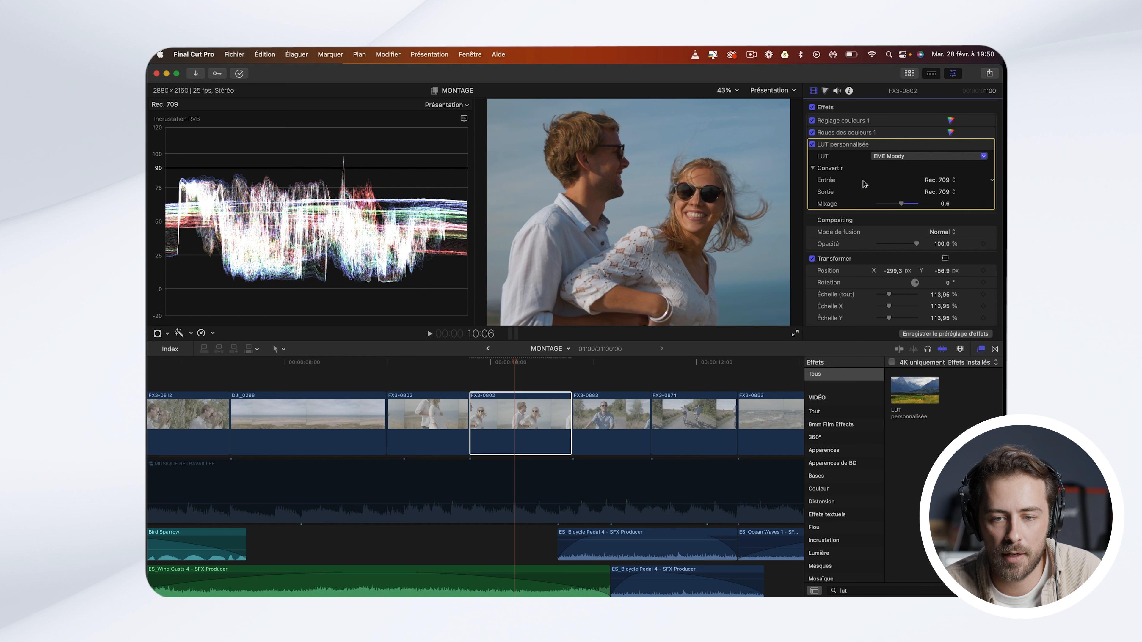
left_click(813, 145)
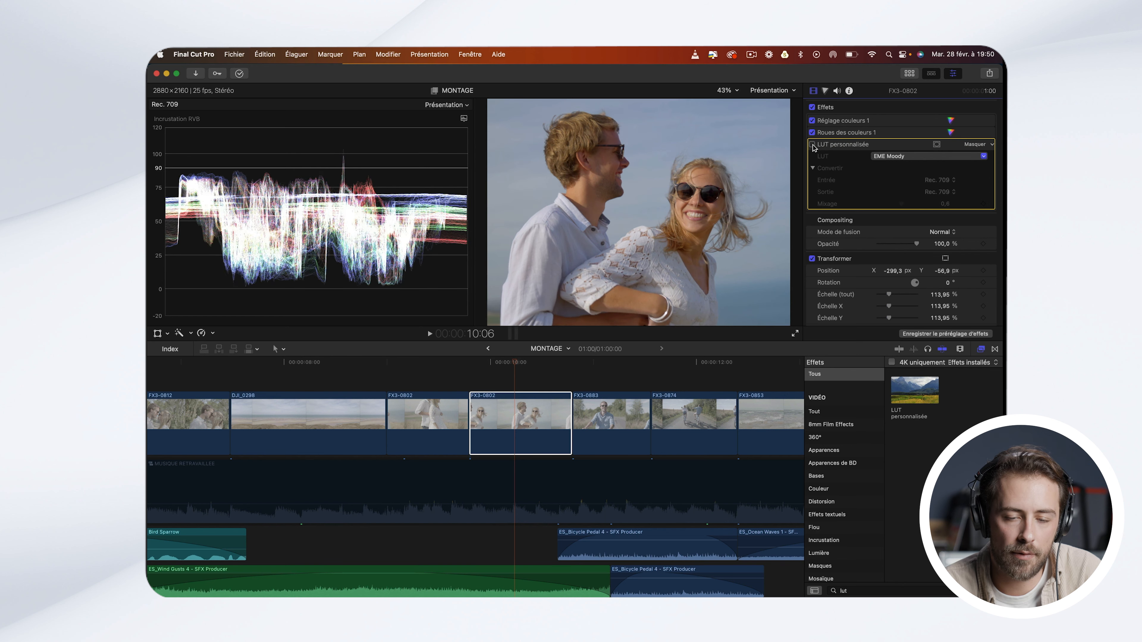
left_click(812, 144)
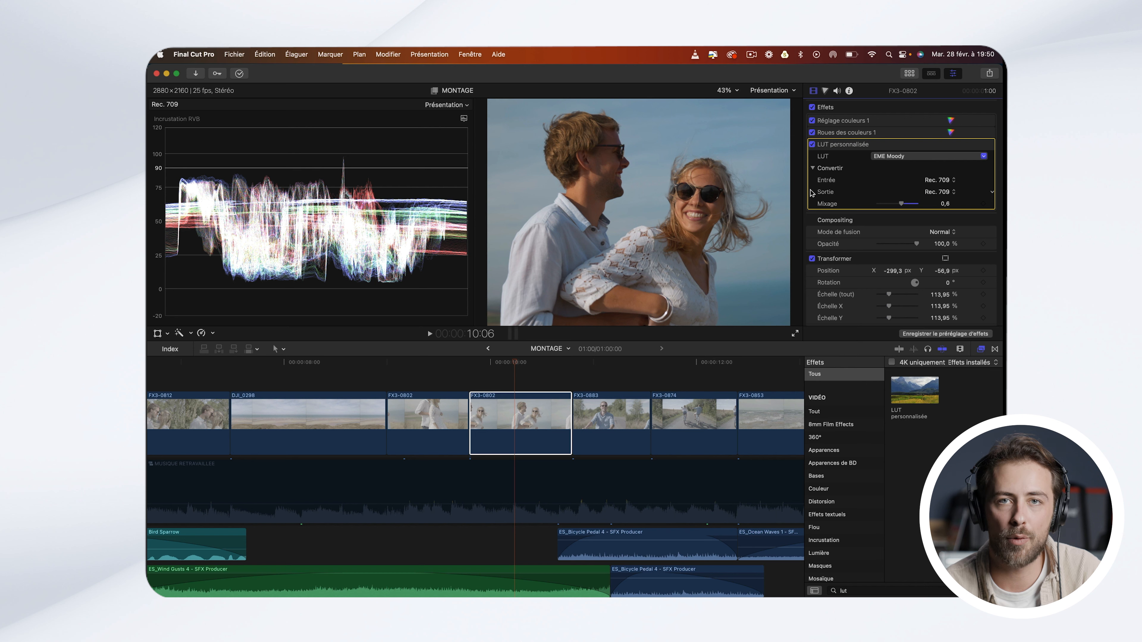
Step: On the FX3-0875 bicycle clip, lower the Ombres brightness and raise the Hautes lumières brightness with the colour wheels
scroll(518, 419, "left", 3)
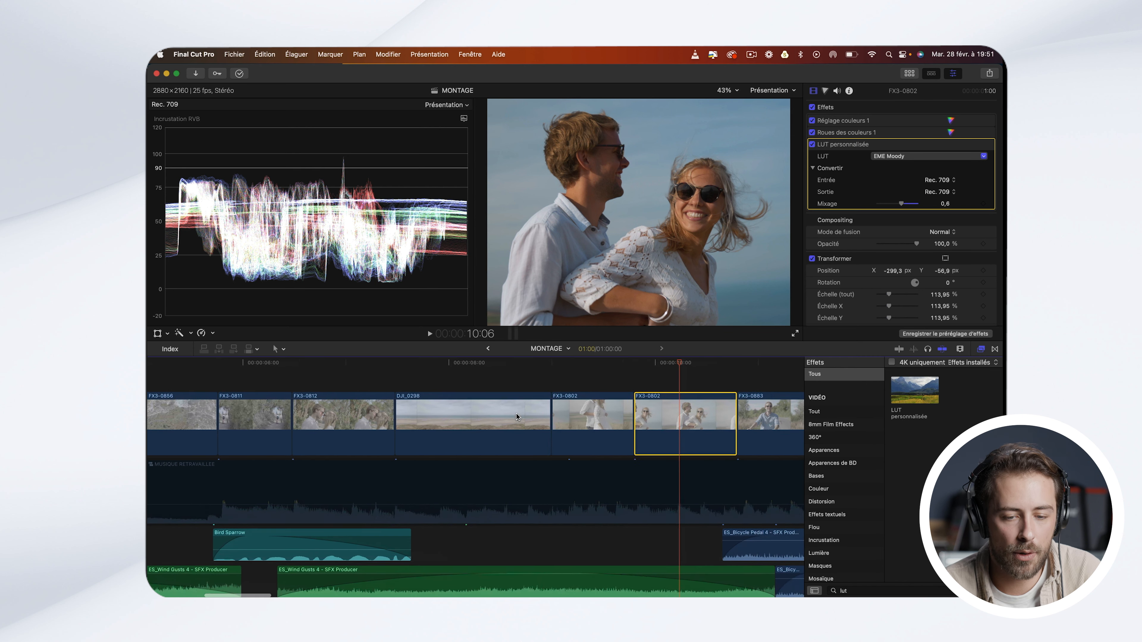
scroll(518, 419, "right", 4)
scroll(463, 400, "right", 8)
scroll(463, 399, "right", 10)
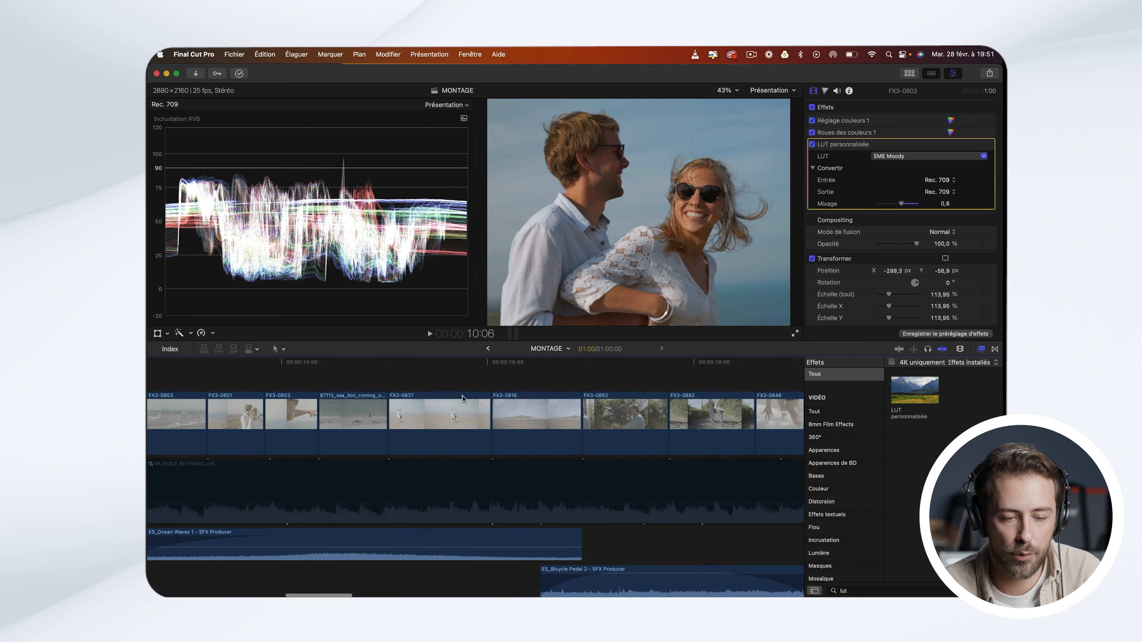
scroll(463, 399, "right", 10)
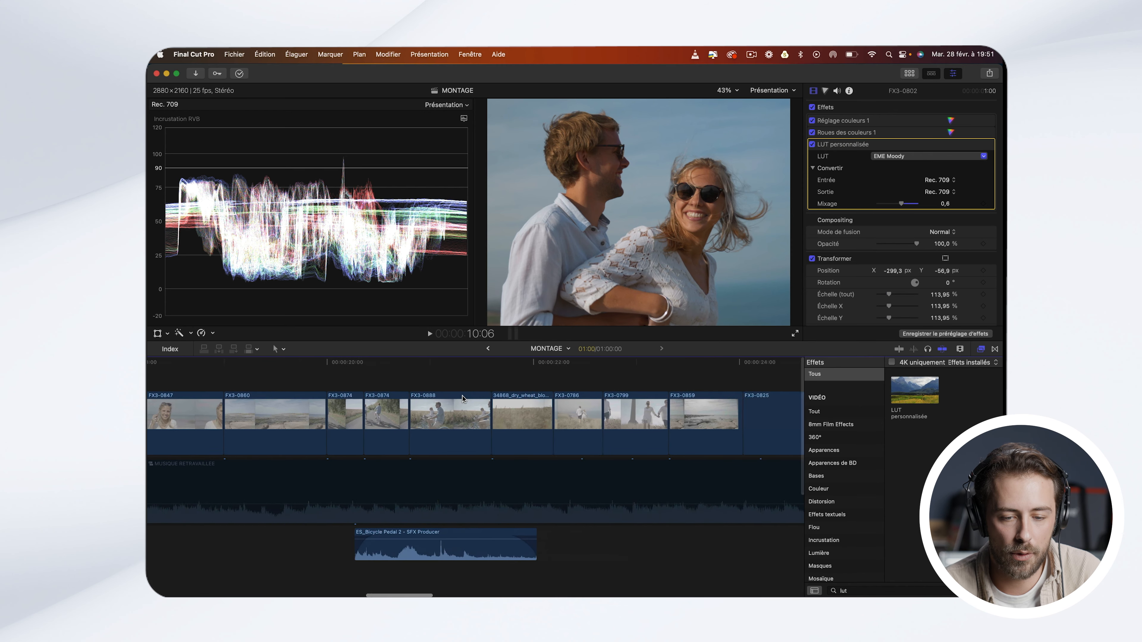
scroll(539, 414, "right", 10)
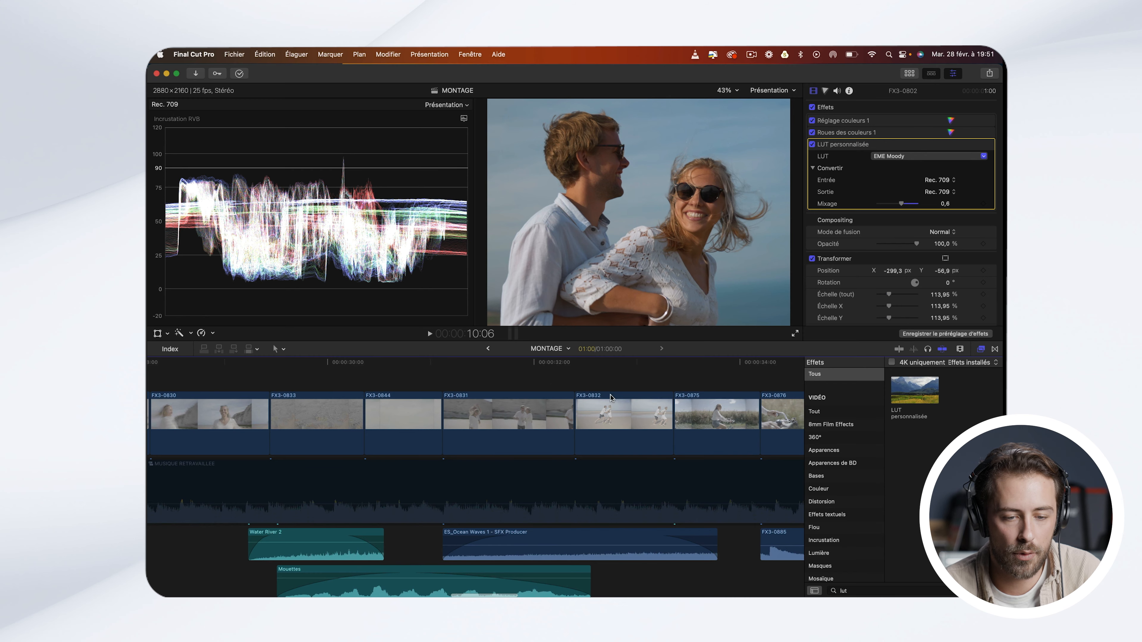
scroll(521, 377, "right", 5)
left_click(494, 368)
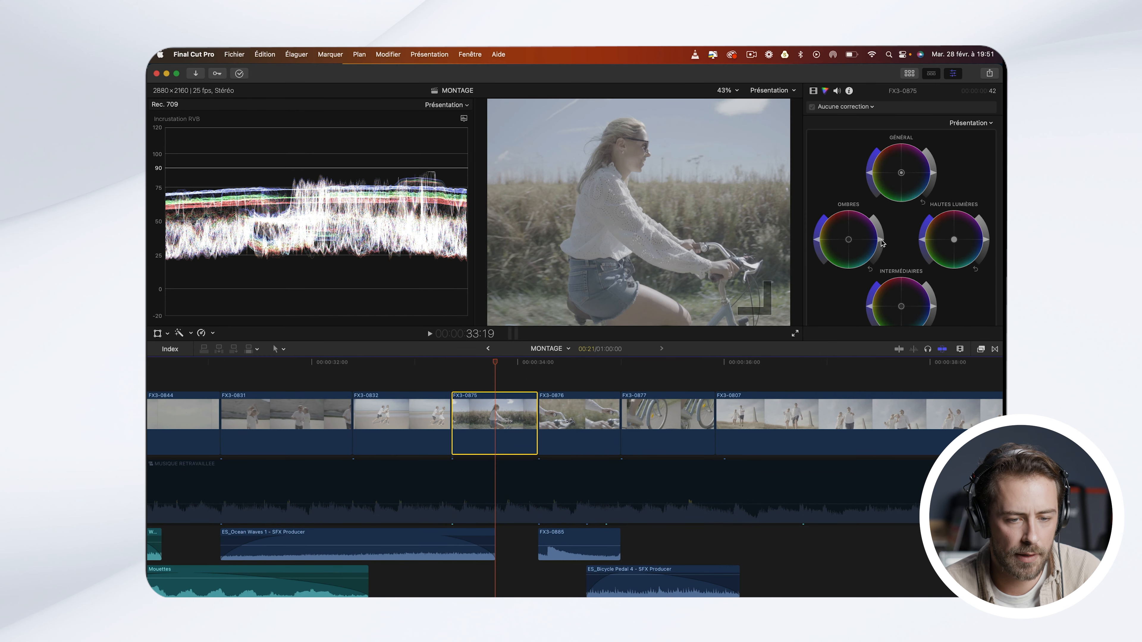
left_click_drag(882, 243, 880, 263)
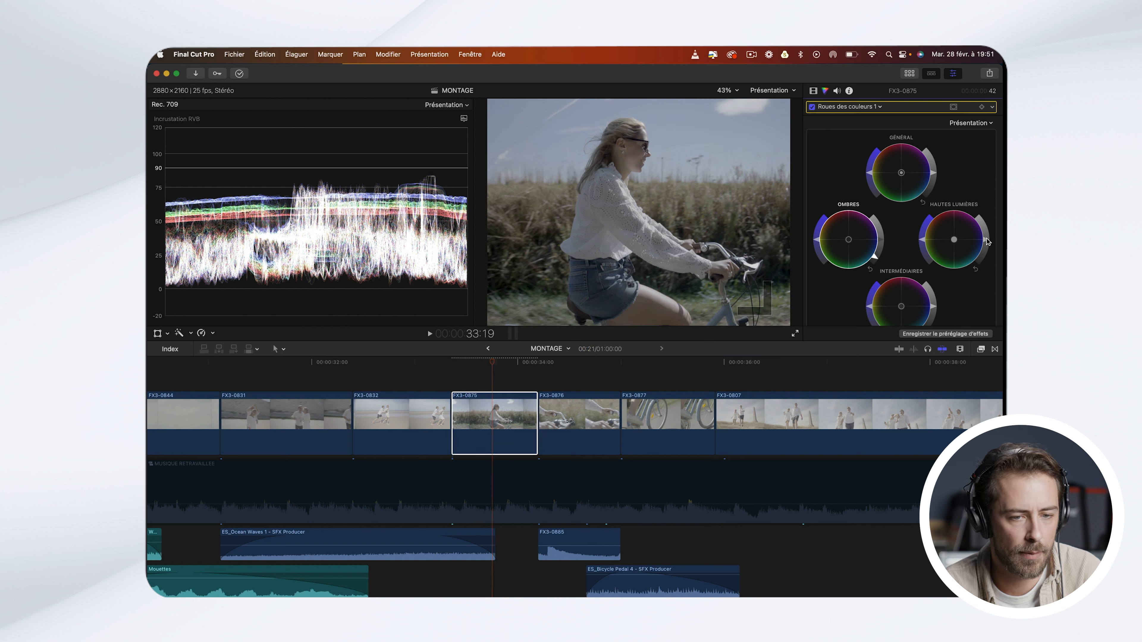
left_click_drag(987, 242, 985, 230)
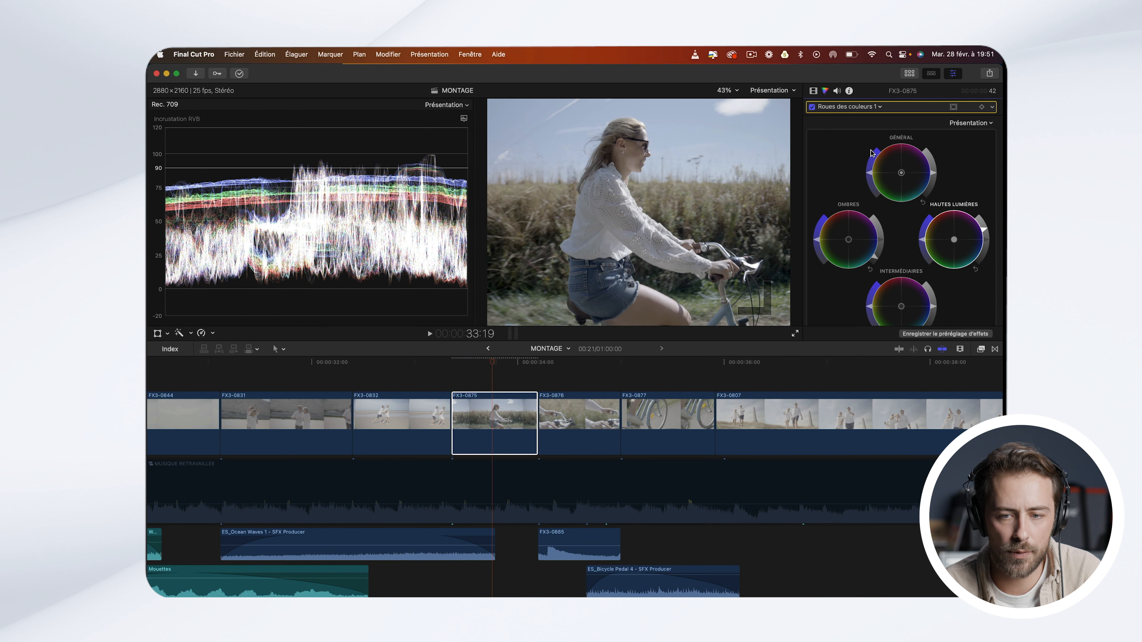
Step: Increase the Général saturation, lower the Intermédiaires brightness slightly, and set the Température to 5057,0 on the FX3-0875 clip
left_click_drag(872, 171, 878, 153)
left_click_drag(933, 307, 931, 316)
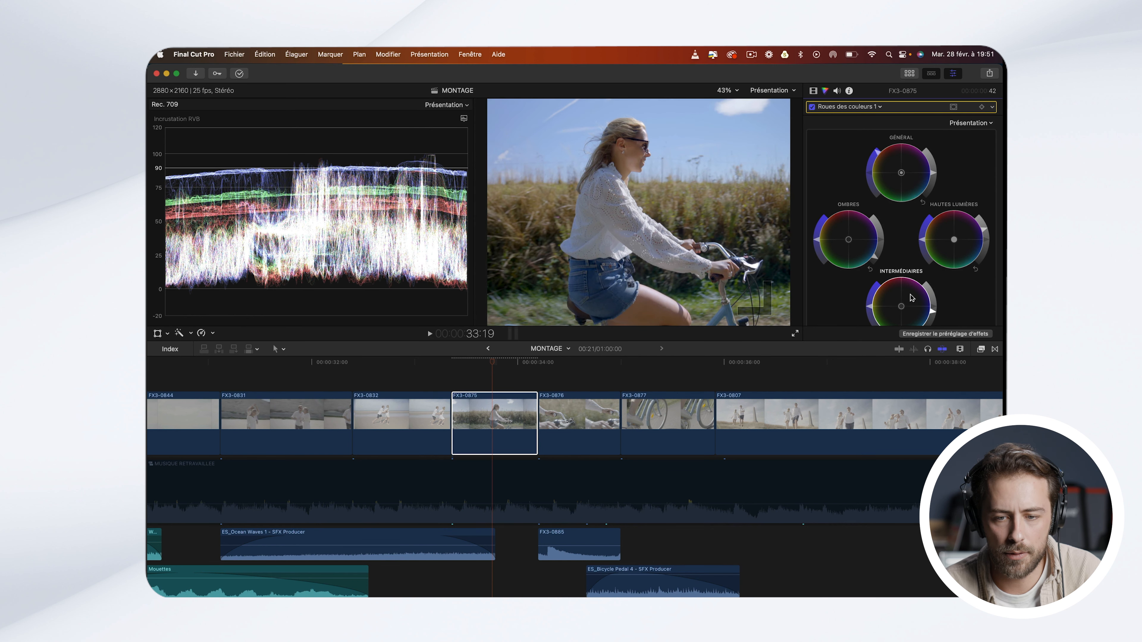
scroll(903, 270, "down", 5)
left_click_drag(897, 250, 897, 253)
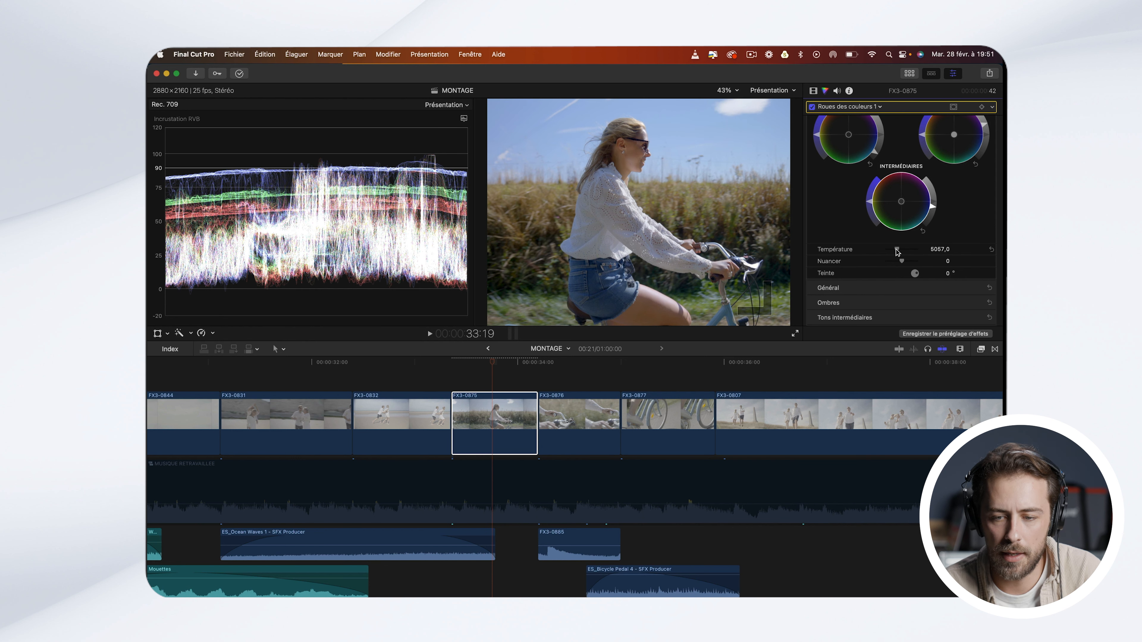
Step: Apply the LUT personnalisée effect to the FX3-0875 clip and show its settings
left_click(982, 349)
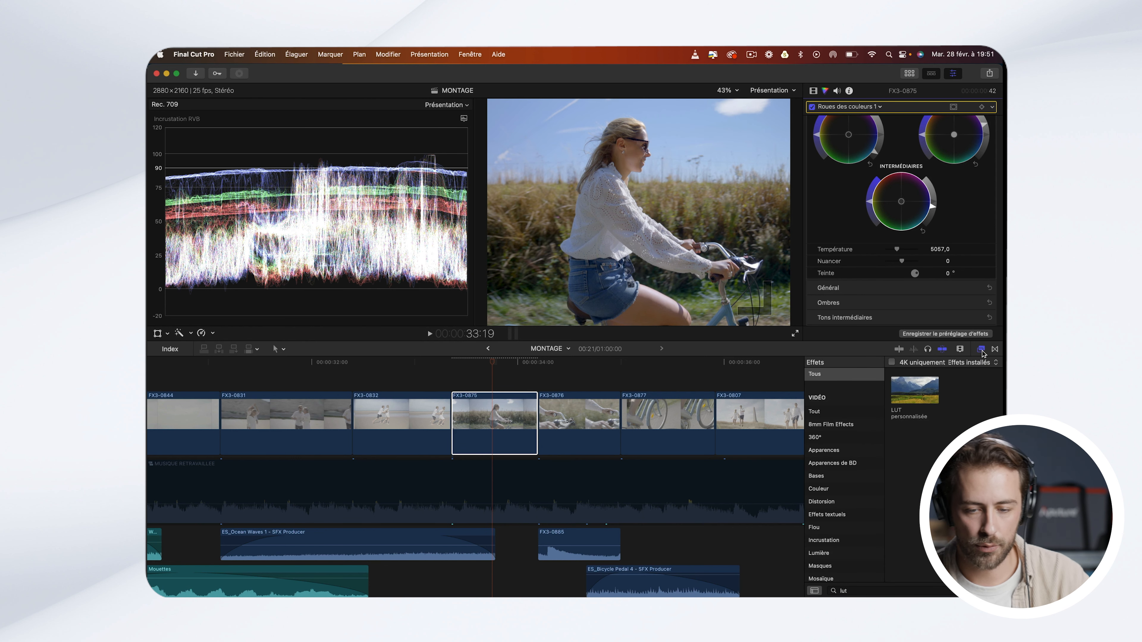
left_click(926, 399)
left_click_drag(927, 398, 495, 420)
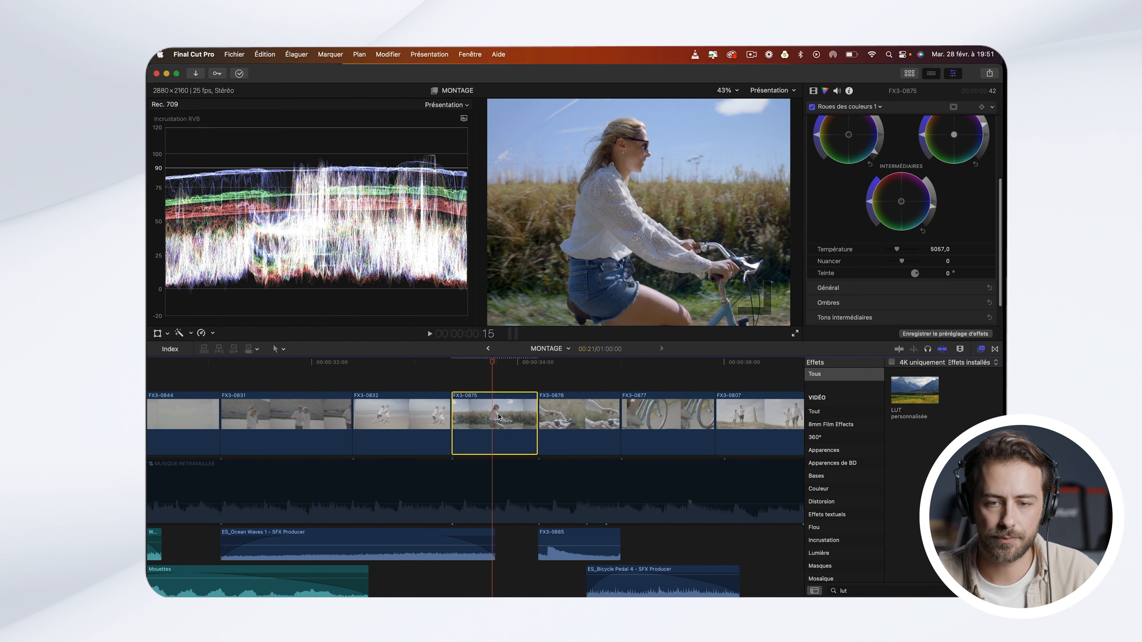
left_click(813, 90)
Step: Load the 03-Grain-Neutre LUT on the FX3-0875 clip and set its Mixage to 0,53
left_click(899, 145)
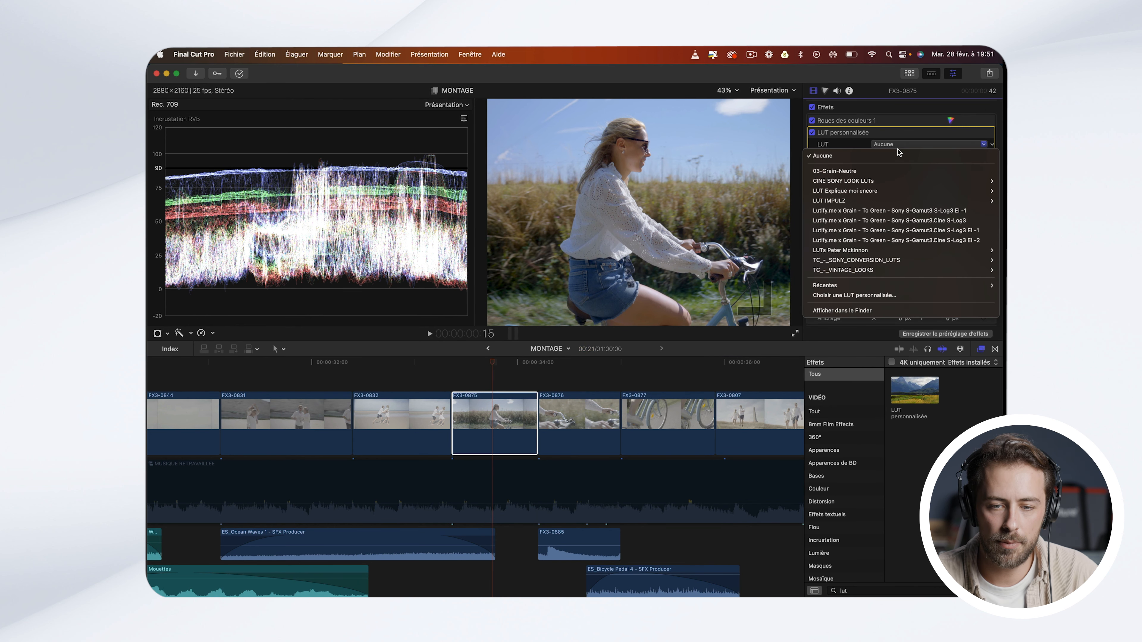
left_click(833, 174)
left_click_drag(917, 191, 898, 196)
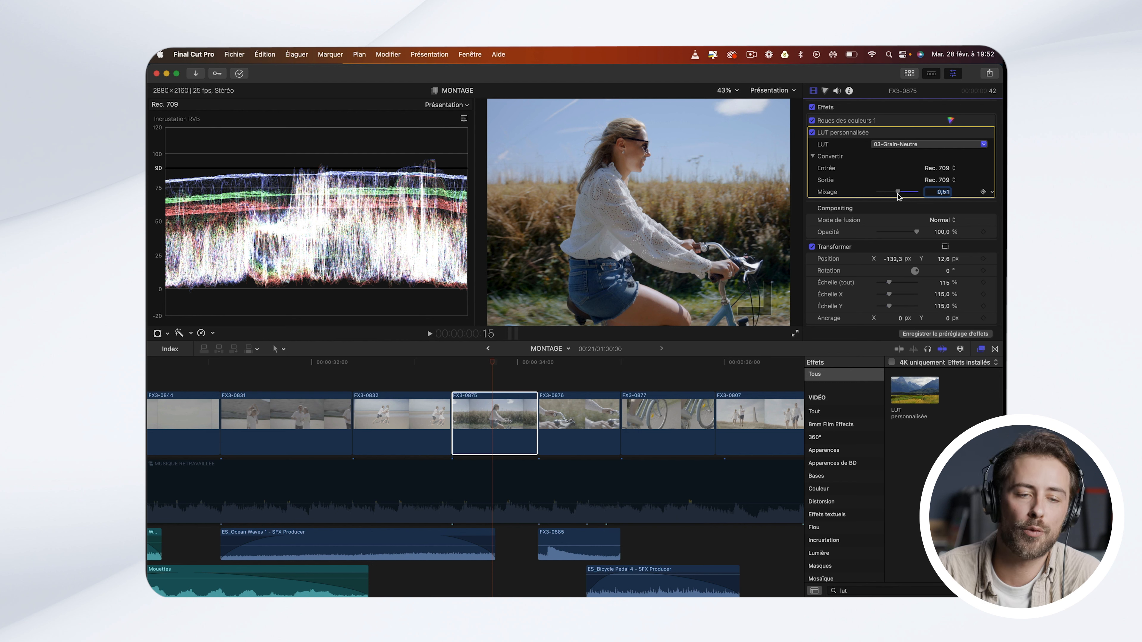
left_click_drag(898, 197, 899, 196)
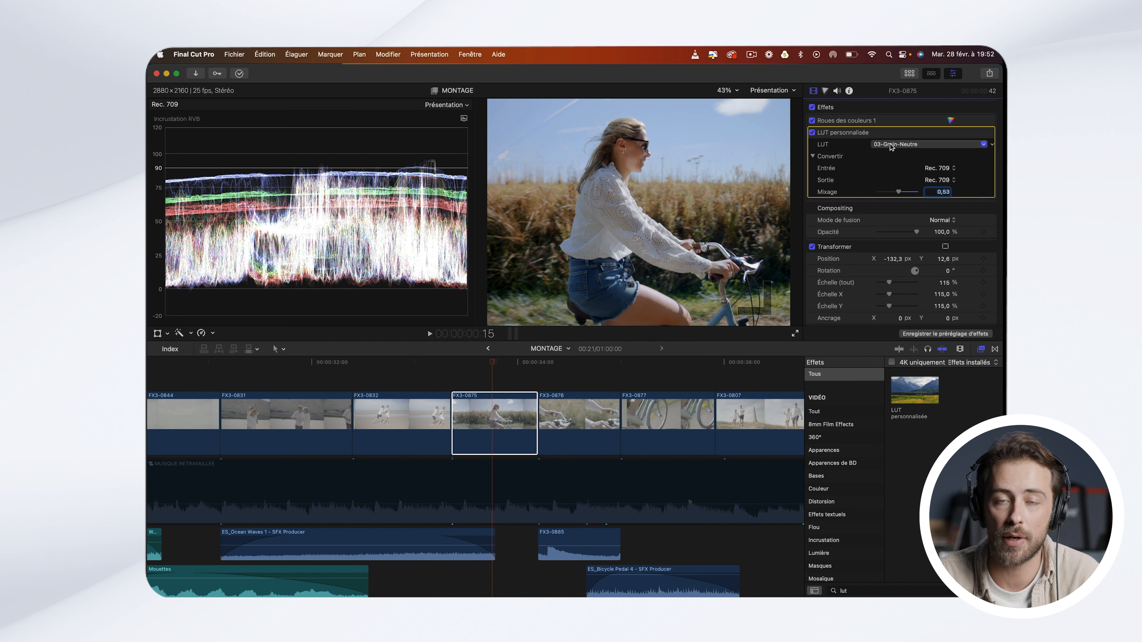
Step: Browse the Documents and Bureau folders for a custom LUT file, leaving 03-Grain-Neutre as the LUT on the FX3-0875 clip
left_click(891, 145)
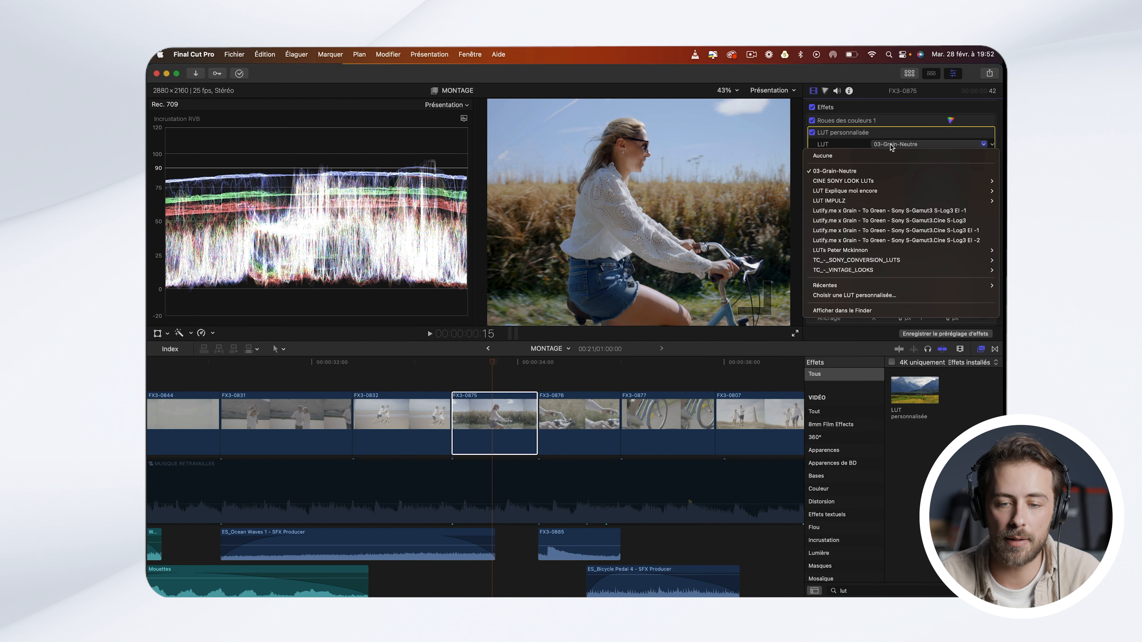
left_click(854, 298)
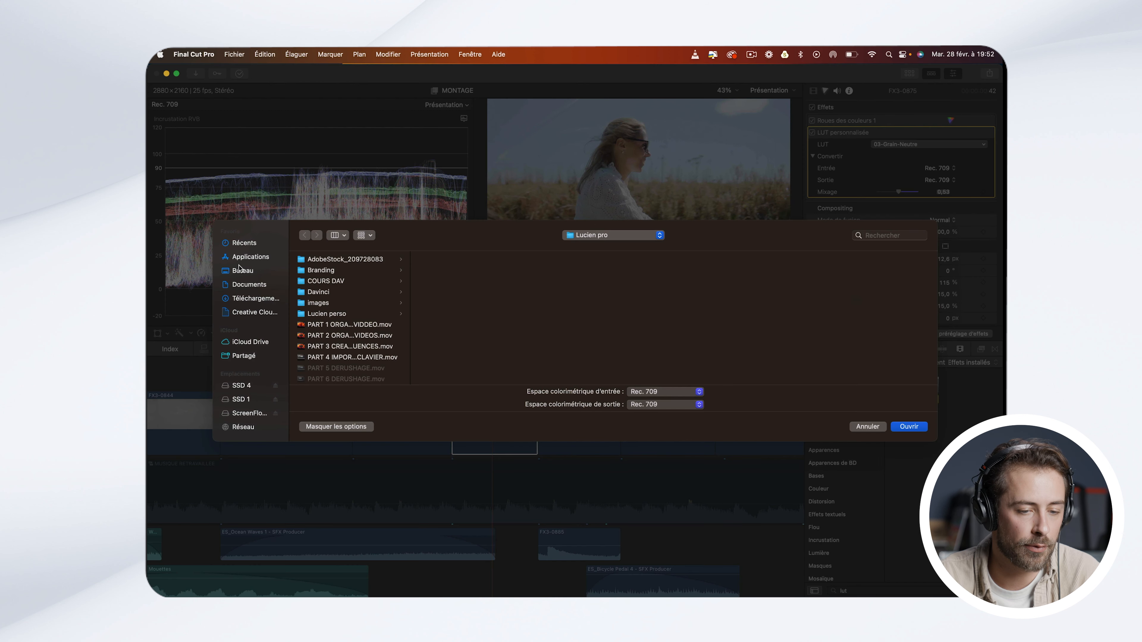
left_click(272, 287)
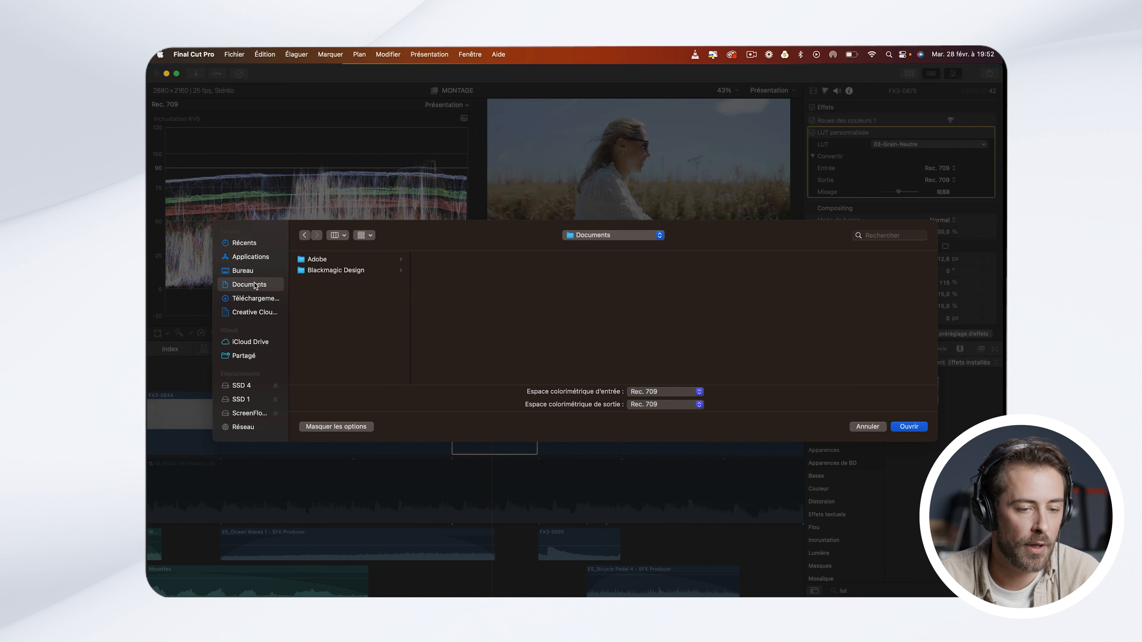
left_click(253, 272)
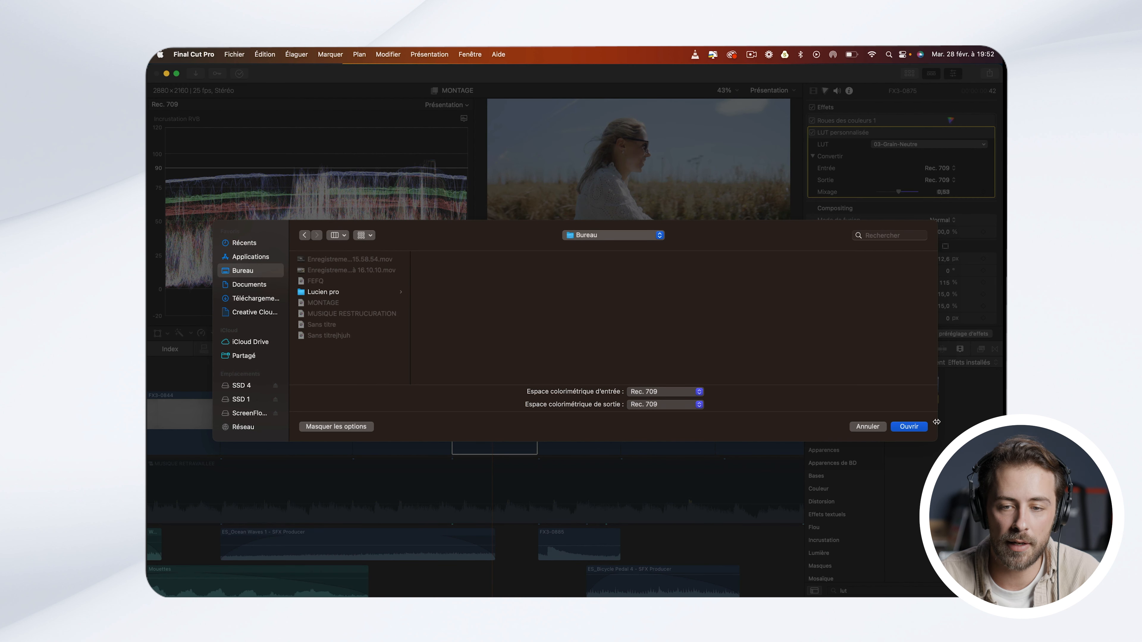
left_click(868, 427)
left_click(926, 144)
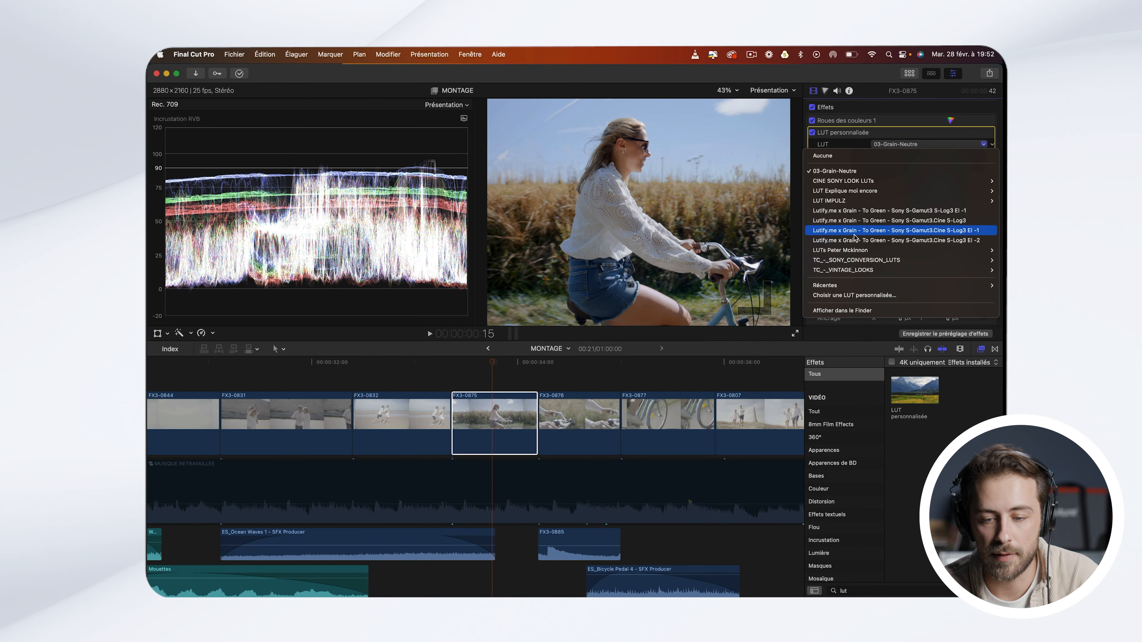
left_click(917, 438)
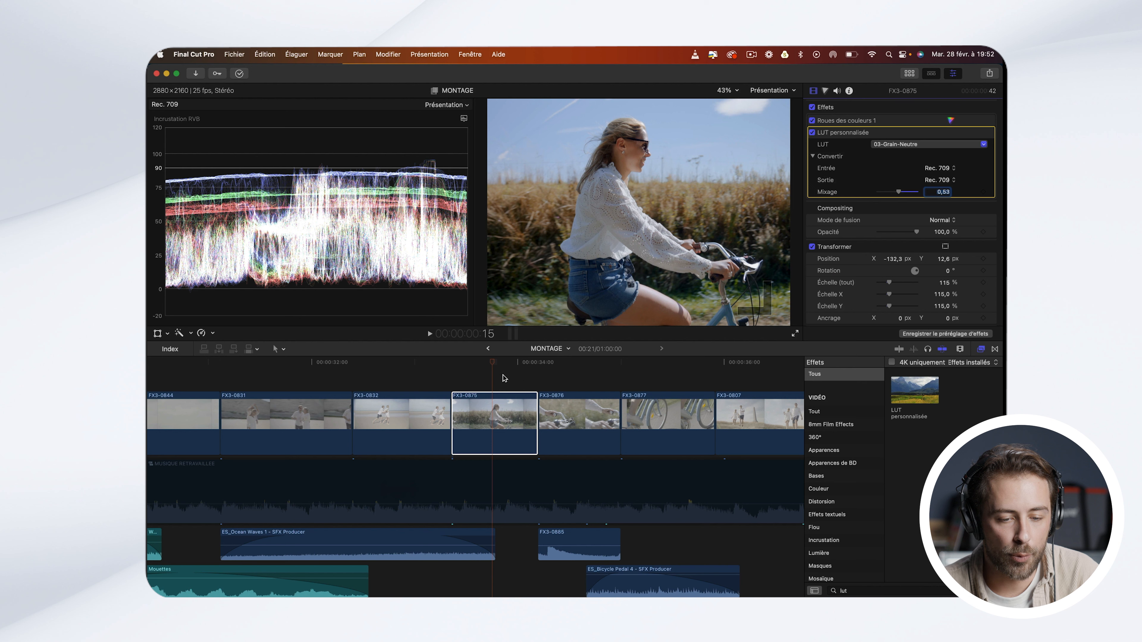
Step: Switch the video scope to Vecteurscope for the FX3-0875 clip and display the skin tone indicator
left_click(501, 412)
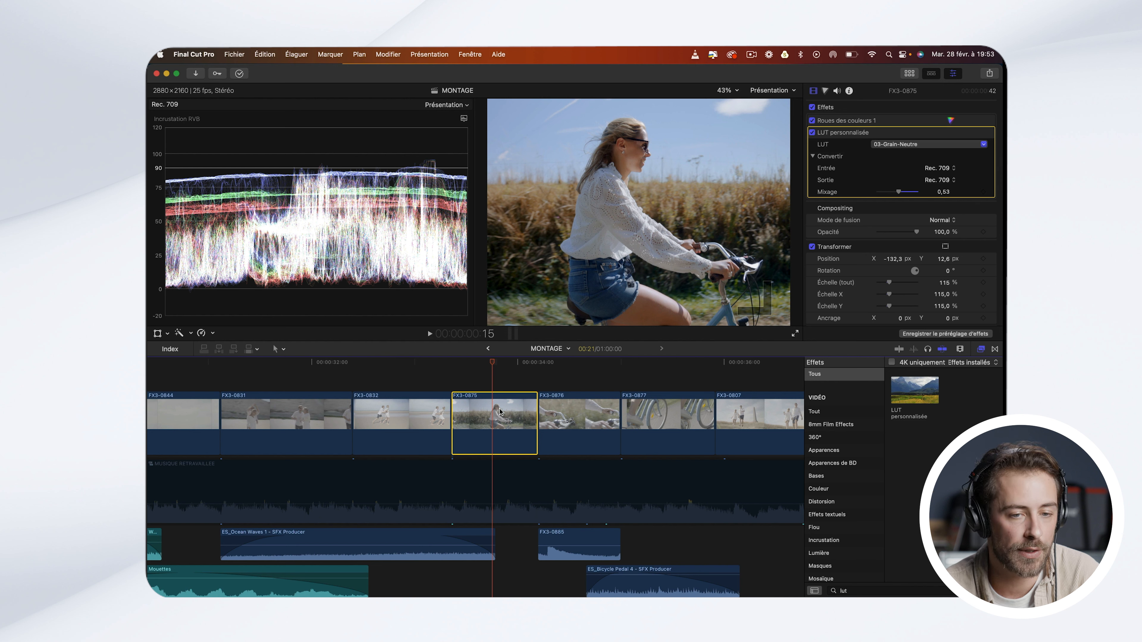
left_click(463, 118)
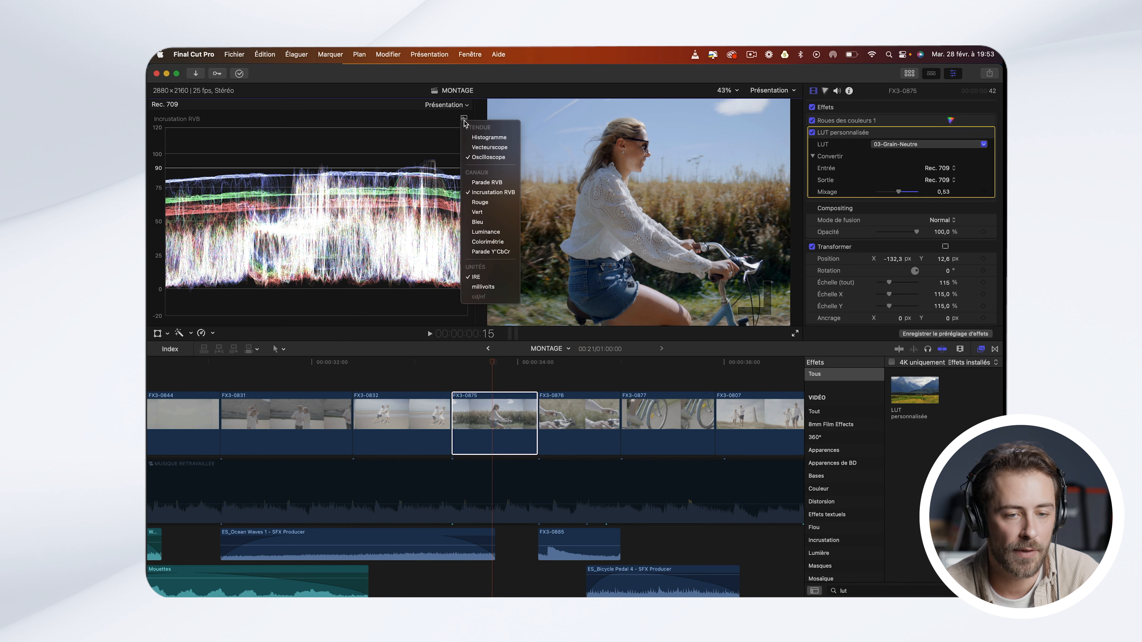
left_click(485, 148)
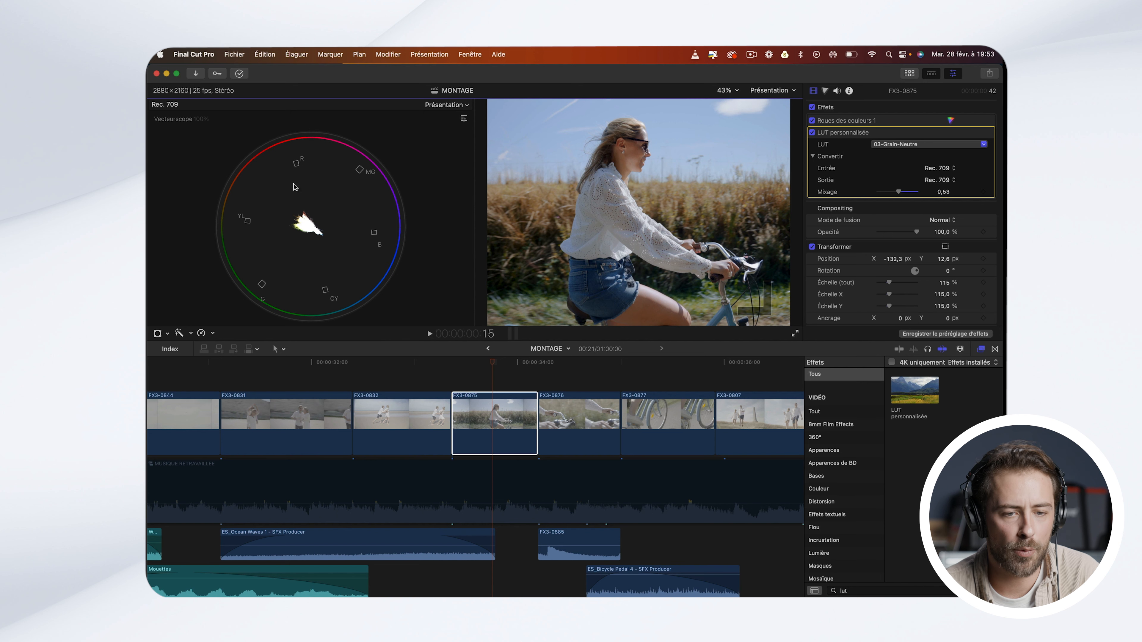
left_click(464, 120)
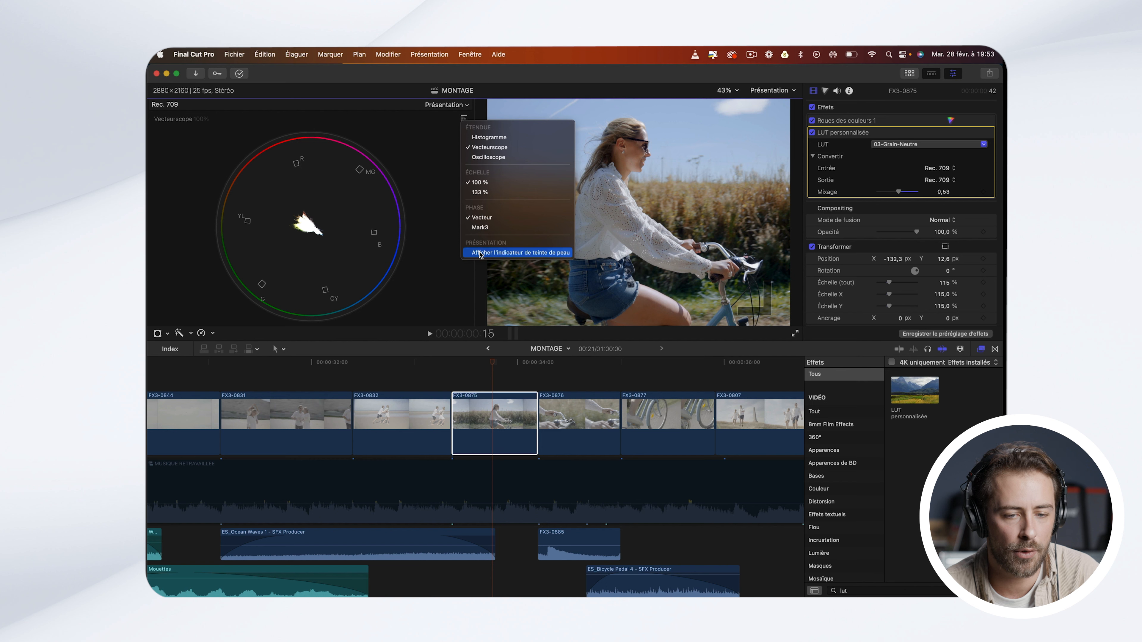
left_click(519, 252)
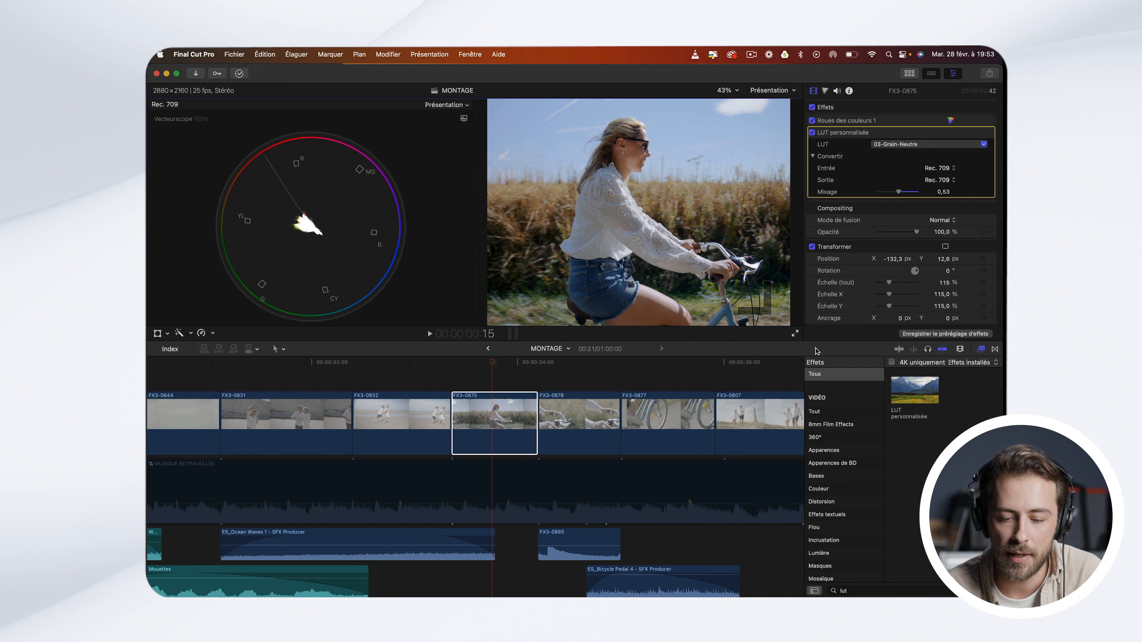
Step: Search the effects for "masq" and apply the Masque de tracé effect to the FX3-0875 clip
left_click(853, 590)
type("masq")
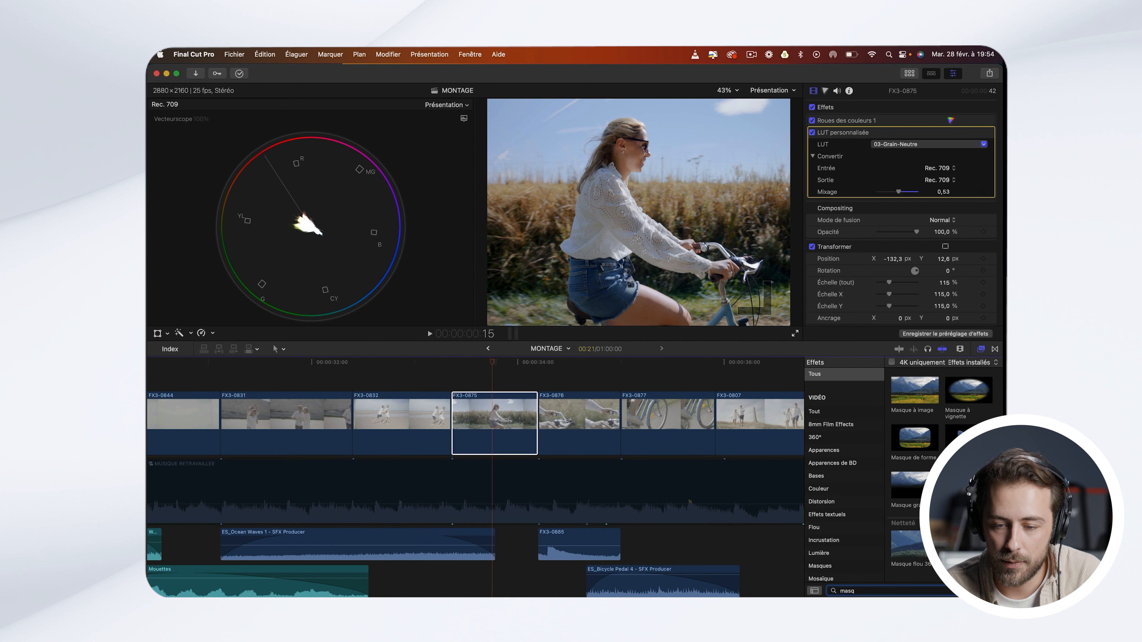
left_click(962, 434)
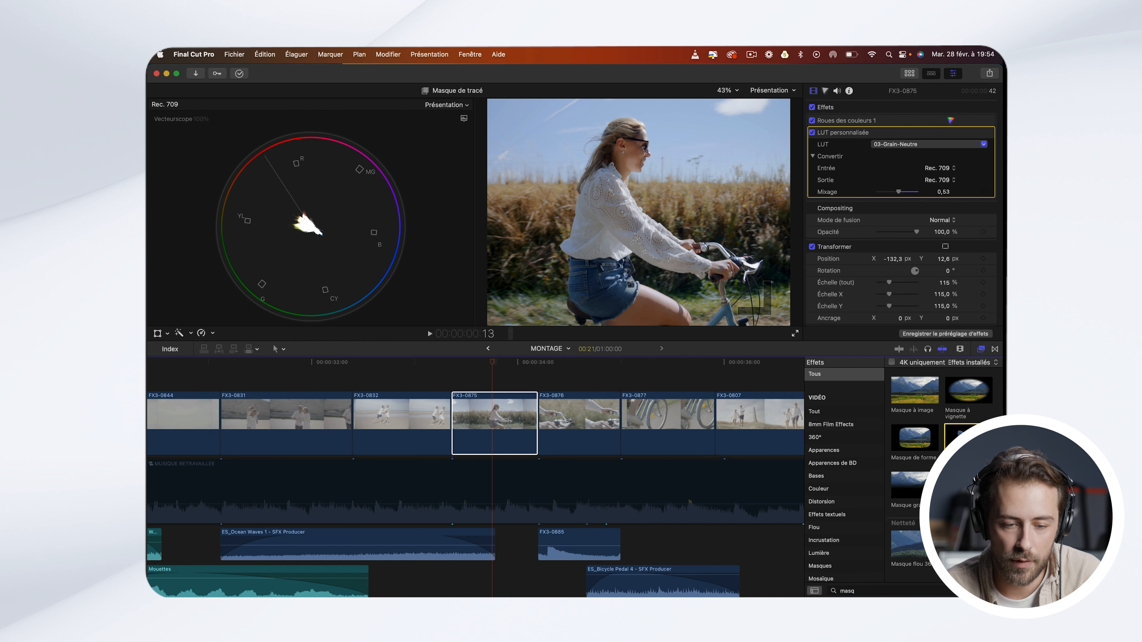
left_click_drag(962, 434, 504, 427)
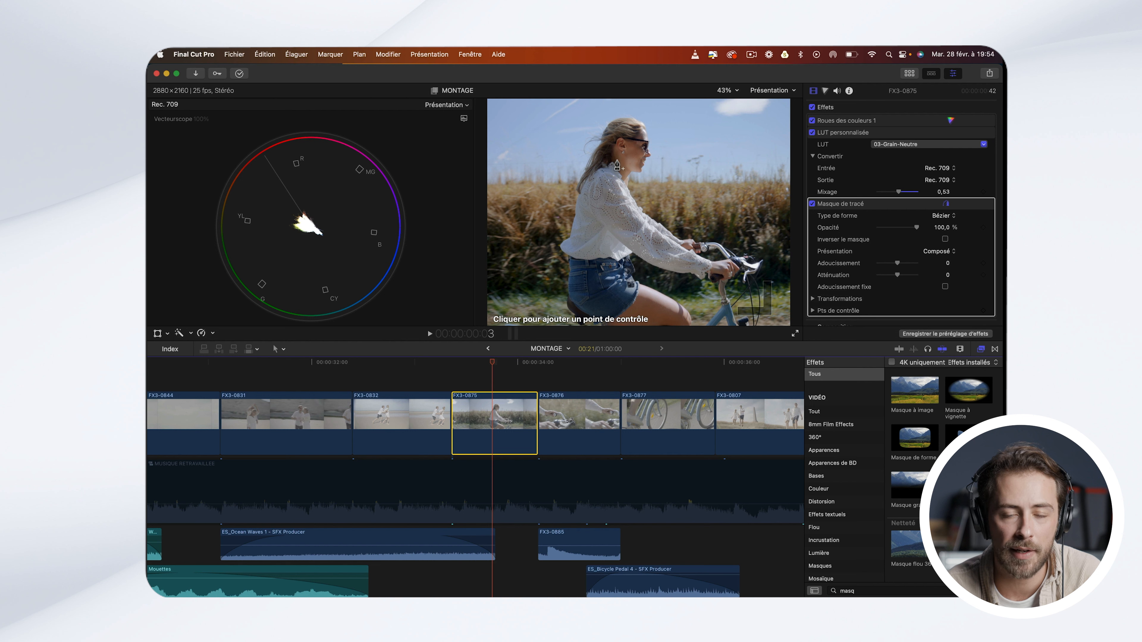
Step: Draw a small closed triangular mask on the cyclist's cheek to isolate her skin
left_click(632, 148)
left_click(642, 155)
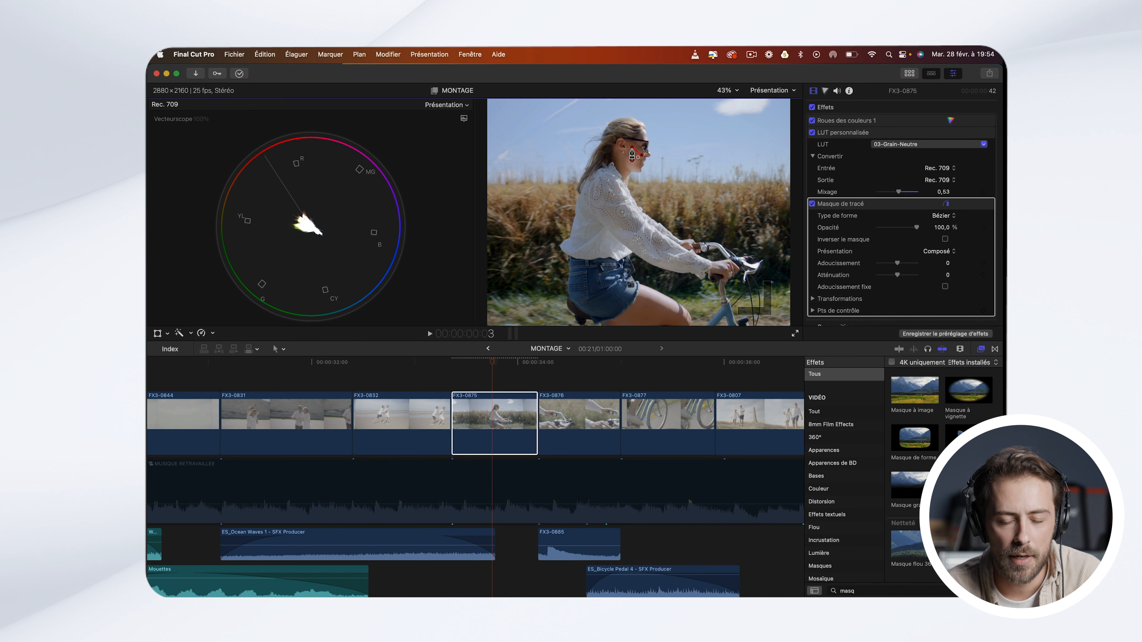
left_click(632, 156)
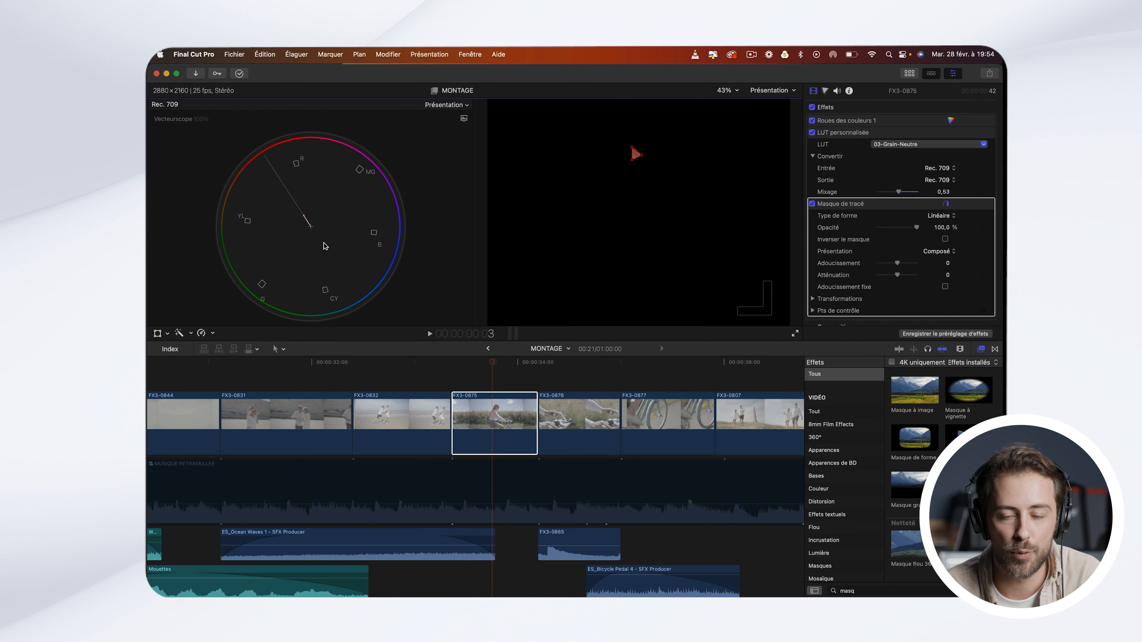
Step: Add a Courbes de teinte/saturation correction to the FX3-0875 clip
scroll(859, 219, "down", 2)
scroll(859, 220, "up", 2)
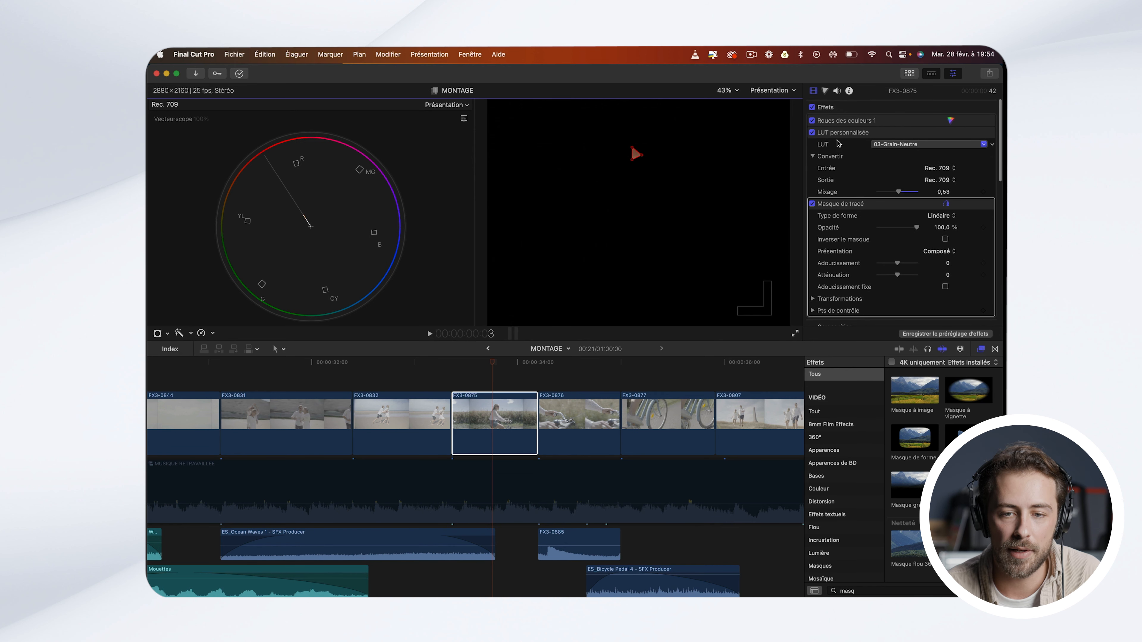
left_click(826, 93)
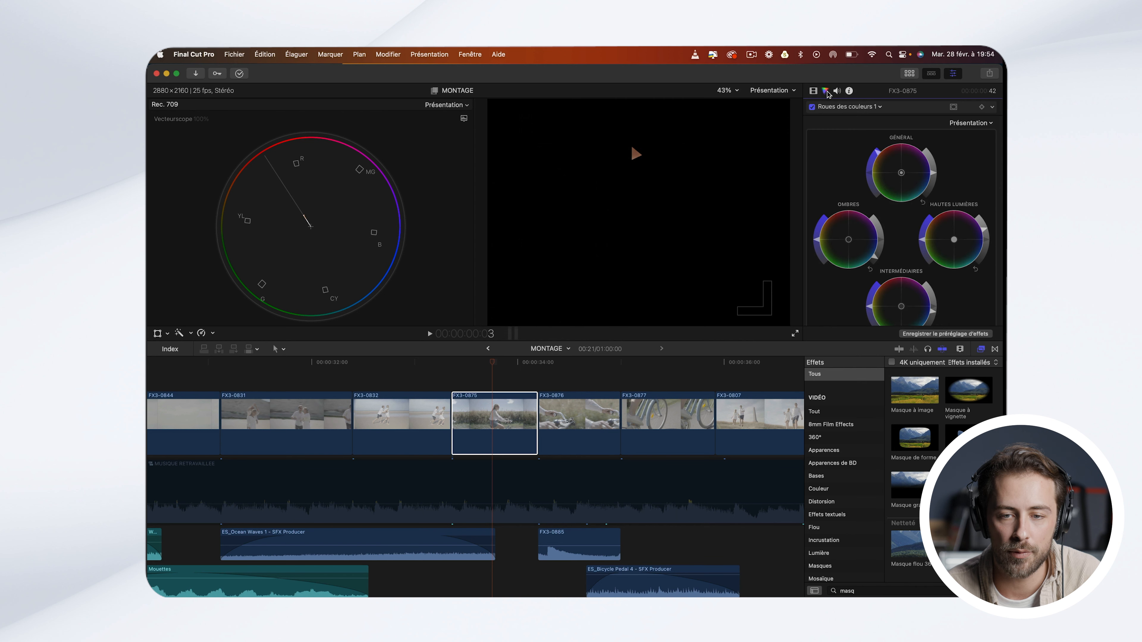
left_click(844, 108)
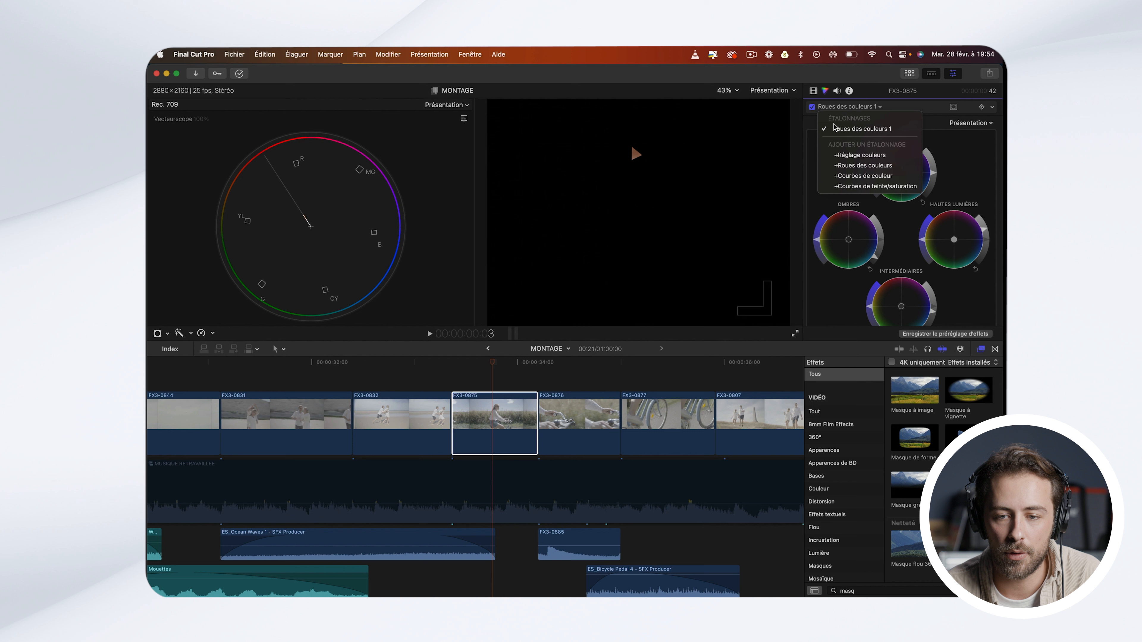
left_click(861, 186)
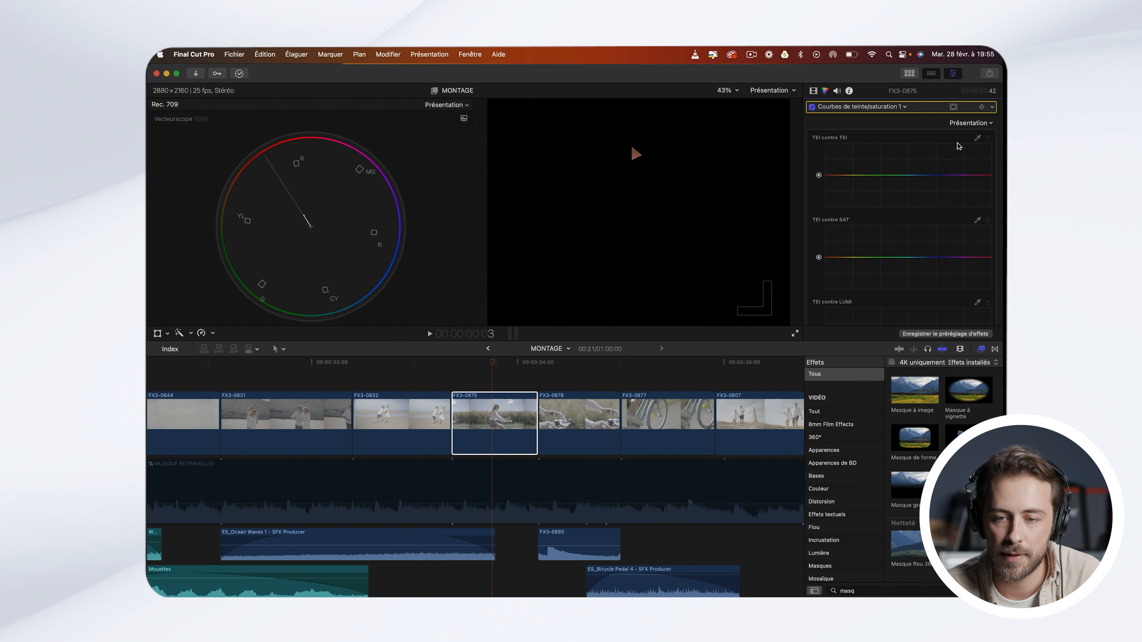
Step: Sample the masked skin for the TEI contre TEI curve, try raising its orange point, and return the point to the baseline
left_click(978, 140)
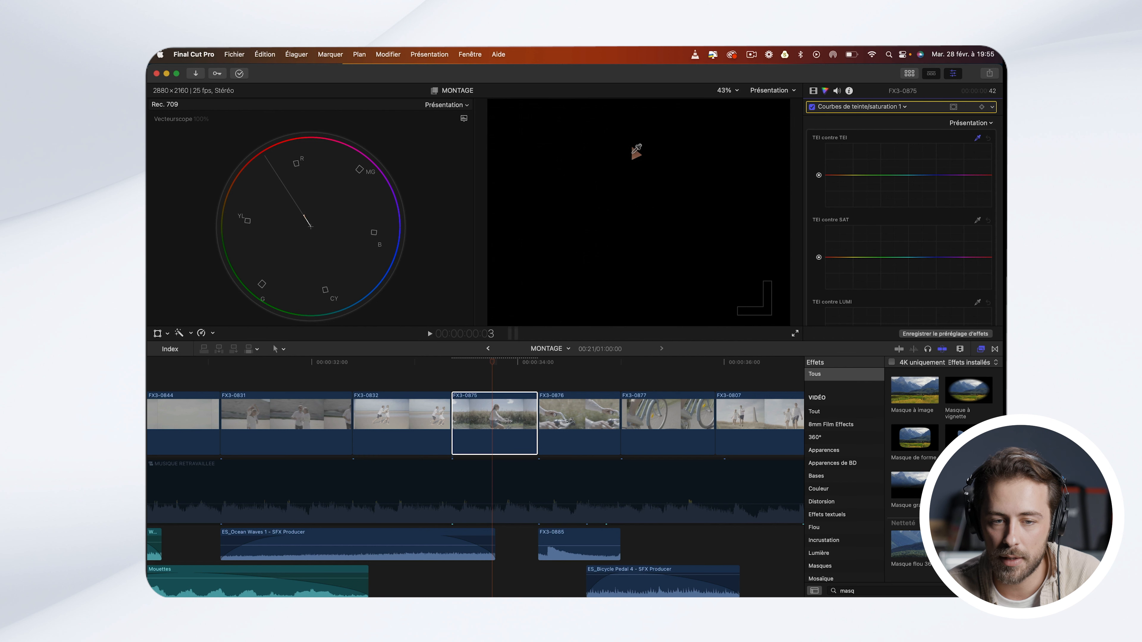
left_click(635, 153)
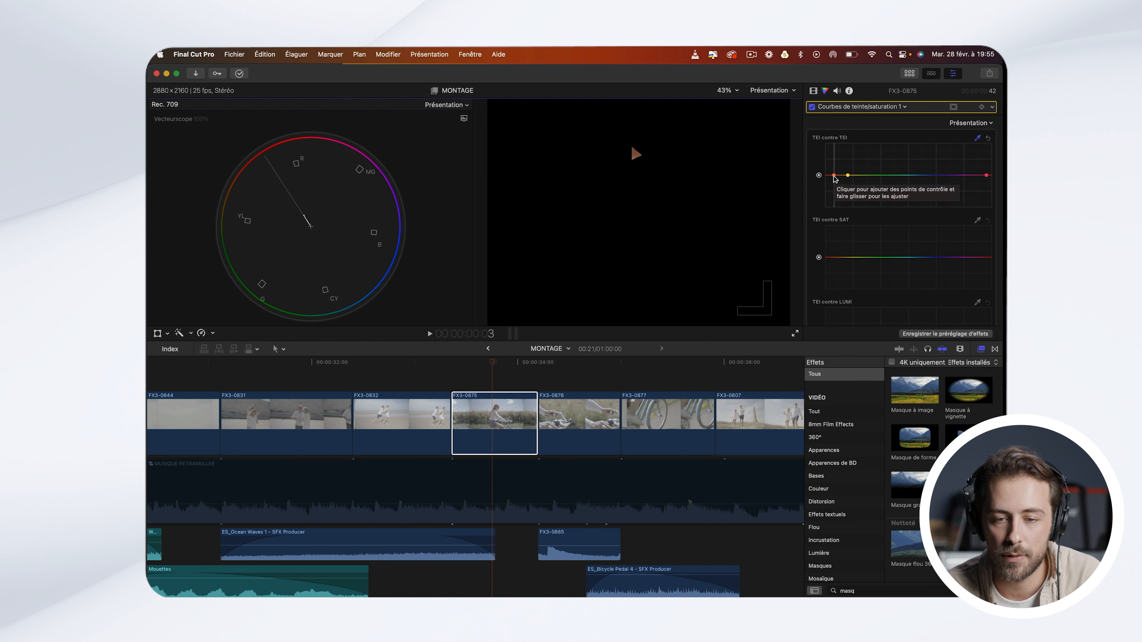
mouse_move(834, 179)
left_mouse_down()
mouse_move(835, 189)
mouse_move(835, 167)
left_mouse_up()
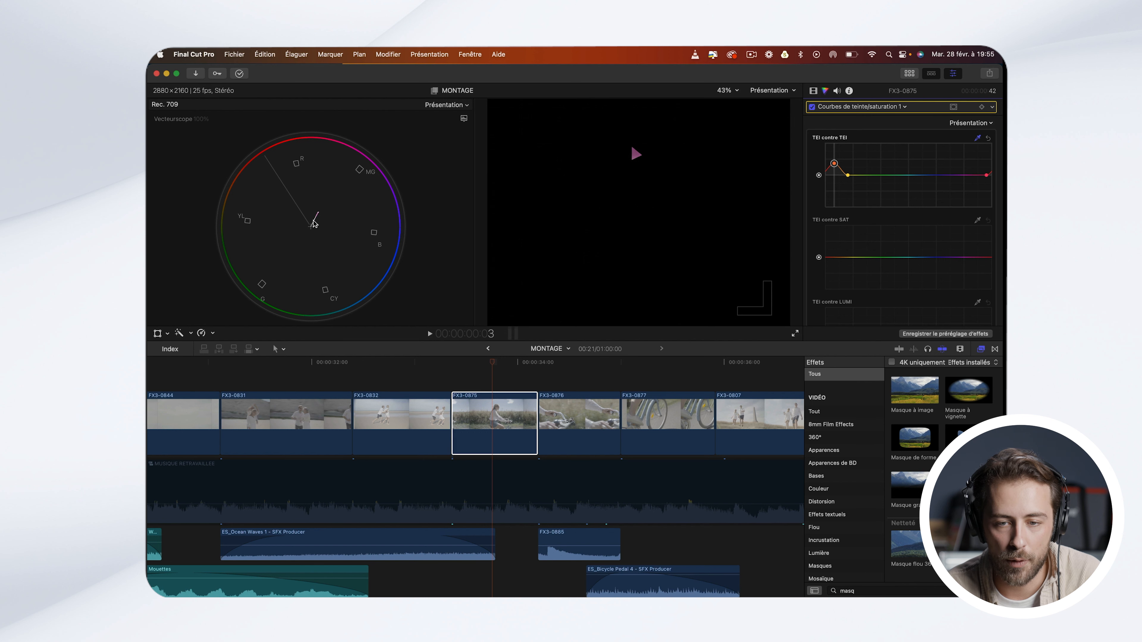
left_click_drag(835, 169, 834, 178)
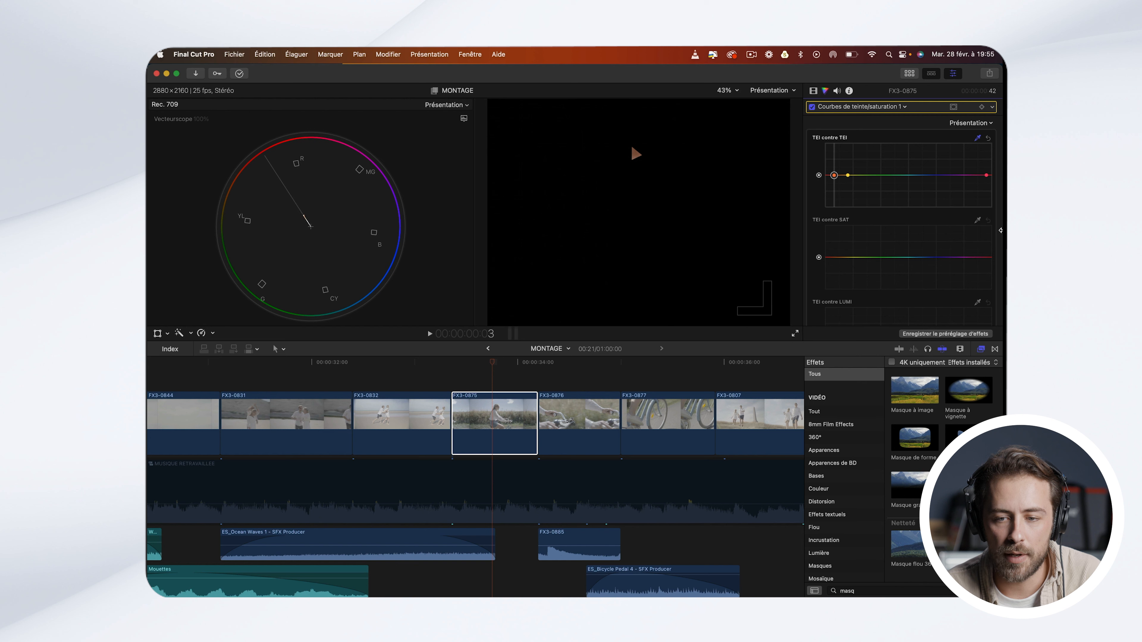
Step: Sample the masked skin for the TEI contre SAT curve and lower its orange point very slightly
left_click(979, 220)
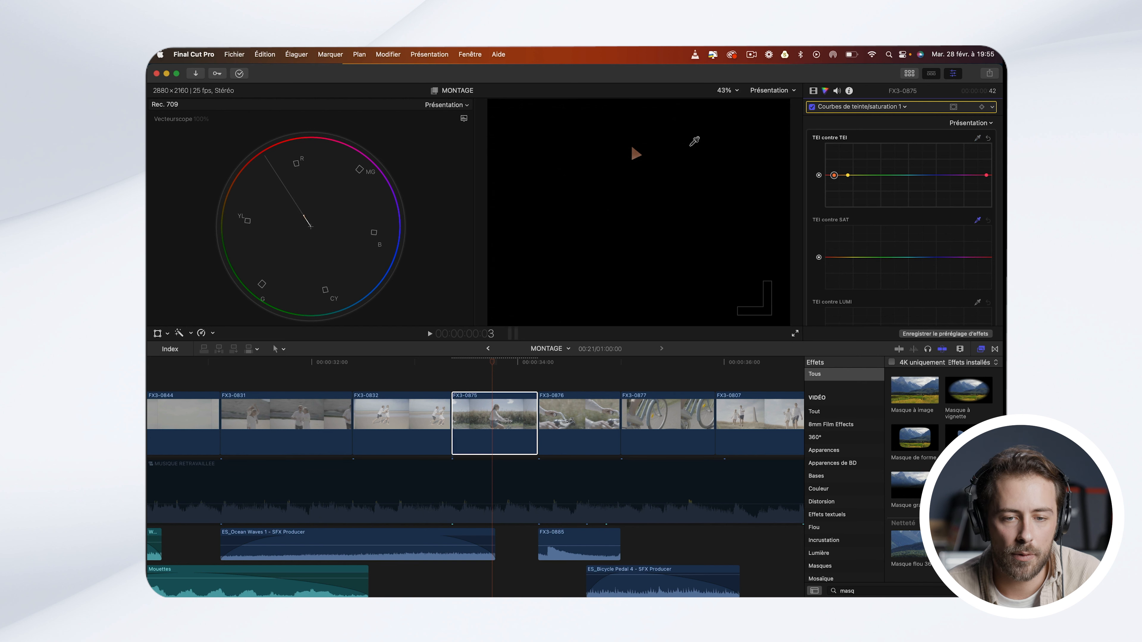
left_click(669, 157)
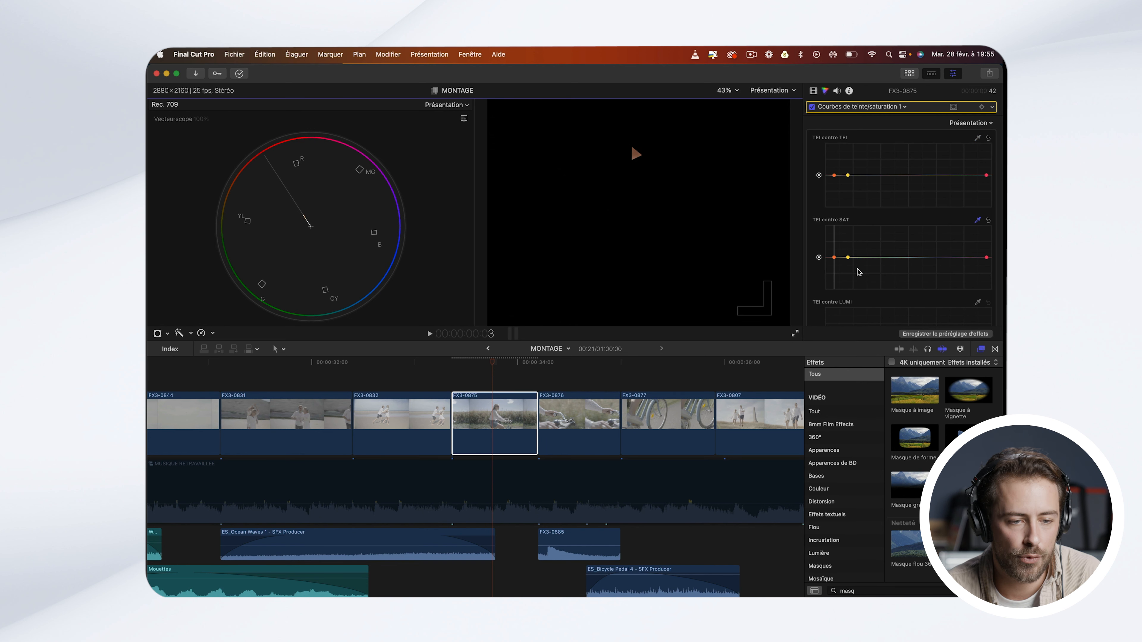
left_click_drag(834, 258, 835, 259)
Step: Disable the Masque de tracé on the FX3-0875 clip and fine-tune the orange skin point on the TEI contre SAT curve
left_click(814, 91)
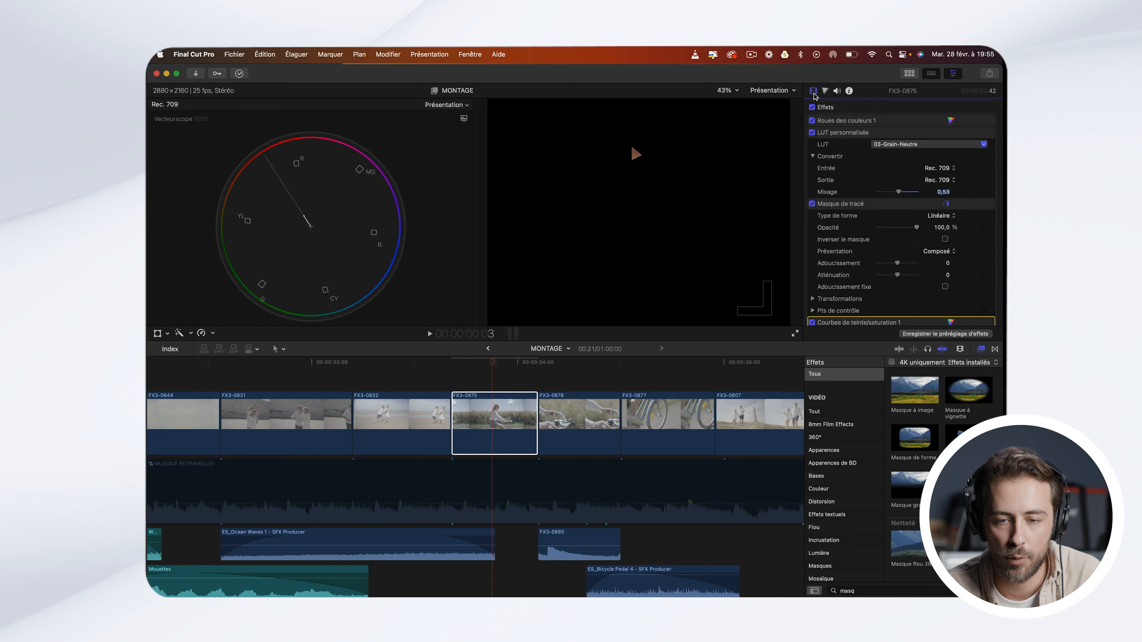
scroll(825, 289, "down", 3)
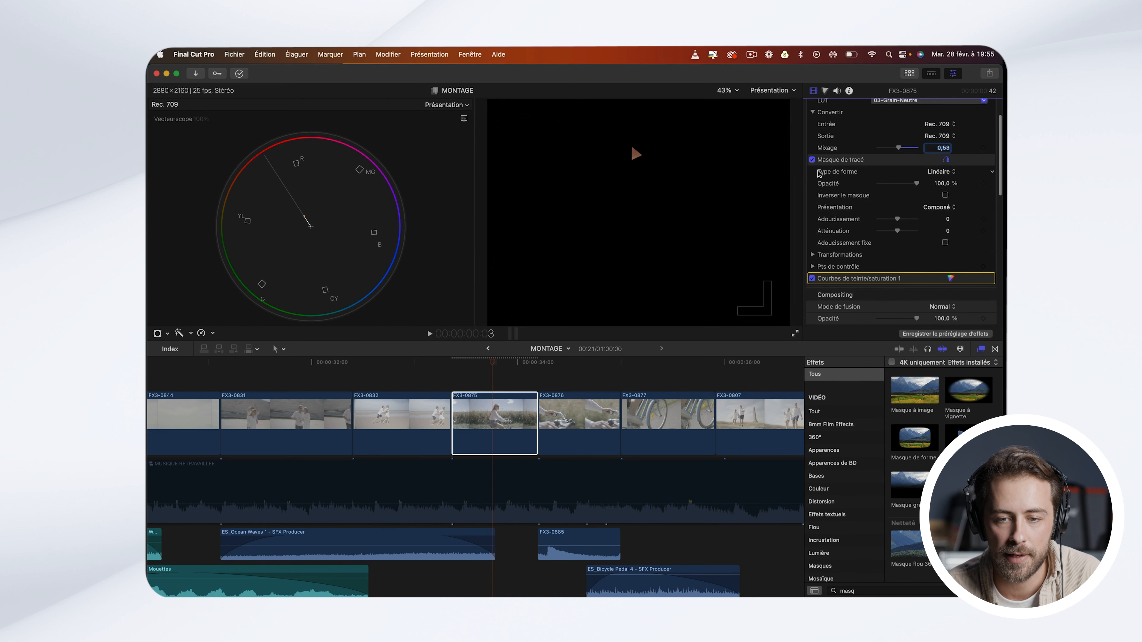
left_click(812, 160)
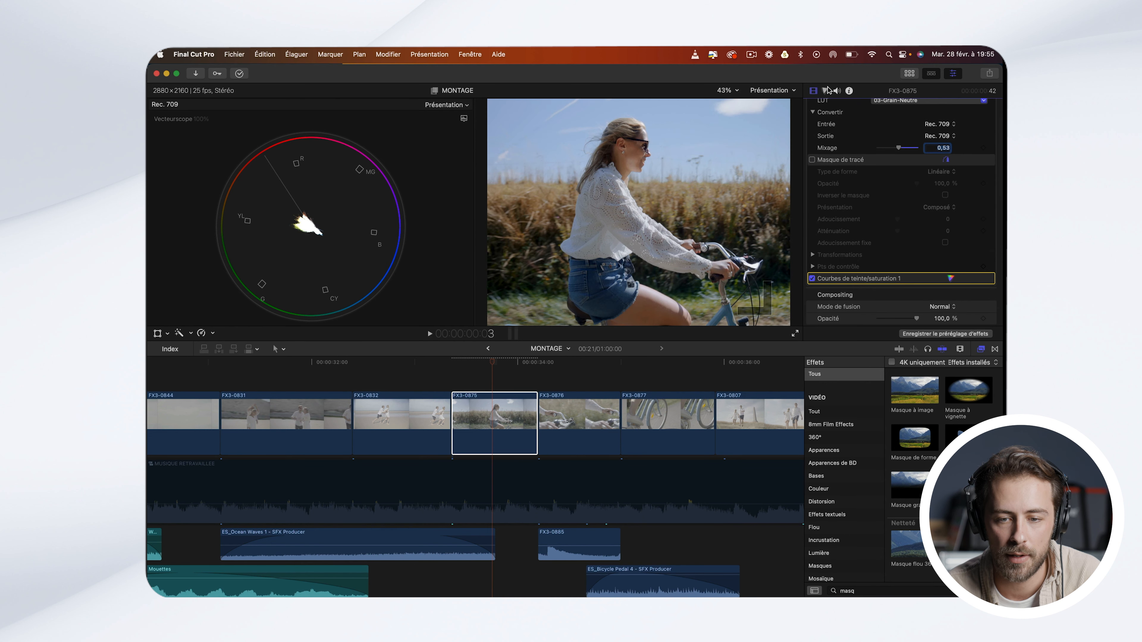
left_click(826, 91)
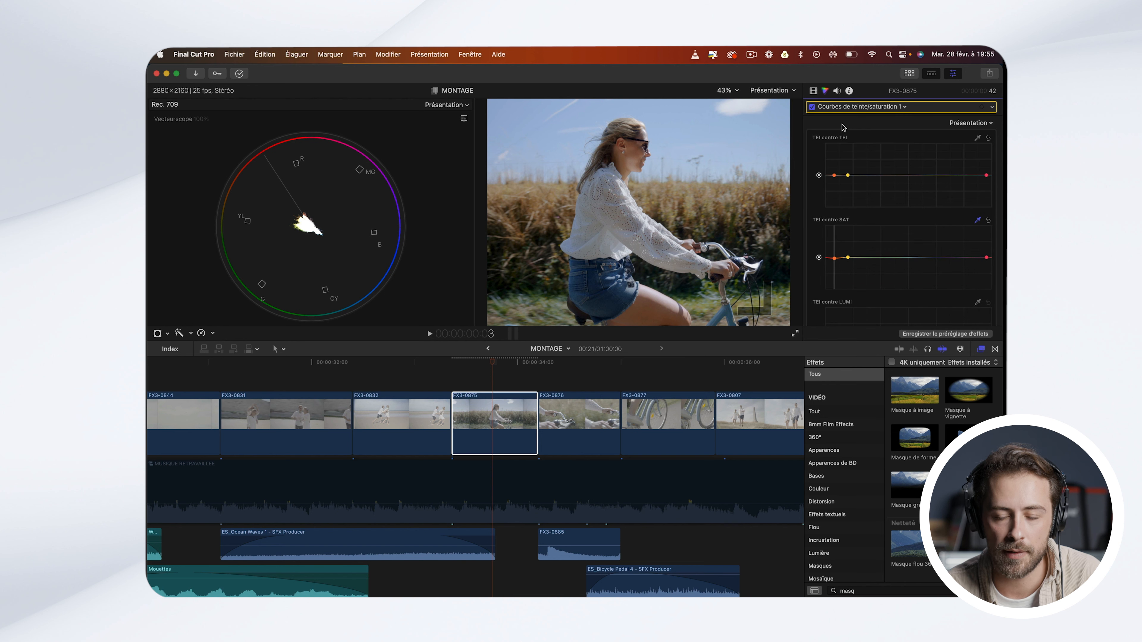
mouse_move(834, 258)
left_mouse_down()
mouse_move(835, 289)
mouse_move(836, 231)
mouse_move(837, 260)
left_mouse_up()
Step: Turn all effects of the FX3-0875 clip off and on to compare the grade, and fit the whole MONTAGE timeline in view
left_click(814, 91)
scroll(814, 108, "up", 3)
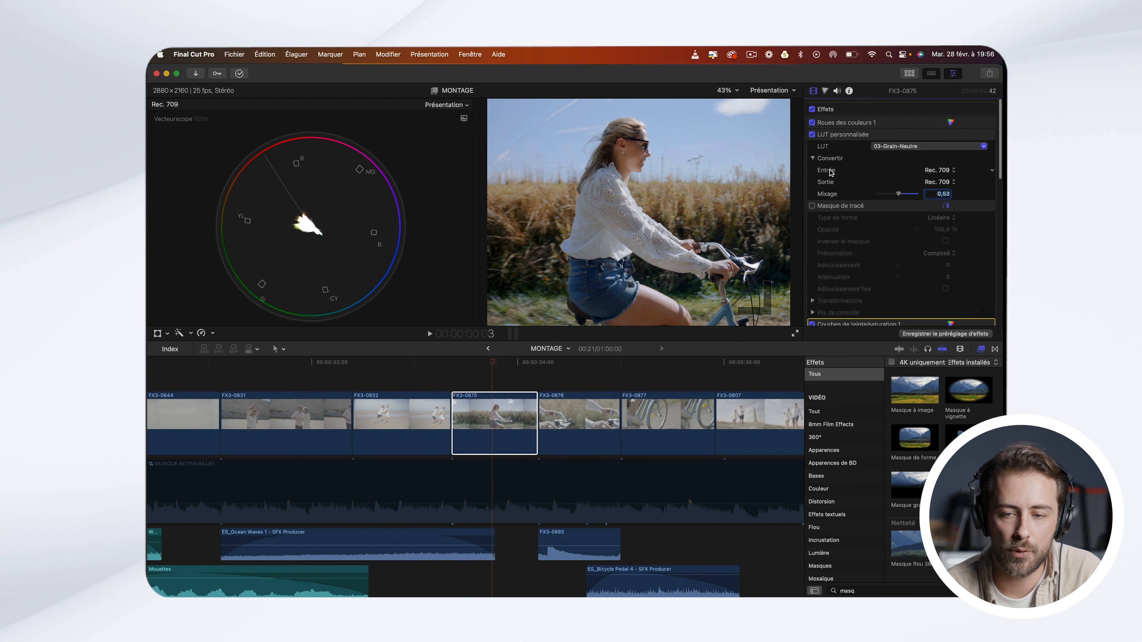
left_click(812, 108)
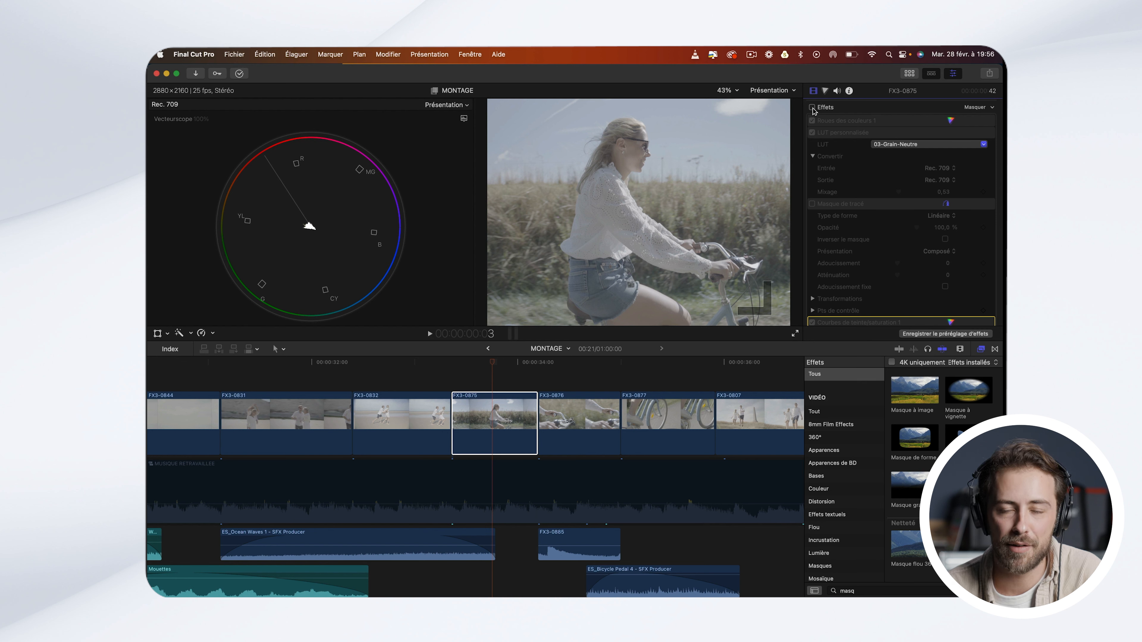
left_click(812, 108)
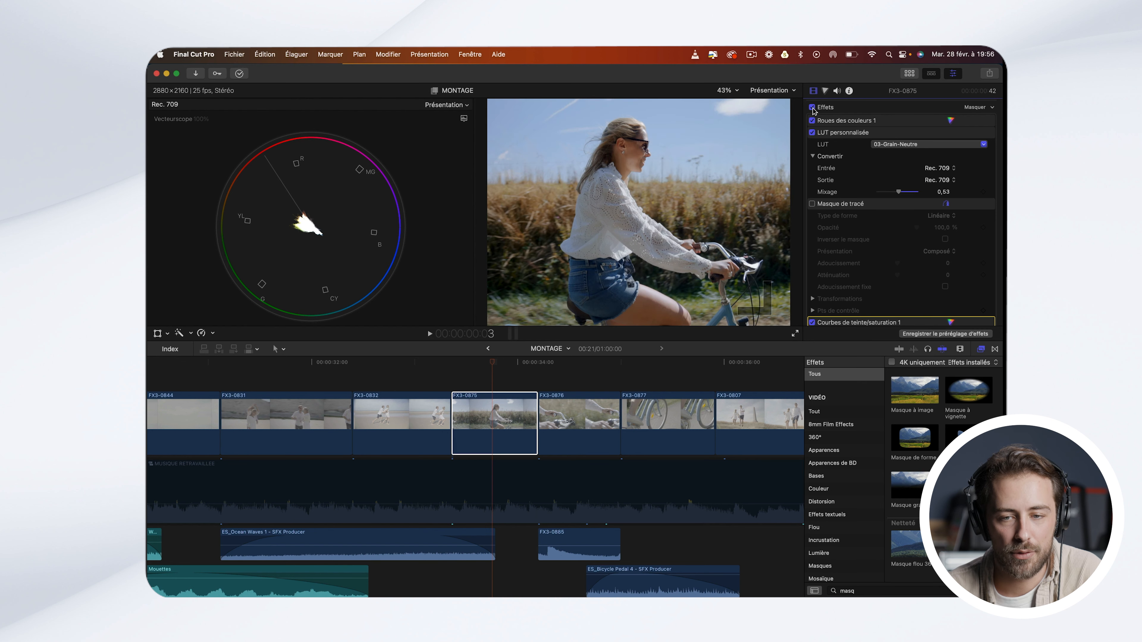
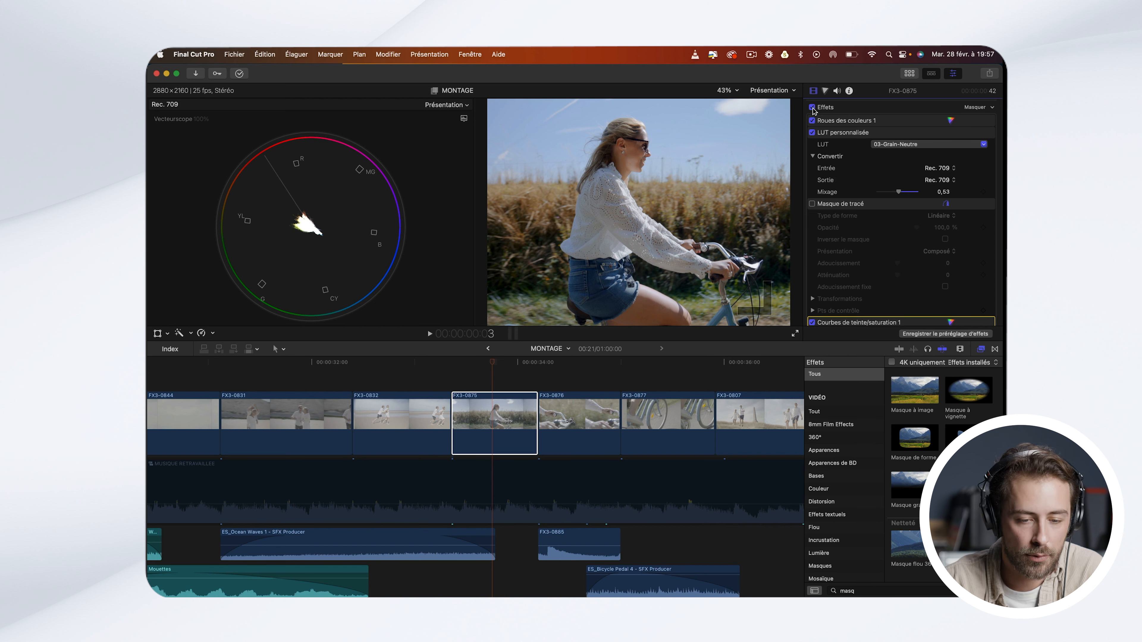
key("shift+z")
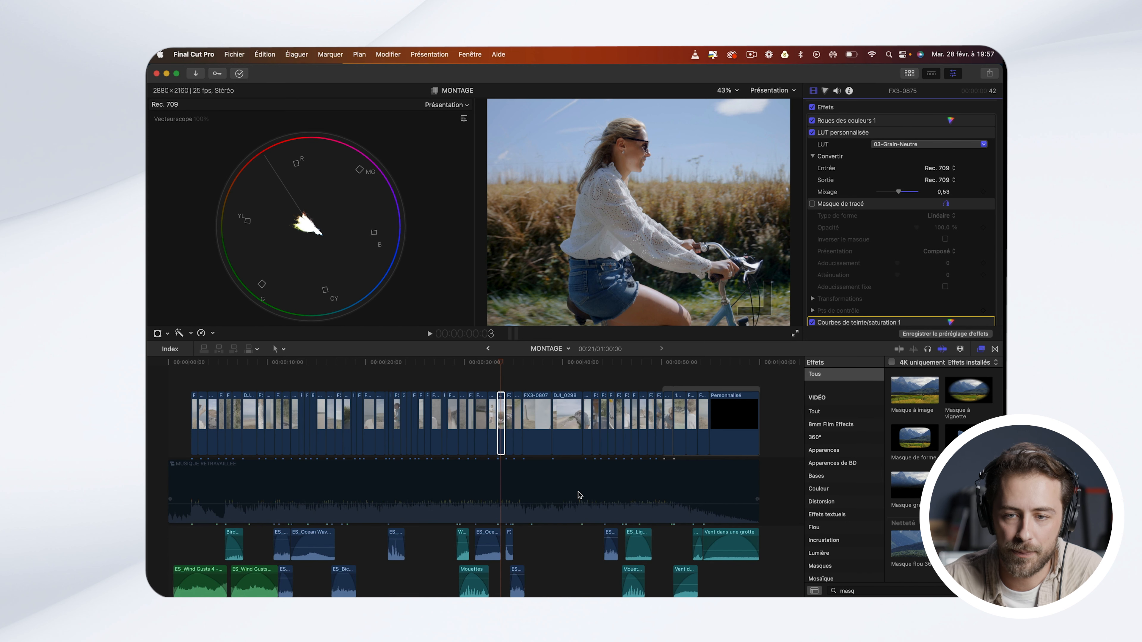
Step: Hide the inspector and the video scopes to leave only the viewer above the timeline
left_click(954, 74)
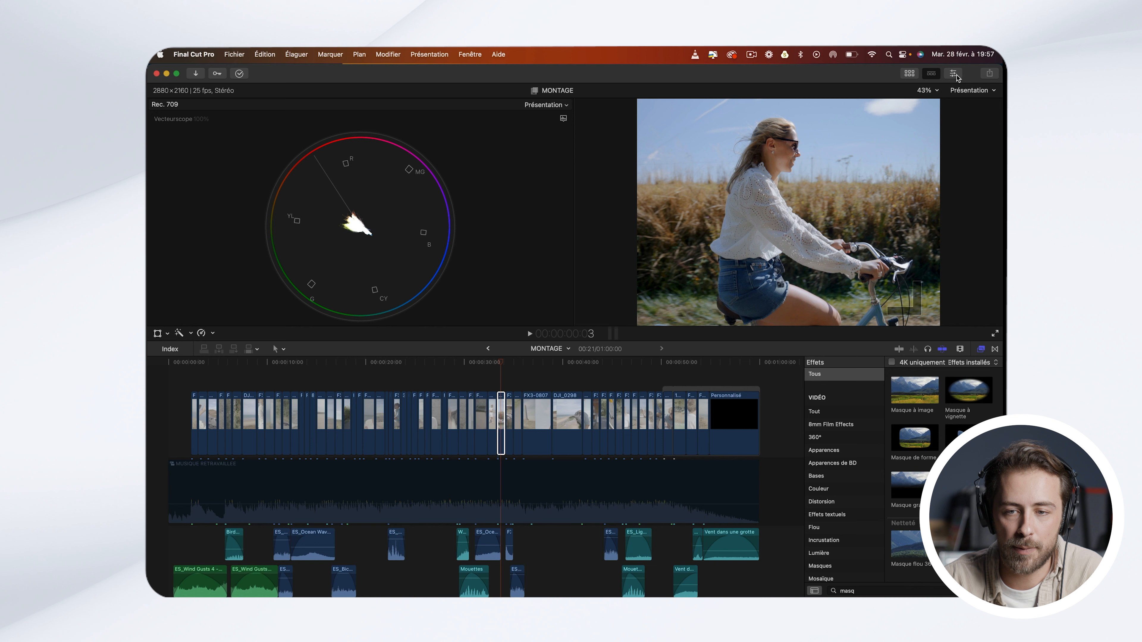
left_click(971, 92)
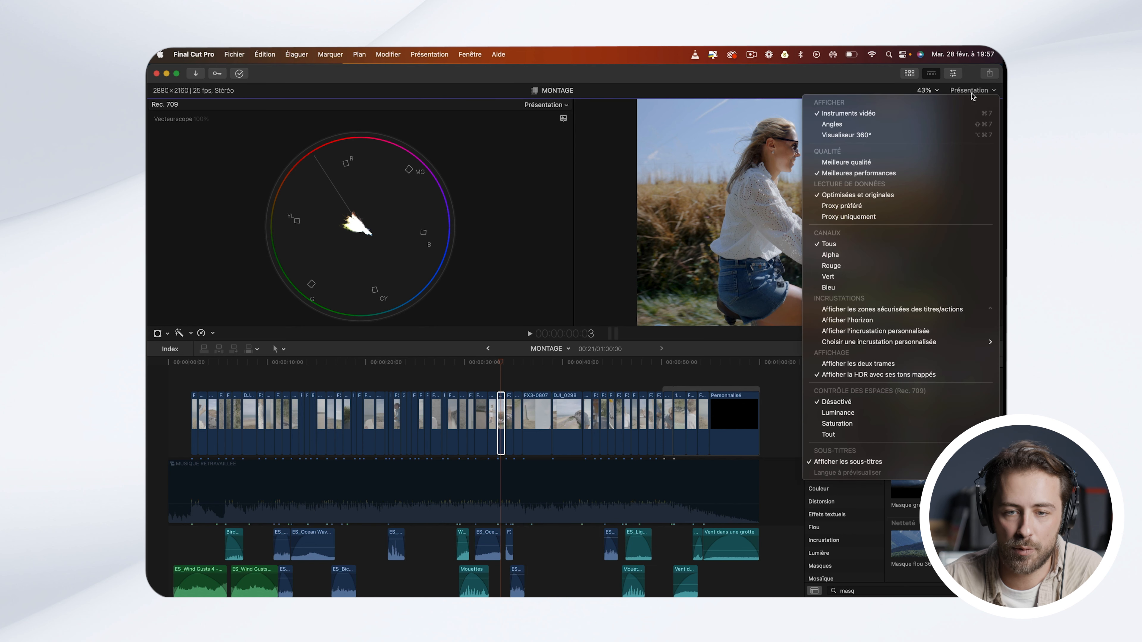
left_click(905, 115)
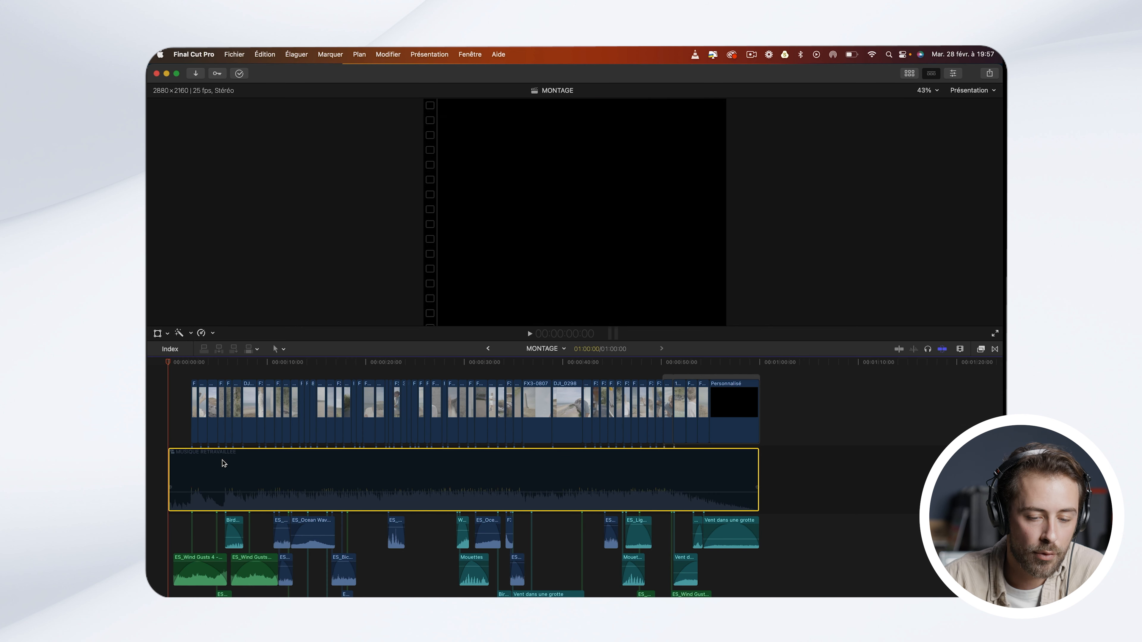
Step: Re-enable the MUSIQUE RETRAVAILLEE clip and move the playhead from the start to the end of the montage at 1:00:00
key("v")
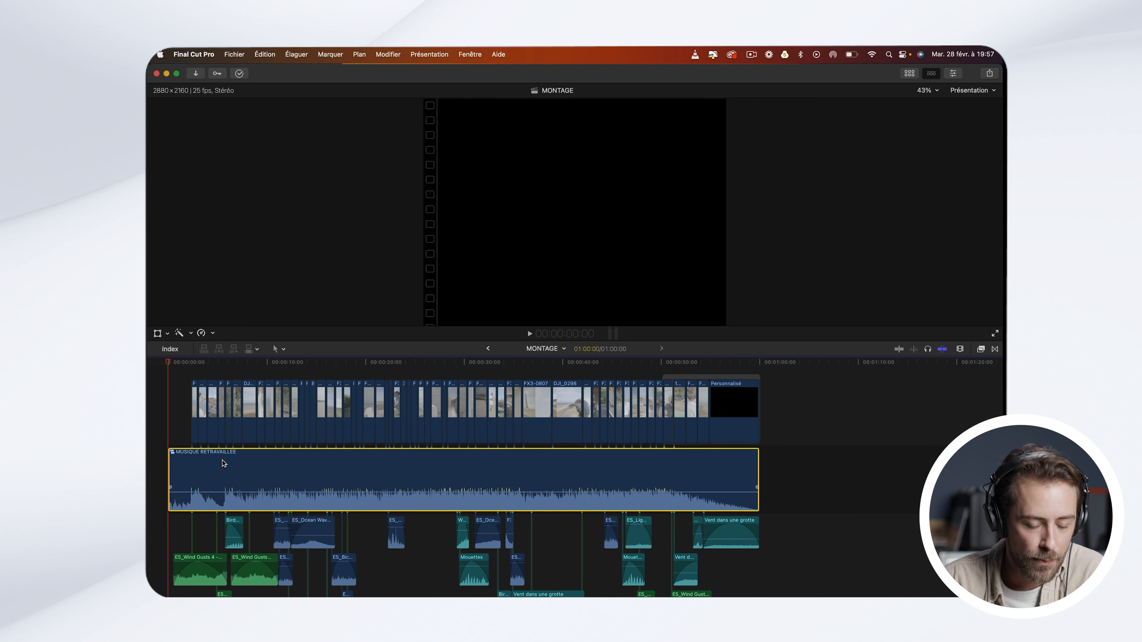
scroll(220, 459, "down", 2)
scroll(218, 451, "up", 1)
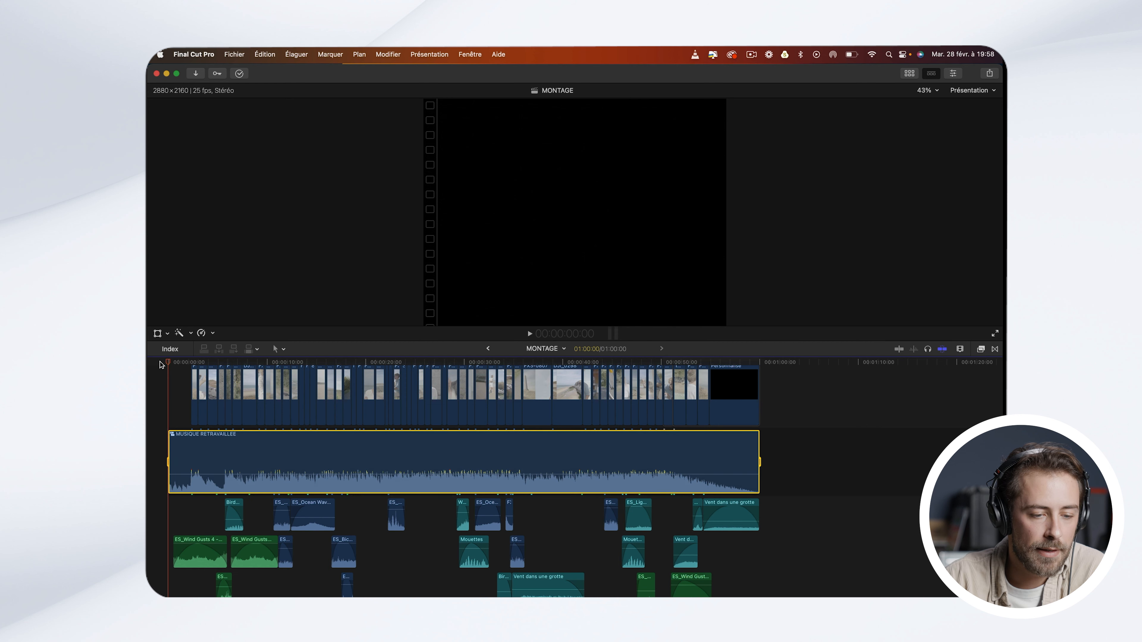
left_click_drag(166, 360, 763, 335)
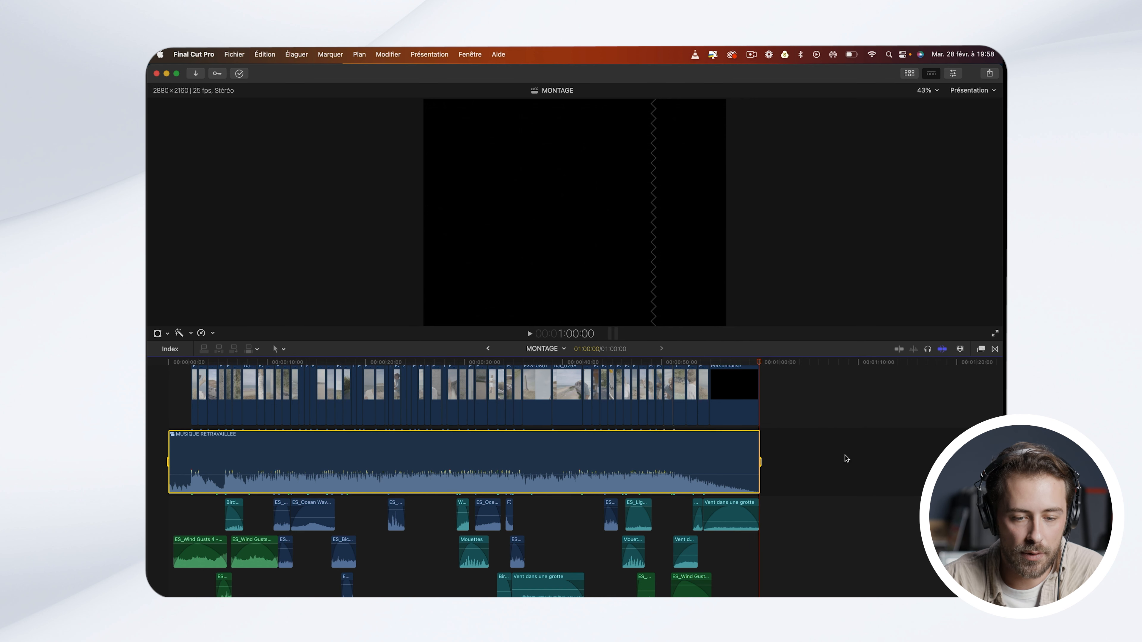
scroll(846, 458, "up", 3)
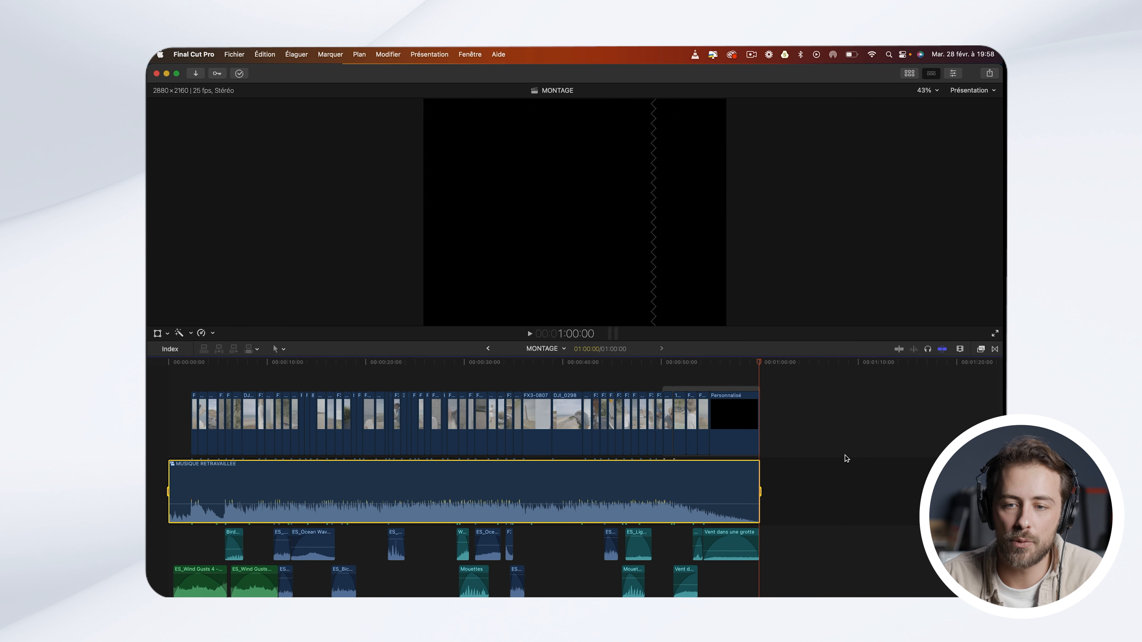
left_click(989, 74)
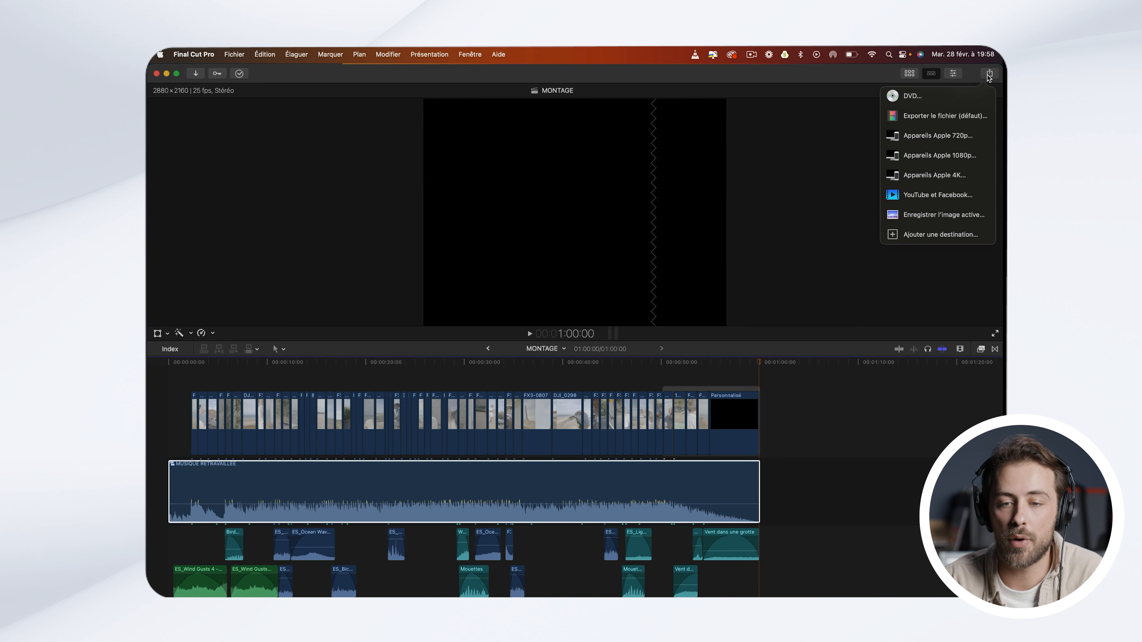
left_click(939, 156)
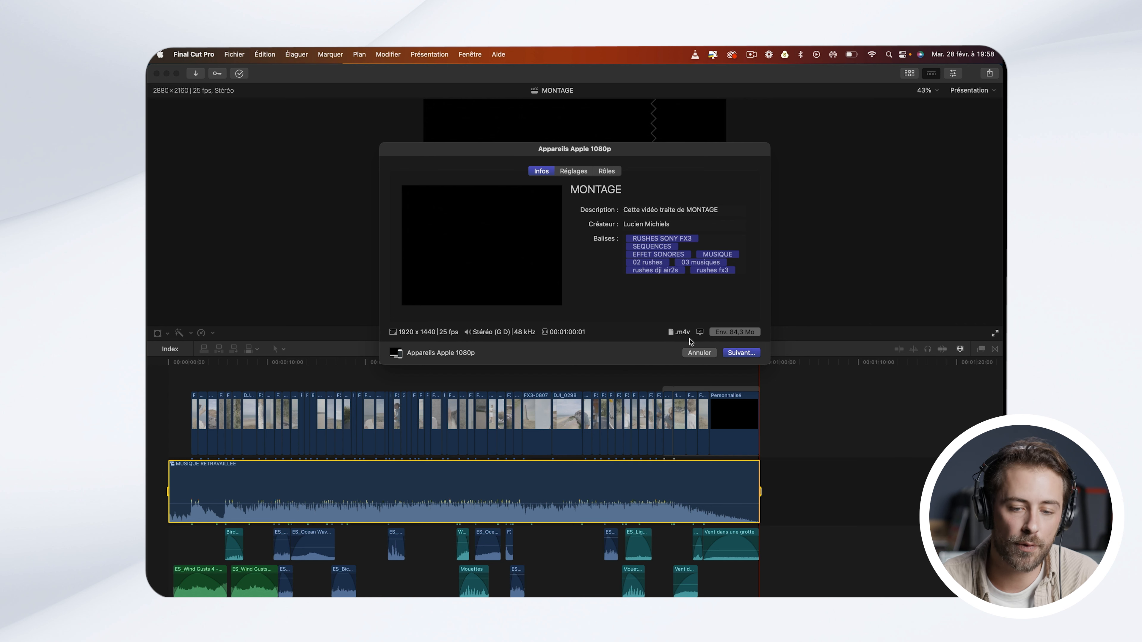
left_click(696, 353)
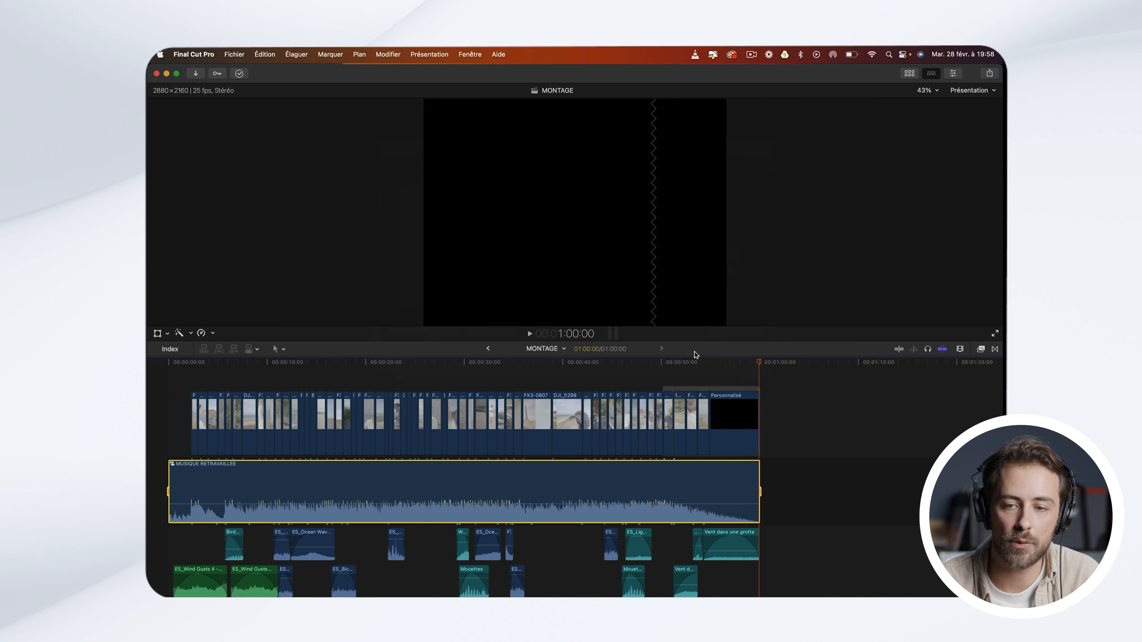
Step: Set up a file export of the MONTAGE project with the H.264 video codec
left_click(988, 73)
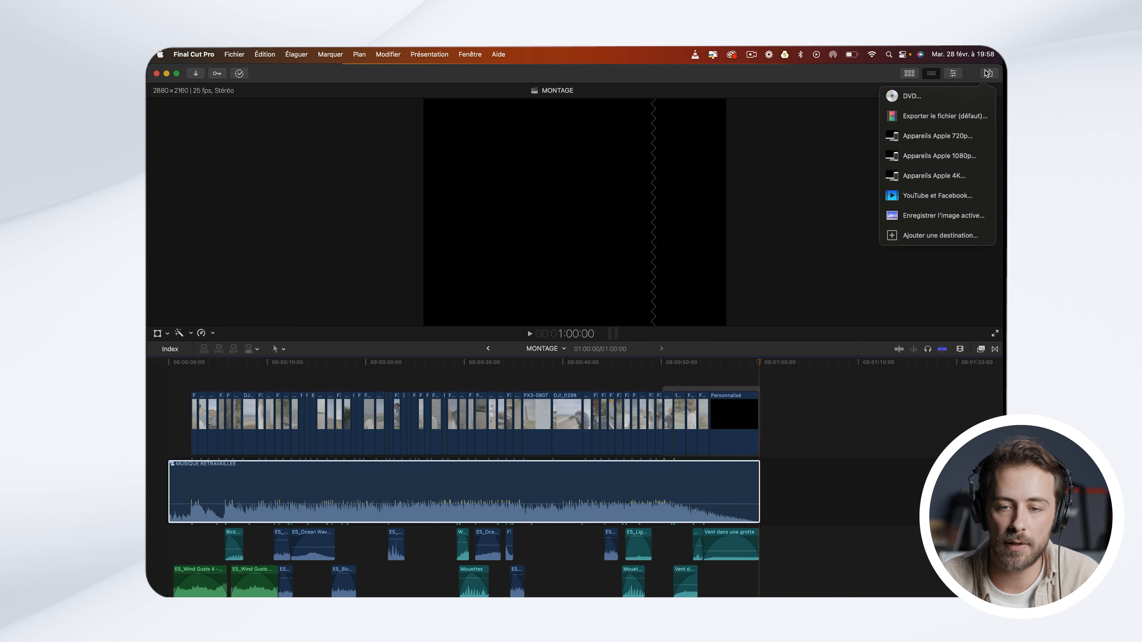
left_click(917, 118)
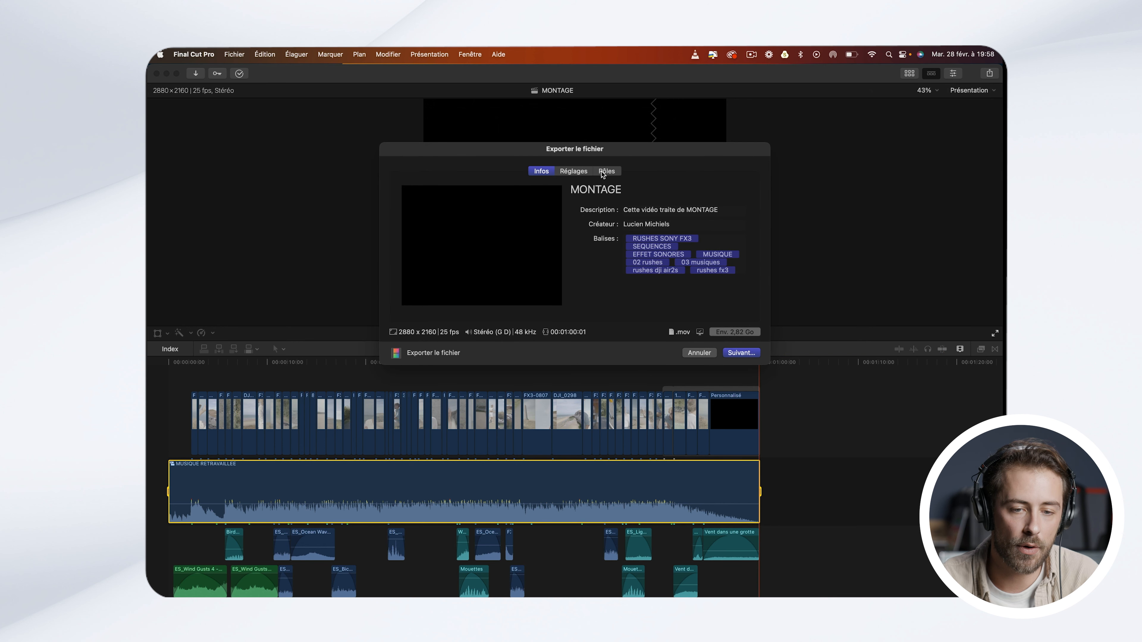
left_click(577, 172)
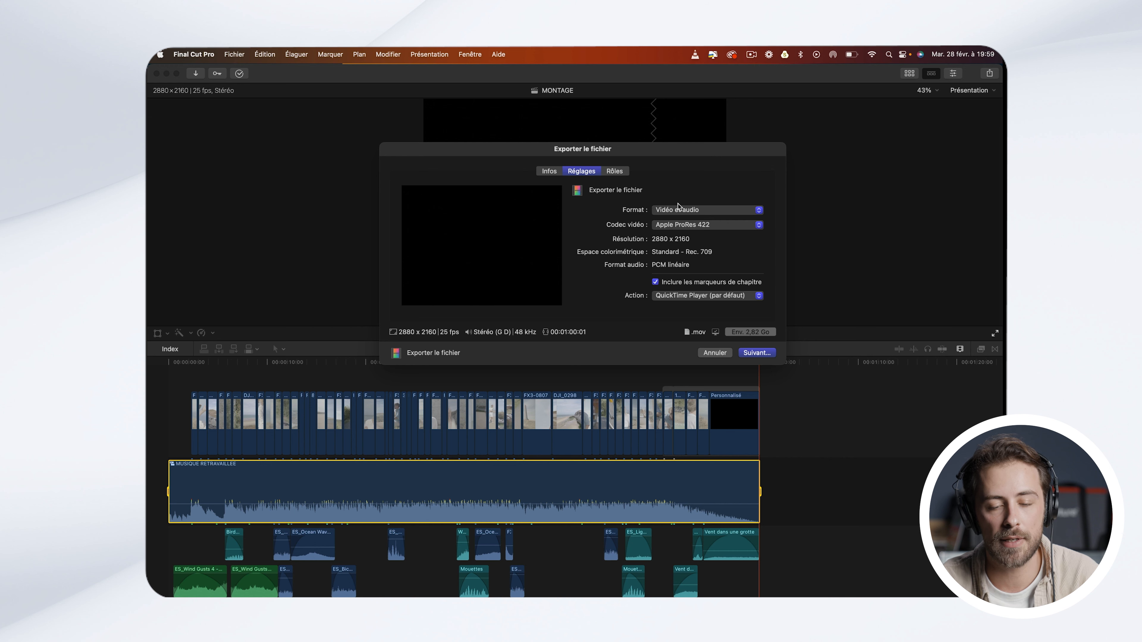
left_click(678, 226)
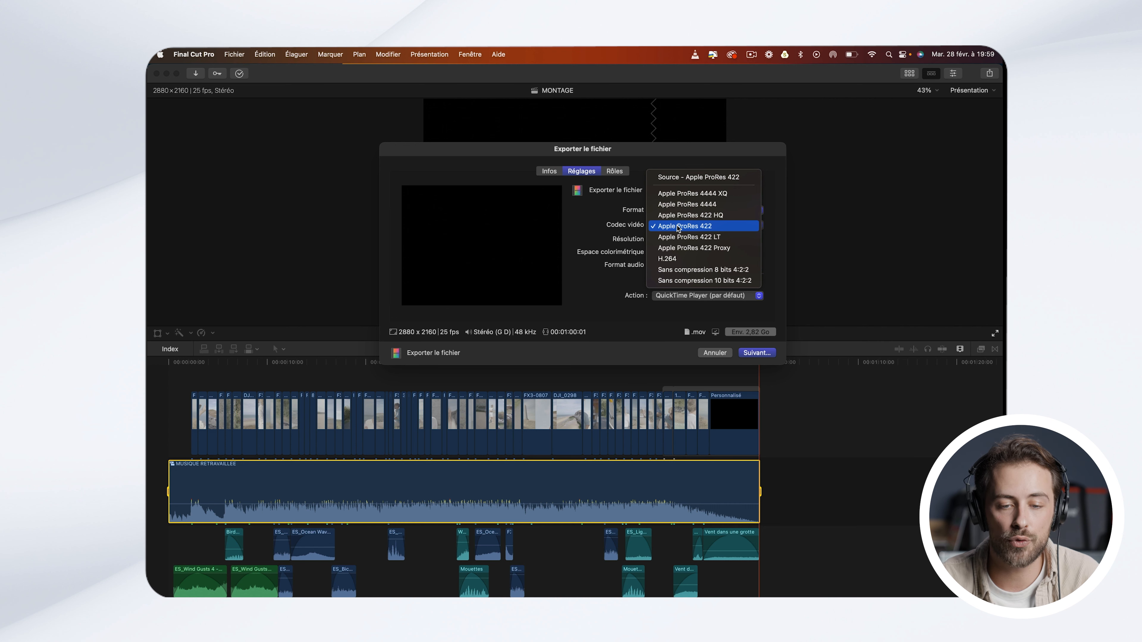
left_click(672, 257)
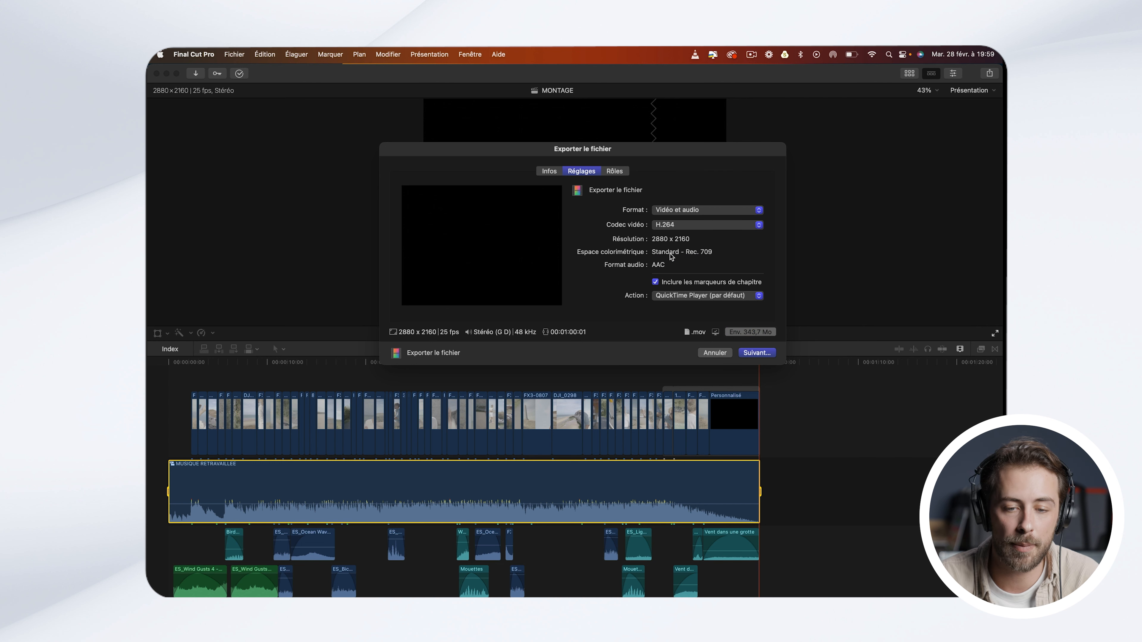
Step: Switch the export codec to Apple ProRes 422 to compare the estimated file size, and set it back to H.264
left_click(683, 224)
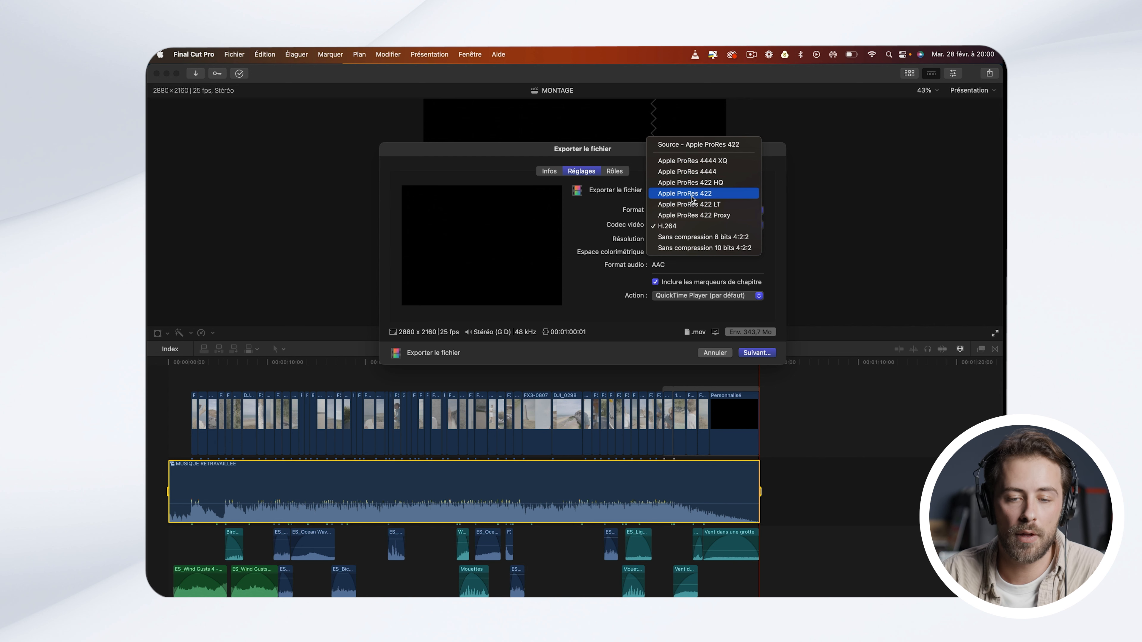
left_click(691, 199)
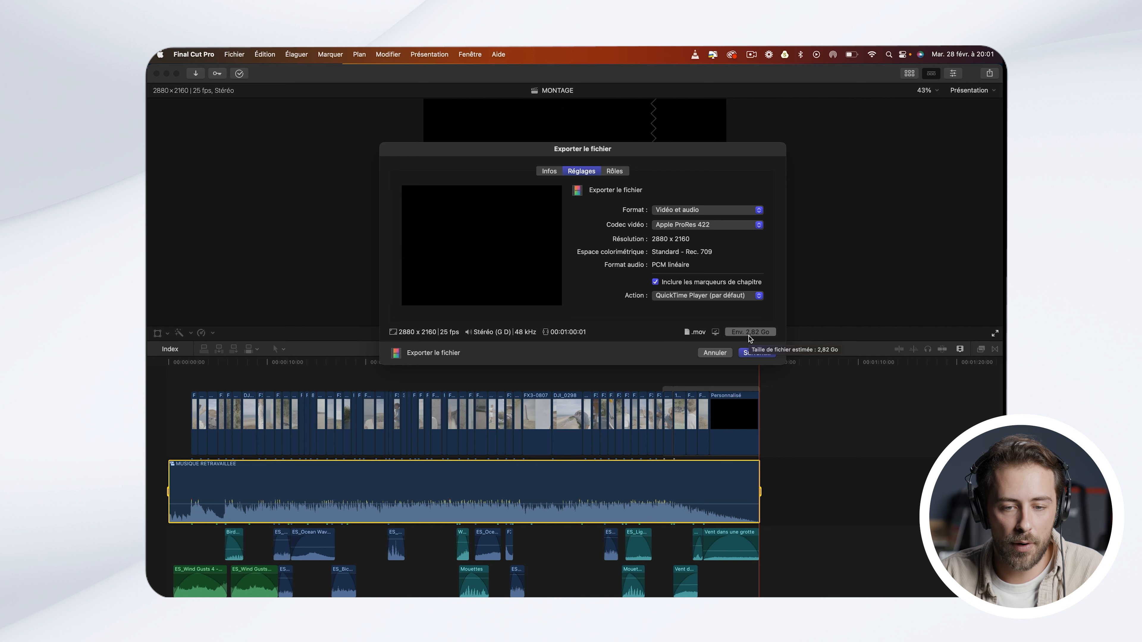
left_click(690, 224)
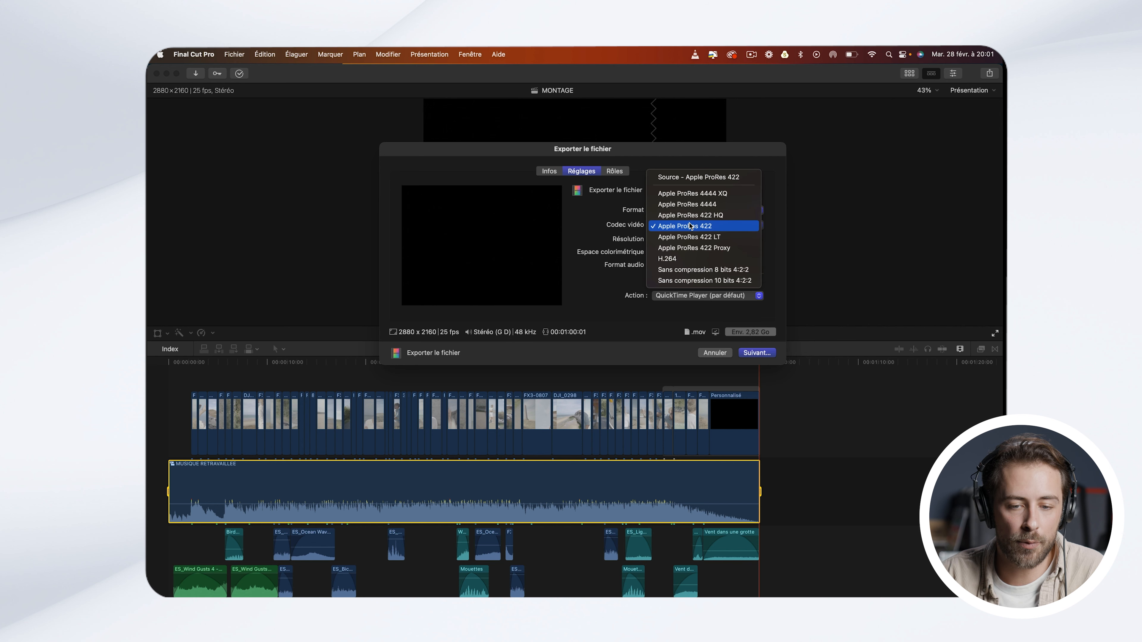
left_click(676, 259)
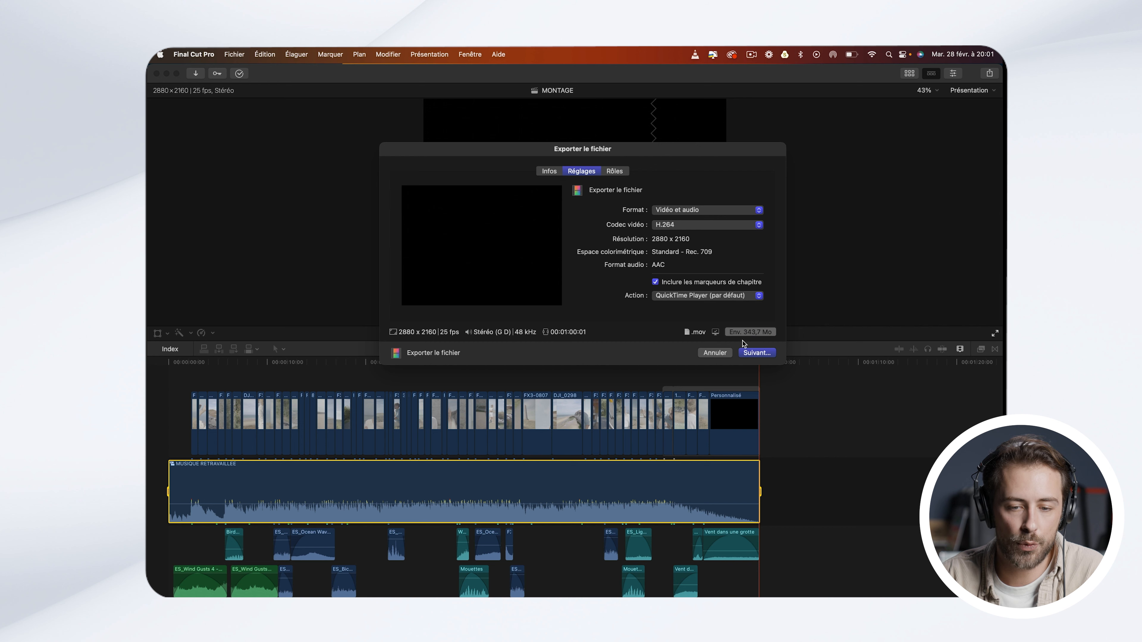
Step: Save the export as V1 in the 05 EXPORTS folder of the VIDEO FCPX project on SSD 4
left_click(753, 354)
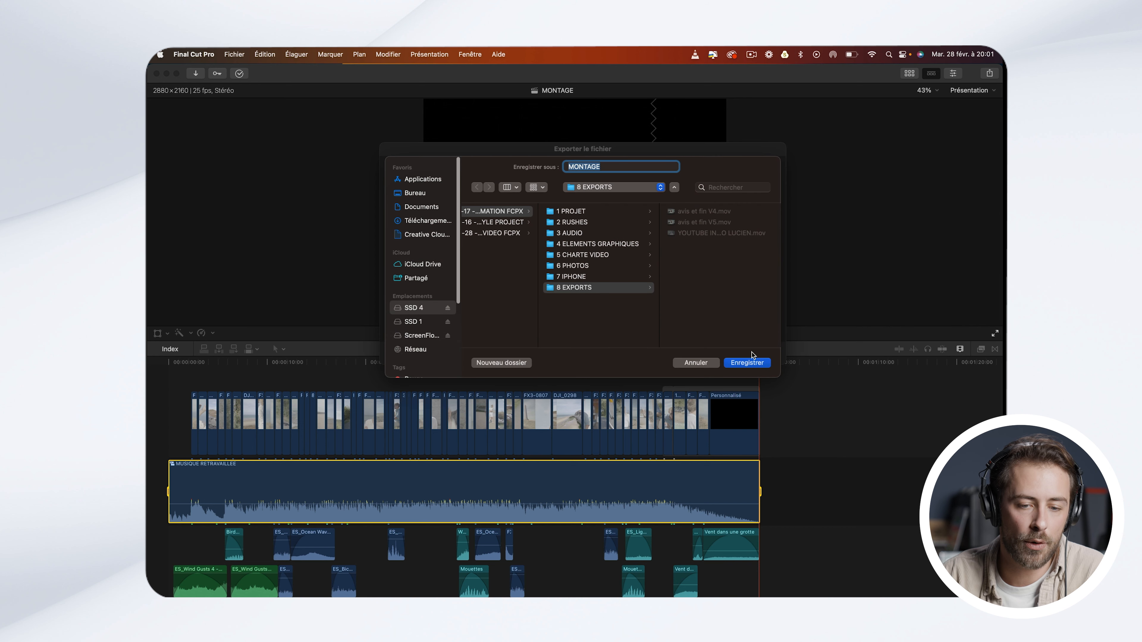
left_click(495, 235)
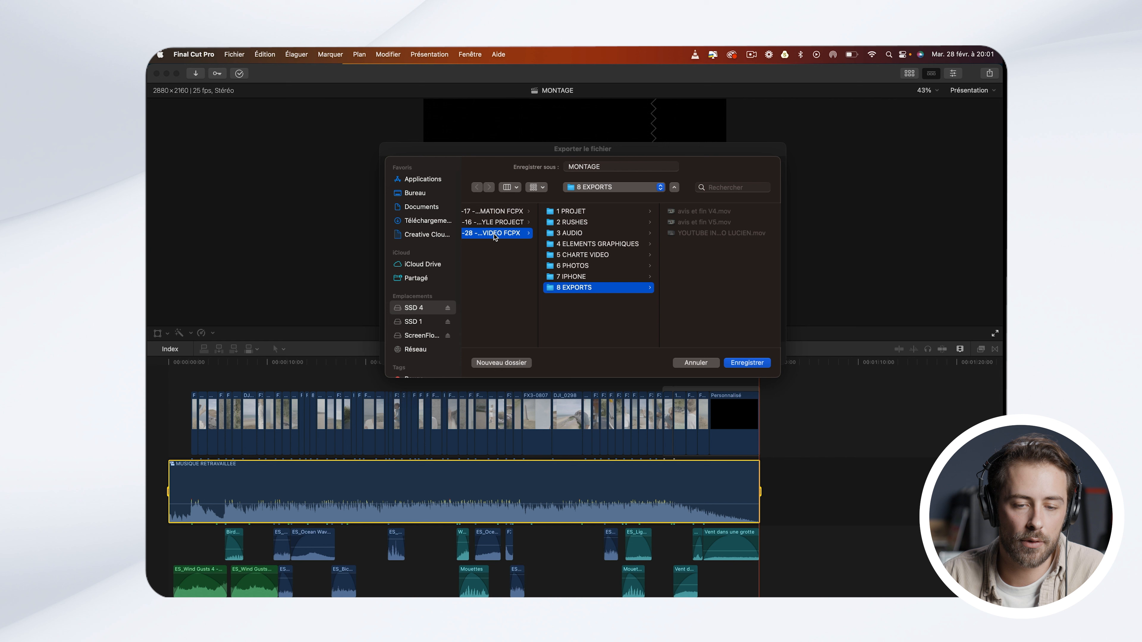
left_click(613, 258)
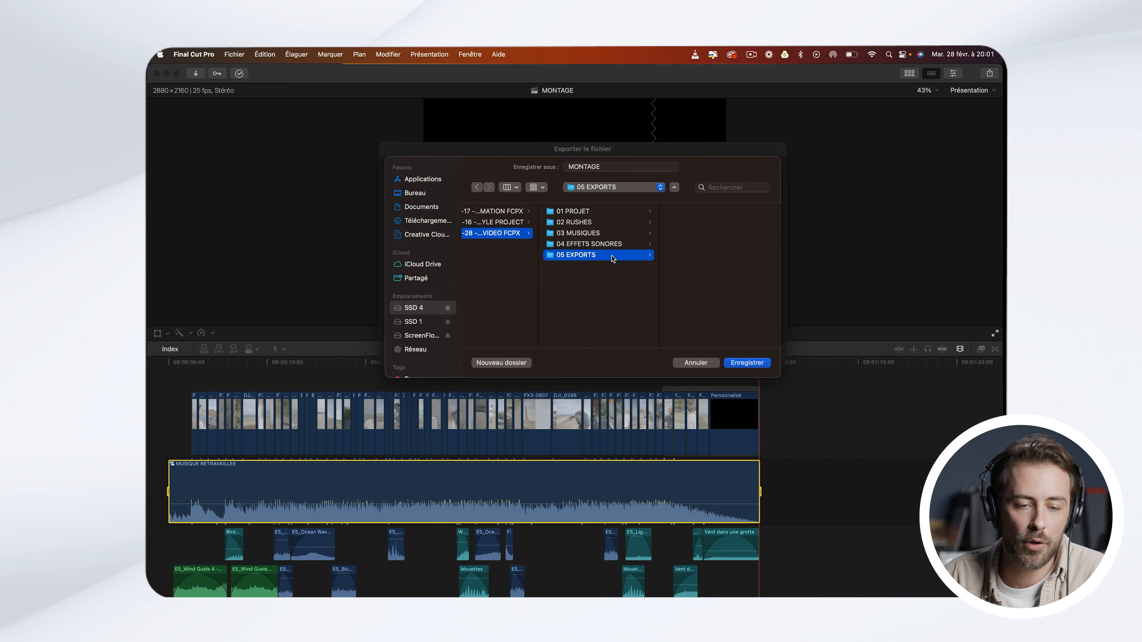
left_click(561, 164)
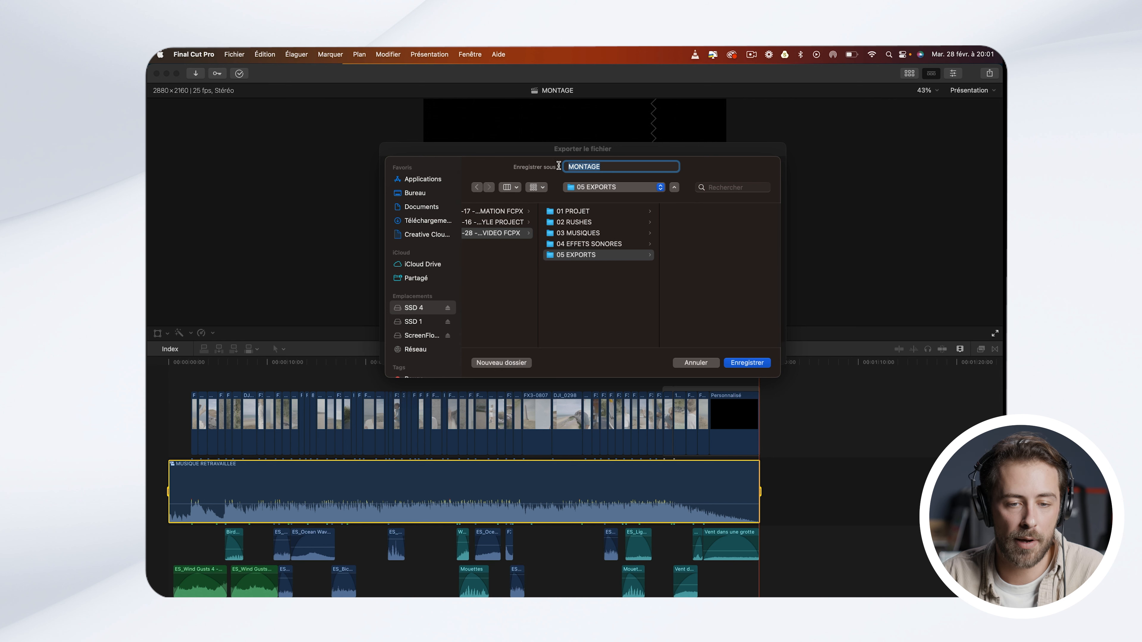
type("V&")
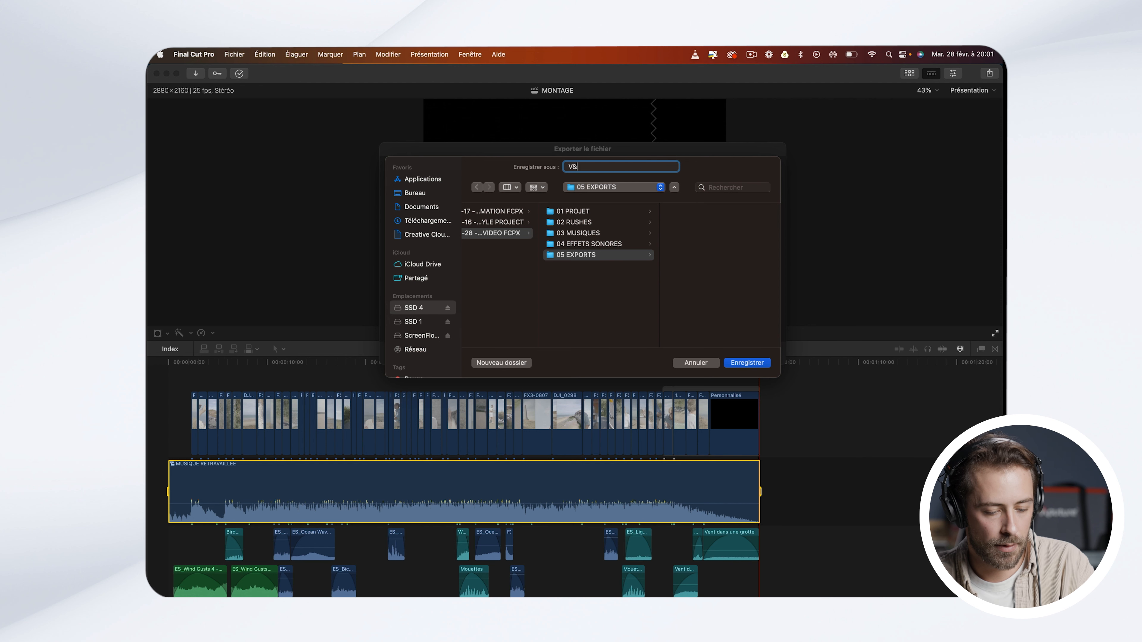
key("BackSpace")
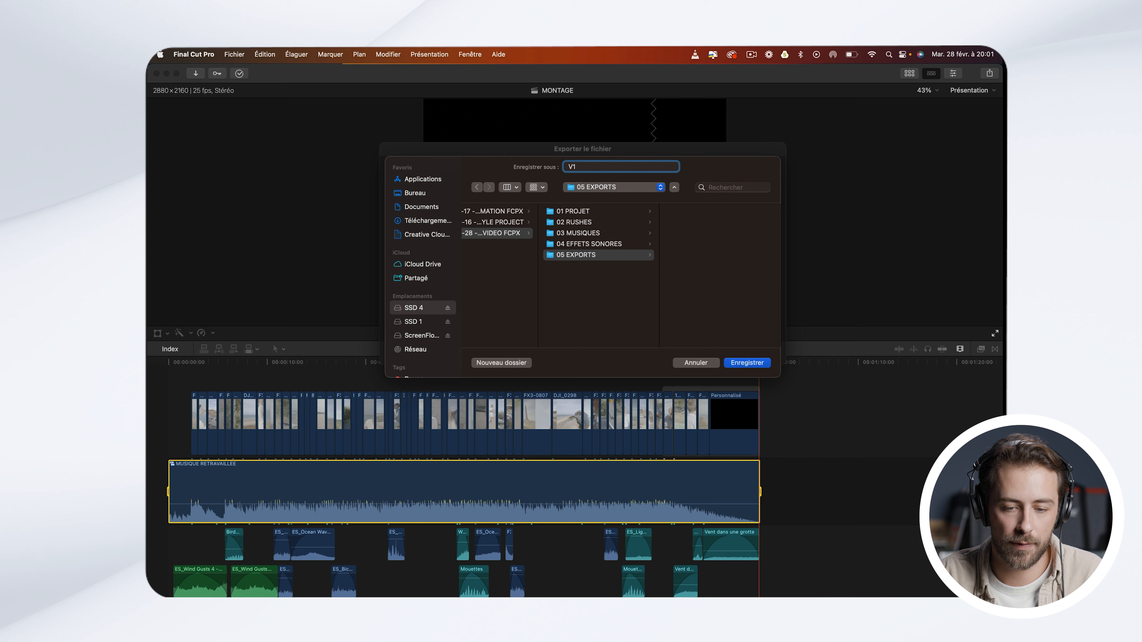
left_click(736, 363)
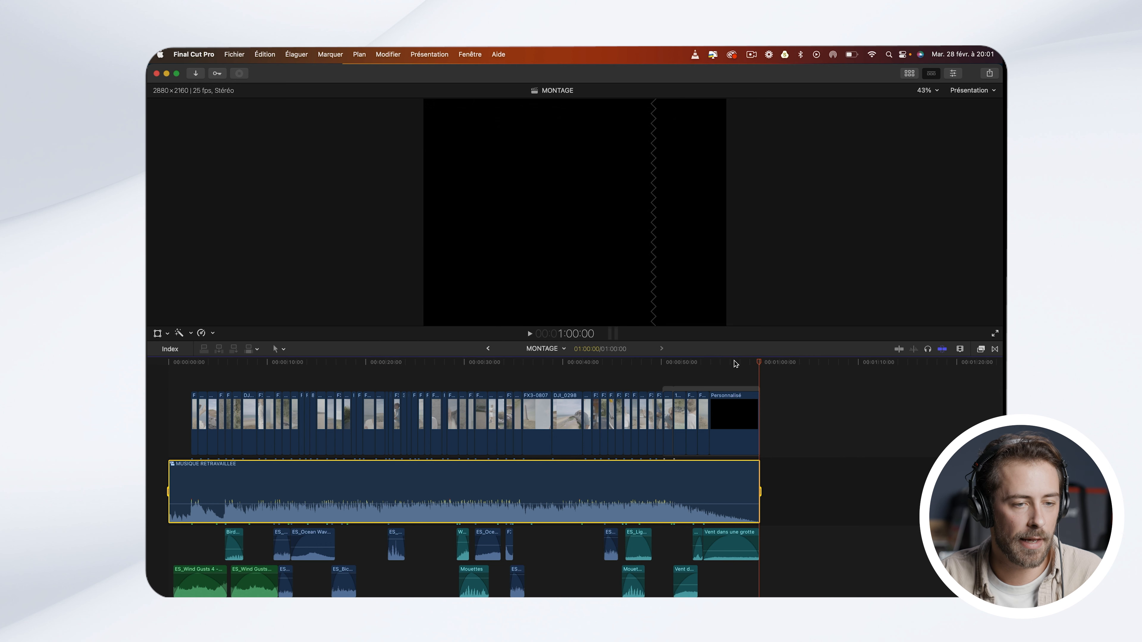
Step: Show the background tasks with the Partage details expanded and place their window over the viewer to check the export's progress
left_click(239, 78)
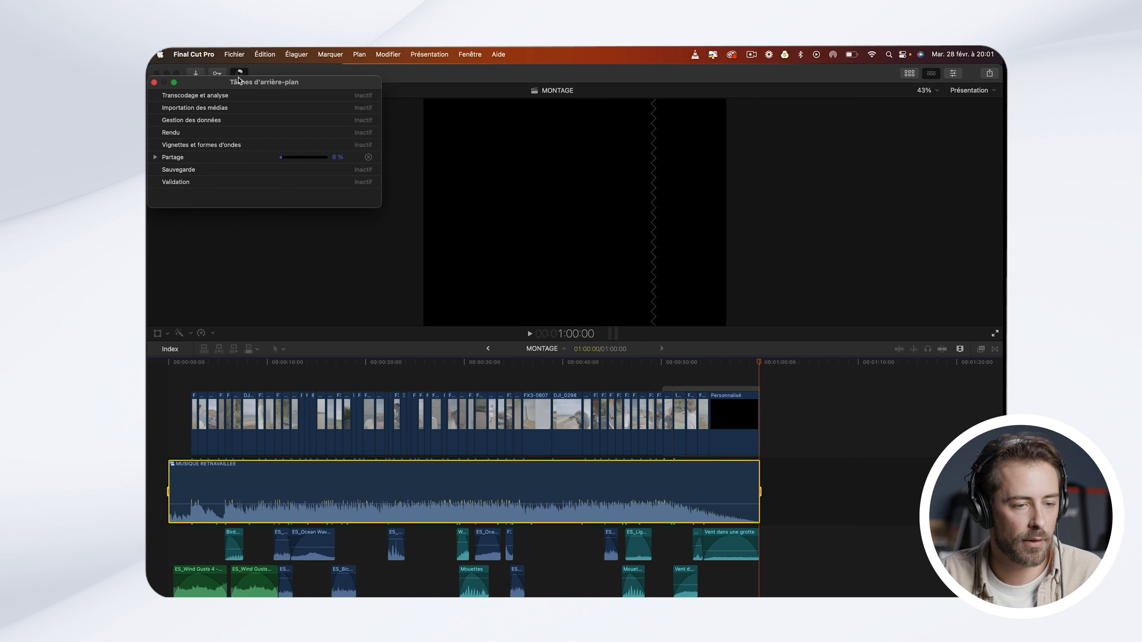
left_click(156, 157)
left_click_drag(276, 83, 515, 162)
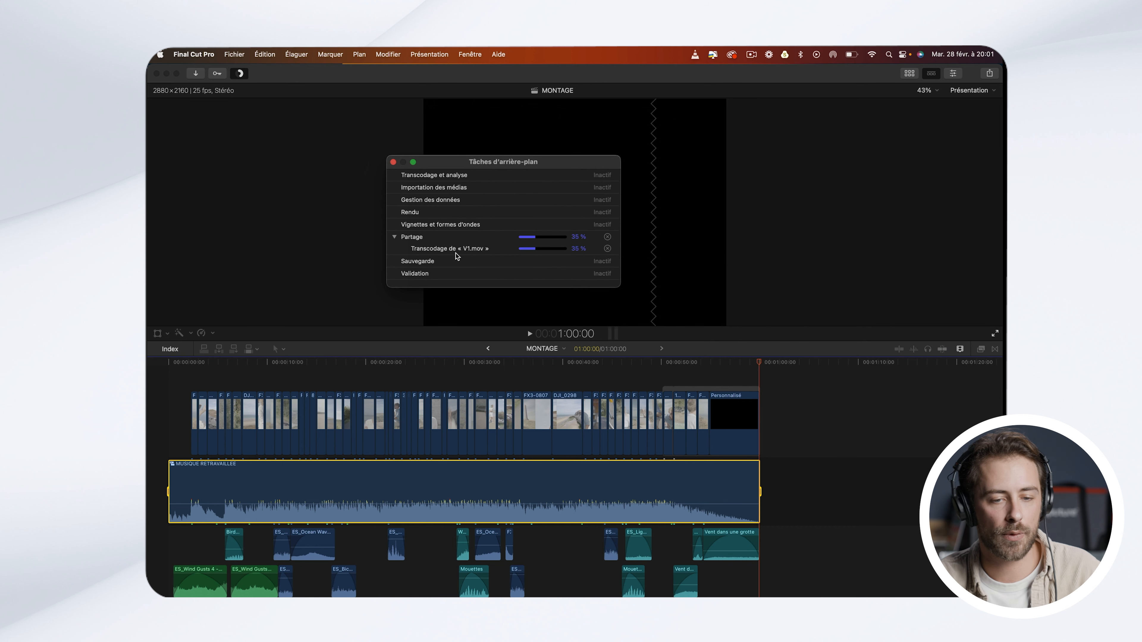